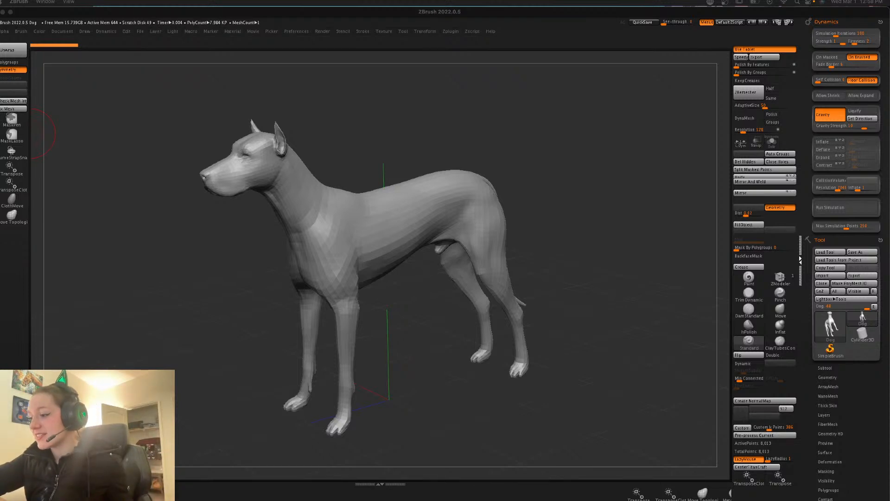
Step: Open the Lust.zpr project from The Seven folder without saving the current one, and examine the figure from several angles
{"action": "left_click", "coordinate": [140, 31]}
{"action": "left_click", "coordinate": [157, 46]}
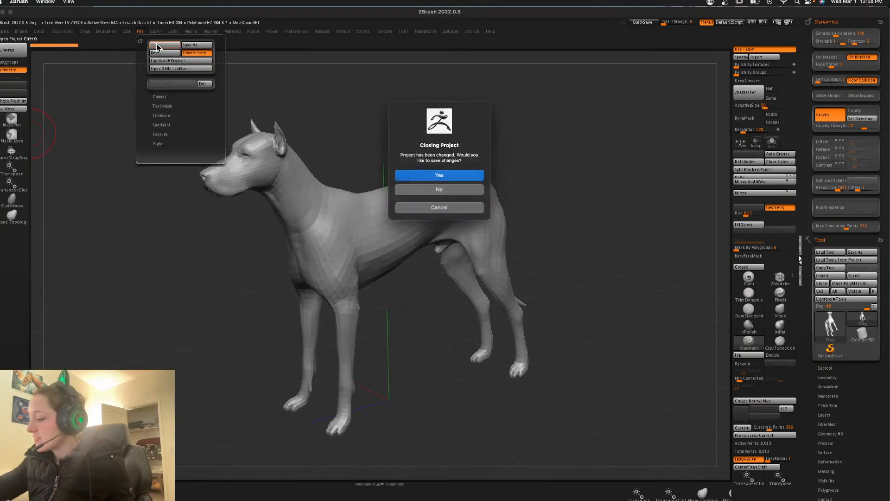
{"action": "left_click", "coordinate": [458, 191]}
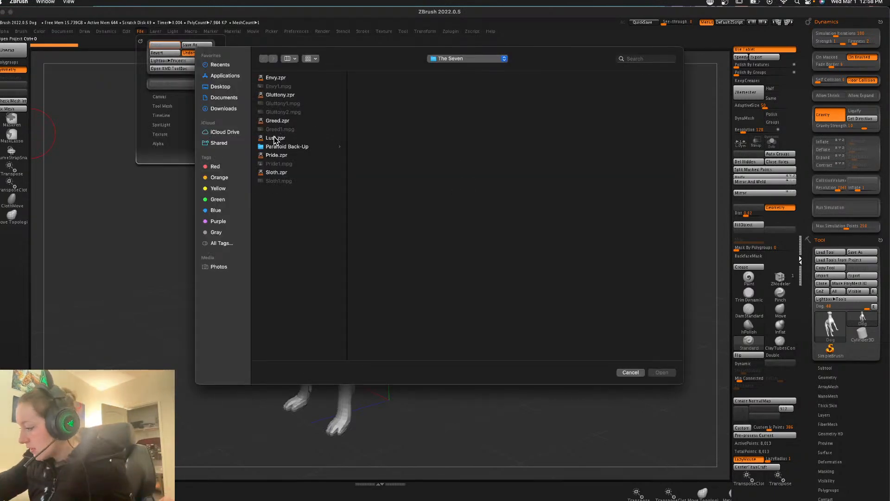
{"action": "double_click", "coordinate": [275, 138]}
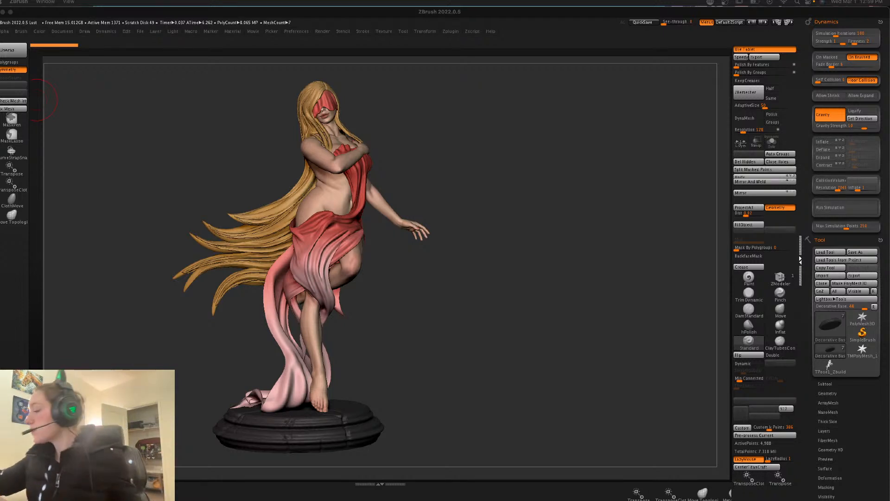
{"action": "left_click", "coordinate": [504, 159]}
{"action": "mouse_move", "coordinate": [500, 163]}
{"action": "left_mouse_down"}
{"action": "mouse_move", "coordinate": [511, 163]}
{"action": "mouse_move", "coordinate": [467, 161]}
{"action": "mouse_move", "coordinate": [510, 165]}
{"action": "left_mouse_up"}
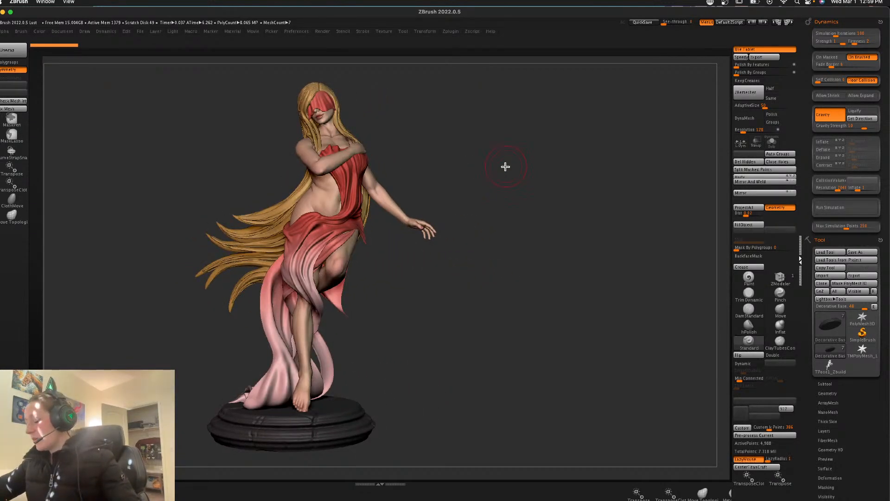
{"action": "left_click_drag", "start_coordinate": [505, 167], "coordinate": [491, 190]}
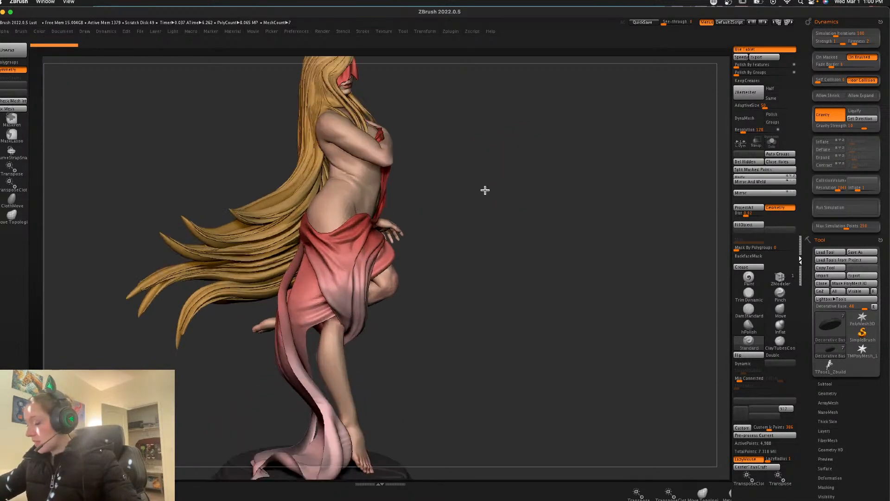
{"action": "left_click_drag", "start_coordinate": [548, 175], "coordinate": [596, 187]}
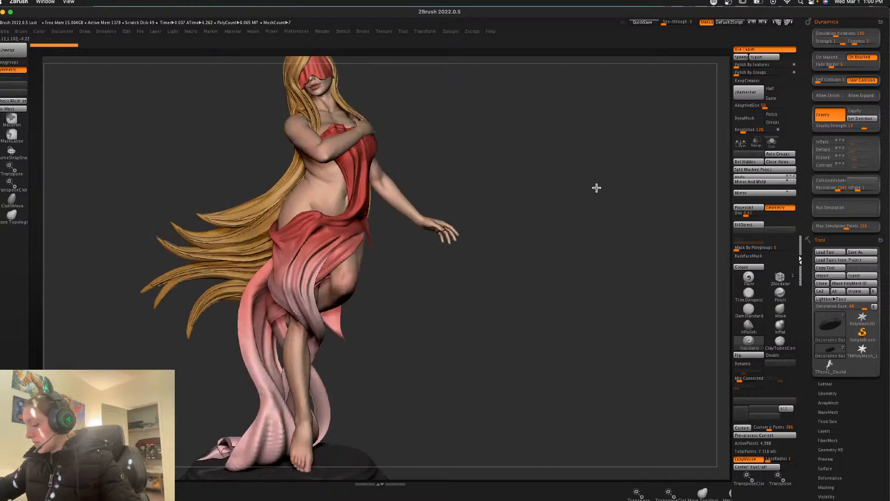
{"action": "key", "text": "l"}
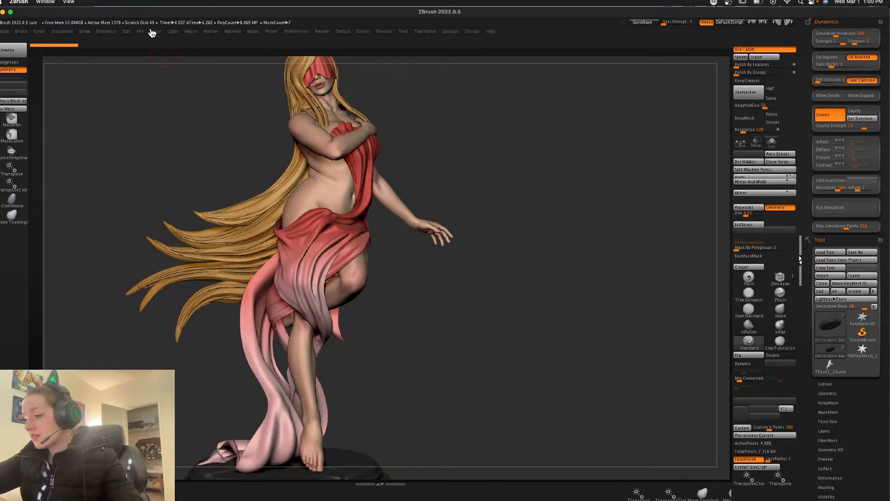
Step: Open the Gluttony.zpr project without saving changes to the Lust project to view its character
{"action": "left_click", "coordinate": [140, 31]}
{"action": "left_click", "coordinate": [165, 45]}
{"action": "left_click", "coordinate": [463, 191]}
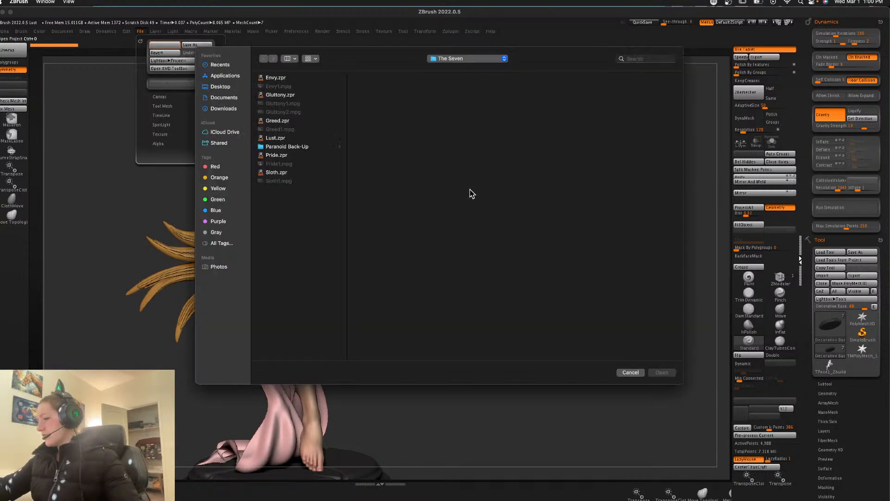
{"action": "double_click", "coordinate": [278, 94]}
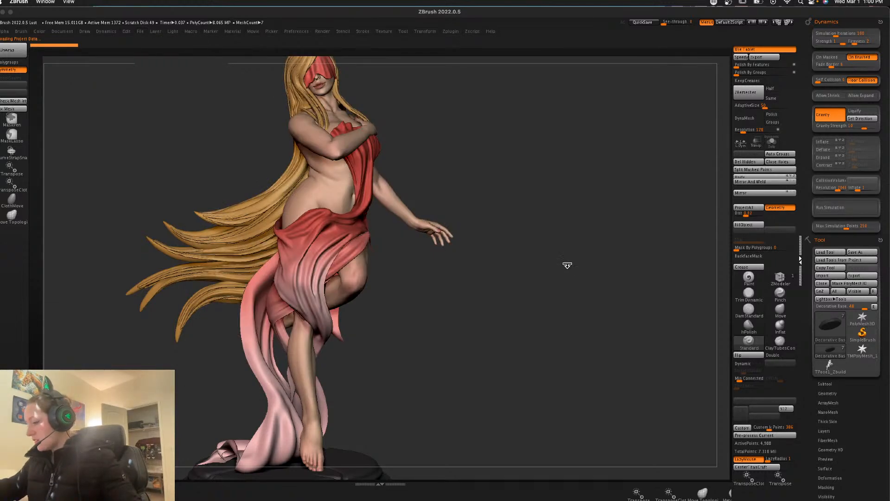
{"action": "left_click_drag", "start_coordinate": [564, 261], "coordinate": [543, 241]}
Step: Open the Greed.zpr project without saving changes to the Gluttony project to view its character
{"action": "left_click", "coordinate": [137, 32]}
{"action": "left_click", "coordinate": [164, 44]}
{"action": "left_click", "coordinate": [466, 191]}
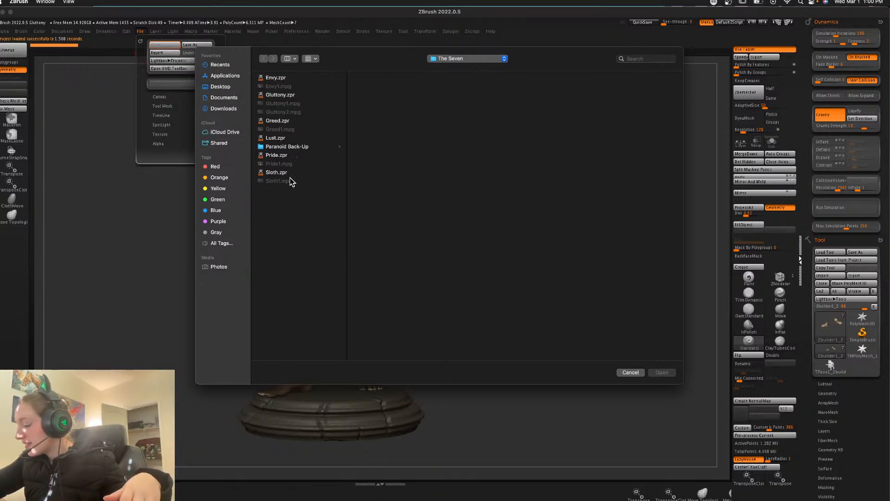
{"action": "double_click", "coordinate": [280, 120]}
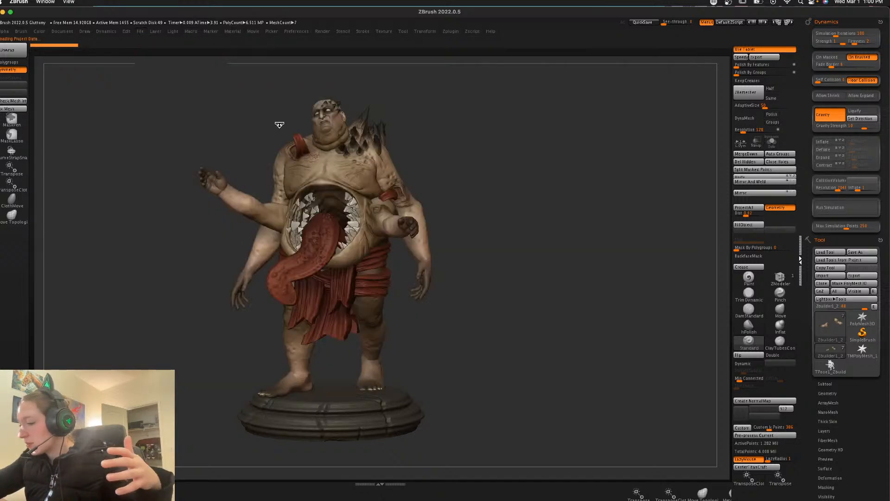
{"action": "left_click_drag", "start_coordinate": [408, 139], "coordinate": [366, 140]}
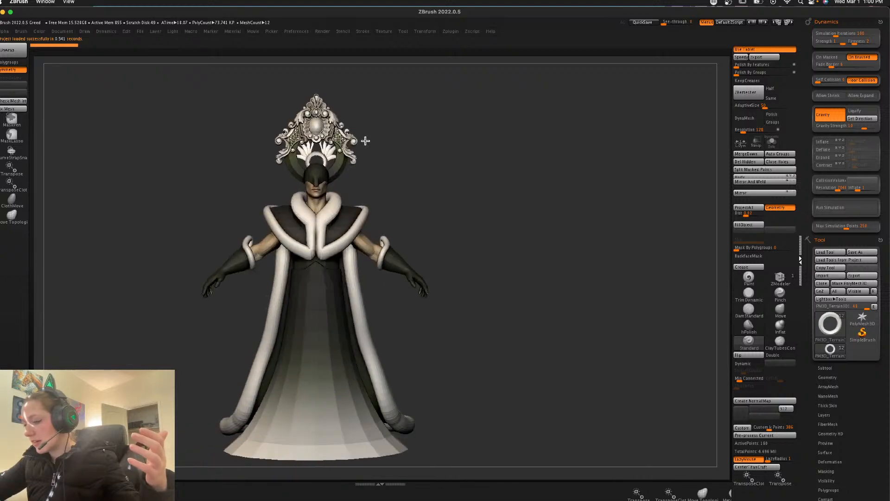
Step: Open the Pride.zpr project without saving changes to the Greed project to view its character
{"action": "left_click", "coordinate": [140, 31]}
{"action": "left_click", "coordinate": [164, 44]}
{"action": "left_click", "coordinate": [420, 192]}
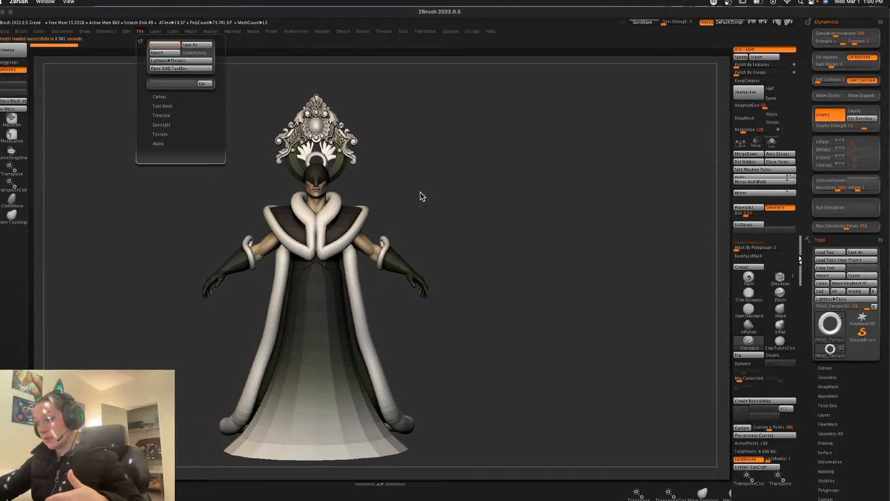
{"action": "double_click", "coordinate": [277, 155]}
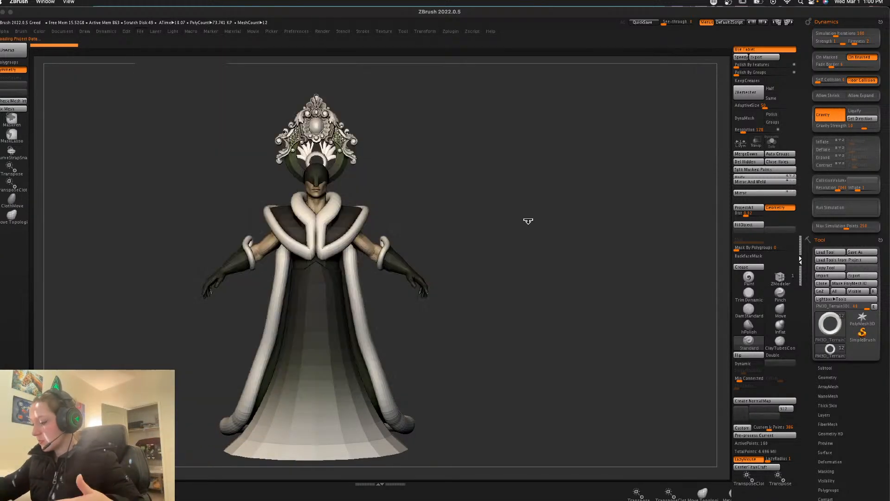
{"action": "left_click_drag", "start_coordinate": [521, 228], "coordinate": [522, 225]}
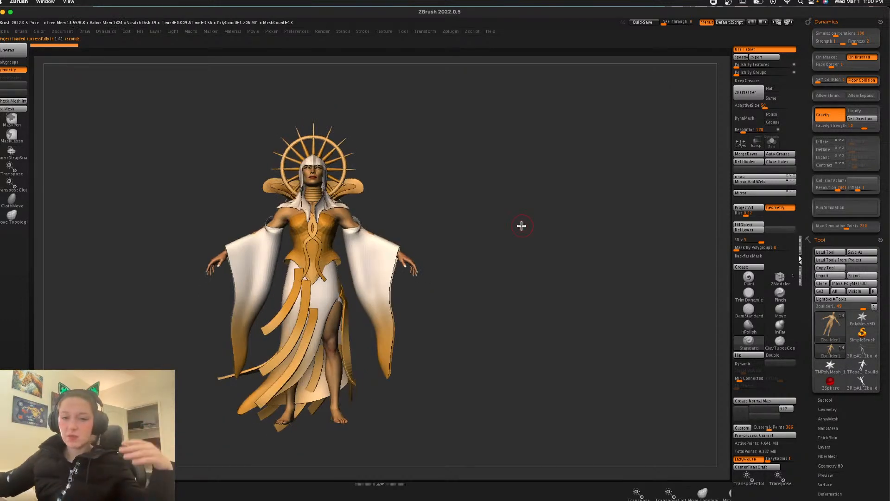
Step: Open the Envy.zpr project without saving changes to the Pride project, and frame its character from the front
{"action": "left_click", "coordinate": [140, 31]}
{"action": "left_click", "coordinate": [154, 45]}
{"action": "left_click", "coordinate": [427, 193]}
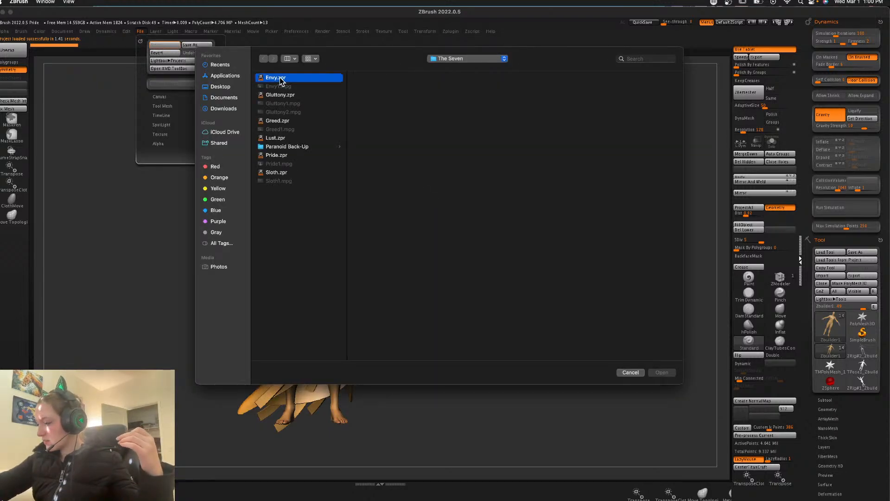
{"action": "double_click", "coordinate": [276, 77]}
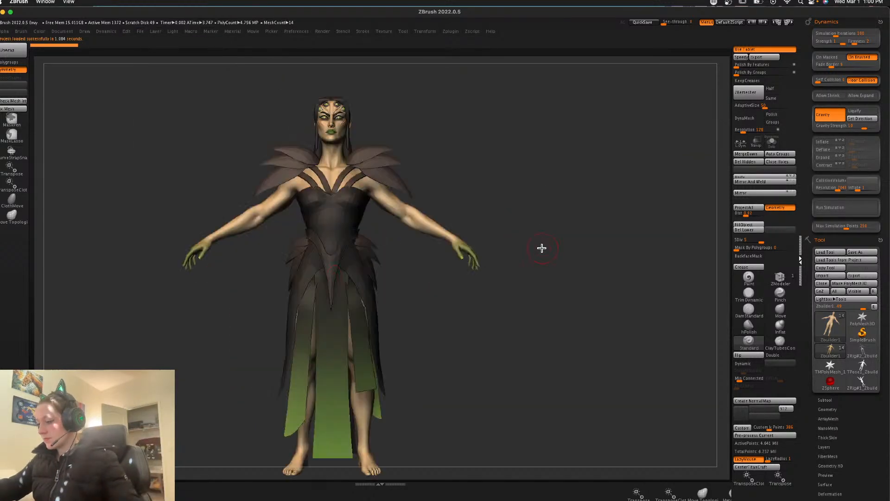
{"action": "left_click_drag", "start_coordinate": [541, 250], "coordinate": [552, 285]}
{"action": "right_click", "coordinate": [550, 237]}
{"action": "key", "text": "shift+f"}
{"action": "key", "text": "shift+f"}
{"action": "left_click_drag", "start_coordinate": [594, 148], "coordinate": [567, 197], "text": "alt"}
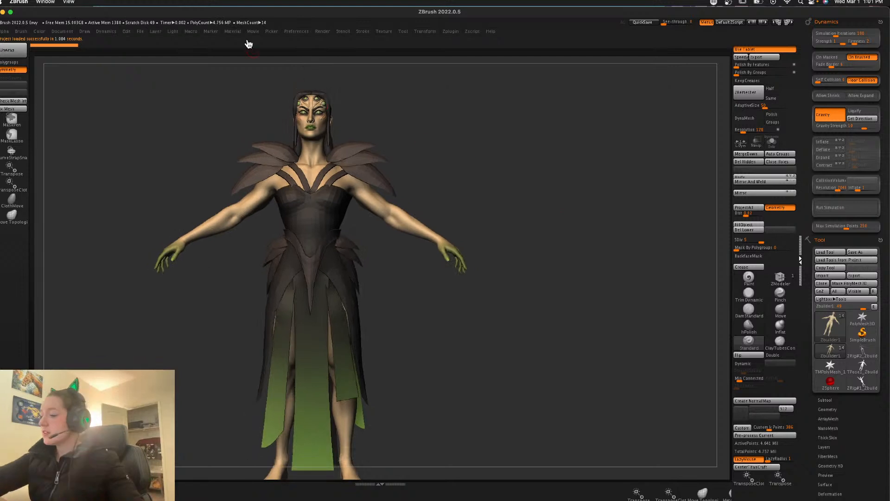
Step: Reposition the active light on the placement sphere and raise the global ambient intensity slightly
{"action": "left_click", "coordinate": [296, 31]}
{"action": "left_click", "coordinate": [173, 31]}
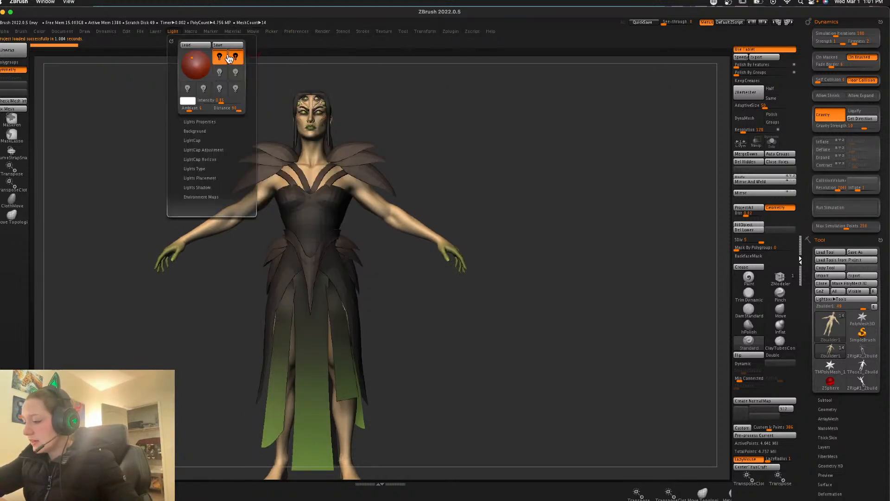
{"action": "left_click_drag", "start_coordinate": [192, 61], "coordinate": [191, 55]}
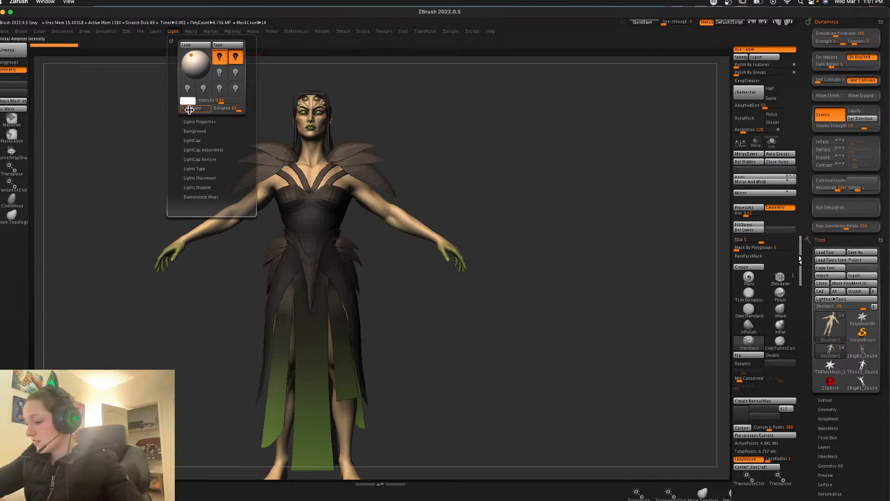
{"action": "left_click_drag", "start_coordinate": [188, 108], "coordinate": [192, 110]}
Step: Enable Occlusion in the Preview AO render settings, adjust its slider and check the effect on the whole figure
{"action": "left_click", "coordinate": [322, 31]}
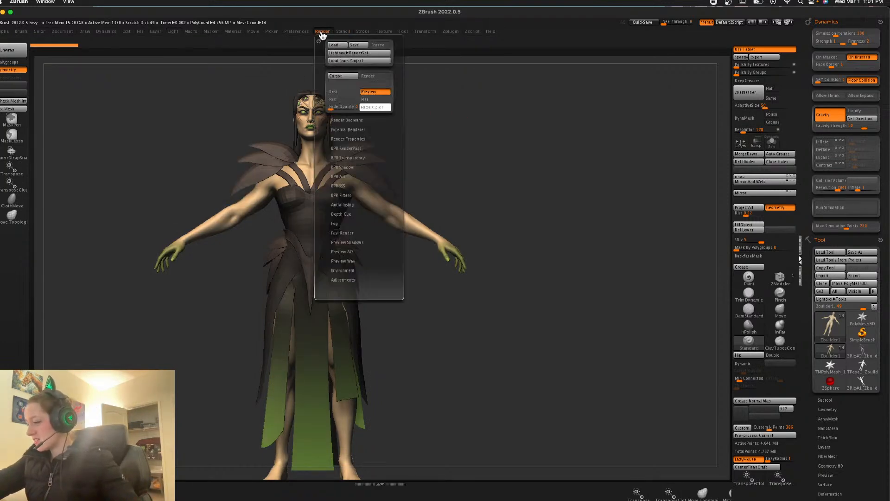
{"action": "left_click", "coordinate": [342, 251]}
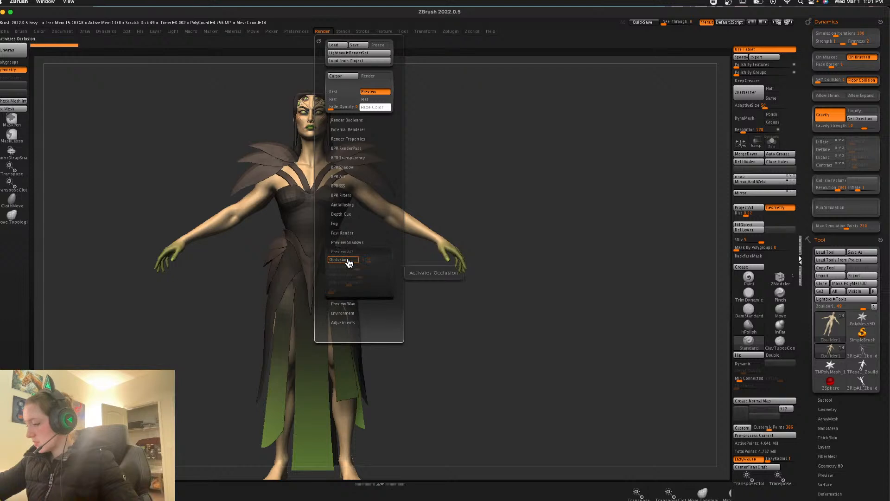
{"action": "left_click_drag", "start_coordinate": [352, 267], "coordinate": [360, 268]}
{"action": "left_click_drag", "start_coordinate": [552, 262], "coordinate": [576, 243], "text": "alt"}
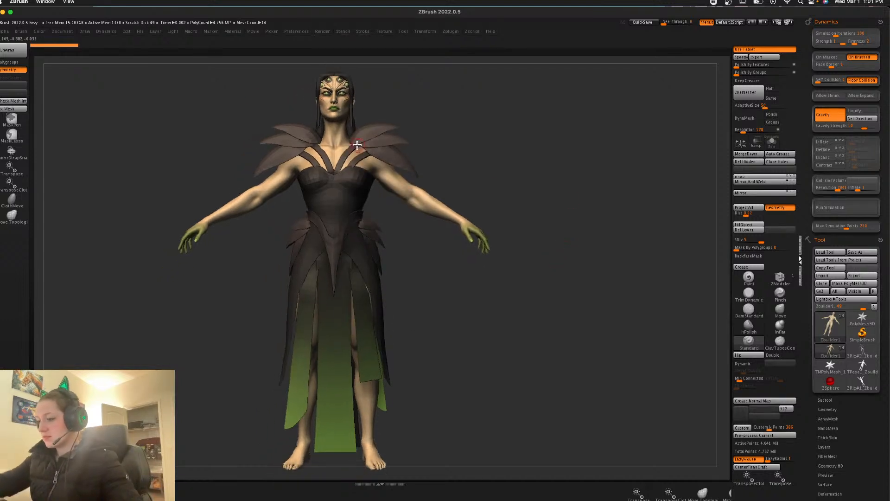
Step: Switch on a third light and colour it cyan with red 0, green 255 and blue 255
{"action": "left_click", "coordinate": [172, 31]}
{"action": "left_click", "coordinate": [219, 72]}
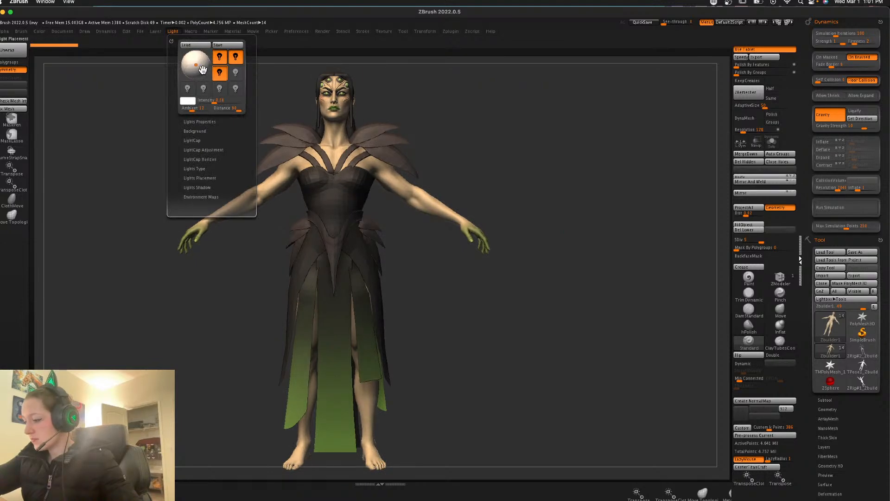
{"action": "left_click", "coordinate": [188, 100]}
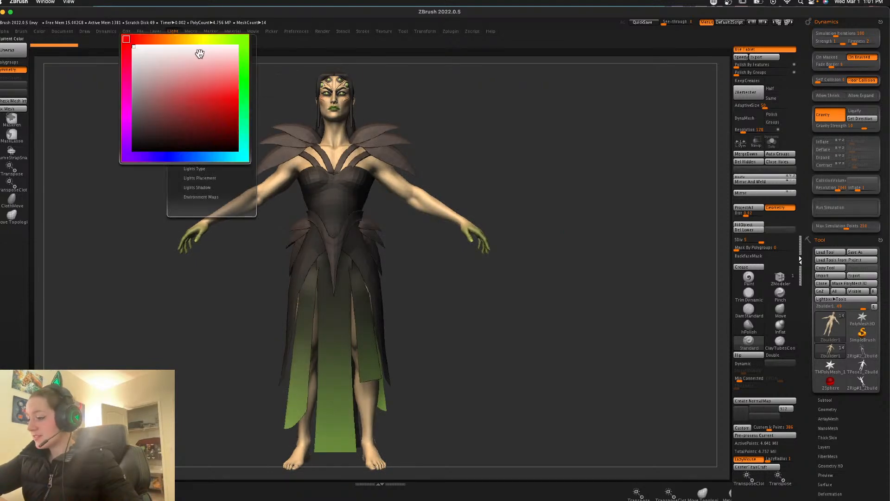
{"action": "left_click", "coordinate": [164, 41]}
{"action": "left_click", "coordinate": [243, 152]}
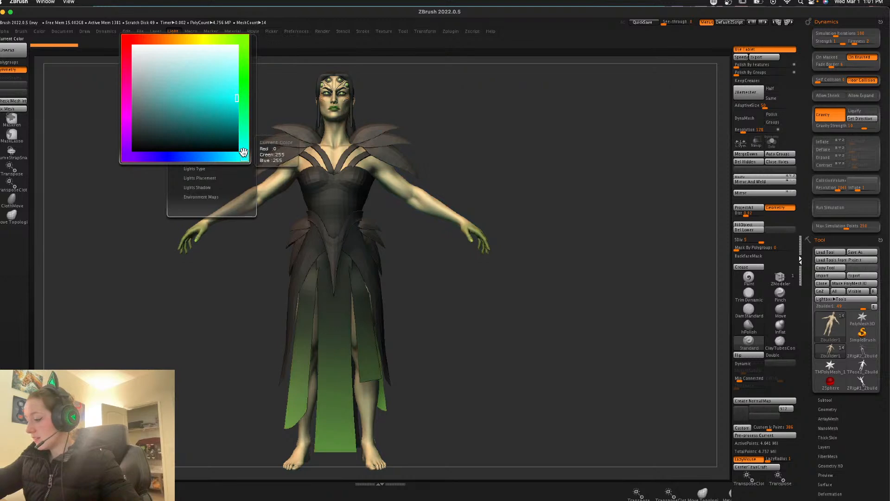
Step: Soften the third light's cyan to a less saturated tone and reposition the orange second light on the placement sphere
{"action": "left_click", "coordinate": [143, 32]}
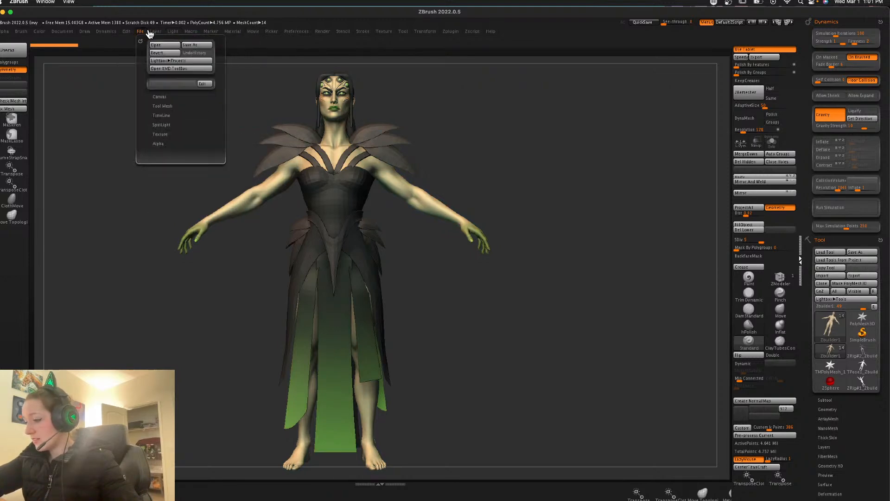
{"action": "mouse_move", "coordinate": [177, 33]}
{"action": "left_click", "coordinate": [187, 101]}
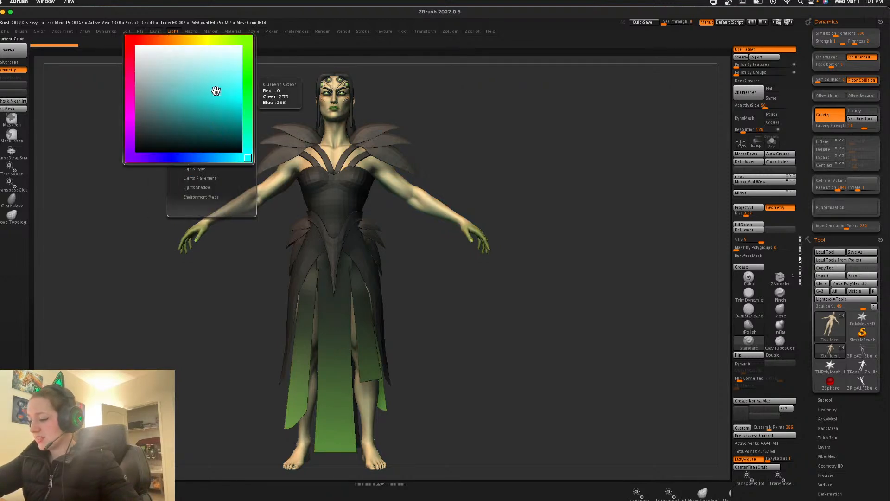
{"action": "left_click", "coordinate": [211, 90]}
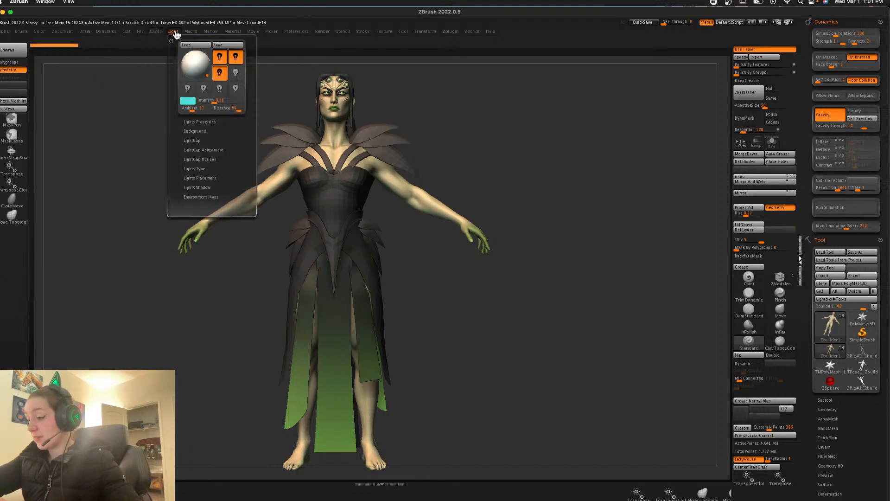
{"action": "left_click", "coordinate": [236, 57]}
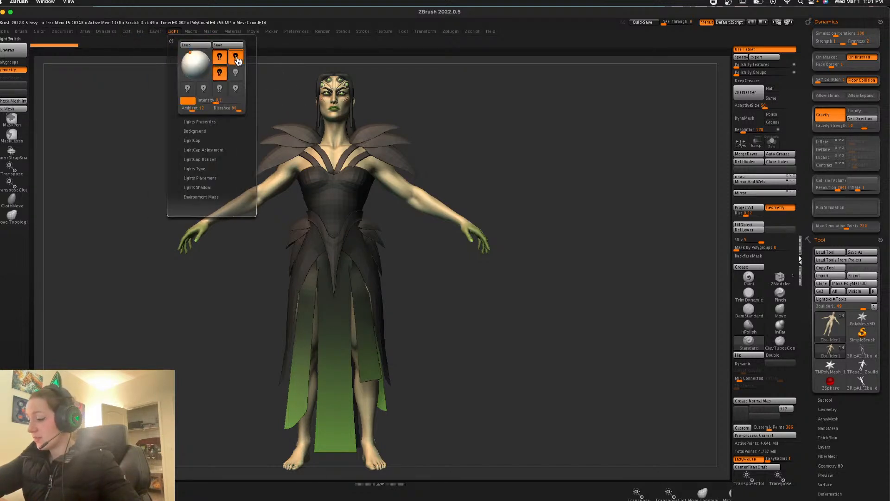
{"action": "left_click", "coordinate": [191, 59]}
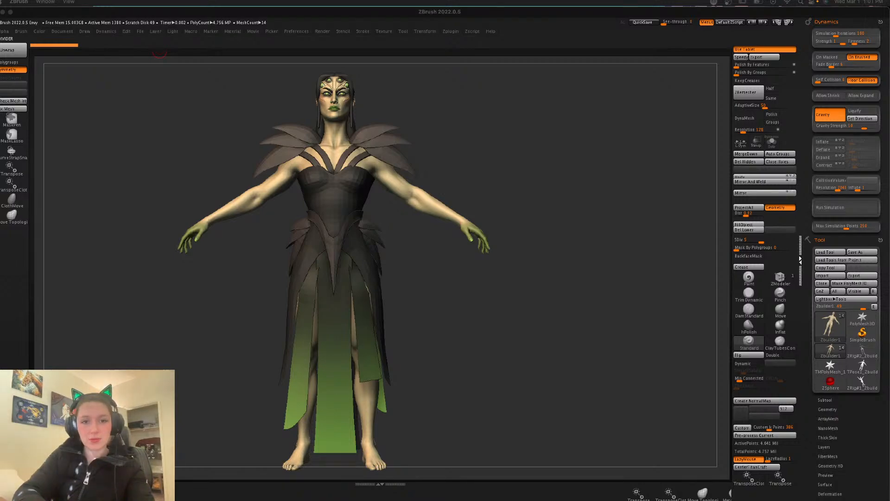
Step: Switch to Pinterest and look through the reference pins in the Envy - 7 Deadly Sins board
{"action": "left_click_drag", "start_coordinate": [250, 114], "coordinate": [249, 59]}
{"action": "scroll", "coordinate": [336, 203], "scroll_direction": "down", "scroll_amount": 2}
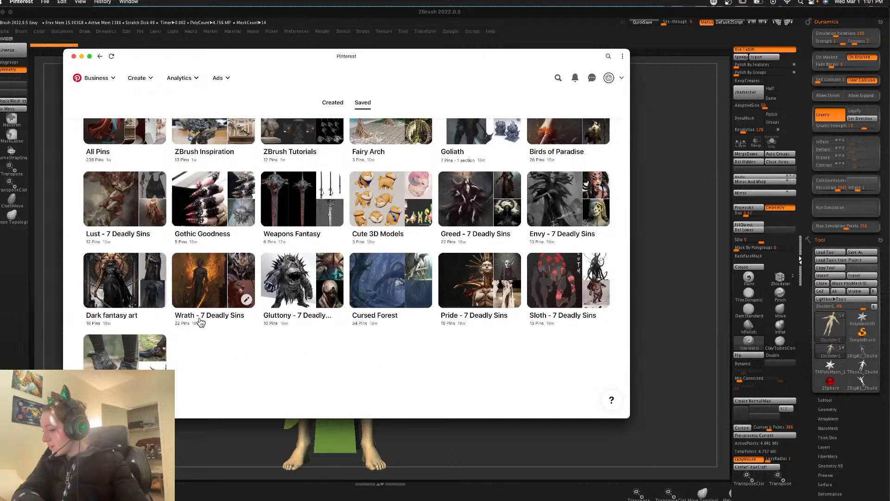
{"action": "left_click", "coordinate": [557, 202]}
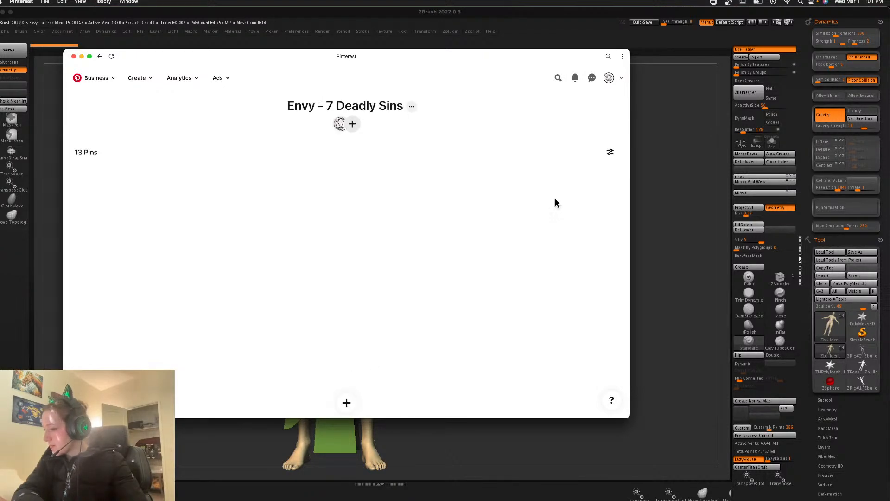
{"action": "scroll", "coordinate": [312, 262], "scroll_direction": "down", "scroll_amount": 3}
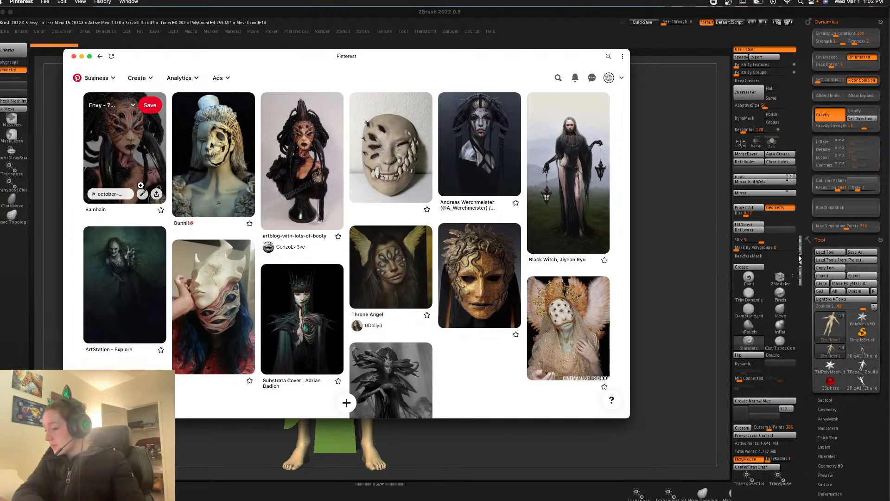
{"action": "scroll", "coordinate": [261, 232], "scroll_direction": "down", "scroll_amount": 2}
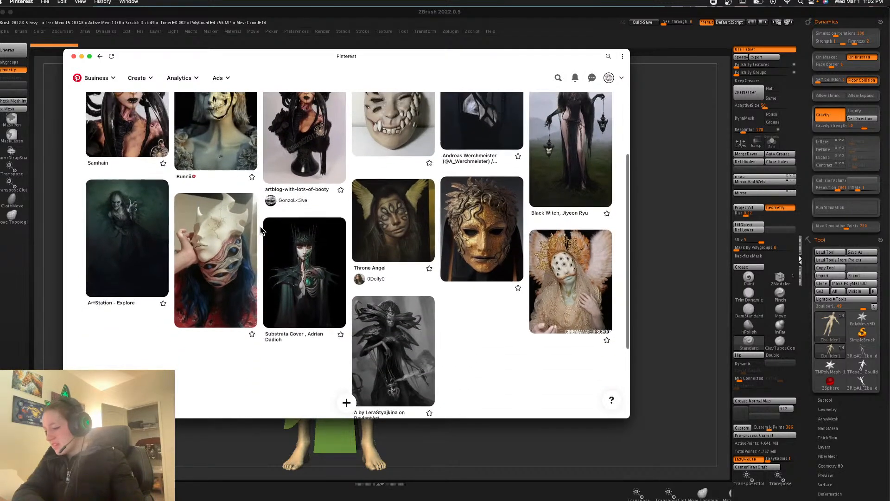
Step: Move the Pinterest reference window aside, return to ZBrush and briefly check the Envy figure's wireframe
{"action": "scroll", "coordinate": [267, 236], "scroll_direction": "up", "scroll_amount": 2}
{"action": "left_click_drag", "start_coordinate": [217, 56], "coordinate": [0, 30]}
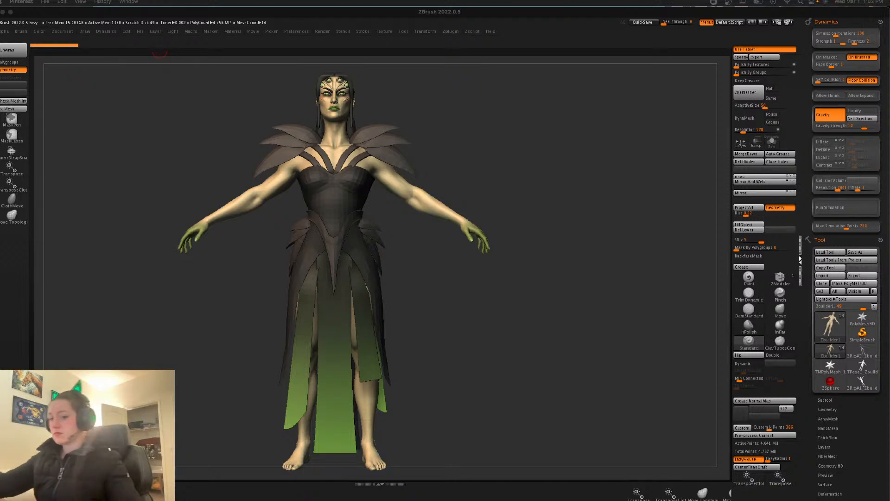
{"action": "left_click", "coordinate": [568, 233]}
{"action": "key", "text": "space"}
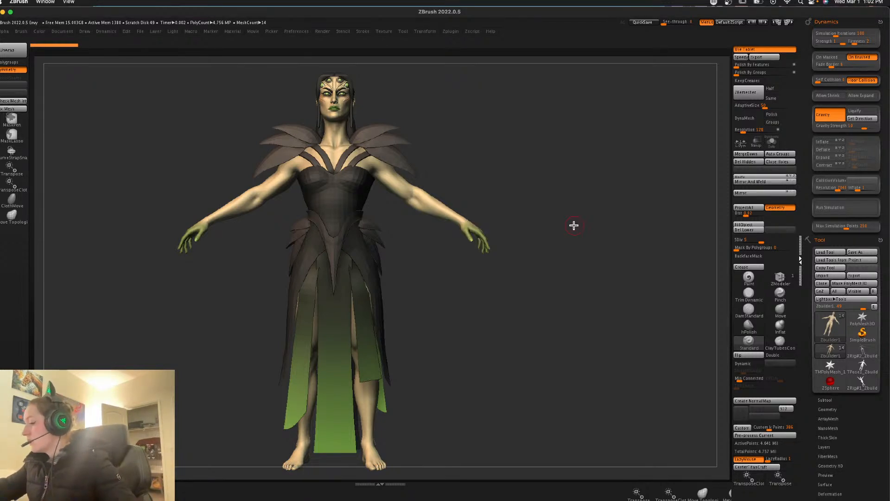
{"action": "key", "text": "shift+f"}
{"action": "key", "text": "shift+f"}
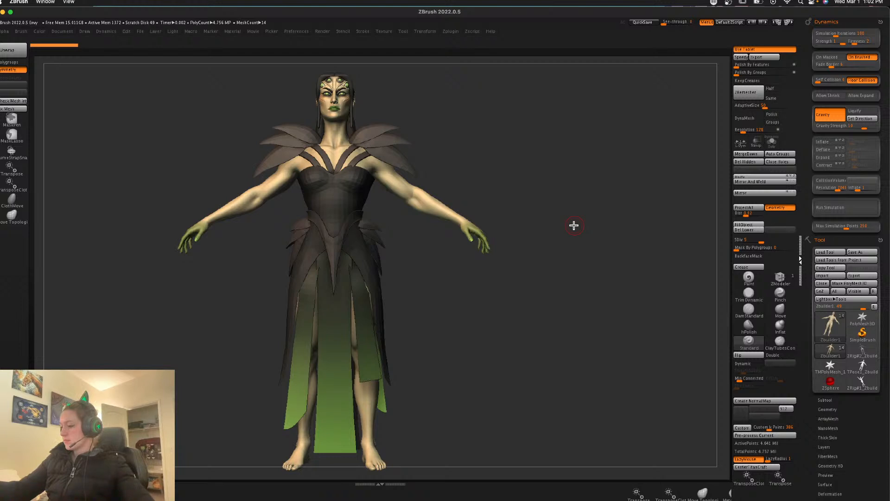
Step: Display the Envy figure's subtool list and examine the separate parts it is built from
{"action": "left_click", "coordinate": [824, 400]}
{"action": "left_click", "coordinate": [858, 74]}
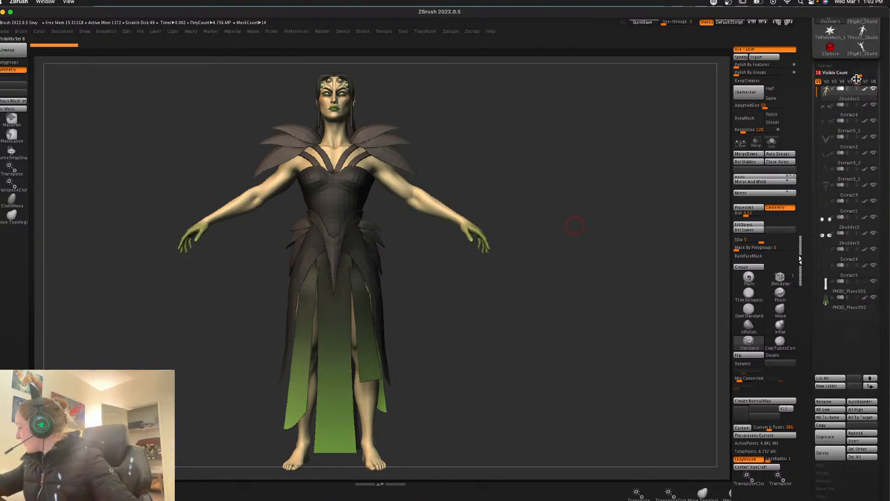
{"action": "mouse_move", "coordinate": [836, 216]}
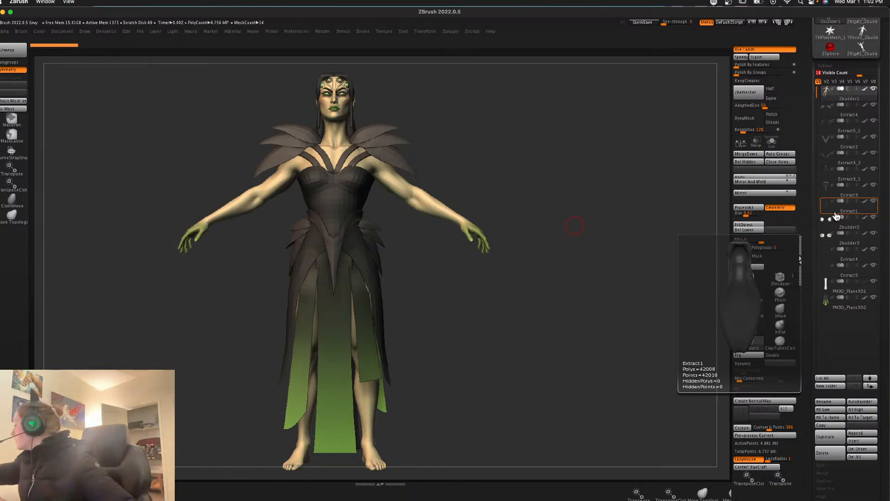
Step: Open the Sloth.zpr project from The Seven folder and inspect the hunched, hooded figure from the side and front
{"action": "left_click", "coordinate": [141, 32]}
{"action": "left_click", "coordinate": [427, 202]}
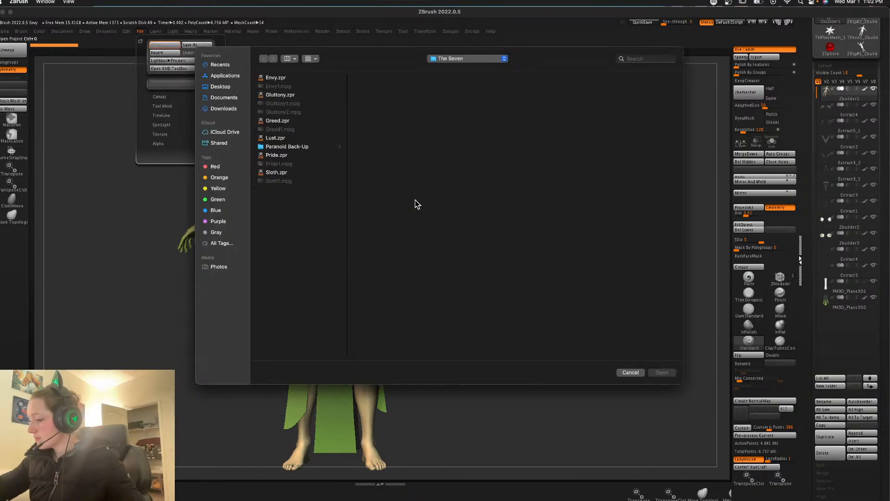
{"action": "left_click", "coordinate": [277, 173]}
{"action": "double_click", "coordinate": [278, 173]}
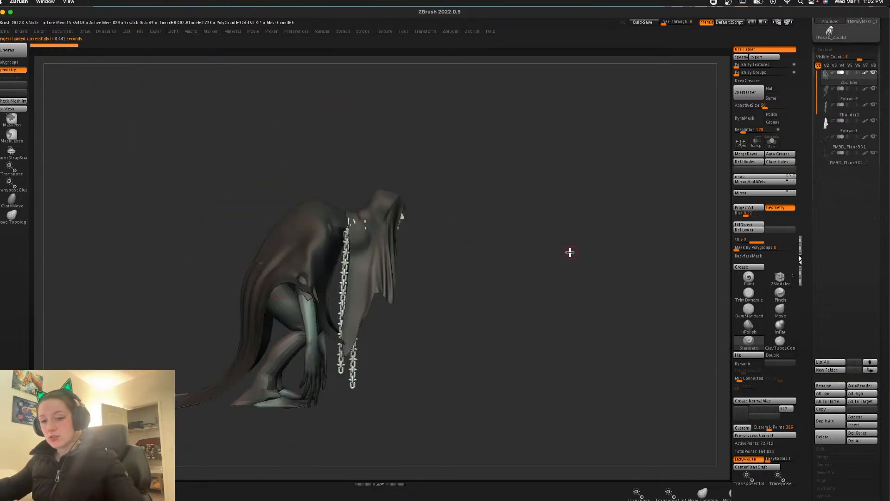
{"action": "mouse_move", "coordinate": [579, 257]}
{"action": "left_mouse_down"}
{"action": "mouse_move", "coordinate": [562, 255]}
{"action": "mouse_move", "coordinate": [576, 258]}
{"action": "left_mouse_up"}
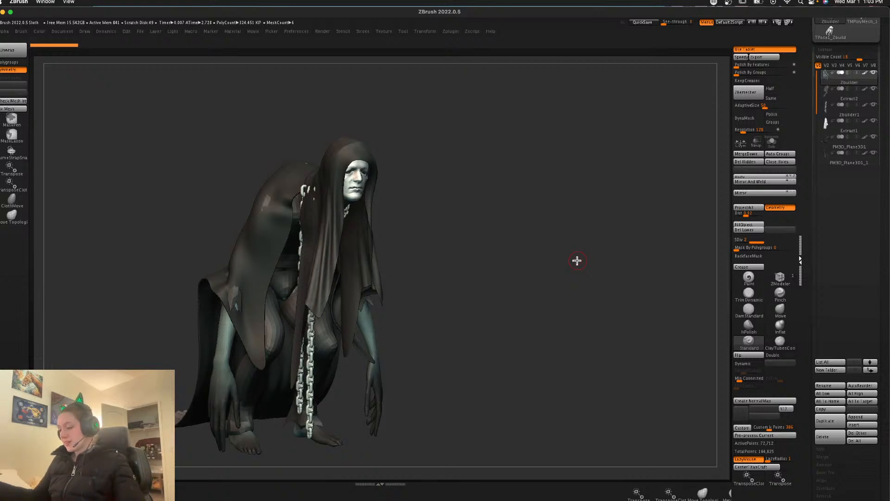
{"action": "left_click_drag", "start_coordinate": [575, 407], "coordinate": [322, 264]}
{"action": "left_click_drag", "start_coordinate": [469, 367], "coordinate": [563, 365]}
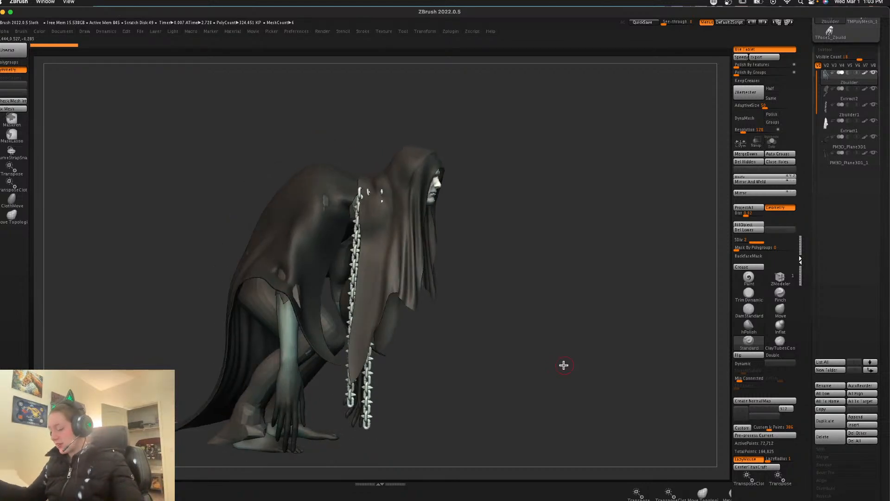
{"action": "left_click_drag", "start_coordinate": [641, 374], "coordinate": [631, 378]}
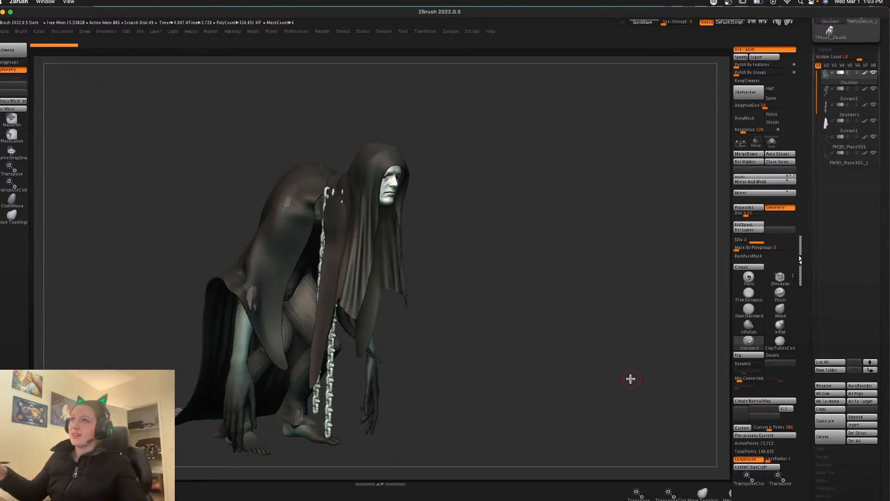
{"action": "left_click_drag", "start_coordinate": [630, 379], "coordinate": [598, 390]}
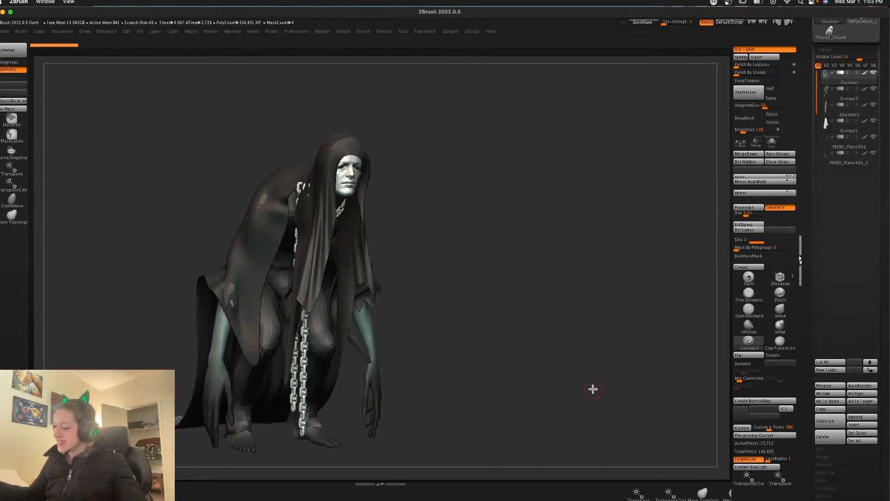
Step: Reopen the Envy.zpr project from The Seven folder without saving changes to the Sloth project
{"action": "left_click", "coordinate": [140, 31]}
{"action": "left_click", "coordinate": [165, 45]}
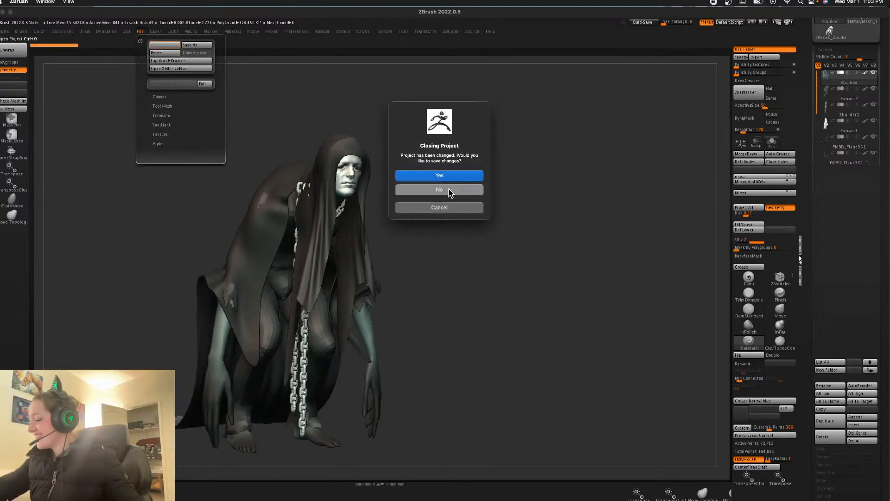
{"action": "left_click", "coordinate": [449, 189]}
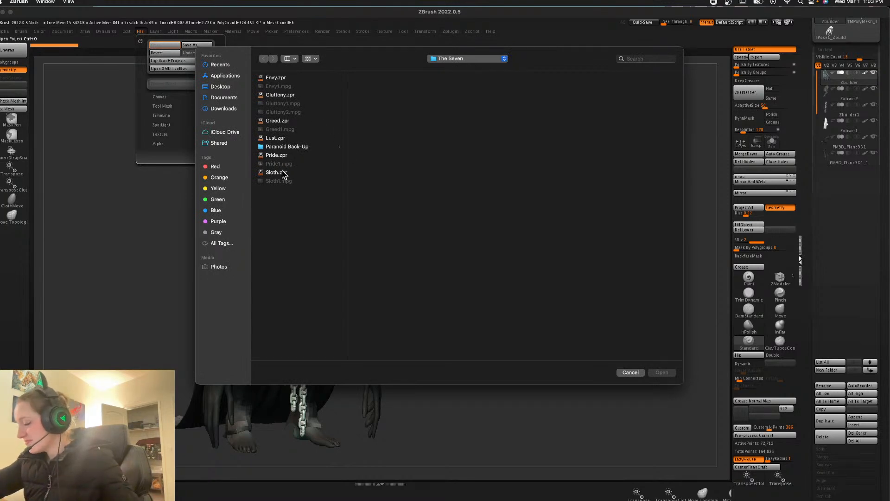
{"action": "double_click", "coordinate": [278, 79]}
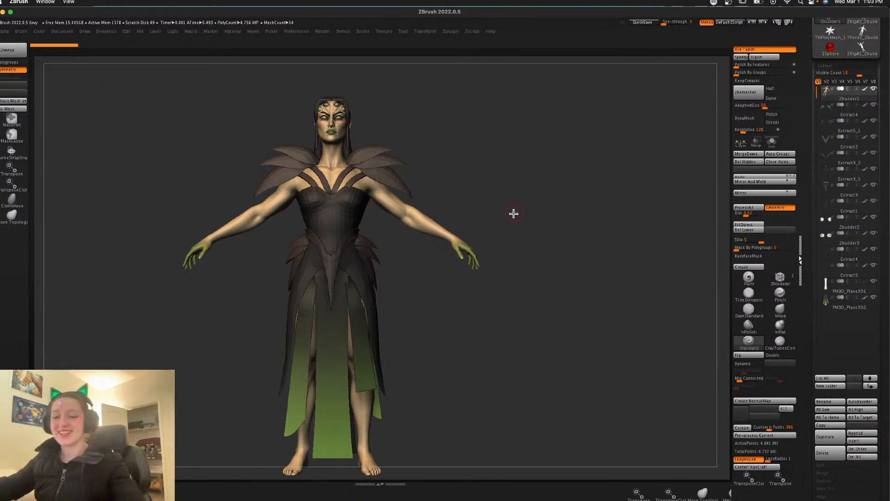
Step: Place a snapshot of the full Envy figure at a slight angle on the canvas beside the working model
{"action": "key", "text": "shift+f"}
{"action": "key", "text": "shift+f"}
{"action": "left_click_drag", "start_coordinate": [529, 210], "coordinate": [514, 282], "text": "alt"}
{"action": "left_click", "coordinate": [404, 233], "text": "alt"}
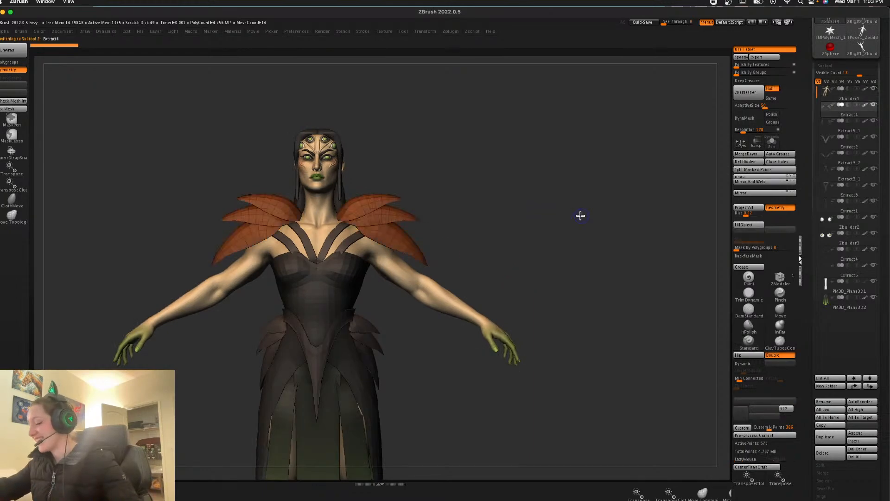
{"action": "left_click_drag", "start_coordinate": [575, 221], "coordinate": [522, 211], "text": "alt"}
{"action": "key", "text": "f"}
{"action": "left_click_drag", "start_coordinate": [597, 245], "coordinate": [462, 288]}
{"action": "key", "text": "shift+s"}
{"action": "left_click_drag", "start_coordinate": [402, 293], "coordinate": [644, 327], "text": "alt"}
{"action": "left_click_drag", "start_coordinate": [645, 328], "coordinate": [653, 458], "text": "shift"}
Step: Select the hair subtool and stroke a groove down its side with the DamStandard brush at LazyRadius 27
{"action": "left_click_drag", "start_coordinate": [604, 172], "coordinate": [657, 269], "text": "alt"}
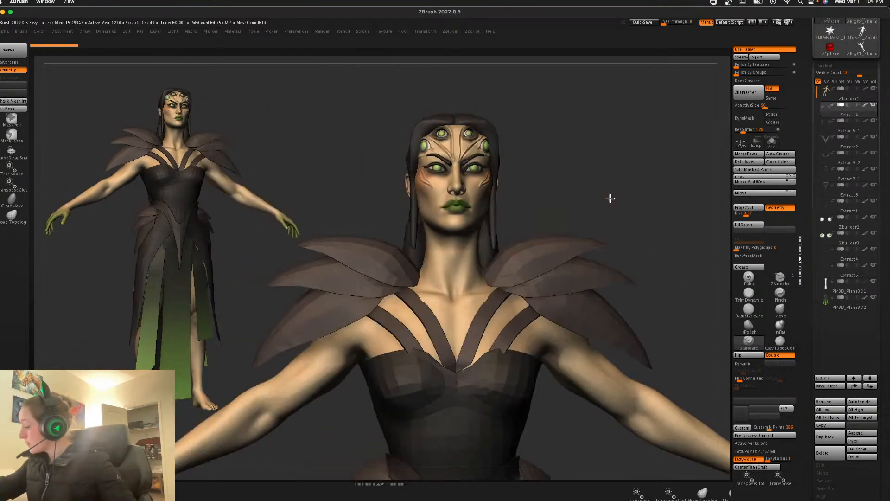
{"action": "left_click_drag", "start_coordinate": [610, 198], "coordinate": [612, 224], "text": "alt"}
{"action": "left_click_drag", "start_coordinate": [591, 136], "coordinate": [670, 307], "text": "alt"}
{"action": "left_click", "coordinate": [497, 274], "text": "alt"}
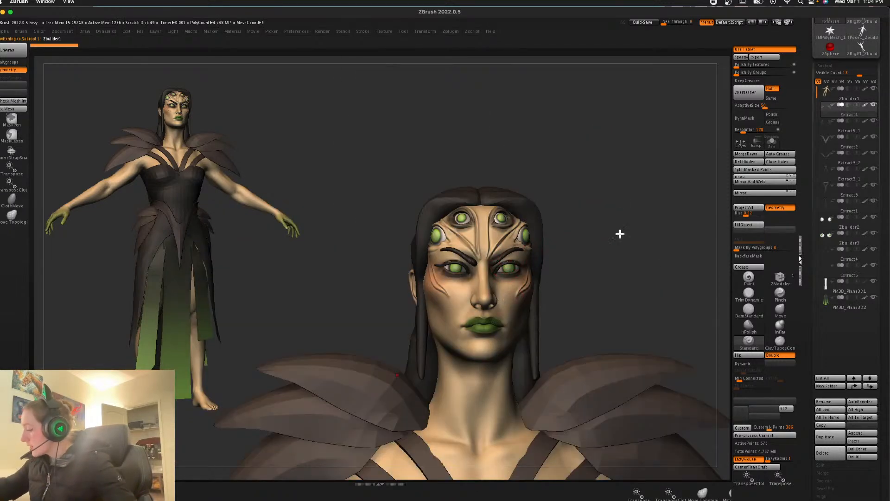
{"action": "left_click_drag", "start_coordinate": [556, 192], "coordinate": [512, 146], "text": "alt"}
{"action": "key", "text": "space"}
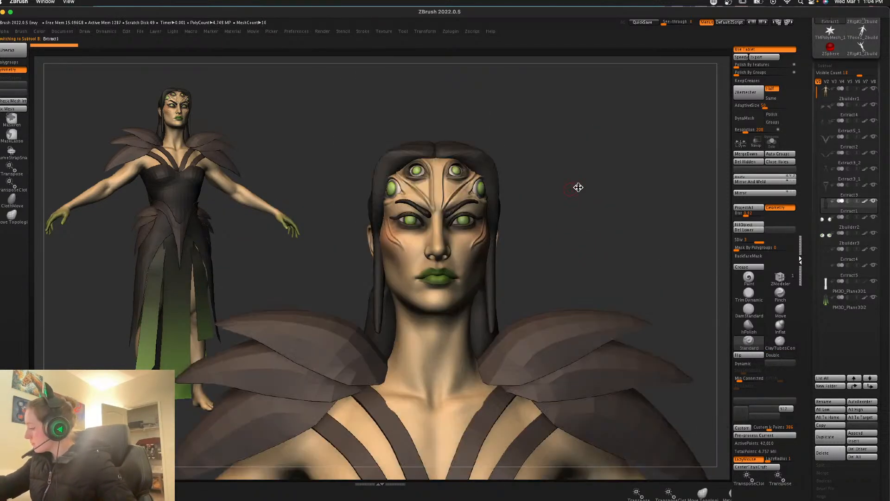
{"action": "left_click", "coordinate": [753, 313]}
{"action": "left_click_drag", "start_coordinate": [774, 458], "coordinate": [775, 458]}
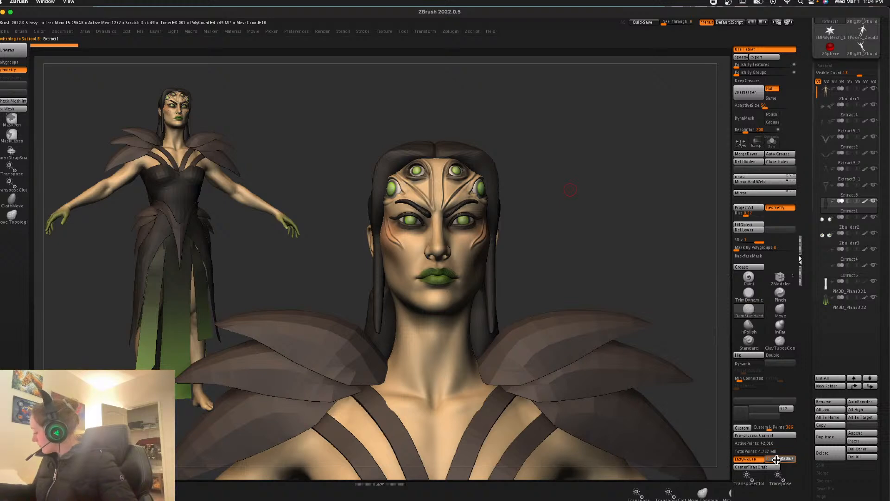
{"action": "left_click_drag", "start_coordinate": [586, 157], "coordinate": [611, 167]}
{"action": "mouse_move", "coordinate": [453, 150]}
{"action": "left_mouse_down"}
{"action": "mouse_move", "coordinate": [480, 152]}
{"action": "mouse_move", "coordinate": [491, 163]}
{"action": "mouse_move", "coordinate": [498, 230]}
{"action": "left_mouse_up"}
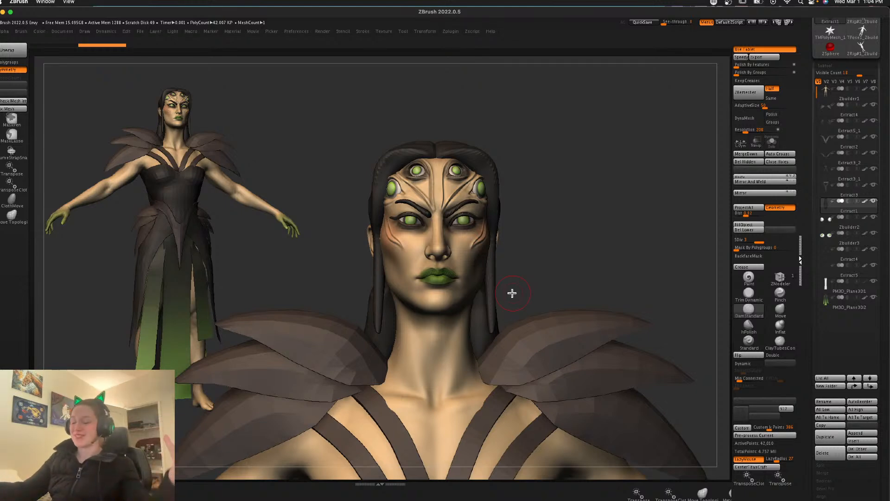
Step: Push the hair's crown, sides and hanging locks outward from the front with the Move brush to add volume
{"action": "key", "text": "b"}
{"action": "key", "text": "m"}
{"action": "key", "text": "v"}
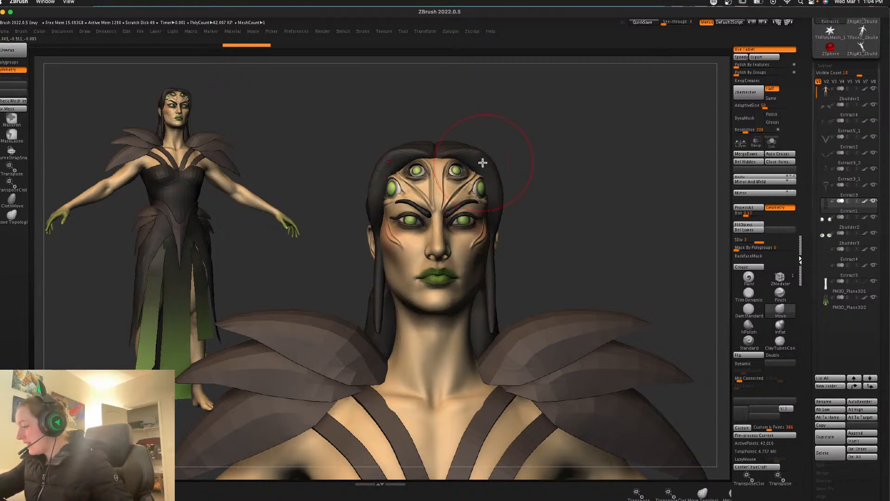
{"action": "left_click_drag", "start_coordinate": [465, 153], "coordinate": [471, 149]}
{"action": "left_click_drag", "start_coordinate": [495, 183], "coordinate": [499, 182]}
{"action": "left_click_drag", "start_coordinate": [471, 147], "coordinate": [472, 149]}
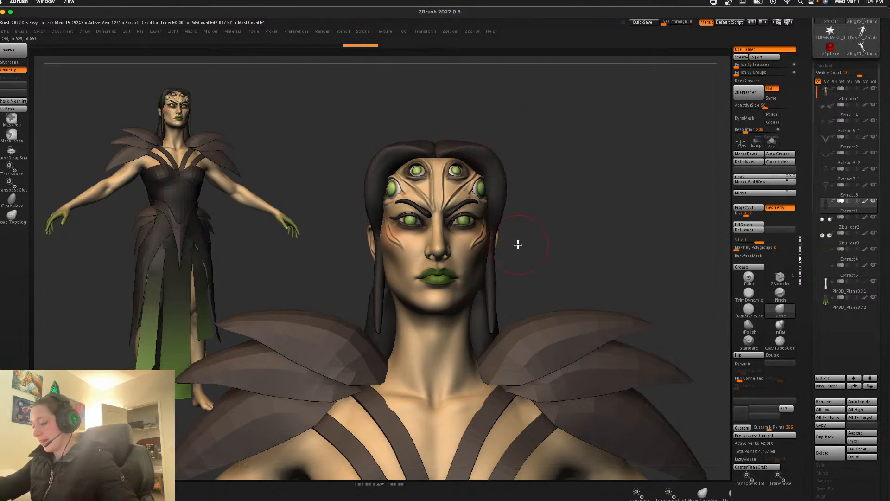
{"action": "mouse_move", "coordinate": [491, 324]}
{"action": "left_mouse_down"}
{"action": "mouse_move", "coordinate": [488, 361]}
{"action": "mouse_move", "coordinate": [459, 316]}
{"action": "mouse_move", "coordinate": [498, 325]}
{"action": "left_mouse_up"}
{"action": "key", "text": "space"}
{"action": "mouse_move", "coordinate": [490, 365]}
{"action": "left_mouse_down"}
{"action": "mouse_move", "coordinate": [502, 382]}
{"action": "mouse_move", "coordinate": [480, 364]}
{"action": "mouse_move", "coordinate": [496, 380]}
{"action": "left_mouse_up"}
{"action": "mouse_move", "coordinate": [649, 248]}
{"action": "left_mouse_down"}
{"action": "mouse_move", "coordinate": [638, 250]}
{"action": "mouse_move", "coordinate": [667, 243]}
{"action": "mouse_move", "coordinate": [653, 232]}
{"action": "left_mouse_up"}
Step: Reshape the crown and back of the hair in profile with the Move brush for a fuller silhouette
{"action": "left_click_drag", "start_coordinate": [607, 205], "coordinate": [413, 201], "text": "alt"}
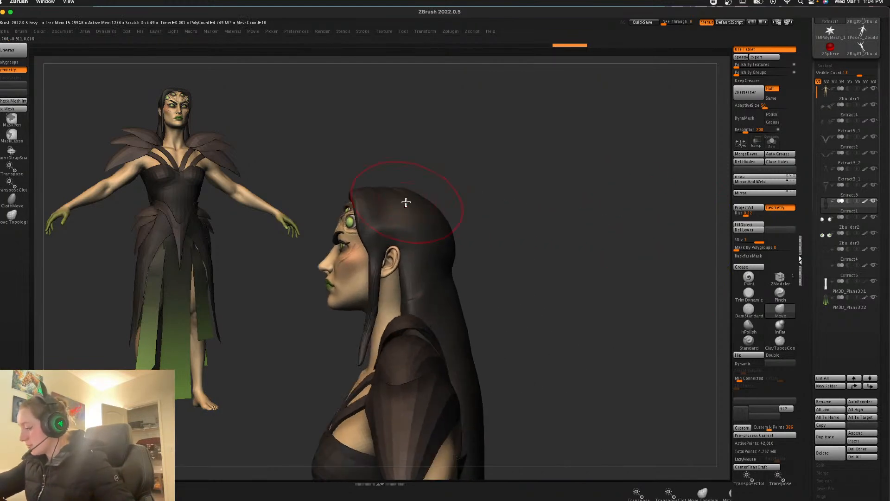
{"action": "key", "text": "space"}
{"action": "left_click_drag", "start_coordinate": [458, 271], "coordinate": [456, 251]}
{"action": "key", "text": "b"}
{"action": "key", "text": "m"}
{"action": "key", "text": "v"}
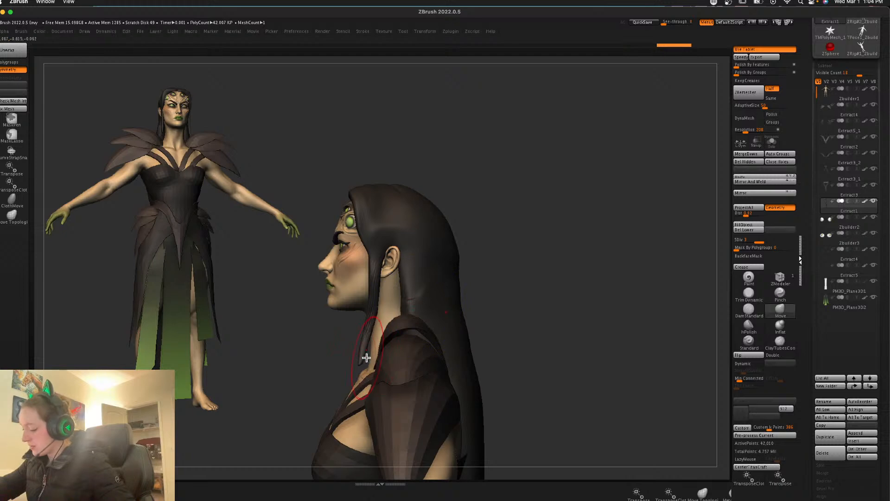
Step: Pull the front hair strands forward and down with the Move brush so they reach the collarbone straps
{"action": "mouse_move", "coordinate": [368, 320]}
{"action": "left_mouse_down"}
{"action": "mouse_move", "coordinate": [355, 327]}
{"action": "mouse_move", "coordinate": [348, 364]}
{"action": "mouse_move", "coordinate": [354, 342]}
{"action": "left_mouse_up"}
{"action": "key", "text": "space"}
{"action": "mouse_move", "coordinate": [352, 342]}
{"action": "left_mouse_down"}
{"action": "mouse_move", "coordinate": [347, 330]}
{"action": "mouse_move", "coordinate": [360, 318]}
{"action": "mouse_move", "coordinate": [368, 333]}
{"action": "mouse_move", "coordinate": [354, 344]}
{"action": "mouse_move", "coordinate": [356, 383]}
{"action": "left_mouse_up"}
{"action": "left_click_drag", "start_coordinate": [362, 327], "coordinate": [360, 324]}
{"action": "left_click_drag", "start_coordinate": [372, 319], "coordinate": [370, 318]}
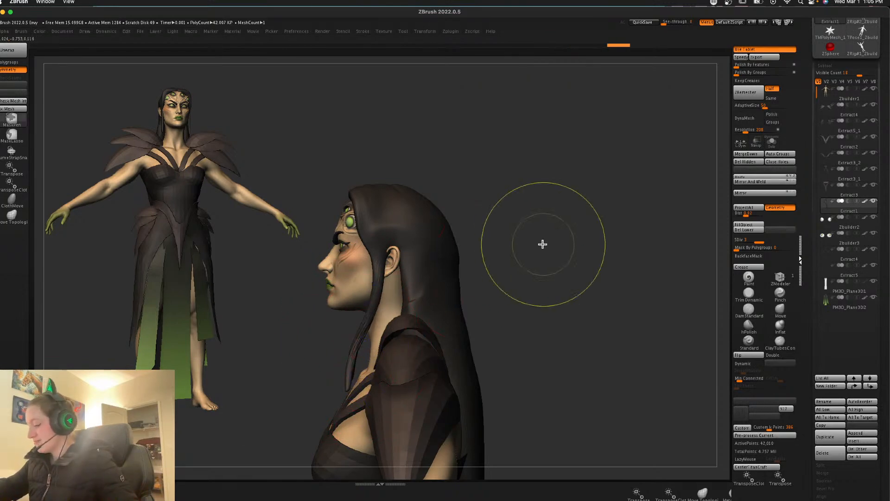
{"action": "left_click_drag", "start_coordinate": [543, 253], "coordinate": [564, 240]}
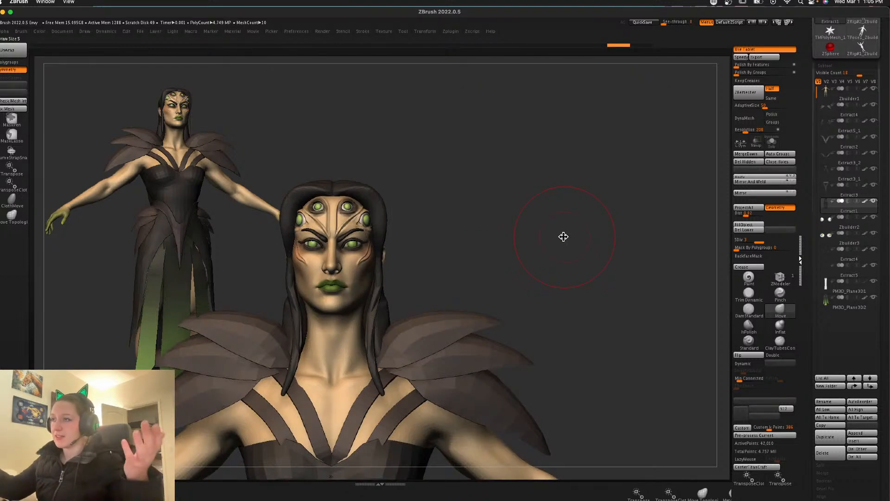
{"action": "left_click_drag", "start_coordinate": [525, 245], "coordinate": [564, 240], "text": "alt"}
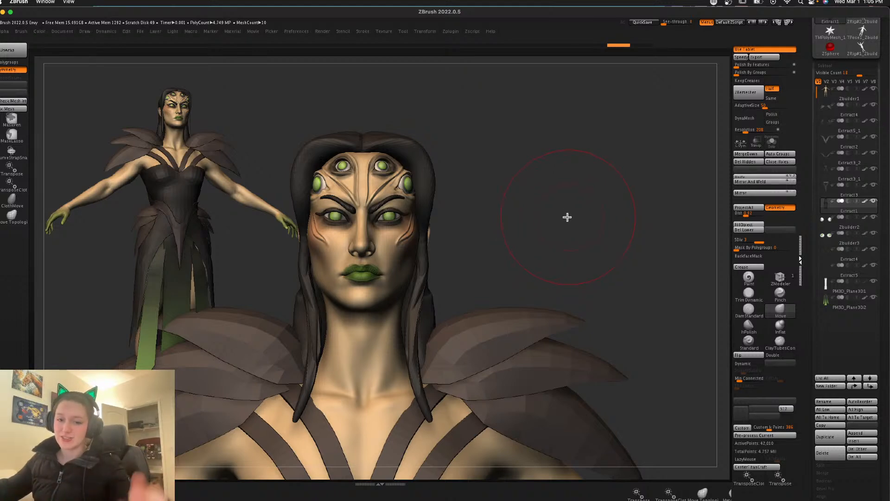
Step: Check the hair's wireframe and subdivision levels, and divide the mesh to SDiv 4
{"action": "key", "text": "space"}
{"action": "key", "text": "shift+f"}
{"action": "key", "text": "shift+f"}
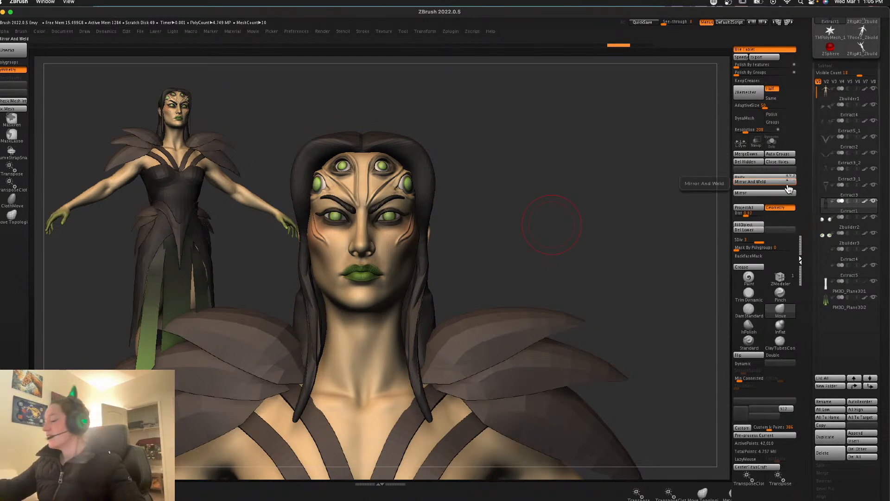
{"action": "key", "text": "shift+f"}
{"action": "key", "text": "shift+f"}
{"action": "key", "text": "shift+d"}
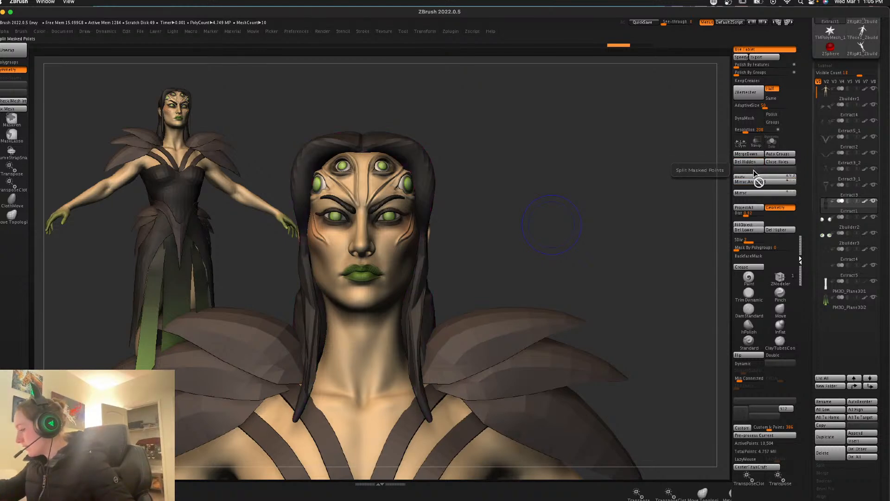
{"action": "key", "text": "d"}
{"action": "key", "text": "ctrl+d"}
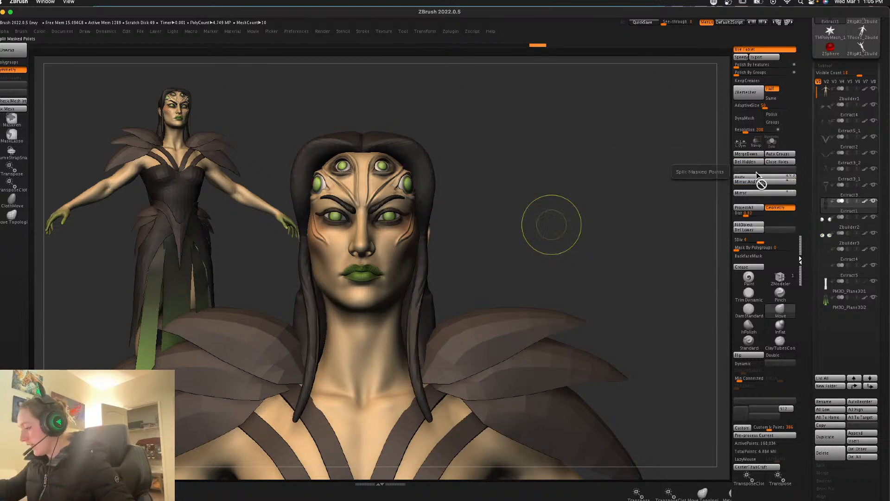
Step: Carve strand lines into the hair with the DamStandard brush and check the mesh's wireframe
{"action": "left_click", "coordinate": [752, 309]}
{"action": "mouse_move", "coordinate": [514, 190]}
{"action": "left_mouse_down"}
{"action": "mouse_move", "coordinate": [515, 198]}
{"action": "mouse_move", "coordinate": [520, 189]}
{"action": "left_mouse_up"}
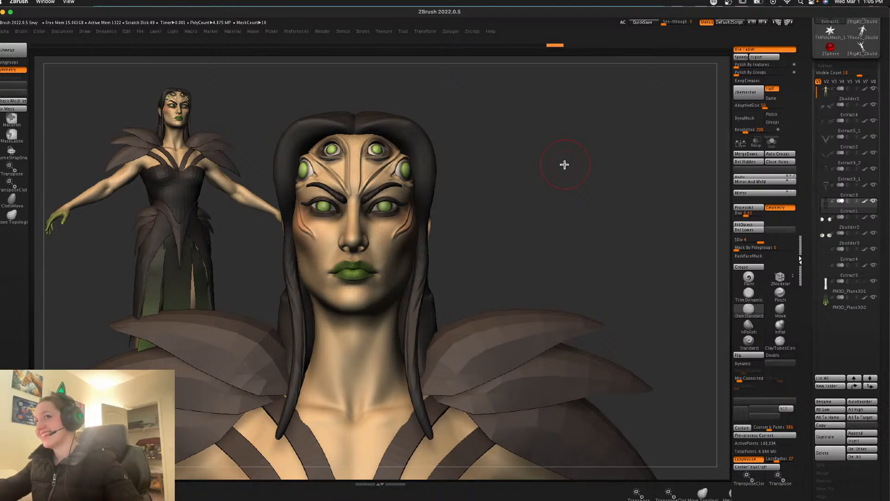
{"action": "key", "text": "shift+f"}
{"action": "key", "text": "shift+f"}
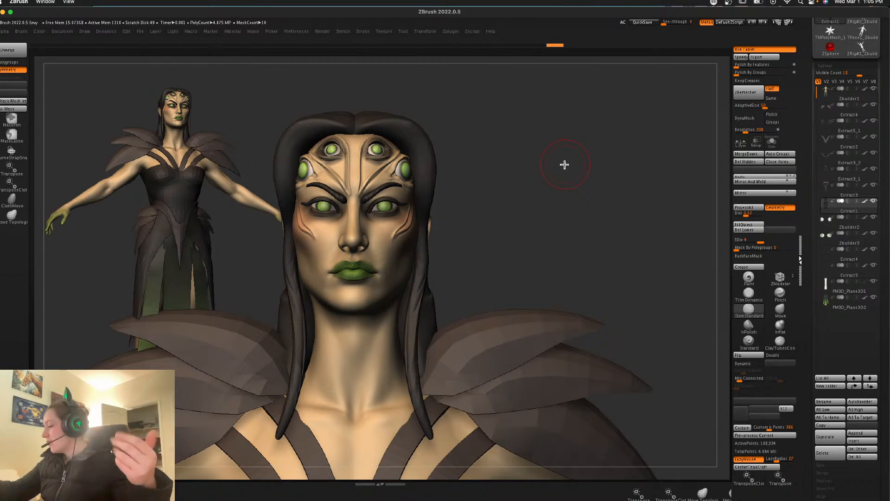
Step: Delete the hair's lower subdivision levels and run ZRemesher on it twice with Half enabled and AdaptiveSize 3
{"action": "left_click", "coordinate": [747, 229]}
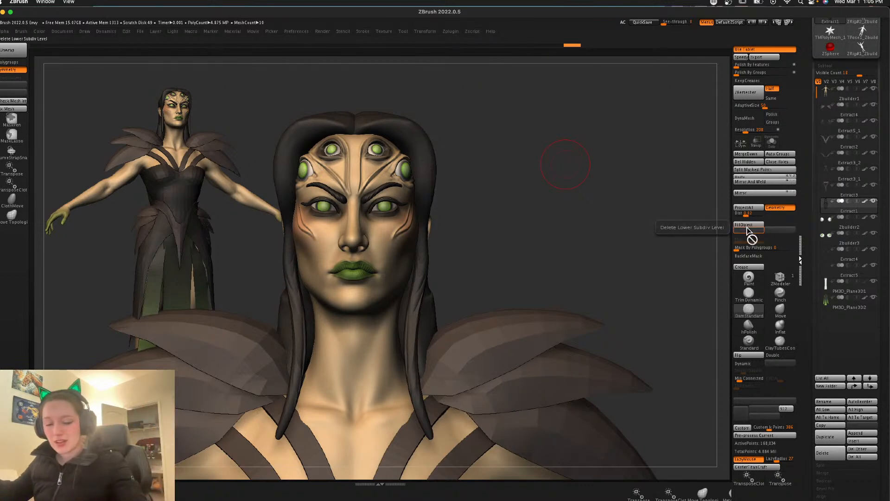
{"action": "left_click", "coordinate": [761, 96]}
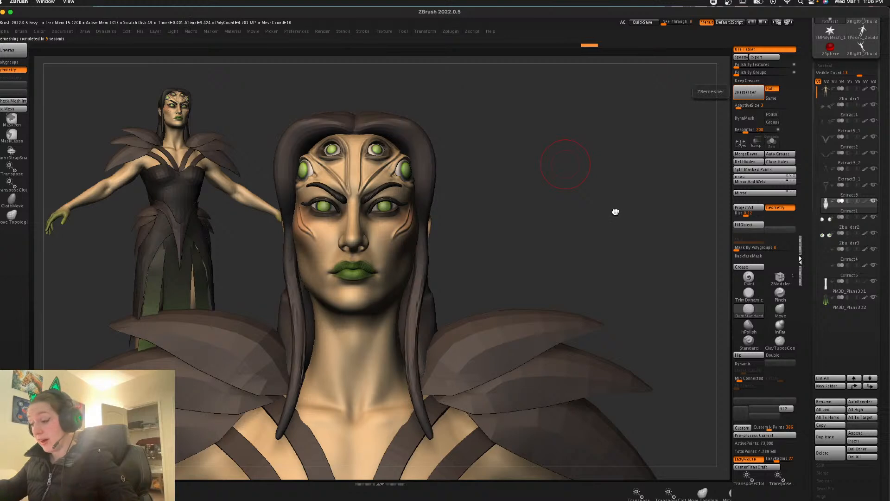
{"action": "left_click", "coordinate": [754, 97]}
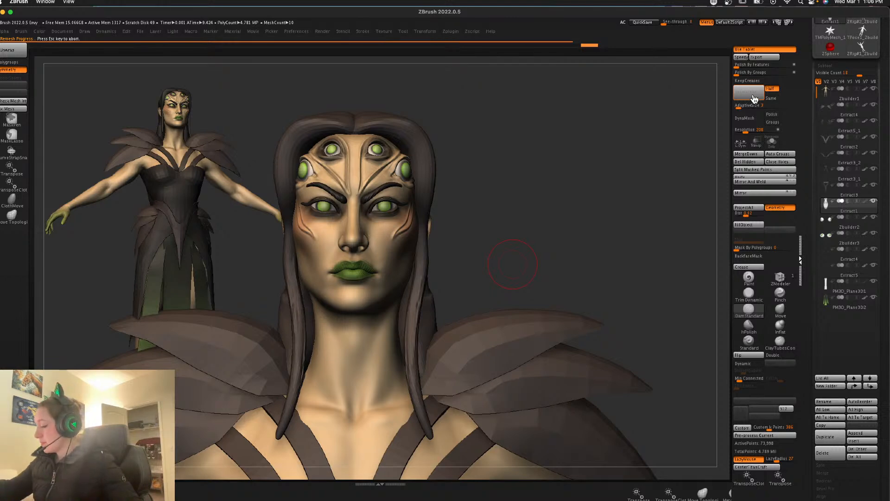
Step: Adjust the remeshed hair's front strands over the collarbones with the Move brush, reshaping their lower ends
{"action": "mouse_move", "coordinate": [553, 225]}
{"action": "right_mouse_down", "text": "ctrl"}
{"action": "mouse_move", "coordinate": [550, 217]}
{"action": "mouse_move", "coordinate": [592, 211]}
{"action": "right_mouse_up", "text": "ctrl"}
{"action": "right_click", "coordinate": [561, 216]}
{"action": "left_click", "coordinate": [780, 311]}
{"action": "left_click_drag", "start_coordinate": [432, 415], "coordinate": [437, 445]}
{"action": "right_click_drag", "start_coordinate": [594, 227], "coordinate": [576, 228]}
{"action": "left_click_drag", "start_coordinate": [439, 340], "coordinate": [456, 330]}
Step: Reshape the hair's outline beside the head and its hairline above the forehead with the Move brush
{"action": "right_click_drag", "start_coordinate": [601, 231], "coordinate": [623, 232]}
{"action": "key", "text": "space"}
{"action": "mouse_move", "coordinate": [449, 184]}
{"action": "left_mouse_down"}
{"action": "mouse_move", "coordinate": [440, 184]}
{"action": "mouse_move", "coordinate": [438, 156]}
{"action": "left_mouse_up"}
{"action": "key", "text": "space"}
{"action": "left_click_drag", "start_coordinate": [439, 185], "coordinate": [448, 186]}
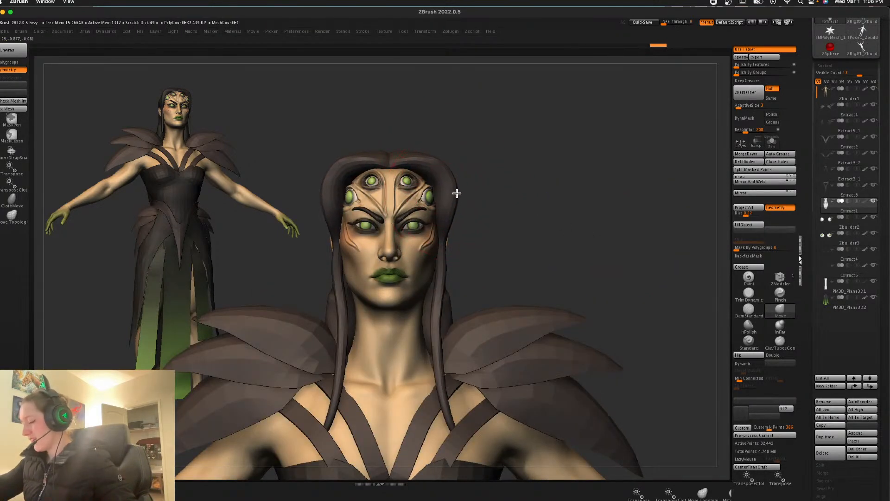
{"action": "left_click_drag", "start_coordinate": [397, 163], "coordinate": [392, 160]}
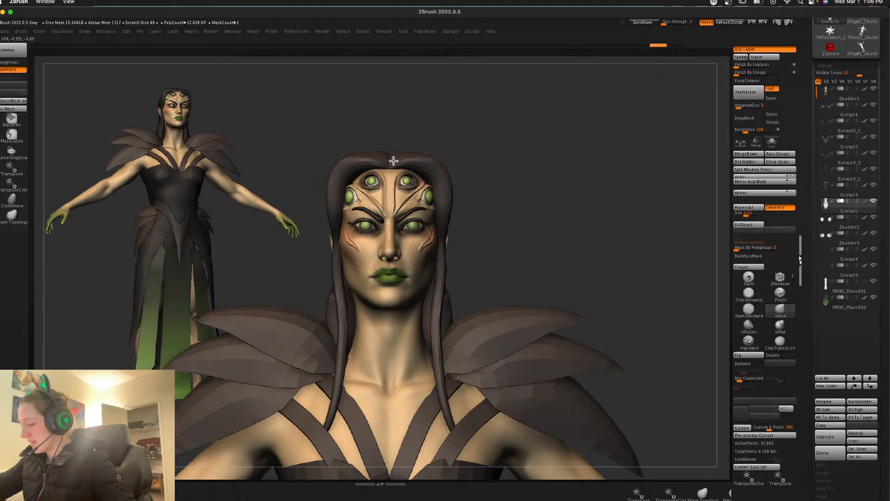
Step: Carve a centre parting over the top of the hair with the DamStandard brush and divide the mesh to SDiv 2
{"action": "left_click_drag", "start_coordinate": [559, 179], "coordinate": [552, 217]}
{"action": "key", "text": "space"}
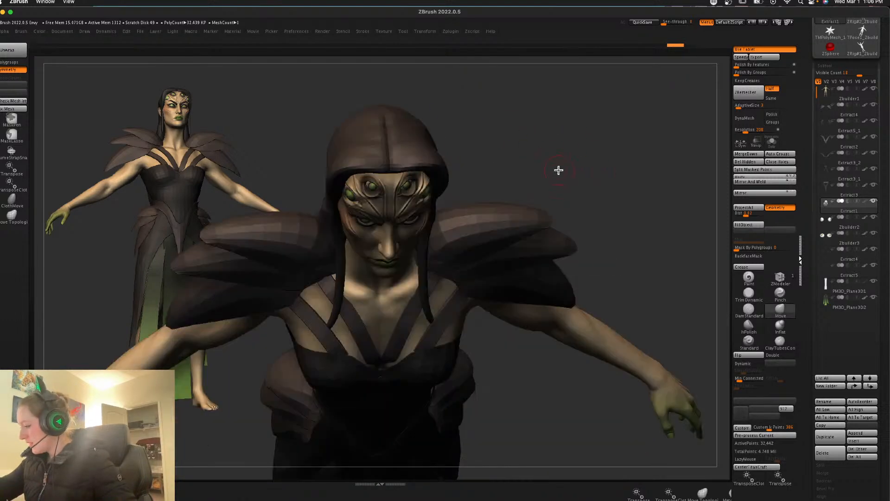
{"action": "left_click", "coordinate": [746, 308]}
{"action": "left_click_drag", "start_coordinate": [384, 113], "coordinate": [392, 167]}
{"action": "mouse_move", "coordinate": [502, 169]}
{"action": "left_mouse_down"}
{"action": "mouse_move", "coordinate": [500, 140]}
{"action": "mouse_move", "coordinate": [546, 155]}
{"action": "mouse_move", "coordinate": [541, 162]}
{"action": "mouse_move", "coordinate": [537, 149]}
{"action": "left_mouse_up"}
{"action": "key", "text": "ctrl+d"}
{"action": "right_click", "coordinate": [537, 149]}
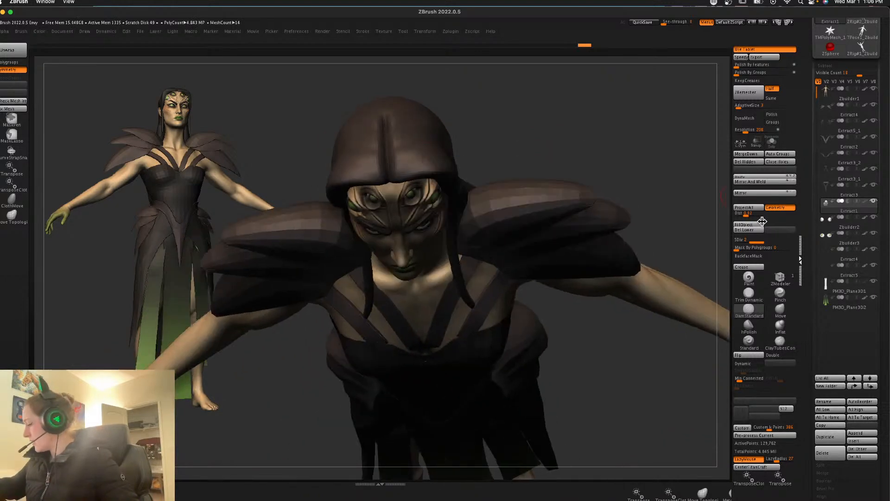
Step: Inflate the hair along the centre parting with the Inflat brush, divide it to SDiv 3 and return to DamStandard
{"action": "left_click", "coordinate": [780, 325]}
{"action": "left_click_drag", "start_coordinate": [386, 125], "coordinate": [388, 181]}
{"action": "left_click_drag", "start_coordinate": [543, 114], "coordinate": [539, 148]}
{"action": "key", "text": "d"}
{"action": "right_click", "coordinate": [538, 149]}
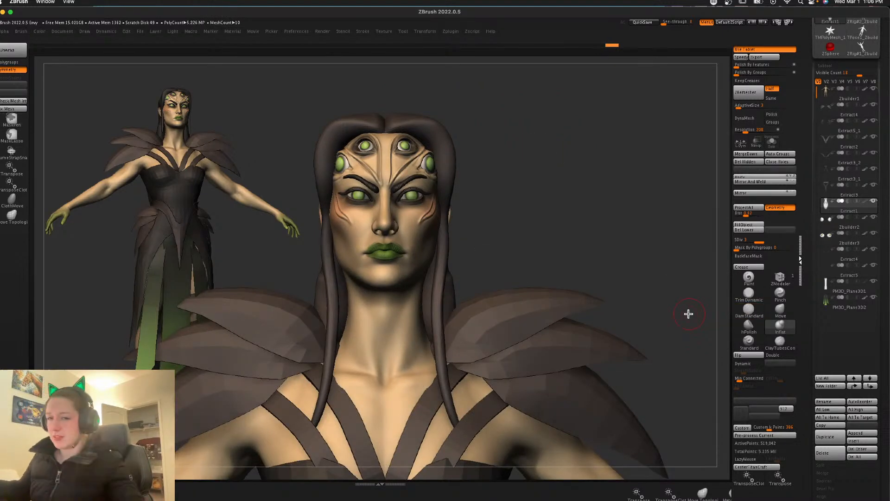
{"action": "left_click", "coordinate": [752, 298]}
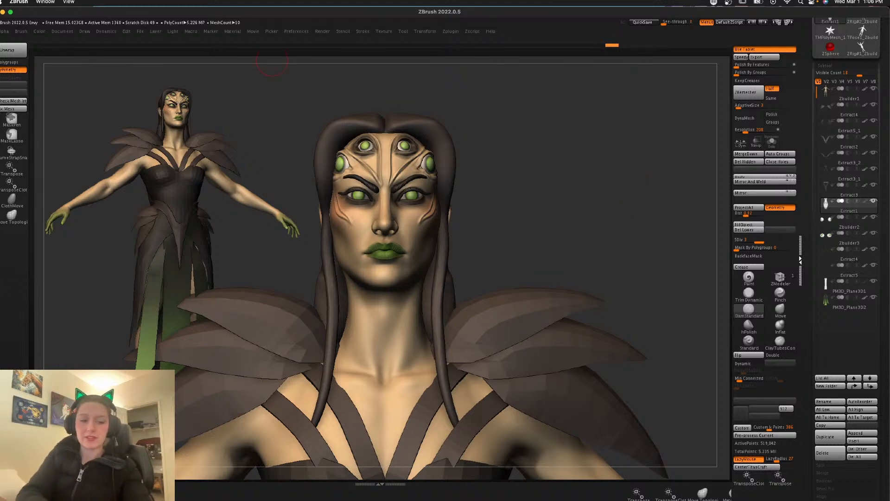
{"action": "key", "text": "super+Tab"}
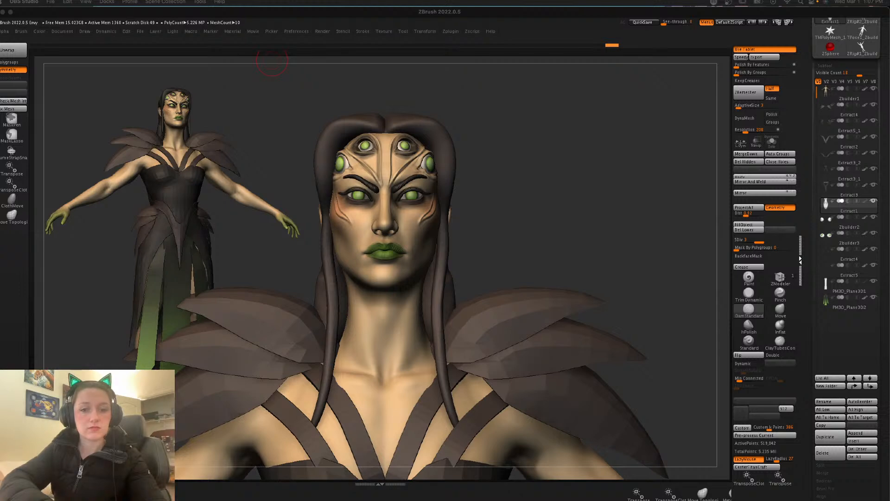
{"action": "left_click", "coordinate": [563, 182]}
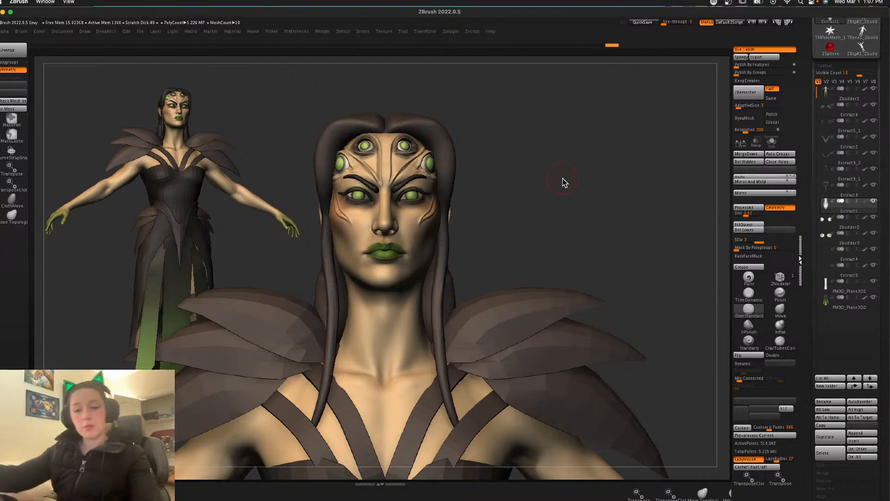
{"action": "key", "text": "super+Tab"}
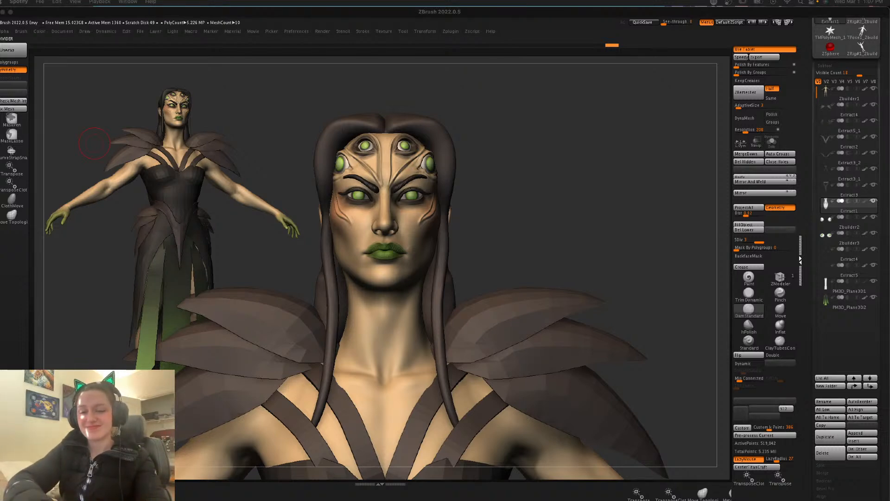
{"action": "left_click", "coordinate": [540, 224]}
{"action": "left_click", "coordinate": [541, 223], "text": "ctrl"}
{"action": "key", "text": "super+z"}
Step: Divide the hair to SDiv 4 and carve strand lines from the parting down around the forehead
{"action": "right_click_drag", "start_coordinate": [550, 215], "coordinate": [551, 292], "text": "ctrl"}
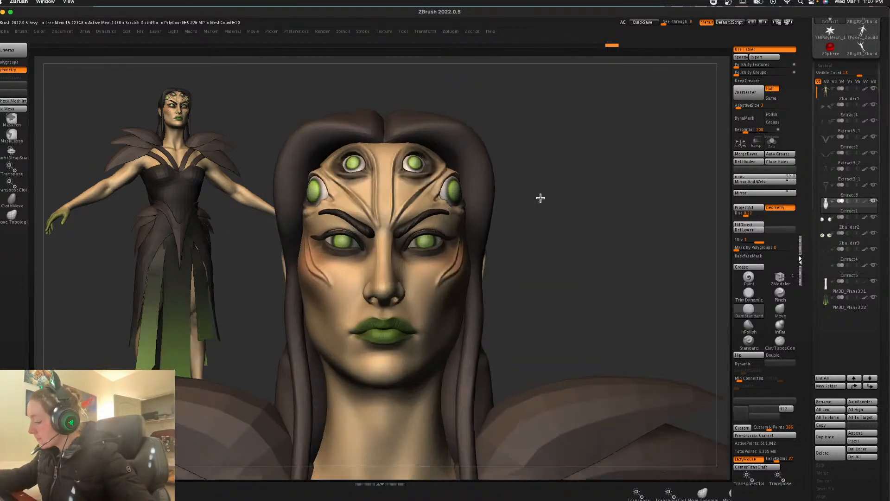
{"action": "right_click_drag", "start_coordinate": [556, 187], "coordinate": [540, 194], "text": "alt"}
{"action": "key", "text": "space"}
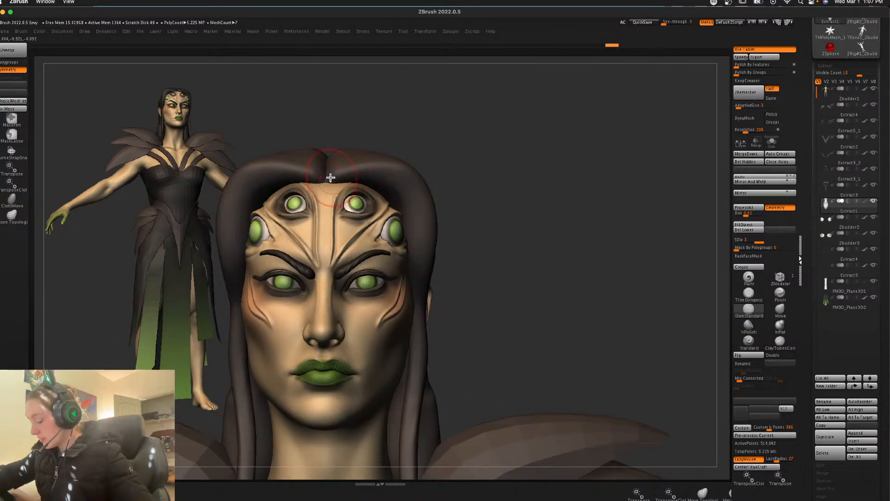
{"action": "key", "text": "space"}
{"action": "key", "text": "super+d"}
{"action": "mouse_move", "coordinate": [337, 179]}
{"action": "left_mouse_down"}
{"action": "mouse_move", "coordinate": [371, 162]}
{"action": "mouse_move", "coordinate": [402, 171]}
{"action": "mouse_move", "coordinate": [429, 231]}
{"action": "left_mouse_up"}
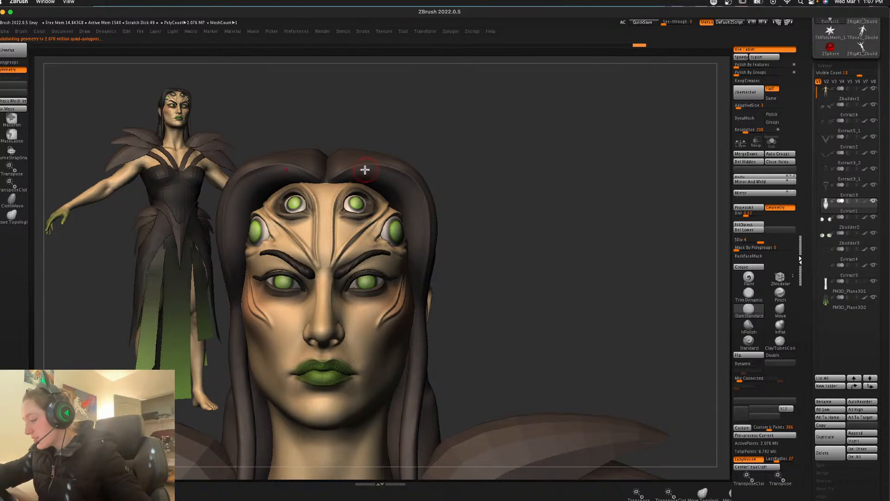
{"action": "mouse_move", "coordinate": [333, 182]}
{"action": "left_mouse_down"}
{"action": "mouse_move", "coordinate": [363, 169]}
{"action": "mouse_move", "coordinate": [392, 171]}
{"action": "mouse_move", "coordinate": [419, 192]}
{"action": "mouse_move", "coordinate": [422, 237]}
{"action": "left_mouse_up"}
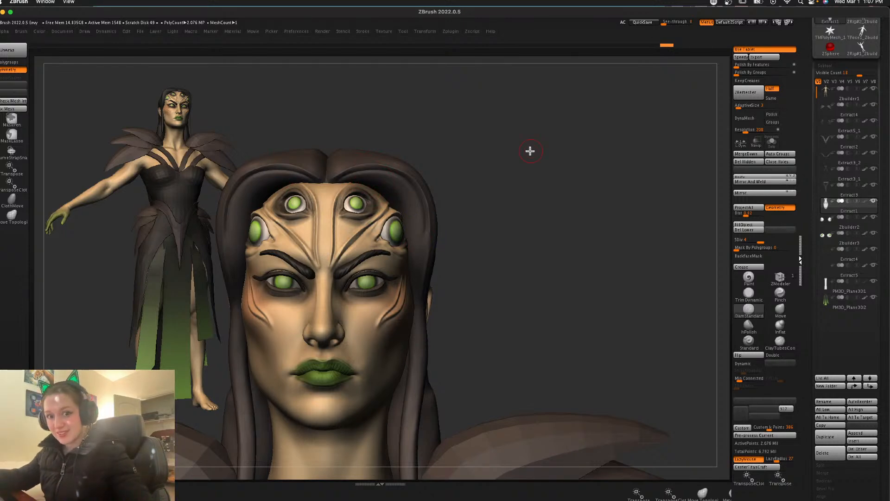
Step: Carve further strand lines in the front hair above the temple and smooth the stroke beside it
{"action": "left_click_drag", "start_coordinate": [349, 176], "coordinate": [416, 205]}
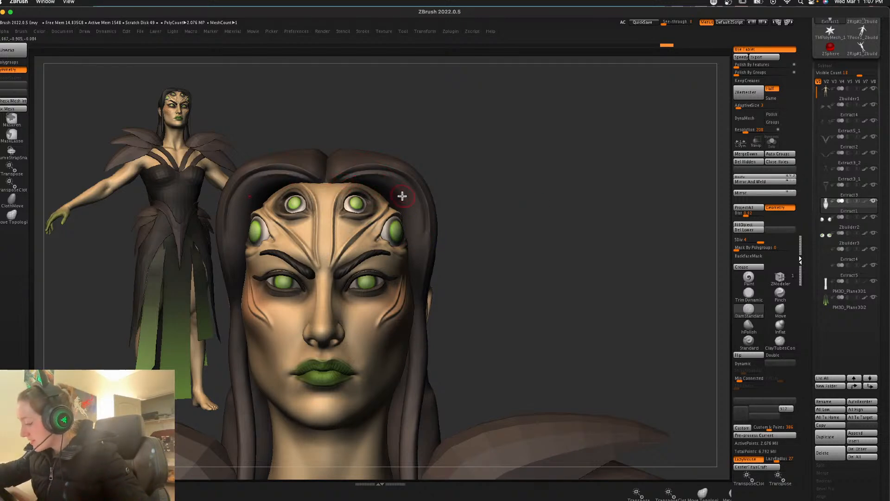
{"action": "left_click_drag", "start_coordinate": [427, 149], "coordinate": [364, 187]}
{"action": "left_click_drag", "start_coordinate": [411, 211], "coordinate": [415, 216]}
{"action": "mouse_move", "coordinate": [497, 190]}
{"action": "left_mouse_down"}
{"action": "mouse_move", "coordinate": [494, 213]}
{"action": "mouse_move", "coordinate": [502, 193]}
{"action": "mouse_move", "coordinate": [509, 202]}
{"action": "left_mouse_up"}
{"action": "left_click_drag", "start_coordinate": [427, 225], "coordinate": [425, 243], "text": "shift"}
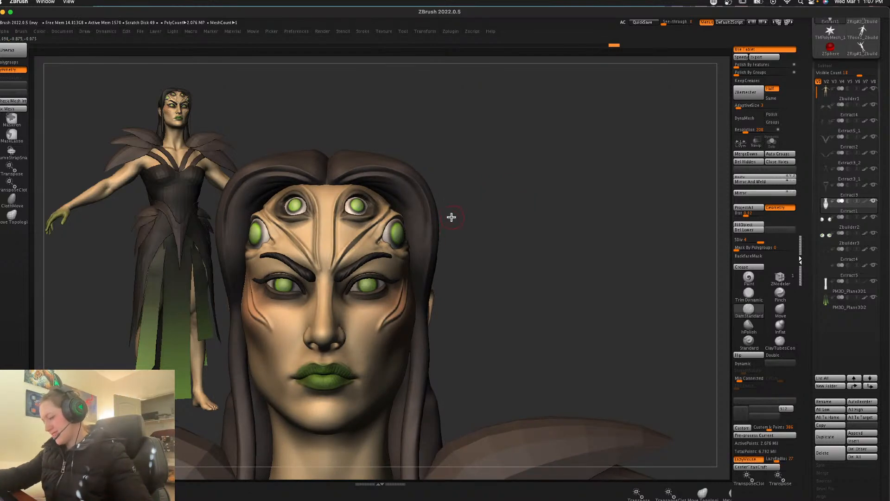
Step: Carve a strand line down the side of the hair behind the hairline
{"action": "left_click_drag", "start_coordinate": [565, 231], "coordinate": [540, 235]}
{"action": "mouse_move", "coordinate": [644, 197]}
{"action": "left_mouse_down"}
{"action": "mouse_move", "coordinate": [651, 179]}
{"action": "mouse_move", "coordinate": [655, 189]}
{"action": "left_mouse_up"}
{"action": "left_click_drag", "start_coordinate": [643, 161], "coordinate": [640, 222], "text": "alt"}
{"action": "left_click_drag", "start_coordinate": [415, 166], "coordinate": [440, 234]}
{"action": "left_click_drag", "start_coordinate": [556, 129], "coordinate": [564, 132]}
Step: Load a custom brush from the LightBox brush library and enable LazyMouse for it
{"action": "left_click", "coordinate": [114, 315]}
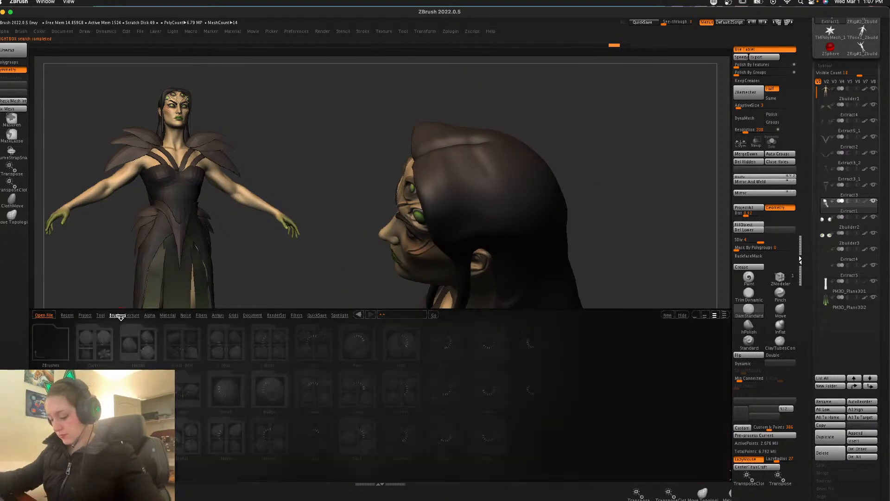
{"action": "double_click", "coordinate": [367, 440]}
{"action": "double_click", "coordinate": [95, 342]}
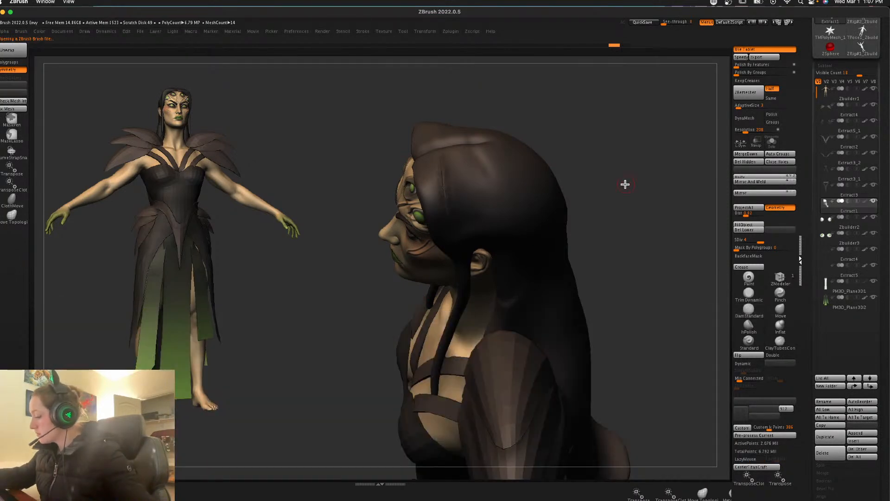
{"action": "left_click_drag", "start_coordinate": [624, 185], "coordinate": [669, 209]}
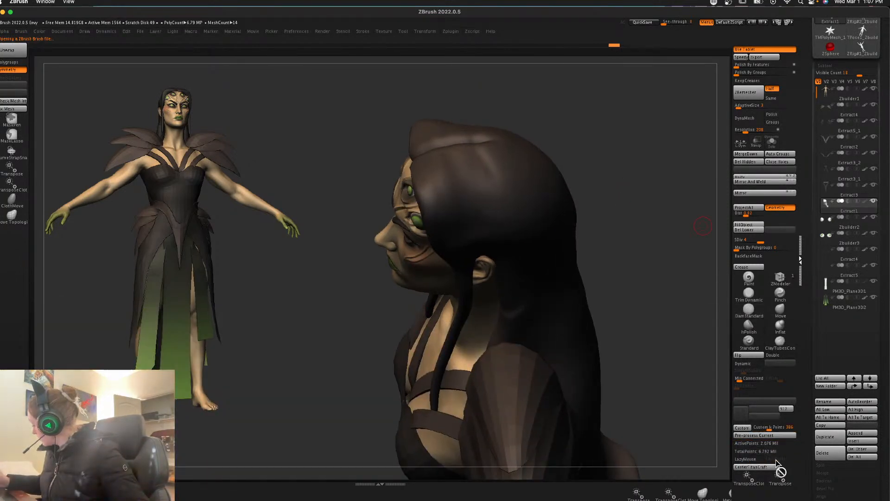
{"action": "left_click", "coordinate": [750, 460]}
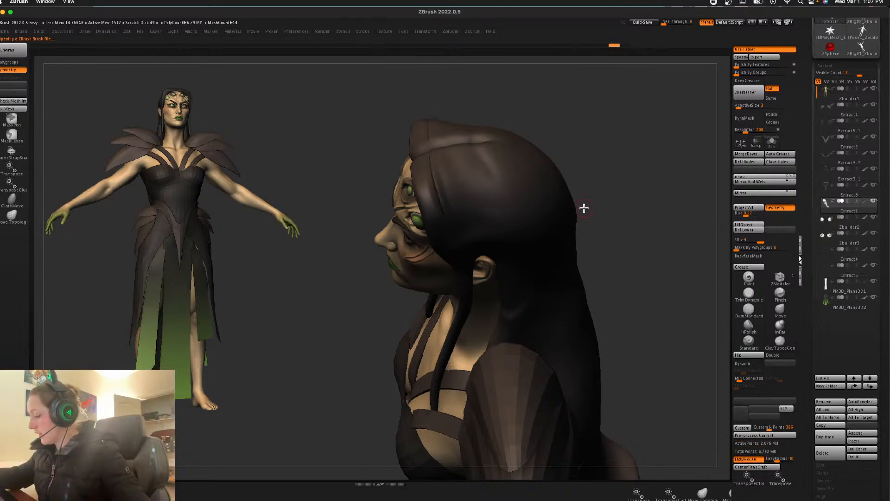
Step: Carve strand lines on the side of the hair, running from the top of the head down past the ear
{"action": "key", "text": "space"}
{"action": "left_click_drag", "start_coordinate": [664, 196], "coordinate": [495, 186]}
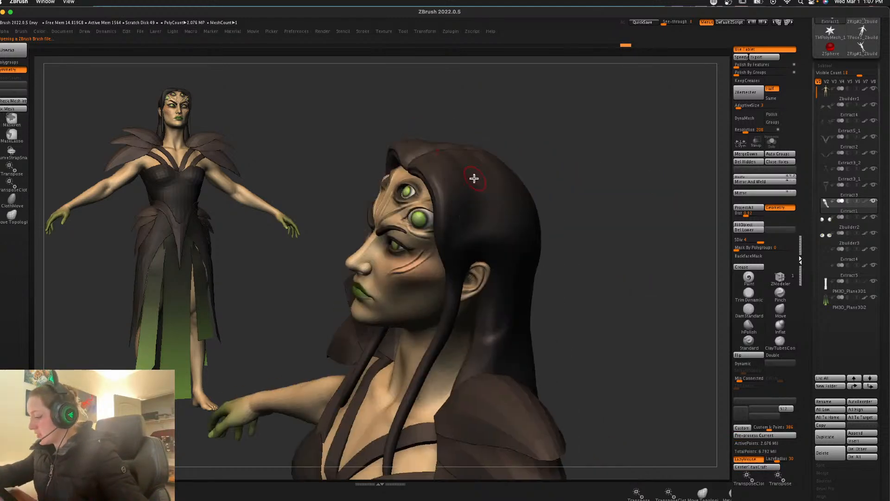
{"action": "left_click_drag", "start_coordinate": [639, 174], "coordinate": [566, 167], "text": "alt"}
{"action": "key", "text": "space"}
{"action": "left_click_drag", "start_coordinate": [556, 197], "coordinate": [602, 186]}
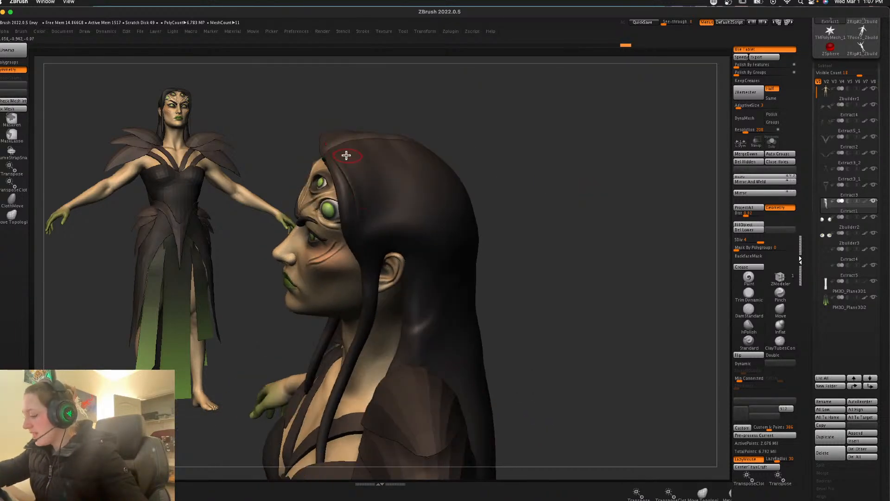
{"action": "left_click_drag", "start_coordinate": [487, 158], "coordinate": [402, 171]}
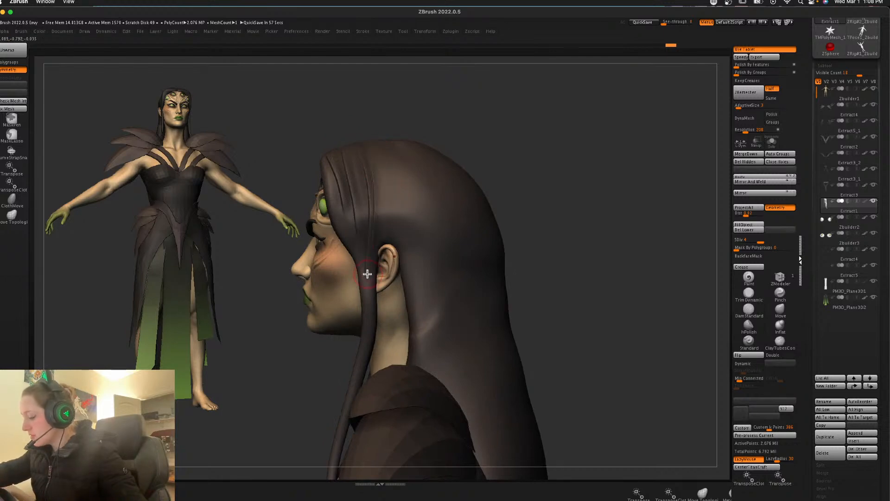
{"action": "left_click_drag", "start_coordinate": [576, 240], "coordinate": [504, 174]}
{"action": "left_click_drag", "start_coordinate": [611, 180], "coordinate": [431, 128]}
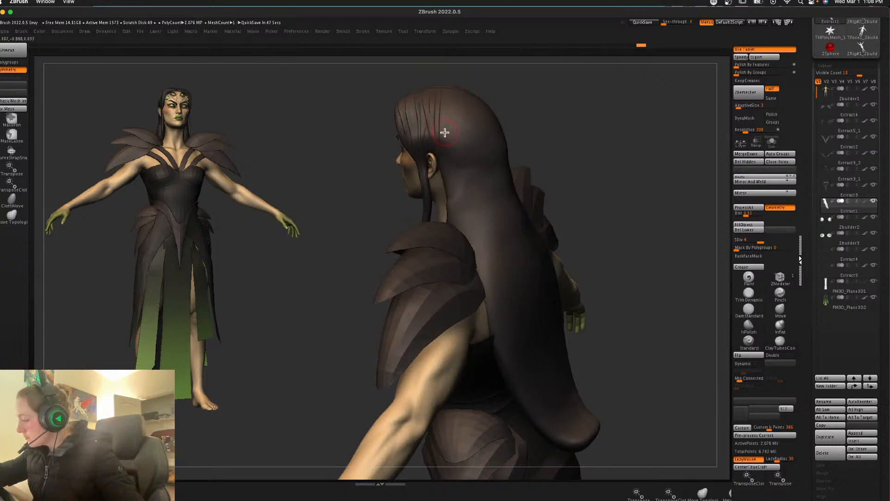
Step: Carve long strand lines behind the ear and down the outer edge of the back hair
{"action": "left_click_drag", "start_coordinate": [445, 153], "coordinate": [451, 228]}
{"action": "left_click_drag", "start_coordinate": [454, 106], "coordinate": [461, 220]}
{"action": "left_click_drag", "start_coordinate": [624, 157], "coordinate": [511, 157]}
{"action": "key", "text": "l"}
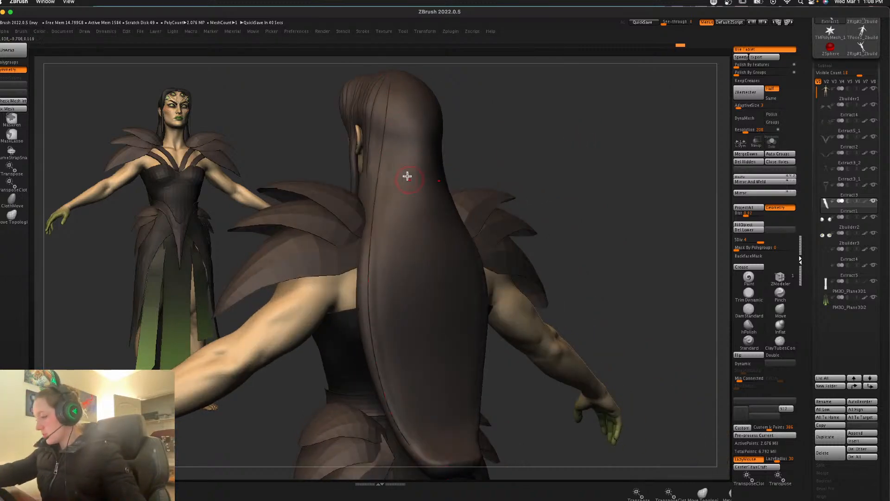
{"action": "left_click_drag", "start_coordinate": [386, 184], "coordinate": [410, 429]}
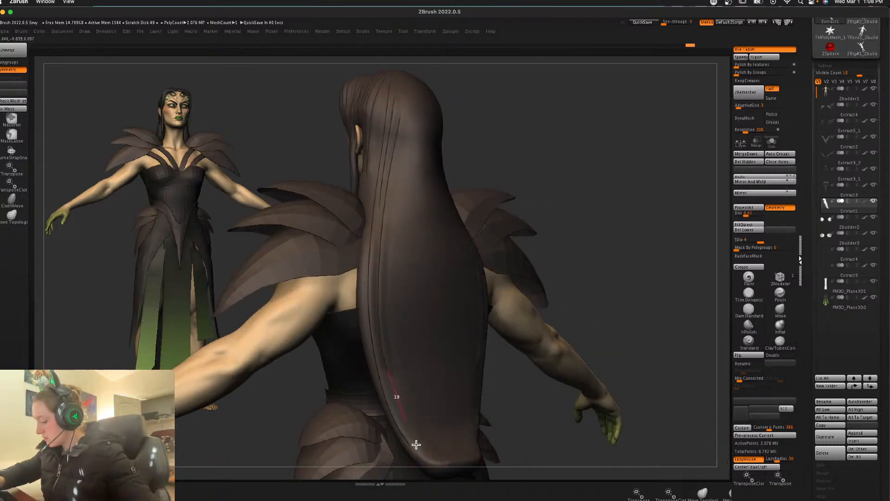
{"action": "left_click_drag", "start_coordinate": [623, 227], "coordinate": [663, 235]}
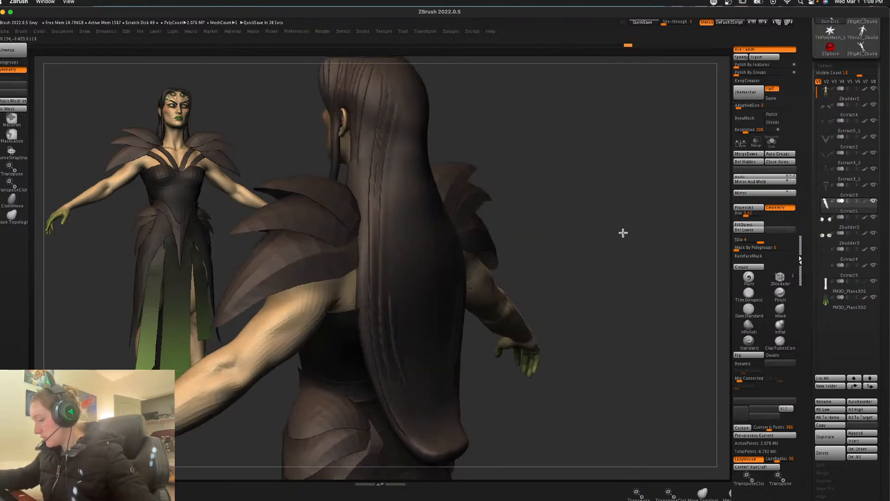
Step: Isolate the hair to carve a strand line down its side edge, and show the full character again
{"action": "left_click", "coordinate": [770, 143]}
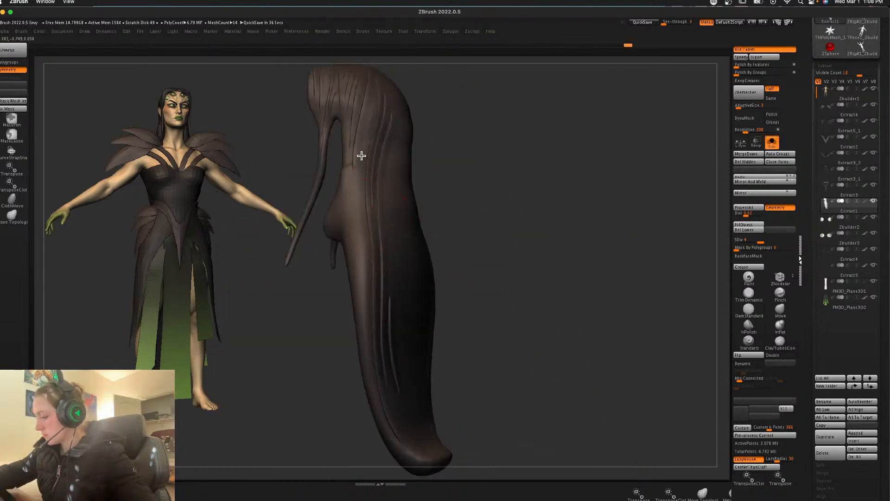
{"action": "left_click_drag", "start_coordinate": [358, 273], "coordinate": [376, 409]}
{"action": "left_click_drag", "start_coordinate": [508, 414], "coordinate": [647, 257]}
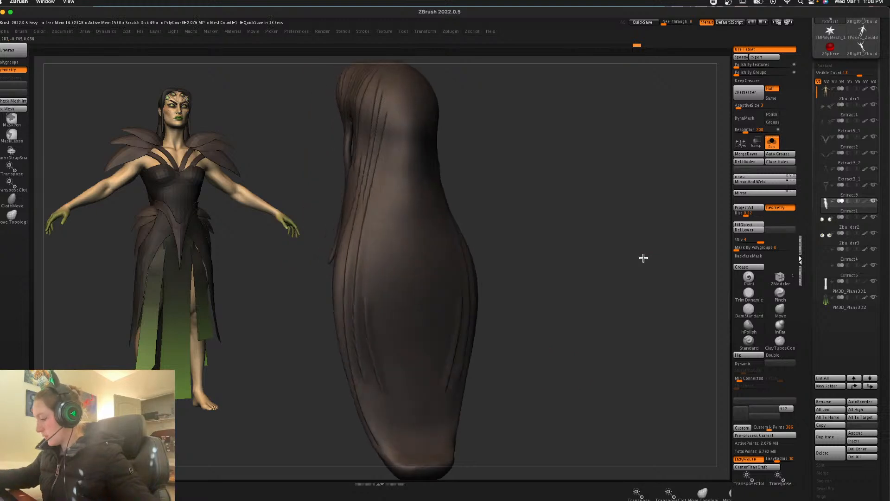
{"action": "left_click", "coordinate": [771, 143]}
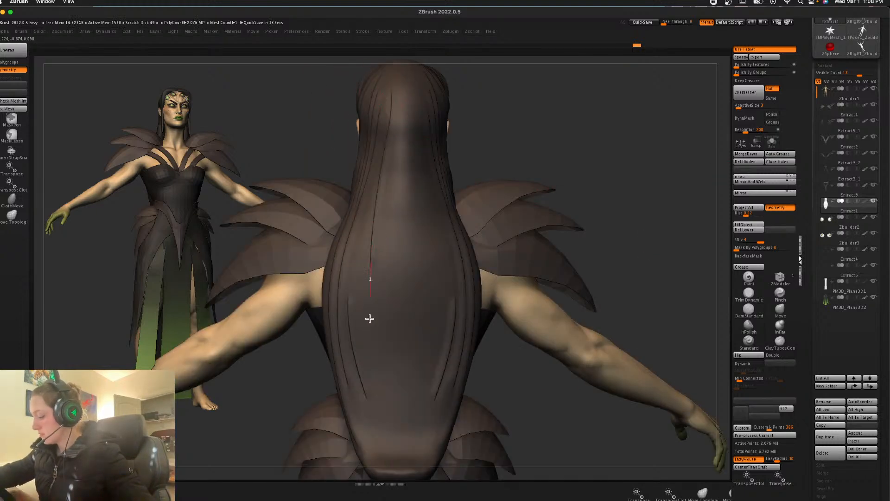
Step: Carve long strand lines down the middle of the back hair from the crown towards the ends
{"action": "mouse_move", "coordinate": [391, 92]}
{"action": "left_mouse_down"}
{"action": "mouse_move", "coordinate": [363, 264]}
{"action": "mouse_move", "coordinate": [373, 455]}
{"action": "left_mouse_up"}
{"action": "mouse_move", "coordinate": [394, 94]}
{"action": "left_mouse_down"}
{"action": "mouse_move", "coordinate": [374, 311]}
{"action": "mouse_move", "coordinate": [396, 466]}
{"action": "left_mouse_up"}
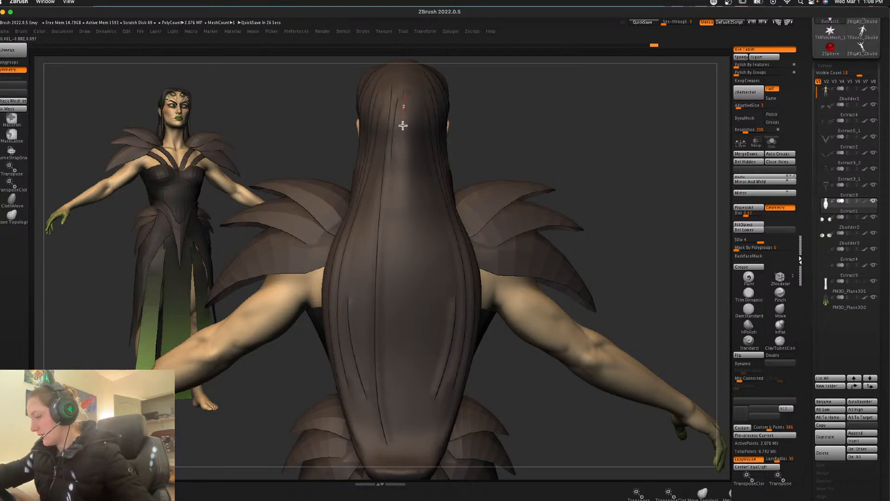
{"action": "left_click_drag", "start_coordinate": [402, 114], "coordinate": [390, 366]}
{"action": "mouse_move", "coordinate": [418, 112]}
{"action": "left_mouse_down"}
{"action": "mouse_move", "coordinate": [417, 322]}
{"action": "mouse_move", "coordinate": [431, 350]}
{"action": "mouse_move", "coordinate": [413, 456]}
{"action": "left_mouse_up"}
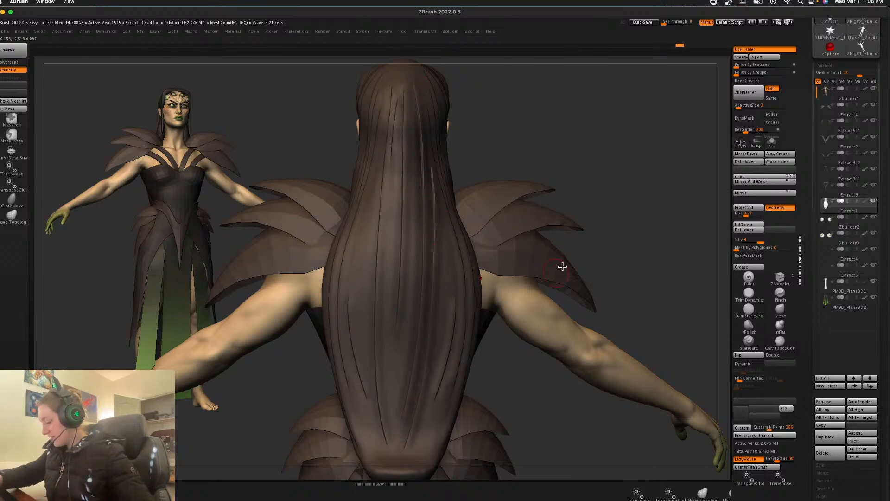
Step: Carve strand lines into the lower ends of the back hair
{"action": "left_click_drag", "start_coordinate": [623, 206], "coordinate": [621, 189], "text": "alt"}
{"action": "left_click_drag", "start_coordinate": [413, 432], "coordinate": [441, 373]}
{"action": "left_click_drag", "start_coordinate": [672, 211], "coordinate": [619, 216]}
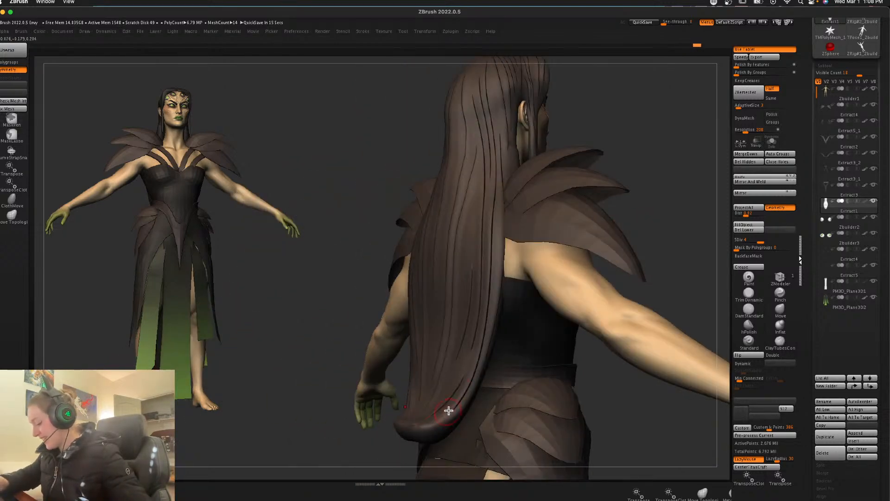
{"action": "left_click_drag", "start_coordinate": [693, 189], "coordinate": [684, 235]}
Step: Isolate the hair to carve strand lines into the section behind the front strands, and show the full character again
{"action": "left_click", "coordinate": [771, 142]}
{"action": "left_click_drag", "start_coordinate": [533, 266], "coordinate": [290, 180]}
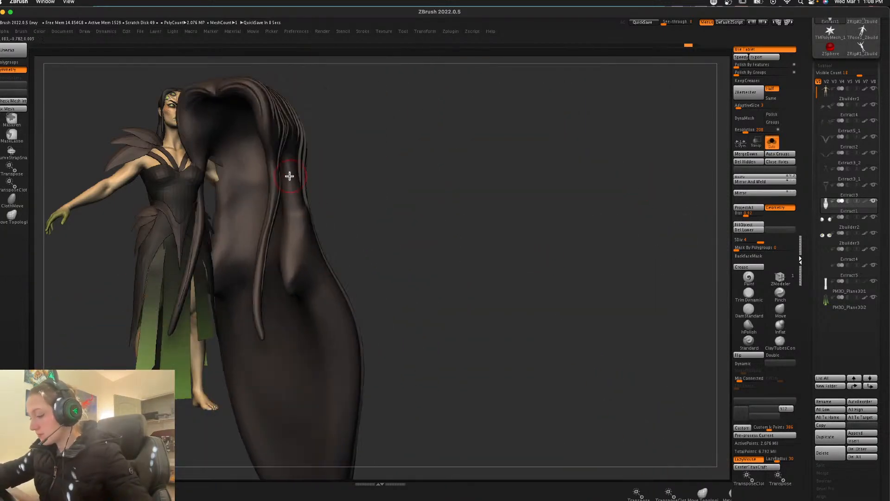
{"action": "left_click_drag", "start_coordinate": [298, 254], "coordinate": [409, 177]}
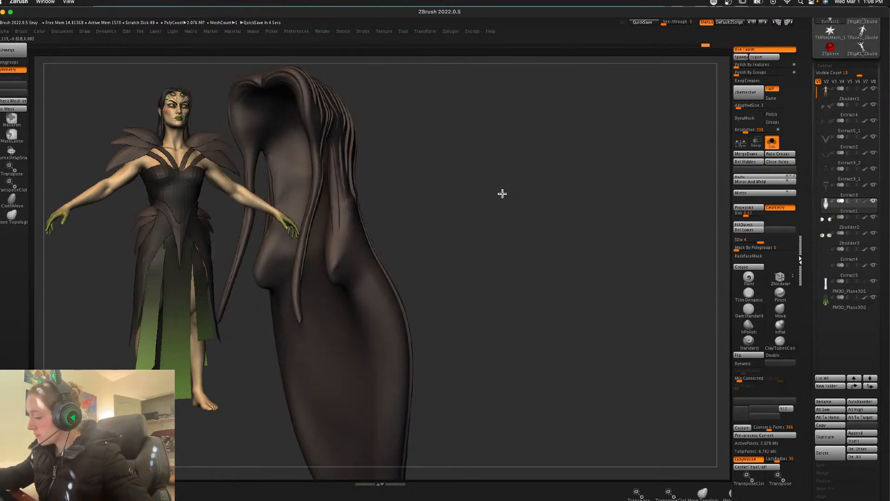
{"action": "left_click_drag", "start_coordinate": [500, 194], "coordinate": [514, 229]}
{"action": "key", "text": "f"}
{"action": "left_click", "coordinate": [771, 142]}
{"action": "left_click_drag", "start_coordinate": [592, 220], "coordinate": [757, 228], "text": "alt"}
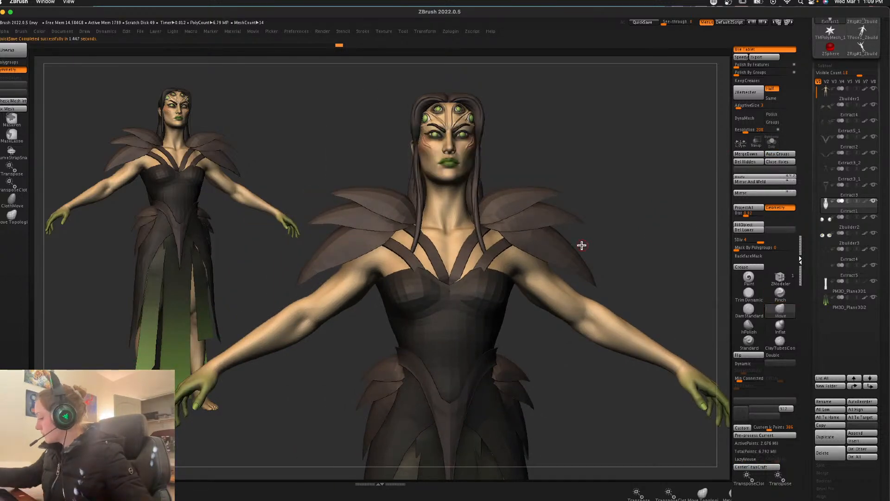
Step: Turn on dynamic subdivision for the shoulder feathers and give them thickness with an offset of -35
{"action": "left_click", "coordinate": [554, 210], "text": "alt"}
{"action": "mouse_move", "coordinate": [637, 223]}
{"action": "left_mouse_down", "text": "alt"}
{"action": "mouse_move", "coordinate": [649, 203]}
{"action": "mouse_move", "coordinate": [642, 210]}
{"action": "mouse_move", "coordinate": [642, 195]}
{"action": "left_mouse_up", "text": "alt"}
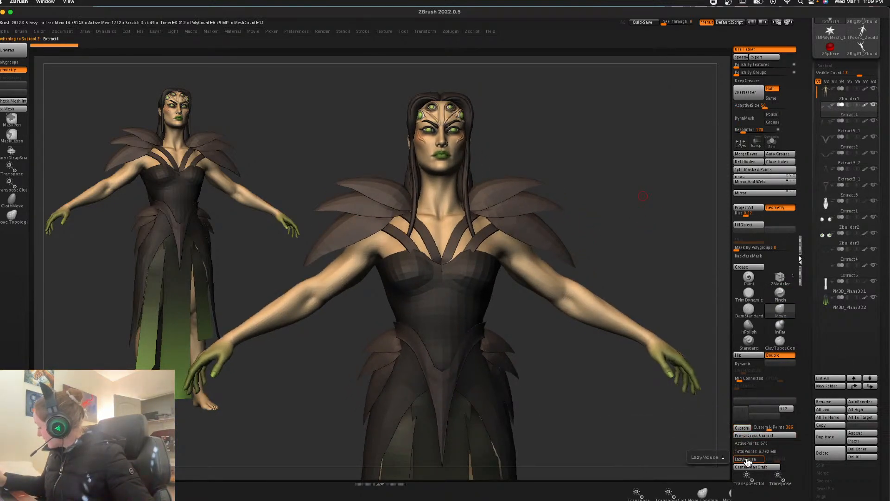
{"action": "left_click", "coordinate": [752, 365]}
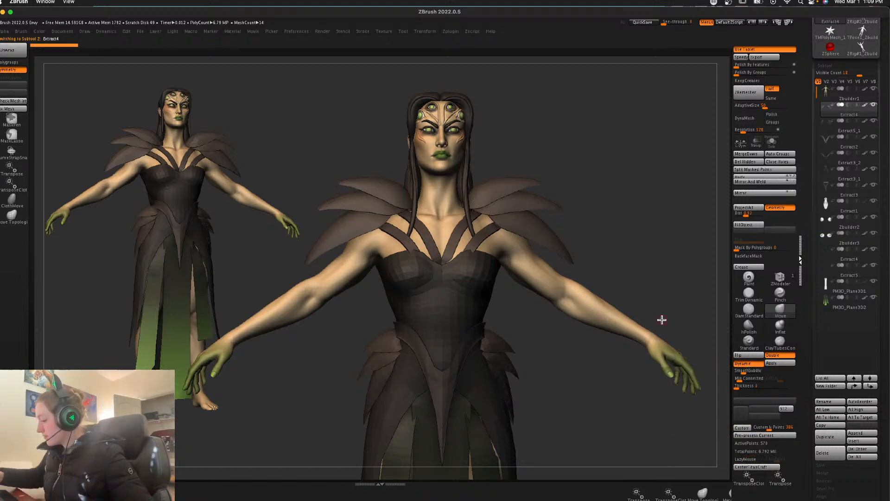
{"action": "left_click", "coordinate": [752, 386]}
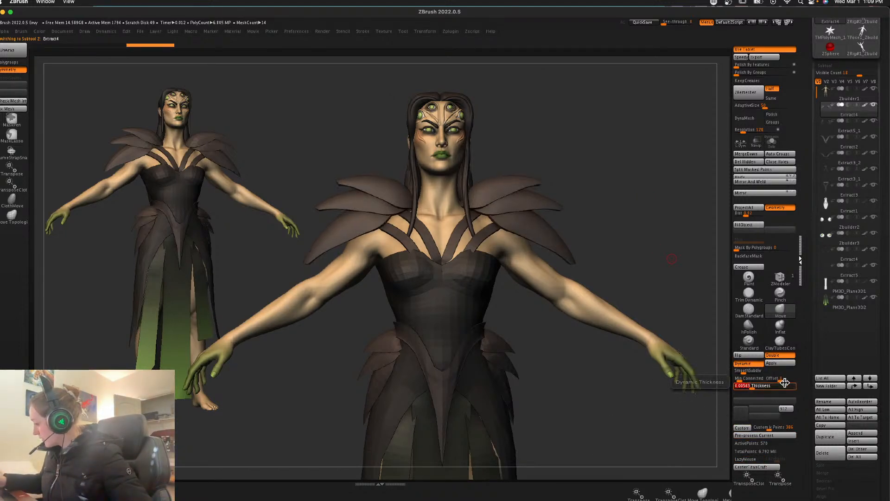
{"action": "left_click", "coordinate": [774, 379]}
{"action": "left_click", "coordinate": [755, 386]}
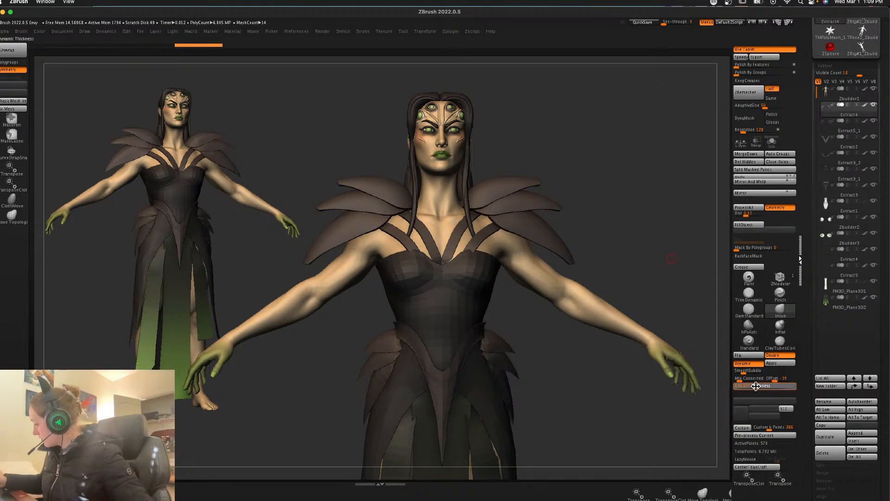
{"action": "left_click", "coordinate": [754, 387]}
{"action": "left_click_drag", "start_coordinate": [642, 209], "coordinate": [647, 226]}
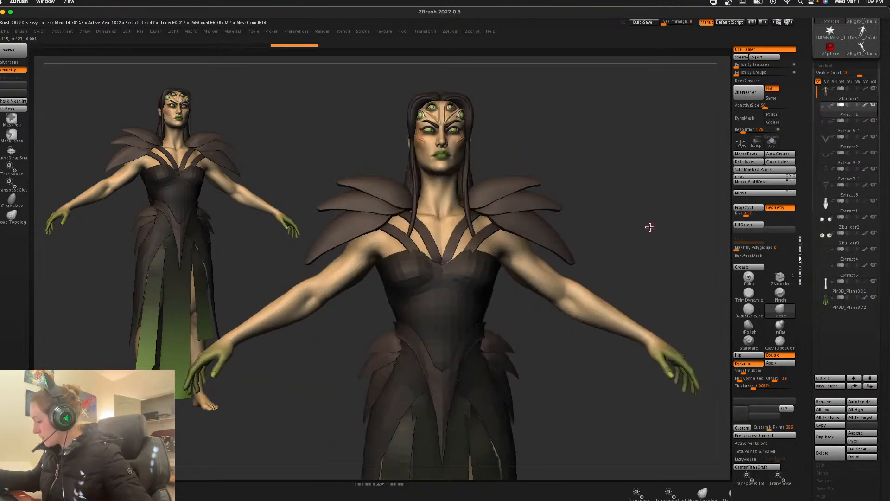
Step: Set the shoulder feathers' dynamic thickness to 0.01073 and apply it to the mesh
{"action": "left_click", "coordinate": [779, 379]}
{"action": "left_click", "coordinate": [756, 385]}
{"action": "left_click", "coordinate": [755, 386]}
{"action": "left_click", "coordinate": [755, 387]}
{"action": "left_click", "coordinate": [780, 362]}
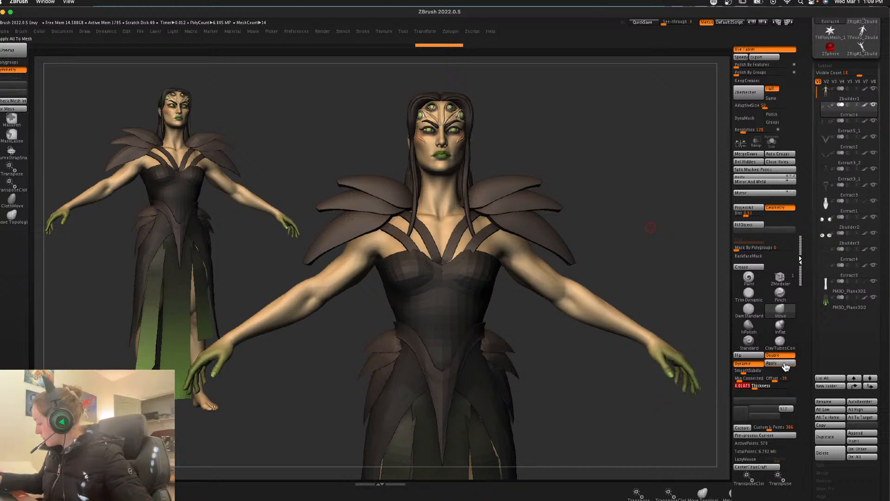
Step: Isolate the shoulder feathers to subdivide them once, and show the full character again
{"action": "left_click", "coordinate": [771, 141]}
{"action": "mouse_move", "coordinate": [670, 192]}
{"action": "left_mouse_down"}
{"action": "mouse_move", "coordinate": [686, 201]}
{"action": "mouse_move", "coordinate": [673, 218]}
{"action": "mouse_move", "coordinate": [665, 210]}
{"action": "mouse_move", "coordinate": [684, 202]}
{"action": "left_mouse_up"}
{"action": "key", "text": "ctrl+d"}
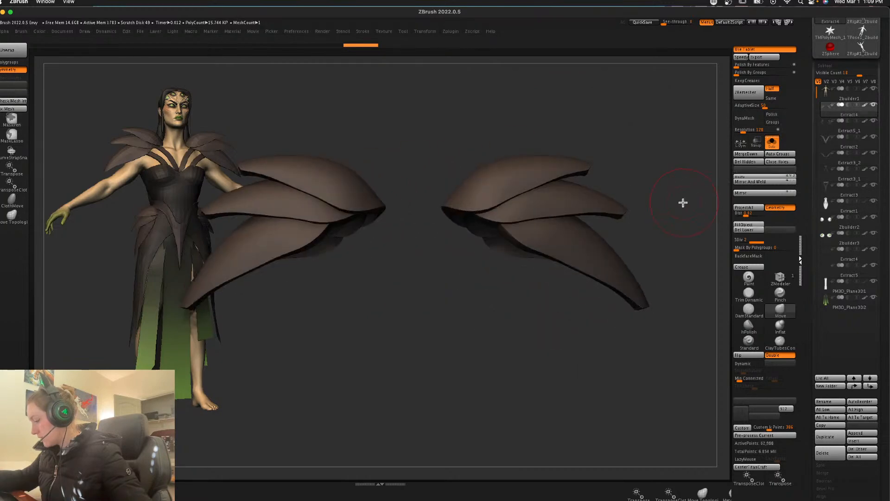
{"action": "left_click", "coordinate": [771, 144]}
{"action": "key", "text": "f"}
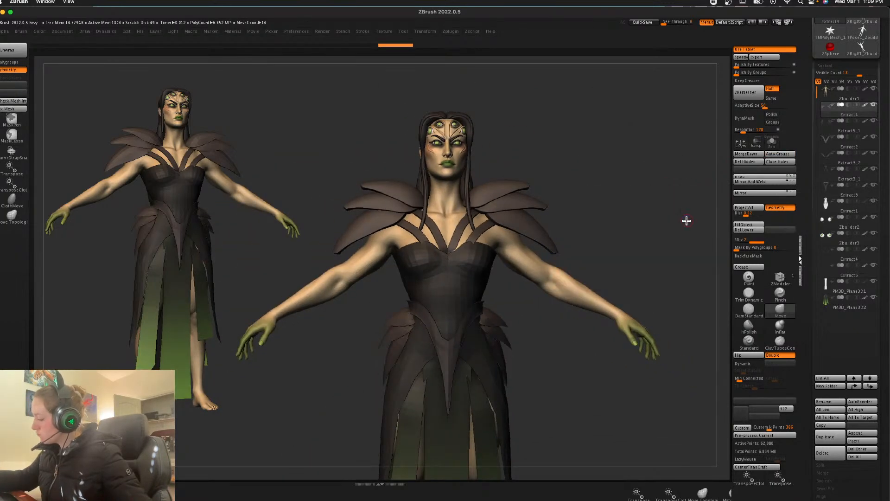
Step: Create curves along the shoulder feathers' border, polygroup and creased edges with Frame Mesh
{"action": "left_click", "coordinate": [362, 31]}
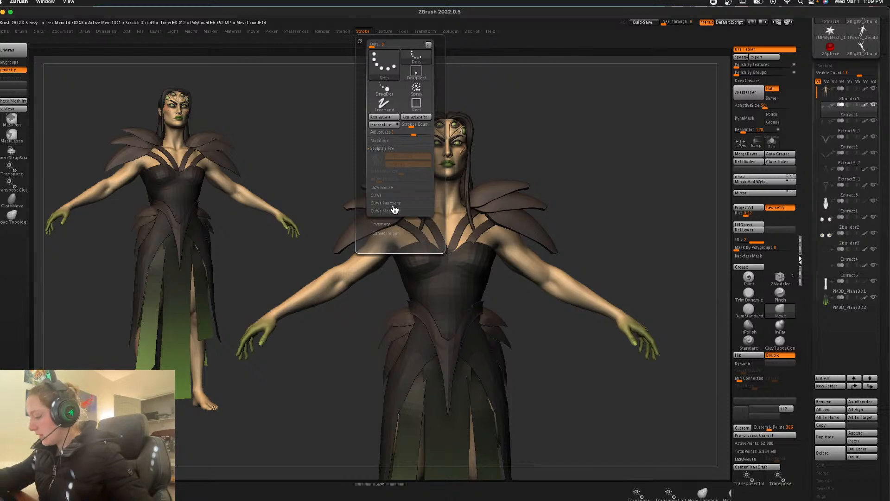
{"action": "left_click", "coordinate": [396, 205]}
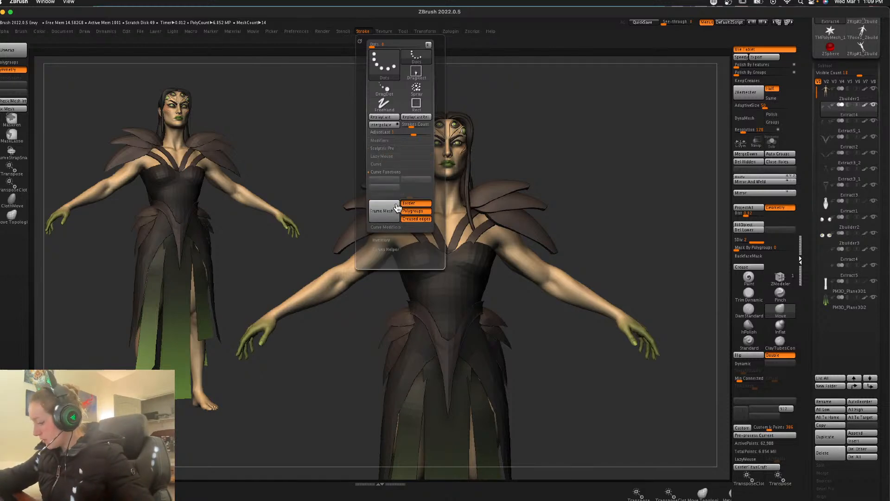
{"action": "left_click", "coordinate": [390, 211]}
{"action": "mouse_move", "coordinate": [622, 190]}
{"action": "left_mouse_down", "text": "alt"}
{"action": "mouse_move", "coordinate": [621, 214]}
{"action": "mouse_move", "coordinate": [626, 183]}
{"action": "left_mouse_up", "text": "alt"}
Step: Delete the feathers' higher subdivision level and generate strap trim along the framed edge curves with the CurveStrapSnap brush
{"action": "key", "text": "b"}
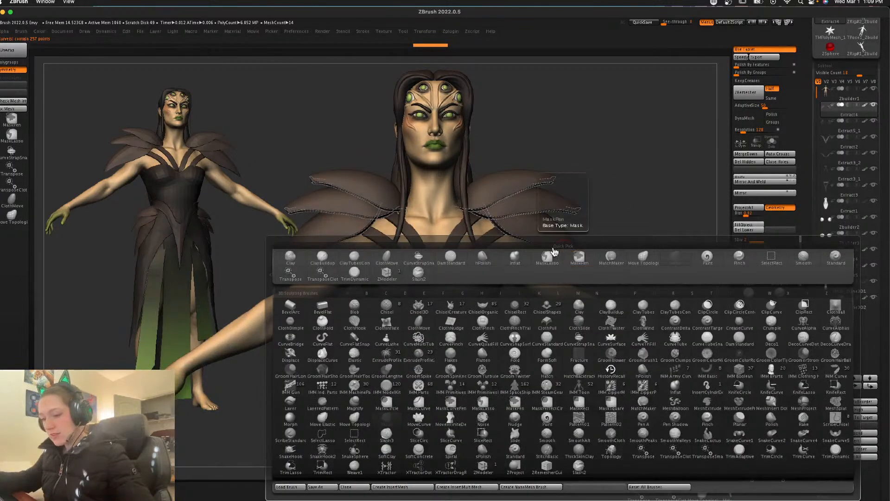
{"action": "left_click", "coordinate": [12, 153]}
{"action": "key", "text": "shift+d"}
{"action": "left_click", "coordinate": [781, 230]}
{"action": "left_click", "coordinate": [539, 210]}
{"action": "right_click", "coordinate": [663, 227]}
{"action": "mouse_move", "coordinate": [678, 228]}
{"action": "left_mouse_down"}
{"action": "mouse_move", "coordinate": [655, 226]}
{"action": "mouse_move", "coordinate": [677, 227]}
{"action": "mouse_move", "coordinate": [608, 266]}
{"action": "left_mouse_up"}
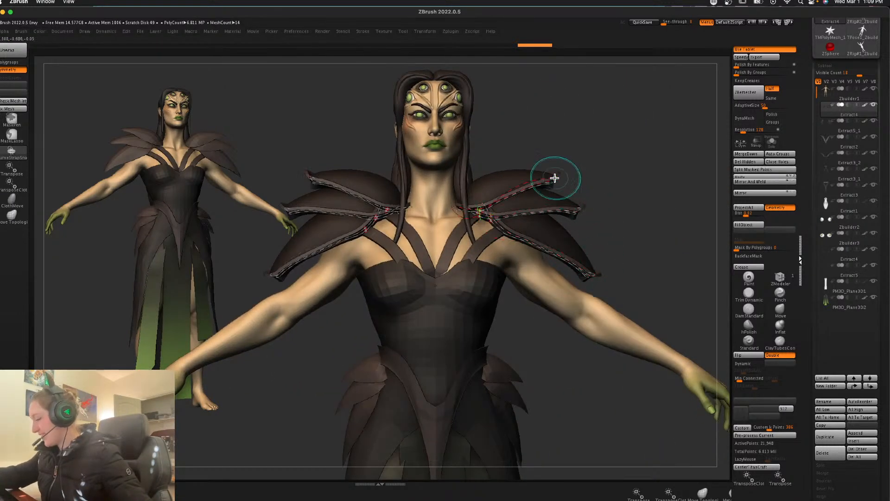
Step: Clear the guide curves from the shoulder feathers and check the trimmed edges
{"action": "left_click_drag", "start_coordinate": [650, 159], "coordinate": [654, 183]}
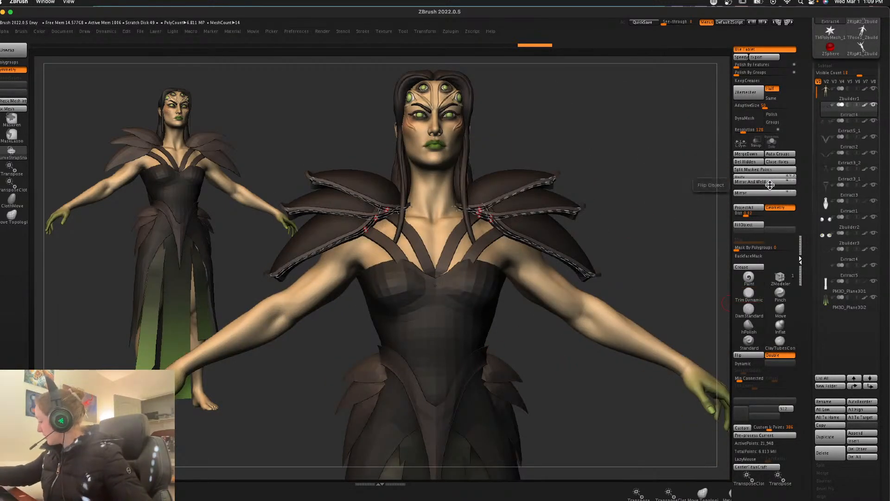
{"action": "left_click", "coordinate": [458, 361]}
{"action": "key", "text": "shift+f"}
{"action": "key", "text": "shift+f"}
{"action": "mouse_move", "coordinate": [666, 249]}
{"action": "left_mouse_down", "text": "alt"}
{"action": "mouse_move", "coordinate": [661, 219]}
{"action": "mouse_move", "coordinate": [666, 242]}
{"action": "left_mouse_up", "text": "alt"}
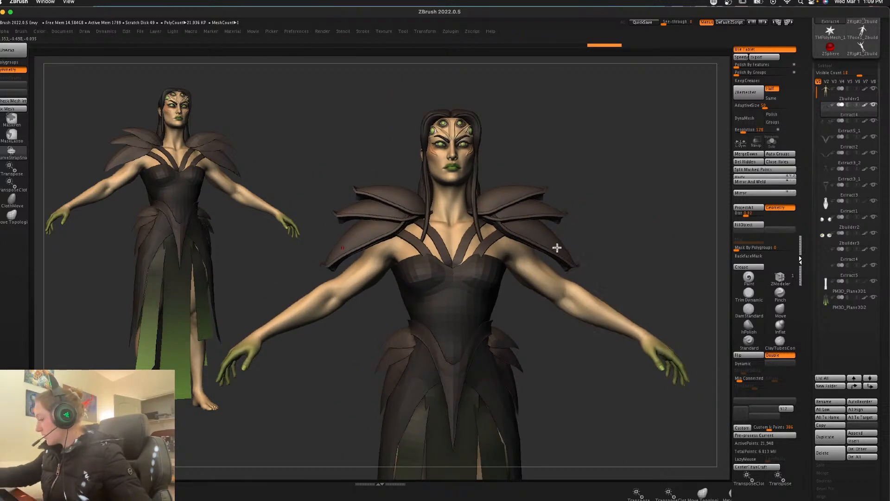
Step: Restore the mask on the feathers, fill the unmasked trim strips with green, and clear the mask
{"action": "key", "text": "ctrl+z"}
{"action": "key", "text": "ctrl+z"}
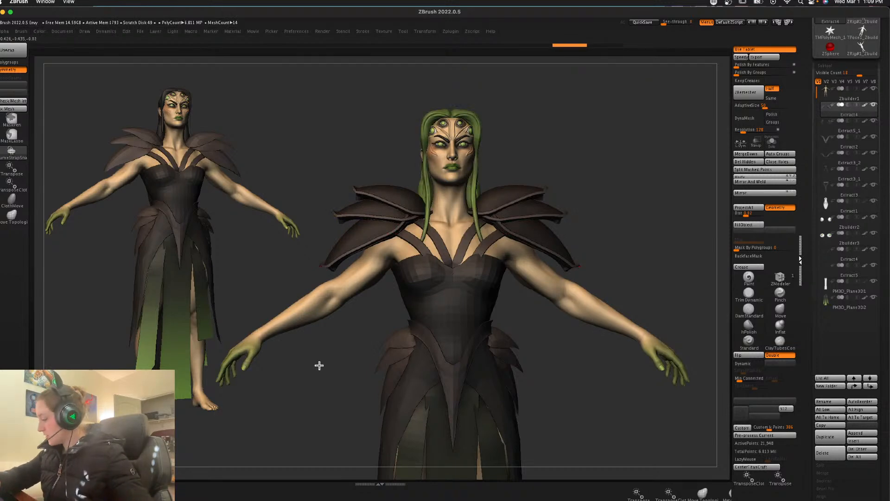
{"action": "left_click", "coordinate": [748, 224]}
{"action": "left_click_drag", "start_coordinate": [614, 178], "coordinate": [622, 191], "text": "ctrl"}
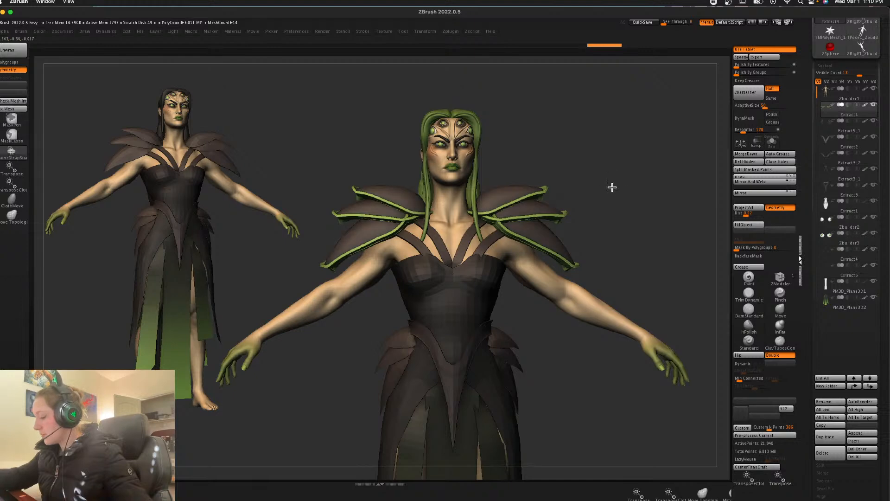
Step: Select the hair and the Paint brush, and recolour the hair dark brown
{"action": "key", "text": "c"}
{"action": "left_click", "coordinate": [474, 178], "text": "alt"}
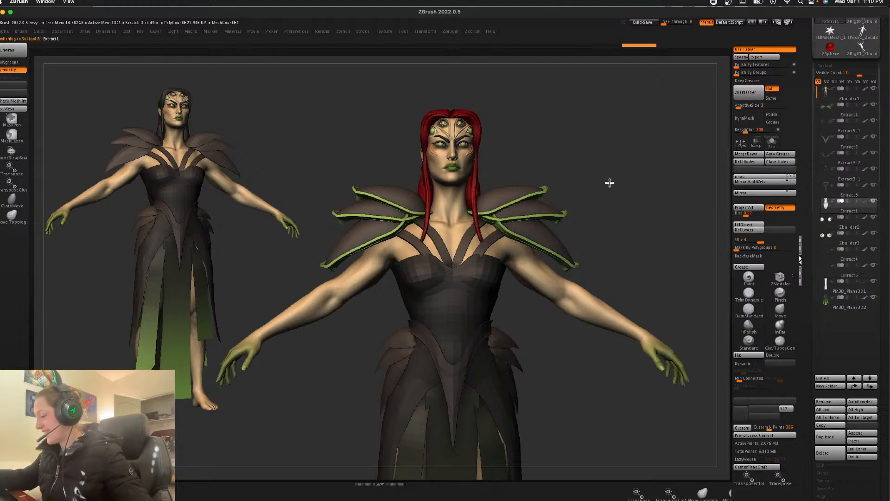
{"action": "left_click", "coordinate": [749, 278]}
{"action": "key", "text": "space"}
{"action": "left_click", "coordinate": [462, 296]}
{"action": "left_click", "coordinate": [262, 305]}
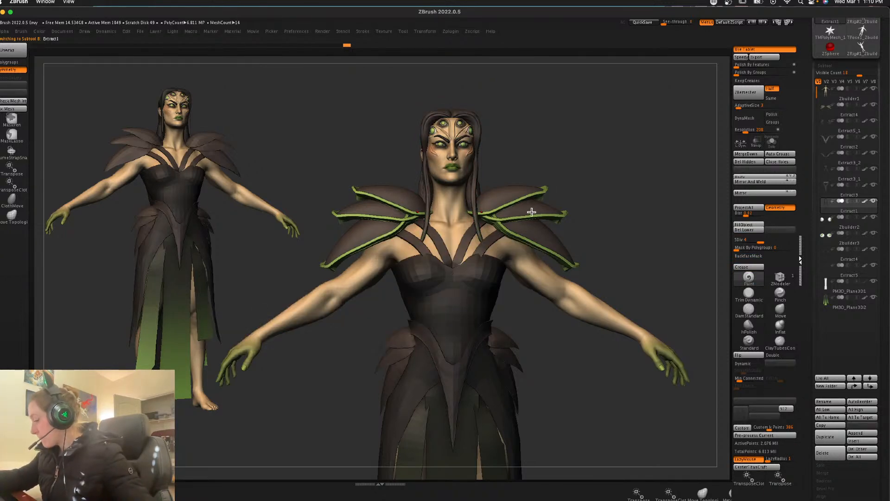
Step: Paint the lower ends of the hair green, blending softly up into the dark brown
{"action": "key", "text": "space"}
{"action": "left_click_drag", "start_coordinate": [577, 230], "coordinate": [550, 230]}
{"action": "left_click_drag", "start_coordinate": [575, 176], "coordinate": [509, 365]}
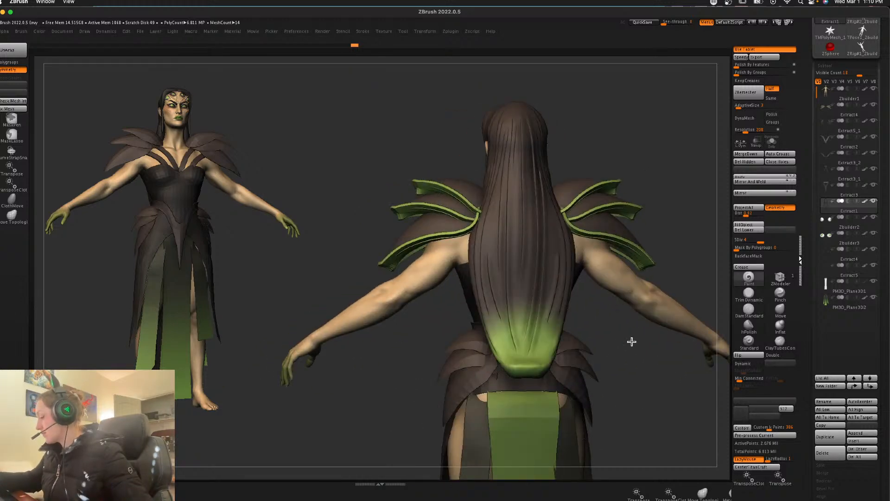
{"action": "key", "text": "space"}
{"action": "left_click_drag", "start_coordinate": [656, 346], "coordinate": [671, 347]}
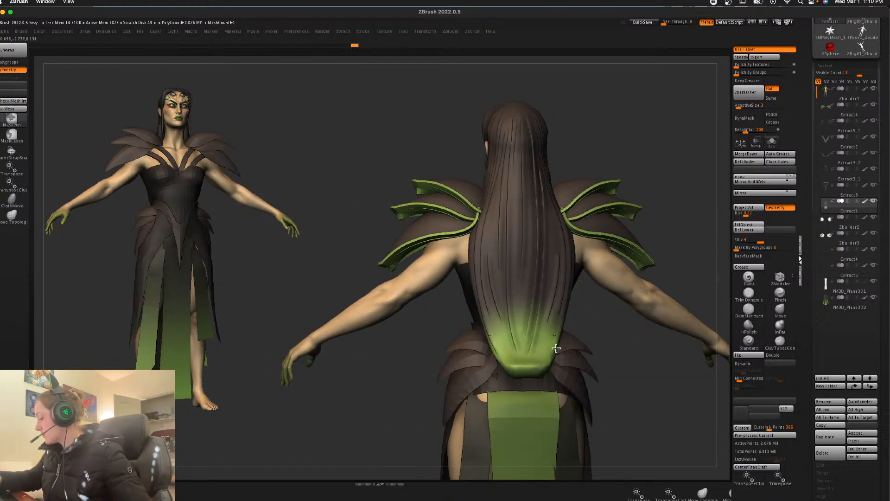
{"action": "key", "text": "super+z"}
{"action": "mouse_move", "coordinate": [529, 363]}
{"action": "left_mouse_down"}
{"action": "mouse_move", "coordinate": [549, 360]}
{"action": "mouse_move", "coordinate": [522, 364]}
{"action": "left_mouse_up"}
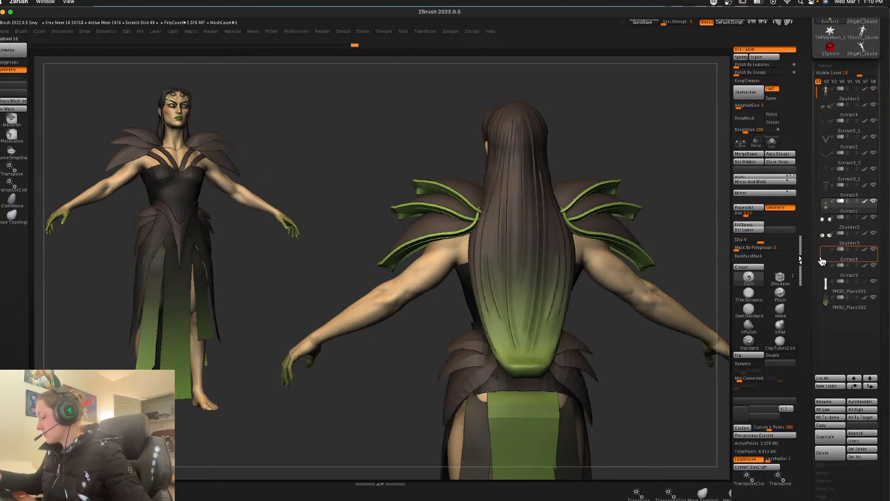
{"action": "mouse_move", "coordinate": [639, 395]}
{"action": "left_mouse_down"}
{"action": "mouse_move", "coordinate": [623, 393]}
{"action": "mouse_move", "coordinate": [675, 379]}
{"action": "mouse_move", "coordinate": [546, 211]}
{"action": "mouse_move", "coordinate": [582, 345]}
{"action": "mouse_move", "coordinate": [518, 308]}
{"action": "left_mouse_up"}
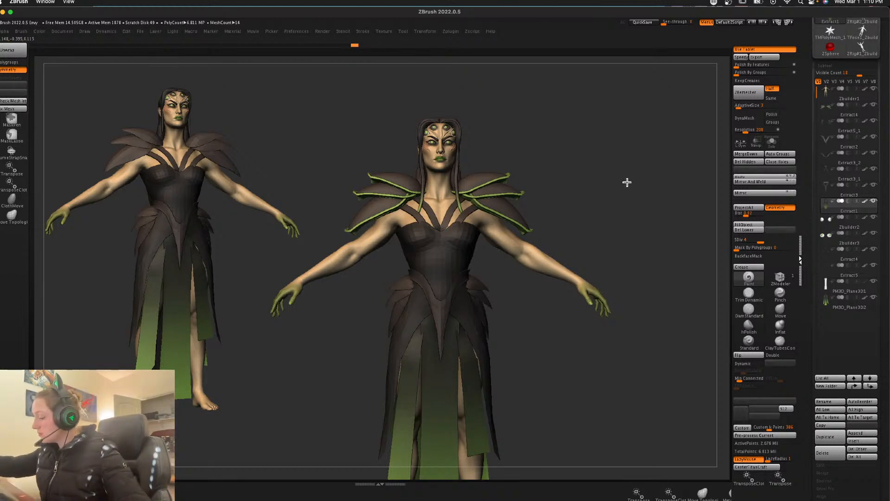
{"action": "left_click_drag", "start_coordinate": [626, 183], "coordinate": [608, 224]}
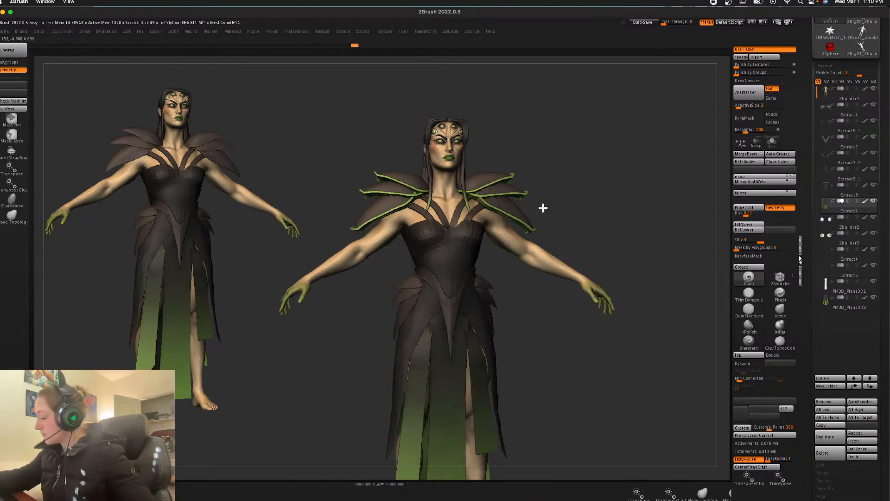
{"action": "left_click_drag", "start_coordinate": [518, 221], "coordinate": [606, 190]}
Step: Split the green trim strips and the shoulder feathers into separate subtools
{"action": "left_click", "coordinate": [492, 175], "text": "alt"}
{"action": "key", "text": "l"}
{"action": "left_click_drag", "start_coordinate": [605, 235], "coordinate": [628, 201], "text": "alt"}
{"action": "key", "text": "shift+f"}
{"action": "left_click", "coordinate": [538, 197], "text": "ctrl+shift"}
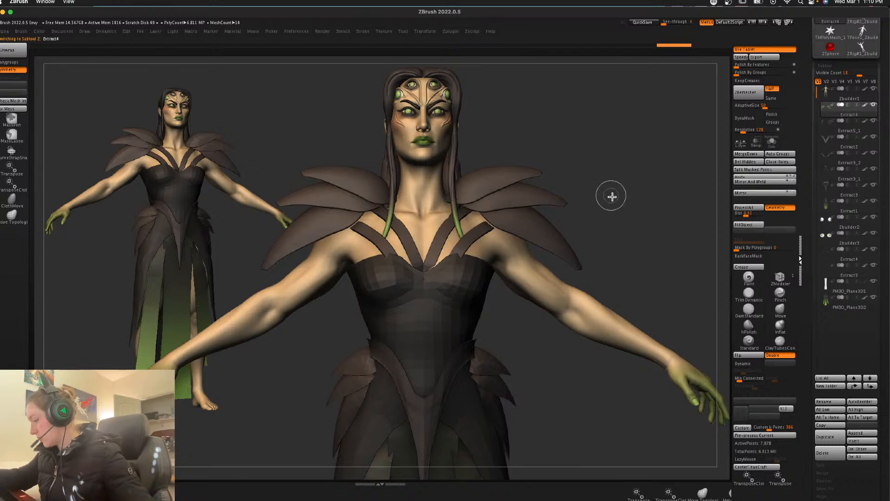
{"action": "left_click", "coordinate": [631, 219], "text": "ctrl+shift"}
{"action": "left_click", "coordinate": [765, 170]}
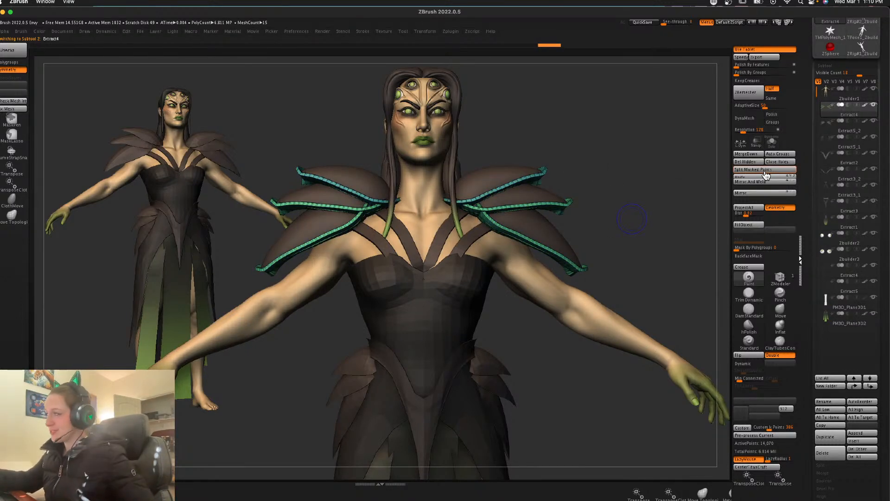
Step: Subdivide the separated shoulder feathers and apply the Noise17 surface noise preset to them
{"action": "left_click", "coordinate": [501, 178], "text": "alt"}
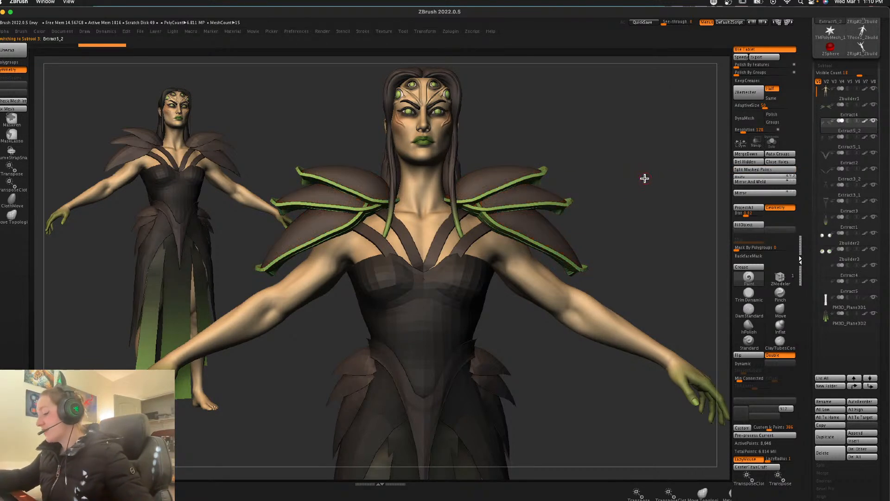
{"action": "key", "text": "ctrl+d"}
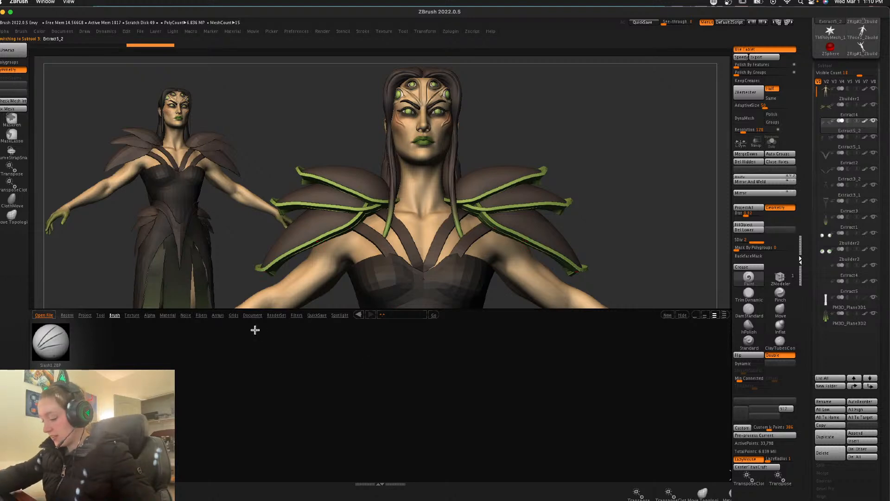
{"action": "left_click", "coordinate": [185, 314]}
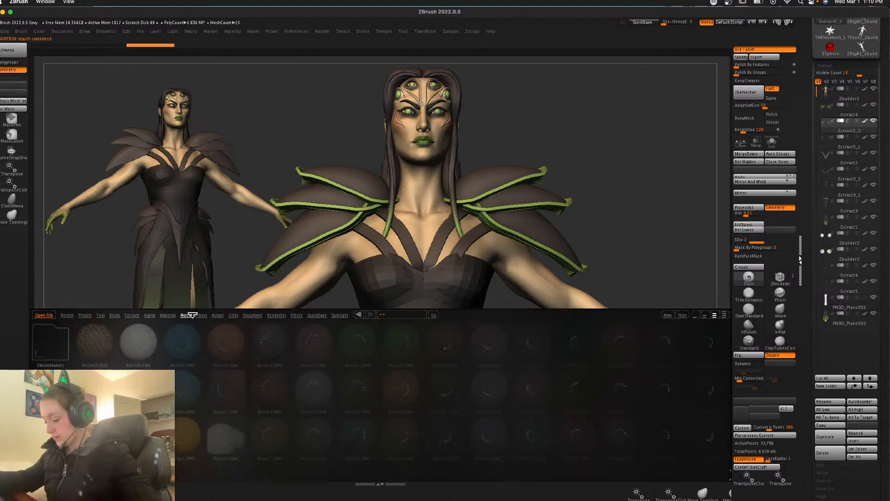
{"action": "double_click", "coordinate": [265, 443]}
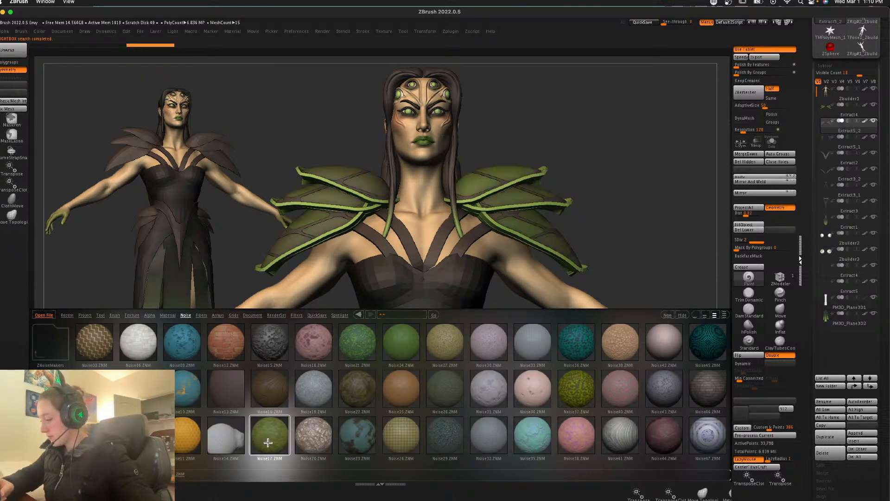
Step: Try other surface noise presets on the shoulder feathers, including Noise37, Noise16 and Noise46
{"action": "double_click", "coordinate": [191, 408]}
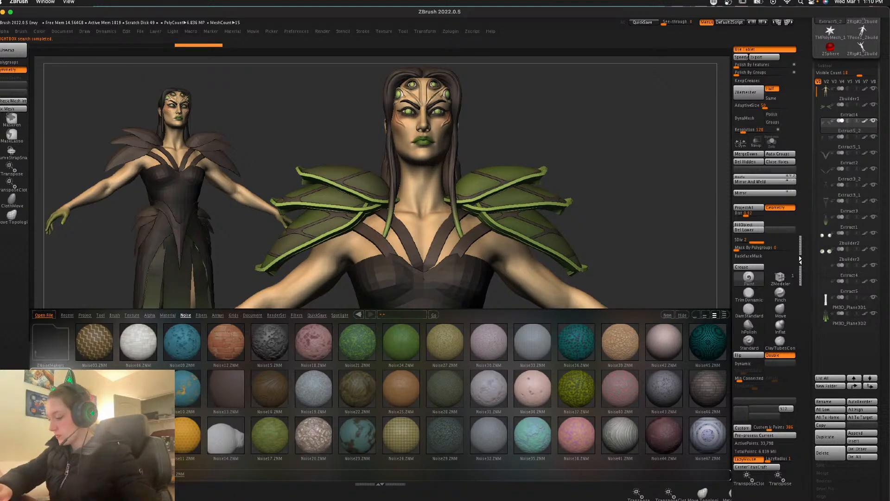
{"action": "double_click", "coordinate": [576, 388]}
{"action": "left_click", "coordinate": [664, 388]}
{"action": "double_click", "coordinate": [247, 395]}
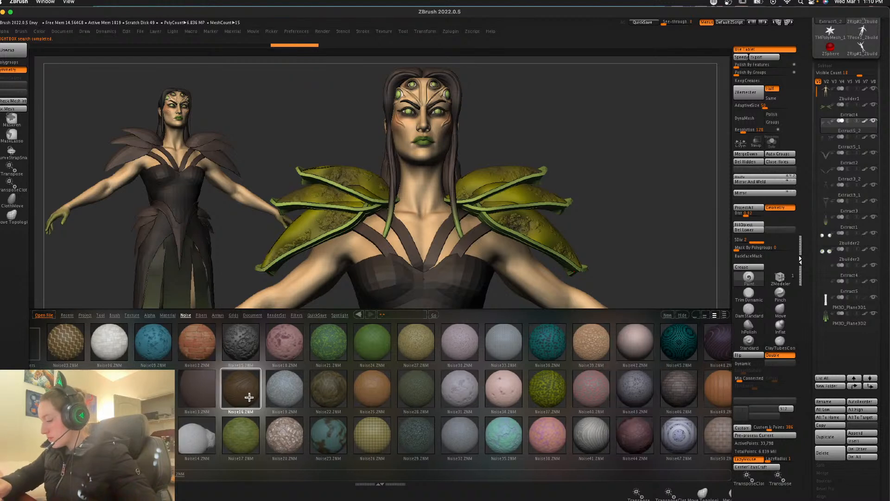
{"action": "left_click_drag", "start_coordinate": [695, 393], "coordinate": [604, 399]}
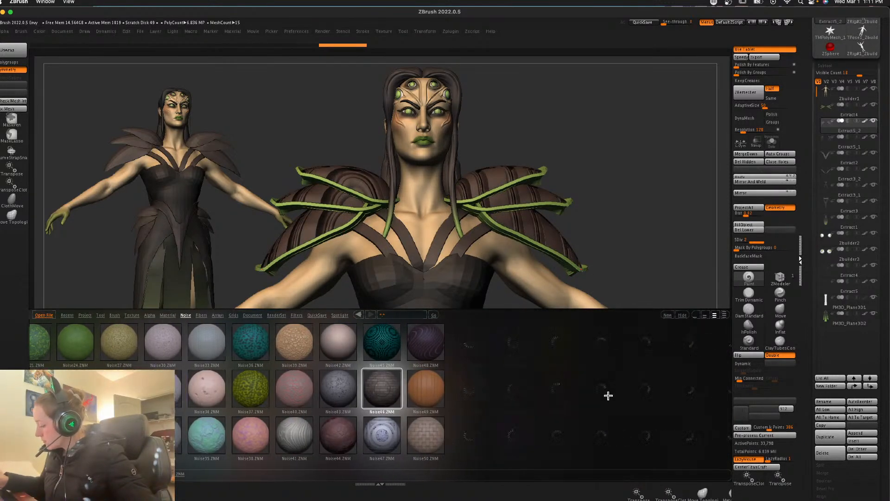
Step: Try more surface noise presets on the shoulder feathers, including Noise48, Noise38 and Noise39
{"action": "left_click", "coordinate": [398, 342]}
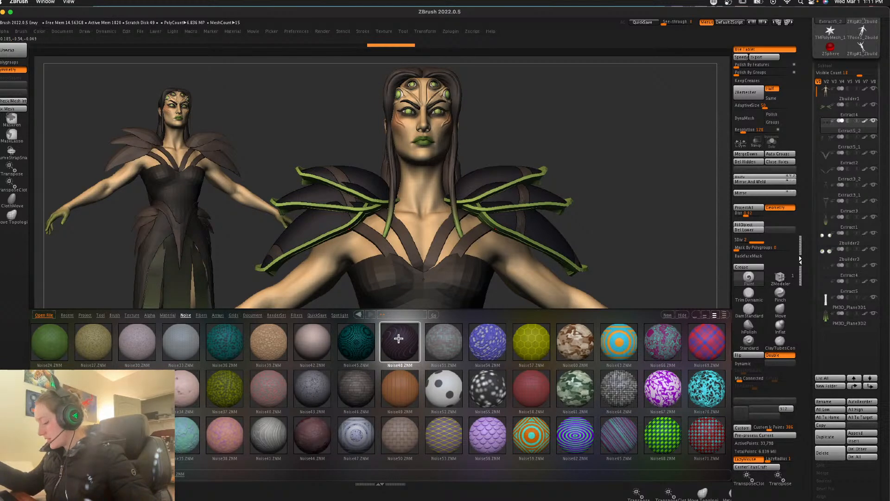
{"action": "left_click", "coordinate": [224, 439]}
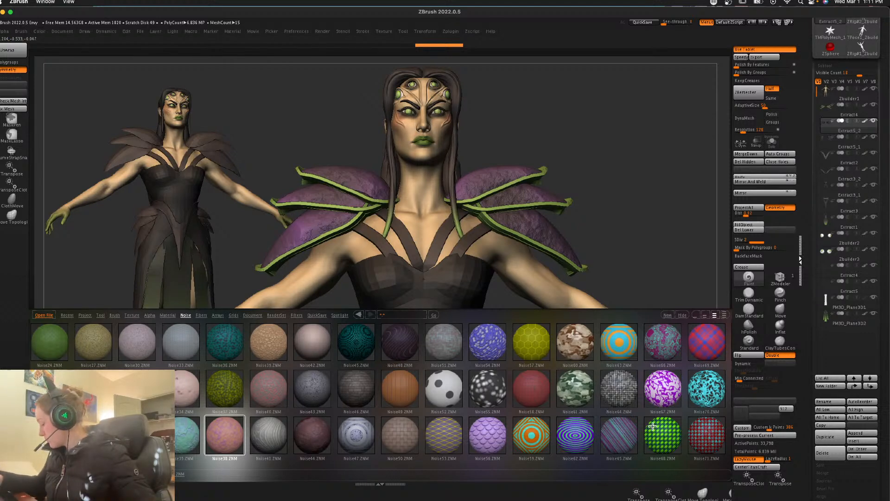
{"action": "double_click", "coordinate": [706, 392]}
{"action": "left_click_drag", "start_coordinate": [694, 427], "coordinate": [721, 407]}
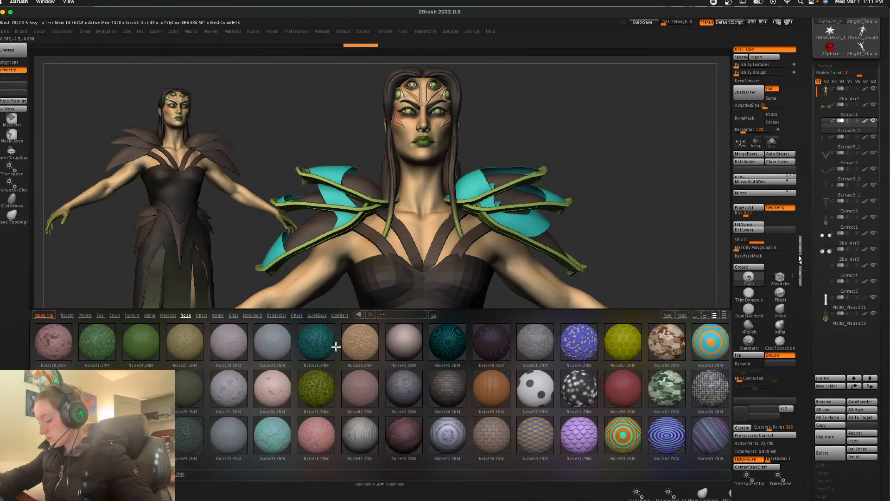
{"action": "double_click", "coordinate": [358, 346]}
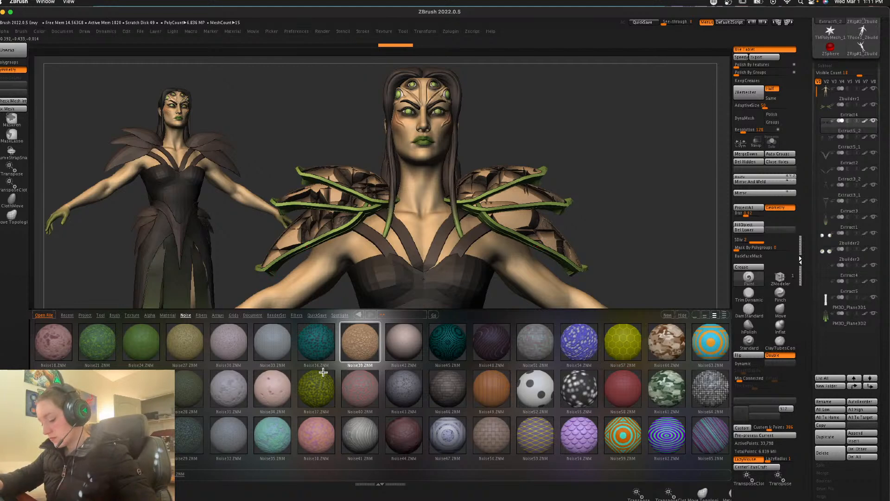
{"action": "double_click", "coordinate": [191, 397]}
{"action": "double_click", "coordinate": [142, 393]}
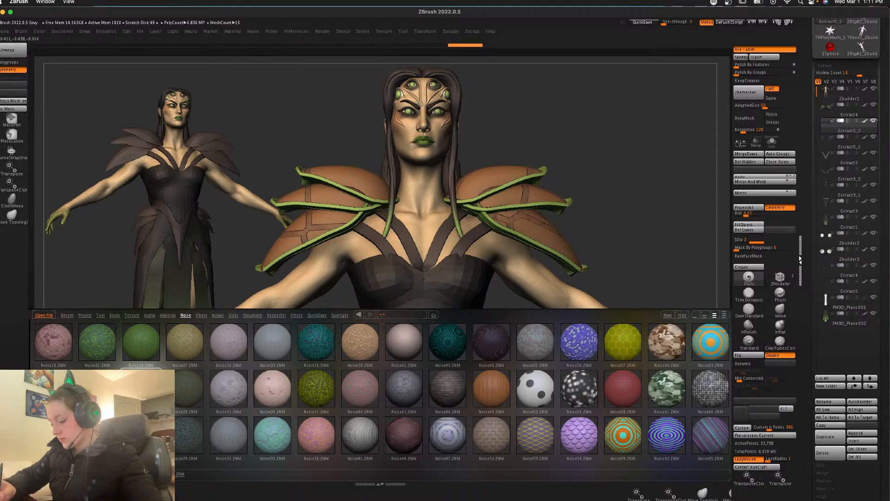
Step: Apply the Noise26 surface noise preset to the shoulder feathers and close the preset browser
{"action": "double_click", "coordinate": [98, 392]}
{"action": "left_click_drag", "start_coordinate": [141, 435], "coordinate": [214, 435]}
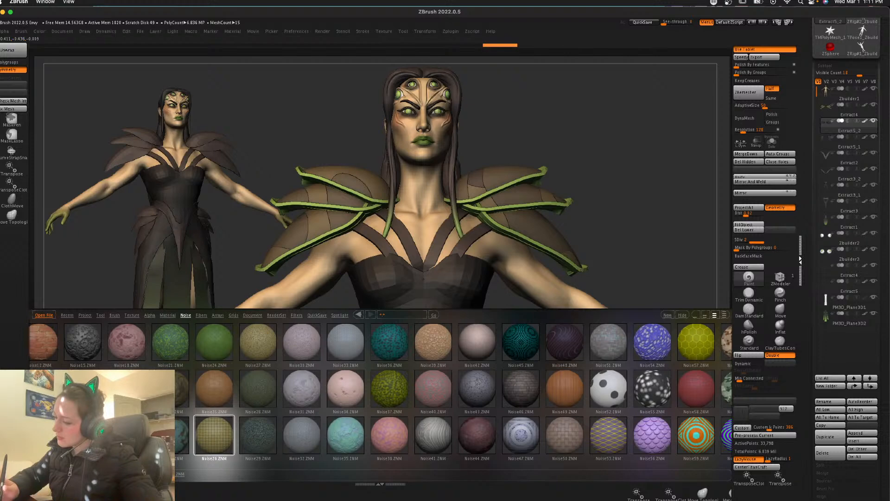
{"action": "key", "text": "comma"}
Step: Open the shoulder feathers' surface noise for editing and reduce its plugin scale to about 0.12
{"action": "left_click", "coordinate": [832, 65]}
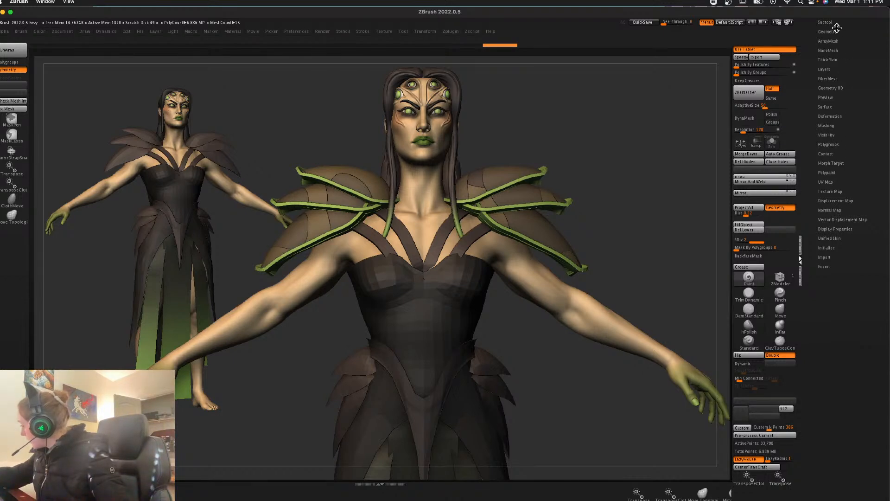
{"action": "left_click", "coordinate": [825, 107]}
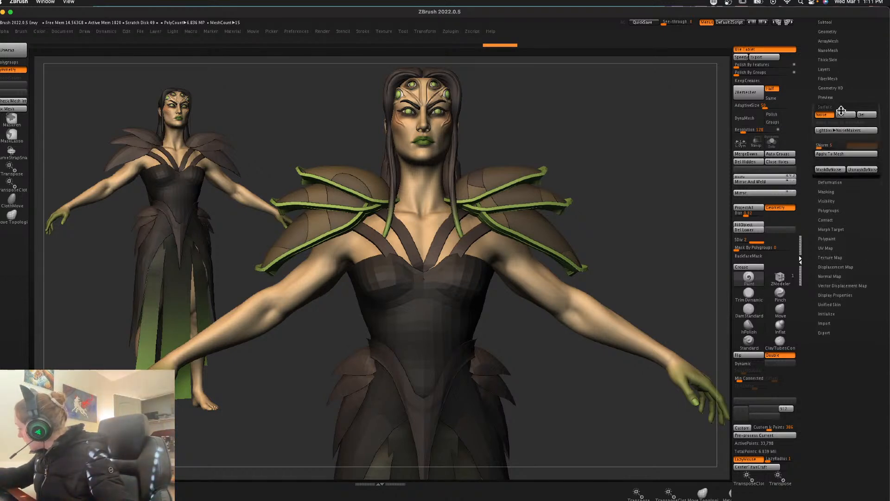
{"action": "left_click", "coordinate": [629, 118]}
{"action": "left_click_drag", "start_coordinate": [708, 278], "coordinate": [711, 309], "text": "alt"}
{"action": "left_click_drag", "start_coordinate": [688, 216], "coordinate": [737, 299], "text": "alt"}
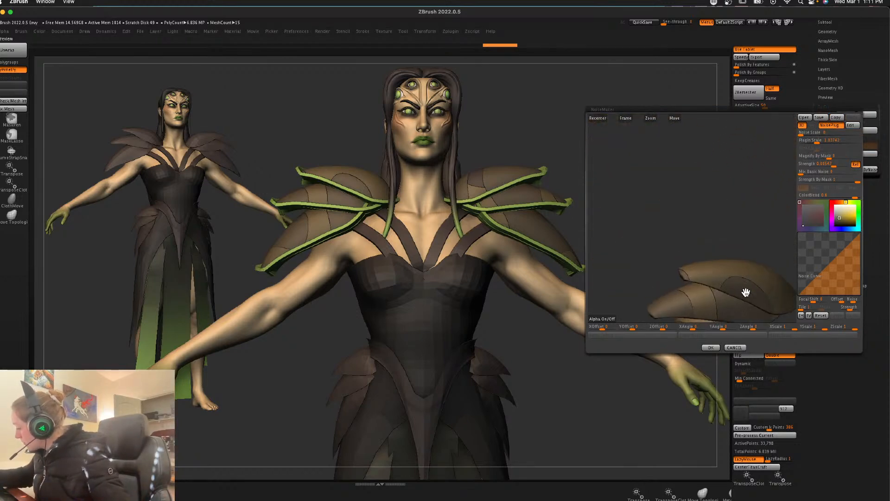
{"action": "left_click_drag", "start_coordinate": [746, 204], "coordinate": [723, 160], "text": "alt"}
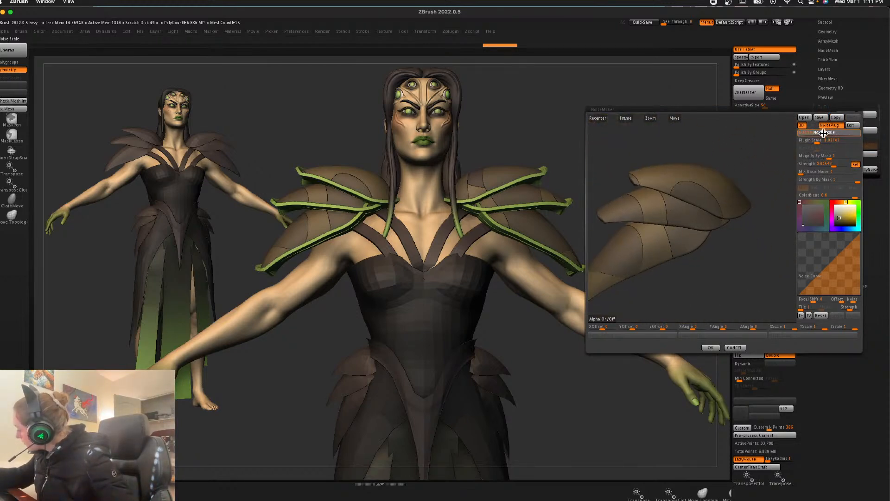
{"action": "mouse_move", "coordinate": [817, 140]}
{"action": "left_mouse_down"}
{"action": "mouse_move", "coordinate": [827, 140]}
{"action": "mouse_move", "coordinate": [810, 140]}
{"action": "left_mouse_up"}
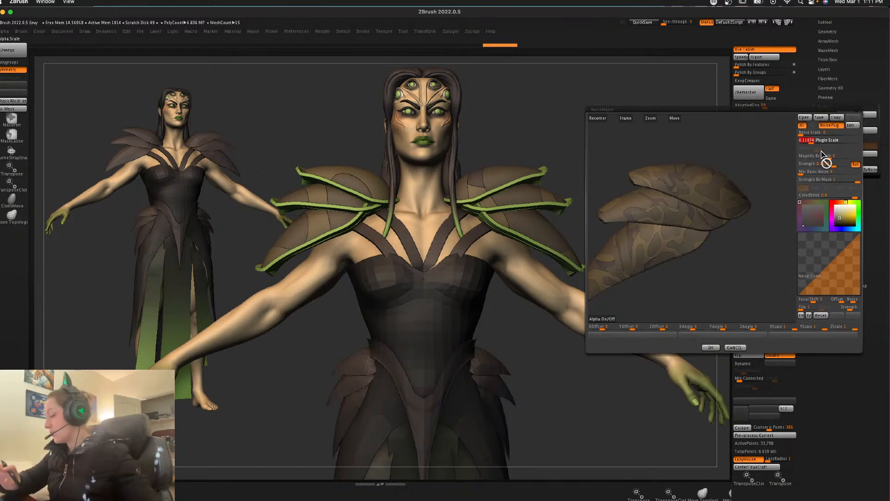
Step: Lower the noise strength to a slightly negative value so the pattern inverts, and accept the noise settings
{"action": "mouse_move", "coordinate": [701, 254]}
{"action": "left_mouse_down"}
{"action": "mouse_move", "coordinate": [717, 270]}
{"action": "mouse_move", "coordinate": [714, 261]}
{"action": "left_mouse_up"}
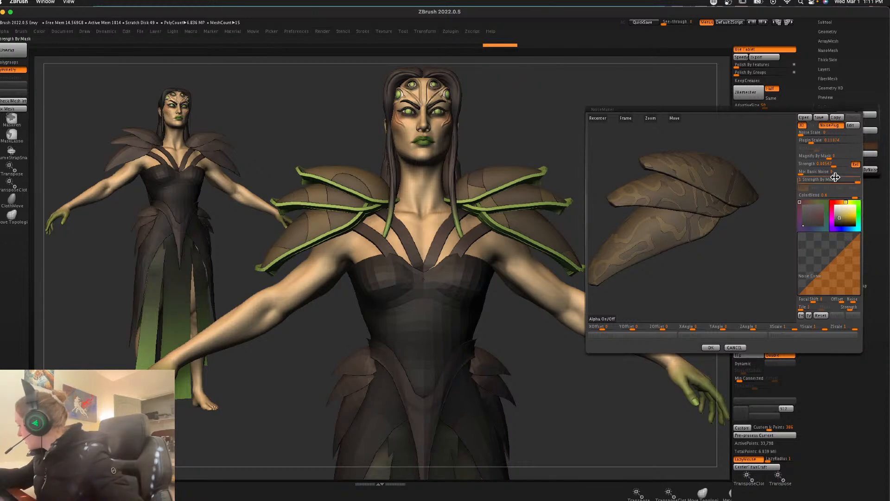
{"action": "mouse_move", "coordinate": [833, 165]}
{"action": "left_mouse_down"}
{"action": "mouse_move", "coordinate": [846, 166]}
{"action": "mouse_move", "coordinate": [817, 168]}
{"action": "left_mouse_up"}
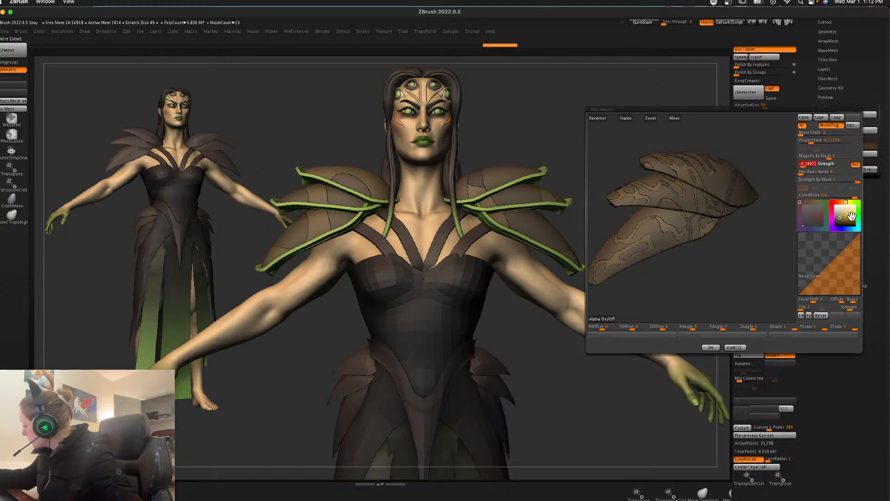
{"action": "left_click", "coordinate": [716, 348]}
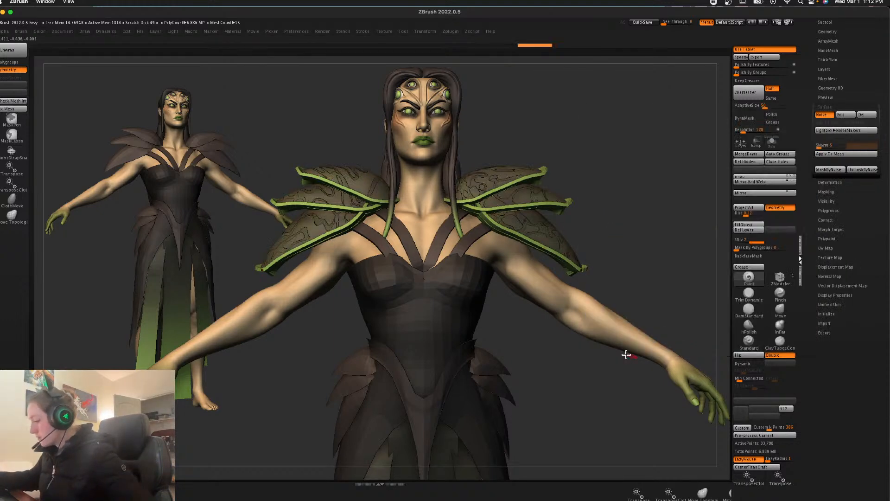
{"action": "mouse_move", "coordinate": [655, 206]}
{"action": "left_mouse_down"}
{"action": "mouse_move", "coordinate": [661, 221]}
{"action": "mouse_move", "coordinate": [655, 210]}
{"action": "mouse_move", "coordinate": [663, 203]}
{"action": "left_mouse_up"}
{"action": "right_click", "coordinate": [658, 212]}
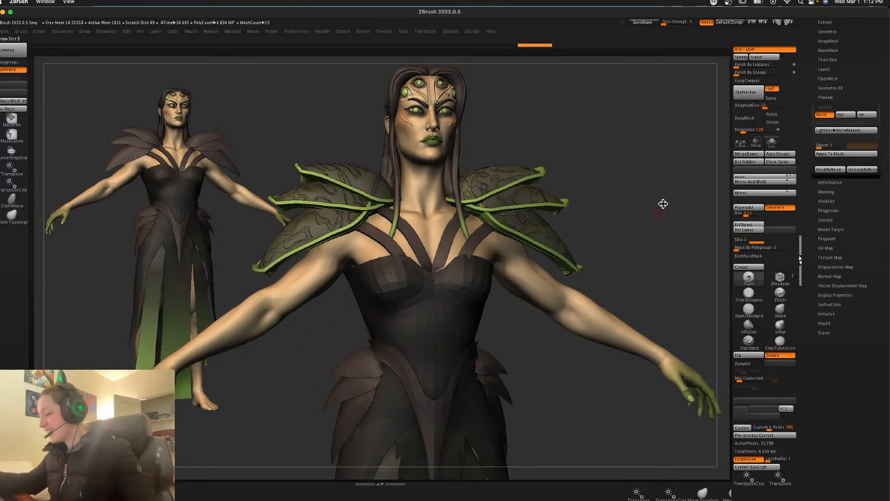
Step: Try applying the surface noise to the shoulder feathers' mesh, isolate the feathers to inspect them, and undo the application
{"action": "left_click", "coordinate": [834, 156]}
{"action": "left_click", "coordinate": [771, 141]}
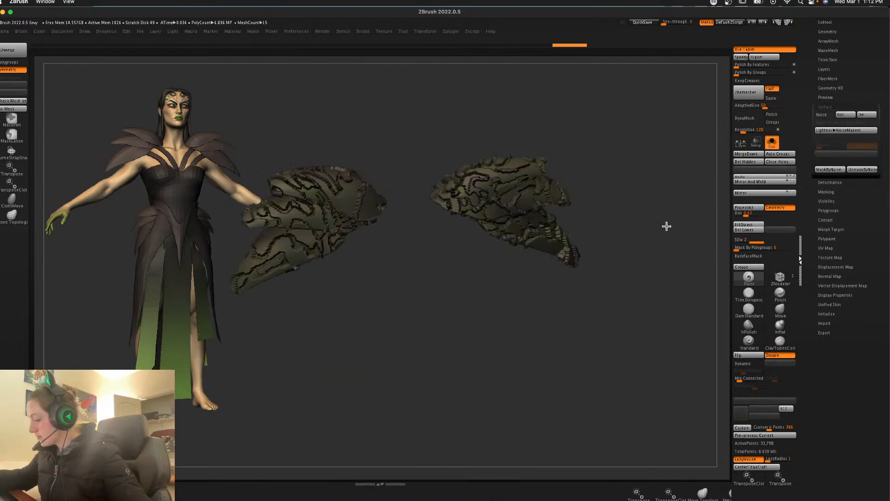
{"action": "key", "text": "f"}
{"action": "key", "text": "super+z"}
Step: Subdivide the isolated shoulder feathers to level 3, adjust the noise strength, and try applying the noise to the mesh
{"action": "left_click_drag", "start_coordinate": [631, 306], "coordinate": [678, 318], "text": "alt"}
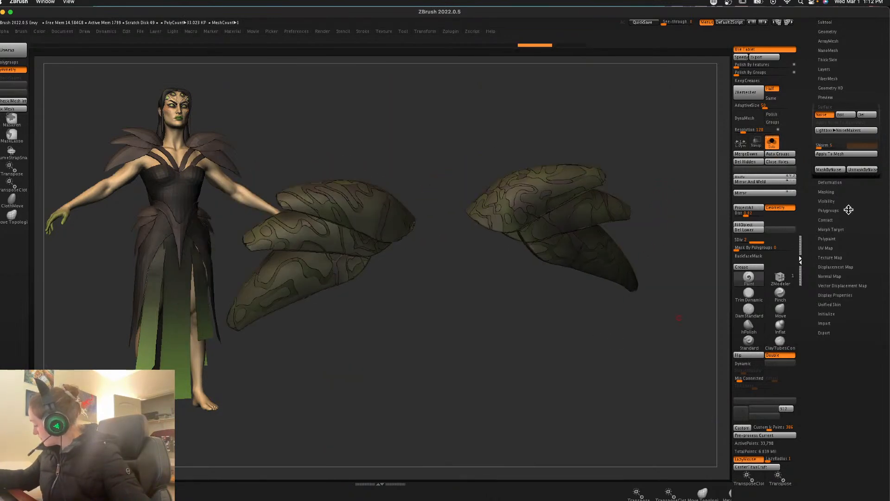
{"action": "left_click", "coordinate": [845, 115]}
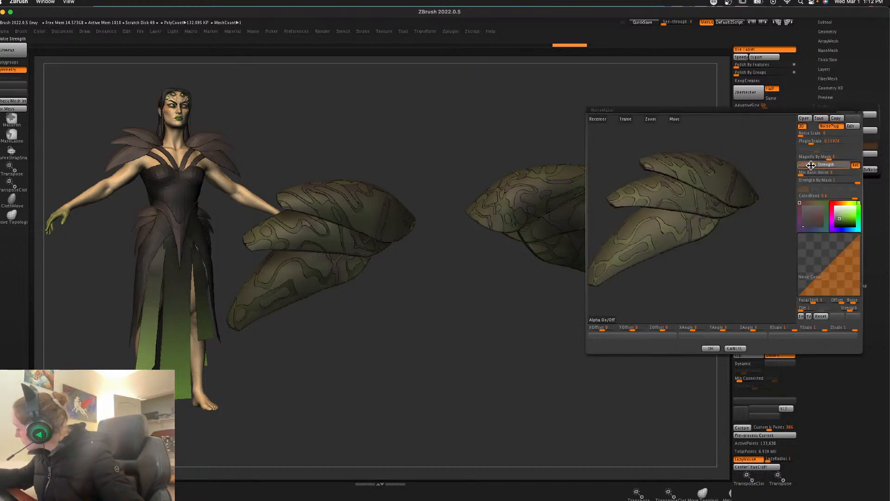
{"action": "left_click", "coordinate": [710, 349]}
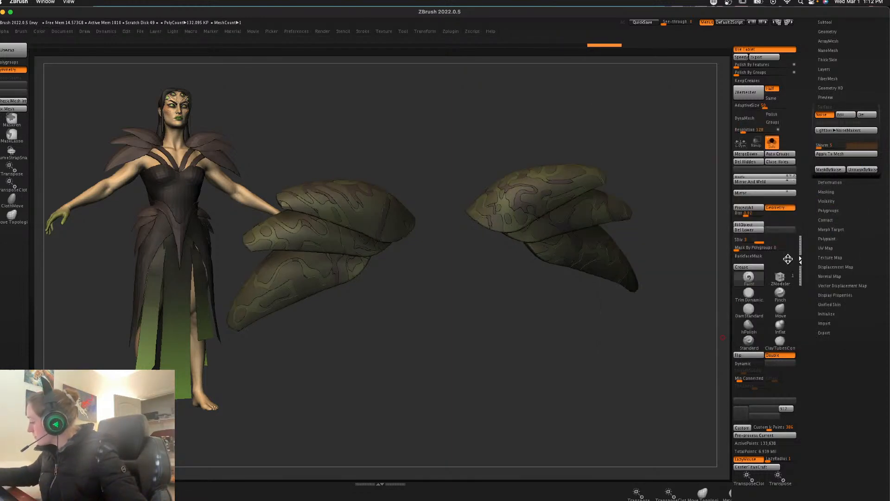
{"action": "left_click", "coordinate": [834, 156]}
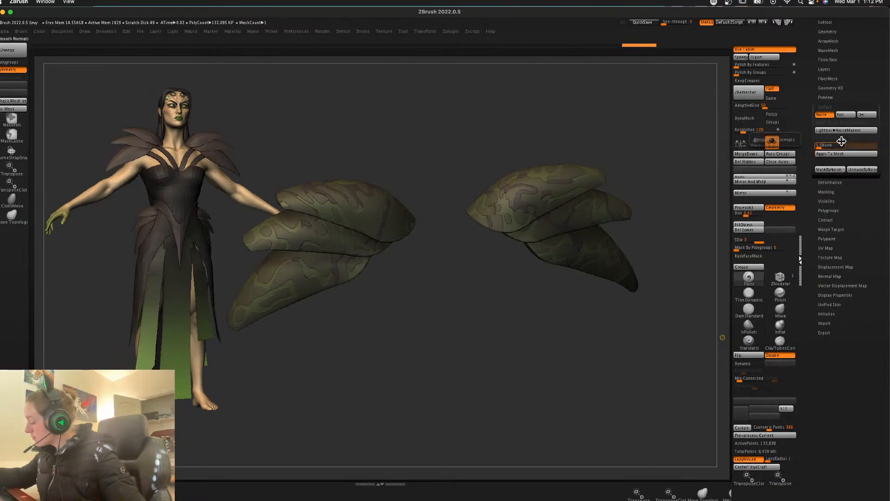
Step: Readjust the noise strength, subdivide the shoulder feathers up to level 5, and apply the noise to the mesh
{"action": "left_click", "coordinate": [847, 116]}
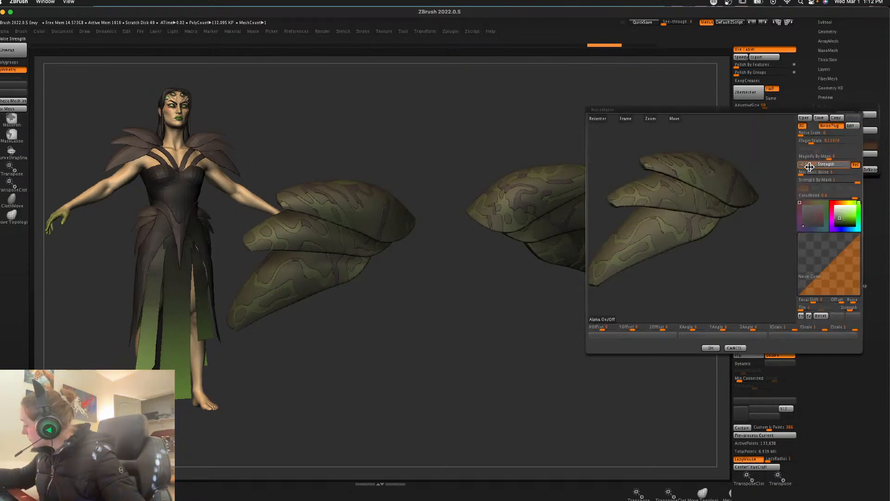
{"action": "left_click", "coordinate": [710, 348]}
{"action": "left_click", "coordinate": [834, 155]}
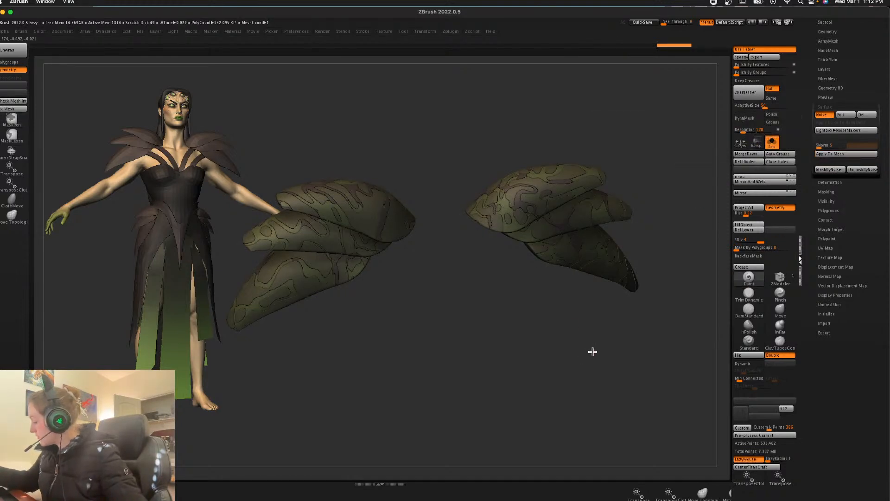
{"action": "left_click", "coordinate": [829, 154]}
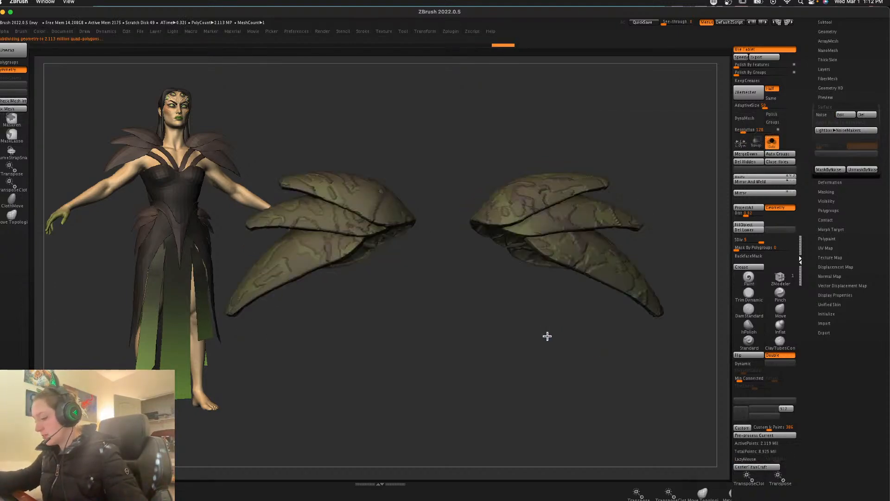
Step: Restore the surface noise, review its settings, reapply it to the level 5 feathers, and show the whole figure again
{"action": "left_click", "coordinate": [821, 114]}
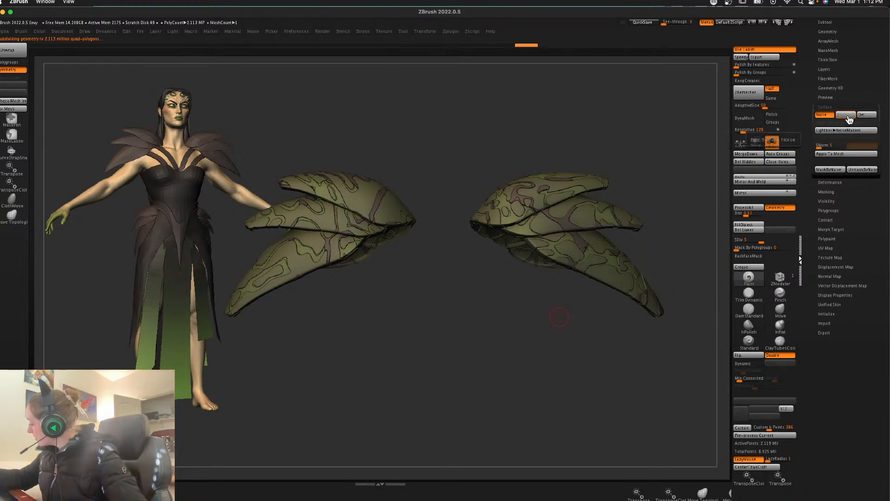
{"action": "left_click", "coordinate": [845, 114]}
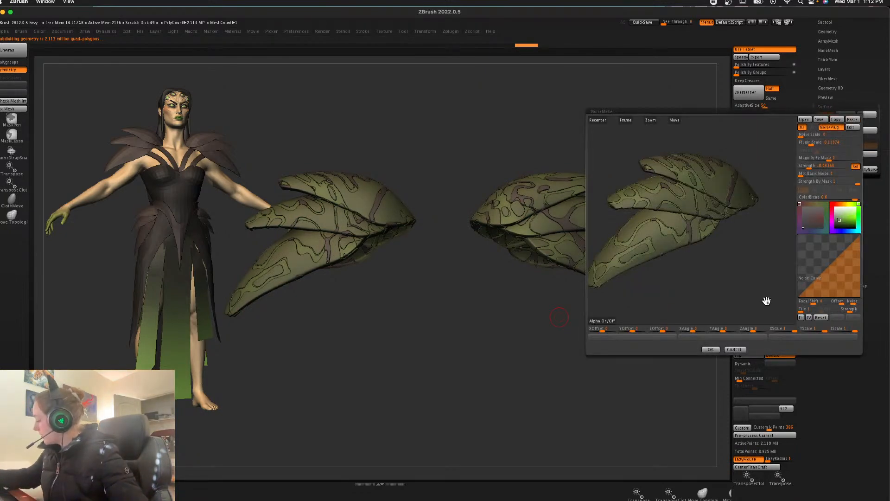
{"action": "left_click", "coordinate": [734, 349]}
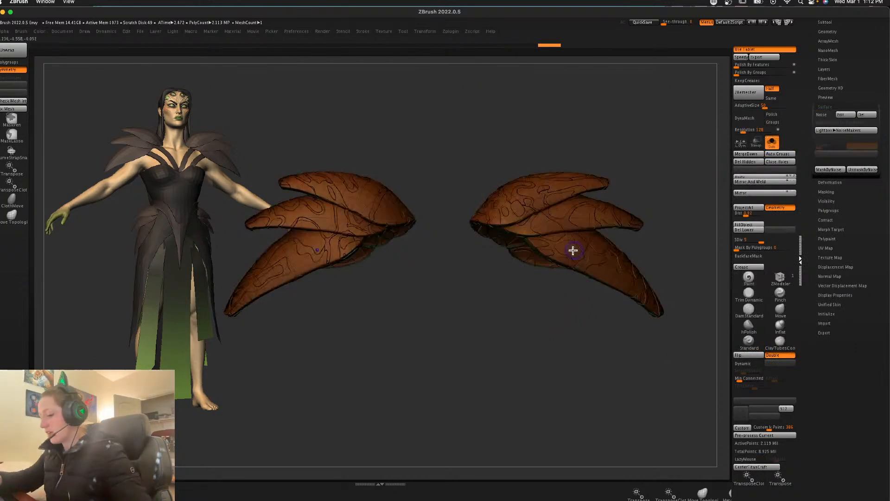
{"action": "left_click", "coordinate": [772, 141]}
{"action": "key", "text": "f"}
{"action": "key", "text": "f"}
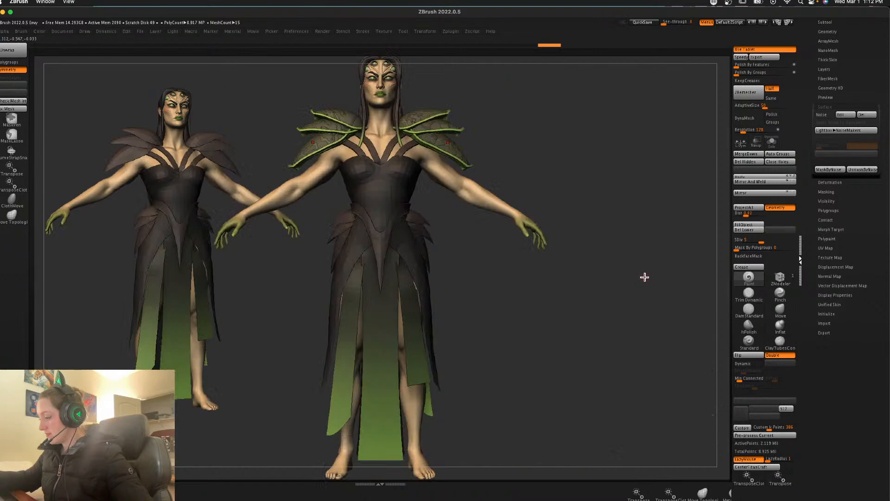
Step: Select and hide the waist feathers' subtool, and choose the Move brush
{"action": "left_click_drag", "start_coordinate": [637, 285], "coordinate": [619, 295], "text": "alt"}
{"action": "left_click", "coordinate": [438, 250], "text": "alt"}
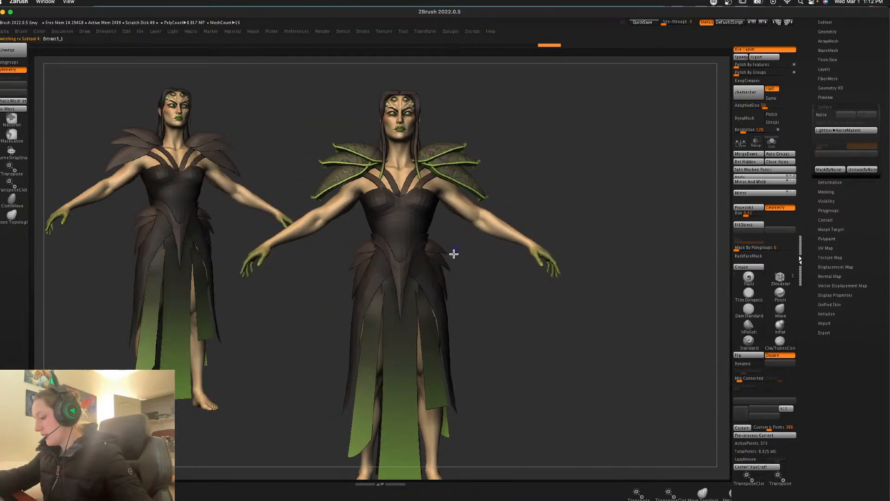
{"action": "left_click", "coordinate": [827, 23]}
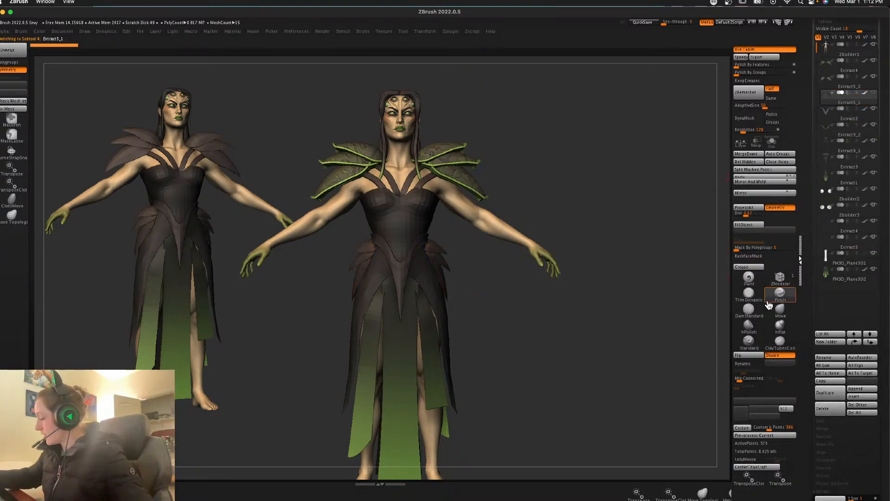
{"action": "left_click", "coordinate": [780, 310]}
Step: Duplicate the green trim strips and the textured shoulder feathers as separate subtools
{"action": "left_click", "coordinate": [443, 155], "text": "alt"}
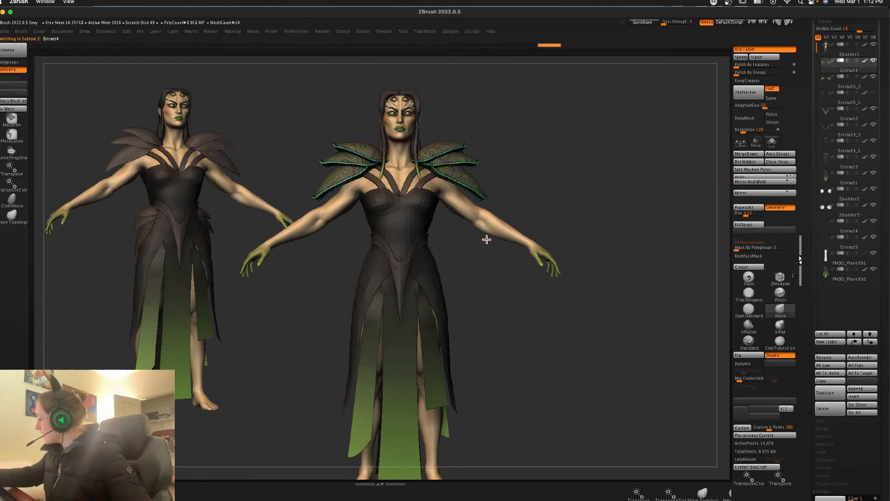
{"action": "key", "text": "ctrl+shift+d"}
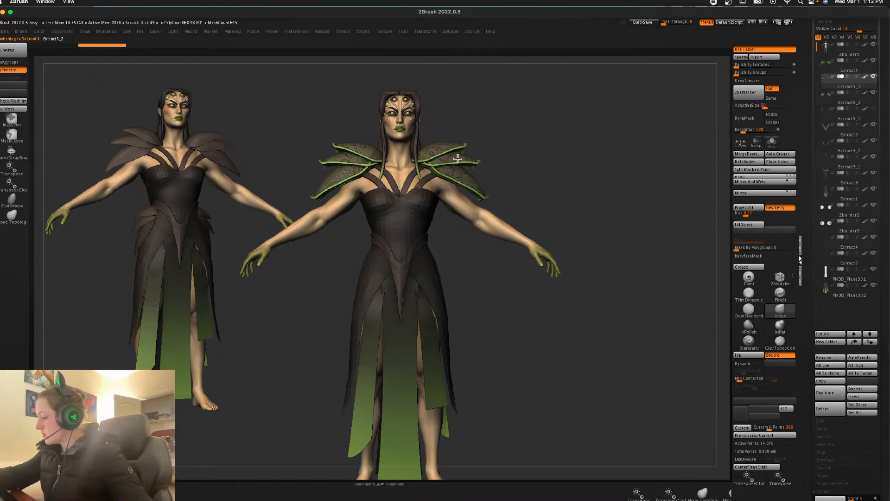
{"action": "left_click", "coordinate": [458, 158], "text": "alt"}
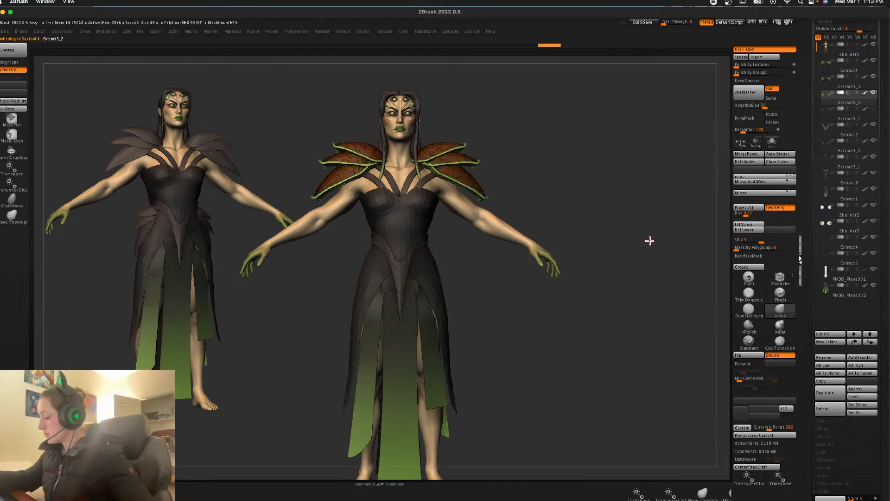
{"action": "left_click", "coordinate": [852, 92]}
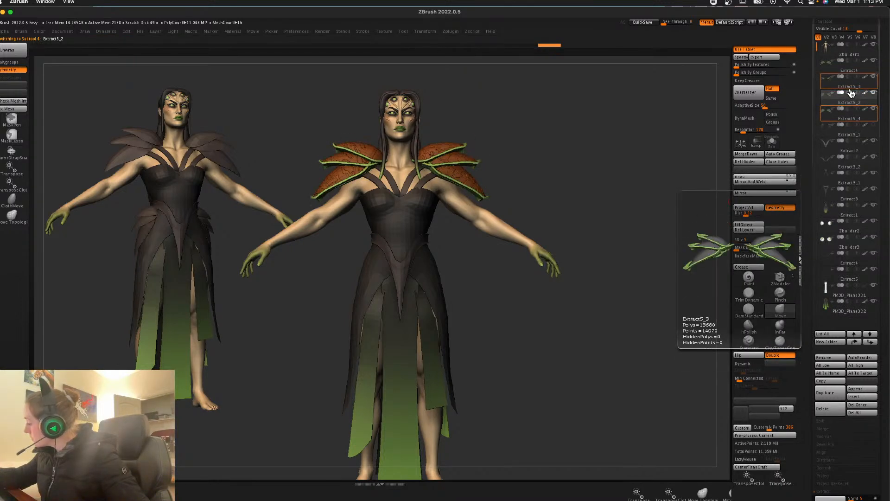
Step: Merge the trim copy down into the textured feathers below it and move the merged set down to the waist
{"action": "left_click", "coordinate": [849, 77]}
{"action": "left_click", "coordinate": [746, 154]}
{"action": "left_click", "coordinate": [724, 170]}
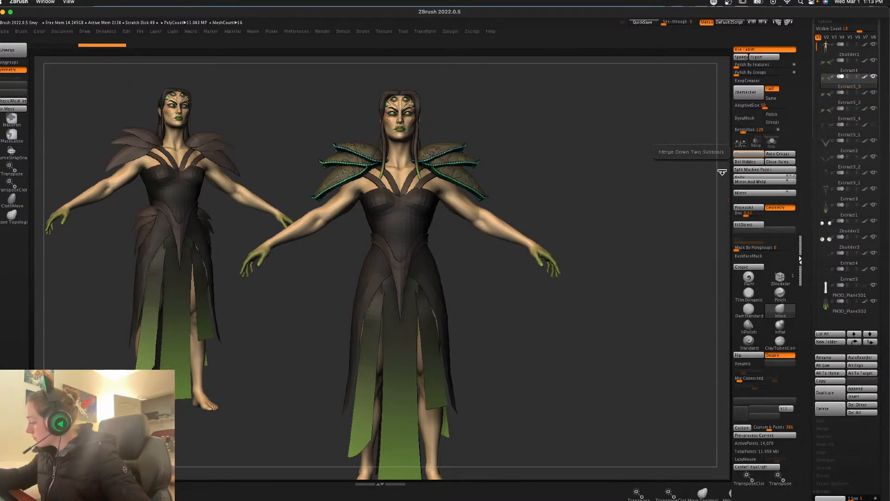
{"action": "key", "text": "w"}
{"action": "left_click_drag", "start_coordinate": [456, 133], "coordinate": [479, 237]}
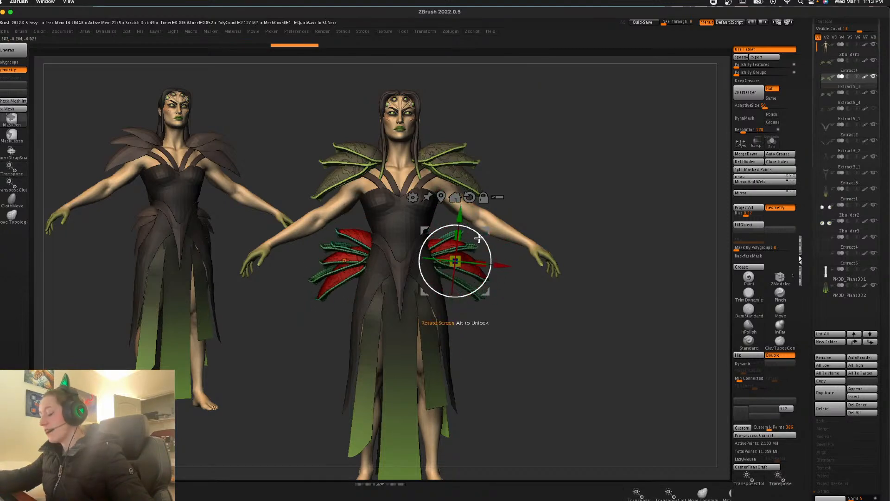
Step: Undo the last transforms of the waist feathers and mirror and weld the set so both sides match
{"action": "key", "text": "ctrl+z"}
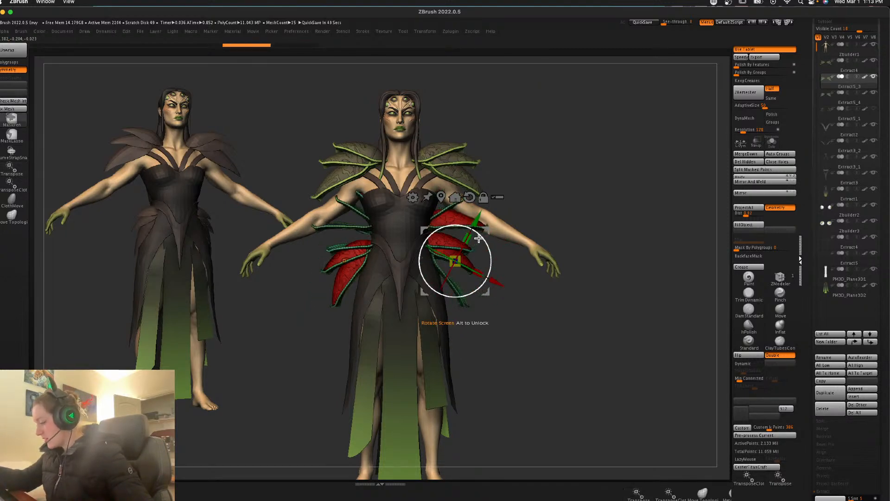
{"action": "key", "text": "ctrl+z"}
{"action": "left_click", "coordinate": [757, 182]}
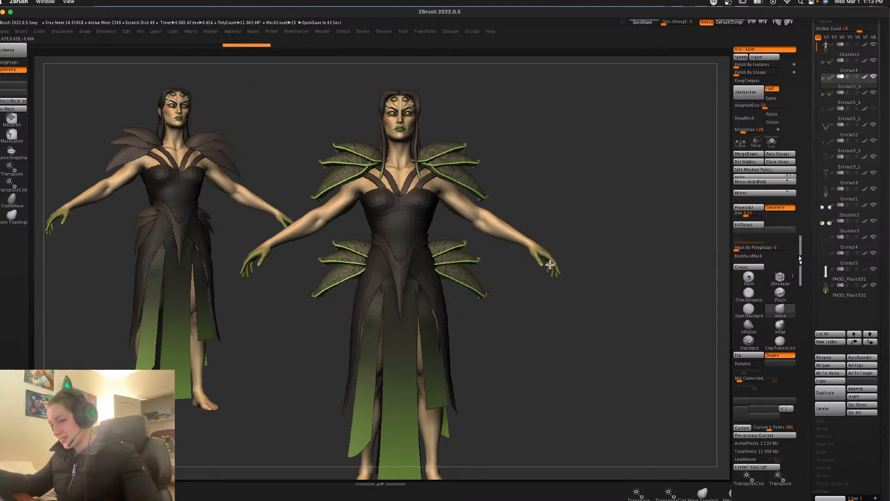
Step: Rotate the waist feathers downward over the hips and shift them in closer to the waist
{"action": "key", "text": "w"}
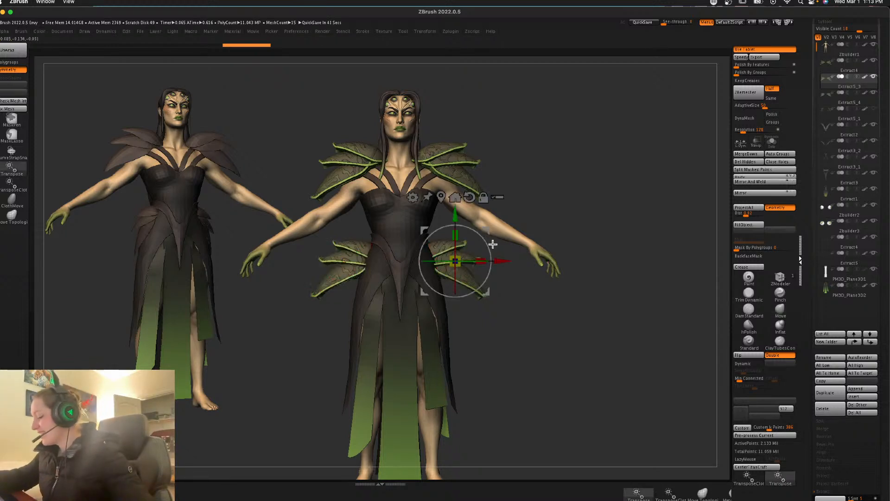
{"action": "left_click_drag", "start_coordinate": [484, 252], "coordinate": [470, 229]}
{"action": "left_click_drag", "start_coordinate": [663, 182], "coordinate": [591, 197], "text": "shift"}
{"action": "left_click_drag", "start_coordinate": [477, 254], "coordinate": [477, 256]}
{"action": "key", "text": "q"}
{"action": "left_click_drag", "start_coordinate": [602, 235], "coordinate": [622, 237]}
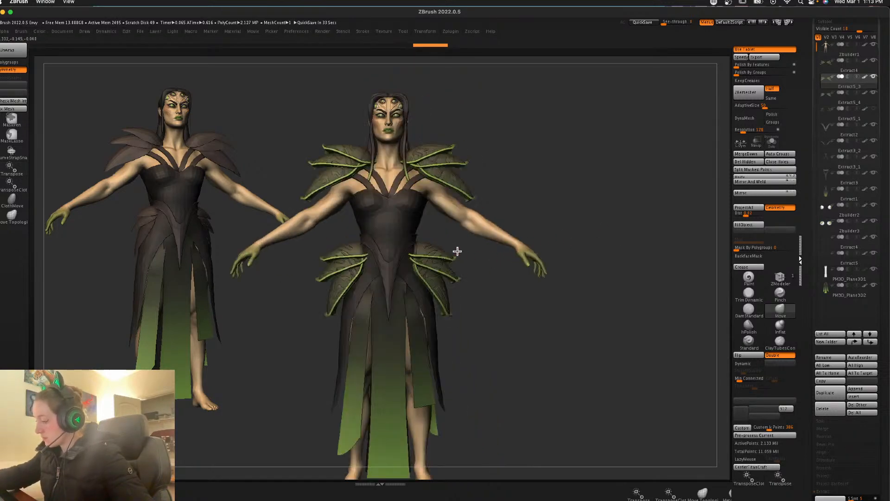
{"action": "key", "text": "w"}
{"action": "left_click_drag", "start_coordinate": [458, 248], "coordinate": [455, 228]}
{"action": "key", "text": "q"}
Step: Show the polygroups of the waist feathers and regroup the mesh with Auto Groups
{"action": "key", "text": "shift+f"}
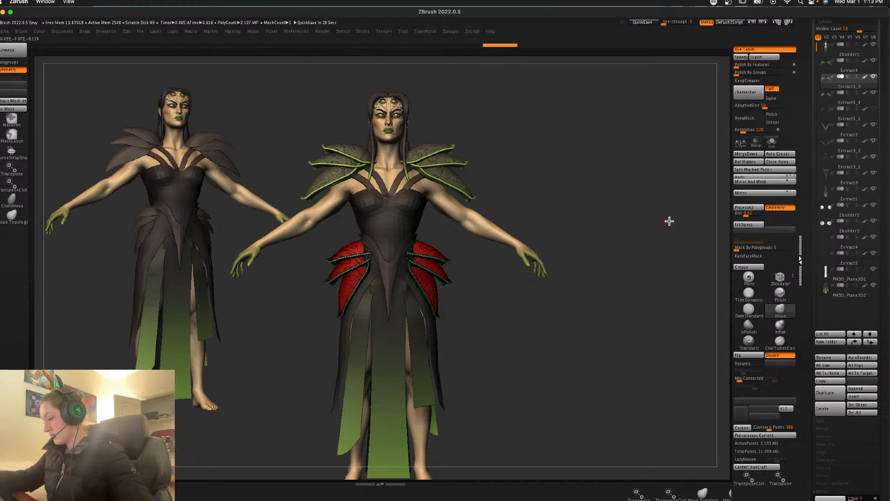
{"action": "left_click", "coordinate": [781, 155]}
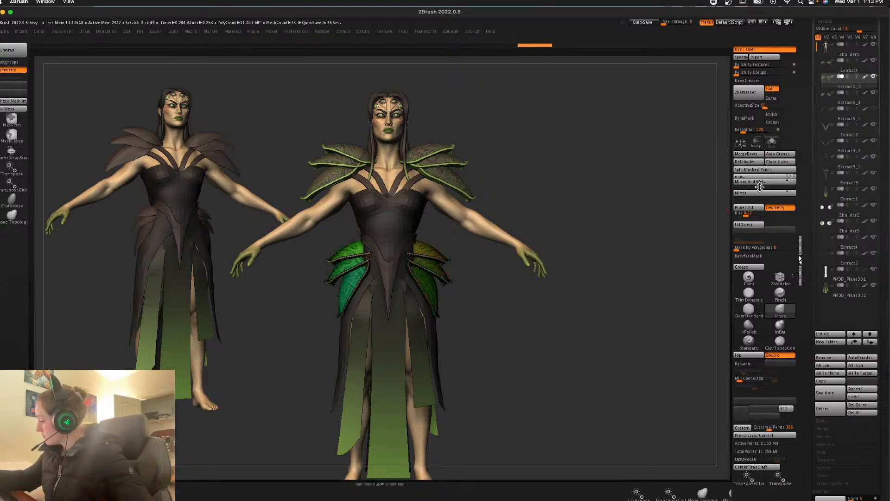
{"action": "left_click_drag", "start_coordinate": [610, 240], "coordinate": [596, 338], "text": "alt"}
{"action": "left_click_drag", "start_coordinate": [516, 296], "coordinate": [583, 285]}
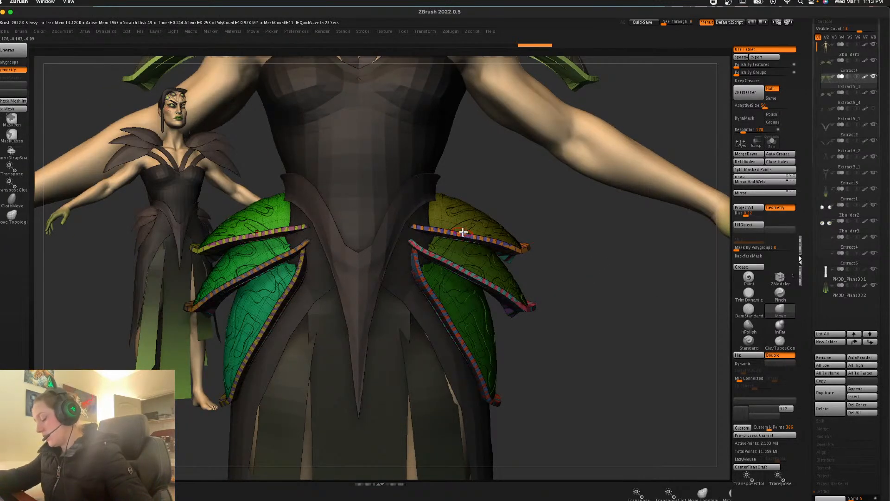
Step: Combine the striped polygroups of each of the three trim strips on one hip into a single group per strip
{"action": "left_click", "coordinate": [453, 234], "text": "ctrl+shift"}
{"action": "left_click", "coordinate": [452, 234], "text": "ctrl+shift"}
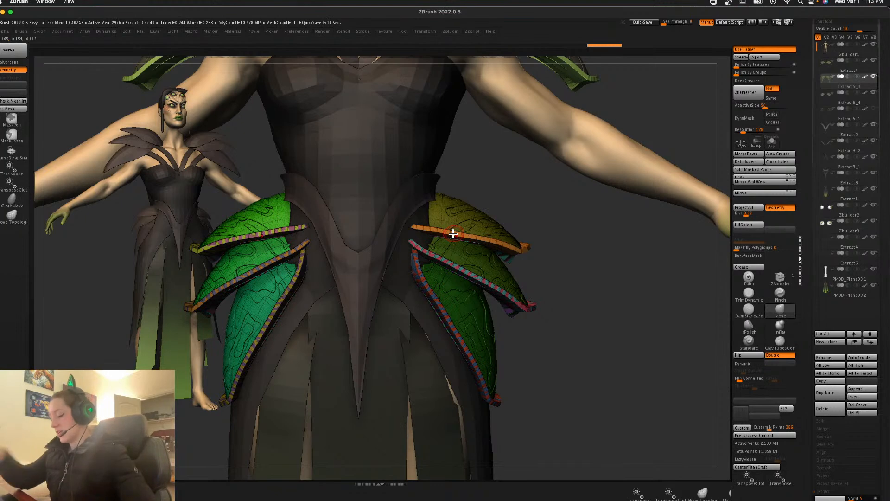
{"action": "key", "text": "ctrl+shift+z"}
{"action": "left_click", "coordinate": [462, 328], "text": "ctrl+shift"}
{"action": "key", "text": "ctrl+z"}
{"action": "left_click", "coordinate": [450, 328], "text": "ctrl+shift"}
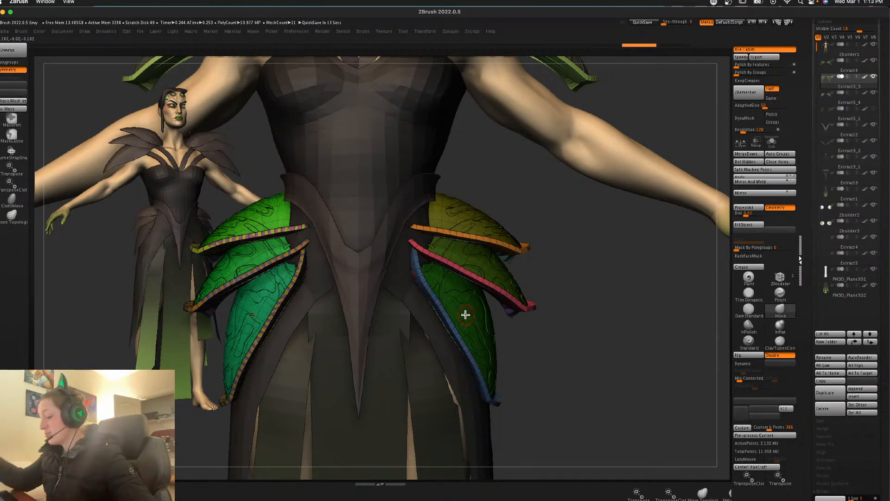
Step: Isolate the waist feathers and examine the polygroups of the trim on their undersides
{"action": "left_click", "coordinate": [771, 144]}
{"action": "left_click_drag", "start_coordinate": [626, 257], "coordinate": [419, 326]}
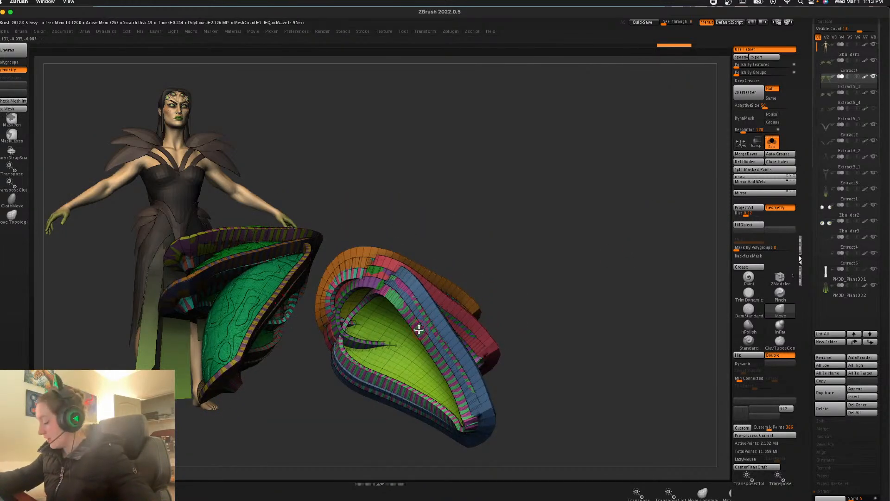
{"action": "left_click", "coordinate": [427, 321], "text": "ctrl+shift"}
{"action": "key", "text": "ctrl+z"}
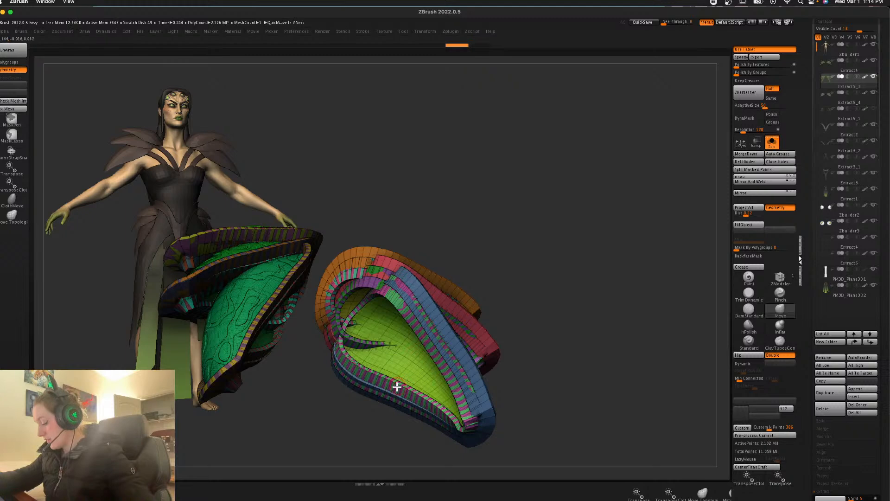
{"action": "left_click_drag", "start_coordinate": [438, 344], "coordinate": [445, 330], "text": "alt"}
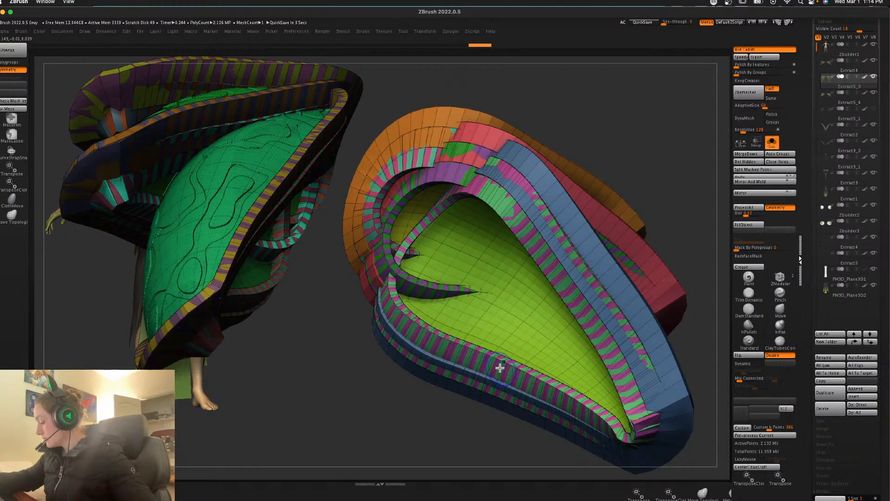
{"action": "left_click_drag", "start_coordinate": [500, 369], "coordinate": [508, 372], "text": "alt"}
{"action": "left_click_drag", "start_coordinate": [538, 317], "coordinate": [607, 321]}
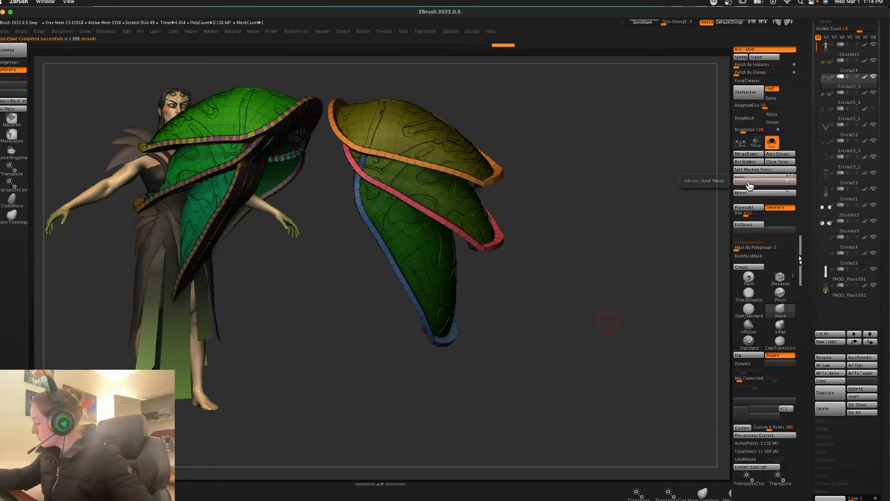
Step: Mirror and weld the cleaned-up polygroups onto the opposite hip's feathers and bring the whole figure back into view
{"action": "left_click", "coordinate": [749, 182]}
{"action": "left_click", "coordinate": [750, 183]}
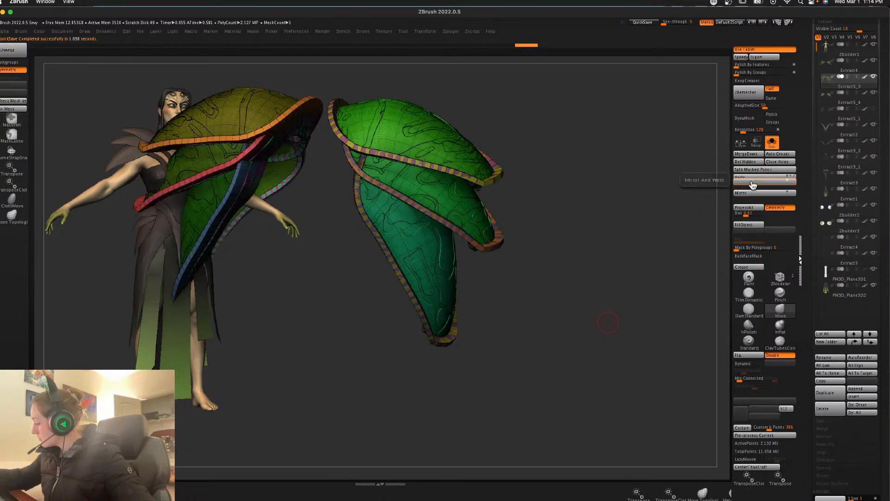
{"action": "left_click", "coordinate": [750, 183]}
{"action": "left_click_drag", "start_coordinate": [618, 262], "coordinate": [627, 311], "text": "alt"}
{"action": "left_click", "coordinate": [771, 145]}
{"action": "key", "text": "w"}
{"action": "key", "text": "q"}
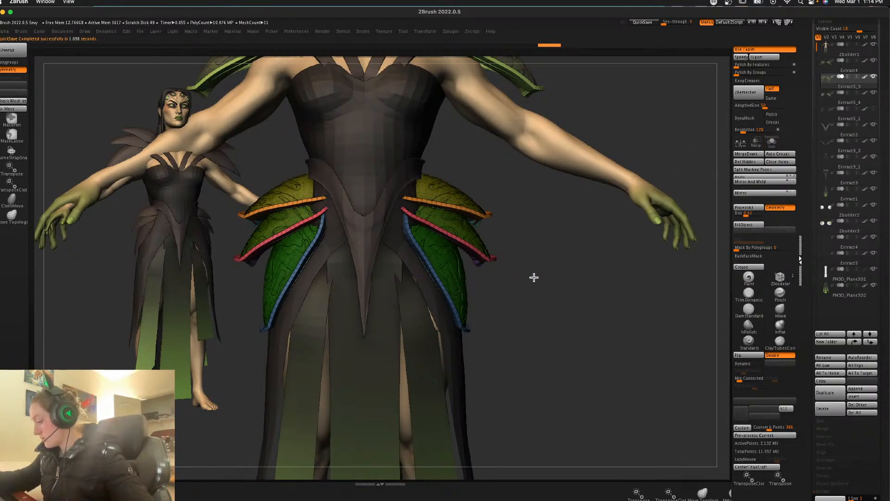
Step: Mask all waist feathers and trim except the lowest pair with its edge strips, and hide the polygroup display
{"action": "left_click", "coordinate": [459, 290], "text": "ctrl+shift"}
{"action": "left_click", "coordinate": [530, 276], "text": "ctrl"}
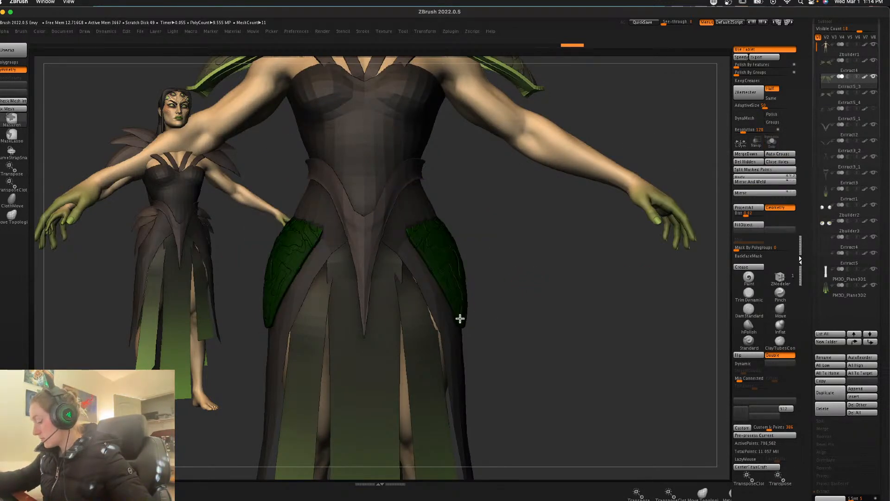
{"action": "left_click", "coordinate": [461, 318], "text": "ctrl+shift"}
{"action": "left_click", "coordinate": [456, 316], "text": "ctrl+shift"}
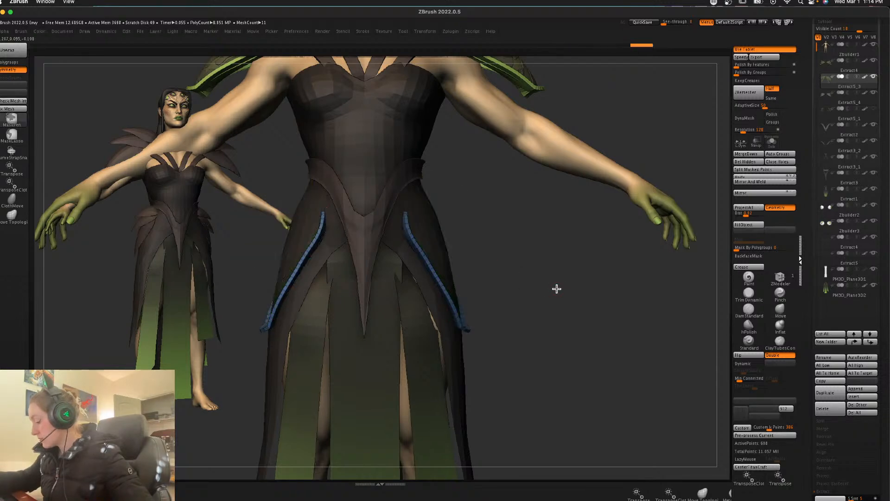
{"action": "left_click", "coordinate": [556, 288], "text": "ctrl"}
{"action": "left_click", "coordinate": [551, 298], "text": "ctrl+shift"}
{"action": "left_click", "coordinate": [542, 288], "text": "ctrl"}
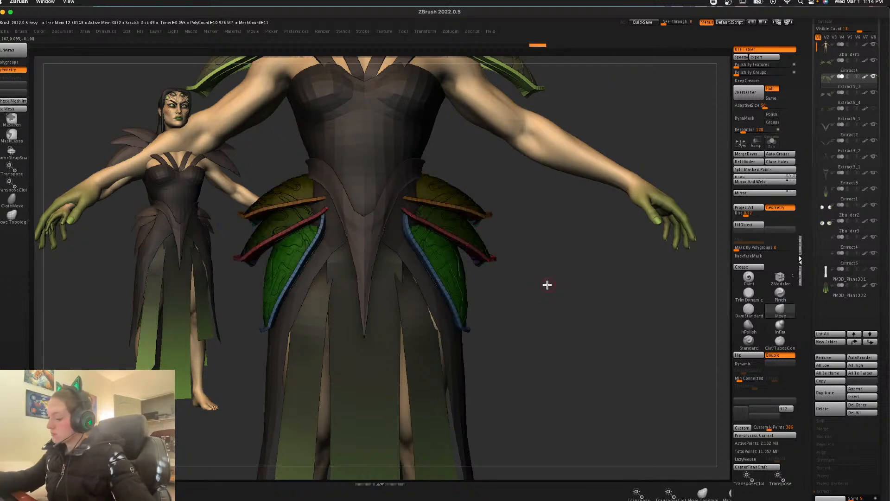
{"action": "key", "text": "f"}
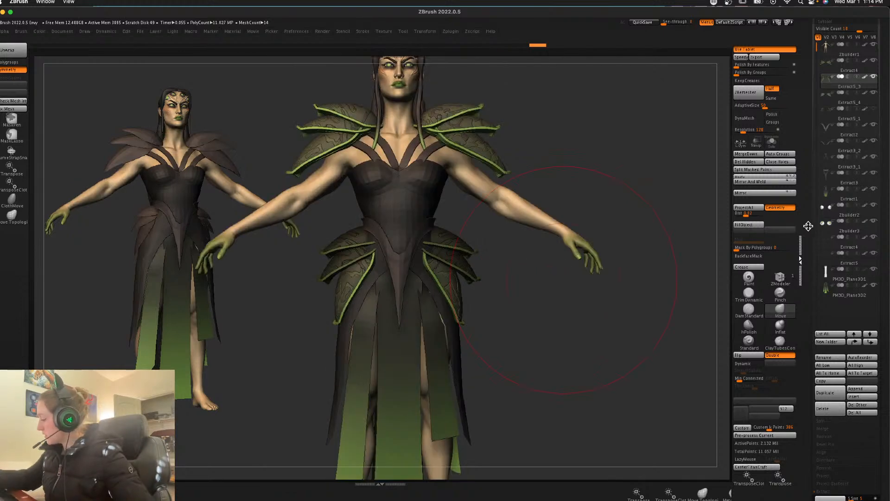
Step: Reposition and rotate the unmasked lowest pair of waist feathers so they sit against the hips
{"action": "left_click_drag", "start_coordinate": [462, 323], "coordinate": [476, 341]}
{"action": "mouse_move", "coordinate": [458, 286]}
{"action": "left_mouse_down"}
{"action": "mouse_move", "coordinate": [468, 274]}
{"action": "mouse_move", "coordinate": [515, 280]}
{"action": "mouse_move", "coordinate": [512, 258]}
{"action": "mouse_move", "coordinate": [509, 282]}
{"action": "mouse_move", "coordinate": [485, 301]}
{"action": "mouse_move", "coordinate": [503, 297]}
{"action": "mouse_move", "coordinate": [510, 320]}
{"action": "mouse_move", "coordinate": [428, 357]}
{"action": "left_mouse_up"}
{"action": "key", "text": "space"}
{"action": "key", "text": "w"}
{"action": "key", "text": "q"}
{"action": "key", "text": "ctrl+z"}
{"action": "key", "text": "w"}
{"action": "left_click", "coordinate": [502, 296], "text": "ctrl"}
{"action": "left_click", "coordinate": [395, 213]}
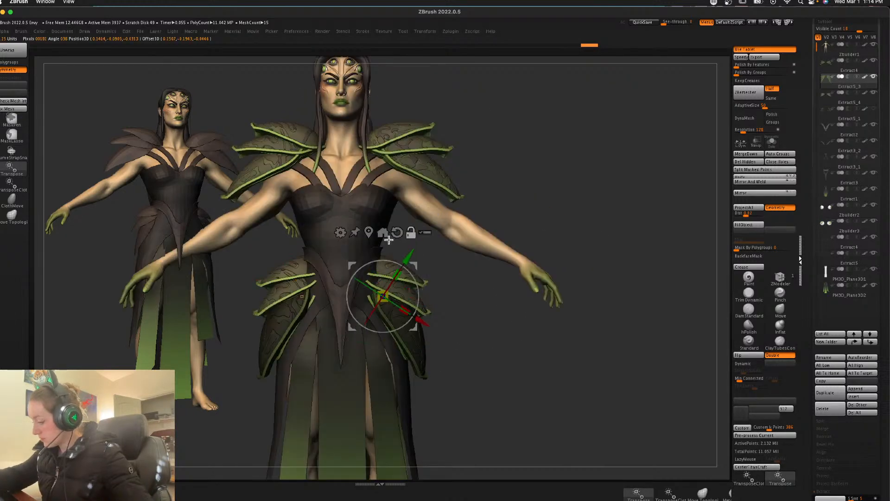
{"action": "left_click_drag", "start_coordinate": [384, 252], "coordinate": [384, 230]}
{"action": "left_click_drag", "start_coordinate": [357, 273], "coordinate": [359, 270]}
{"action": "key", "text": "q"}
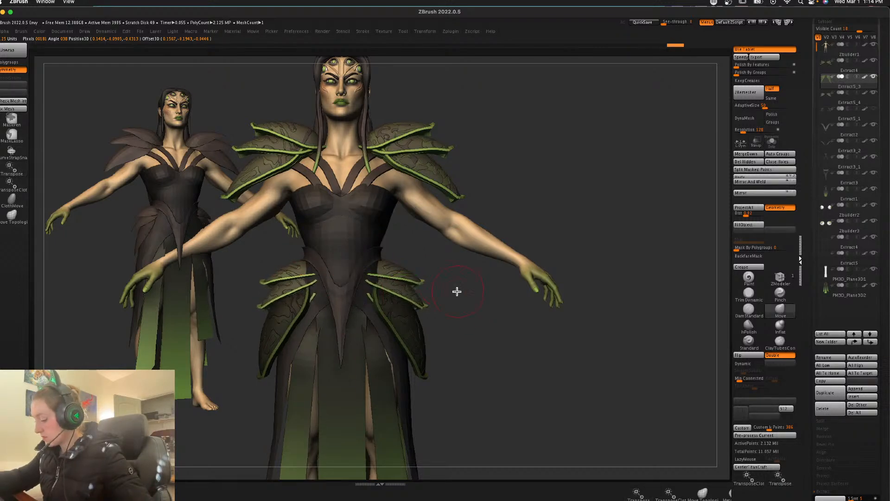
Step: Clear the mask, then hide and delete the stray inner trim strips at the lowest waist feathers
{"action": "left_click_drag", "start_coordinate": [443, 282], "coordinate": [473, 305], "text": "ctrl"}
{"action": "key", "text": "b"}
{"action": "key", "text": "m"}
{"action": "key", "text": "v"}
{"action": "left_click", "coordinate": [314, 295], "text": "ctrl+shift"}
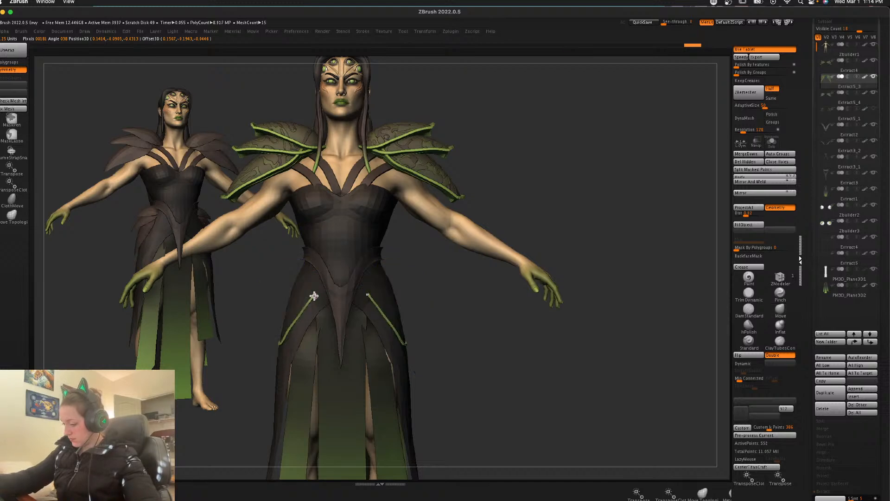
{"action": "left_click", "coordinate": [320, 295], "text": "ctrl+shift"}
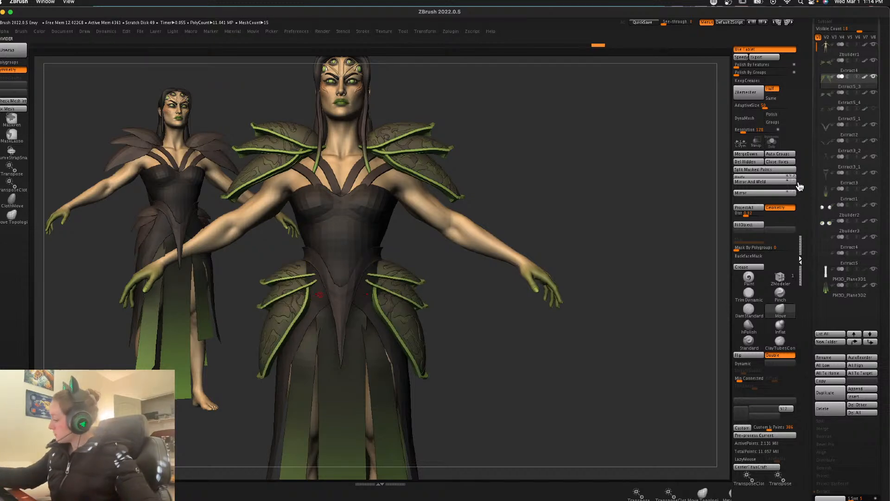
{"action": "left_click", "coordinate": [755, 162]}
Step: Select the outer shoulder straps' subtool and move it to the head of the subtool list
{"action": "left_click", "coordinate": [374, 174], "text": "alt"}
{"action": "key", "text": "shift+f"}
{"action": "key", "text": "shift+f"}
{"action": "left_click_drag", "start_coordinate": [649, 216], "coordinate": [377, 177], "text": "alt"}
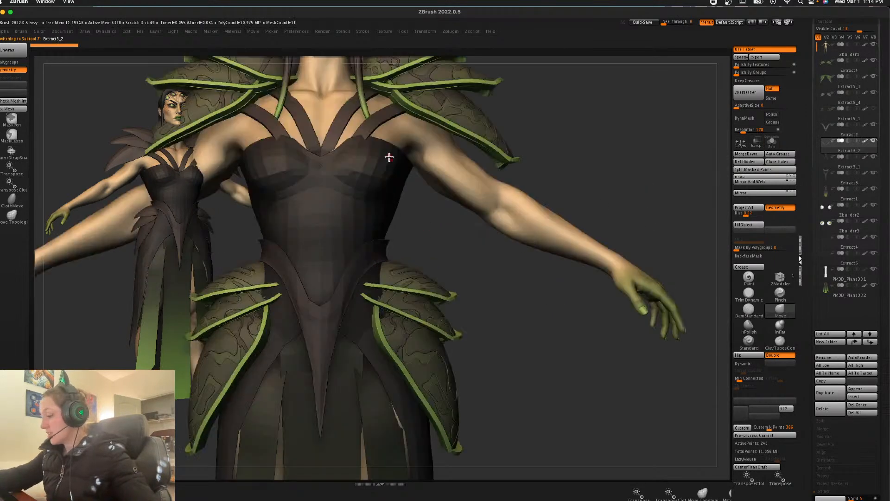
{"action": "left_click_drag", "start_coordinate": [619, 135], "coordinate": [636, 251], "text": "alt"}
{"action": "left_click", "coordinate": [853, 339]}
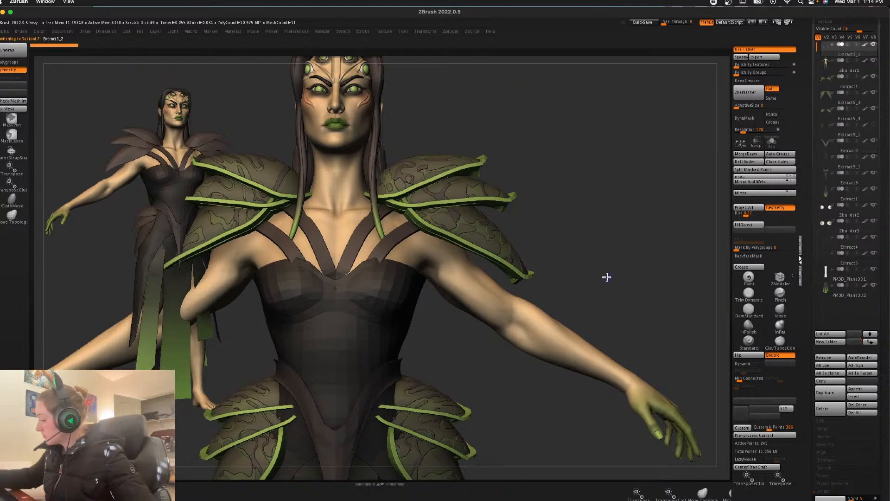
Step: Toggle the polygroup display to check which straps belong to the selected subtool
{"action": "key", "text": "shift+f"}
{"action": "key", "text": "shift+f"}
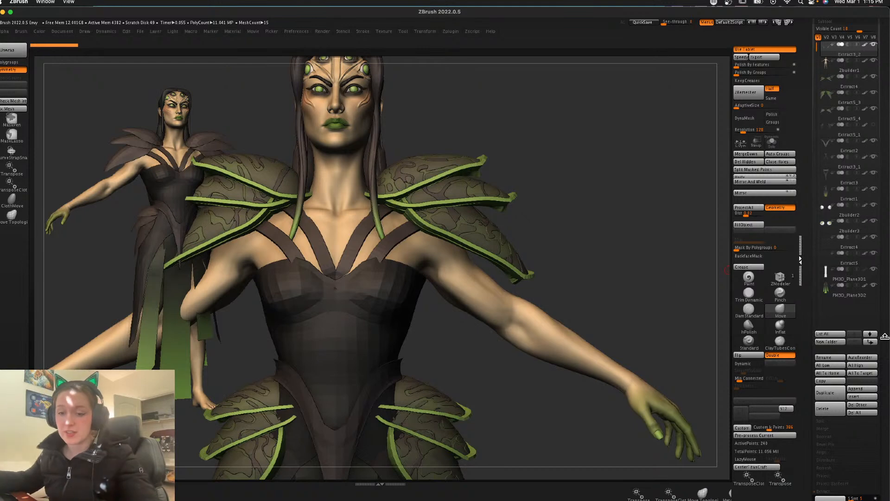
{"action": "key", "text": "shift+f"}
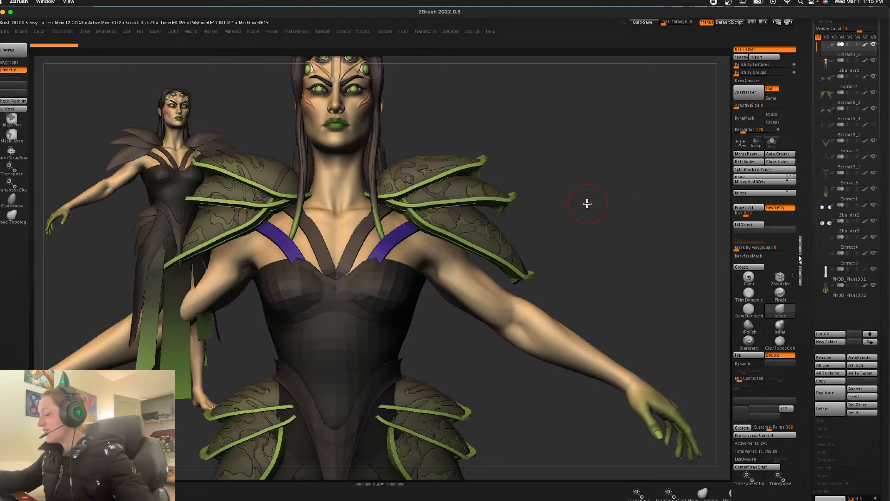
{"action": "key", "text": "shift+f"}
{"action": "key", "text": "space"}
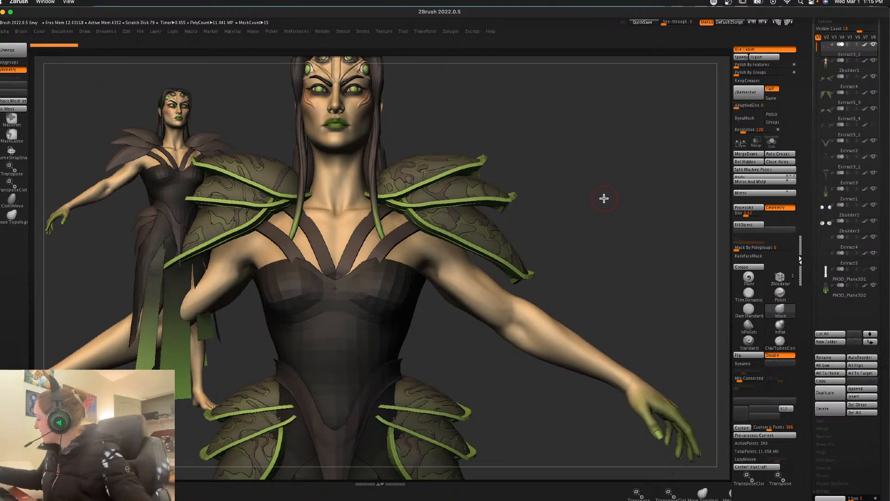
{"action": "key", "text": "shift+f"}
{"action": "key", "text": "shift+f"}
Step: Move the outer and inner straps to the end of the subtool list and merge them into one subtool with a single polygroup
{"action": "left_click", "coordinate": [870, 342], "text": "shift"}
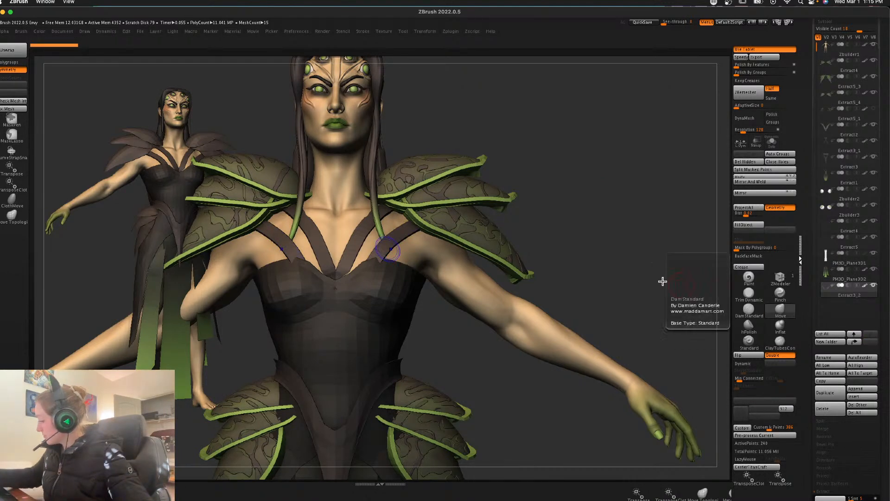
{"action": "left_click", "coordinate": [364, 228], "text": "alt"}
{"action": "left_click", "coordinate": [870, 342], "text": "shift"}
{"action": "left_click", "coordinate": [859, 278]}
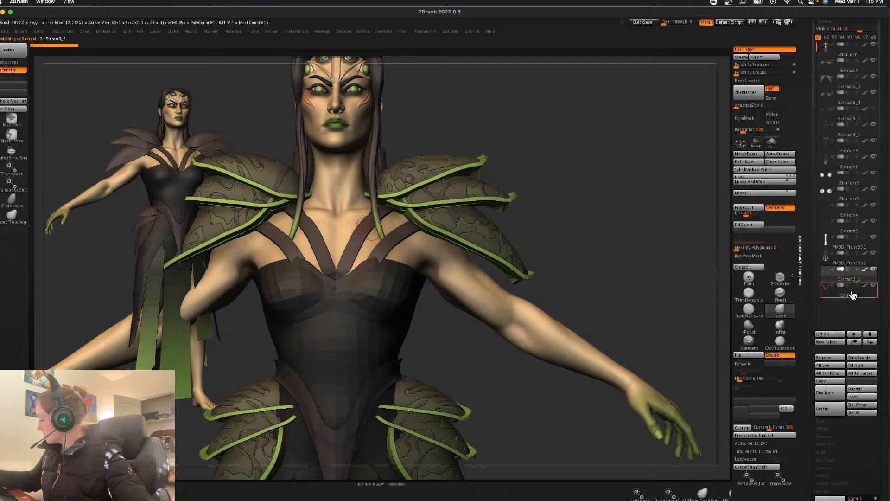
{"action": "left_click", "coordinate": [749, 153]}
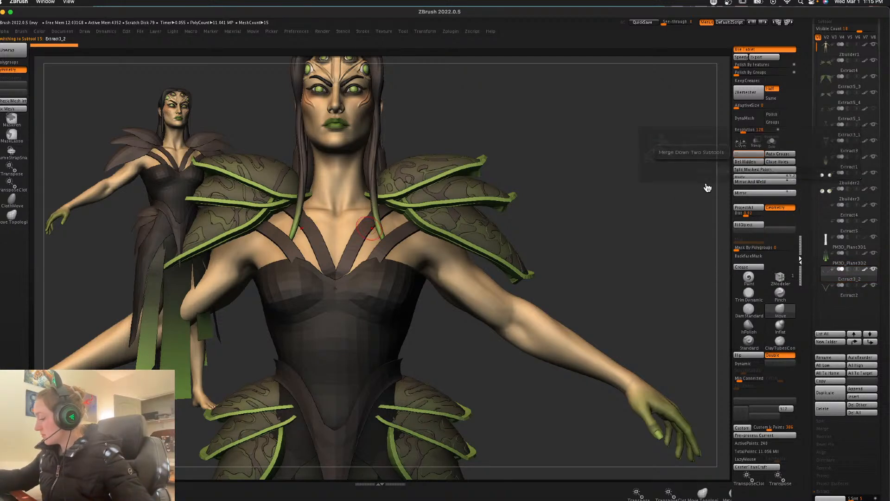
{"action": "key", "text": "ctrl+w"}
Step: Choose the Move brush and nudge the merged chest straps into place between the neck and the bodice
{"action": "right_click", "coordinate": [591, 219]}
{"action": "left_click", "coordinate": [779, 316]}
{"action": "right_click", "coordinate": [338, 212]}
{"action": "left_click_drag", "start_coordinate": [364, 217], "coordinate": [373, 215]}
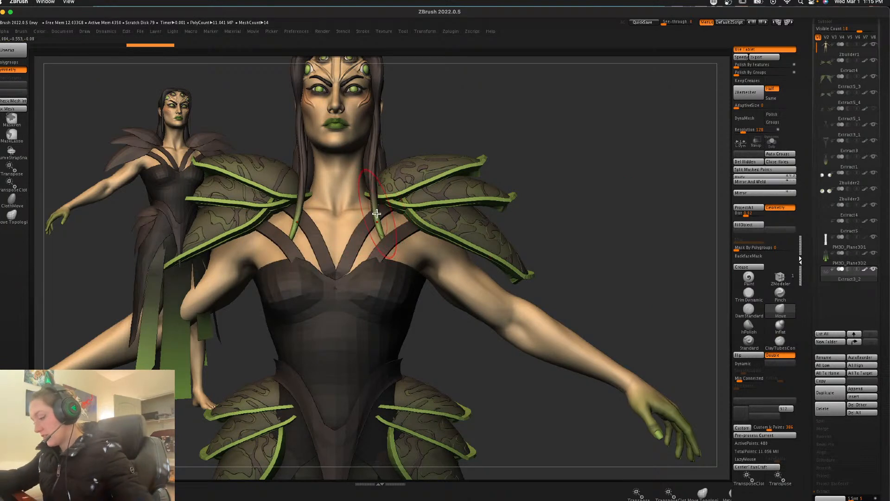
{"action": "right_click", "coordinate": [391, 276]}
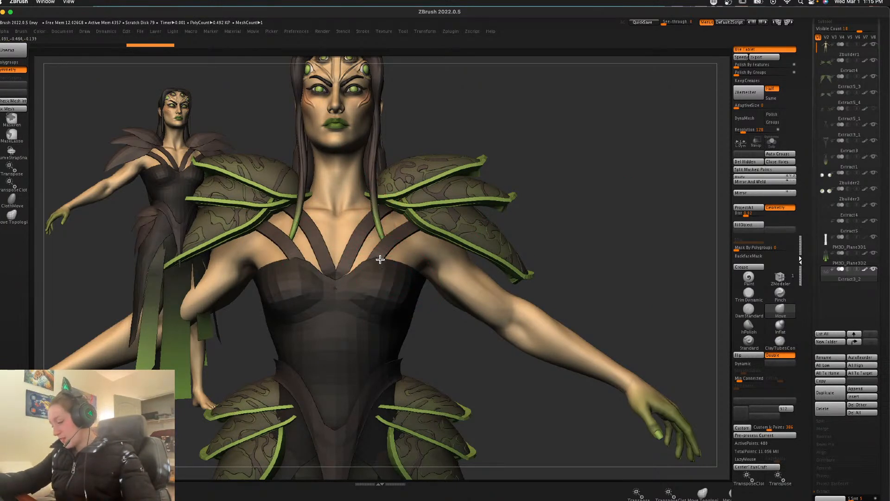
{"action": "left_click_drag", "start_coordinate": [379, 257], "coordinate": [380, 256]}
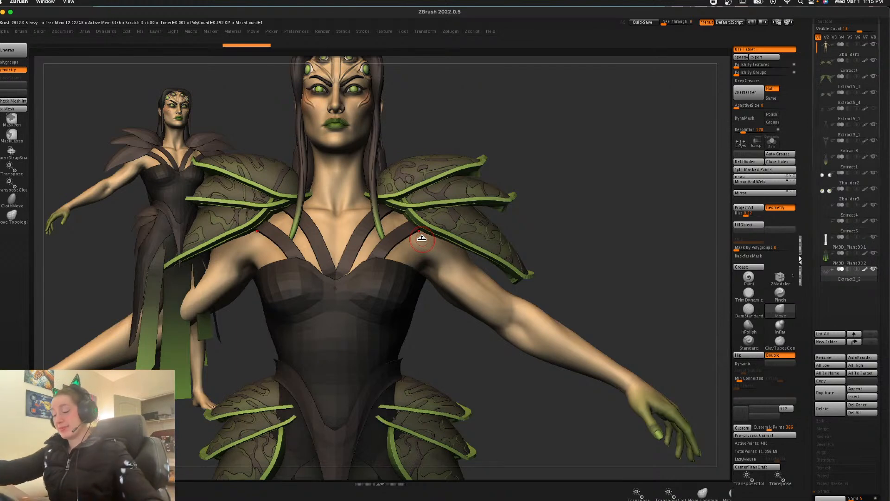
{"action": "key", "text": "shift+f"}
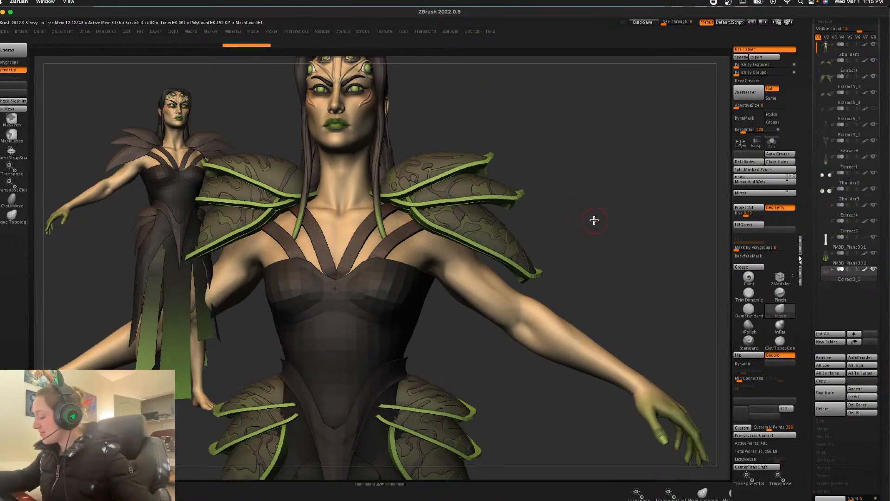
Step: Isolate the merged straps and use ZModeler to insert lengthwise edge loops near the edges of the inner and outer straps
{"action": "key", "text": "shift+f"}
{"action": "left_click", "coordinate": [771, 141]}
{"action": "left_click_drag", "start_coordinate": [663, 211], "coordinate": [607, 337], "text": "alt"}
{"action": "key", "text": "shift+f"}
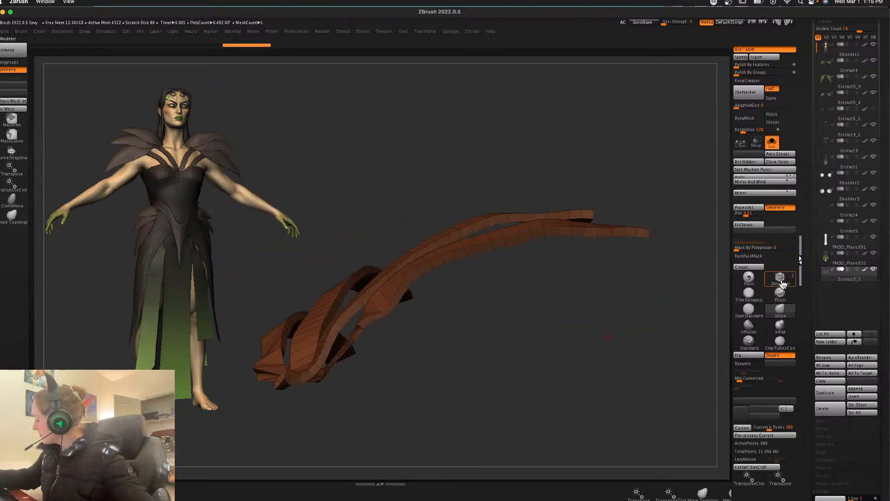
{"action": "left_click_drag", "start_coordinate": [563, 297], "coordinate": [541, 287]}
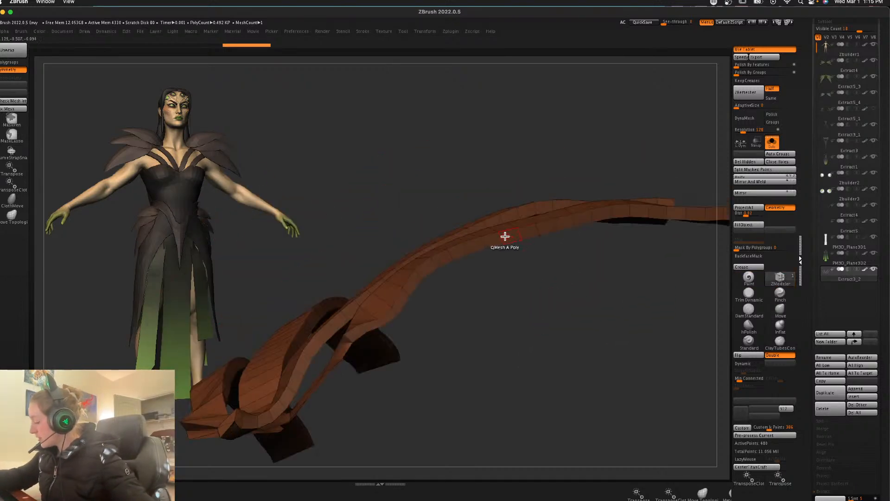
{"action": "mouse_move", "coordinate": [522, 282]}
{"action": "left_mouse_down"}
{"action": "mouse_move", "coordinate": [546, 312]}
{"action": "mouse_move", "coordinate": [519, 273]}
{"action": "left_mouse_up"}
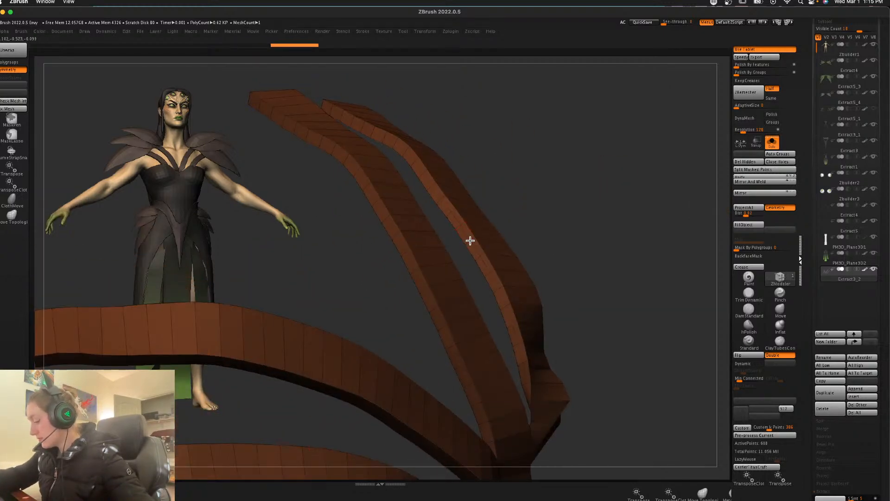
{"action": "left_click", "coordinate": [469, 241]}
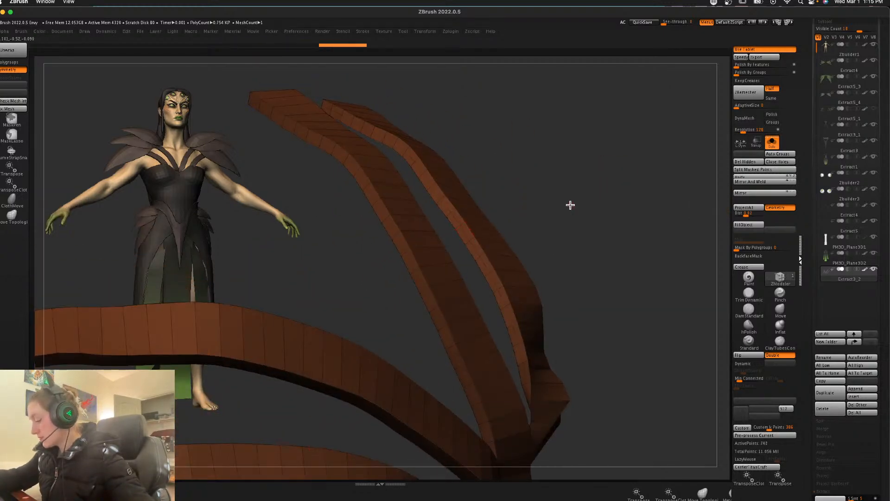
{"action": "left_click", "coordinate": [414, 271]}
{"action": "left_click_drag", "start_coordinate": [433, 254], "coordinate": [618, 201]}
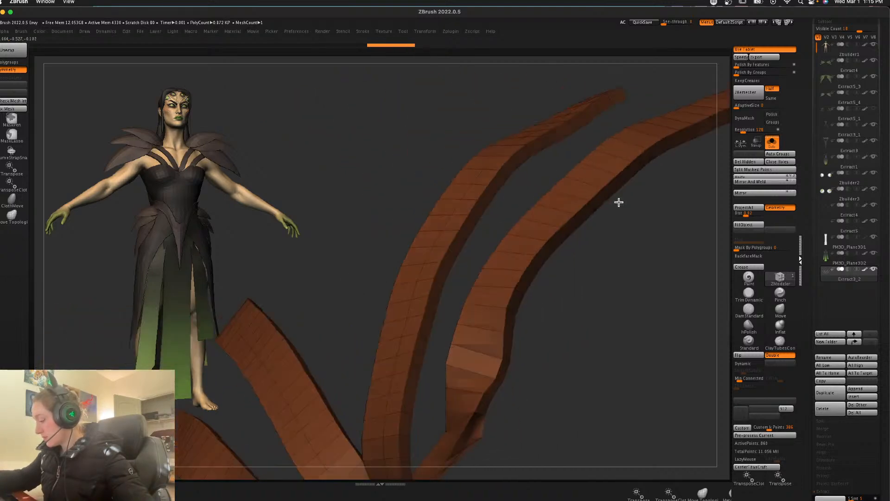
{"action": "left_click", "coordinate": [508, 234]}
{"action": "left_click_drag", "start_coordinate": [509, 235], "coordinate": [541, 237]}
Step: Set ZModeler's polygon action to Extrude with the Polyloop target and extrude the border strips of the outer straps
{"action": "key", "text": "space"}
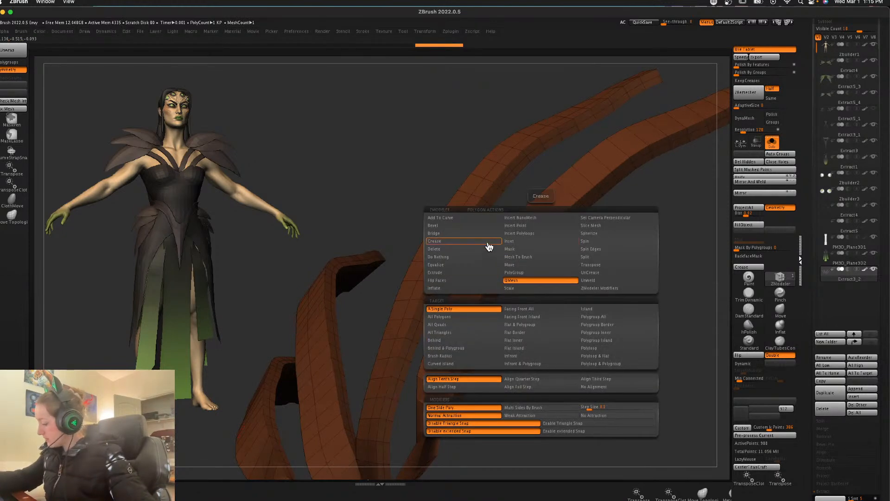
{"action": "left_click", "coordinate": [458, 272]}
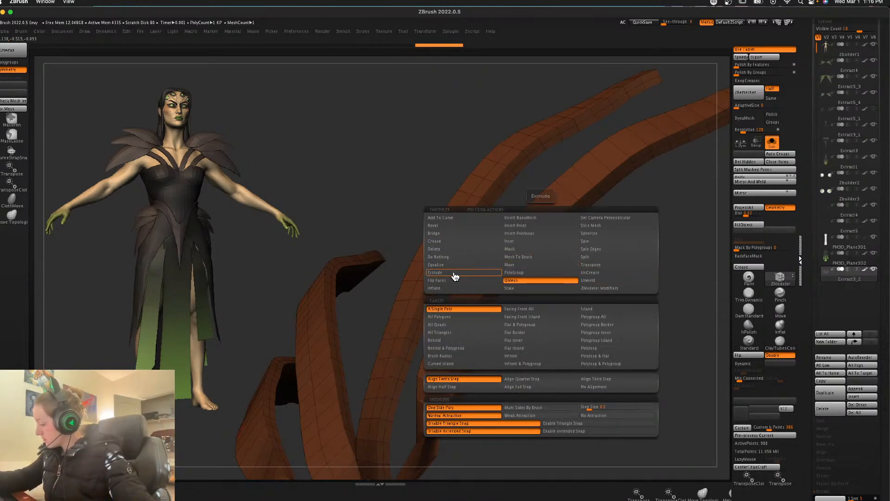
{"action": "left_click", "coordinate": [589, 349]}
{"action": "left_click_drag", "start_coordinate": [540, 239], "coordinate": [566, 278]}
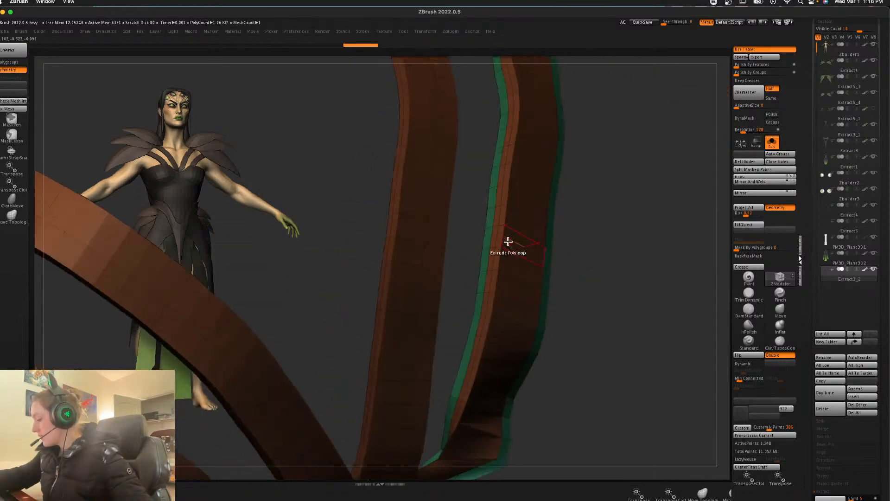
{"action": "left_click_drag", "start_coordinate": [514, 244], "coordinate": [501, 236]}
{"action": "key", "text": "ctrl+z"}
{"action": "left_click", "coordinate": [502, 215]}
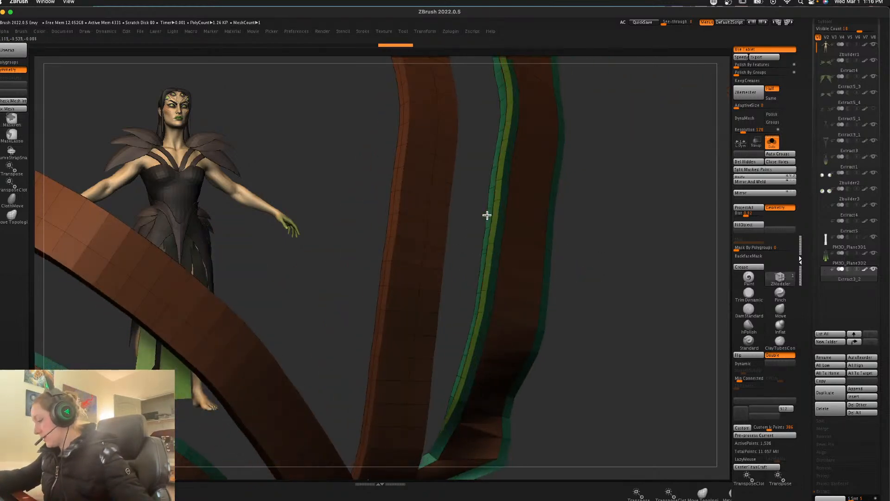
{"action": "left_click", "coordinate": [503, 213]}
Step: Extrude the remaining border poly loops so all four straps get raised edges on both sides
{"action": "left_click_drag", "start_coordinate": [614, 208], "coordinate": [640, 234]}
{"action": "left_click", "coordinate": [573, 242]}
{"action": "mouse_move", "coordinate": [461, 240]}
{"action": "left_mouse_down"}
{"action": "mouse_move", "coordinate": [473, 243]}
{"action": "mouse_move", "coordinate": [469, 227]}
{"action": "left_mouse_up"}
{"action": "key", "text": "ctrl+z"}
{"action": "key", "text": "ctrl+shift+z"}
{"action": "left_click_drag", "start_coordinate": [444, 186], "coordinate": [439, 162]}
{"action": "key", "text": "ctrl+z"}
{"action": "left_click_drag", "start_coordinate": [457, 234], "coordinate": [419, 238]}
{"action": "left_click_drag", "start_coordinate": [635, 191], "coordinate": [709, 218]}
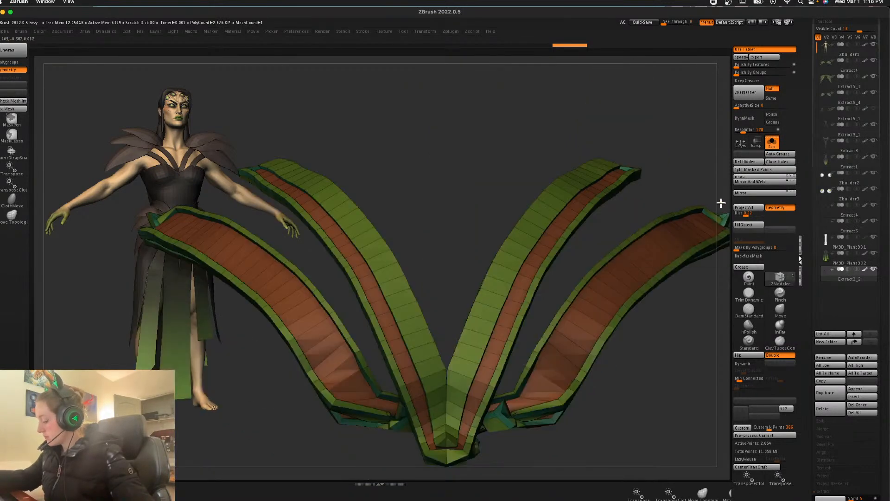
Step: Compare the extruded straps against the full character and isolate them again with the polygroups displayed
{"action": "left_click", "coordinate": [771, 144]}
{"action": "key", "text": "f"}
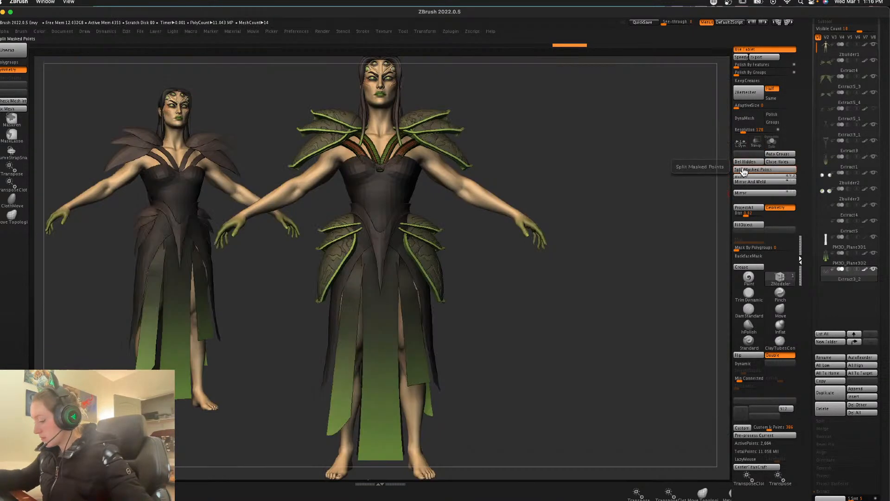
{"action": "left_click_drag", "start_coordinate": [624, 353], "coordinate": [575, 226], "text": "alt"}
{"action": "left_click_drag", "start_coordinate": [654, 116], "coordinate": [645, 279], "text": "alt"}
{"action": "right_click", "coordinate": [651, 210]}
{"action": "left_click", "coordinate": [771, 145]}
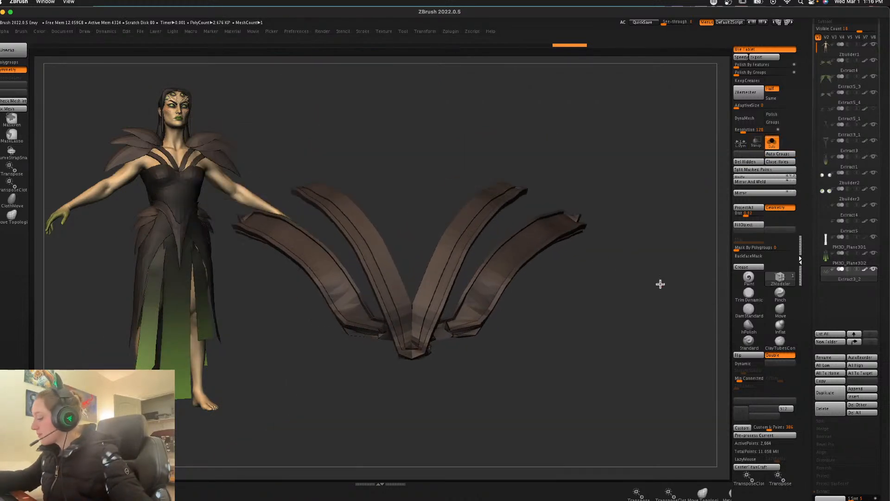
{"action": "key", "text": "f"}
{"action": "key", "text": "shift+f"}
{"action": "key", "text": "f"}
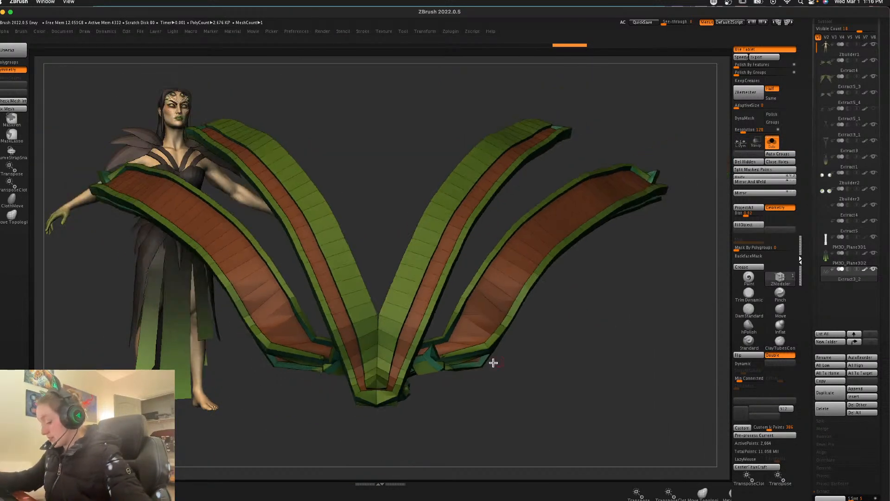
Step: Crease the straps' borders and divide the mesh twice to reach subdivision level 3
{"action": "left_click_drag", "start_coordinate": [441, 346], "coordinate": [431, 364], "text": "shift"}
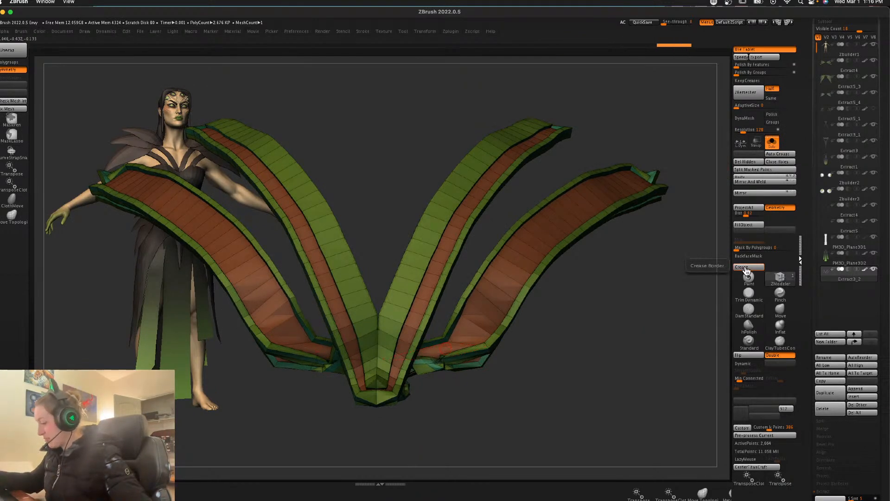
{"action": "key", "text": "ctrl+d"}
{"action": "key", "text": "ctrl+d"}
{"action": "key", "text": "shift+f"}
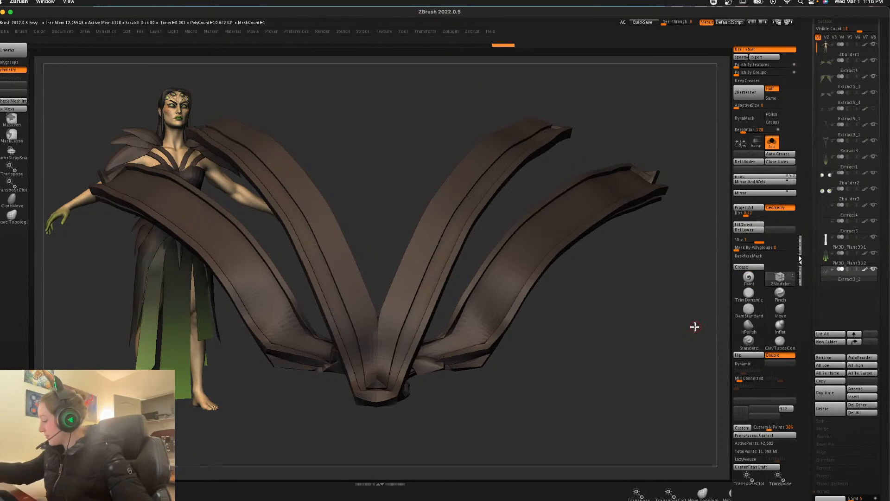
Step: Bring back the full character and use the Move brush to tuck the straps' lower centre tip behind the bodice
{"action": "left_click", "coordinate": [773, 143]}
{"action": "right_click_drag", "start_coordinate": [605, 324], "coordinate": [615, 317]}
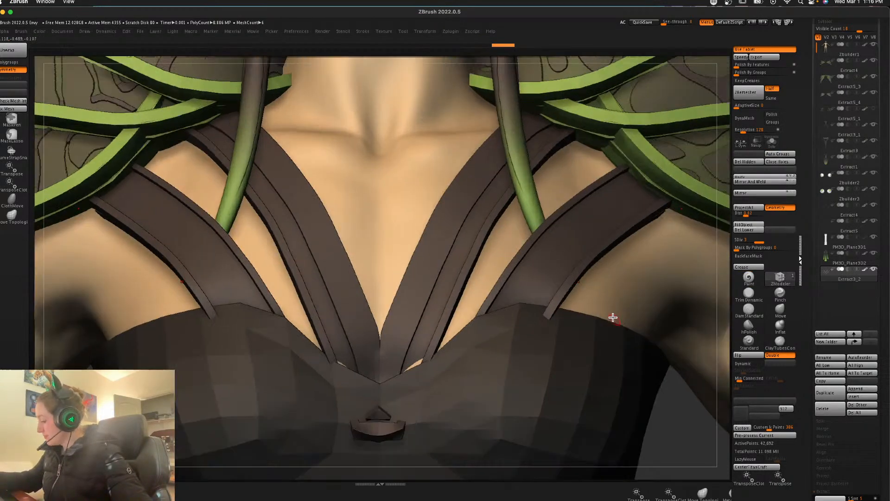
{"action": "key", "text": "f"}
{"action": "key", "text": "space"}
{"action": "left_click", "coordinate": [780, 311]}
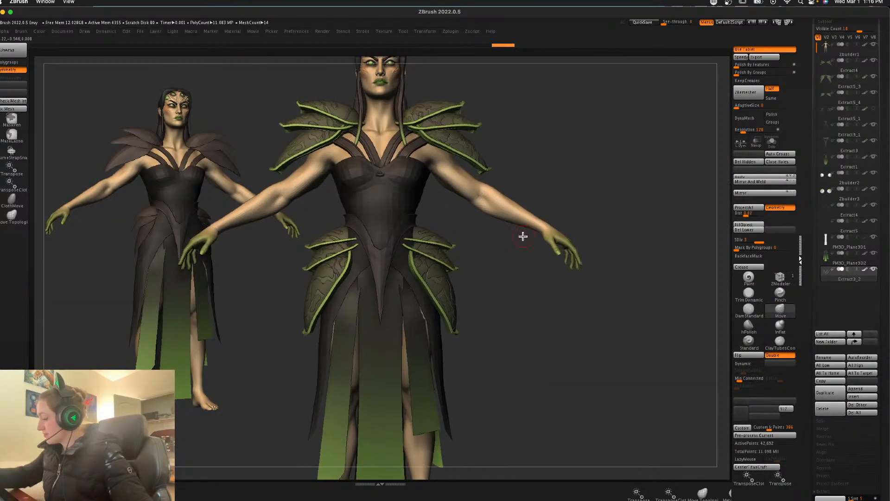
{"action": "key", "text": "space"}
{"action": "left_click_drag", "start_coordinate": [384, 180], "coordinate": [382, 175]}
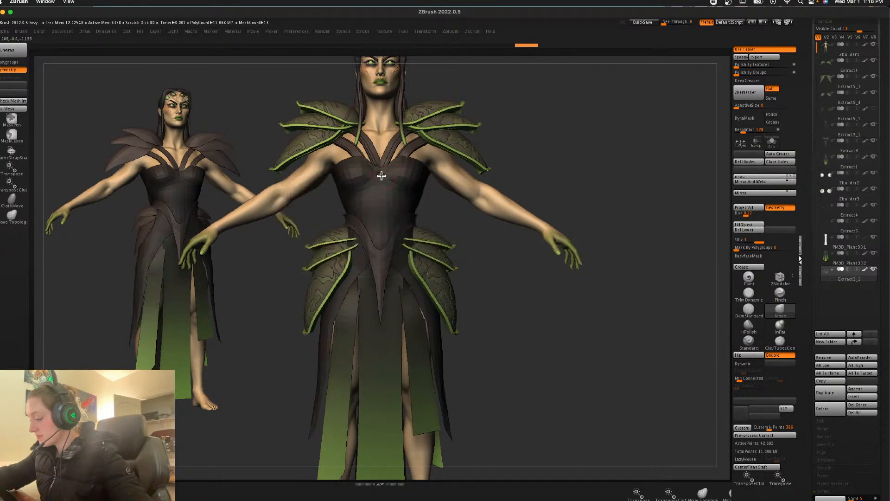
Step: Select the bodice subtool, isolate it and turn on its polyframe display
{"action": "left_click", "coordinate": [382, 180], "text": "alt"}
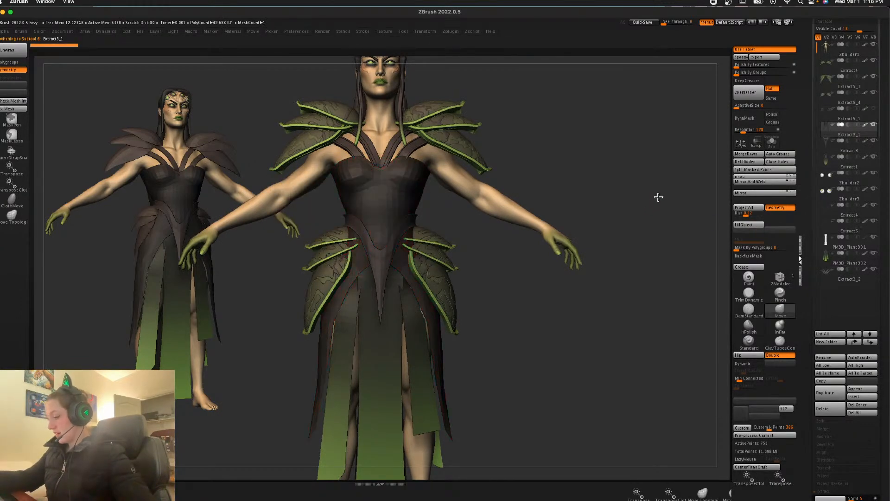
{"action": "left_click", "coordinate": [772, 143]}
{"action": "left_click_drag", "start_coordinate": [604, 243], "coordinate": [572, 272]}
{"action": "key", "text": "shift+f"}
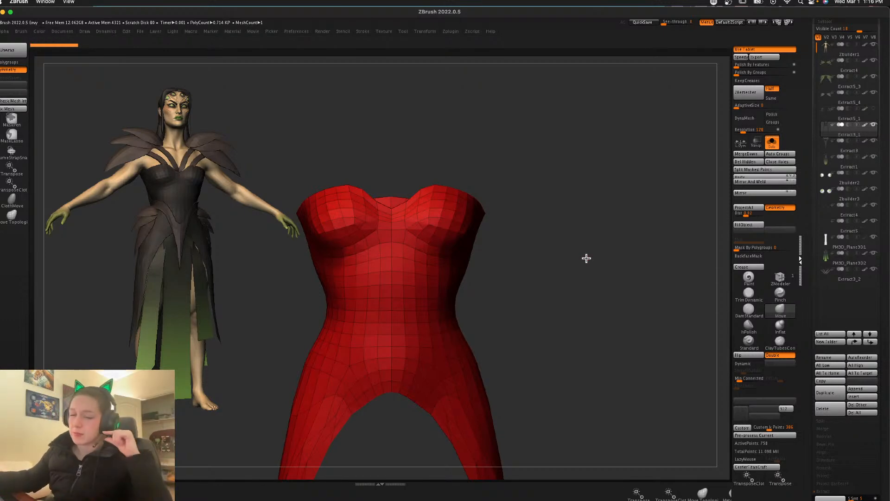
{"action": "left_click_drag", "start_coordinate": [575, 253], "coordinate": [598, 250]}
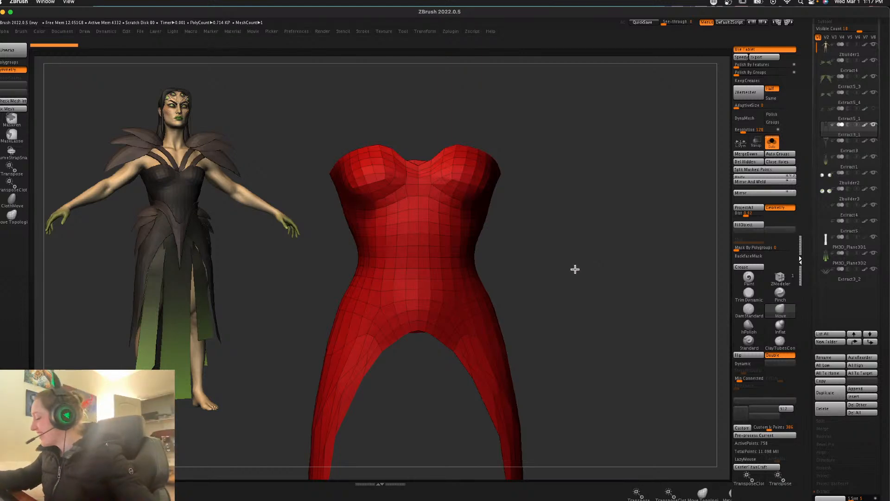
{"action": "left_click", "coordinate": [586, 273]}
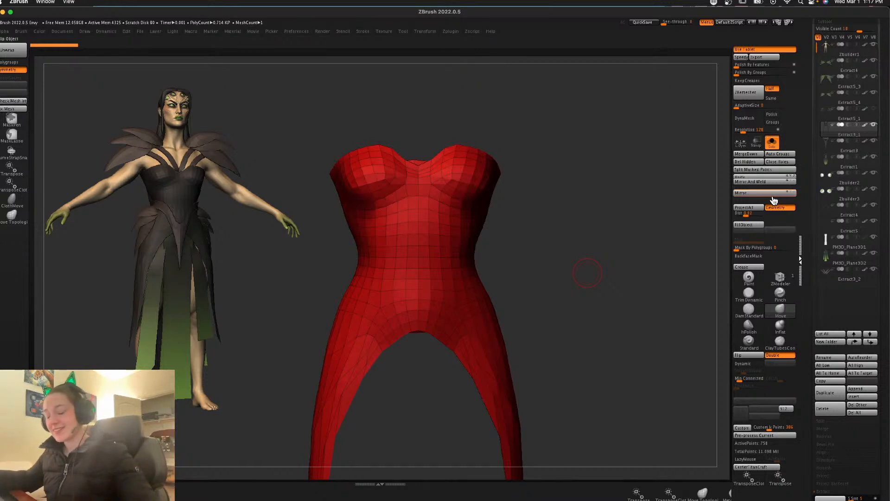
{"action": "key", "text": "shift+f"}
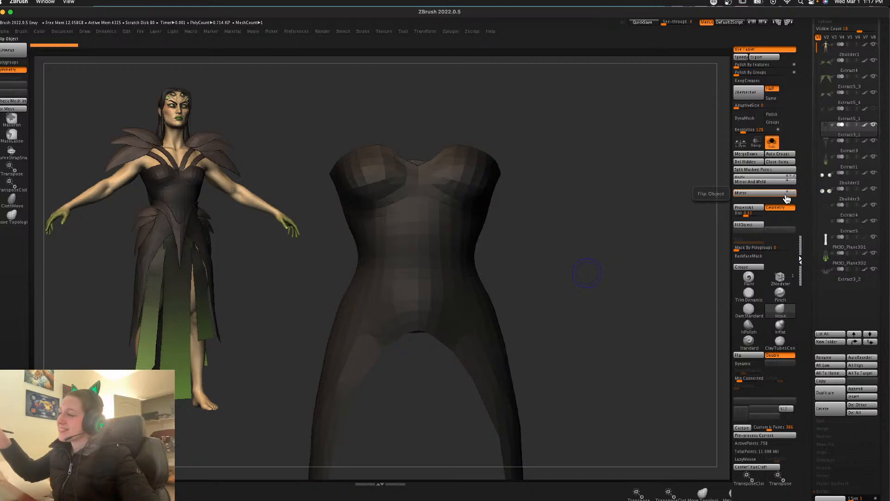
{"action": "key", "text": "shift+f"}
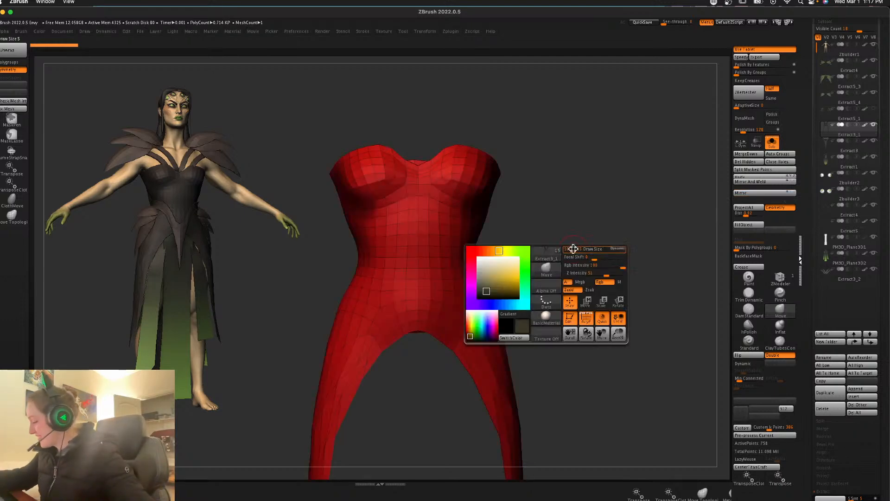
{"action": "left_click_drag", "start_coordinate": [623, 296], "coordinate": [625, 244]}
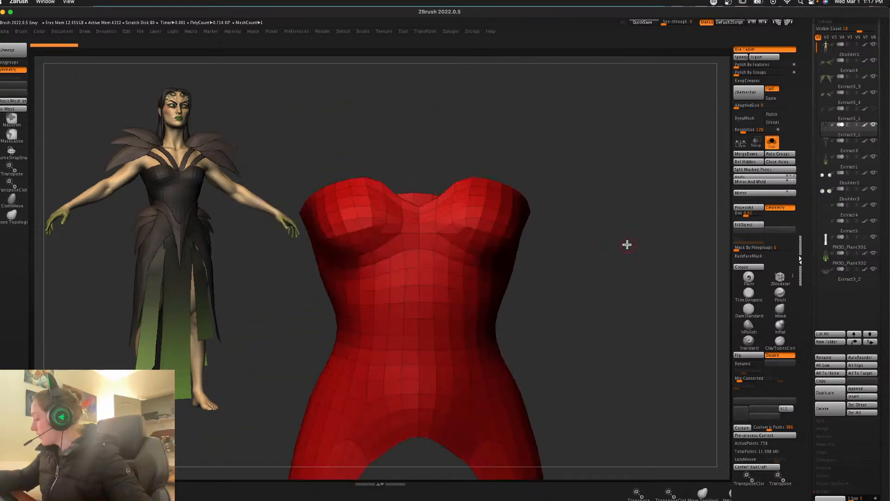
Step: Try Close Holes on the bodice, check it against the full character and undo it
{"action": "left_click", "coordinate": [782, 163]}
{"action": "key", "text": "shift+f"}
{"action": "left_click", "coordinate": [771, 144]}
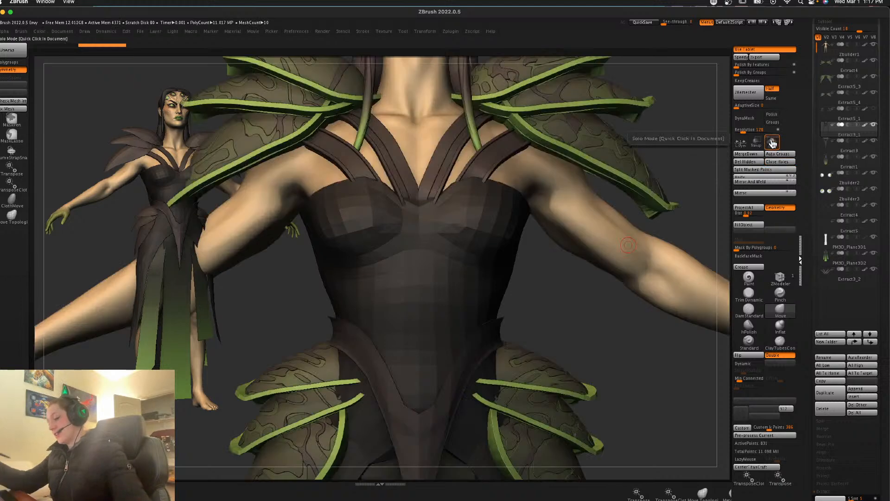
{"action": "key", "text": "ctrl+z"}
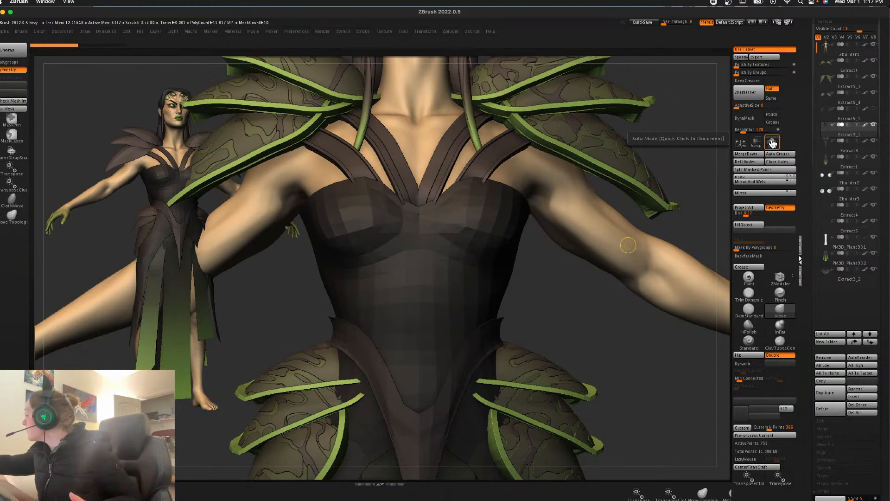
Step: Isolate the bodice again to examine its open neckline, try closing its holes once more and undo that
{"action": "left_click", "coordinate": [771, 143]}
{"action": "left_click_drag", "start_coordinate": [567, 269], "coordinate": [610, 288]}
{"action": "key", "text": "shift+f"}
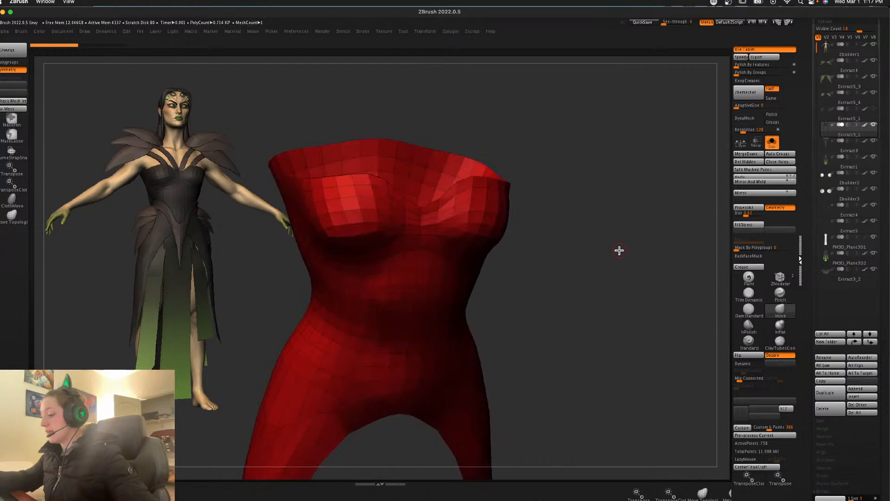
{"action": "left_click_drag", "start_coordinate": [616, 250], "coordinate": [427, 185], "text": "shift"}
{"action": "left_click", "coordinate": [778, 355]}
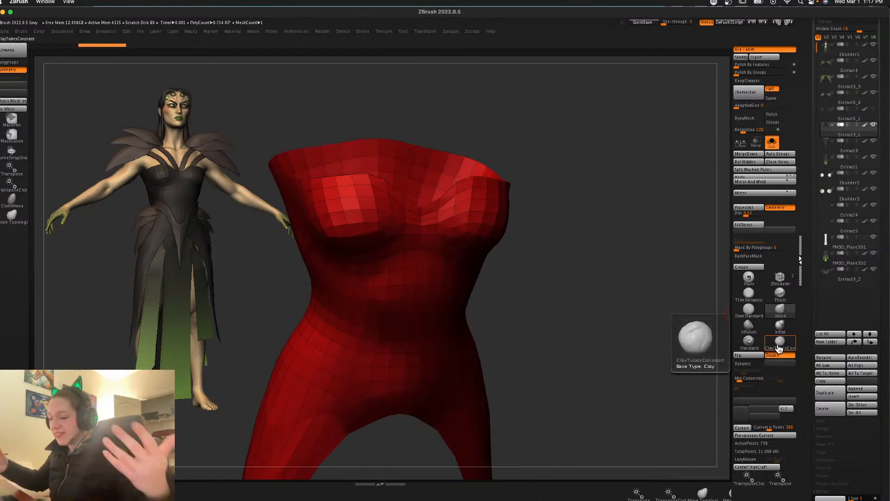
{"action": "left_click", "coordinate": [777, 161]}
{"action": "mouse_move", "coordinate": [600, 302]}
{"action": "left_mouse_down"}
{"action": "mouse_move", "coordinate": [606, 307]}
{"action": "mouse_move", "coordinate": [613, 210]}
{"action": "mouse_move", "coordinate": [560, 285]}
{"action": "mouse_move", "coordinate": [505, 309]}
{"action": "mouse_move", "coordinate": [610, 292]}
{"action": "mouse_move", "coordinate": [601, 293]}
{"action": "mouse_move", "coordinate": [608, 257]}
{"action": "mouse_move", "coordinate": [609, 288]}
{"action": "left_mouse_up"}
{"action": "key", "text": "ctrl+z"}
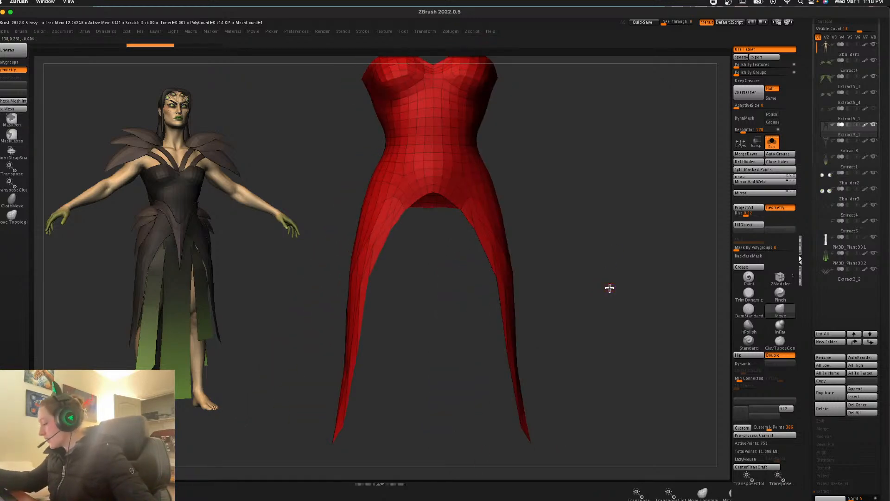
Step: Turn on Dynamic Subdivision for the bodice, switch off its double-sided display and hide the polyframe
{"action": "left_click", "coordinate": [744, 363]}
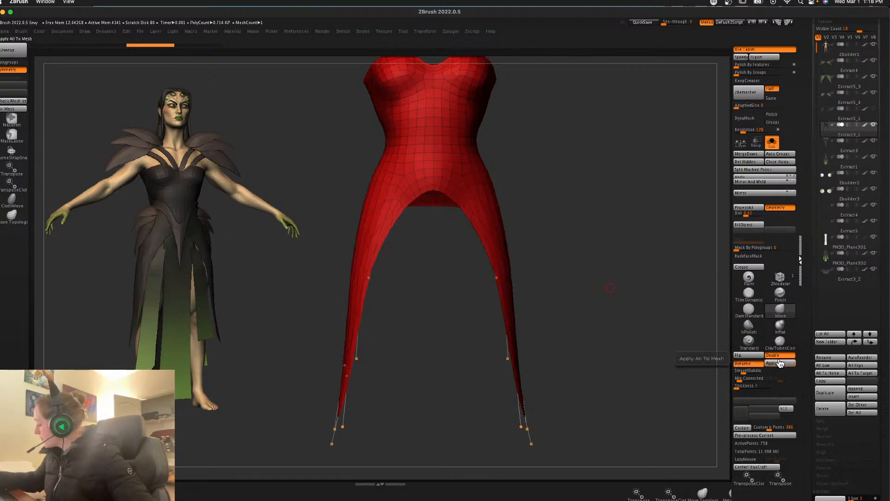
{"action": "left_click", "coordinate": [780, 363]}
{"action": "left_click_drag", "start_coordinate": [605, 260], "coordinate": [597, 333], "text": "alt"}
{"action": "key", "text": "shift+f"}
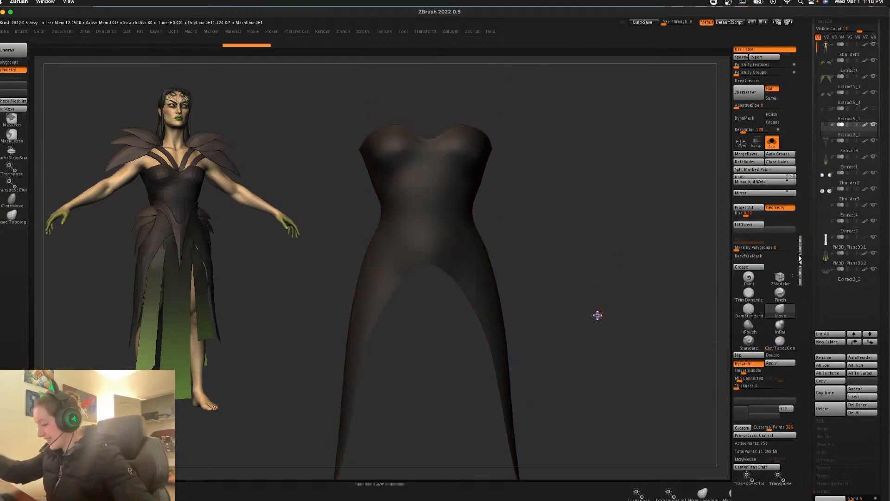
Step: Give the bodice a small dynamic thickness with an offset of -100 and show the full character
{"action": "left_click_drag", "start_coordinate": [600, 266], "coordinate": [577, 317], "text": "alt"}
{"action": "key", "text": "space"}
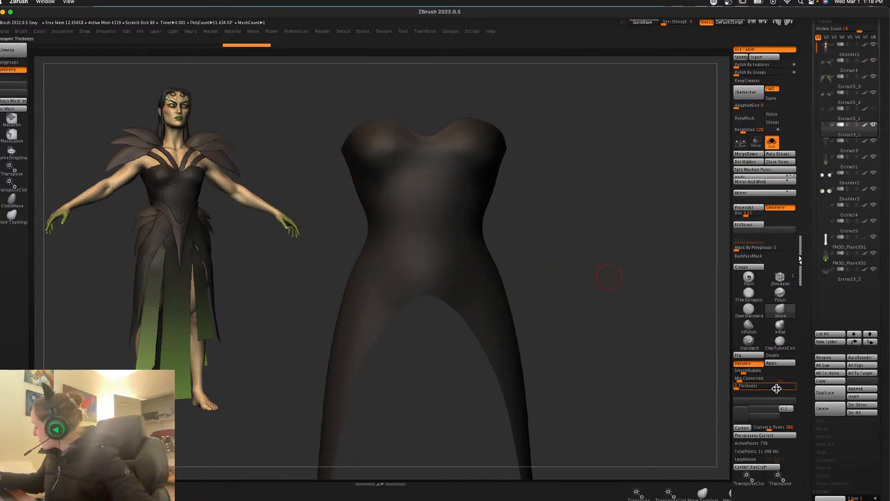
{"action": "left_click_drag", "start_coordinate": [751, 387], "coordinate": [757, 386]}
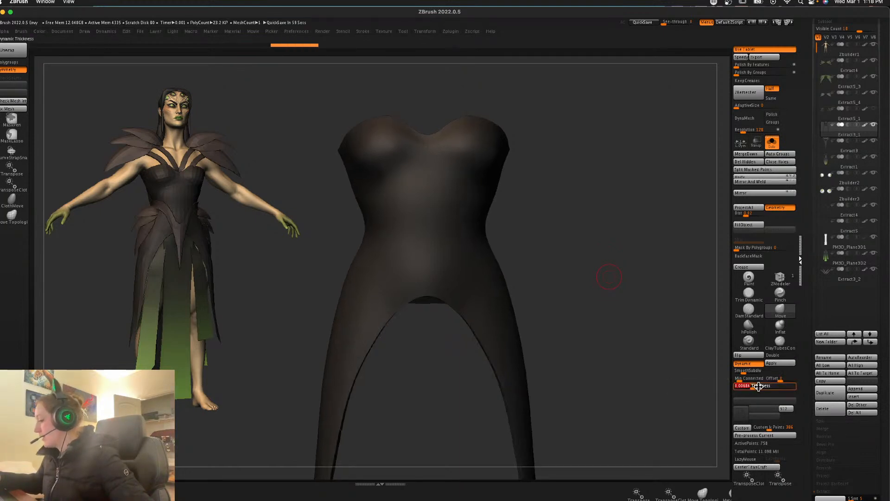
{"action": "left_click", "coordinate": [771, 142]}
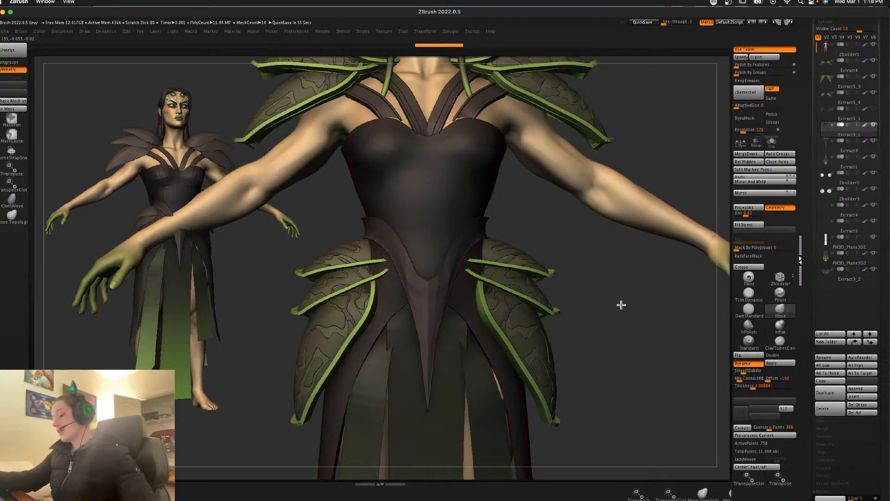
Step: Isolate the bodice and increase its dynamic thickness slightly
{"action": "left_click_drag", "start_coordinate": [620, 306], "coordinate": [629, 304], "text": "alt"}
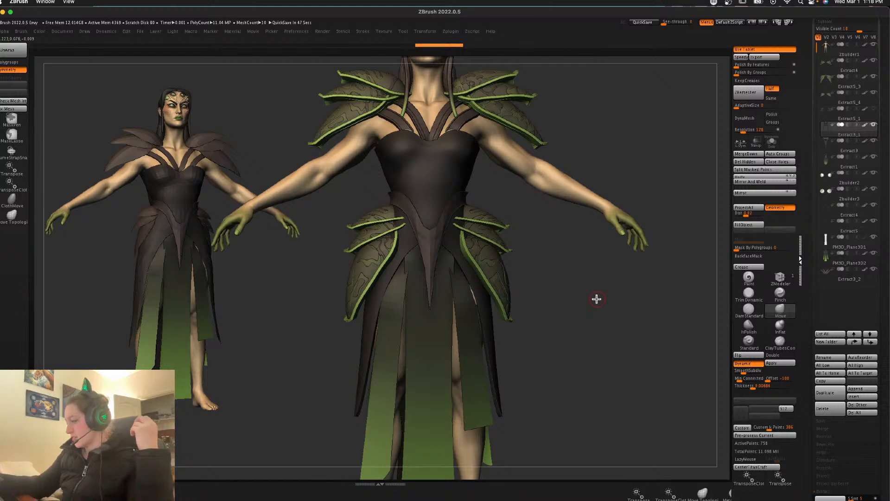
{"action": "left_click", "coordinate": [772, 142]}
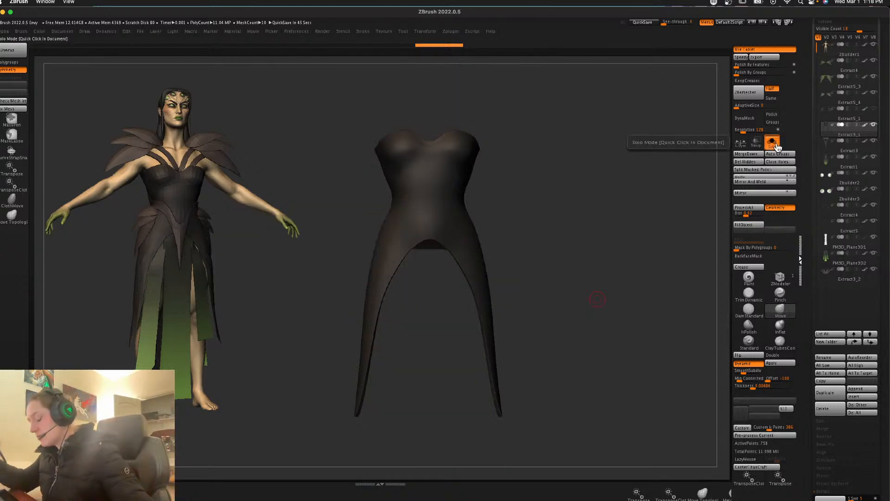
{"action": "key", "text": "shift+f"}
{"action": "key", "text": "shift+f"}
{"action": "mouse_move", "coordinate": [614, 276]}
{"action": "left_mouse_down", "text": "alt"}
{"action": "mouse_move", "coordinate": [610, 216]}
{"action": "mouse_move", "coordinate": [602, 291]}
{"action": "mouse_move", "coordinate": [600, 280]}
{"action": "left_mouse_up", "text": "alt"}
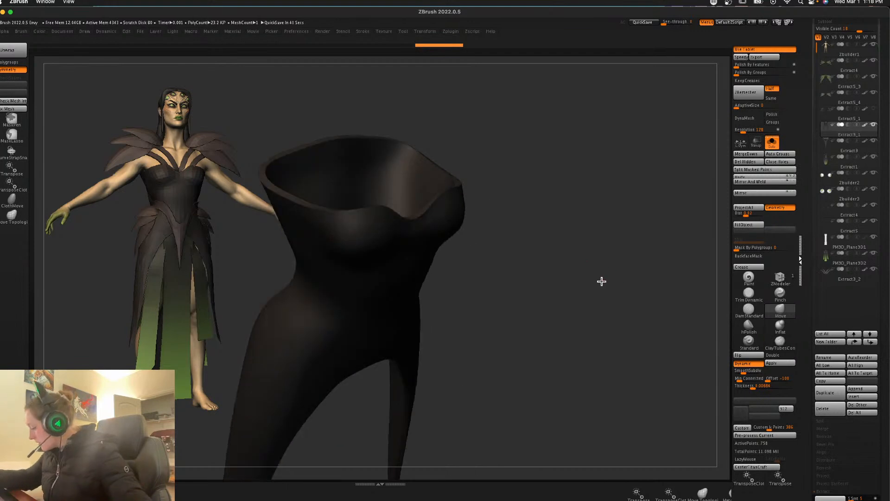
{"action": "left_click", "coordinate": [756, 388]}
{"action": "left_click", "coordinate": [757, 388]}
{"action": "left_click", "coordinate": [758, 387]}
{"action": "mouse_move", "coordinate": [603, 371]}
{"action": "left_mouse_down", "text": "shift"}
{"action": "mouse_move", "coordinate": [612, 373]}
{"action": "mouse_move", "coordinate": [622, 268]}
{"action": "mouse_move", "coordinate": [576, 301]}
{"action": "left_mouse_up", "text": "shift"}
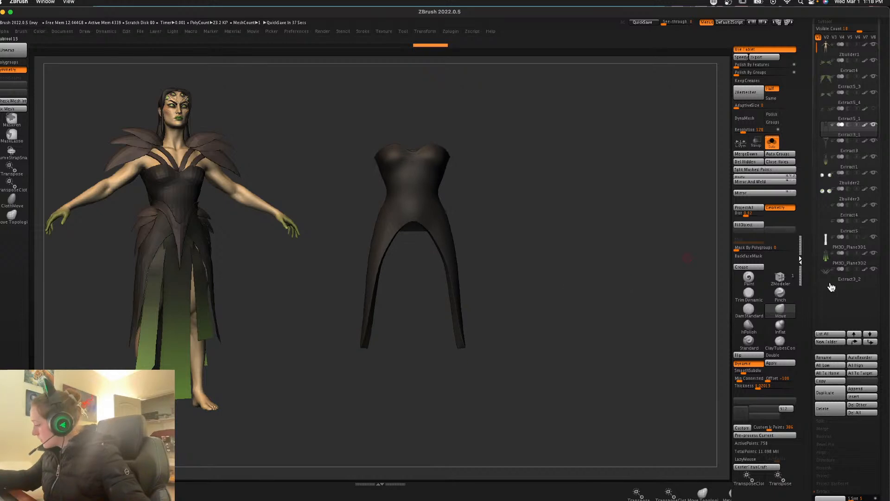
Step: Apply the bodice's Dynamic Subdivision so its thickness becomes real geometry, and check it against the full character
{"action": "left_click", "coordinate": [779, 363]}
{"action": "left_click_drag", "start_coordinate": [627, 265], "coordinate": [621, 307], "text": "alt"}
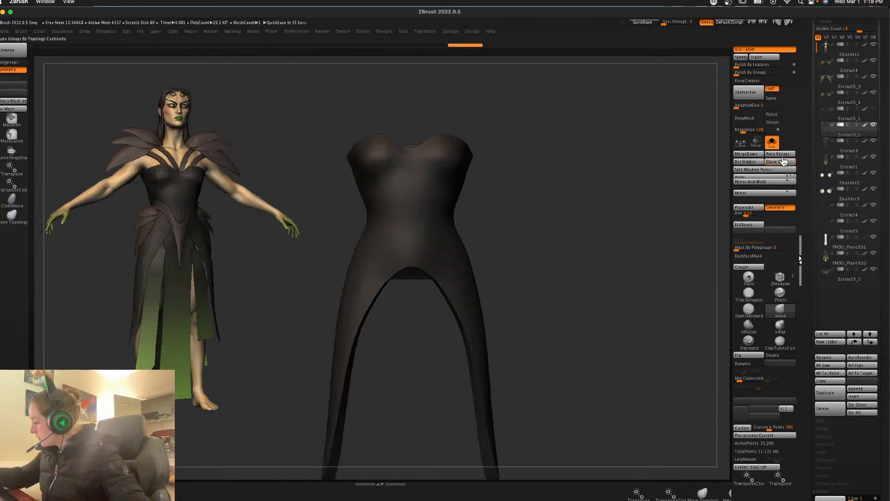
{"action": "left_click", "coordinate": [771, 143]}
{"action": "left_click", "coordinate": [771, 145]}
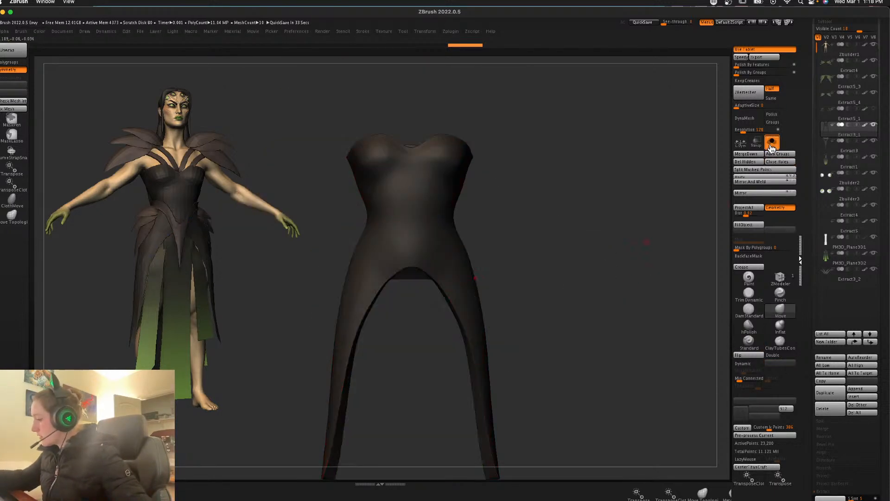
Step: Frame the bodice's open borders with curves and generate strap trim along its neckline and hem using the CurveStrapSnap brush
{"action": "left_click", "coordinate": [369, 35]}
{"action": "left_click", "coordinate": [384, 211]}
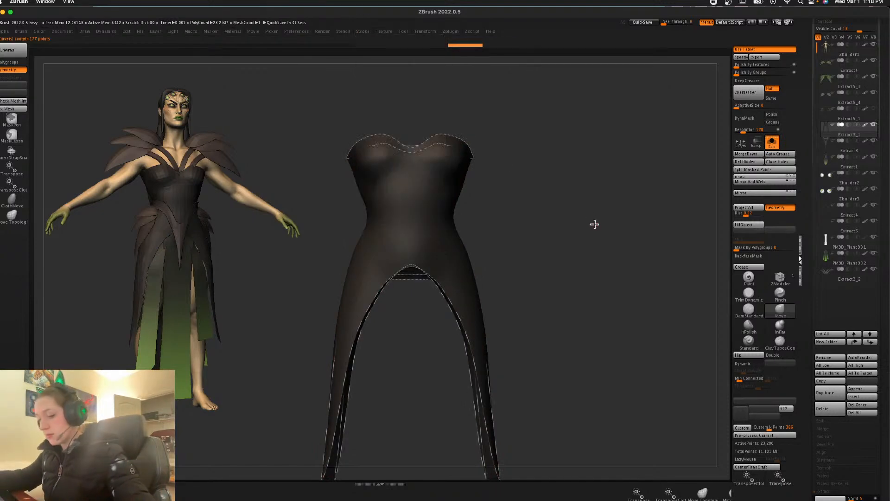
{"action": "left_click", "coordinate": [12, 150]}
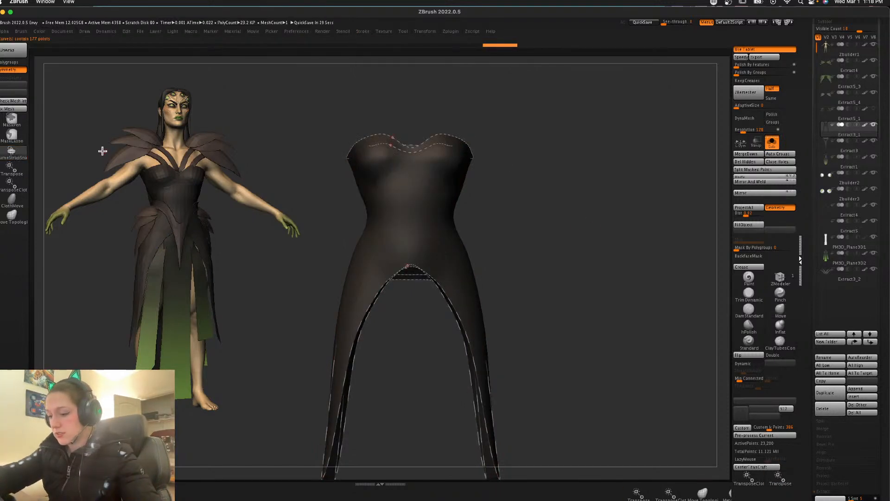
{"action": "left_click", "coordinate": [453, 148]}
{"action": "key", "text": "space"}
{"action": "left_click", "coordinate": [460, 318]}
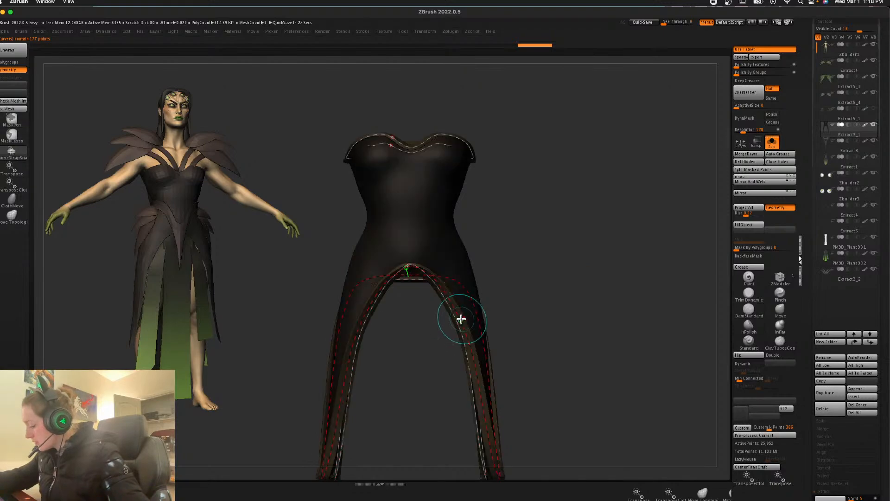
{"action": "key", "text": "shift+f"}
{"action": "left_click", "coordinate": [460, 330]}
{"action": "mouse_move", "coordinate": [598, 291]}
{"action": "left_mouse_down"}
{"action": "mouse_move", "coordinate": [576, 288]}
{"action": "mouse_move", "coordinate": [603, 278]}
{"action": "left_mouse_up"}
Step: Show the full character and split the masked bodice from its new trim into a separate subtool
{"action": "left_click", "coordinate": [772, 143]}
{"action": "key", "text": "shift+f"}
{"action": "left_click_drag", "start_coordinate": [605, 355], "coordinate": [597, 378], "text": "alt"}
{"action": "left_click", "coordinate": [757, 171]}
{"action": "key", "text": "shift+f"}
{"action": "key", "text": "shift+f"}
{"action": "left_click", "coordinate": [778, 311]}
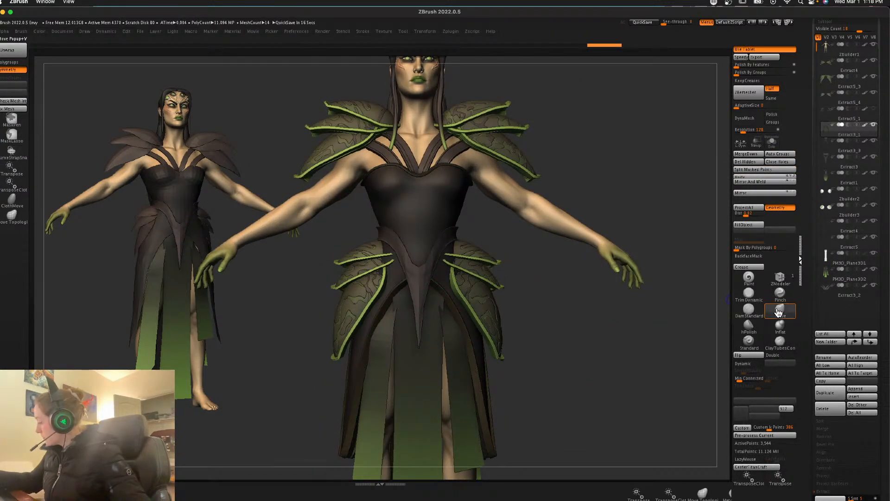
Step: Select the layered hip armor and move it about 0.0256 inward, closer to the waist
{"action": "left_click", "coordinate": [425, 213], "text": "alt"}
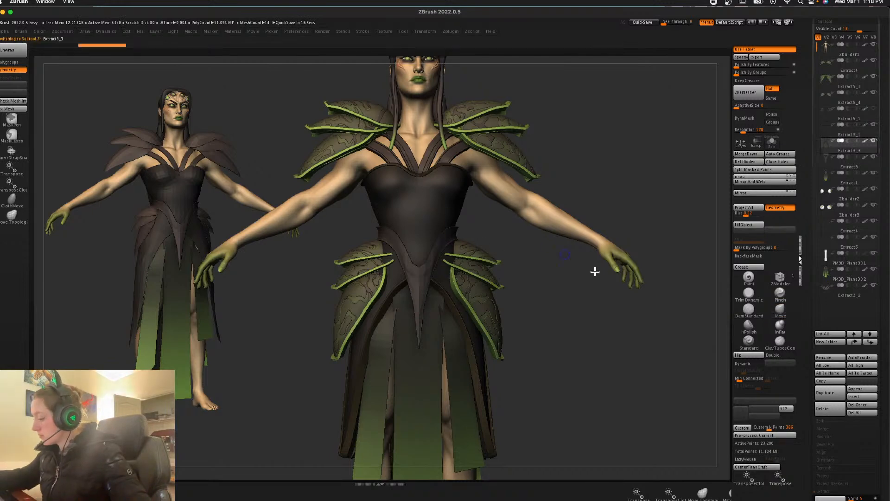
{"action": "left_click", "coordinate": [750, 313]}
{"action": "left_click", "coordinate": [430, 265], "text": "alt"}
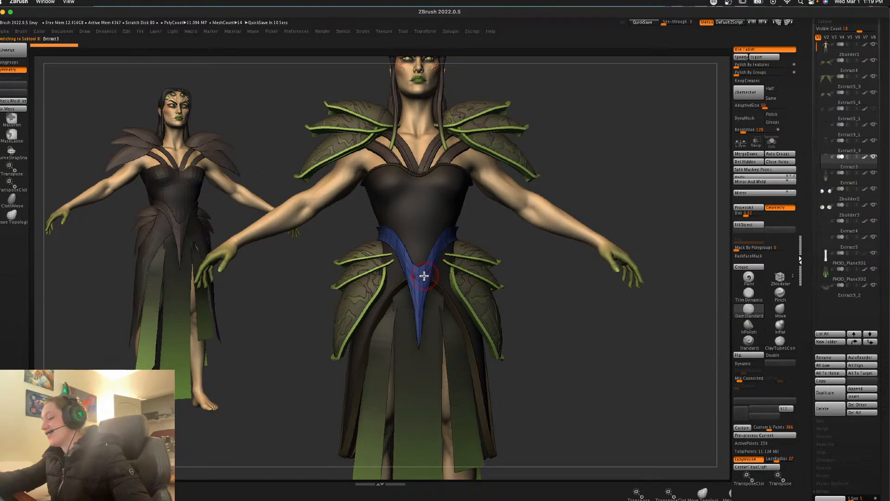
{"action": "left_click", "coordinate": [458, 284], "text": "alt"}
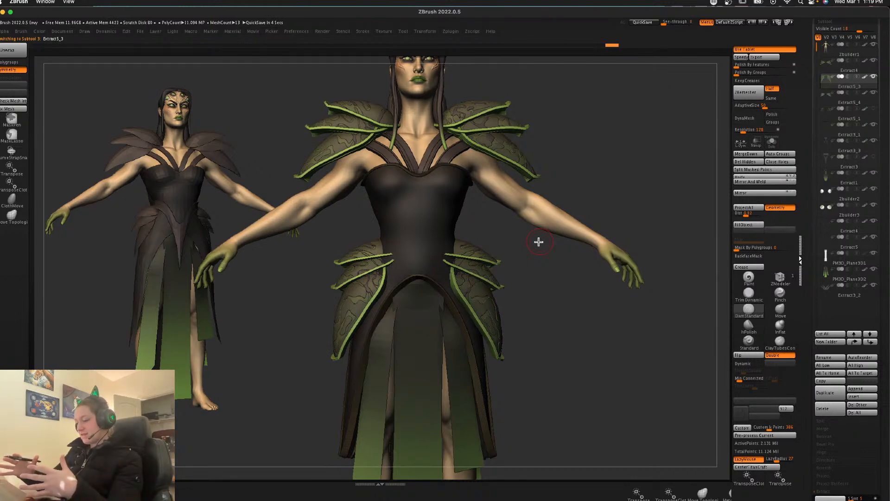
{"action": "key", "text": "w"}
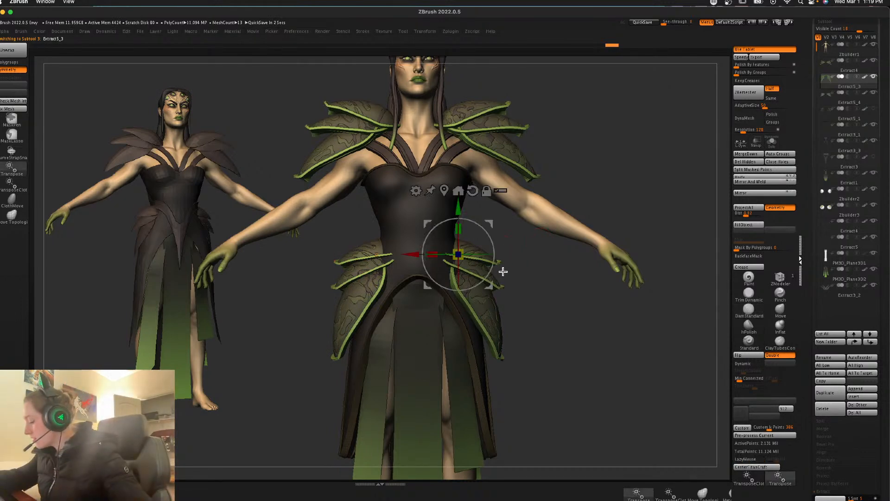
{"action": "left_click_drag", "start_coordinate": [414, 253], "coordinate": [405, 252]}
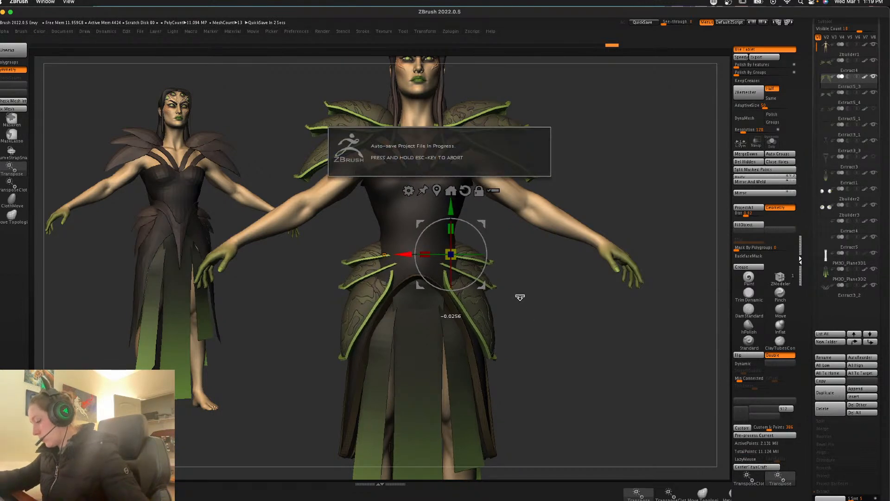
{"action": "key", "text": "q"}
{"action": "right_click", "coordinate": [521, 289]}
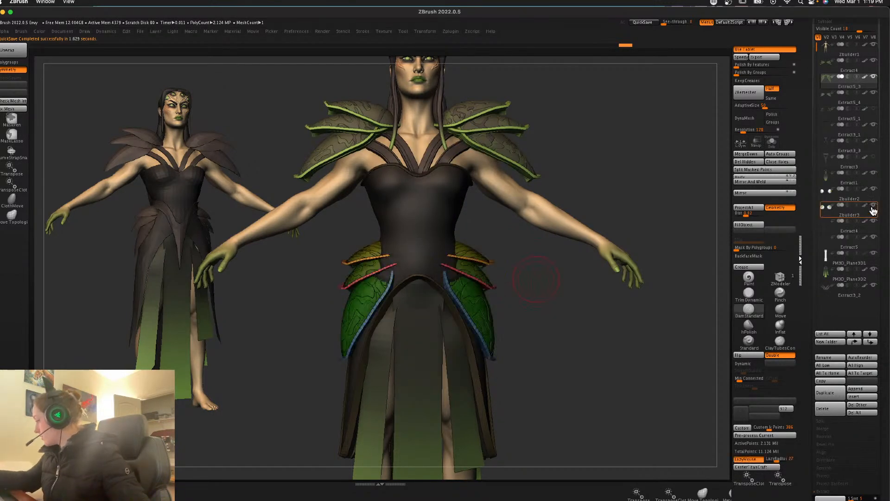
Step: Duplicate the pointed front waist piece and stretch it vertically to form a longer second layer
{"action": "left_click", "coordinate": [422, 268], "text": "alt"}
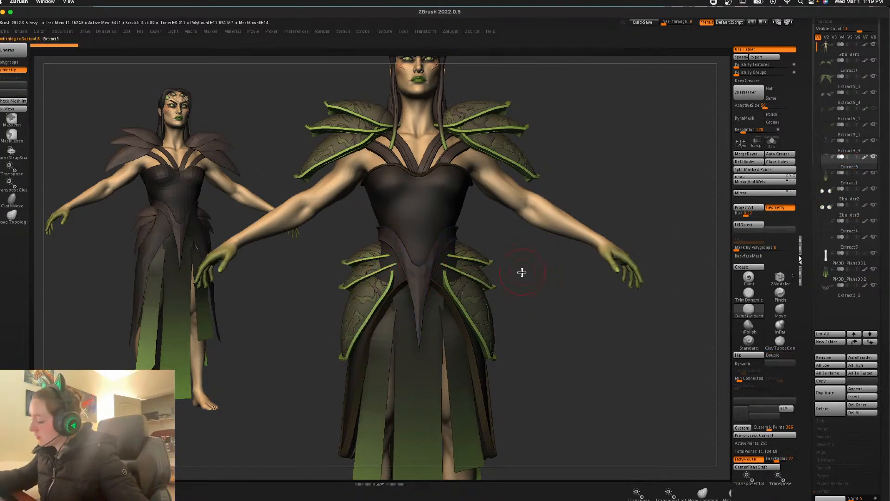
{"action": "key", "text": "w"}
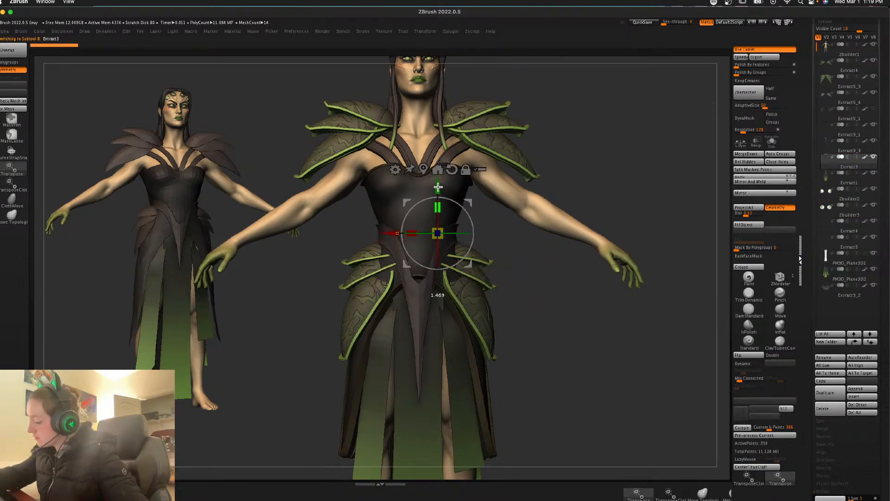
{"action": "left_click_drag", "start_coordinate": [438, 198], "coordinate": [437, 208]}
{"action": "key", "text": "q"}
{"action": "key", "text": "ctrl+shift+d"}
{"action": "key", "text": "w"}
{"action": "key", "text": "q"}
{"action": "right_click", "coordinate": [492, 307]}
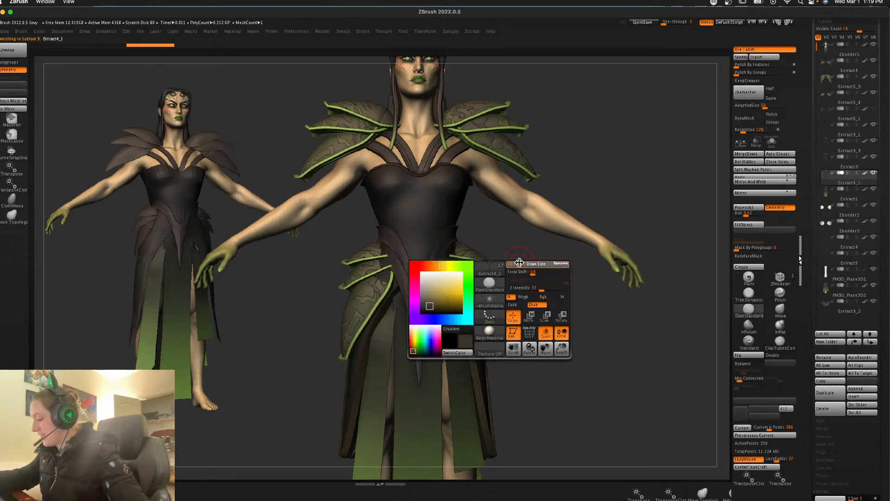
Step: Reshape the longer waist layer with the Move brush so it wraps the hips beneath the original piece
{"action": "left_click", "coordinate": [781, 309]}
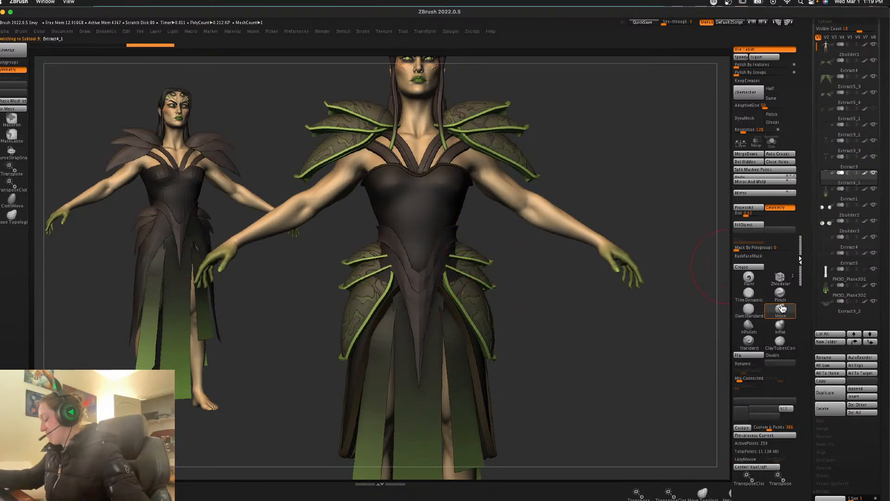
{"action": "left_click_drag", "start_coordinate": [451, 258], "coordinate": [459, 258]}
{"action": "right_click", "coordinate": [422, 302]}
{"action": "left_click_drag", "start_coordinate": [427, 288], "coordinate": [424, 272]}
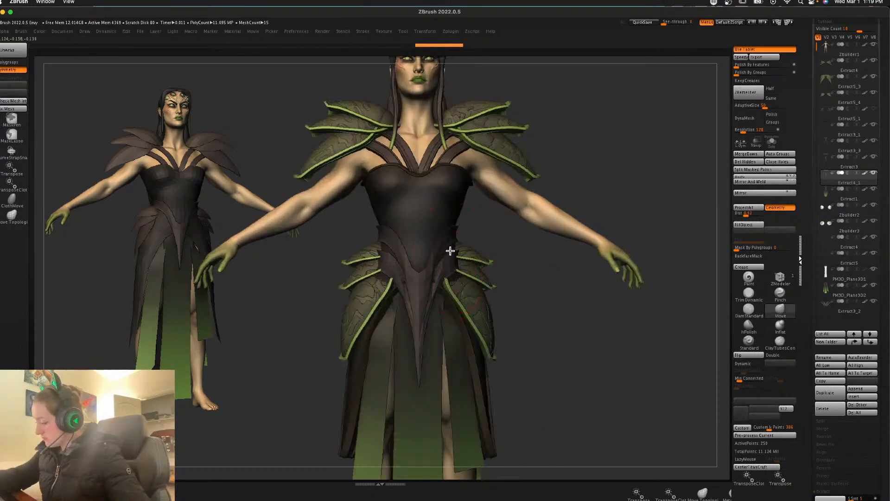
Step: Turn on double-sided display for the two layered waist pieces
{"action": "left_click", "coordinate": [427, 282], "text": "alt"}
{"action": "left_click", "coordinate": [780, 355]}
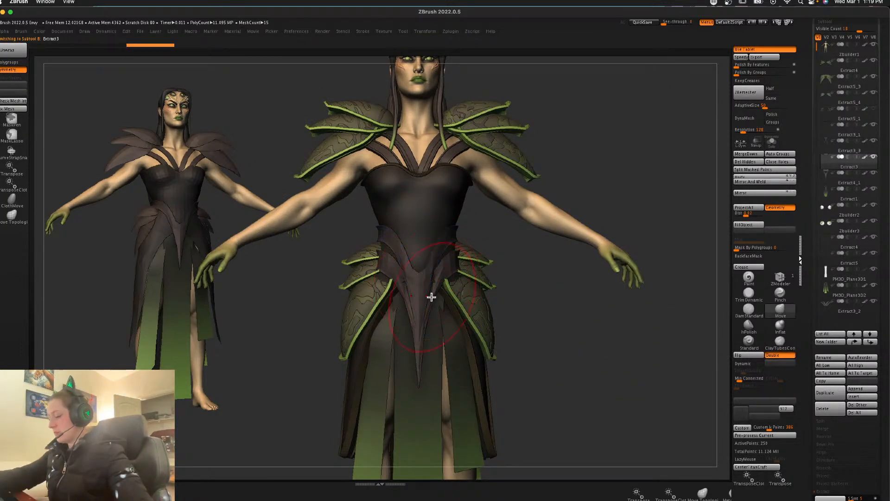
{"action": "left_click", "coordinate": [441, 276], "text": "alt"}
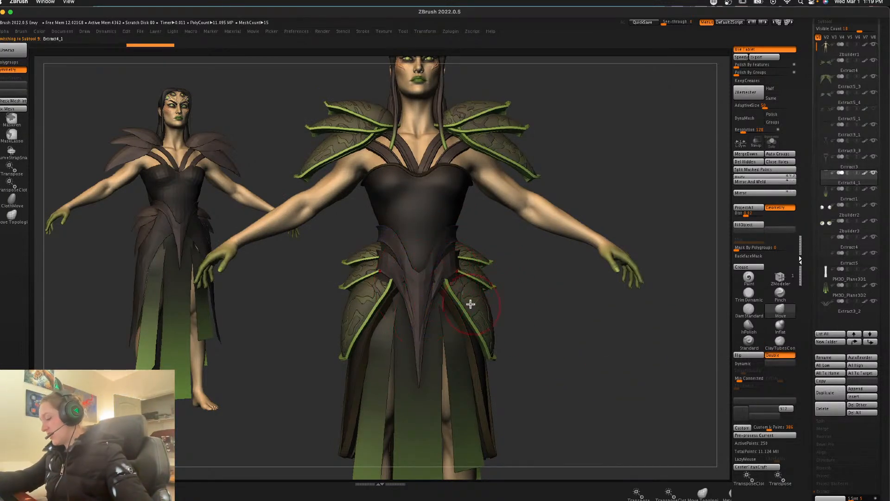
Step: Select the bodice, set the Standard brush's LazyRadius to 15 and subdivide the bodice to level 2
{"action": "left_click", "coordinate": [424, 224], "text": "alt"}
{"action": "left_click_drag", "start_coordinate": [532, 296], "coordinate": [559, 412], "text": "alt"}
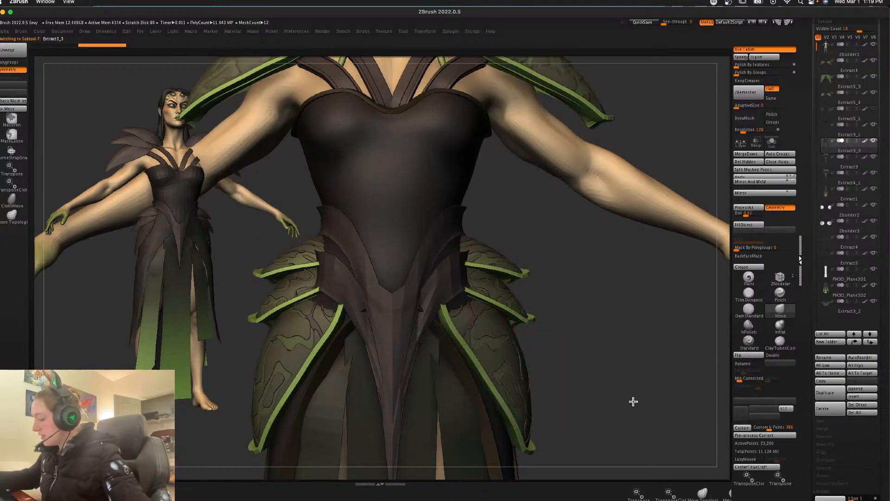
{"action": "left_click_drag", "start_coordinate": [600, 257], "coordinate": [633, 402], "text": "alt"}
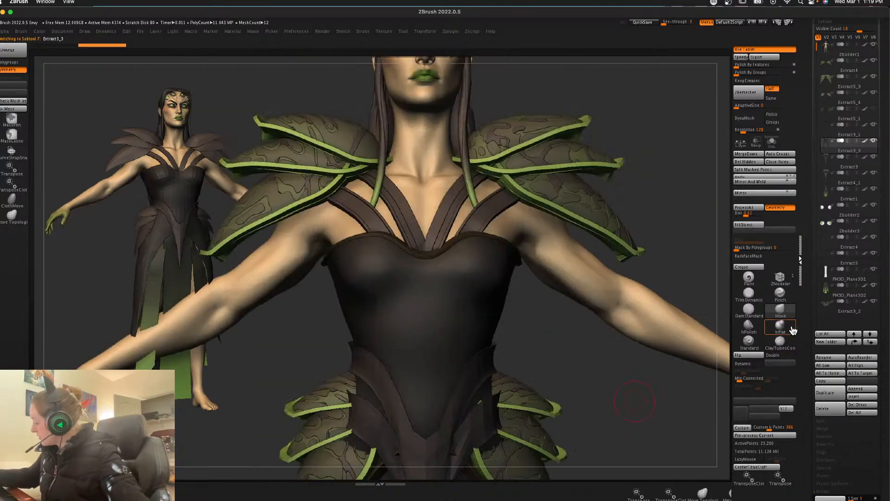
{"action": "left_click", "coordinate": [754, 345]}
{"action": "left_click_drag", "start_coordinate": [772, 459], "coordinate": [775, 456]}
{"action": "left_click_drag", "start_coordinate": [470, 315], "coordinate": [511, 310]}
{"action": "key", "text": "space"}
{"action": "key", "text": "ctrl+z"}
{"action": "key", "text": "ctrl+d"}
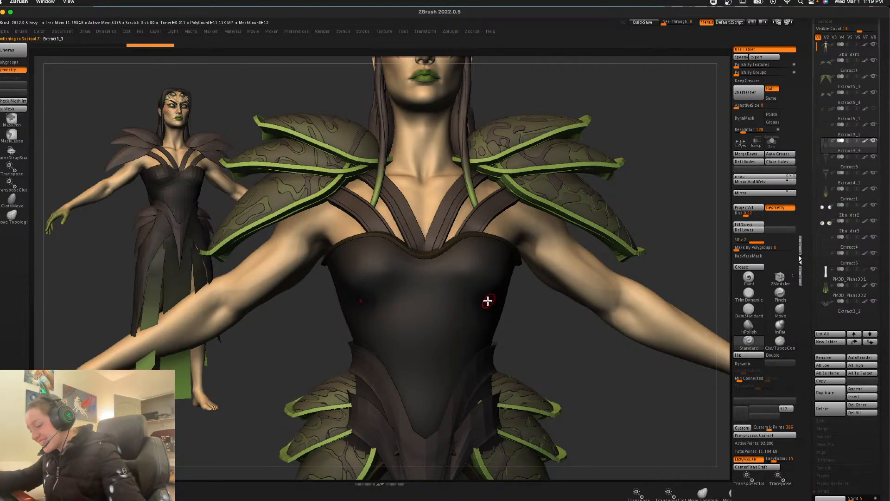
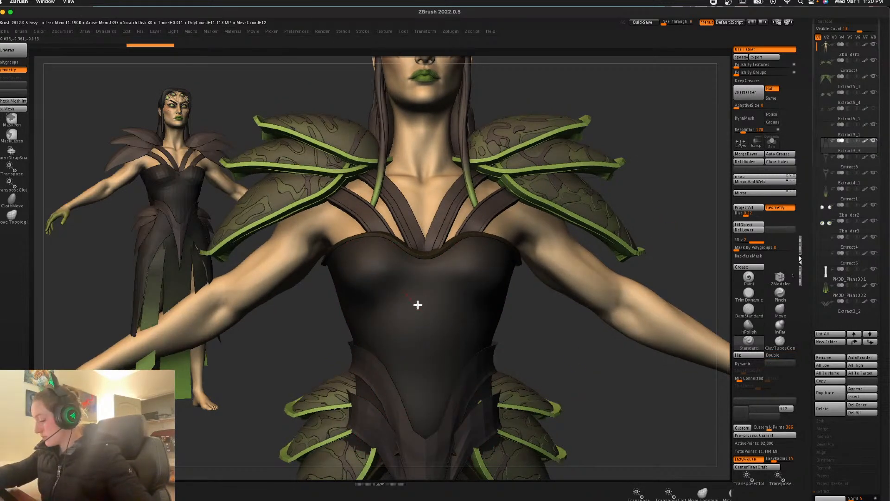
Step: Subdivide the bodice to level 3 and isolate it, undoing the test stroke across the chest
{"action": "left_click_drag", "start_coordinate": [560, 342], "coordinate": [563, 346]}
{"action": "key", "text": "ctrl+d"}
{"action": "left_click_drag", "start_coordinate": [411, 282], "coordinate": [439, 278]}
{"action": "left_click_drag", "start_coordinate": [612, 341], "coordinate": [619, 353], "text": "shift"}
{"action": "left_click", "coordinate": [773, 146]}
{"action": "mouse_move", "coordinate": [664, 227]}
{"action": "left_mouse_down", "text": "alt"}
{"action": "mouse_move", "coordinate": [655, 273]}
{"action": "mouse_move", "coordinate": [570, 211]}
{"action": "mouse_move", "coordinate": [608, 195]}
{"action": "mouse_move", "coordinate": [636, 203]}
{"action": "mouse_move", "coordinate": [592, 231]}
{"action": "left_mouse_up", "text": "alt"}
{"action": "key", "text": "ctrl+z"}
{"action": "key", "text": "ctrl+shift+z"}
{"action": "key", "text": "ctrl+z"}
Step: Sculpt several parallel fabric folds stretching across the chest between and below the busts with the Standard brush
{"action": "left_click_drag", "start_coordinate": [404, 213], "coordinate": [482, 291]}
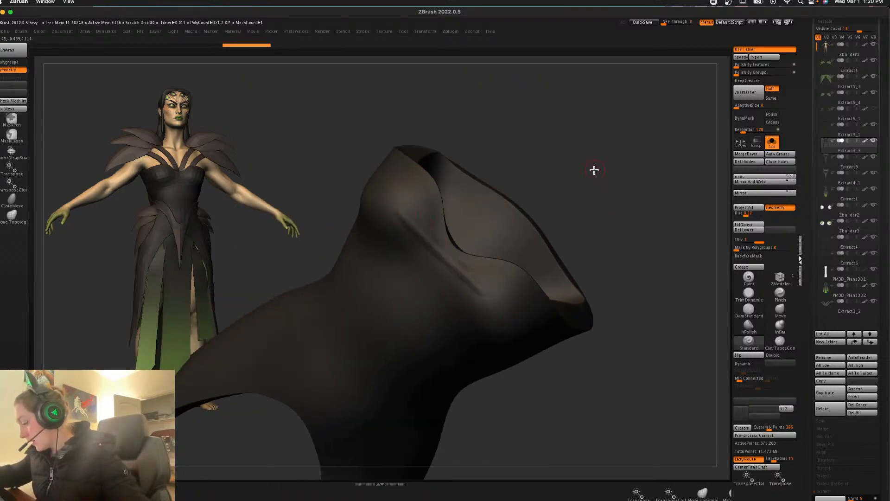
{"action": "left_click_drag", "start_coordinate": [594, 172], "coordinate": [558, 187]}
{"action": "key", "text": "ctrl+z"}
{"action": "mouse_move", "coordinate": [411, 220]}
{"action": "left_mouse_down"}
{"action": "mouse_move", "coordinate": [482, 296]}
{"action": "mouse_move", "coordinate": [476, 289]}
{"action": "mouse_move", "coordinate": [478, 304]}
{"action": "left_mouse_up"}
{"action": "left_click_drag", "start_coordinate": [442, 274], "coordinate": [472, 302]}
{"action": "left_click_drag", "start_coordinate": [358, 206], "coordinate": [473, 308]}
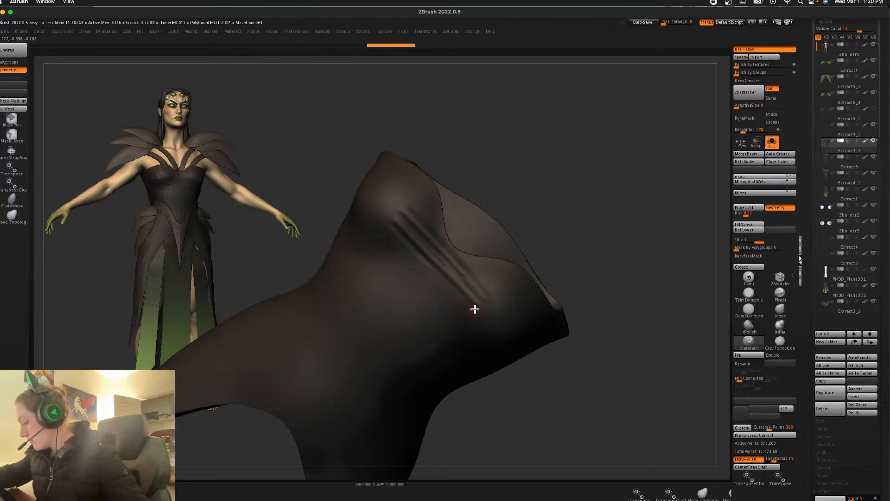
{"action": "left_click_drag", "start_coordinate": [360, 198], "coordinate": [474, 308]}
{"action": "left_click_drag", "start_coordinate": [347, 199], "coordinate": [473, 312]}
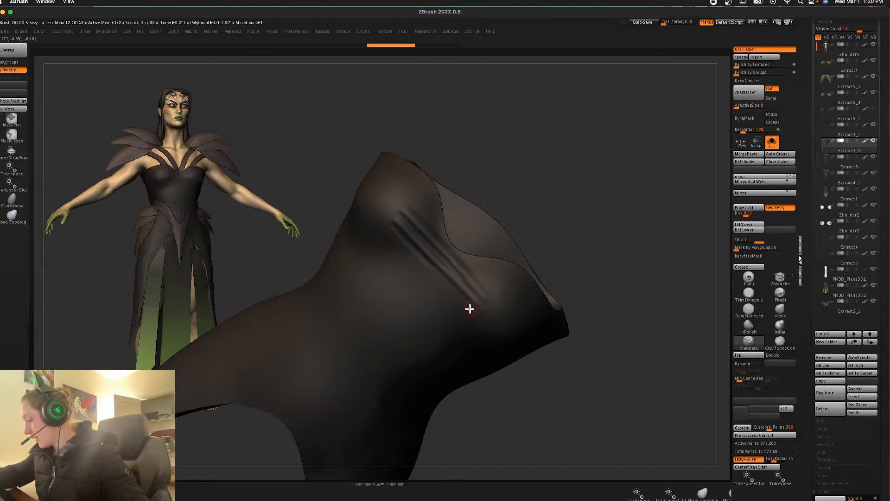
{"action": "mouse_move", "coordinate": [398, 236]}
{"action": "left_mouse_down"}
{"action": "mouse_move", "coordinate": [454, 290]}
{"action": "mouse_move", "coordinate": [425, 268]}
{"action": "left_mouse_up"}
Step: Sculpt diagonal fabric folds on the side of the bodice, running from under the arm to below the bust
{"action": "mouse_move", "coordinate": [638, 298]}
{"action": "left_mouse_down"}
{"action": "mouse_move", "coordinate": [653, 290]}
{"action": "mouse_move", "coordinate": [625, 275]}
{"action": "left_mouse_up"}
{"action": "right_click", "coordinate": [636, 278]}
{"action": "mouse_move", "coordinate": [389, 266]}
{"action": "left_mouse_down"}
{"action": "mouse_move", "coordinate": [406, 269]}
{"action": "mouse_move", "coordinate": [436, 302]}
{"action": "left_mouse_up"}
{"action": "mouse_move", "coordinate": [620, 304]}
{"action": "left_mouse_down"}
{"action": "mouse_move", "coordinate": [647, 312]}
{"action": "mouse_move", "coordinate": [646, 298]}
{"action": "mouse_move", "coordinate": [652, 327]}
{"action": "mouse_move", "coordinate": [621, 337]}
{"action": "mouse_move", "coordinate": [689, 361]}
{"action": "left_mouse_up"}
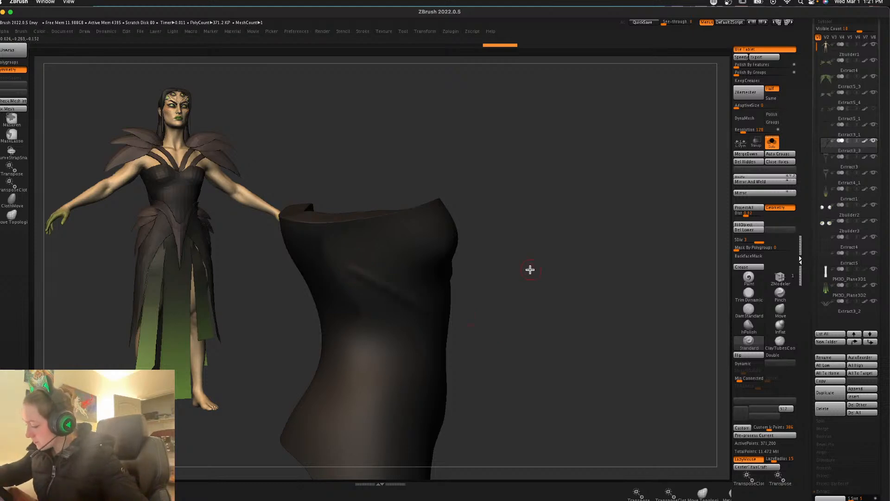
{"action": "left_click_drag", "start_coordinate": [530, 269], "coordinate": [552, 223]}
{"action": "key", "text": "super+z"}
{"action": "left_click_drag", "start_coordinate": [368, 261], "coordinate": [447, 310]}
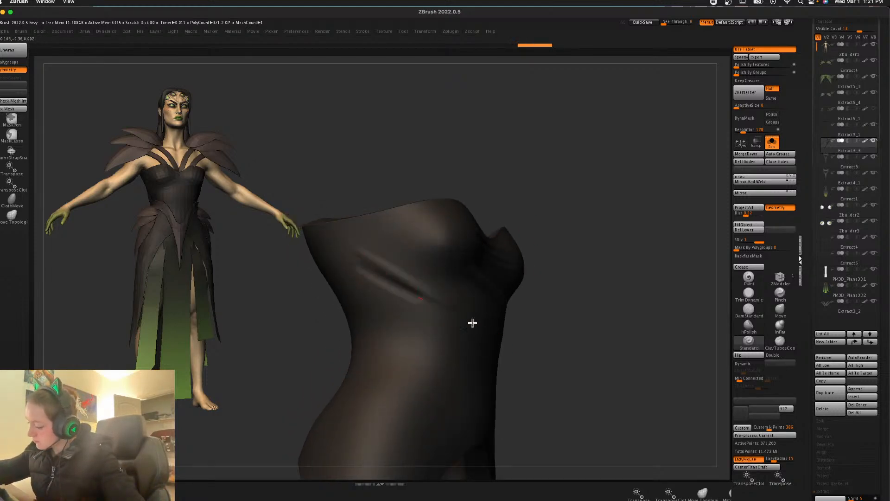
{"action": "left_click_drag", "start_coordinate": [363, 252], "coordinate": [462, 271]}
Step: Add nearly horizontal folds along the side of the bust, smooth them lightly and compare the bodice with the full outfit
{"action": "left_click_drag", "start_coordinate": [348, 235], "coordinate": [441, 243]}
{"action": "key", "text": "super+z"}
{"action": "left_click_drag", "start_coordinate": [341, 233], "coordinate": [449, 228]}
{"action": "left_click_drag", "start_coordinate": [343, 232], "coordinate": [447, 227]}
{"action": "left_click_drag", "start_coordinate": [629, 257], "coordinate": [650, 258]}
{"action": "key", "text": "l"}
{"action": "left_click_drag", "start_coordinate": [399, 326], "coordinate": [402, 328], "text": "shift"}
{"action": "mouse_move", "coordinate": [623, 303]}
{"action": "left_mouse_down", "text": "alt"}
{"action": "mouse_move", "coordinate": [574, 220]}
{"action": "mouse_move", "coordinate": [604, 276]}
{"action": "mouse_move", "coordinate": [602, 269]}
{"action": "mouse_move", "coordinate": [651, 314]}
{"action": "left_mouse_up", "text": "alt"}
{"action": "left_click", "coordinate": [771, 149]}
{"action": "left_click", "coordinate": [771, 148]}
Step: Sculpt slanted fabric folds across the front of the waist, undoing and redrawing unsatisfactory strokes
{"action": "left_click_drag", "start_coordinate": [376, 246], "coordinate": [490, 269]}
{"action": "key", "text": "space"}
{"action": "key", "text": "super+z"}
{"action": "left_click_drag", "start_coordinate": [364, 241], "coordinate": [499, 281]}
{"action": "key", "text": "space"}
{"action": "left_click_drag", "start_coordinate": [382, 256], "coordinate": [469, 272]}
{"action": "key", "text": "space"}
{"action": "key", "text": "super+z"}
{"action": "left_click_drag", "start_coordinate": [380, 258], "coordinate": [479, 291]}
{"action": "key", "text": "space"}
{"action": "left_click_drag", "start_coordinate": [369, 274], "coordinate": [487, 310]}
{"action": "left_click_drag", "start_coordinate": [369, 297], "coordinate": [486, 321]}
{"action": "key", "text": "super+z"}
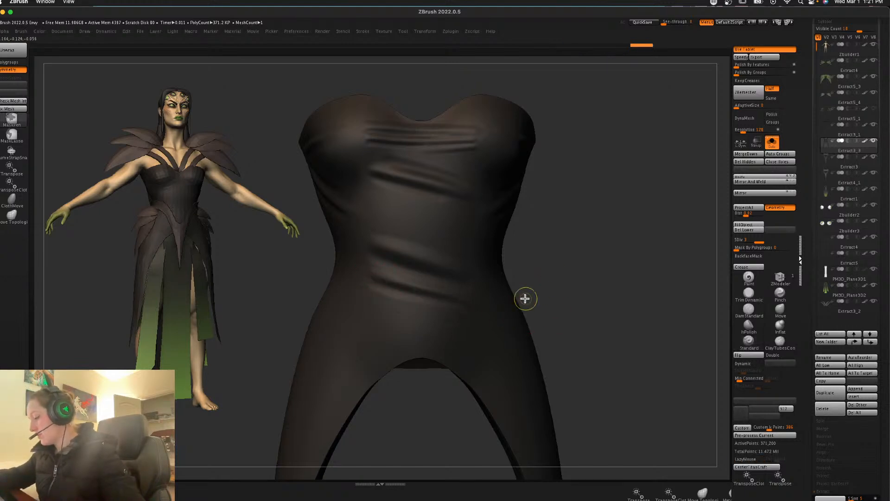
Step: Sculpt horizontal fabric folds across the upper back of the bodice and undo the last stroke
{"action": "left_click_drag", "start_coordinate": [616, 267], "coordinate": [675, 314]}
{"action": "mouse_move", "coordinate": [340, 207]}
{"action": "left_mouse_down"}
{"action": "mouse_move", "coordinate": [481, 213]}
{"action": "mouse_move", "coordinate": [439, 234]}
{"action": "mouse_move", "coordinate": [459, 233]}
{"action": "left_mouse_up"}
{"action": "right_click", "coordinate": [433, 237]}
{"action": "left_click_drag", "start_coordinate": [364, 241], "coordinate": [409, 243]}
{"action": "left_click_drag", "start_coordinate": [366, 263], "coordinate": [475, 279]}
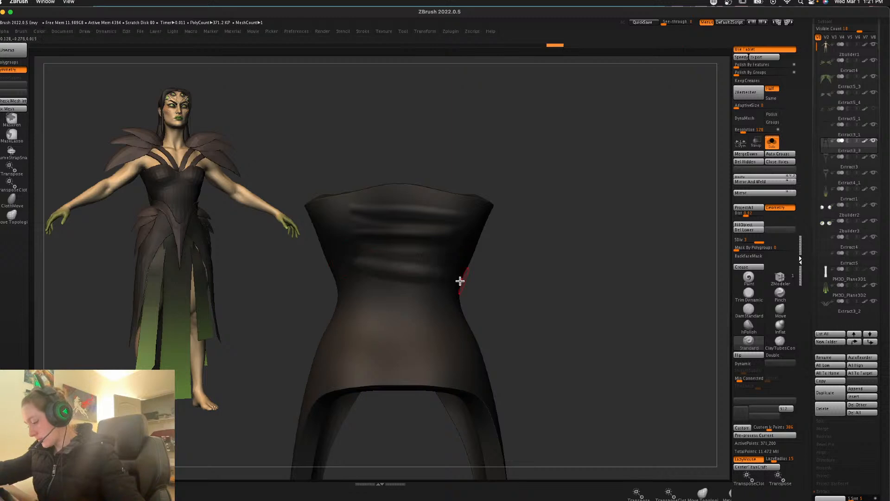
{"action": "key", "text": "ctrl+z"}
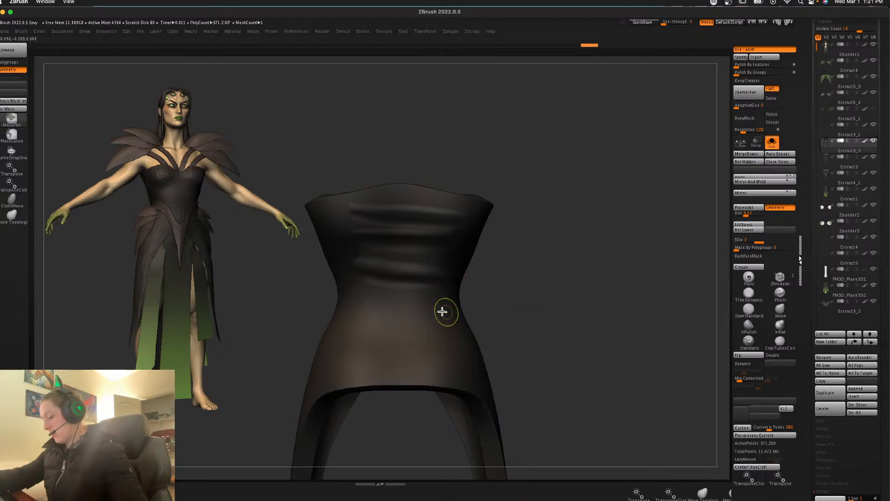
Step: Sculpt a slanted fabric fold across the lower back of the bodice, redrawing it once, and compare it with the full outfit
{"action": "left_click_drag", "start_coordinate": [349, 281], "coordinate": [443, 306]}
{"action": "key", "text": "ctrl+z"}
{"action": "left_click_drag", "start_coordinate": [349, 280], "coordinate": [440, 306]}
{"action": "mouse_move", "coordinate": [602, 273]}
{"action": "left_mouse_down"}
{"action": "mouse_move", "coordinate": [610, 266]}
{"action": "mouse_move", "coordinate": [610, 296]}
{"action": "mouse_move", "coordinate": [564, 347]}
{"action": "mouse_move", "coordinate": [674, 171]}
{"action": "left_mouse_up"}
{"action": "left_click", "coordinate": [770, 145]}
{"action": "left_click_drag", "start_coordinate": [654, 220], "coordinate": [647, 262], "text": "alt"}
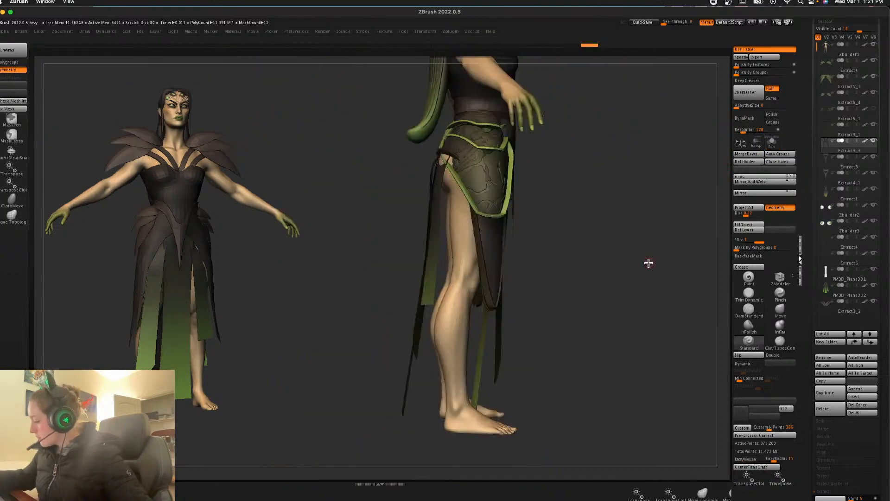
{"action": "left_click", "coordinate": [770, 144]}
{"action": "left_click_drag", "start_coordinate": [687, 211], "coordinate": [575, 269]}
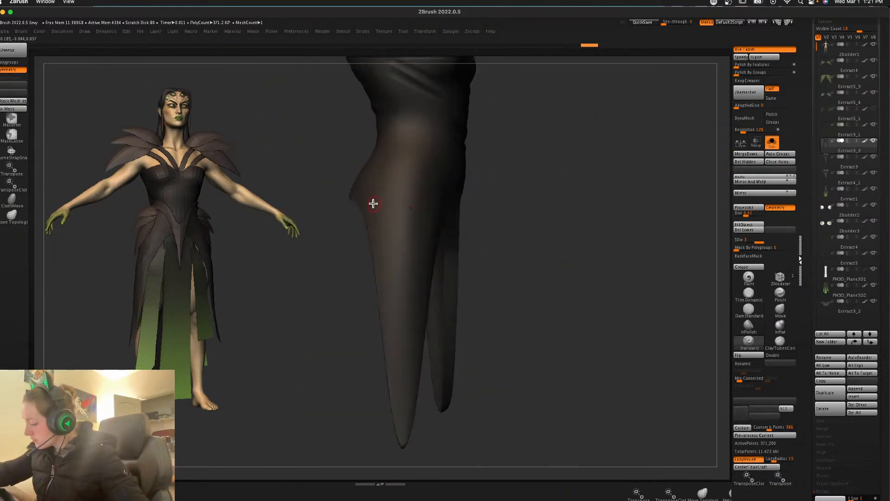
Step: Sculpt long vertical fabric folds down the side panel, from the hip to its pointed tip
{"action": "left_click_drag", "start_coordinate": [374, 210], "coordinate": [402, 467]}
{"action": "left_click_drag", "start_coordinate": [385, 221], "coordinate": [405, 429]}
{"action": "mouse_move", "coordinate": [397, 203]}
{"action": "left_mouse_down"}
{"action": "mouse_move", "coordinate": [406, 421]}
{"action": "mouse_move", "coordinate": [411, 314]}
{"action": "mouse_move", "coordinate": [408, 421]}
{"action": "left_mouse_up"}
{"action": "left_click_drag", "start_coordinate": [527, 306], "coordinate": [577, 302]}
{"action": "left_click_drag", "start_coordinate": [362, 199], "coordinate": [404, 422]}
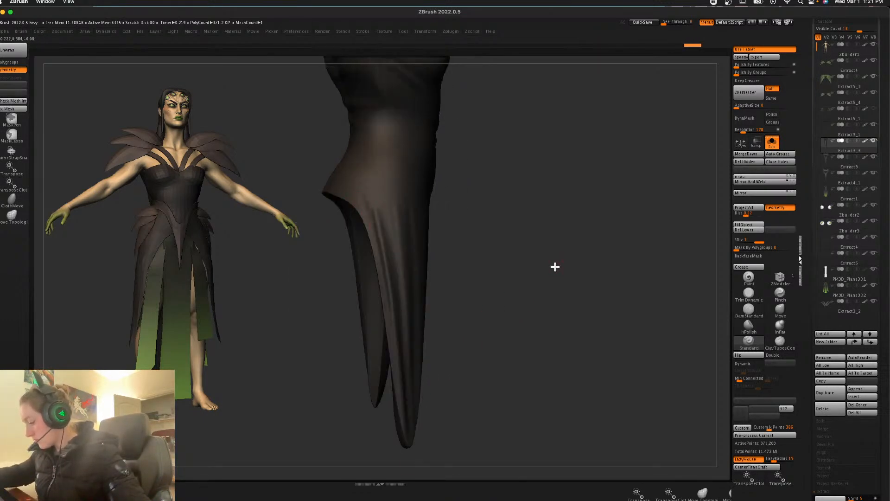
Step: Add a shorter vertical fold along the inner edge of the side panel and smooth the folds' upper ends at the hip
{"action": "left_click_drag", "start_coordinate": [556, 267], "coordinate": [503, 253]}
{"action": "left_click_drag", "start_coordinate": [418, 202], "coordinate": [410, 327]}
{"action": "left_click_drag", "start_coordinate": [578, 248], "coordinate": [602, 246]}
{"action": "left_click_drag", "start_coordinate": [411, 196], "coordinate": [424, 177], "text": "shift"}
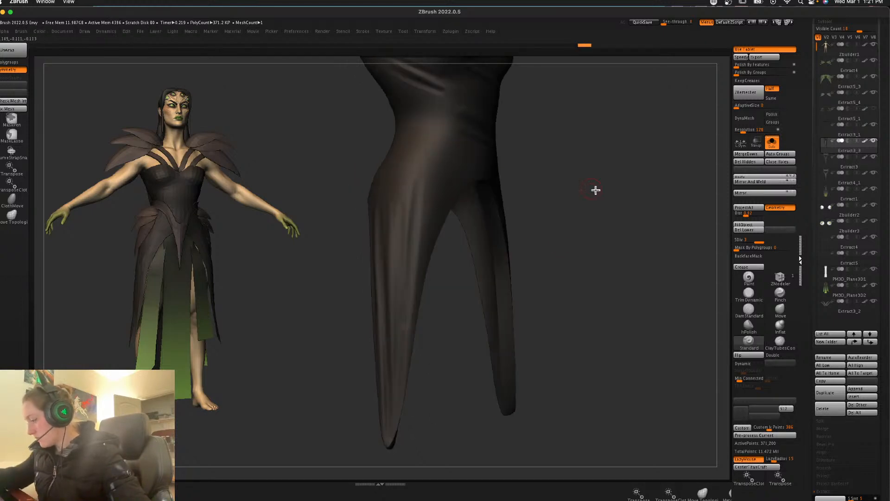
{"action": "left_click_drag", "start_coordinate": [558, 179], "coordinate": [645, 195]}
Step: Try a slanted fold across the lower front waist, undo it and smooth along the existing fold
{"action": "left_click_drag", "start_coordinate": [613, 155], "coordinate": [492, 286], "text": "alt"}
{"action": "key", "text": "space"}
{"action": "left_click_drag", "start_coordinate": [324, 280], "coordinate": [441, 302]}
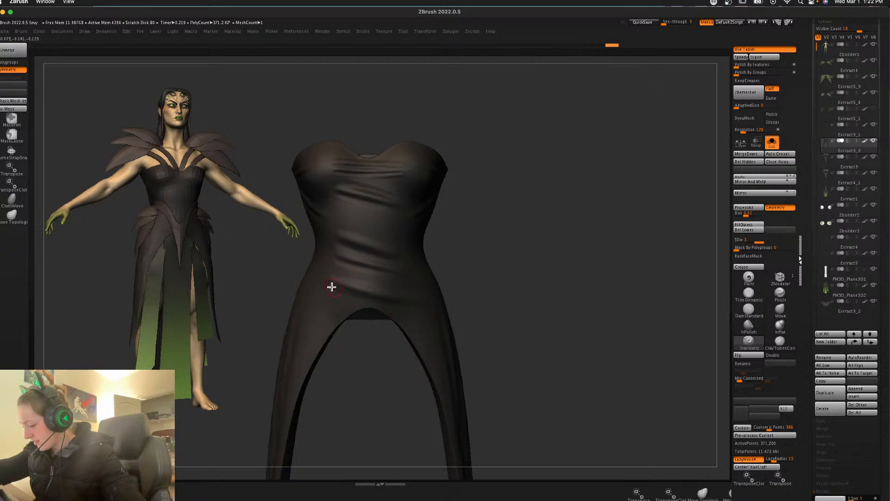
{"action": "key", "text": "ctrl+z"}
{"action": "key", "text": "ctrl+z"}
{"action": "left_click_drag", "start_coordinate": [329, 281], "coordinate": [435, 309], "text": "shift"}
Step: Adjust the brush's draw size and Z intensity and draw a thin crease along the lowest front waist fold, undoing unsatisfactory strokes
{"action": "left_click_drag", "start_coordinate": [565, 249], "coordinate": [564, 244], "text": "alt"}
{"action": "key", "text": "space"}
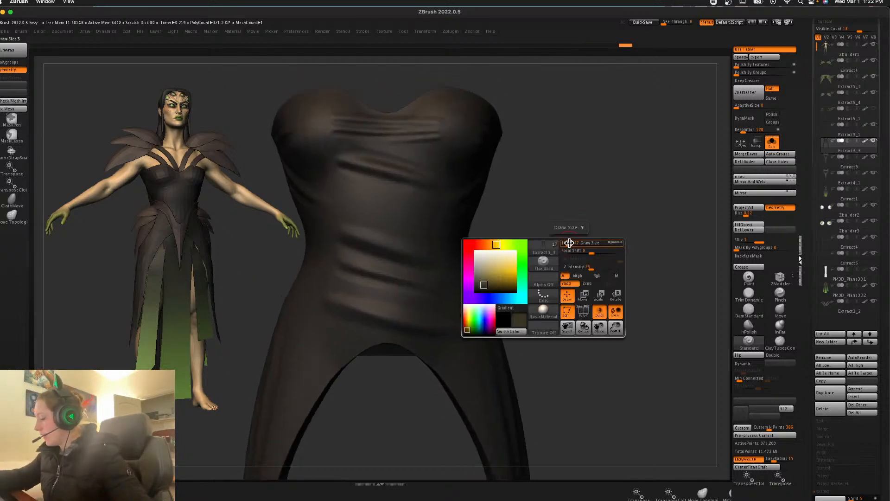
{"action": "left_click", "coordinate": [602, 267]}
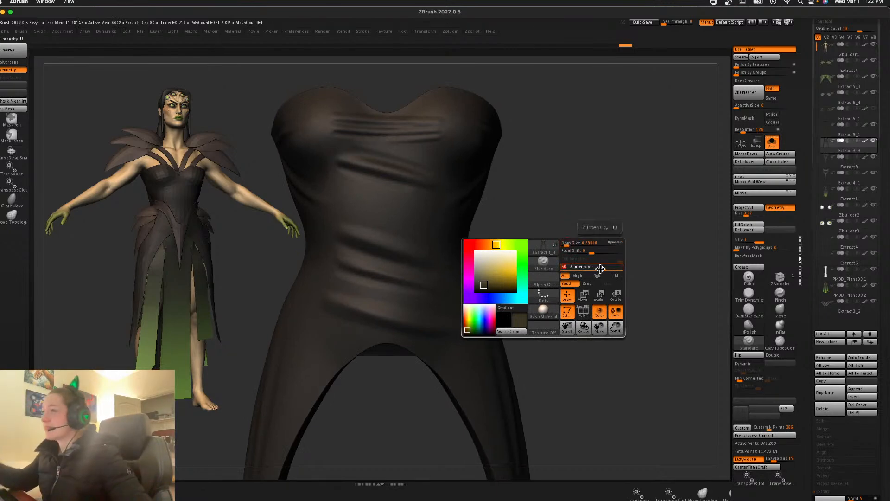
{"action": "key", "text": "Return"}
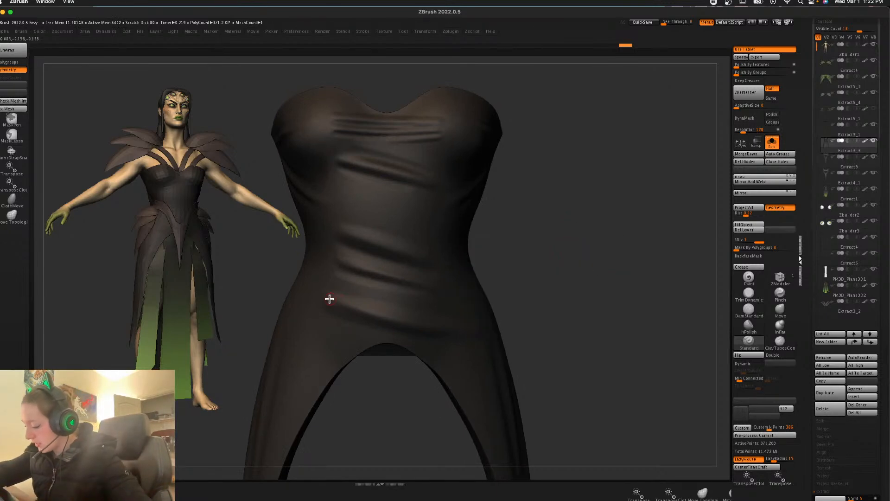
{"action": "left_click_drag", "start_coordinate": [366, 311], "coordinate": [399, 323]}
{"action": "key", "text": "super+z"}
{"action": "left_click_drag", "start_coordinate": [321, 295], "coordinate": [438, 328]}
{"action": "mouse_move", "coordinate": [555, 251]}
{"action": "left_mouse_down"}
{"action": "mouse_move", "coordinate": [606, 260]}
{"action": "mouse_move", "coordinate": [558, 257]}
{"action": "left_mouse_up"}
{"action": "key", "text": "super+z"}
{"action": "left_click_drag", "start_coordinate": [320, 295], "coordinate": [455, 339]}
{"action": "left_click_drag", "start_coordinate": [373, 311], "coordinate": [368, 318]}
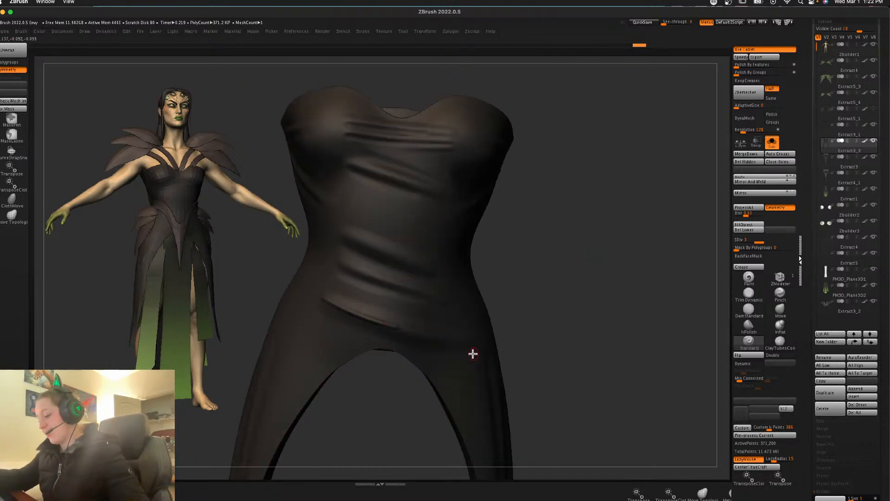
Step: Deepen the crease on the lowest front waist fold and add a parallel one just above, switching LazyMouse on and off as needed
{"action": "key", "text": "l"}
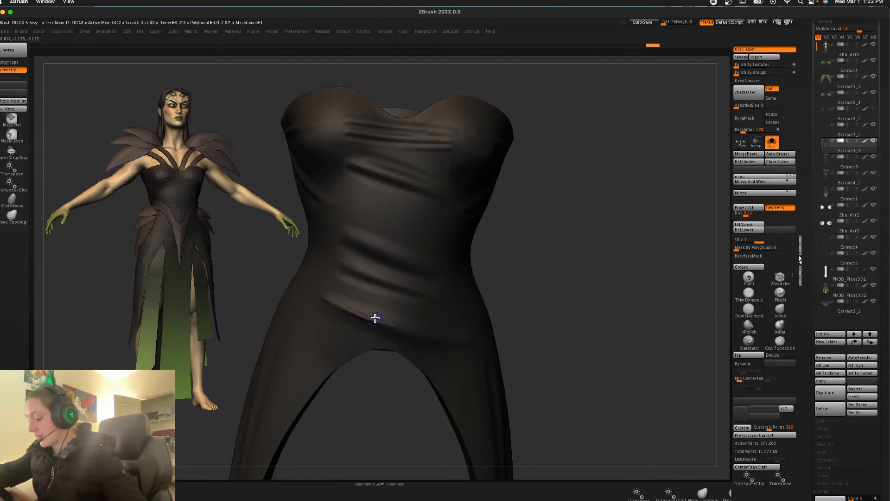
{"action": "key", "text": "l"}
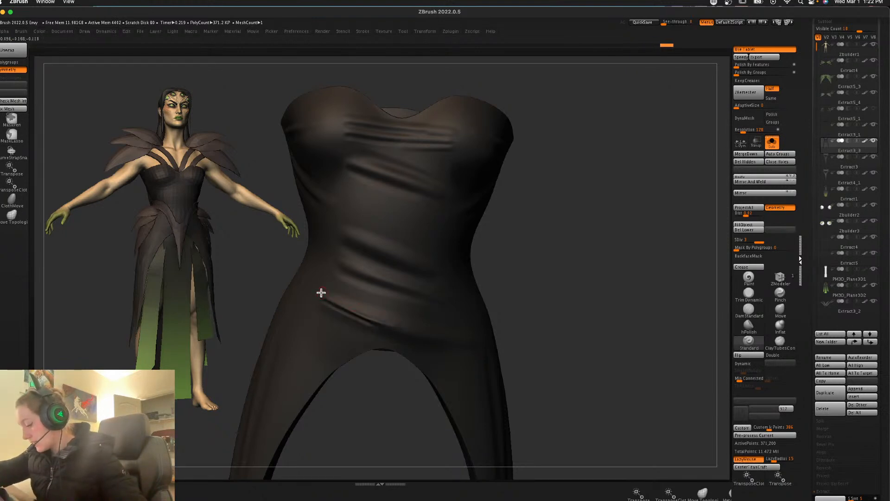
{"action": "left_click_drag", "start_coordinate": [321, 293], "coordinate": [389, 318]}
{"action": "key", "text": "l"}
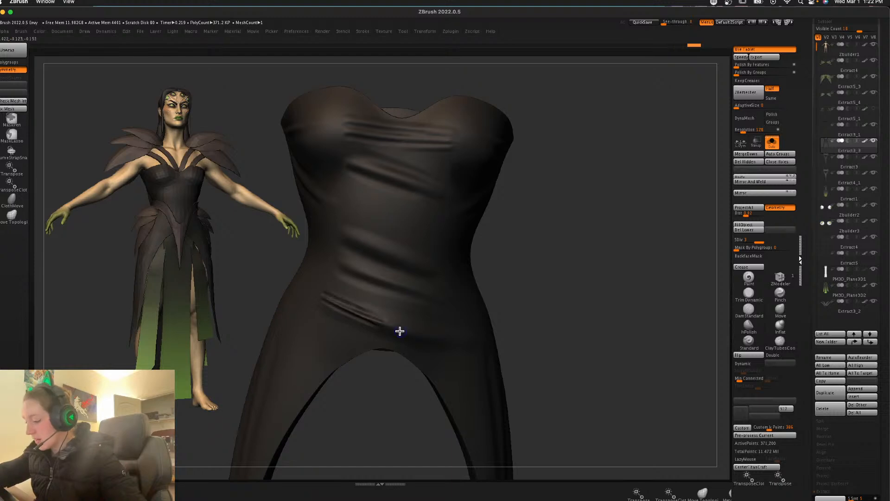
Step: Sharpen the slanted fold below the bust with a thin crease and soften the lowest waist creases
{"action": "key", "text": "l"}
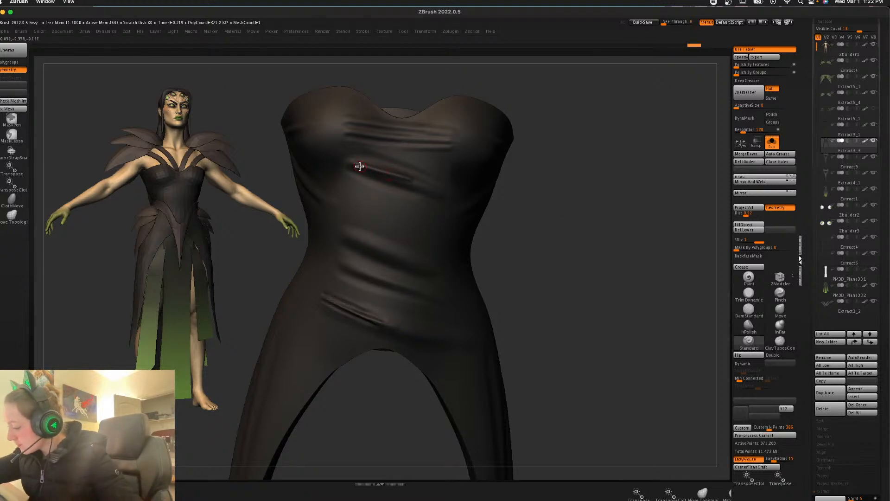
{"action": "key", "text": "space"}
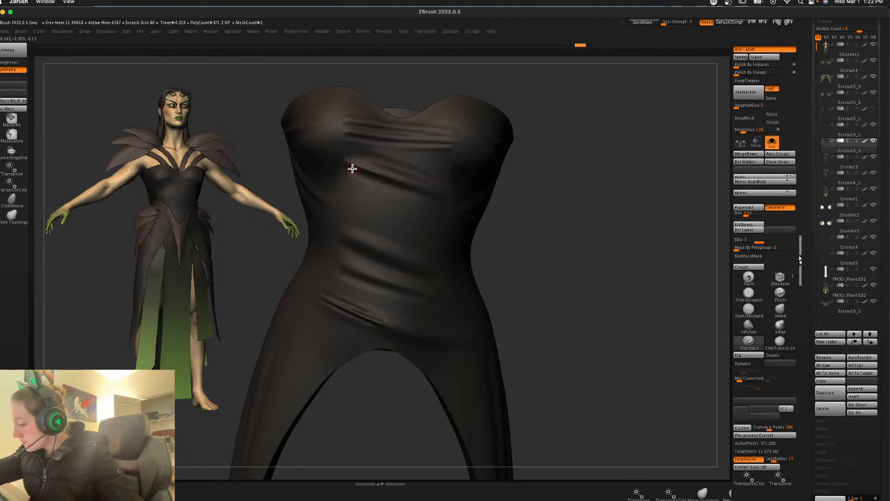
{"action": "left_click_drag", "start_coordinate": [349, 162], "coordinate": [434, 194]}
{"action": "left_click_drag", "start_coordinate": [535, 230], "coordinate": [532, 232], "text": "shift"}
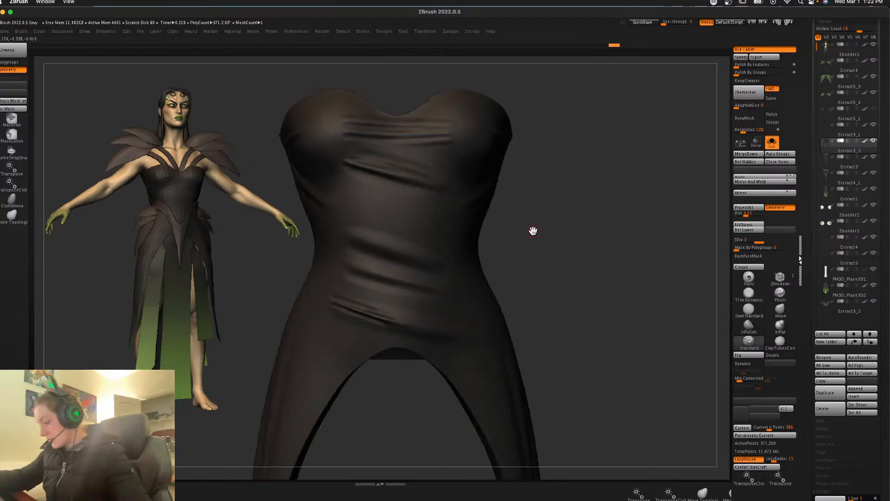
{"action": "left_click_drag", "start_coordinate": [393, 318], "coordinate": [319, 286], "text": "shift"}
{"action": "left_click_drag", "start_coordinate": [572, 258], "coordinate": [583, 280]}
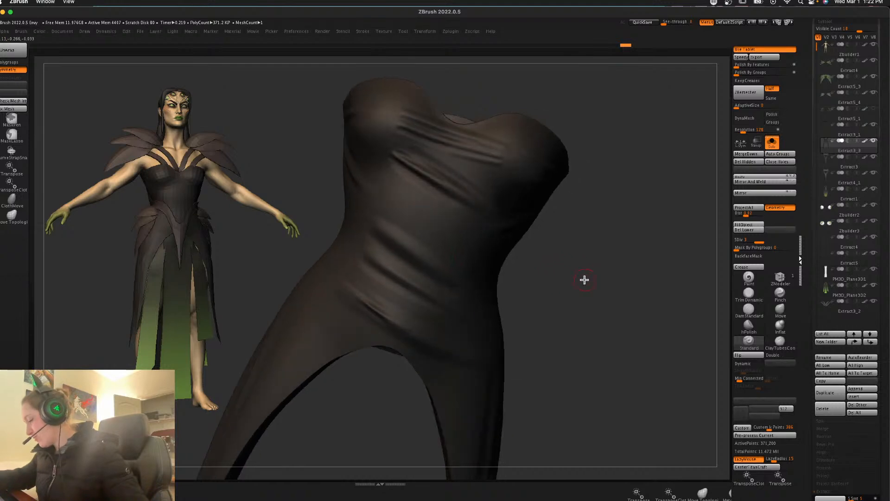
Step: Sharpen the middle front waist folds with thin slanted creases and smooth their ends
{"action": "key", "text": "space"}
{"action": "key", "text": "space"}
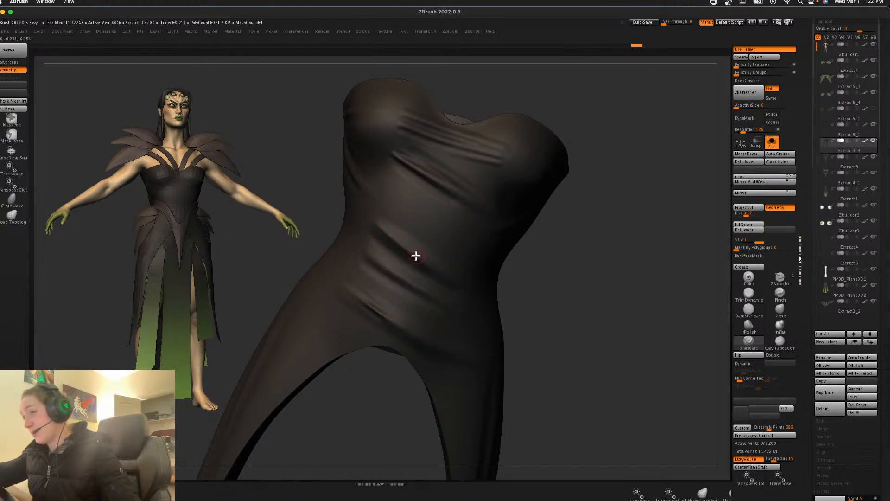
{"action": "mouse_move", "coordinate": [387, 228]}
{"action": "left_mouse_down"}
{"action": "mouse_move", "coordinate": [432, 262]}
{"action": "mouse_move", "coordinate": [611, 292]}
{"action": "mouse_move", "coordinate": [576, 300]}
{"action": "left_mouse_up"}
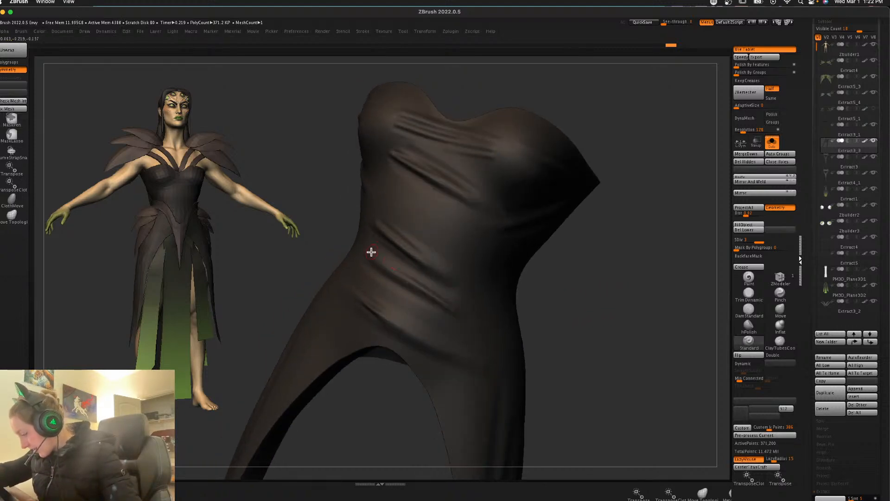
{"action": "mouse_move", "coordinate": [397, 284]}
{"action": "left_mouse_down"}
{"action": "mouse_move", "coordinate": [439, 294]}
{"action": "mouse_move", "coordinate": [462, 320]}
{"action": "left_mouse_up"}
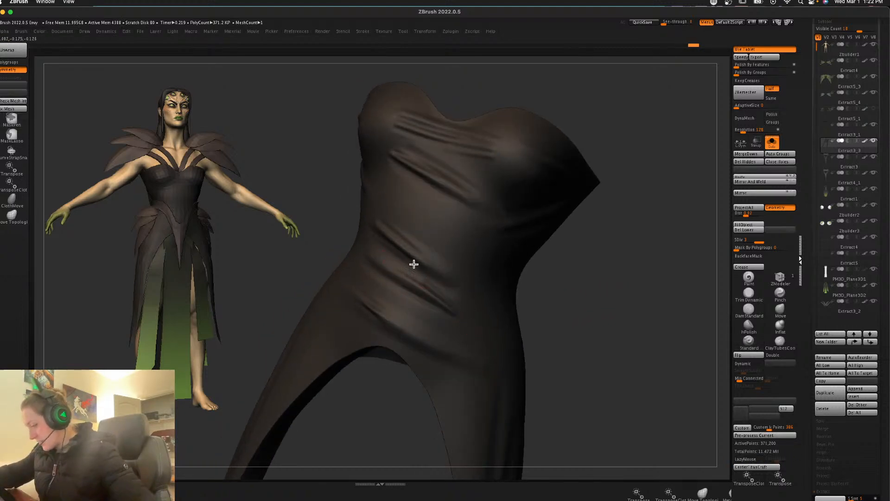
{"action": "left_click_drag", "start_coordinate": [618, 292], "coordinate": [622, 300], "text": "shift"}
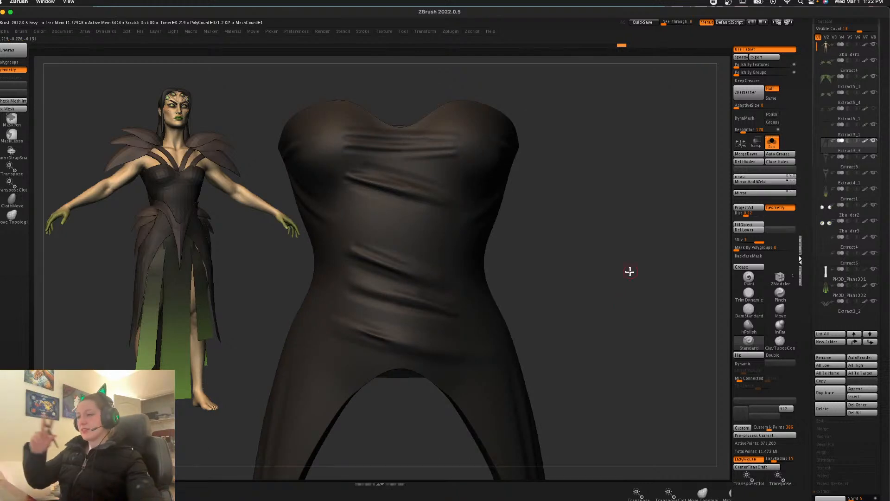
{"action": "mouse_move", "coordinate": [357, 246]}
{"action": "left_mouse_down", "text": "shift"}
{"action": "mouse_move", "coordinate": [348, 237]}
{"action": "mouse_move", "coordinate": [337, 242]}
{"action": "left_mouse_up", "text": "shift"}
{"action": "left_click_drag", "start_coordinate": [457, 280], "coordinate": [440, 276], "text": "shift"}
Step: Sharpen the diagonal folds on the bodice's side below the arm with thin creases
{"action": "right_click", "coordinate": [551, 266]}
{"action": "left_click_drag", "start_coordinate": [597, 240], "coordinate": [605, 248]}
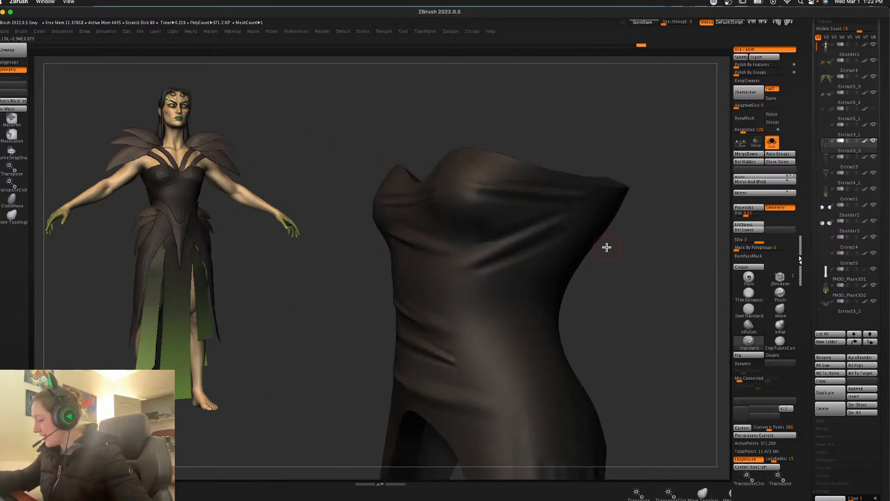
{"action": "right_click", "coordinate": [553, 227]}
{"action": "left_click_drag", "start_coordinate": [551, 223], "coordinate": [500, 240]}
{"action": "right_click", "coordinate": [553, 227]}
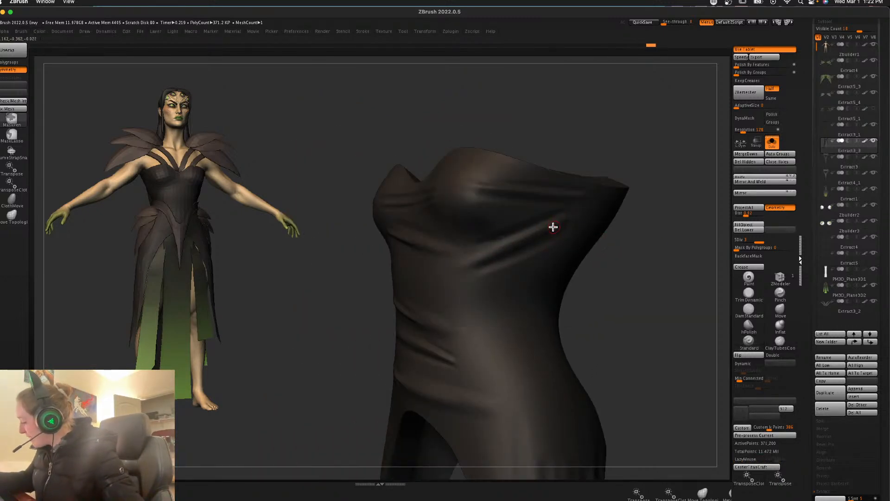
{"action": "mouse_move", "coordinate": [656, 239]}
{"action": "left_mouse_down"}
{"action": "mouse_move", "coordinate": [564, 244]}
{"action": "mouse_move", "coordinate": [485, 265]}
{"action": "left_mouse_up"}
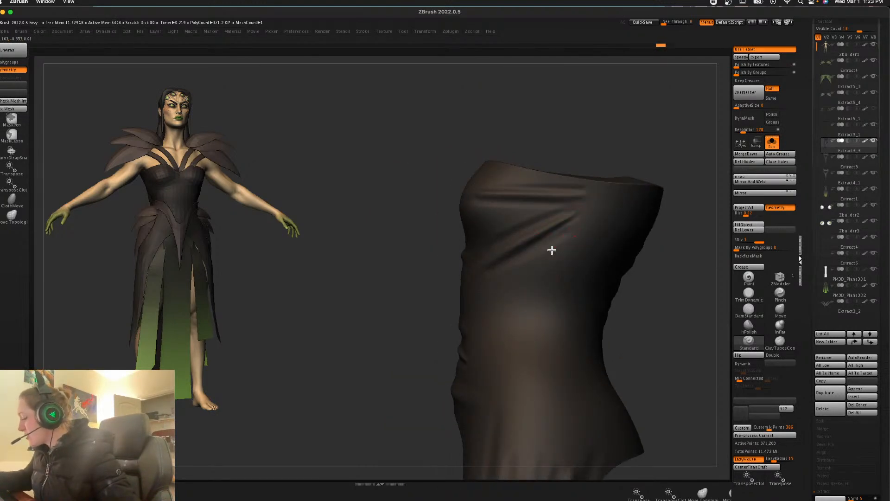
Step: Refine the lower diagonal folds on the bodice's side and smooth their upper ends under the arm
{"action": "key", "text": "l"}
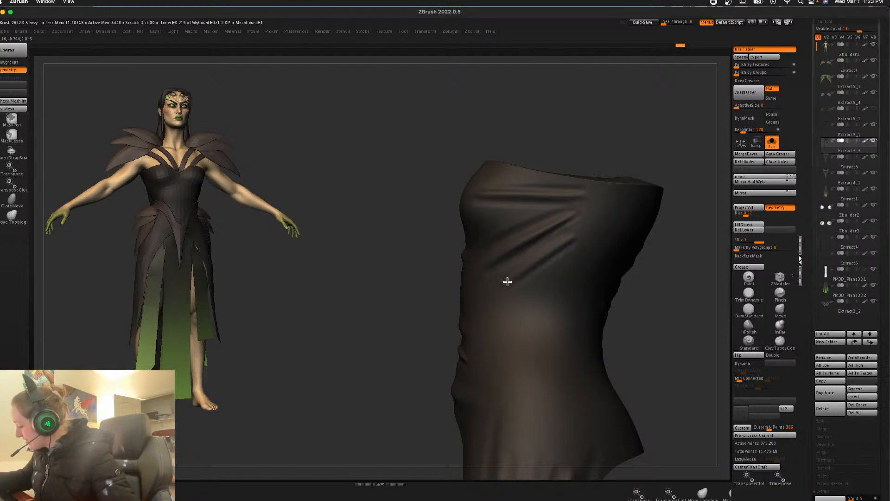
{"action": "key", "text": "space"}
{"action": "key", "text": "l"}
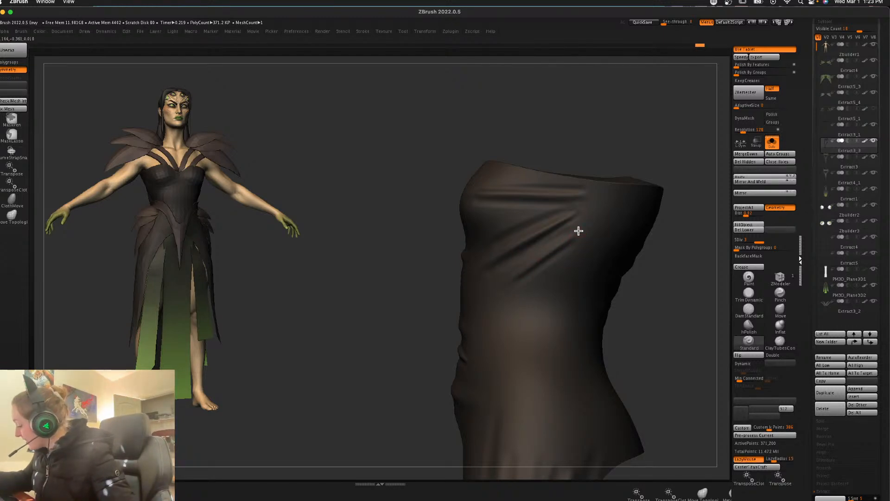
{"action": "left_click_drag", "start_coordinate": [580, 233], "coordinate": [580, 222], "text": "shift"}
{"action": "mouse_move", "coordinate": [655, 254]}
{"action": "left_mouse_down"}
{"action": "mouse_move", "coordinate": [699, 276]}
{"action": "mouse_move", "coordinate": [675, 307]}
{"action": "mouse_move", "coordinate": [660, 294]}
{"action": "left_mouse_up"}
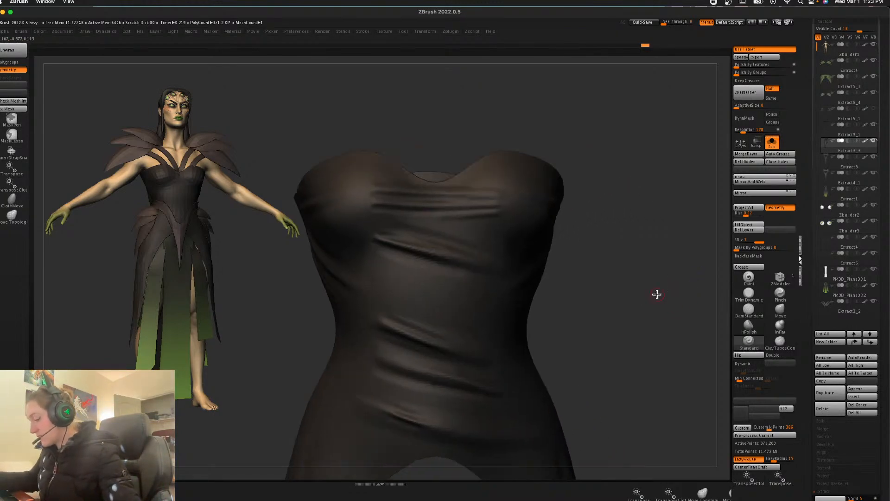
{"action": "key", "text": "space"}
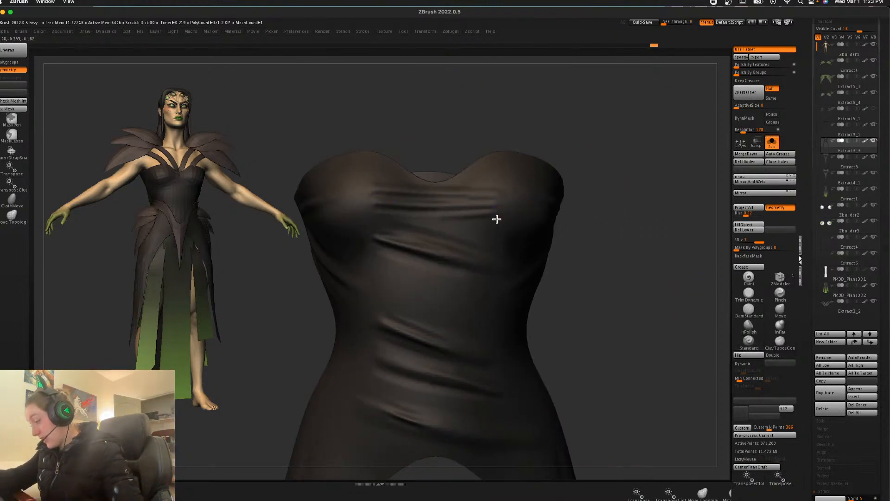
Step: Show all subtools around the isolated bodice again and examine its wrinkles on the whole character from the front and side
{"action": "key", "text": "l"}
{"action": "key", "text": "l"}
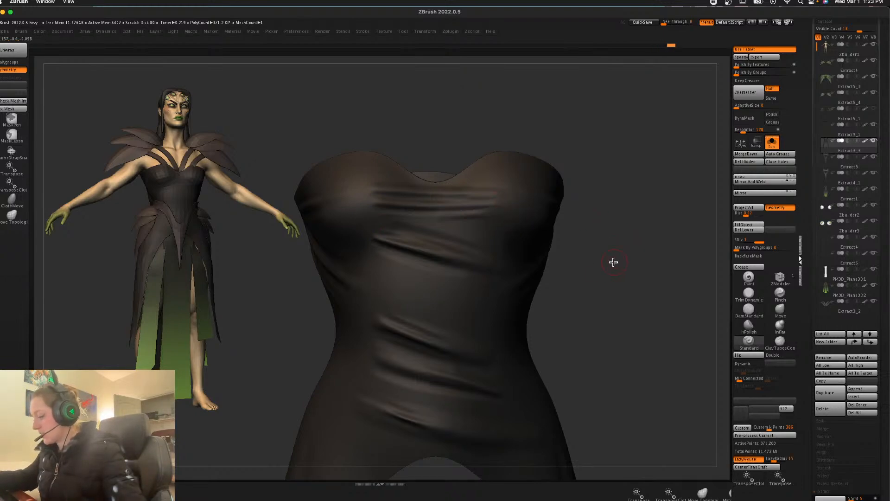
{"action": "left_click_drag", "start_coordinate": [603, 298], "coordinate": [597, 260], "text": "alt"}
{"action": "left_click", "coordinate": [772, 143]}
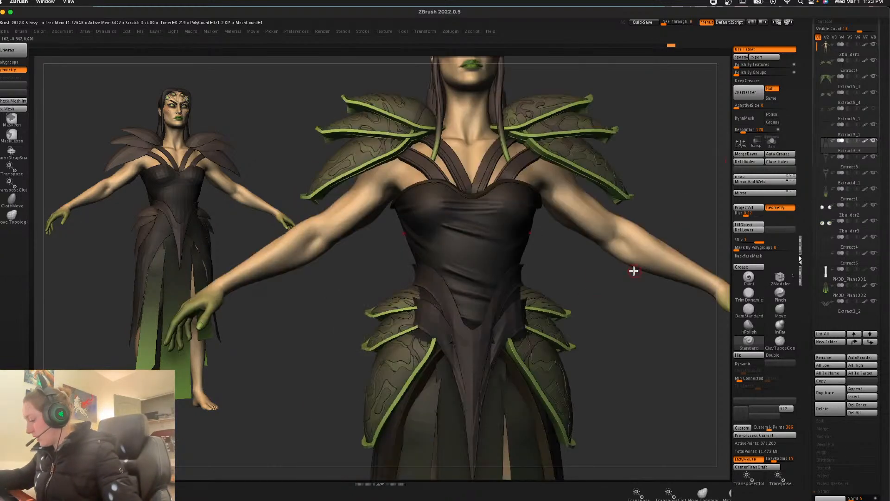
{"action": "left_click_drag", "start_coordinate": [629, 315], "coordinate": [423, 231], "text": "alt"}
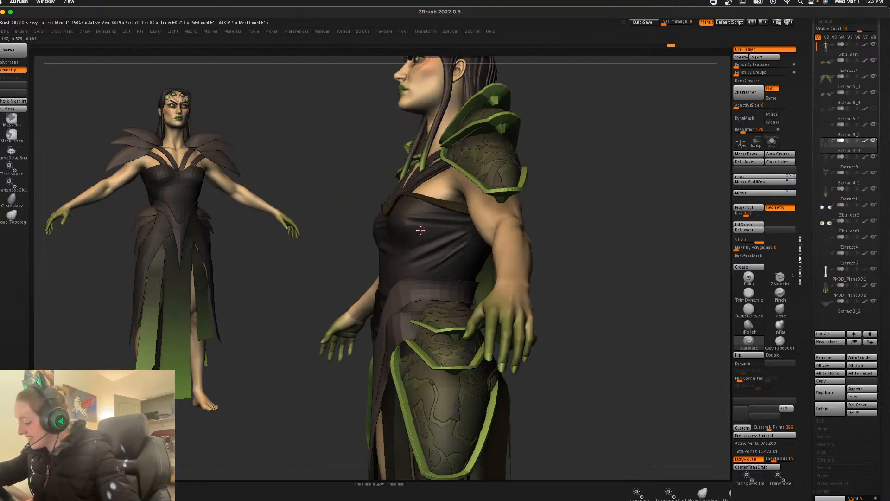
{"action": "mouse_move", "coordinate": [620, 213]}
{"action": "left_mouse_down", "text": "shift"}
{"action": "mouse_move", "coordinate": [617, 193]}
{"action": "mouse_move", "coordinate": [617, 206]}
{"action": "mouse_move", "coordinate": [630, 211]}
{"action": "left_mouse_up", "text": "shift"}
{"action": "left_click_drag", "start_coordinate": [660, 174], "coordinate": [667, 211], "text": "alt"}
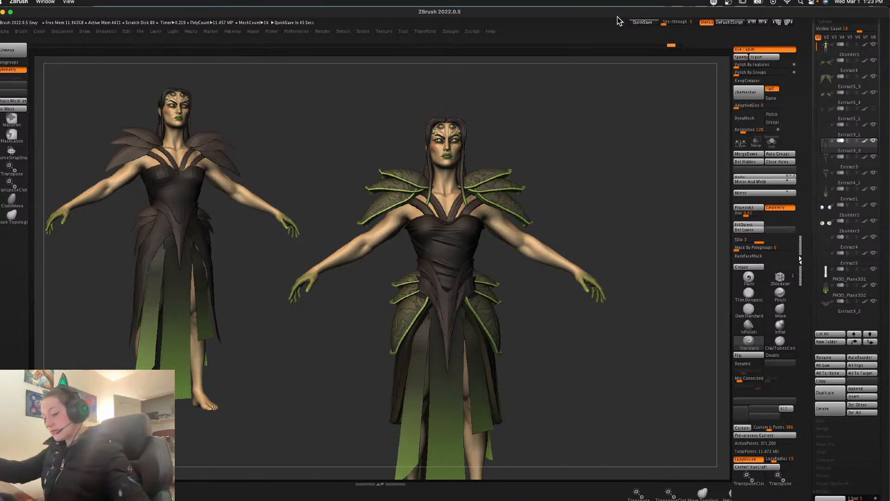
{"action": "mouse_move", "coordinate": [616, 218]}
{"action": "left_mouse_down"}
{"action": "mouse_move", "coordinate": [637, 220]}
{"action": "mouse_move", "coordinate": [608, 193]}
{"action": "mouse_move", "coordinate": [608, 230]}
{"action": "left_mouse_up"}
{"action": "key", "text": "l"}
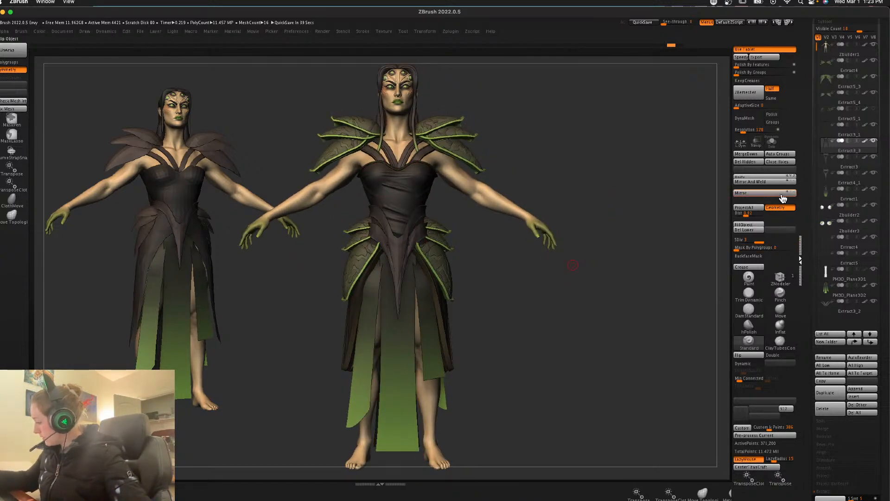
Step: Make the long back skirt panel the active subtool, fill it with the current color and display its polygroup wireframe
{"action": "left_click", "coordinate": [780, 310]}
{"action": "left_click", "coordinate": [405, 387], "text": "alt"}
{"action": "left_click_drag", "start_coordinate": [634, 301], "coordinate": [563, 327]}
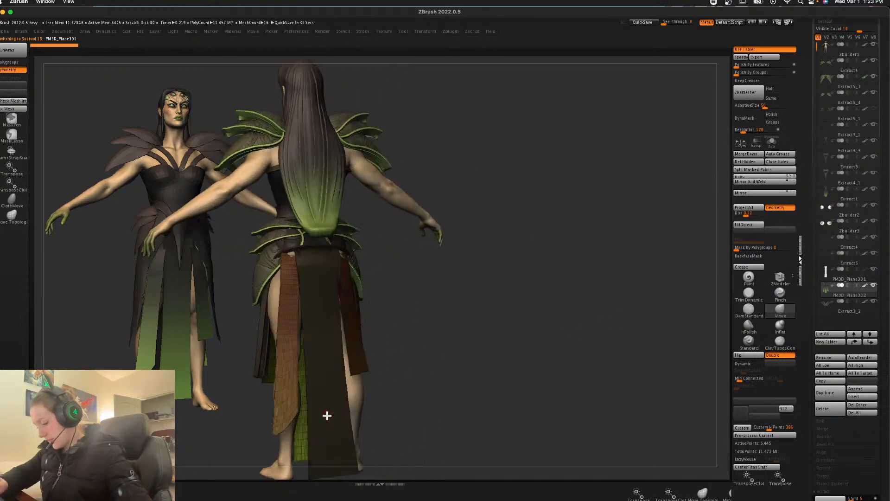
{"action": "left_click", "coordinate": [327, 416], "text": "alt"}
{"action": "left_click_drag", "start_coordinate": [503, 353], "coordinate": [487, 345], "text": "shift"}
{"action": "left_click", "coordinate": [750, 226]}
{"action": "left_click_drag", "start_coordinate": [563, 319], "coordinate": [596, 304], "text": "alt"}
{"action": "key", "text": "shift+f"}
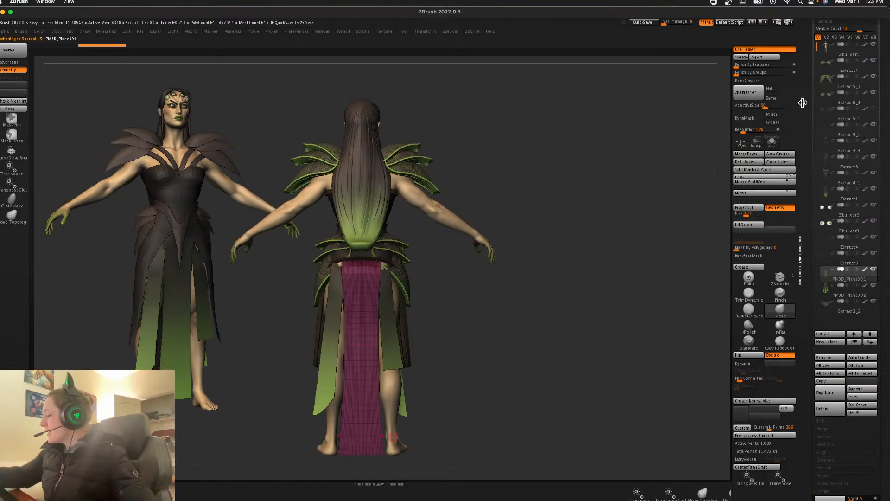
Step: ZRemesh the back skirt panel twice with Half enabled and Adaptive Size at 0
{"action": "left_click", "coordinate": [772, 90]}
{"action": "left_click_drag", "start_coordinate": [767, 106], "coordinate": [736, 106]}
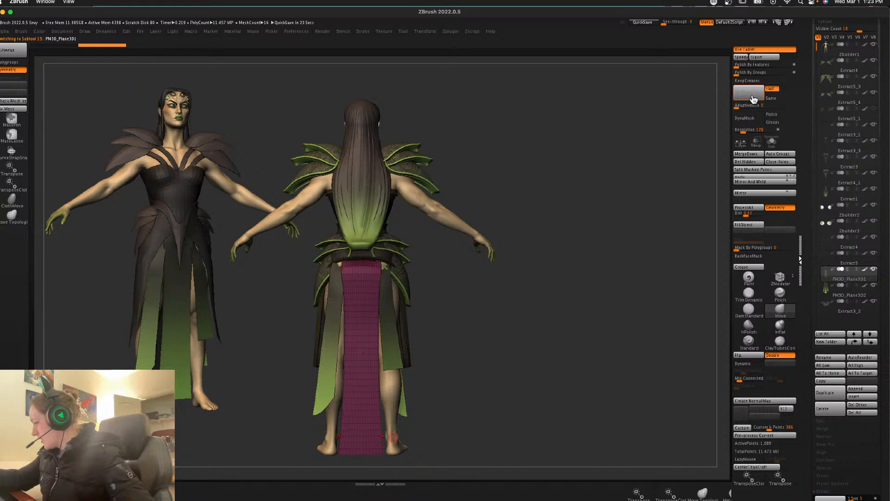
{"action": "left_click", "coordinate": [748, 93]}
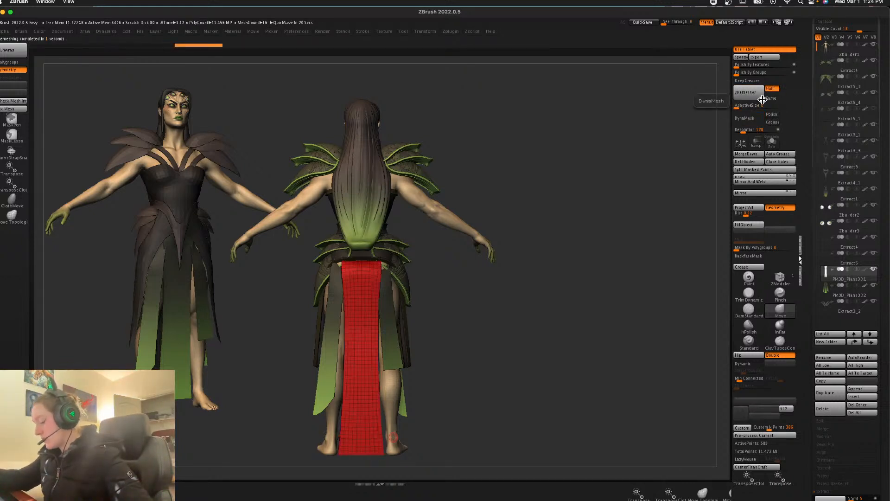
{"action": "left_click", "coordinate": [755, 97]}
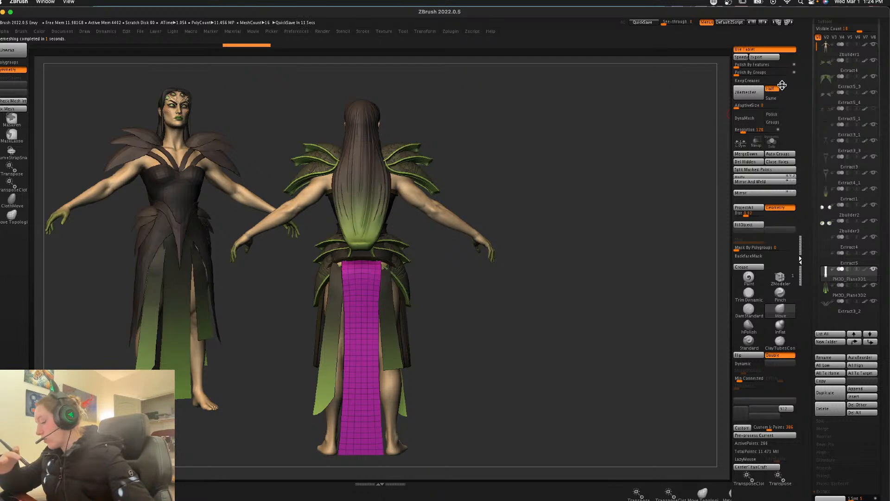
Step: Hide the wireframe and merge the back panel down with the other skirt panels into one subtool
{"action": "key", "text": "shift+f"}
{"action": "left_click_drag", "start_coordinate": [552, 270], "coordinate": [521, 330]}
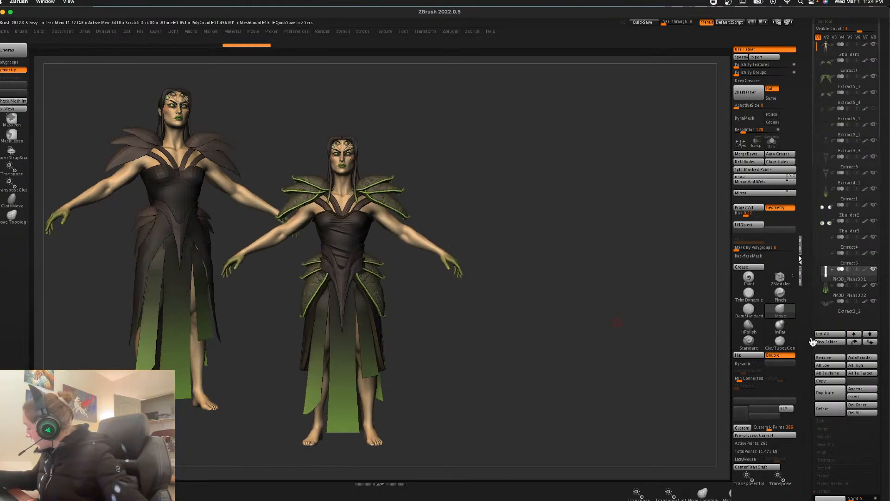
{"action": "left_click_drag", "start_coordinate": [580, 385], "coordinate": [575, 382]}
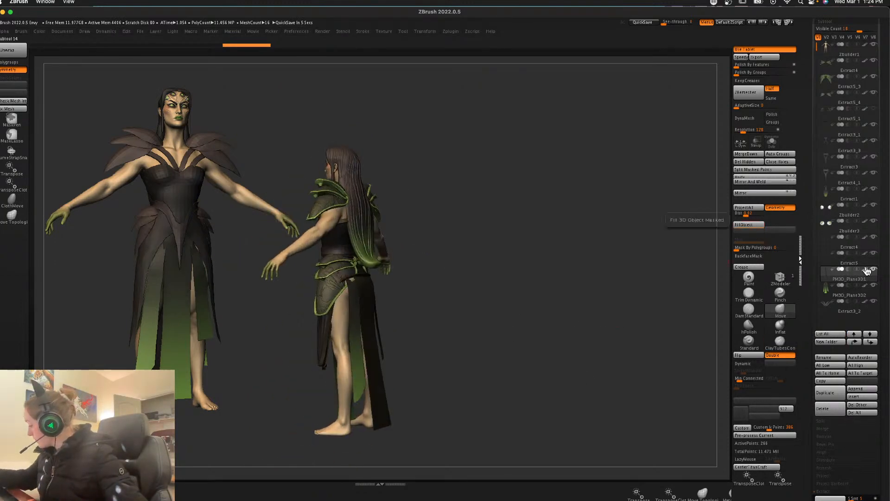
{"action": "left_click", "coordinate": [749, 156]}
{"action": "left_click", "coordinate": [725, 176]}
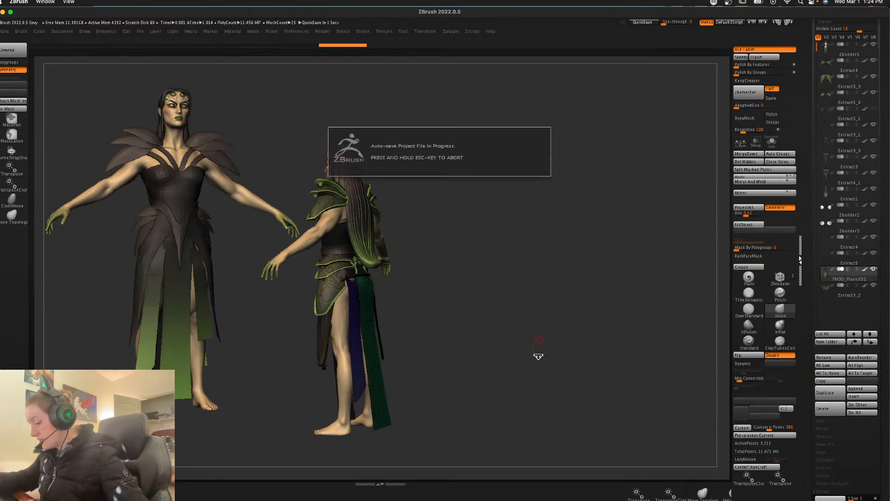
Step: Enable Dynamic Subdivision on the merged skirt panels, give them some thickness and apply it to the mesh
{"action": "left_click_drag", "start_coordinate": [536, 358], "coordinate": [580, 344]}
{"action": "left_click", "coordinate": [750, 364]}
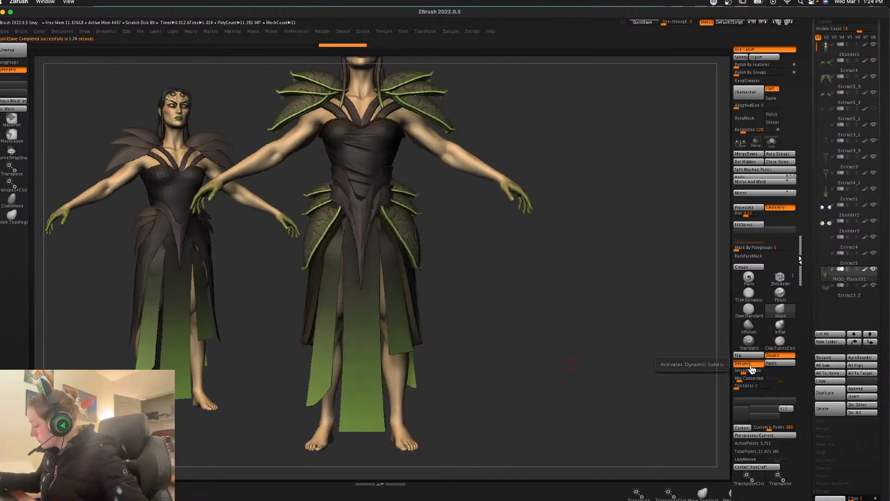
{"action": "left_click_drag", "start_coordinate": [742, 387], "coordinate": [772, 380]}
{"action": "left_click_drag", "start_coordinate": [578, 333], "coordinate": [551, 334]}
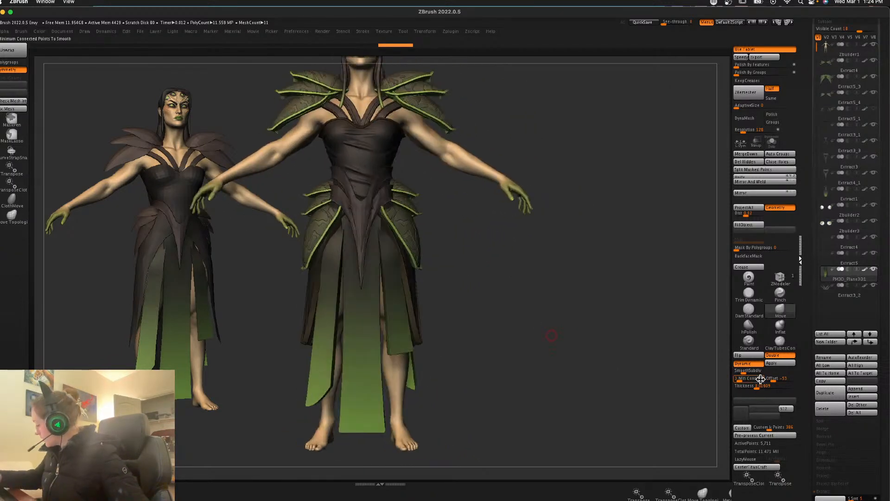
{"action": "left_click", "coordinate": [781, 363]}
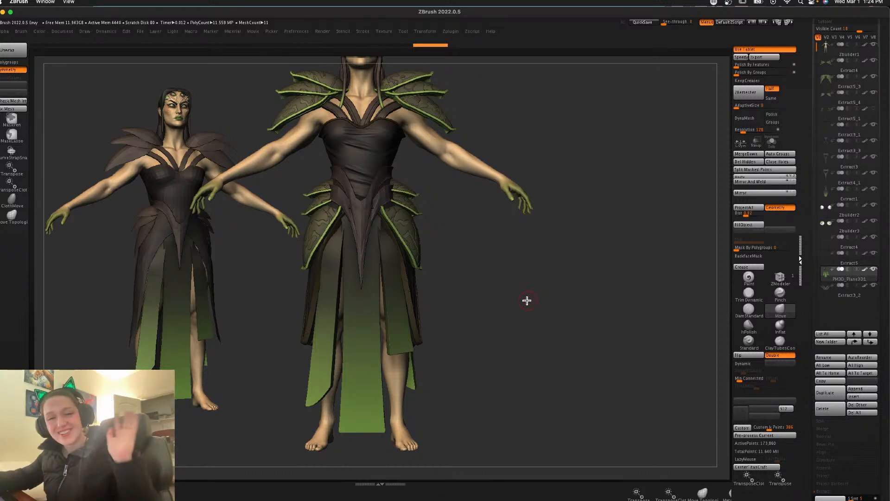
Step: Switch to the Standard brush and isolate the skirt panels in solo view, undoing the test stroke on the front panel
{"action": "key", "text": "space"}
{"action": "key", "text": "shift+f"}
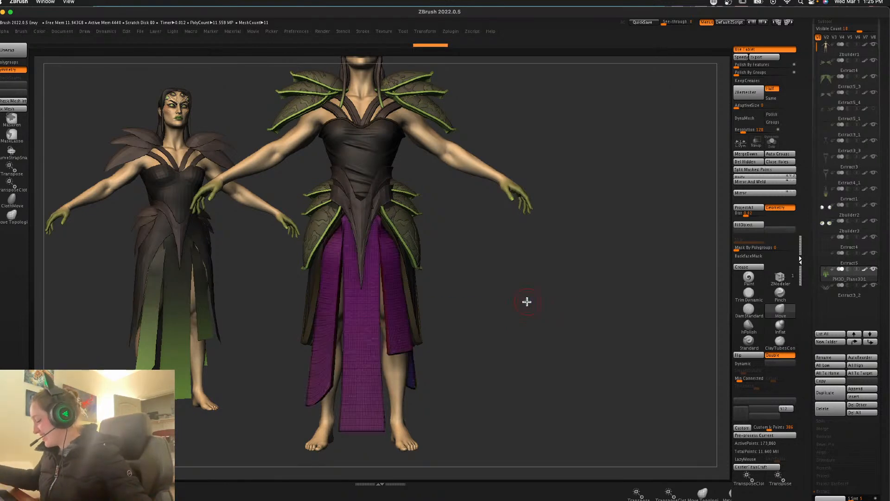
{"action": "key", "text": "shift+f"}
{"action": "left_click", "coordinate": [762, 351]}
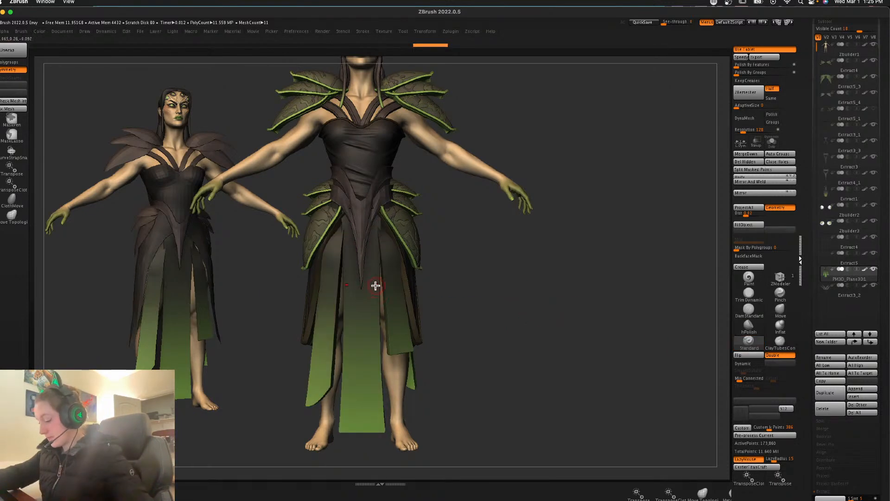
{"action": "left_click_drag", "start_coordinate": [347, 224], "coordinate": [347, 434]}
{"action": "left_click_drag", "start_coordinate": [543, 300], "coordinate": [580, 252], "text": "alt"}
{"action": "left_click", "coordinate": [772, 142]}
{"action": "key", "text": "ctrl+z"}
Step: Sculpt long vertical fabric folds side by side down the center front skirt panel
{"action": "left_click_drag", "start_coordinate": [381, 160], "coordinate": [384, 409]}
{"action": "key", "text": "ctrl+z"}
{"action": "left_click_drag", "start_coordinate": [384, 160], "coordinate": [381, 435]}
{"action": "left_click_drag", "start_coordinate": [387, 168], "coordinate": [383, 424]}
{"action": "left_click_drag", "start_coordinate": [398, 249], "coordinate": [402, 384]}
{"action": "left_click_drag", "start_coordinate": [405, 196], "coordinate": [401, 436]}
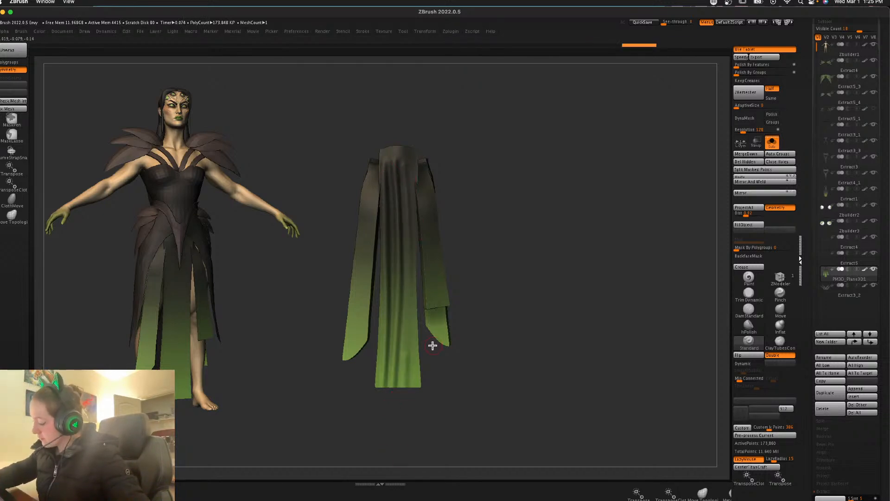
{"action": "left_click_drag", "start_coordinate": [410, 201], "coordinate": [411, 453]}
Step: Sculpt vertical folds down the shorter, straight-ended side strip next to the front skirt panel
{"action": "mouse_move", "coordinate": [501, 324]}
{"action": "left_mouse_down"}
{"action": "mouse_move", "coordinate": [527, 279]}
{"action": "mouse_move", "coordinate": [499, 257]}
{"action": "left_mouse_up"}
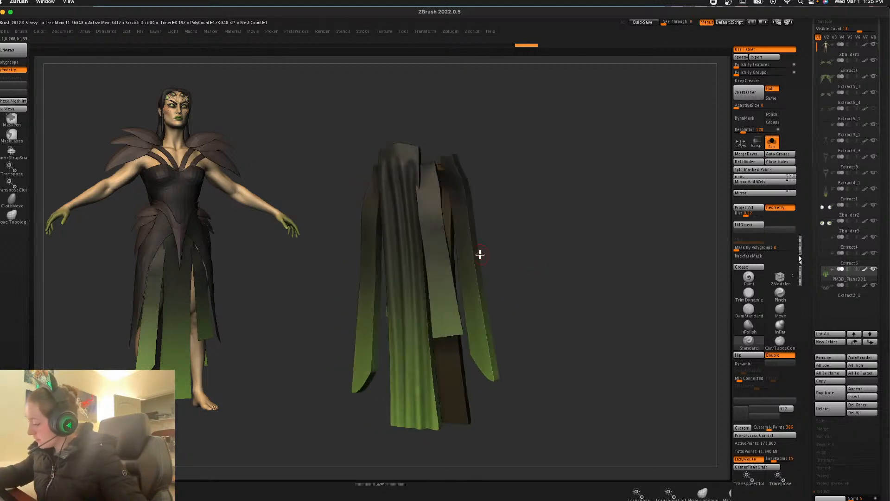
{"action": "left_click_drag", "start_coordinate": [425, 234], "coordinate": [442, 374]}
{"action": "left_click_drag", "start_coordinate": [426, 184], "coordinate": [442, 355]}
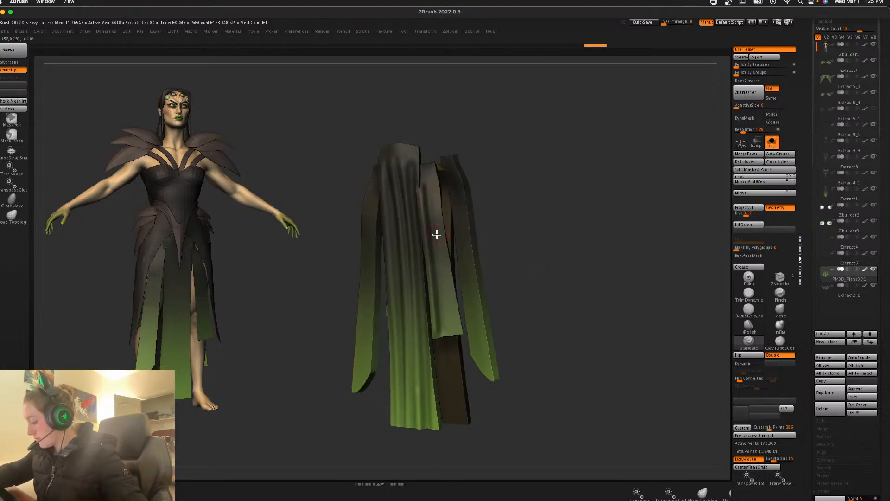
{"action": "left_click_drag", "start_coordinate": [432, 182], "coordinate": [453, 337]}
Step: Sculpt long vertical folds down the curved-tipped side panels of the skirt, front and back
{"action": "mouse_move", "coordinate": [572, 251]}
{"action": "left_mouse_down", "text": "shift"}
{"action": "mouse_move", "coordinate": [568, 262]}
{"action": "mouse_move", "coordinate": [593, 236]}
{"action": "left_mouse_up", "text": "shift"}
{"action": "left_click_drag", "start_coordinate": [391, 163], "coordinate": [356, 431]}
{"action": "left_click_drag", "start_coordinate": [393, 155], "coordinate": [371, 380]}
{"action": "left_click_drag", "start_coordinate": [383, 274], "coordinate": [366, 482]}
{"action": "left_click_drag", "start_coordinate": [403, 157], "coordinate": [372, 446]}
{"action": "mouse_move", "coordinate": [561, 256]}
{"action": "left_mouse_down"}
{"action": "mouse_move", "coordinate": [614, 227]}
{"action": "mouse_move", "coordinate": [559, 233]}
{"action": "left_mouse_up"}
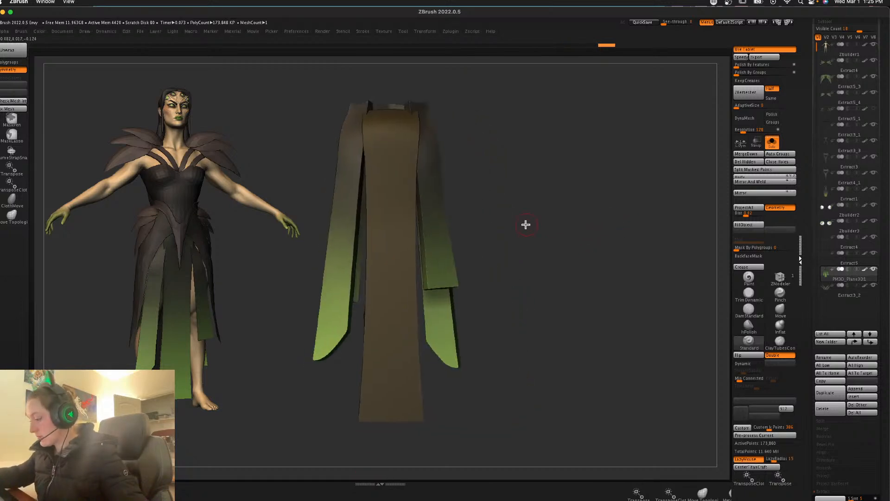
{"action": "mouse_move", "coordinate": [348, 117]}
{"action": "left_mouse_down"}
{"action": "mouse_move", "coordinate": [325, 366]}
{"action": "mouse_move", "coordinate": [326, 485]}
{"action": "left_mouse_up"}
{"action": "left_click_drag", "start_coordinate": [368, 120], "coordinate": [371, 482]}
{"action": "key", "text": "ctrl+z"}
{"action": "key", "text": "shift+f"}
{"action": "key", "text": "shift+f"}
{"action": "left_click", "coordinate": [400, 371], "text": "ctrl+shift"}
{"action": "left_click", "coordinate": [511, 311], "text": "ctrl"}
{"action": "left_click", "coordinate": [539, 295], "text": "ctrl+shift"}
{"action": "left_click_drag", "start_coordinate": [541, 294], "coordinate": [551, 294]}
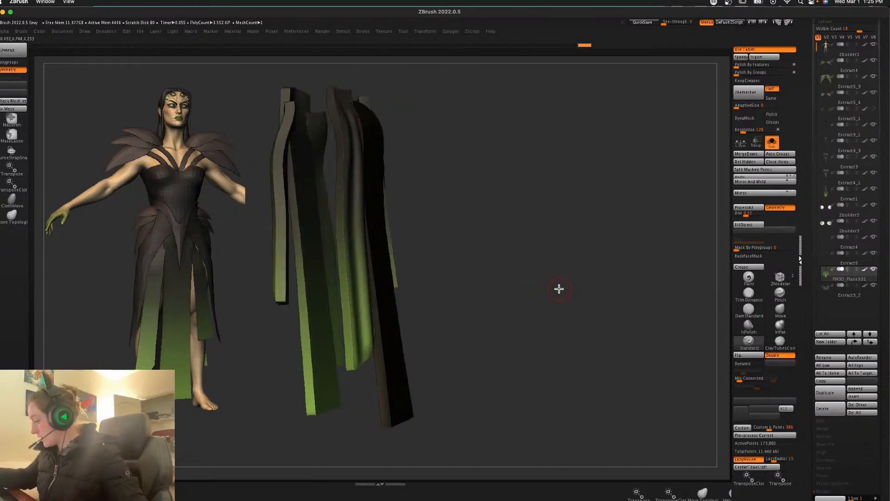
{"action": "key", "text": "shift+f"}
{"action": "key", "text": "shift+f"}
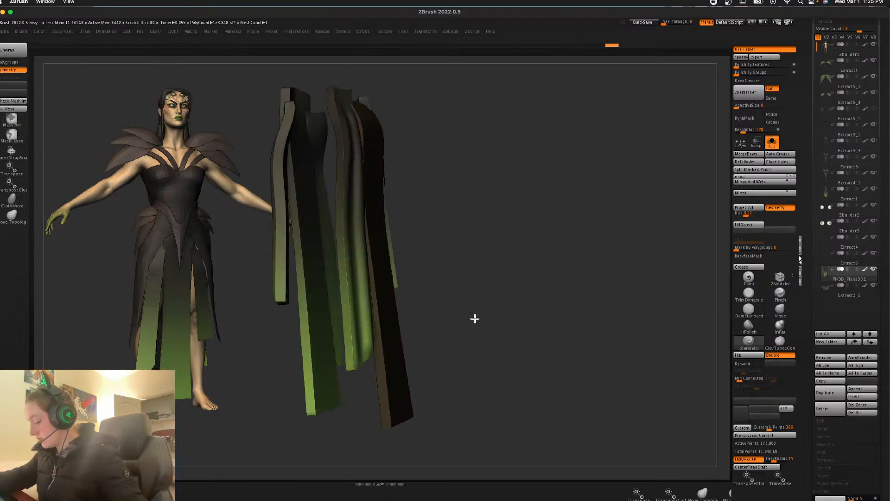
Step: Mask only the brown back panel, split it off into its own subtool and make that subtool active
{"action": "left_click_drag", "start_coordinate": [477, 318], "coordinate": [452, 321]}
{"action": "left_click", "coordinate": [401, 393], "text": "ctrl+shift"}
{"action": "left_click", "coordinate": [547, 299], "text": "ctrl"}
{"action": "left_click", "coordinate": [550, 297], "text": "ctrl+shift"}
{"action": "left_click", "coordinate": [765, 169]}
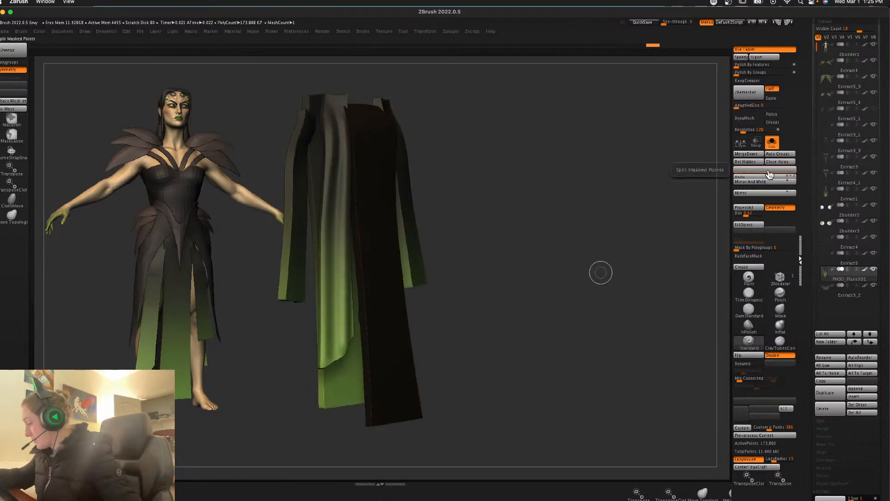
{"action": "left_click", "coordinate": [851, 297]}
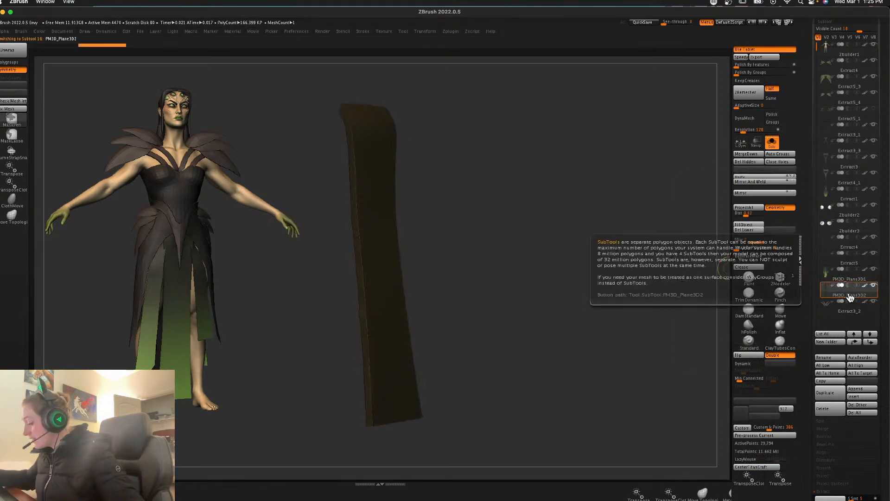
Step: Subdivide the separated back panel to SDiv 3 and show the rest of the character, undoing the test stroke on the panel
{"action": "key", "text": "ctrl+d"}
{"action": "left_click", "coordinate": [772, 142]}
{"action": "left_click_drag", "start_coordinate": [580, 282], "coordinate": [366, 126]}
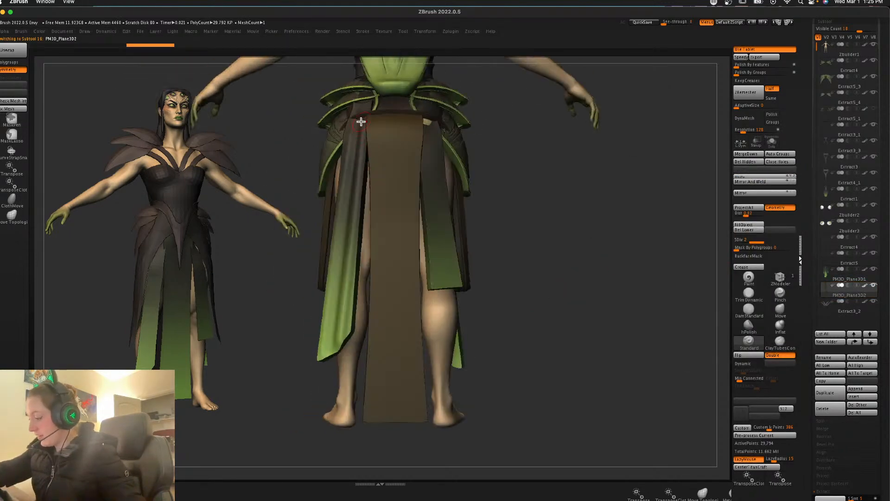
{"action": "key", "text": "l"}
{"action": "key", "text": "l"}
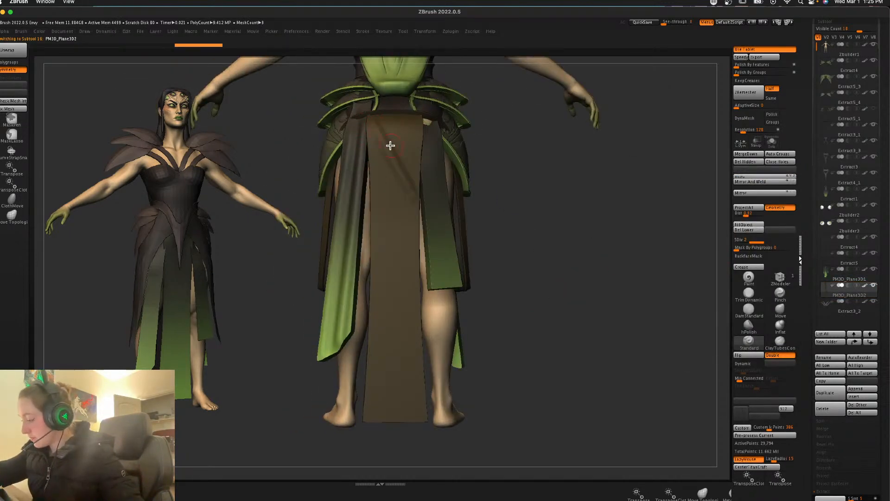
{"action": "left_click_drag", "start_coordinate": [406, 184], "coordinate": [409, 188]}
{"action": "key", "text": "ctrl+z"}
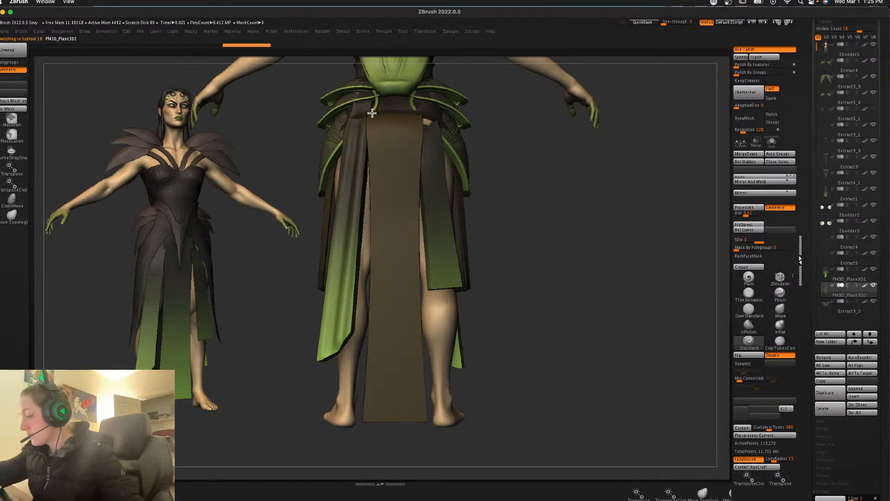
Step: Sculpt diagonal creases at the top of the brown back panel and long vertical folds down to its hem
{"action": "mouse_move", "coordinate": [391, 139]}
{"action": "left_mouse_down"}
{"action": "mouse_move", "coordinate": [420, 192]}
{"action": "mouse_move", "coordinate": [405, 195]}
{"action": "left_mouse_up"}
{"action": "left_click_drag", "start_coordinate": [372, 153], "coordinate": [371, 450]}
{"action": "key", "text": "ctrl+z"}
{"action": "left_click_drag", "start_coordinate": [376, 157], "coordinate": [374, 474]}
{"action": "mouse_move", "coordinate": [566, 276]}
{"action": "left_mouse_down"}
{"action": "mouse_move", "coordinate": [588, 276]}
{"action": "mouse_move", "coordinate": [558, 284]}
{"action": "left_mouse_up"}
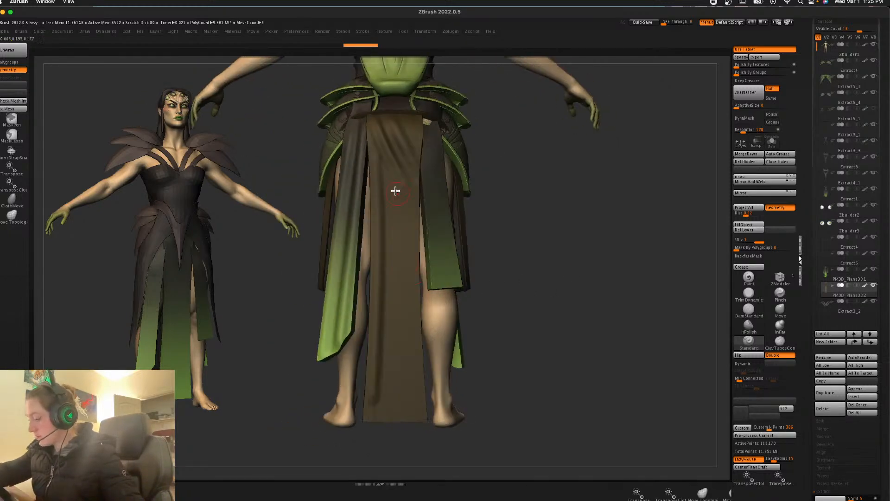
{"action": "left_click_drag", "start_coordinate": [389, 187], "coordinate": [374, 496]}
{"action": "left_click_drag", "start_coordinate": [389, 183], "coordinate": [390, 457]}
{"action": "left_click_drag", "start_coordinate": [400, 210], "coordinate": [390, 471]}
{"action": "left_click_drag", "start_coordinate": [410, 186], "coordinate": [401, 436]}
{"action": "left_click_drag", "start_coordinate": [413, 202], "coordinate": [421, 495]}
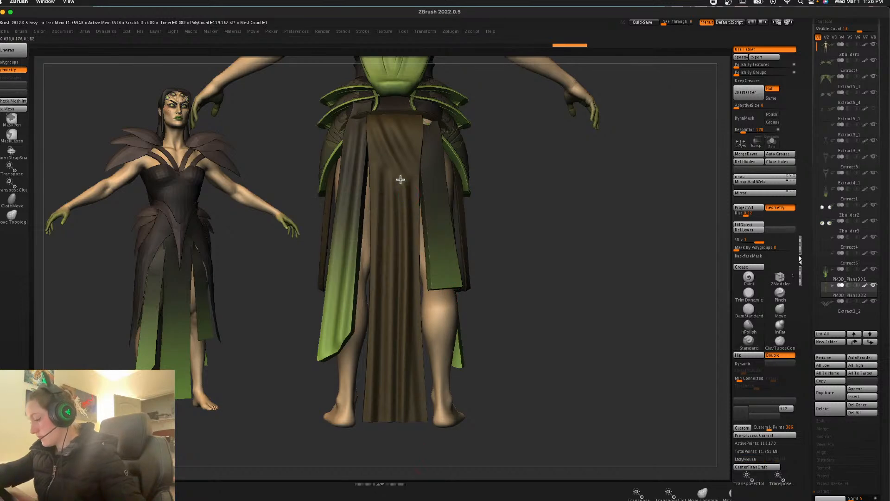
Step: Activate the green skirt panels' subtool and sculpt vertical folds down the short strip beside the brown back panel
{"action": "left_click", "coordinate": [431, 218], "text": "alt"}
{"action": "left_click_drag", "start_coordinate": [536, 232], "coordinate": [512, 227]}
{"action": "left_click_drag", "start_coordinate": [427, 119], "coordinate": [446, 315]}
{"action": "left_click_drag", "start_coordinate": [526, 254], "coordinate": [484, 202]}
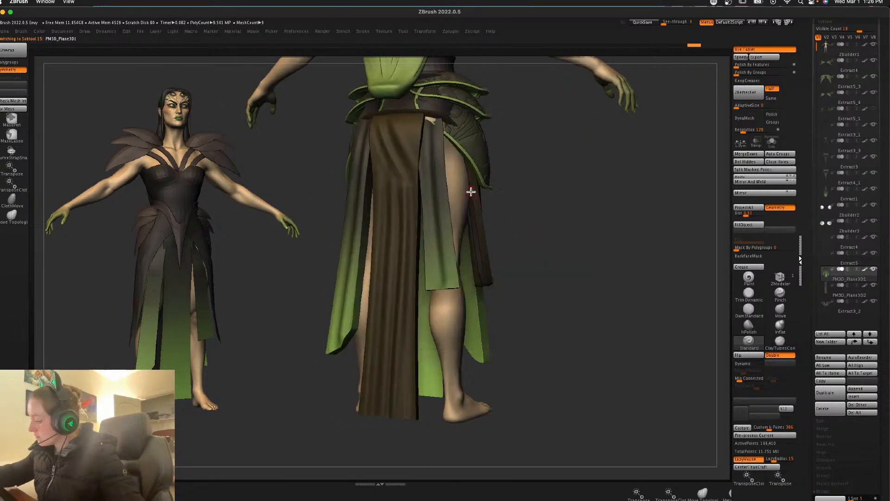
{"action": "left_click_drag", "start_coordinate": [438, 127], "coordinate": [461, 321]}
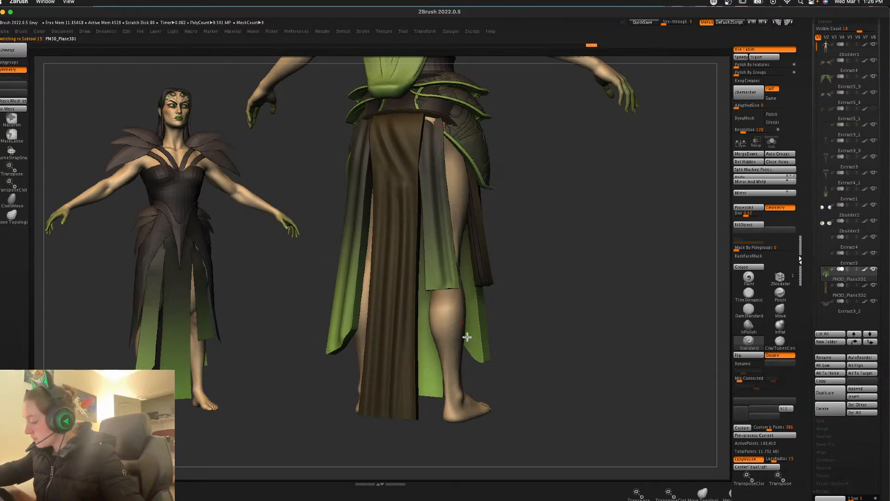
{"action": "left_click_drag", "start_coordinate": [428, 124], "coordinate": [435, 301]}
Step: Examine the folded skirt on the whole figure from the front, checking the skirt pieces' wireframes
{"action": "mouse_move", "coordinate": [622, 266]}
{"action": "left_mouse_down"}
{"action": "mouse_move", "coordinate": [604, 264]}
{"action": "mouse_move", "coordinate": [622, 254]}
{"action": "mouse_move", "coordinate": [610, 238]}
{"action": "mouse_move", "coordinate": [615, 262]}
{"action": "mouse_move", "coordinate": [550, 380]}
{"action": "mouse_move", "coordinate": [563, 438]}
{"action": "left_mouse_up"}
{"action": "key", "text": "shift+f"}
{"action": "key", "text": "shift+f"}
{"action": "left_click", "coordinate": [429, 355], "text": "alt"}
{"action": "key", "text": "shift+f"}
{"action": "key", "text": "shift+f"}
{"action": "right_click", "coordinate": [558, 319]}
{"action": "left_click_drag", "start_coordinate": [574, 316], "coordinate": [570, 318]}
{"action": "right_click", "coordinate": [533, 359]}
{"action": "key", "text": "shift+f"}
{"action": "key", "text": "shift+f"}
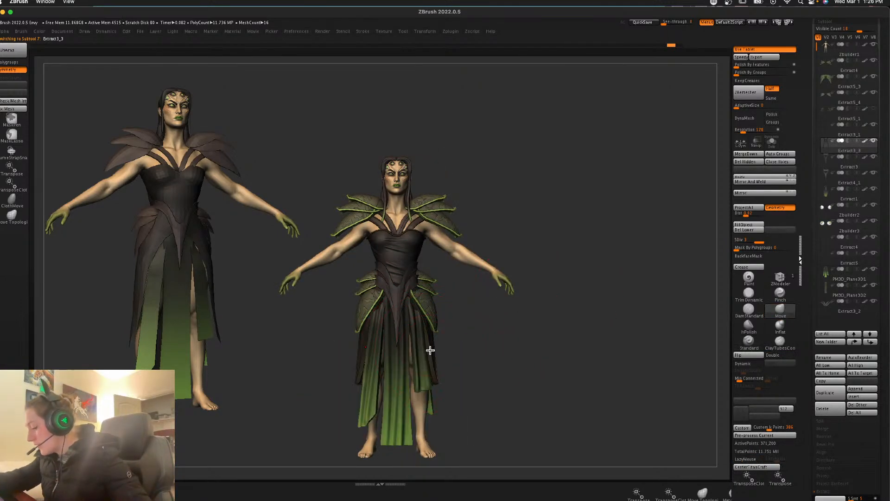
{"action": "key", "text": "shift+f"}
{"action": "key", "text": "shift+f"}
{"action": "left_click_drag", "start_coordinate": [537, 357], "coordinate": [452, 381], "text": "alt"}
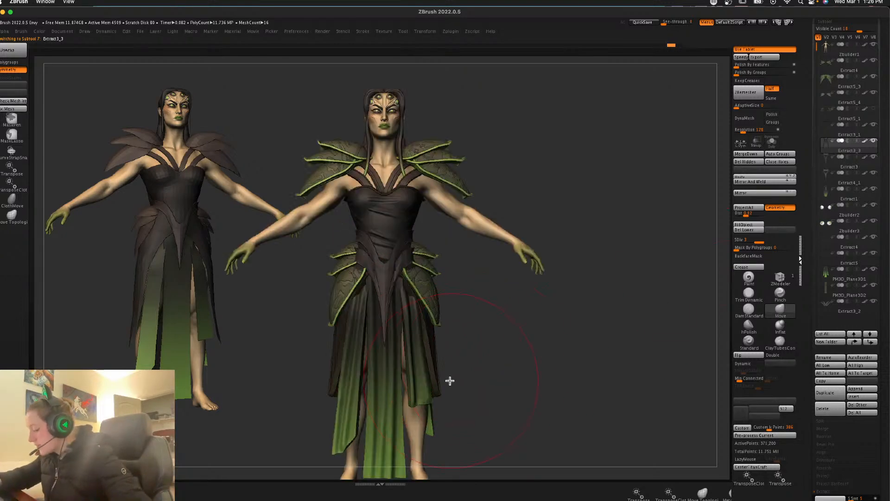
Step: Activate the green skirt panels' subtool and nudge the panel's upper edge behind the hip armour with the Move brush
{"action": "left_click", "coordinate": [440, 381], "text": "alt"}
{"action": "mouse_move", "coordinate": [443, 342]}
{"action": "left_mouse_down"}
{"action": "mouse_move", "coordinate": [561, 355]}
{"action": "mouse_move", "coordinate": [551, 354]}
{"action": "mouse_move", "coordinate": [556, 346]}
{"action": "mouse_move", "coordinate": [481, 342]}
{"action": "left_mouse_up"}
{"action": "left_click", "coordinate": [481, 341], "text": "alt"}
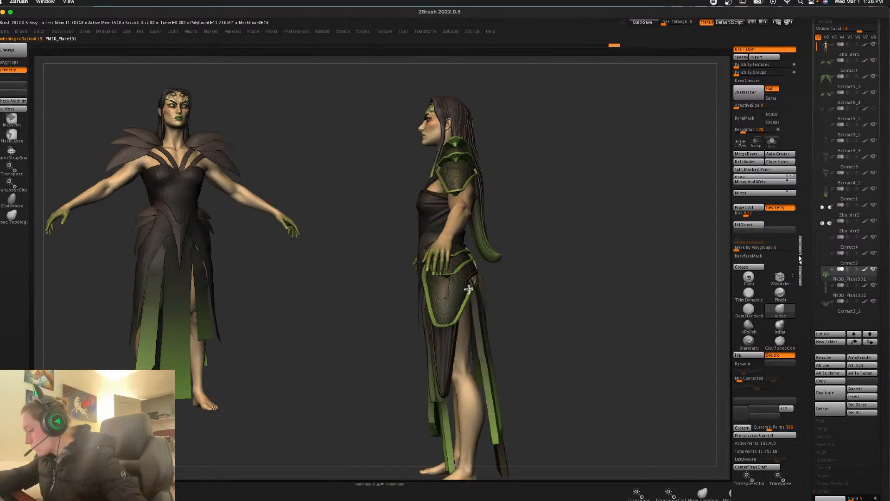
{"action": "left_click_drag", "start_coordinate": [474, 289], "coordinate": [478, 289]}
{"action": "mouse_move", "coordinate": [592, 310]}
{"action": "left_mouse_down"}
{"action": "mouse_move", "coordinate": [580, 312]}
{"action": "mouse_move", "coordinate": [592, 305]}
{"action": "mouse_move", "coordinate": [608, 324]}
{"action": "mouse_move", "coordinate": [590, 321]}
{"action": "left_mouse_up"}
{"action": "key", "text": "space"}
{"action": "left_click_drag", "start_coordinate": [633, 290], "coordinate": [630, 299]}
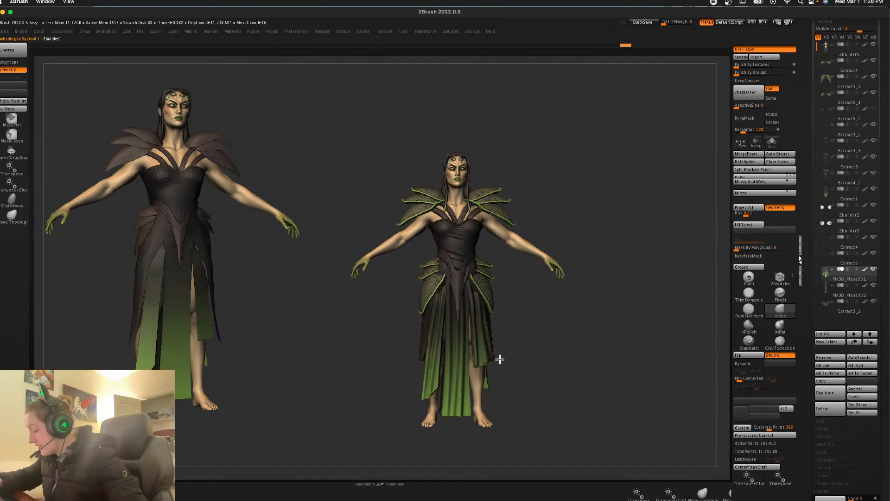
Step: Isolate the body at its lowest subdivision level and mask the legs from the waist down to the ankles
{"action": "left_click", "coordinate": [485, 373], "text": "alt"}
{"action": "left_click_drag", "start_coordinate": [598, 302], "coordinate": [530, 303]}
{"action": "left_click", "coordinate": [772, 142]}
{"action": "key", "text": "shift+d"}
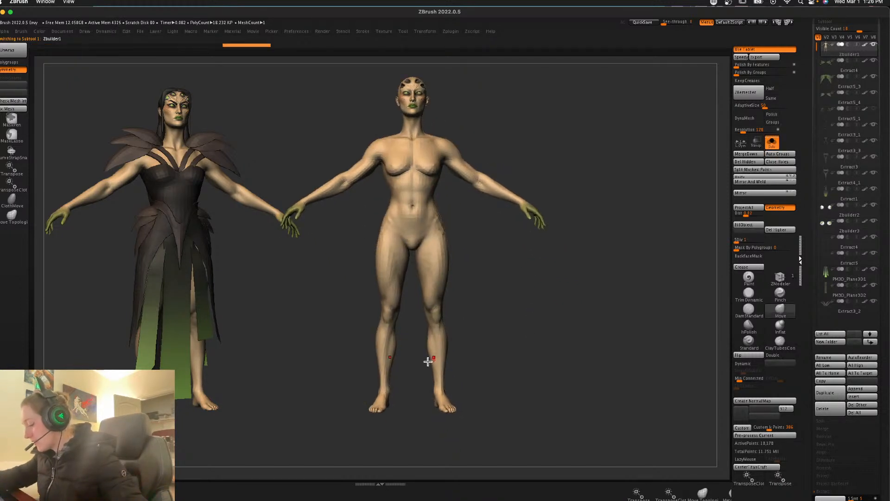
{"action": "left_click_drag", "start_coordinate": [367, 385], "coordinate": [474, 214], "text": "ctrl"}
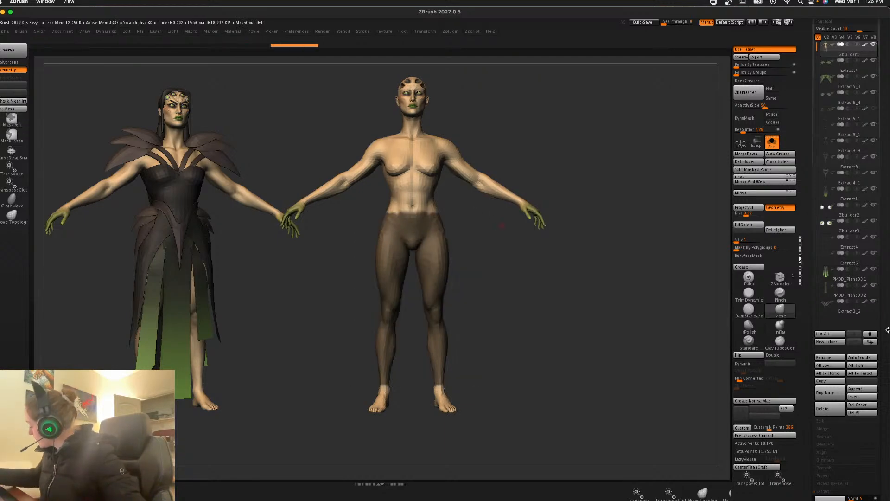
Step: Extract the masked leg area as a separate leggings mesh and ZRemesh it
{"action": "left_click_drag", "start_coordinate": [856, 30], "coordinate": [842, 31]}
{"action": "left_click", "coordinate": [831, 392]}
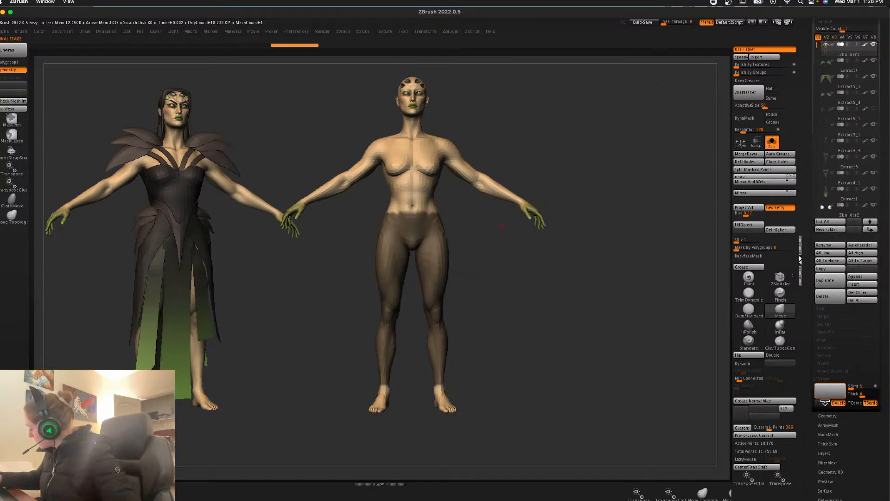
{"action": "left_click", "coordinate": [823, 403]}
{"action": "key", "text": "Down"}
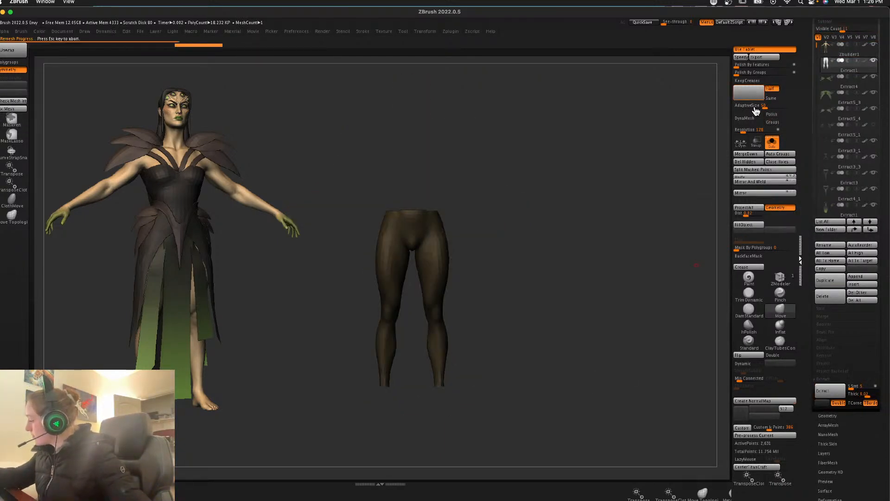
{"action": "key", "text": "shift+f"}
{"action": "key", "text": "shift+f"}
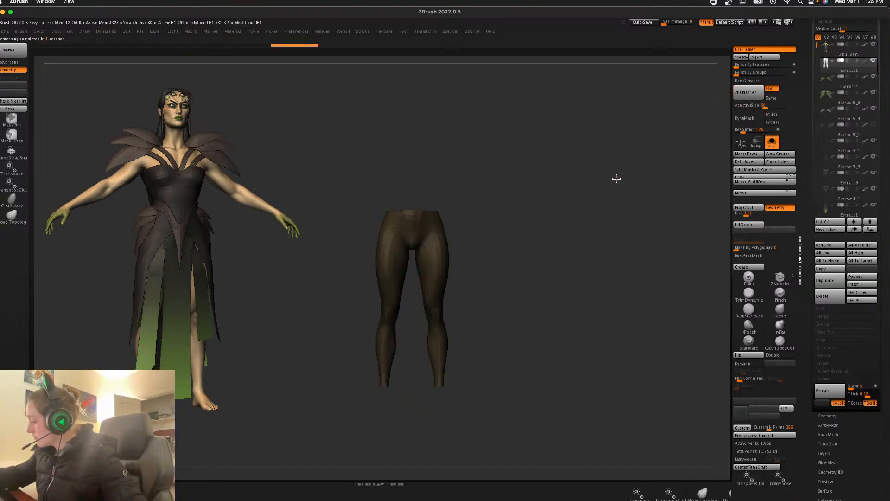
Step: Show the whole character again and fill the new leggings with a near-black colour
{"action": "left_click", "coordinate": [772, 142]}
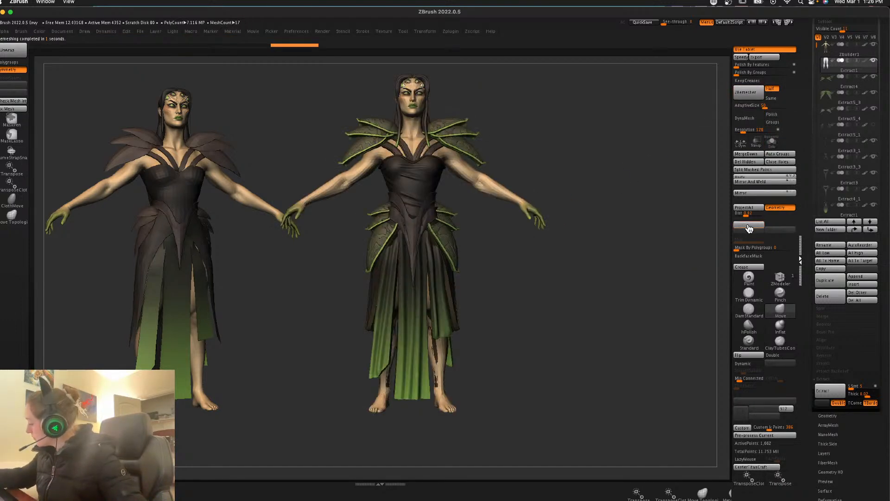
{"action": "key", "text": "w"}
{"action": "key", "text": "q"}
{"action": "mouse_move", "coordinate": [569, 299]}
{"action": "left_mouse_down"}
{"action": "mouse_move", "coordinate": [585, 299]}
{"action": "mouse_move", "coordinate": [578, 285]}
{"action": "mouse_move", "coordinate": [586, 317]}
{"action": "mouse_move", "coordinate": [584, 302]}
{"action": "mouse_move", "coordinate": [578, 314]}
{"action": "mouse_move", "coordinate": [586, 298]}
{"action": "left_mouse_up"}
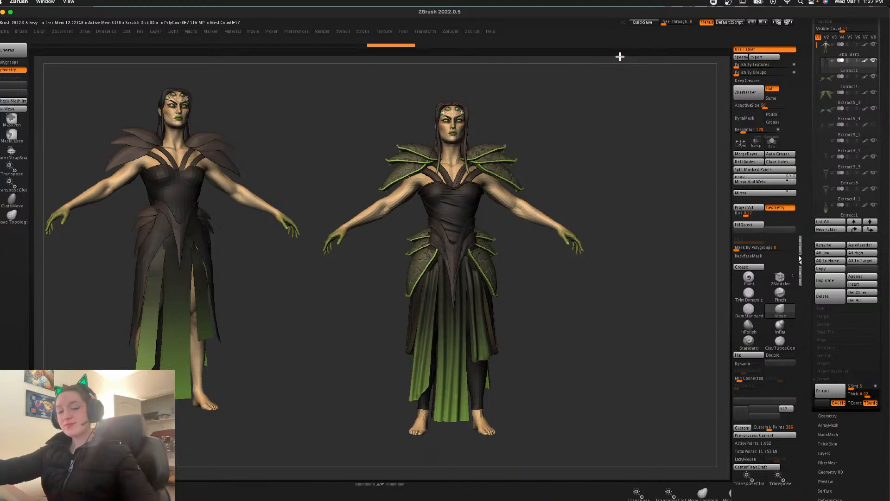
Step: Check the leggings' wireframe and try to raise their subdivision level
{"action": "key", "text": "shift+f"}
{"action": "key", "text": "shift+f"}
{"action": "key", "text": "space"}
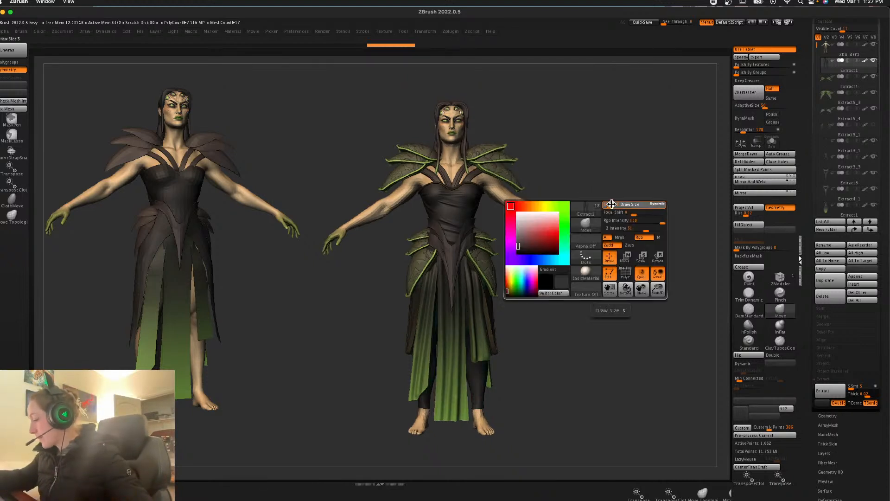
{"action": "key", "text": "d"}
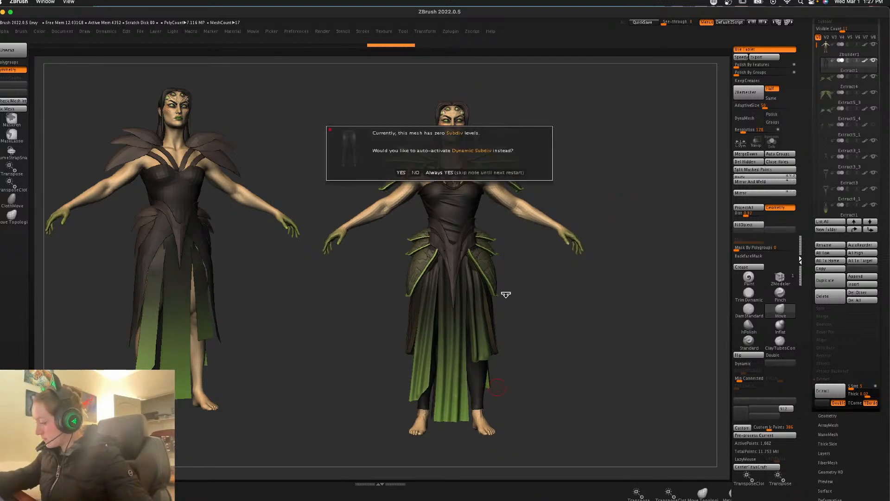
Step: Activate the body, return it to a higher subdivision level and clear its mask
{"action": "left_click", "coordinate": [483, 421], "text": "alt"}
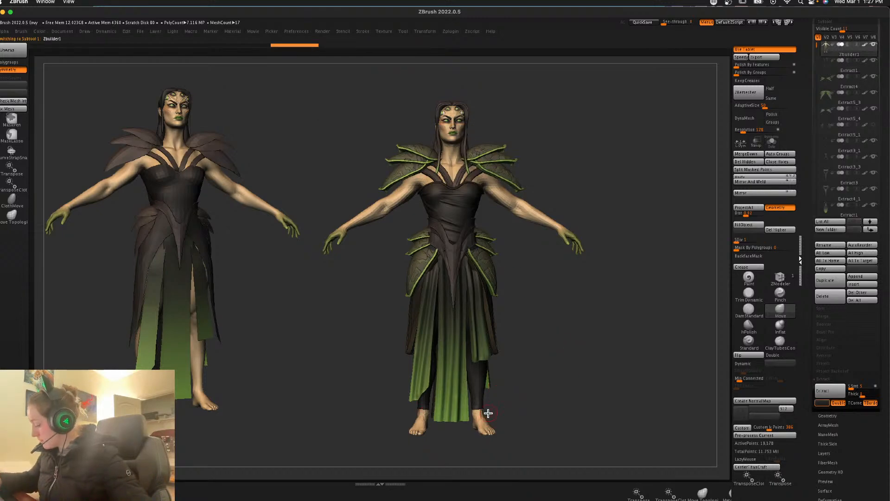
{"action": "key", "text": "d"}
{"action": "key", "text": "d"}
{"action": "left_click_drag", "start_coordinate": [633, 441], "coordinate": [469, 338], "text": "ctrl"}
{"action": "left_click", "coordinate": [578, 343], "text": "ctrl"}
{"action": "left_click", "coordinate": [578, 348], "text": "ctrl"}
Step: Examine the character's upper body and head up close, including the wireframe
{"action": "left_click", "coordinate": [458, 255], "text": "alt"}
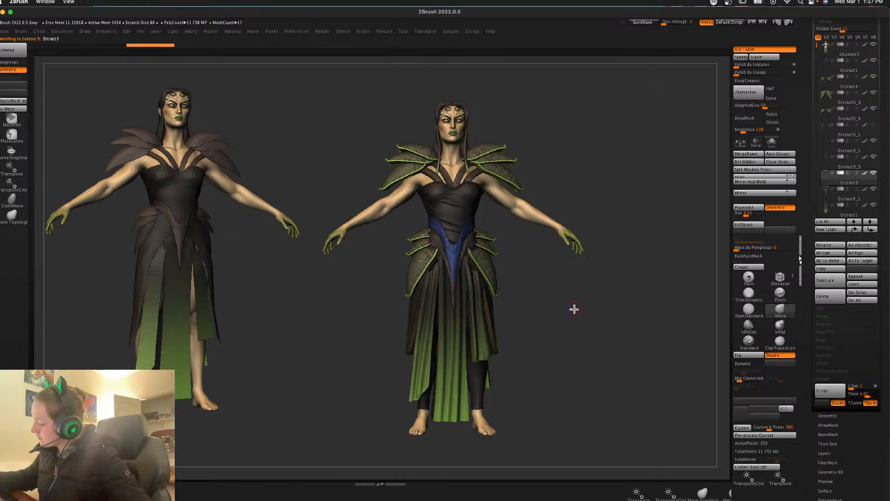
{"action": "left_click_drag", "start_coordinate": [577, 312], "coordinate": [581, 400], "text": "alt"}
{"action": "left_click_drag", "start_coordinate": [556, 229], "coordinate": [562, 409], "text": "alt"}
{"action": "left_click_drag", "start_coordinate": [621, 212], "coordinate": [558, 334], "text": "alt"}
{"action": "left_click_drag", "start_coordinate": [572, 276], "coordinate": [583, 241], "text": "alt"}
{"action": "key", "text": "shift+f"}
{"action": "key", "text": "shift+f"}
Step: Isolate the body, subdivide it up to SDiv 5 and show the other subtools again
{"action": "left_click", "coordinate": [772, 144]}
{"action": "key", "text": "shift+f"}
{"action": "key", "text": "shift+f"}
{"action": "key", "text": "shift+d"}
{"action": "key", "text": "shift+d"}
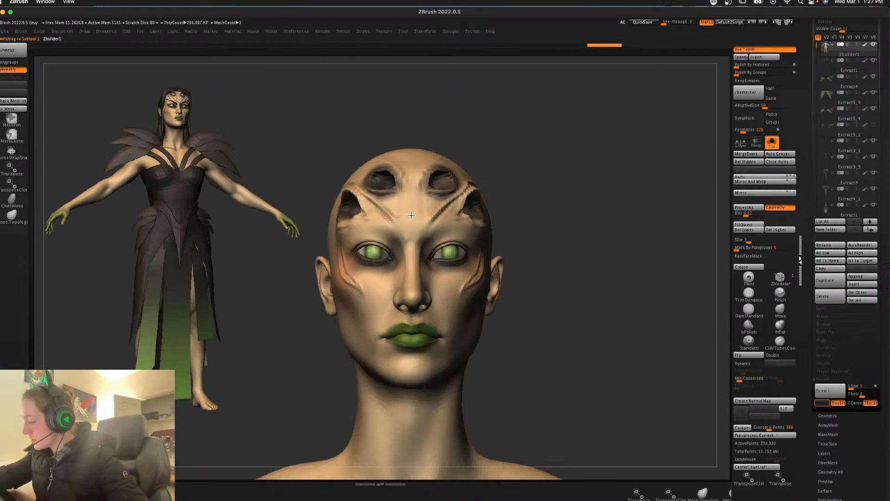
{"action": "key", "text": "d"}
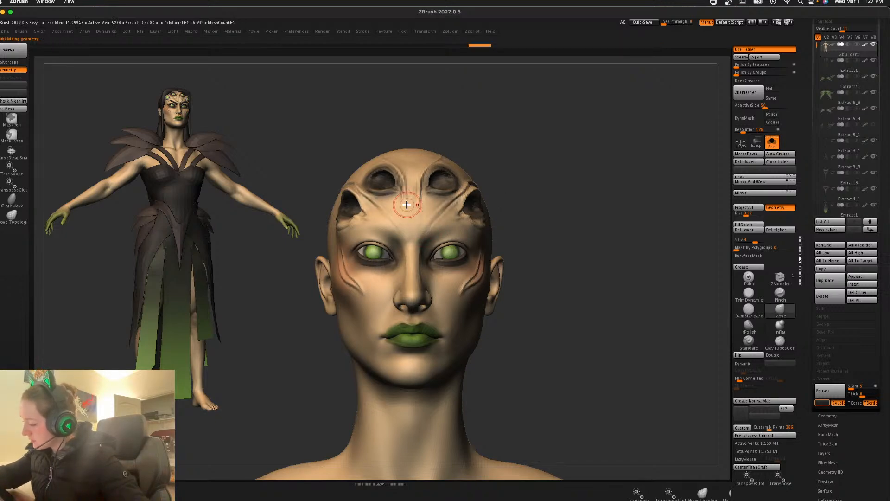
{"action": "key", "text": "d"}
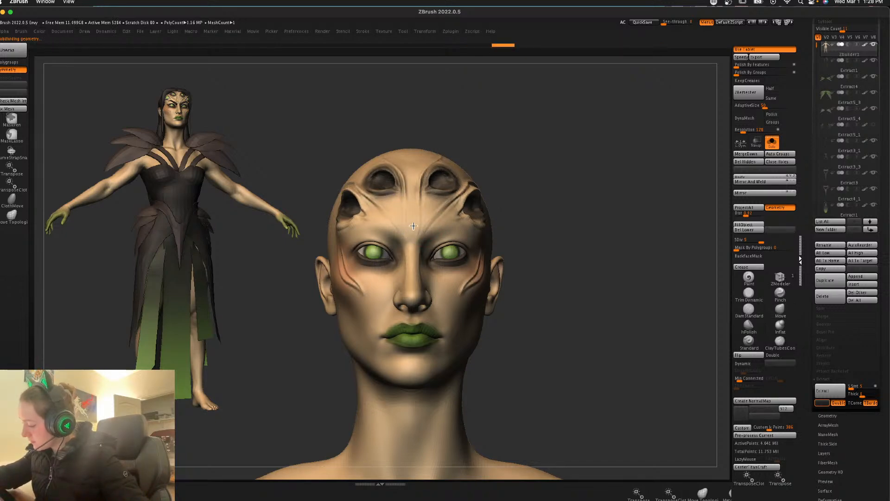
{"action": "left_click", "coordinate": [771, 145]}
Step: Carve a Dam Standard crease under the outer forehead eye, redoing the first stroke, and check the bare eye sockets
{"action": "mouse_move", "coordinate": [641, 211]}
{"action": "left_mouse_down"}
{"action": "mouse_move", "coordinate": [629, 229]}
{"action": "mouse_move", "coordinate": [669, 166]}
{"action": "mouse_move", "coordinate": [628, 250]}
{"action": "mouse_move", "coordinate": [672, 160]}
{"action": "mouse_move", "coordinate": [621, 181]}
{"action": "mouse_move", "coordinate": [662, 176]}
{"action": "mouse_move", "coordinate": [648, 215]}
{"action": "left_mouse_up"}
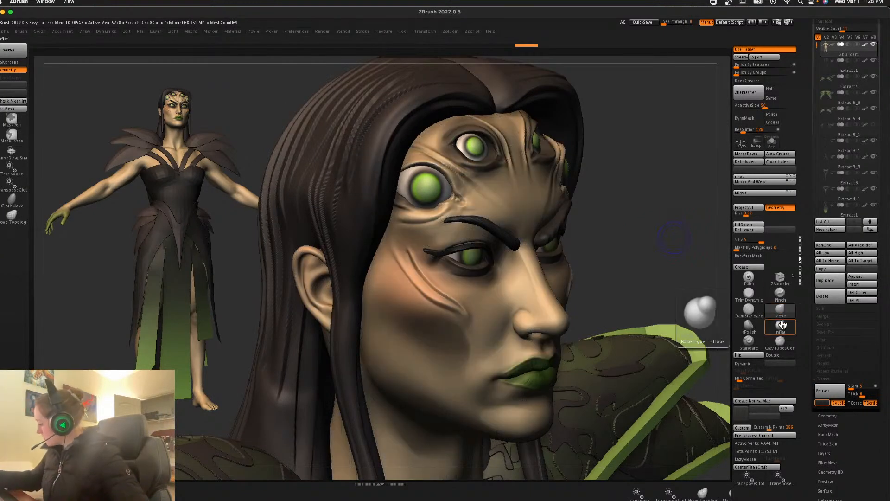
{"action": "left_click", "coordinate": [752, 314]}
{"action": "left_click_drag", "start_coordinate": [439, 233], "coordinate": [398, 227]}
{"action": "key", "text": "ctrl+z"}
{"action": "key", "text": "l"}
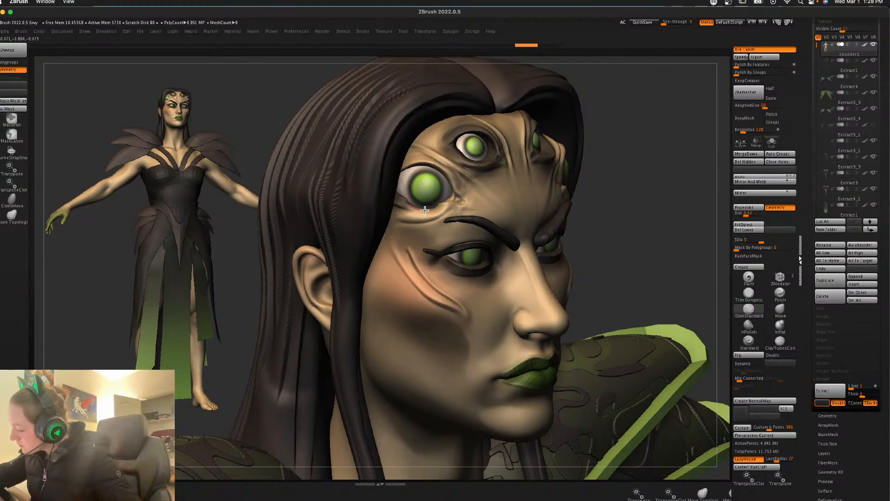
{"action": "left_click_drag", "start_coordinate": [442, 207], "coordinate": [469, 192]}
{"action": "left_click", "coordinate": [773, 145]}
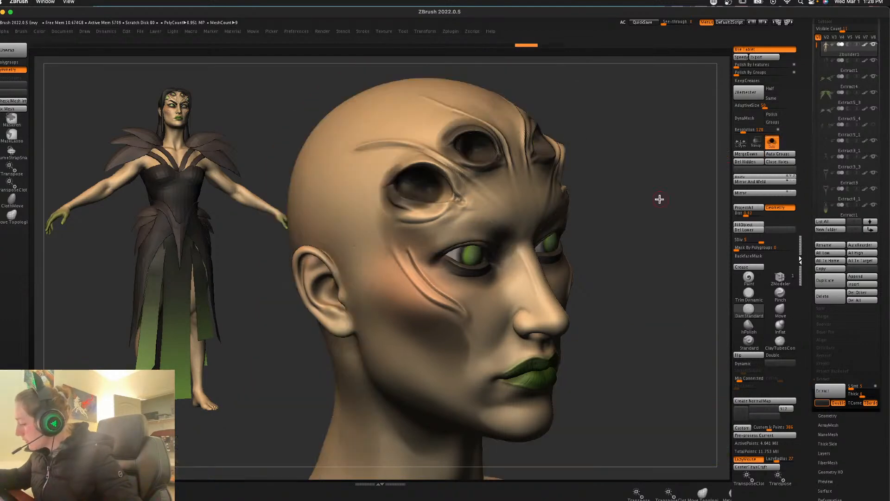
{"action": "left_click", "coordinate": [773, 145]}
Step: Reshape the eyelids around the outer and inner forehead eyes with the Move brush so they fit the eyeballs
{"action": "left_click", "coordinate": [780, 312]}
{"action": "key", "text": "space"}
{"action": "mouse_move", "coordinate": [430, 211]}
{"action": "left_mouse_down"}
{"action": "mouse_move", "coordinate": [427, 200]}
{"action": "mouse_move", "coordinate": [439, 203]}
{"action": "left_mouse_up"}
{"action": "left_click_drag", "start_coordinate": [431, 157], "coordinate": [431, 161]}
{"action": "left_click_drag", "start_coordinate": [480, 134], "coordinate": [487, 137]}
{"action": "left_click_drag", "start_coordinate": [554, 151], "coordinate": [534, 154]}
{"action": "left_click_drag", "start_coordinate": [529, 123], "coordinate": [510, 126]}
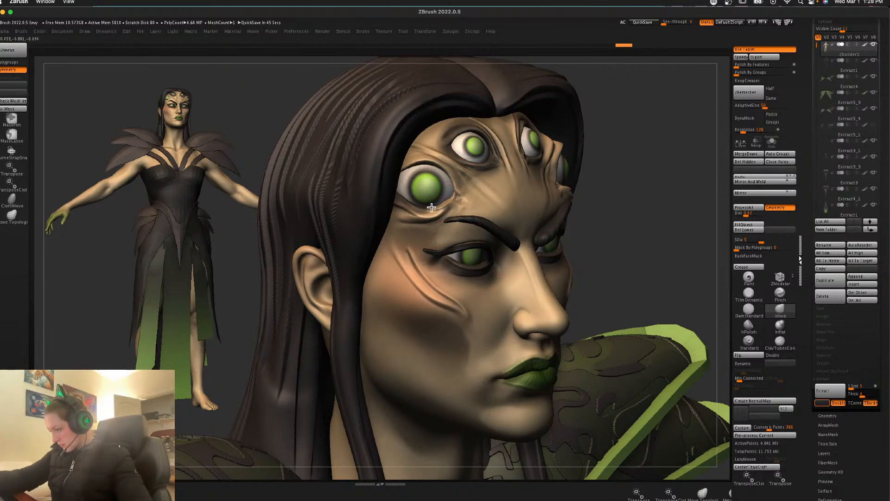
{"action": "left_click_drag", "start_coordinate": [431, 162], "coordinate": [430, 167]}
{"action": "left_click_drag", "start_coordinate": [425, 206], "coordinate": [423, 211]}
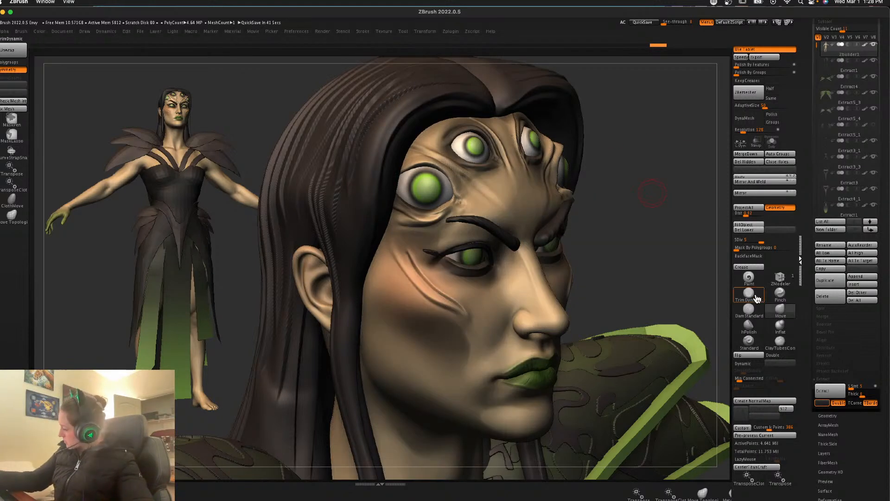
Step: Deepen the skin folds beneath the outer forehead eye with Dam Standard, checking the head's wireframe between strokes
{"action": "left_click", "coordinate": [749, 308]}
{"action": "key", "text": "space"}
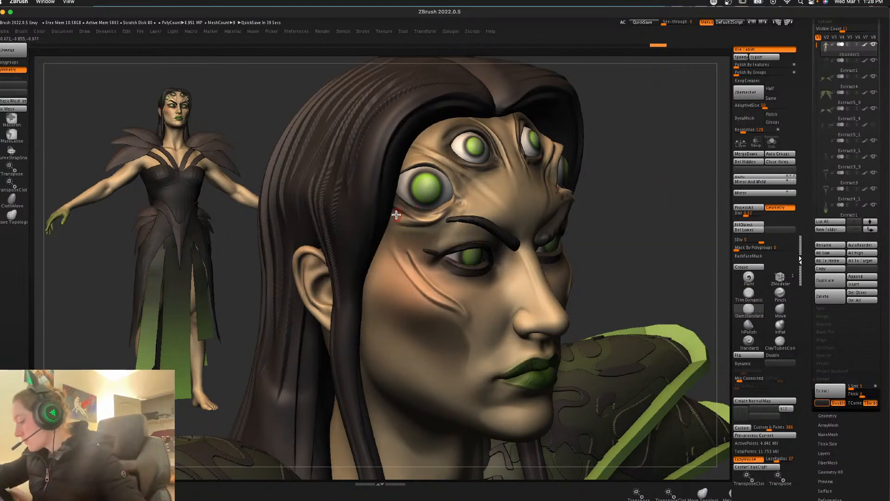
{"action": "left_click_drag", "start_coordinate": [410, 220], "coordinate": [450, 215]}
{"action": "key", "text": "shift+f"}
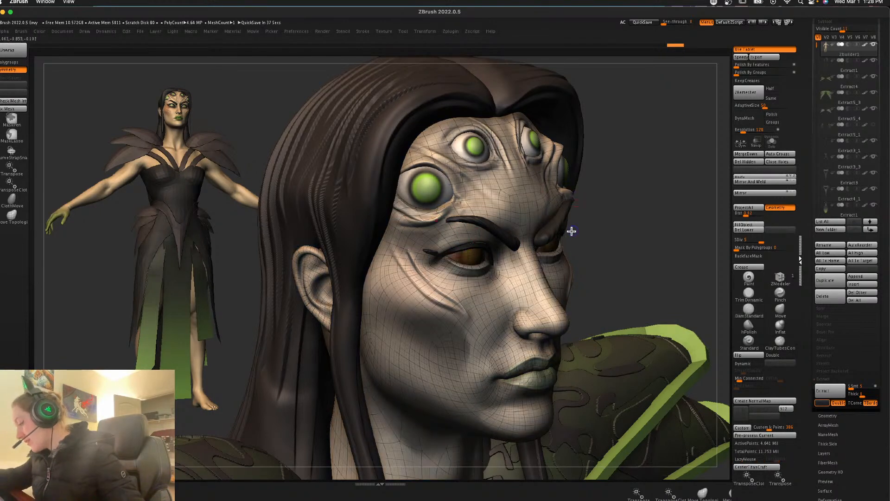
{"action": "key", "text": "shift+f"}
{"action": "left_click_drag", "start_coordinate": [431, 217], "coordinate": [450, 206]}
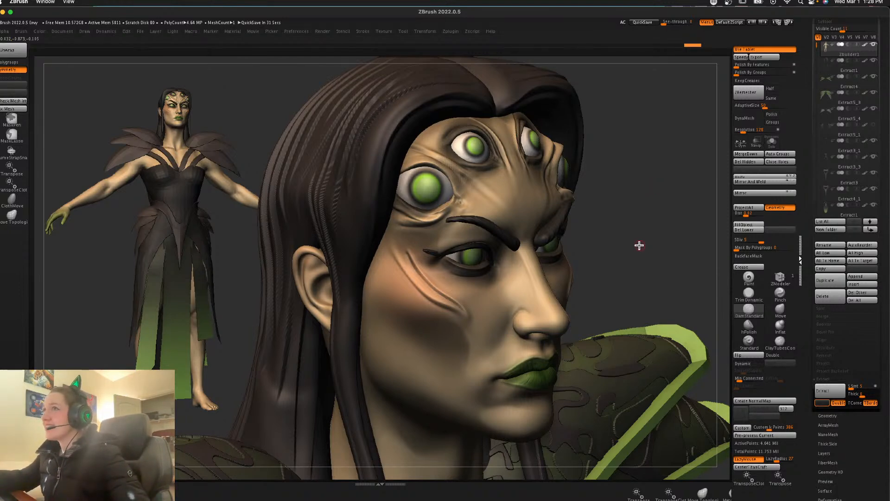
Step: Carve a crease beside the inner forehead eye and smooth the skin between it and the outer eye
{"action": "key", "text": "space"}
{"action": "key", "text": "shift+f"}
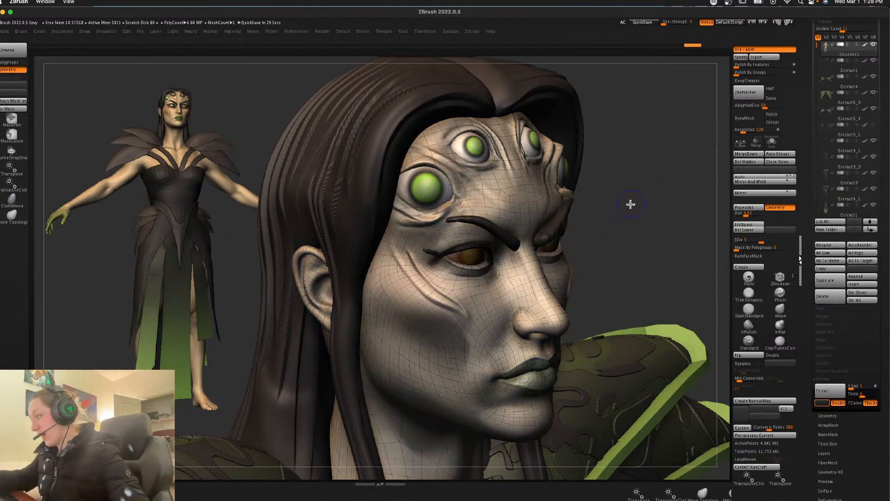
{"action": "key", "text": "shift+f"}
{"action": "key", "text": "space"}
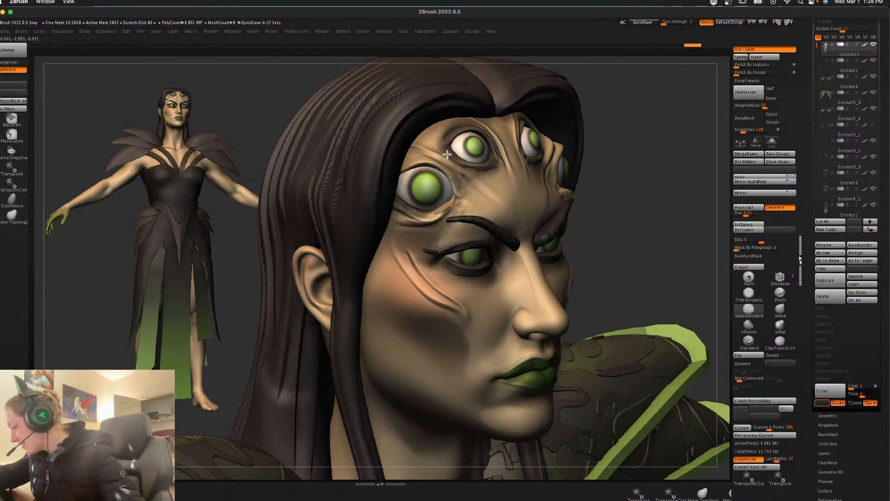
{"action": "left_click_drag", "start_coordinate": [491, 166], "coordinate": [511, 164]}
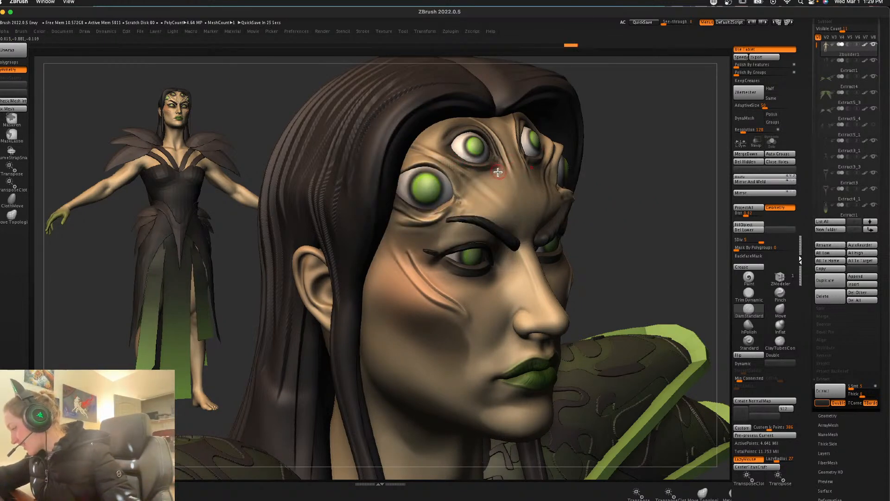
{"action": "mouse_move", "coordinate": [460, 172]}
{"action": "left_mouse_down", "text": "shift"}
{"action": "mouse_move", "coordinate": [479, 191]}
{"action": "mouse_move", "coordinate": [447, 164]}
{"action": "left_mouse_up", "text": "shift"}
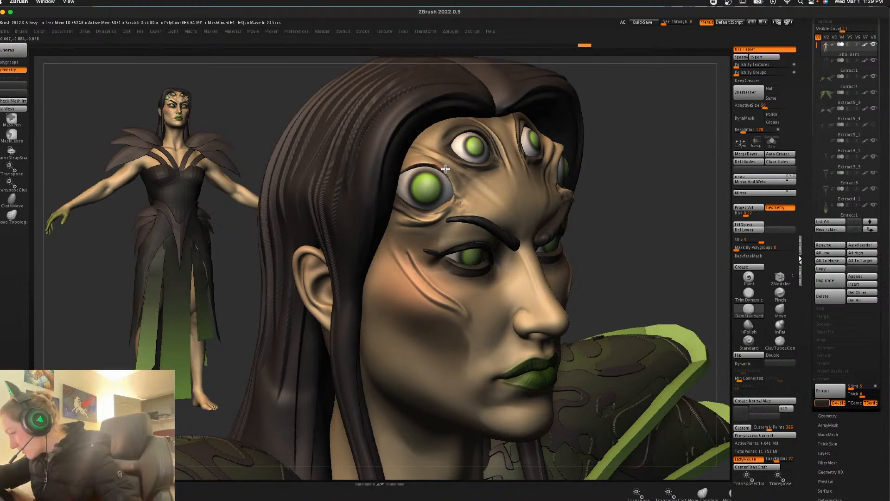
{"action": "left_click_drag", "start_coordinate": [459, 198], "coordinate": [461, 197]}
{"action": "key", "text": "l"}
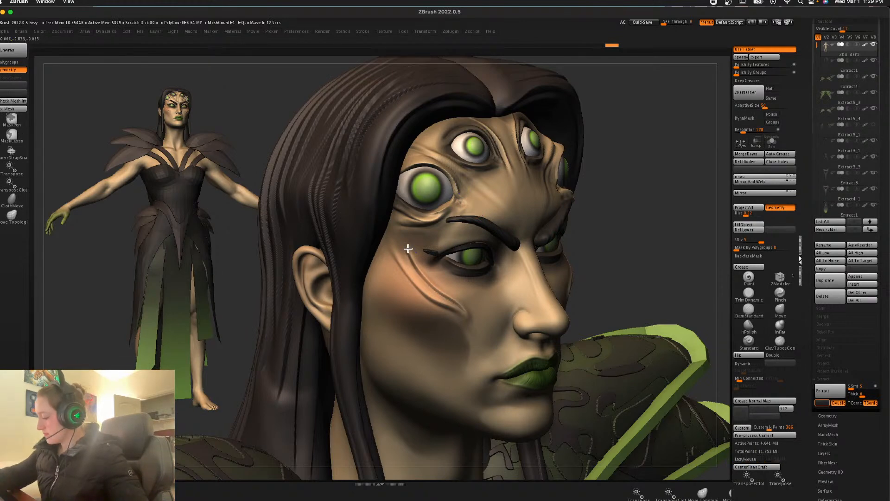
Step: Examine the forehead eyes from the side and the front, checking the head's wireframe and switching to the Move brush
{"action": "key", "text": "l"}
{"action": "left_click_drag", "start_coordinate": [659, 225], "coordinate": [667, 220]}
{"action": "right_click", "coordinate": [667, 220]}
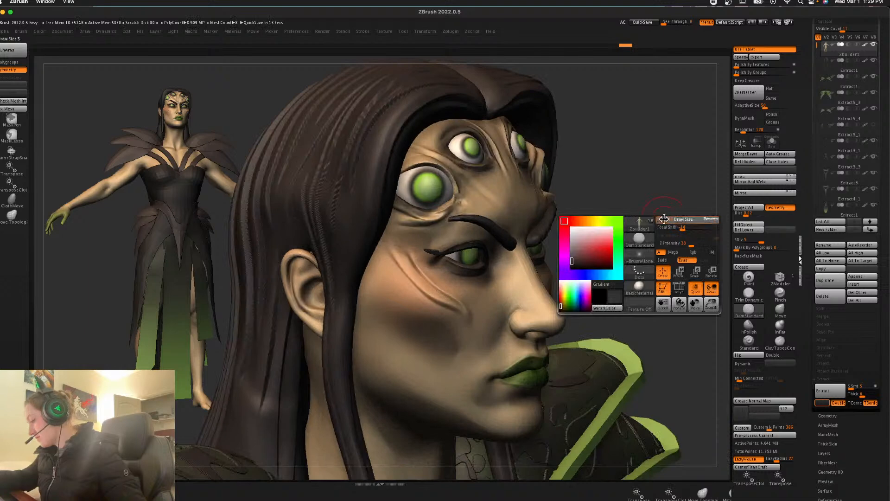
{"action": "key", "text": "shift+f"}
{"action": "left_click", "coordinate": [780, 316]}
{"action": "key", "text": "shift+f"}
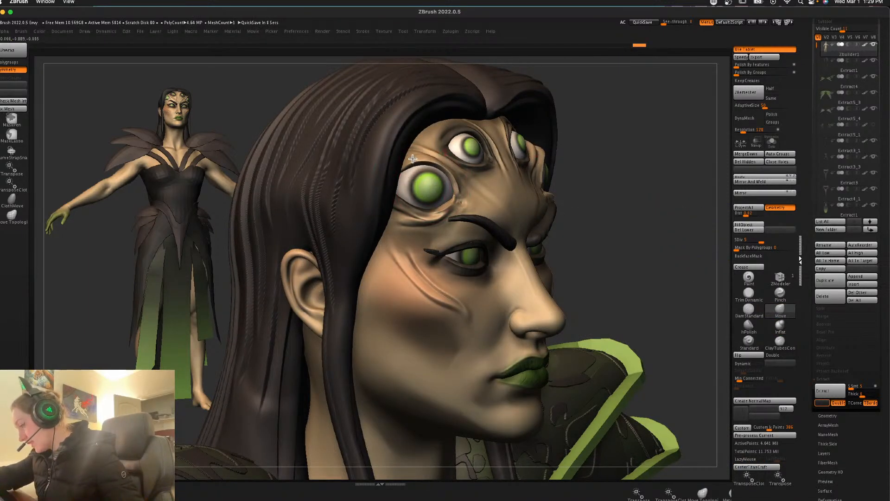
{"action": "left_click_drag", "start_coordinate": [705, 200], "coordinate": [695, 224], "text": "shift"}
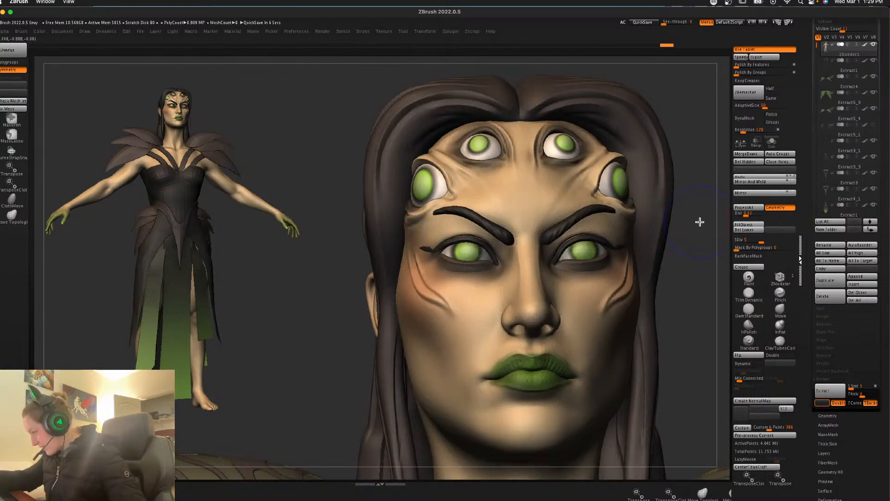
{"action": "left_click_drag", "start_coordinate": [602, 202], "coordinate": [505, 252], "text": "alt"}
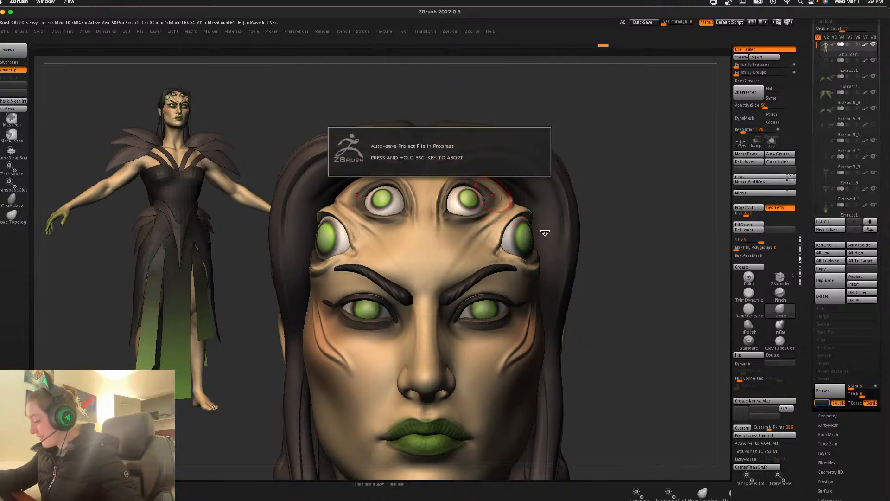
Step: Undo the last Dam Standard stroke and smooth the skin between the outer and inner forehead eyes
{"action": "left_click", "coordinate": [748, 308]}
{"action": "left_click_drag", "start_coordinate": [652, 275], "coordinate": [672, 284]}
{"action": "right_click", "coordinate": [349, 212]}
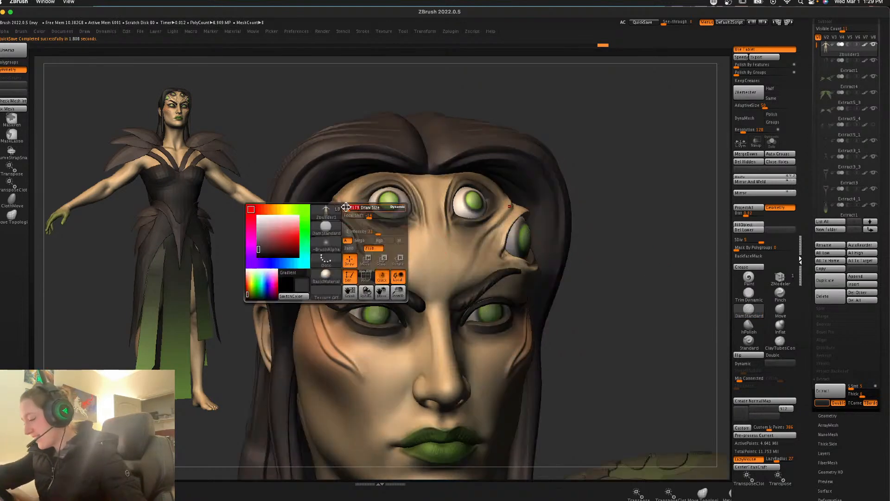
{"action": "key", "text": "ctrl+z"}
{"action": "mouse_move", "coordinate": [369, 226]}
{"action": "left_mouse_down", "text": "shift"}
{"action": "mouse_move", "coordinate": [390, 230]}
{"action": "mouse_move", "coordinate": [348, 212]}
{"action": "left_mouse_up", "text": "shift"}
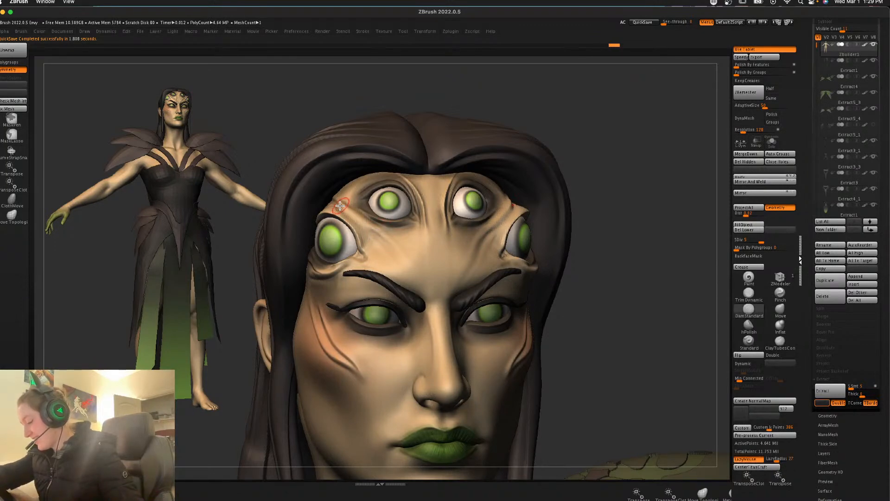
Step: Carve a diagonal crease from beside the outer forehead eye toward the brow and smooth the skin above that eye
{"action": "left_click_drag", "start_coordinate": [639, 228], "coordinate": [625, 227]}
{"action": "key", "text": "space"}
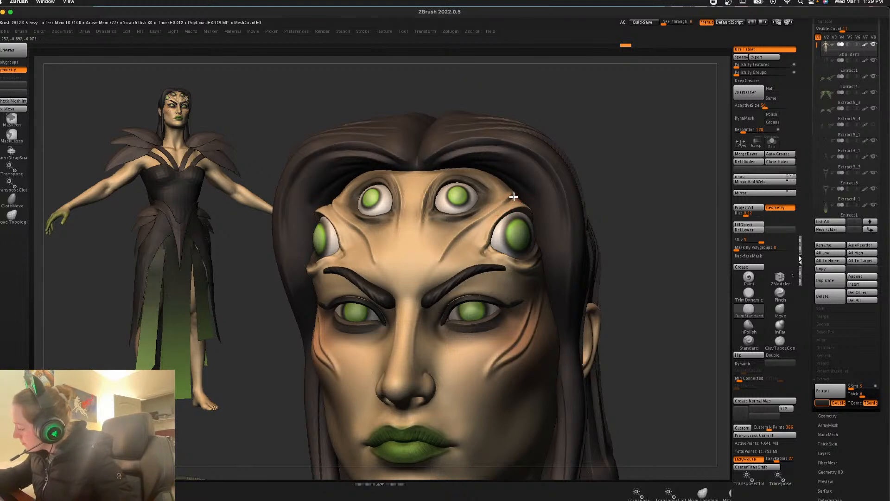
{"action": "left_click_drag", "start_coordinate": [473, 230], "coordinate": [436, 268]}
{"action": "left_click_drag", "start_coordinate": [497, 214], "coordinate": [512, 203], "text": "shift"}
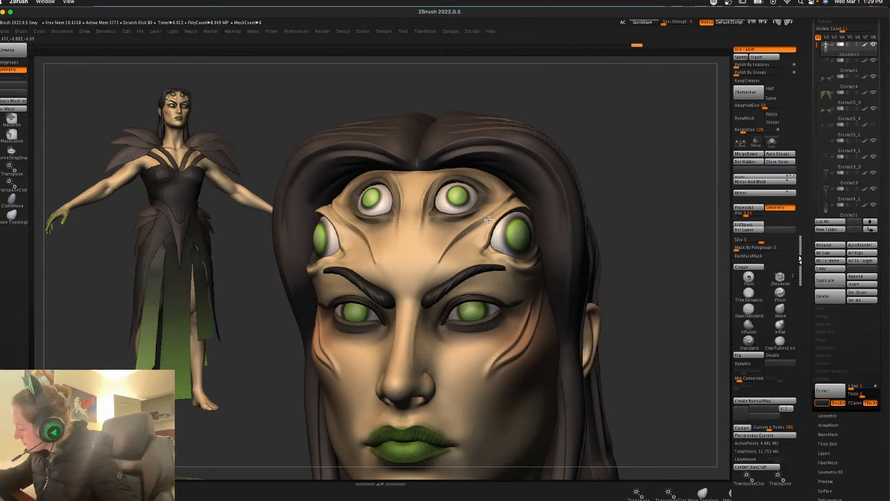
{"action": "key", "text": "shift+f"}
{"action": "key", "text": "shift+f"}
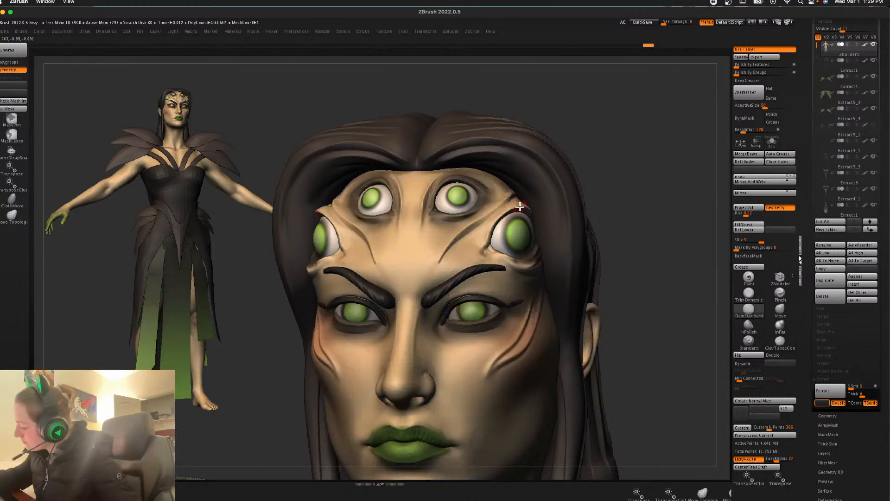
Step: Carve a vertical crease down the forehead beneath the inner forehead eye with Dam Standard
{"action": "left_click_drag", "start_coordinate": [420, 235], "coordinate": [427, 247]}
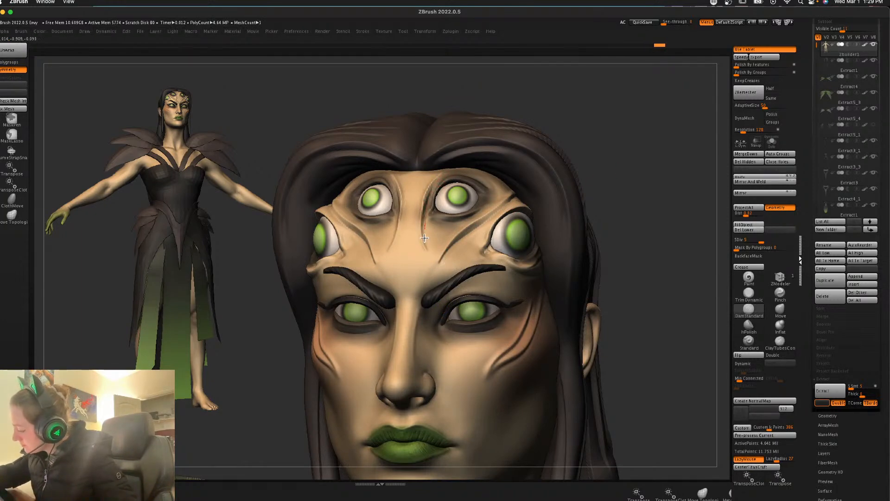
{"action": "key", "text": "l"}
{"action": "key", "text": "l"}
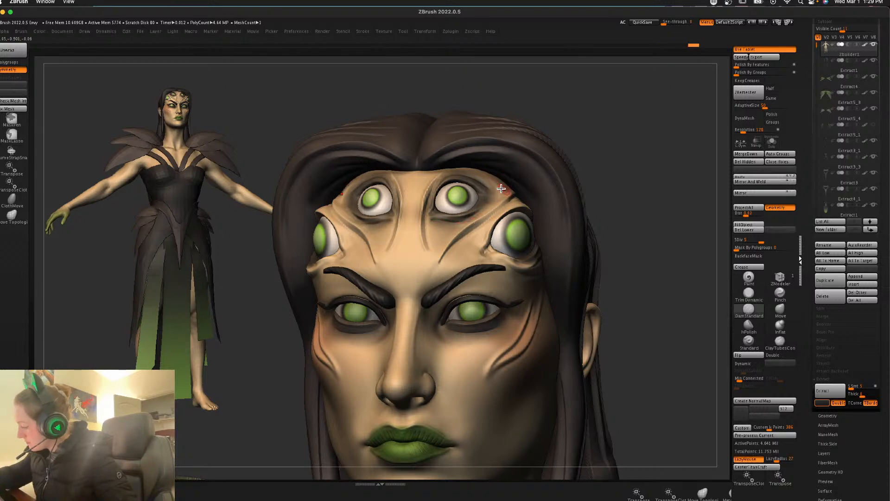
Step: Deepen and extend the slanted grooves on the cheekbone with Dam Standard, adding another outer groove and smoothing their lower ends
{"action": "left_click_drag", "start_coordinate": [641, 178], "coordinate": [638, 177]}
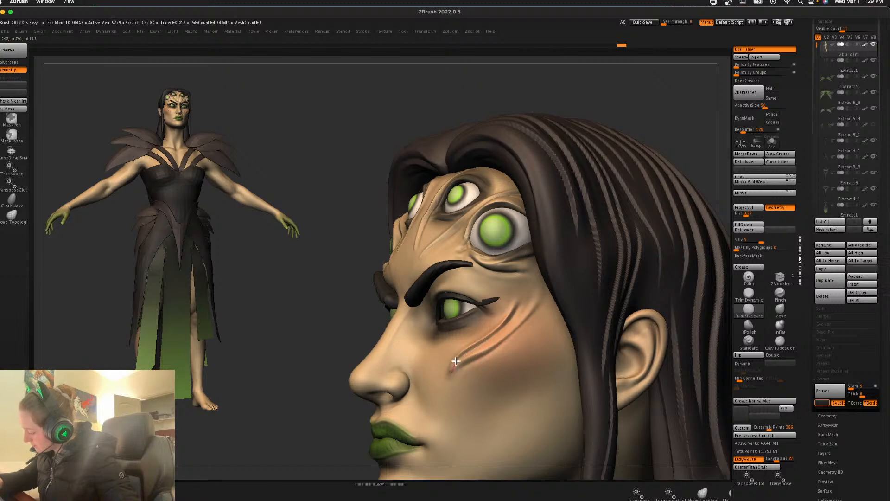
{"action": "mouse_move", "coordinate": [515, 315]}
{"action": "left_mouse_down"}
{"action": "mouse_move", "coordinate": [493, 335]}
{"action": "mouse_move", "coordinate": [551, 274]}
{"action": "left_mouse_up"}
{"action": "left_click_drag", "start_coordinate": [486, 363], "coordinate": [466, 365]}
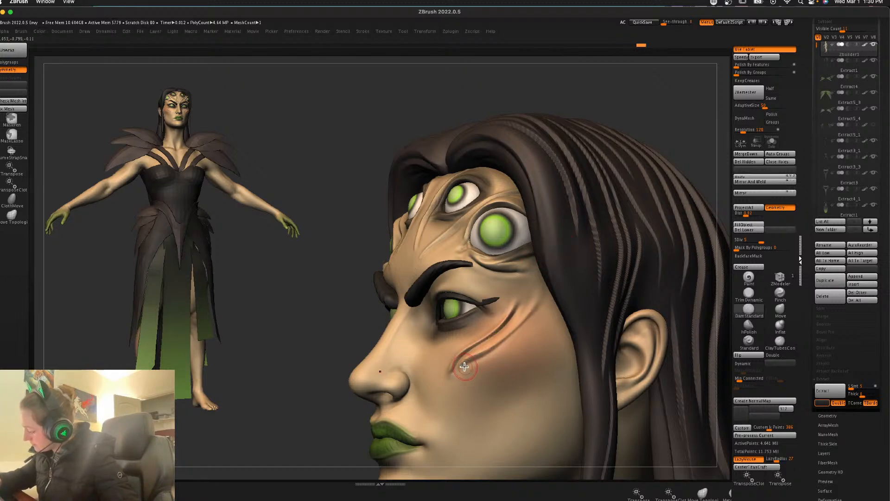
{"action": "left_click_drag", "start_coordinate": [531, 305], "coordinate": [529, 310]}
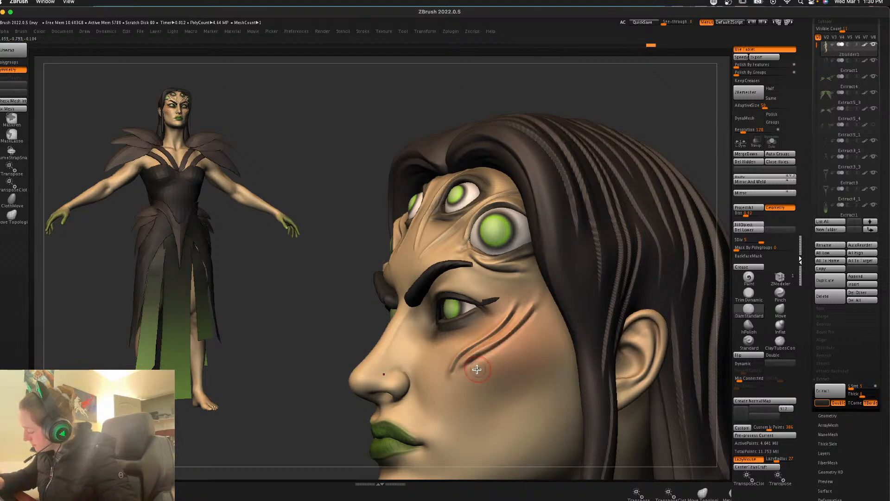
{"action": "mouse_move", "coordinate": [495, 353]}
{"action": "left_mouse_down"}
{"action": "mouse_move", "coordinate": [541, 302]}
{"action": "mouse_move", "coordinate": [536, 332]}
{"action": "left_mouse_up"}
{"action": "key", "text": "l"}
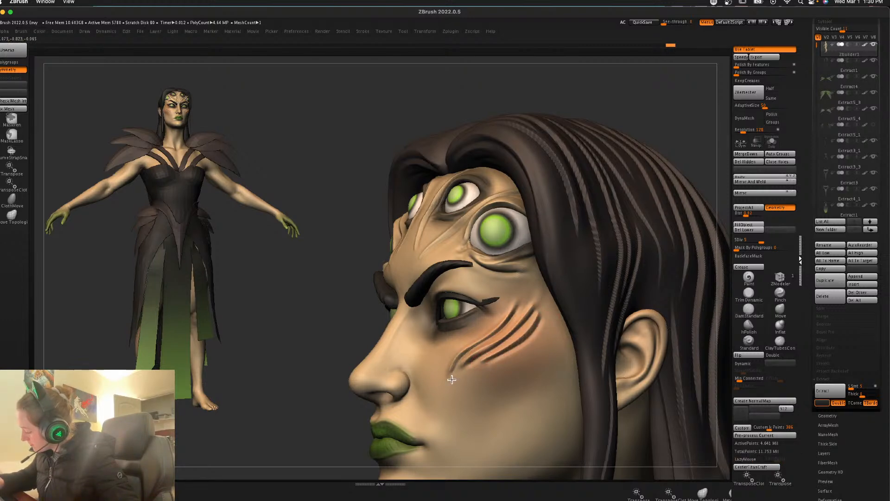
{"action": "left_click_drag", "start_coordinate": [452, 380], "coordinate": [473, 360], "text": "shift"}
Step: Refine the crease at the outer corner of the main eye with Dam Standard
{"action": "mouse_move", "coordinate": [678, 115]}
{"action": "left_mouse_down"}
{"action": "mouse_move", "coordinate": [660, 141]}
{"action": "mouse_move", "coordinate": [672, 139]}
{"action": "mouse_move", "coordinate": [652, 142]}
{"action": "left_mouse_up"}
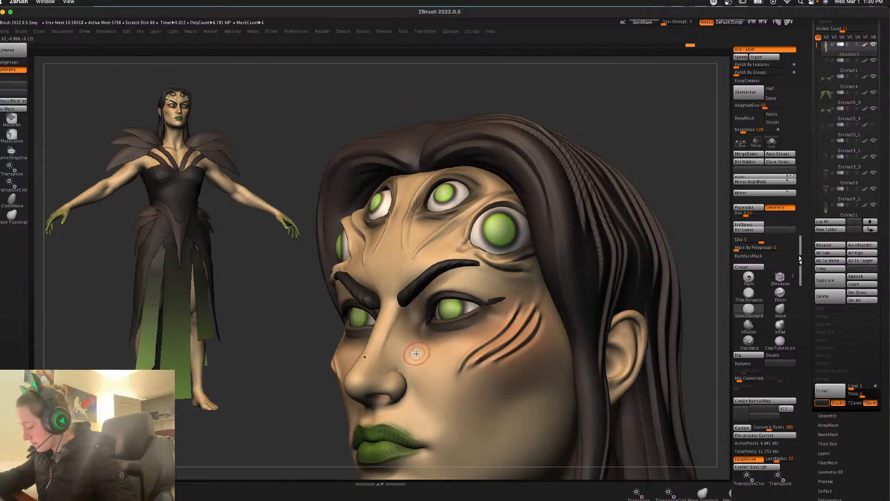
{"action": "left_click_drag", "start_coordinate": [672, 143], "coordinate": [444, 291]}
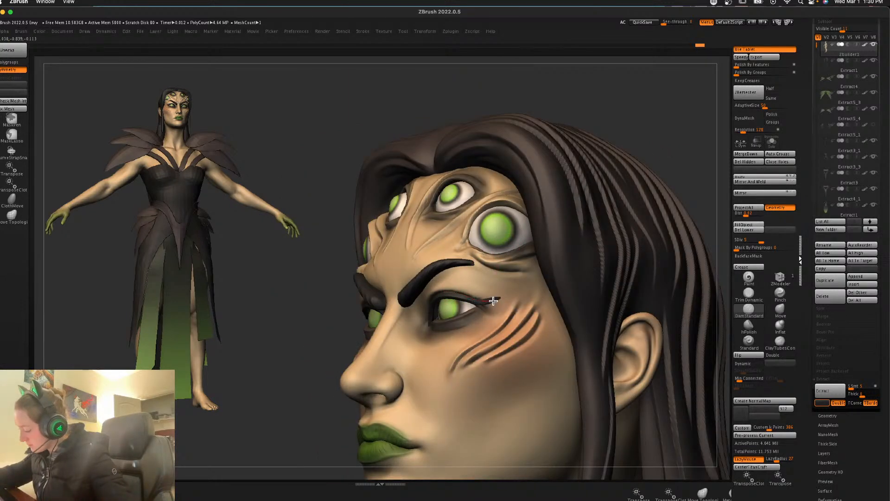
{"action": "left_click_drag", "start_coordinate": [667, 151], "coordinate": [580, 215]}
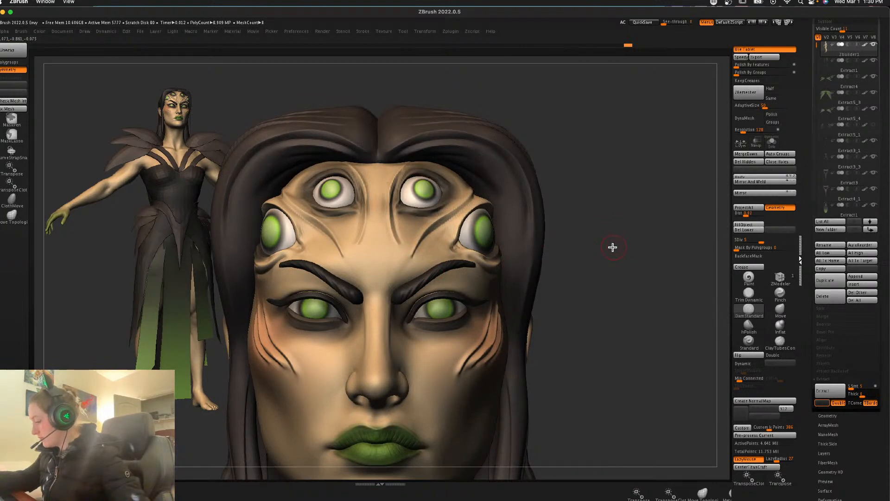
Step: Examine the whole figure and the head and shoulders from the front, checking the mesh with the wireframe display
{"action": "key", "text": "f"}
{"action": "left_click_drag", "start_coordinate": [625, 214], "coordinate": [665, 337], "text": "alt"}
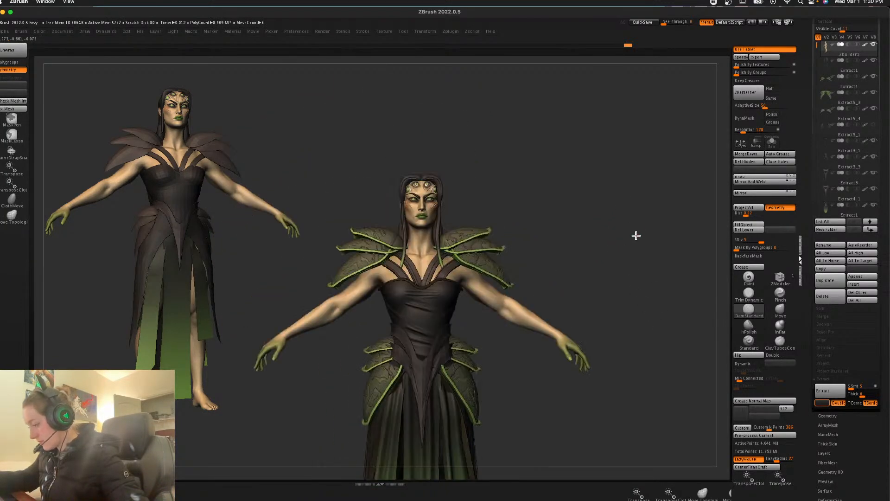
{"action": "left_click_drag", "start_coordinate": [589, 218], "coordinate": [646, 145], "text": "alt"}
{"action": "left_click_drag", "start_coordinate": [632, 429], "coordinate": [675, 147], "text": "alt"}
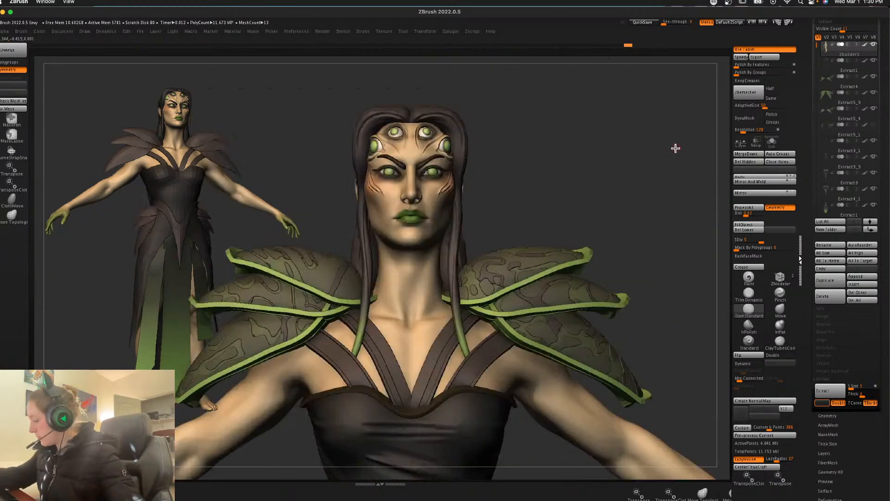
{"action": "left_click_drag", "start_coordinate": [618, 256], "coordinate": [639, 376], "text": "alt"}
{"action": "left_click_drag", "start_coordinate": [612, 225], "coordinate": [608, 216], "text": "alt"}
{"action": "key", "text": "shift+f"}
{"action": "key", "text": "shift+f"}
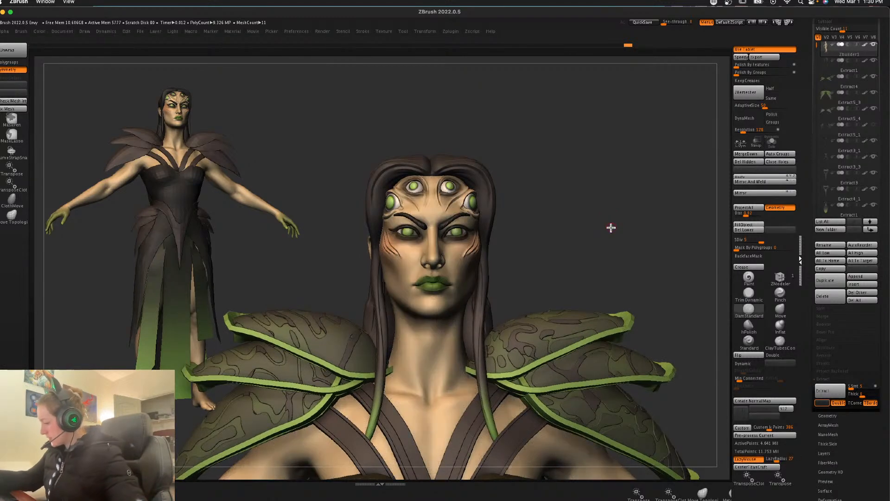
Step: Paint shading around the inner and outer forehead eyes with the Paint brush
{"action": "left_click", "coordinate": [751, 282]}
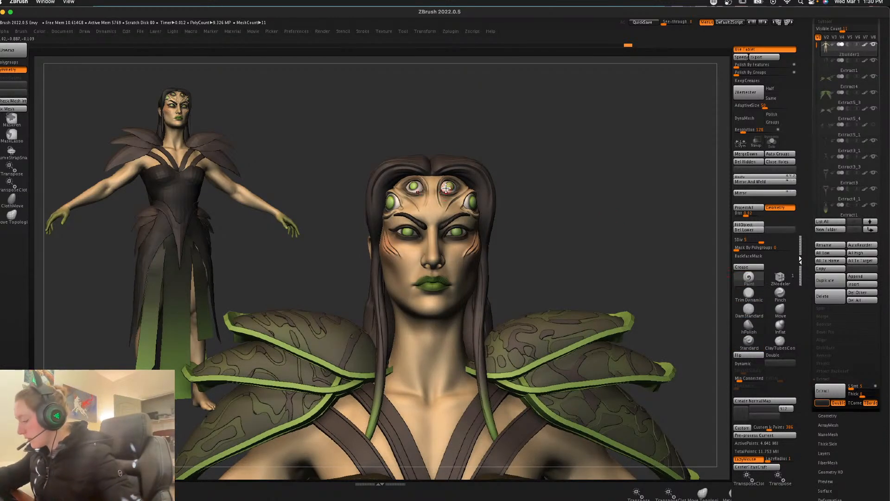
{"action": "left_click_drag", "start_coordinate": [461, 186], "coordinate": [469, 190]}
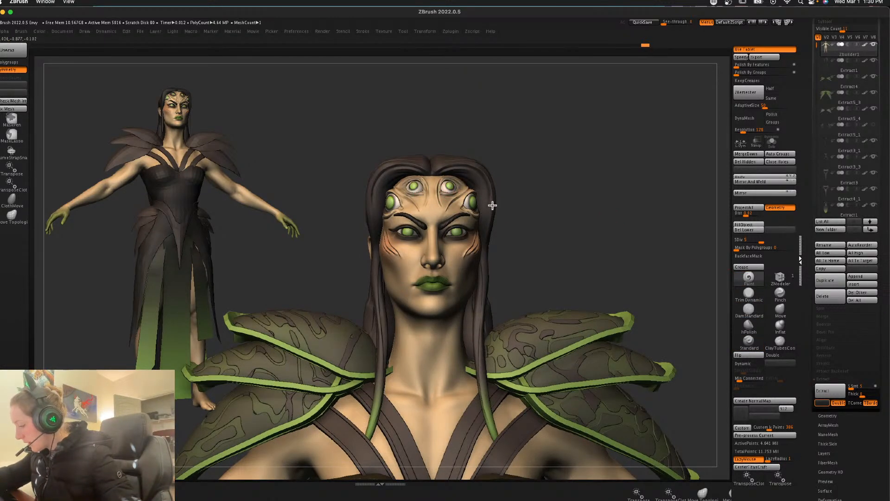
{"action": "left_click_drag", "start_coordinate": [587, 174], "coordinate": [471, 200]}
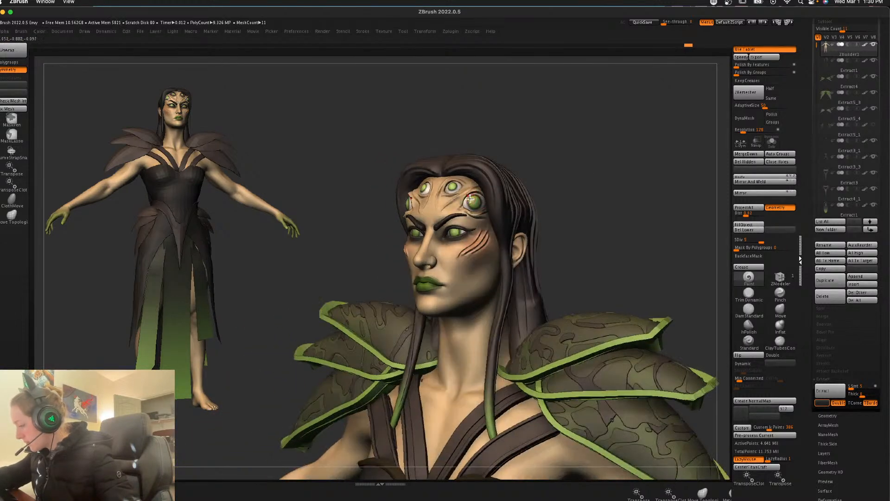
{"action": "mouse_move", "coordinate": [568, 161]}
{"action": "left_mouse_down", "text": "shift"}
{"action": "mouse_move", "coordinate": [568, 181]}
{"action": "mouse_move", "coordinate": [474, 208]}
{"action": "left_mouse_up", "text": "shift"}
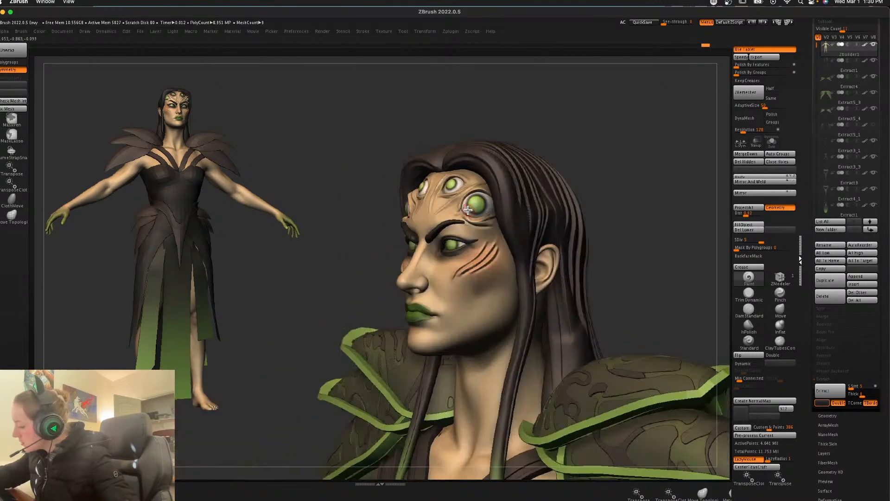
{"action": "key", "text": "space"}
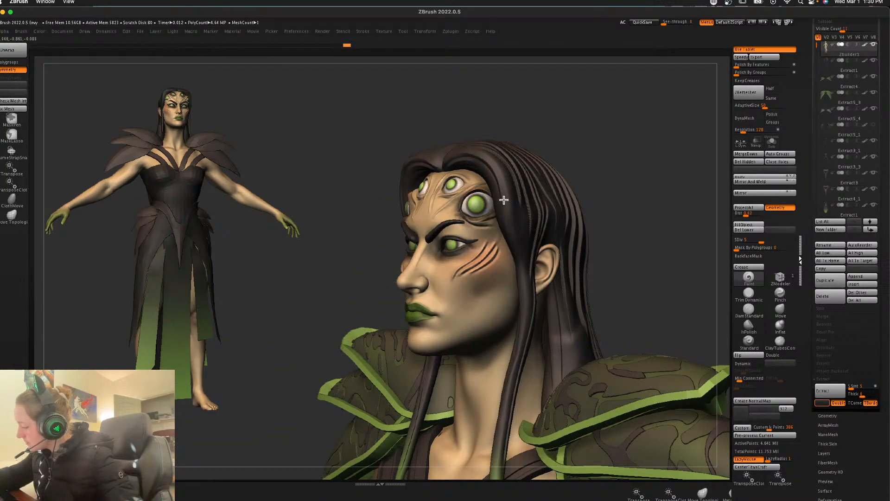
{"action": "left_click_drag", "start_coordinate": [589, 148], "coordinate": [492, 169]}
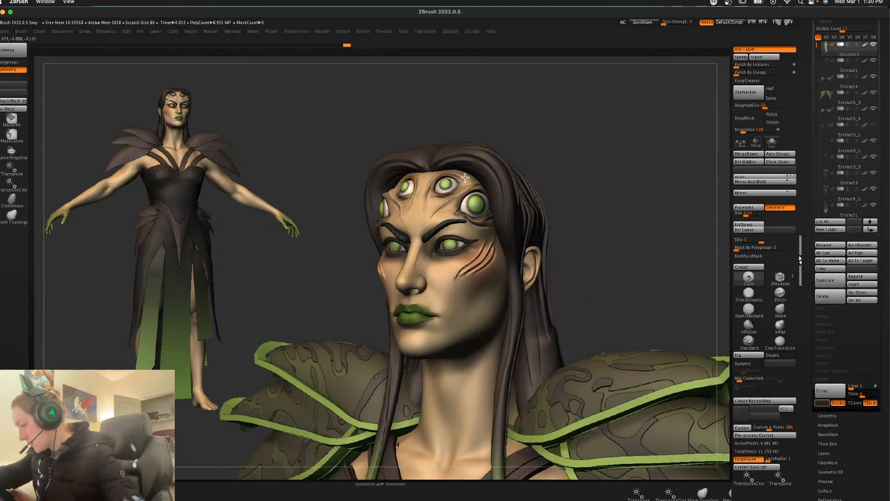
{"action": "left_click_drag", "start_coordinate": [609, 176], "coordinate": [607, 188]}
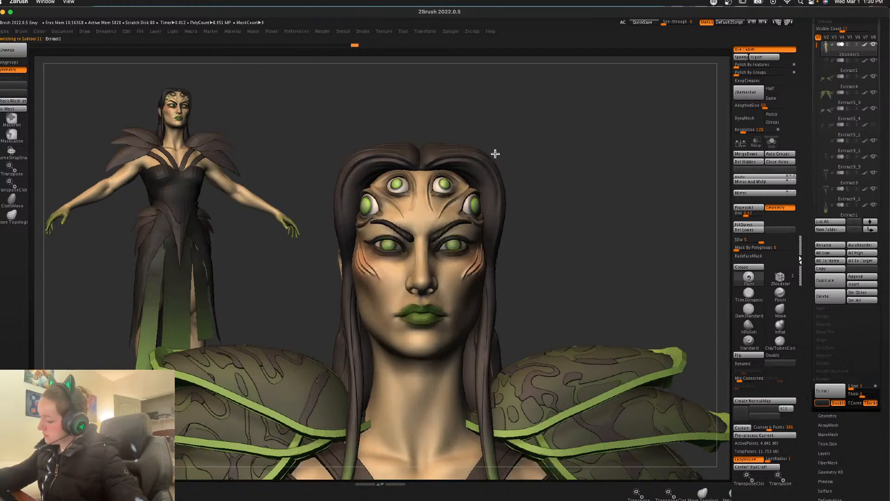
Step: Select the hair and raise its top above the forehead with an enlarged Move brush
{"action": "left_click", "coordinate": [477, 155], "text": "alt"}
{"action": "left_click", "coordinate": [780, 309]}
{"action": "left_click_drag", "start_coordinate": [630, 173], "coordinate": [626, 178]}
{"action": "key", "text": "space"}
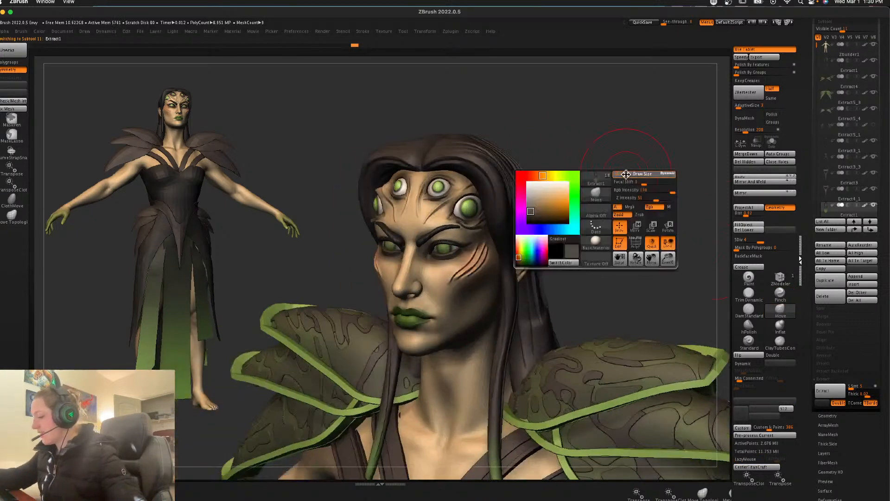
{"action": "left_click_drag", "start_coordinate": [456, 163], "coordinate": [451, 149]}
Step: Reshape the front edge of the hair beside the forehead eyes and along the crown with the Move brush
{"action": "mouse_move", "coordinate": [599, 171]}
{"action": "left_mouse_down"}
{"action": "mouse_move", "coordinate": [618, 181]}
{"action": "mouse_move", "coordinate": [613, 200]}
{"action": "left_mouse_up"}
{"action": "left_click_drag", "start_coordinate": [605, 154], "coordinate": [608, 186], "text": "alt"}
{"action": "key", "text": "space"}
{"action": "key", "text": "space"}
{"action": "key", "text": "space"}
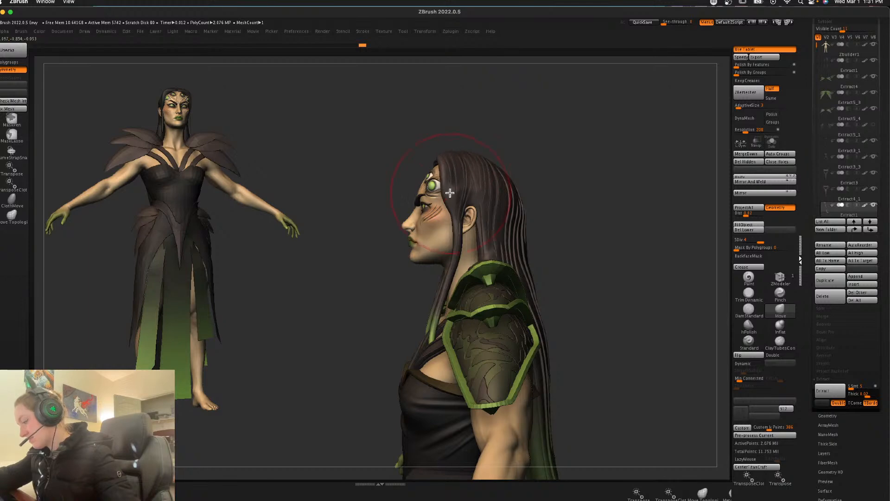
{"action": "left_click_drag", "start_coordinate": [585, 203], "coordinate": [593, 214]}
{"action": "mouse_move", "coordinate": [441, 197]}
{"action": "left_mouse_down"}
{"action": "mouse_move", "coordinate": [447, 193]}
{"action": "mouse_move", "coordinate": [439, 191]}
{"action": "left_mouse_up"}
{"action": "left_click_drag", "start_coordinate": [425, 151], "coordinate": [426, 157]}
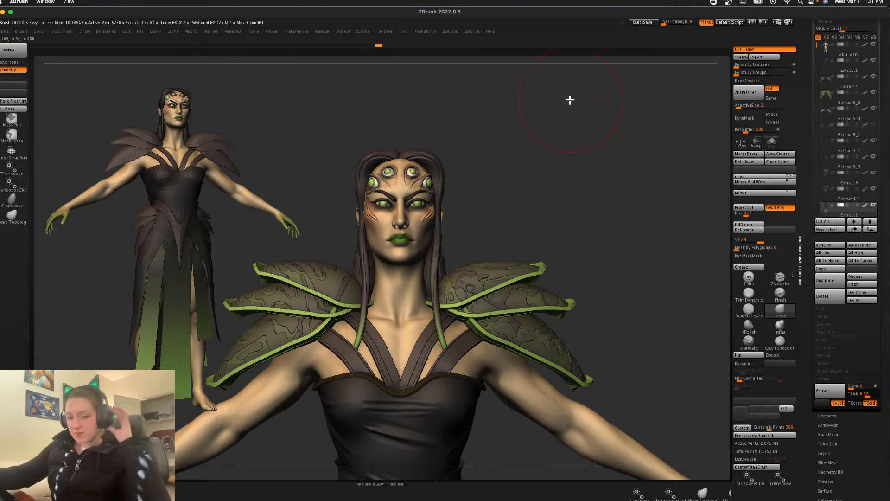
Step: Adjust the top and front hairline from the opposite profile and a three-quarter view with the Move brush
{"action": "left_click_drag", "start_coordinate": [564, 200], "coordinate": [576, 207]}
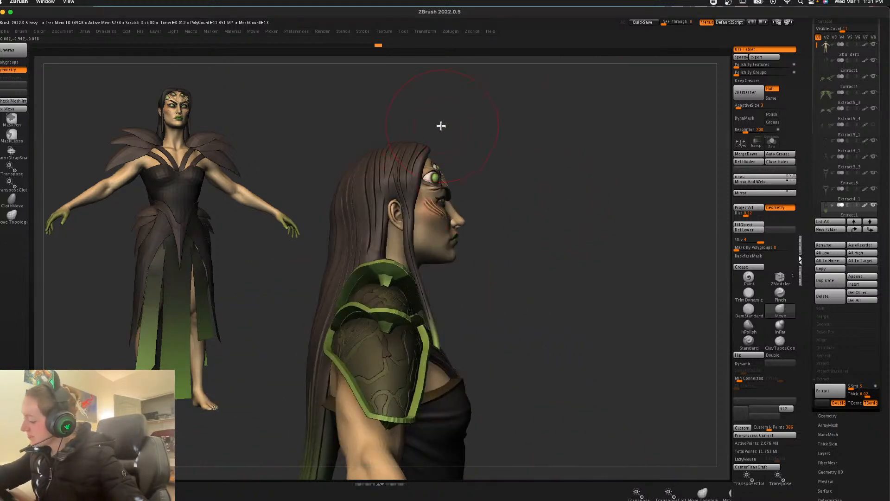
{"action": "left_click_drag", "start_coordinate": [437, 127], "coordinate": [431, 133]}
{"action": "key", "text": "space"}
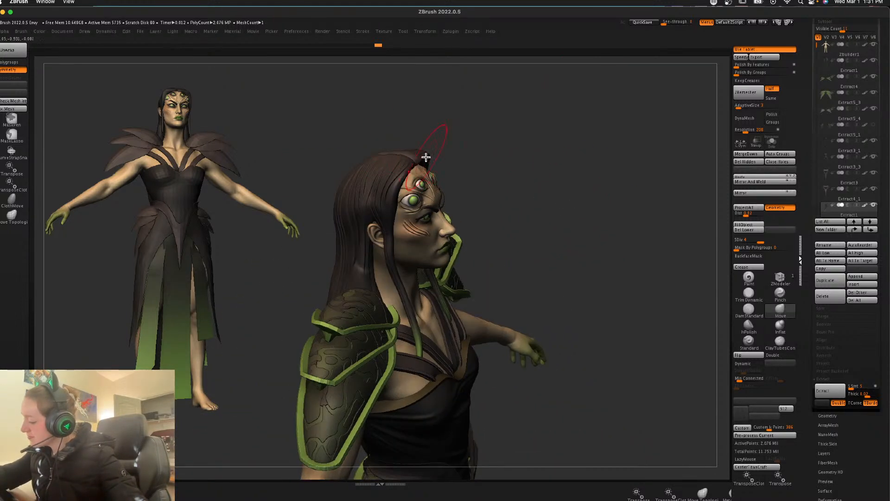
{"action": "left_click_drag", "start_coordinate": [457, 137], "coordinate": [422, 170], "text": "shift"}
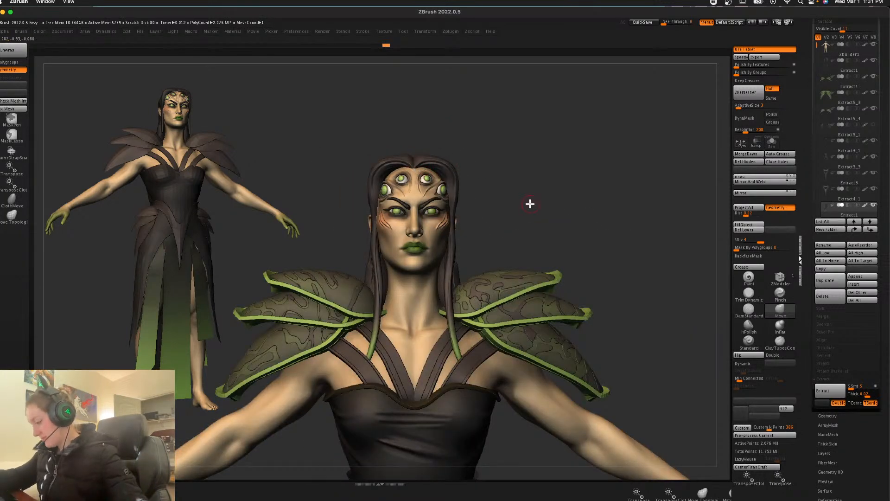
Step: Select the body and carve the throat tendons down the front of the neck with the Dam Standard brush
{"action": "left_click_drag", "start_coordinate": [550, 213], "coordinate": [551, 195], "text": "alt"}
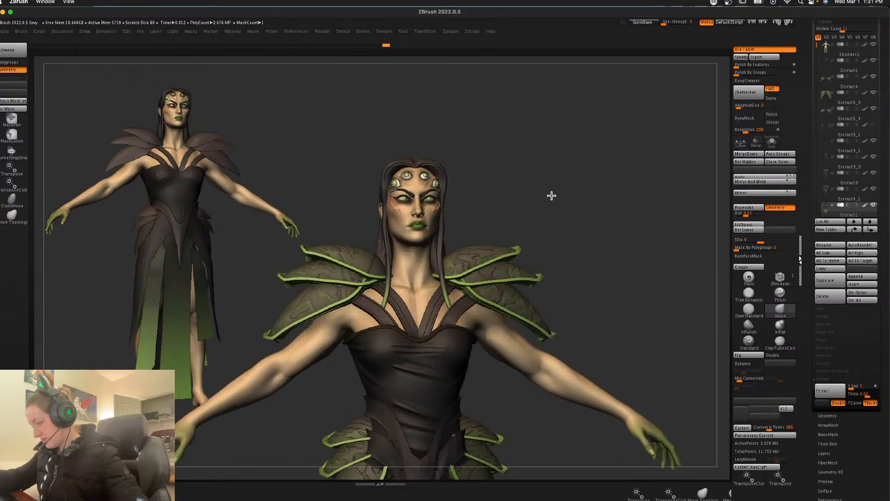
{"action": "right_click", "coordinate": [552, 196]}
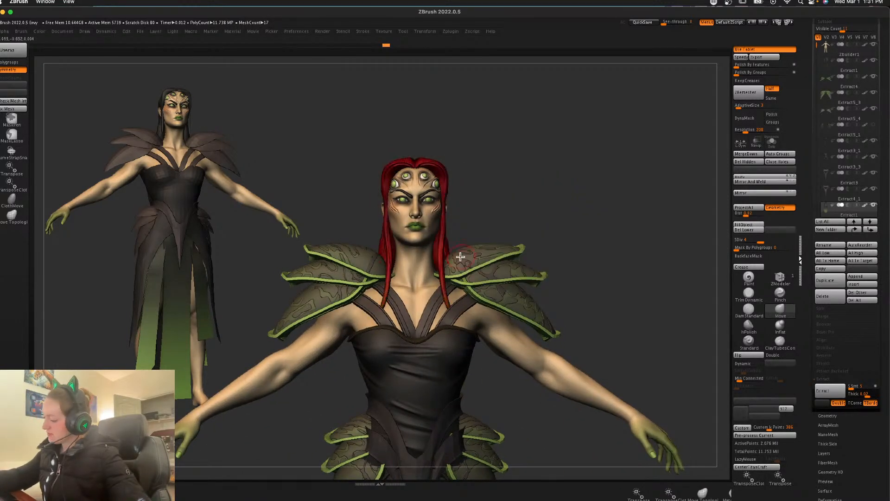
{"action": "left_click", "coordinate": [416, 267], "text": "alt"}
{"action": "left_click_drag", "start_coordinate": [572, 195], "coordinate": [633, 150]}
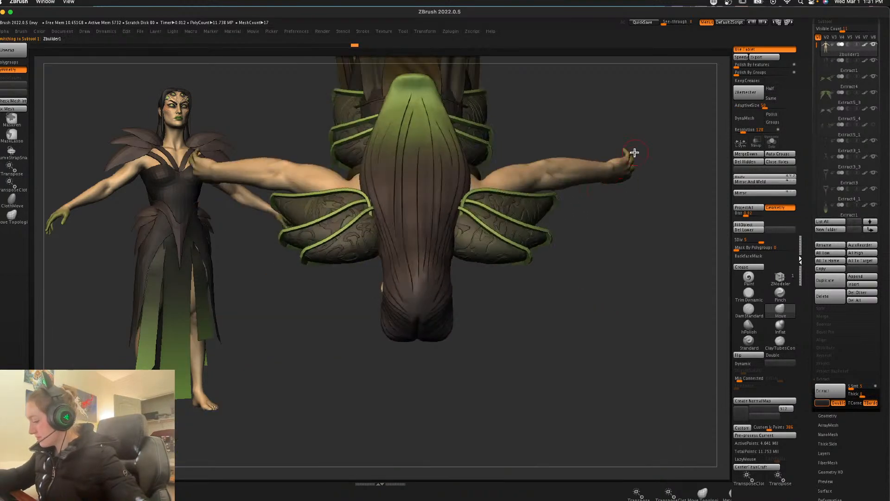
{"action": "mouse_move", "coordinate": [583, 269]}
{"action": "left_mouse_down"}
{"action": "mouse_move", "coordinate": [584, 249]}
{"action": "mouse_move", "coordinate": [632, 225]}
{"action": "left_mouse_up"}
{"action": "right_click", "coordinate": [632, 225]}
{"action": "left_click", "coordinate": [749, 310]}
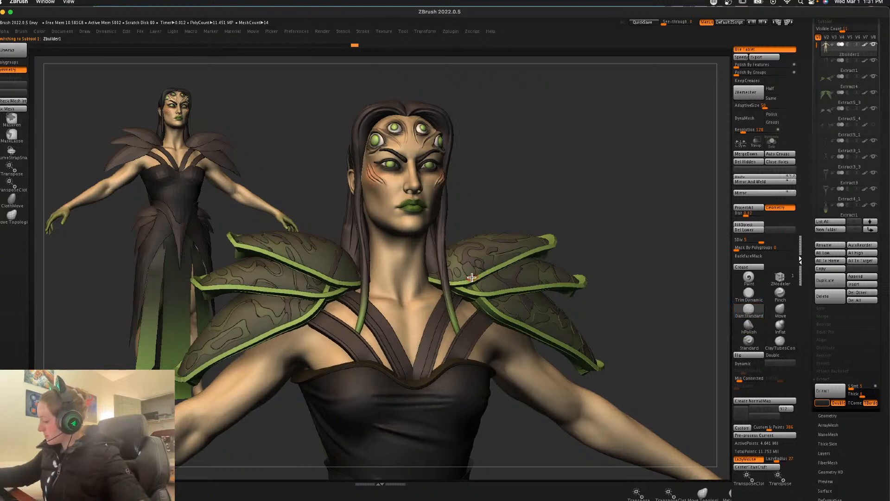
{"action": "left_click_drag", "start_coordinate": [379, 236], "coordinate": [404, 299]}
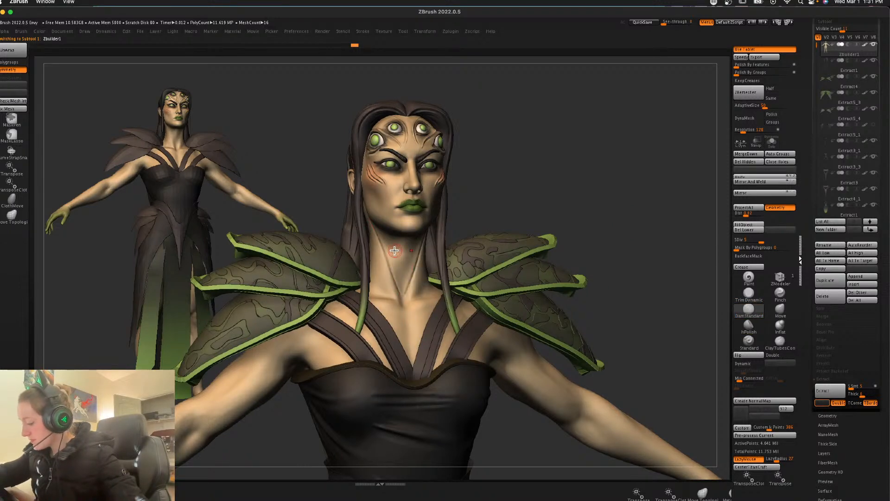
{"action": "key", "text": "l"}
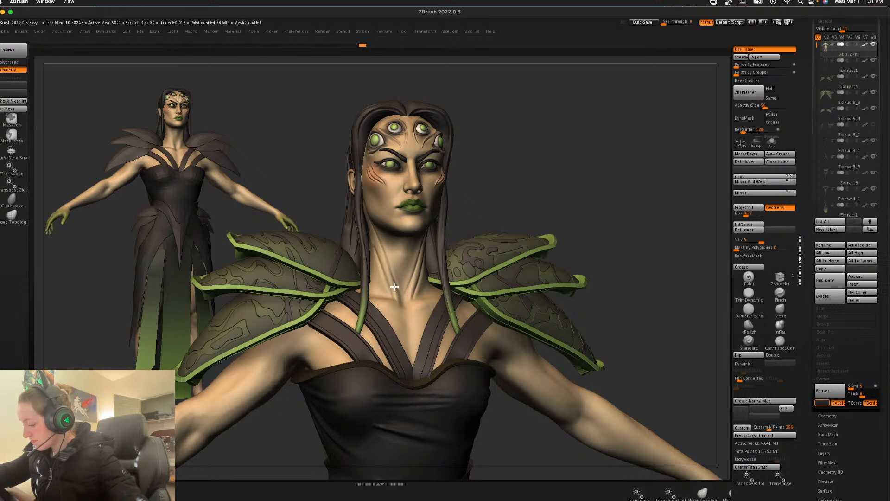
Step: Soften the new neck creases, stepping down to subdivision level 4 and back up to level 5
{"action": "key", "text": "shift+d"}
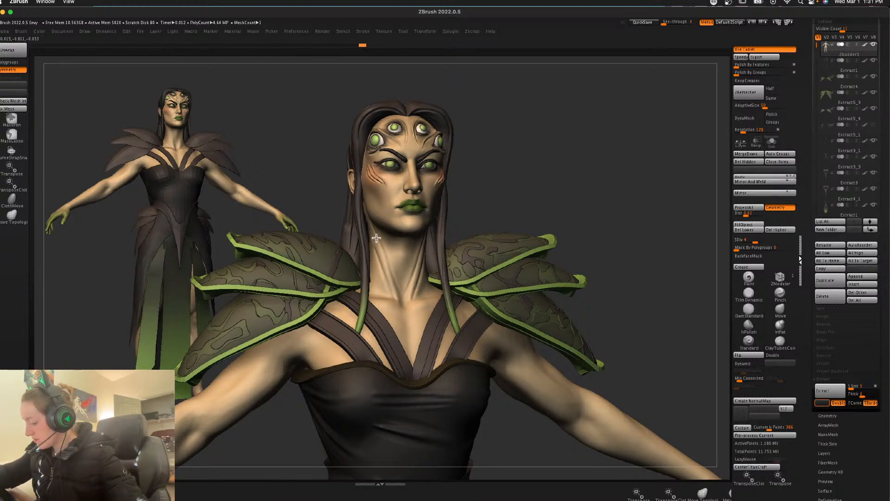
{"action": "key", "text": "l"}
{"action": "key", "text": "d"}
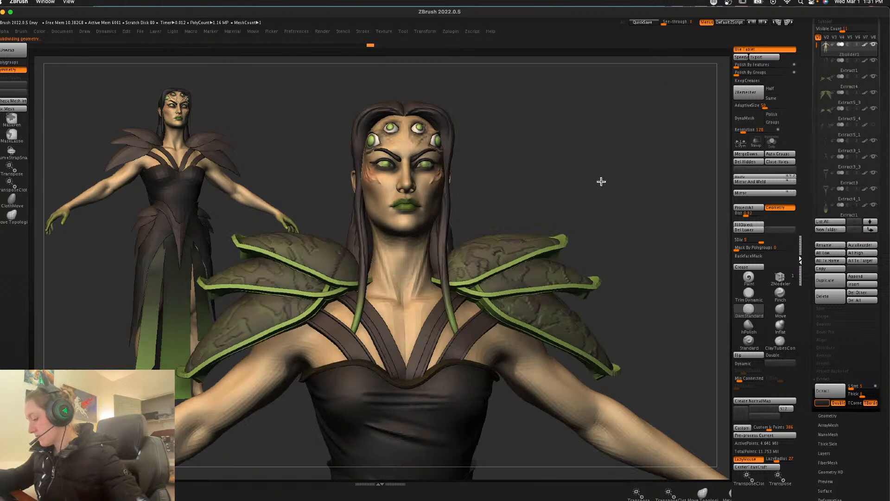
{"action": "key", "text": "l"}
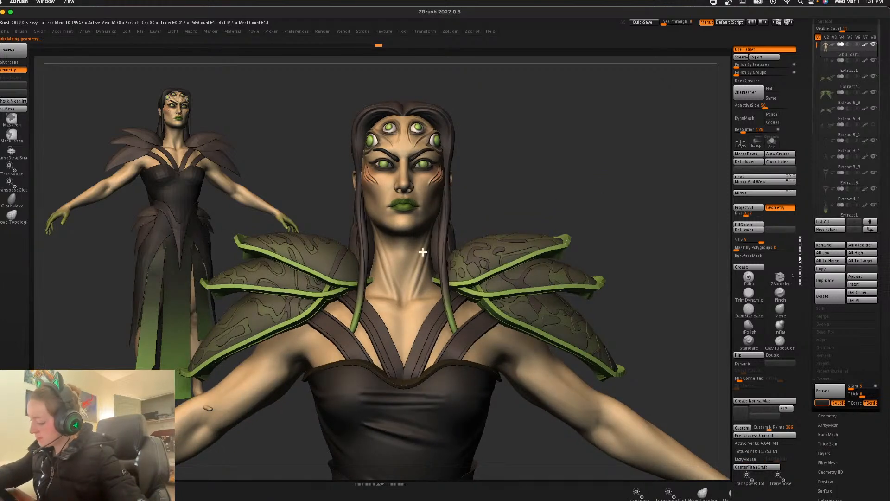
{"action": "left_click_drag", "start_coordinate": [415, 267], "coordinate": [432, 214], "text": "shift"}
Step: Isolate the body and build up the muscle along the side of the neck with the Standard brush
{"action": "left_click", "coordinate": [771, 143]}
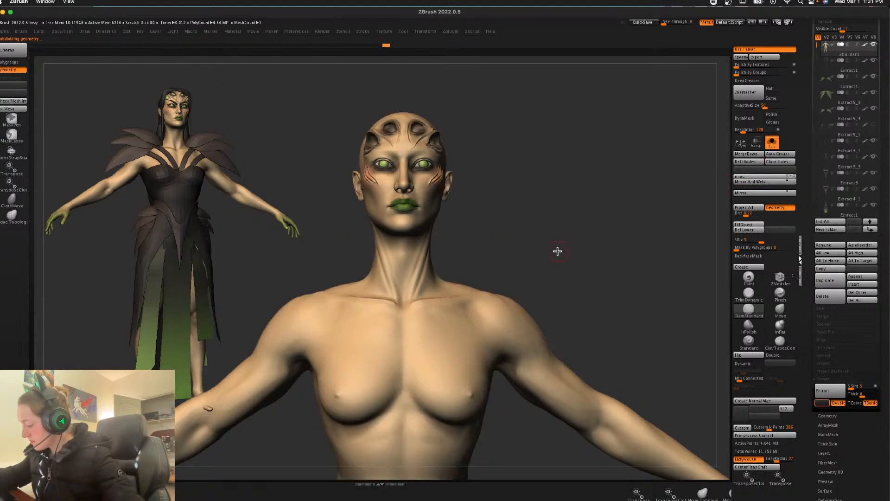
{"action": "key", "text": "l"}
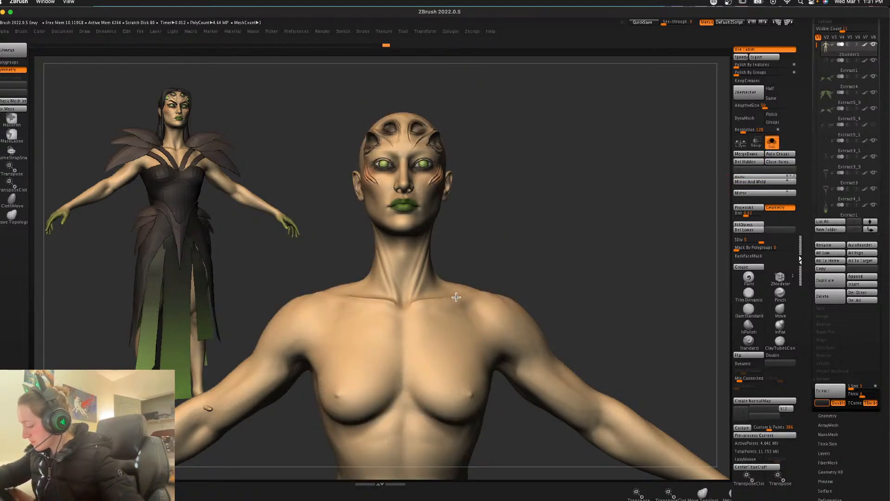
{"action": "key", "text": "l"}
{"action": "left_click_drag", "start_coordinate": [594, 214], "coordinate": [495, 241]}
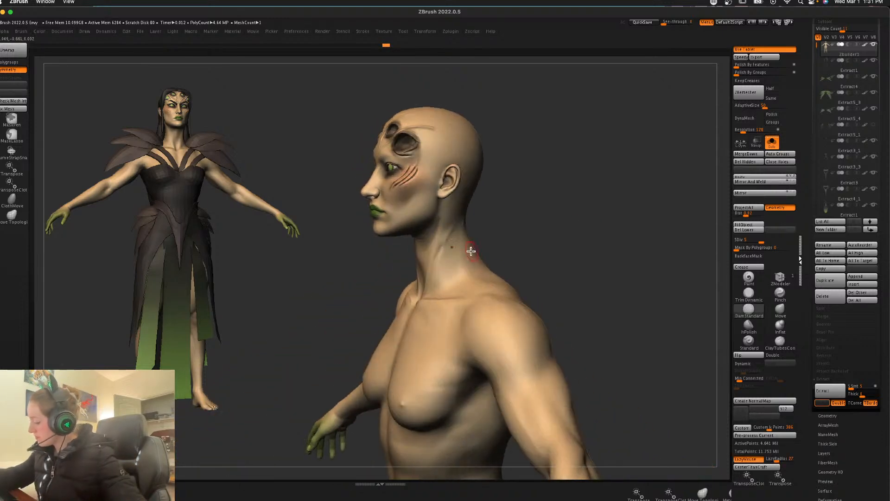
{"action": "key", "text": "l"}
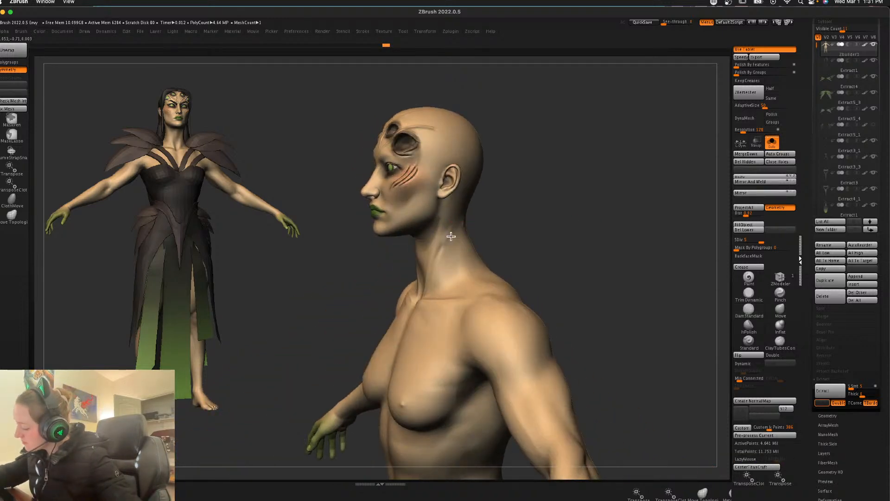
{"action": "left_click", "coordinate": [749, 342]}
{"action": "left_click_drag", "start_coordinate": [590, 290], "coordinate": [611, 285]}
{"action": "key", "text": "space"}
{"action": "left_click_drag", "start_coordinate": [450, 218], "coordinate": [413, 308]}
{"action": "key", "text": "ctrl+z"}
{"action": "key", "text": "space"}
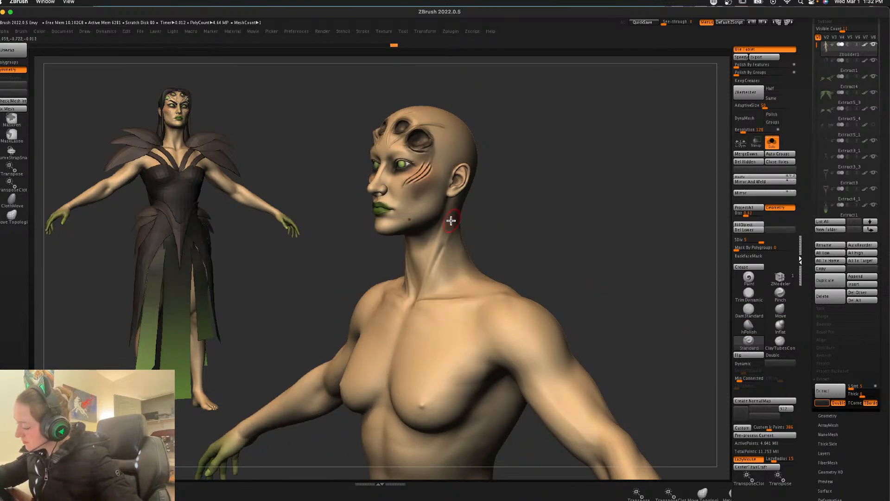
Step: Strengthen the neck muscle from the collarbone up toward the ear, checking it with the hair and costume shown
{"action": "left_click", "coordinate": [771, 142]}
{"action": "key", "text": "l"}
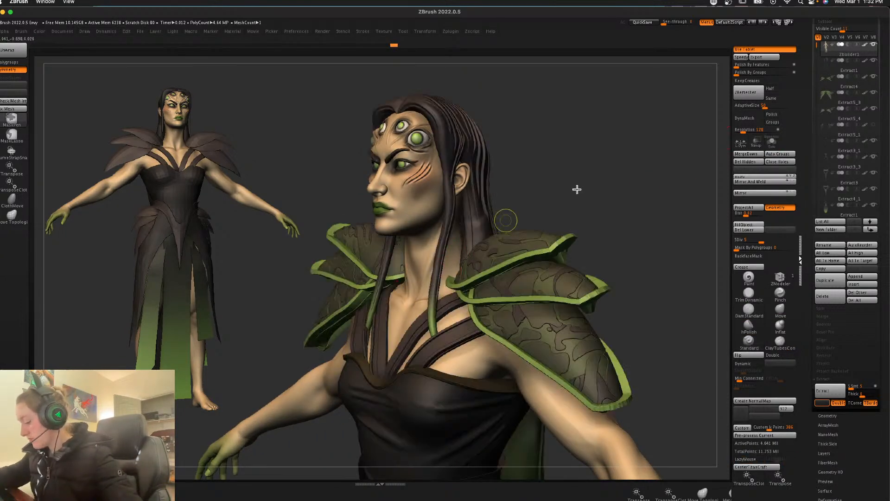
{"action": "left_click", "coordinate": [771, 143]}
{"action": "left_click_drag", "start_coordinate": [590, 221], "coordinate": [609, 222]}
{"action": "left_click_drag", "start_coordinate": [414, 298], "coordinate": [463, 190]}
{"action": "key", "text": "l"}
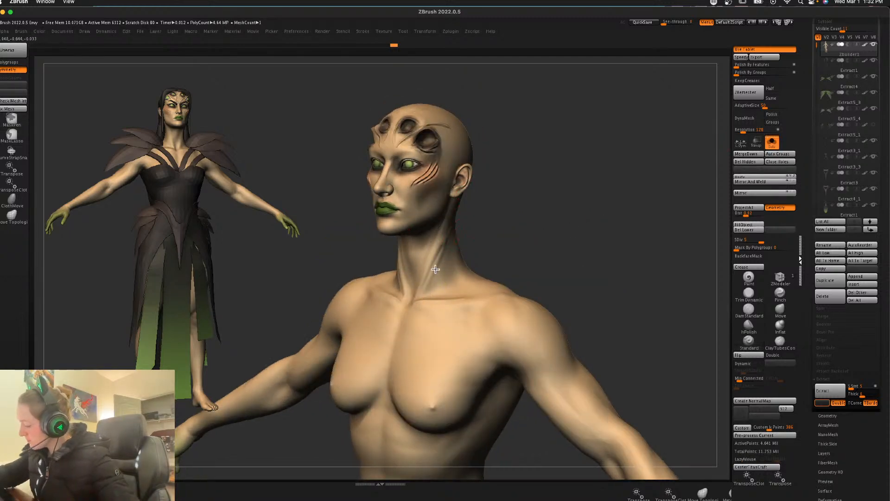
{"action": "left_click", "coordinate": [771, 145]}
{"action": "left_click_drag", "start_coordinate": [652, 199], "coordinate": [660, 196]}
{"action": "key", "text": "l"}
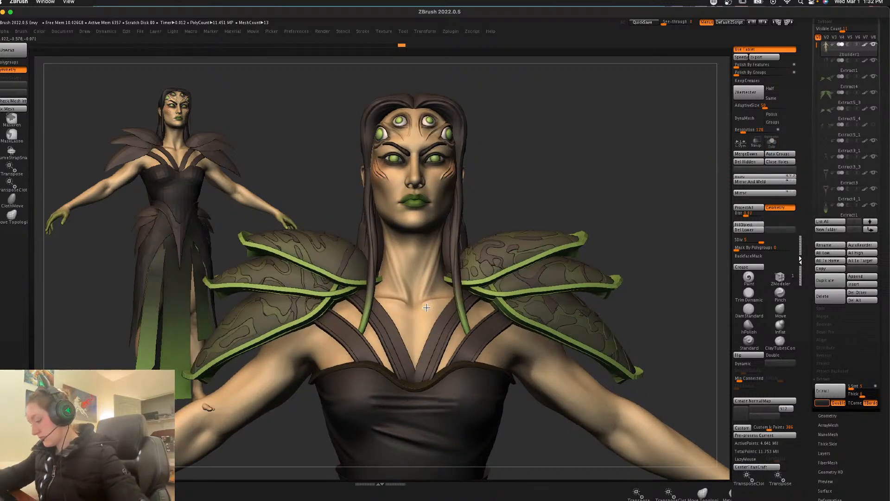
Step: Adjust the corners of the mouth and the cheeks with the Move brush
{"action": "left_click_drag", "start_coordinate": [674, 230], "coordinate": [667, 213], "text": "alt"}
{"action": "left_click_drag", "start_coordinate": [585, 202], "coordinate": [558, 227], "text": "alt"}
{"action": "right_click", "coordinate": [559, 227]}
{"action": "left_click", "coordinate": [780, 313]}
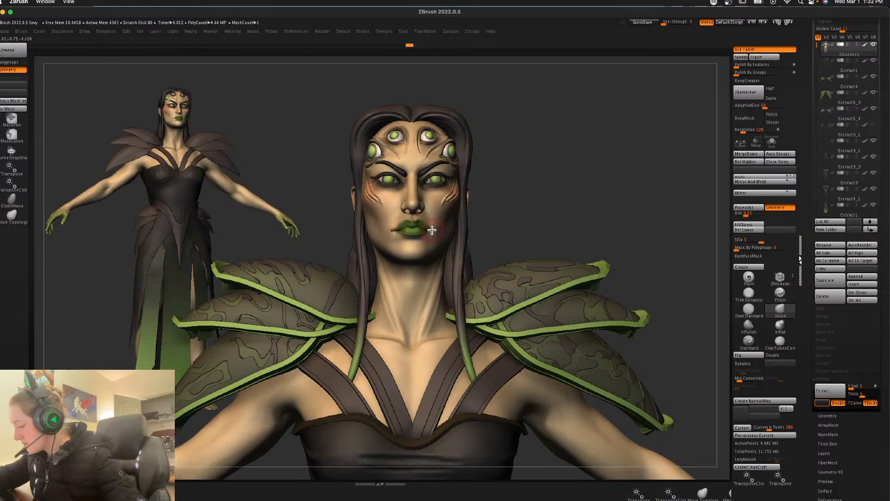
{"action": "right_click", "coordinate": [426, 223]}
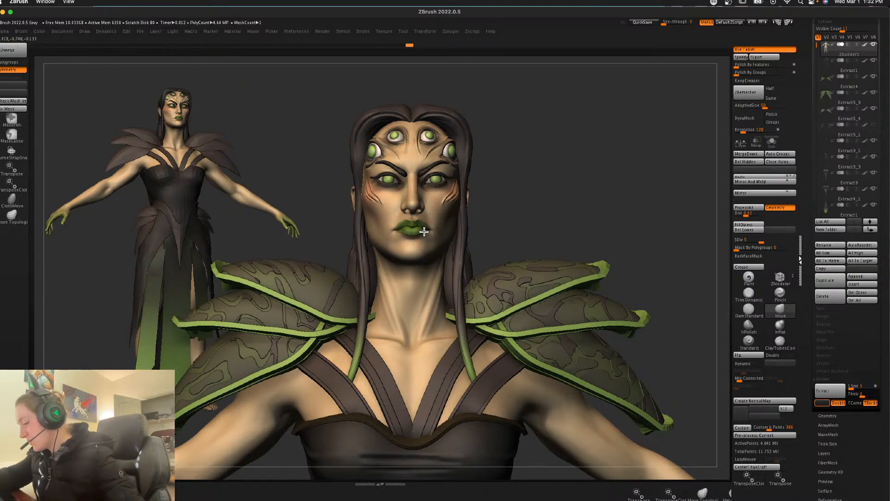
{"action": "left_click_drag", "start_coordinate": [578, 182], "coordinate": [435, 197]}
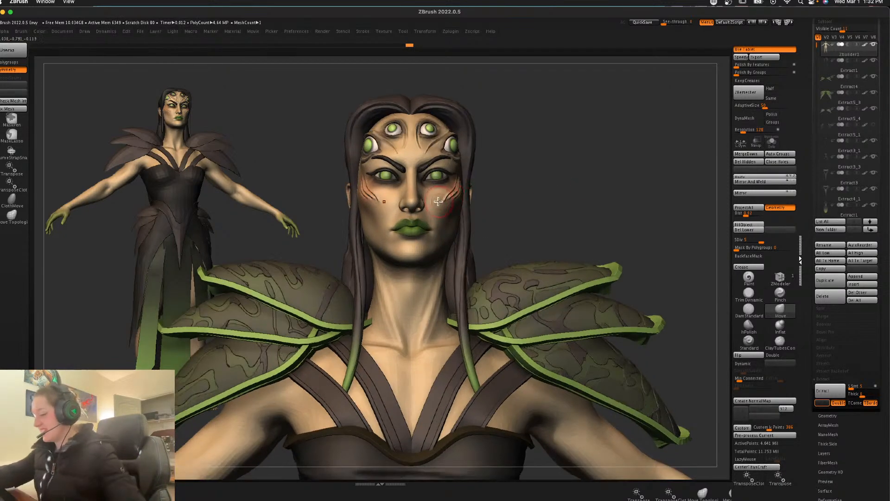
Step: Select the eyebrows and reshape them from the front and the profile with the Move brush
{"action": "left_click", "coordinate": [427, 165], "text": "alt"}
{"action": "key", "text": "space"}
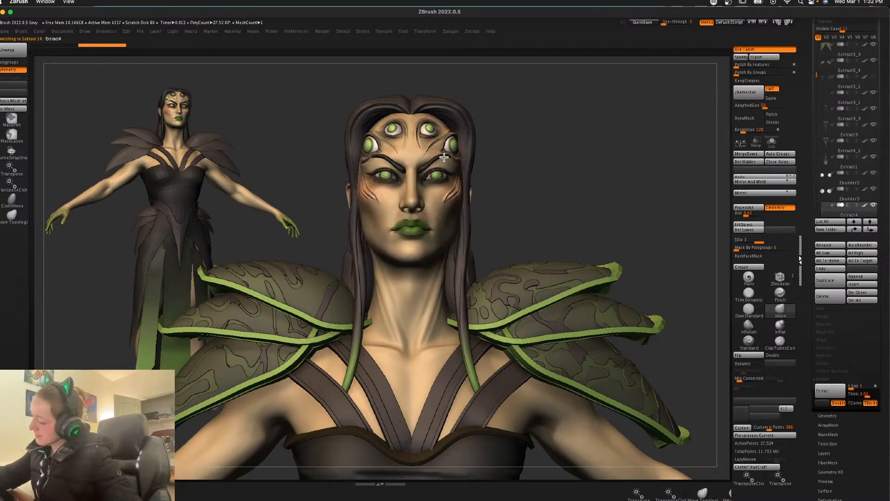
{"action": "mouse_move", "coordinate": [529, 135]}
{"action": "left_mouse_down"}
{"action": "mouse_move", "coordinate": [477, 157]}
{"action": "mouse_move", "coordinate": [471, 171]}
{"action": "mouse_move", "coordinate": [548, 139]}
{"action": "mouse_move", "coordinate": [456, 164]}
{"action": "left_mouse_up"}
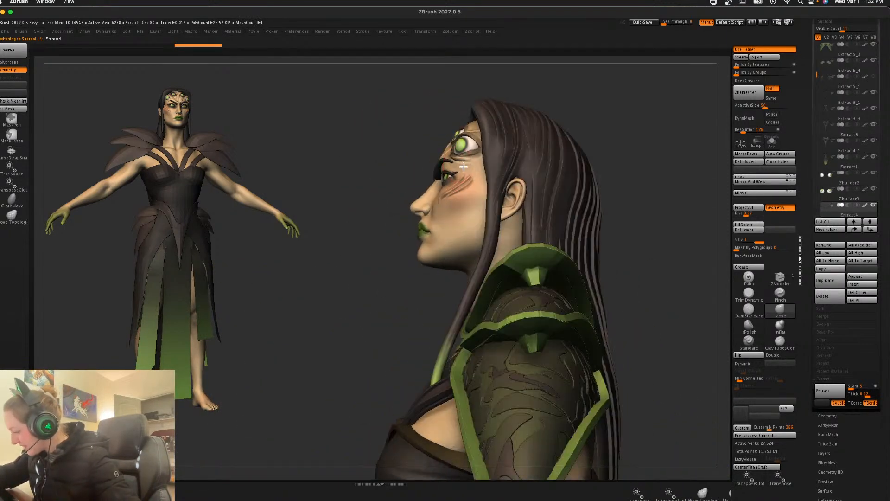
{"action": "mouse_move", "coordinate": [611, 144]}
{"action": "left_mouse_down"}
{"action": "mouse_move", "coordinate": [621, 143]}
{"action": "mouse_move", "coordinate": [598, 155]}
{"action": "mouse_move", "coordinate": [459, 165]}
{"action": "mouse_move", "coordinate": [432, 175]}
{"action": "left_mouse_up"}
{"action": "key", "text": "space"}
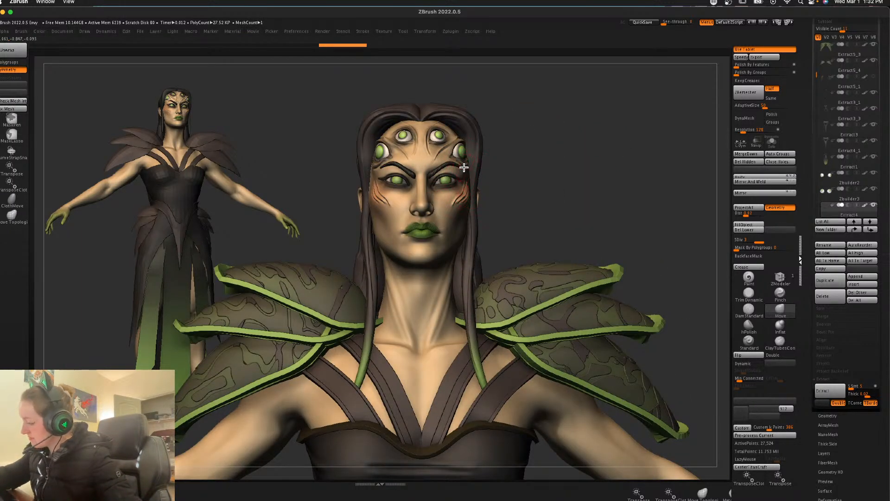
Step: Select the body and paint dark shading onto the green lips with the Paint brush, adjusting its RGB intensity
{"action": "left_click", "coordinate": [438, 221], "text": "alt"}
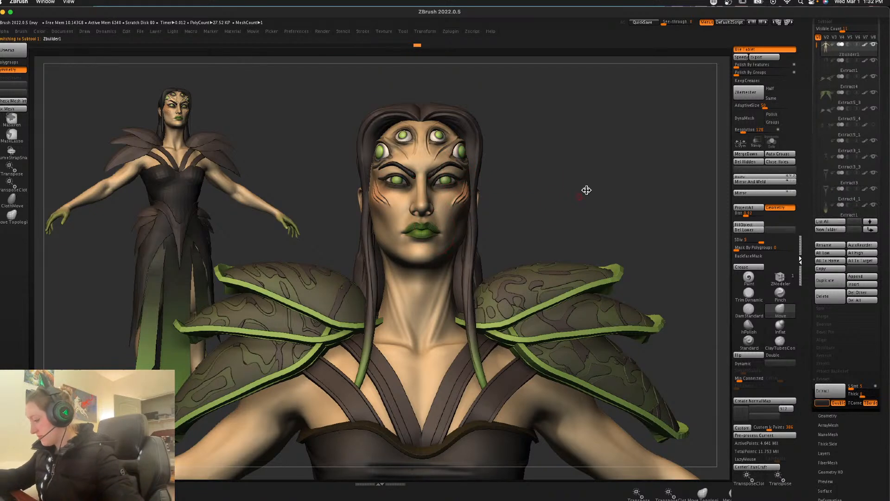
{"action": "left_click", "coordinate": [748, 279]}
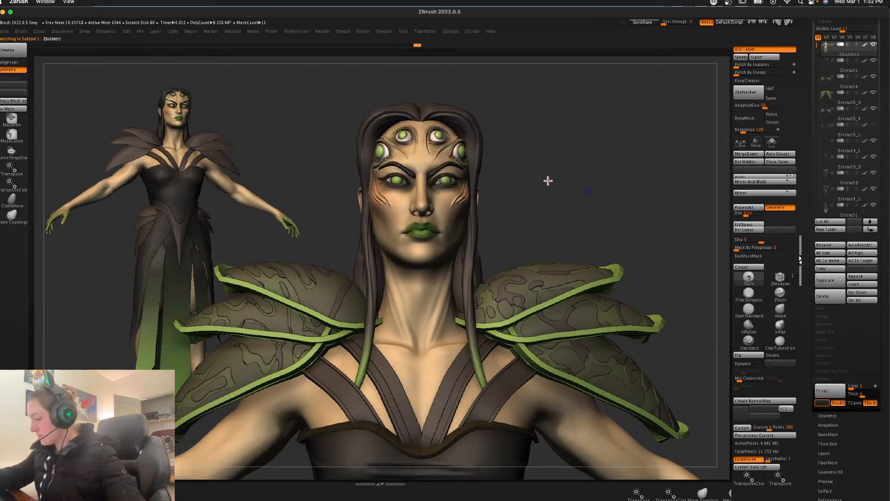
{"action": "left_click_drag", "start_coordinate": [560, 184], "coordinate": [558, 202], "text": "alt"}
{"action": "left_click_drag", "start_coordinate": [419, 238], "coordinate": [431, 238]}
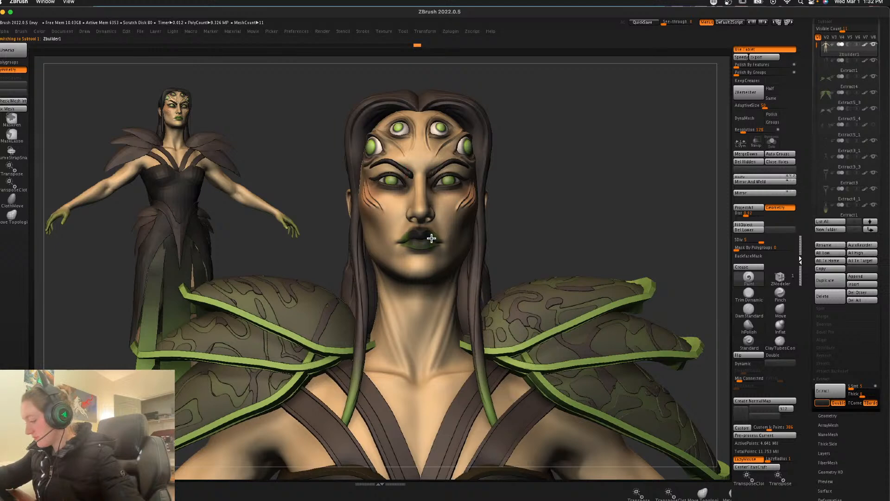
{"action": "key", "text": "space"}
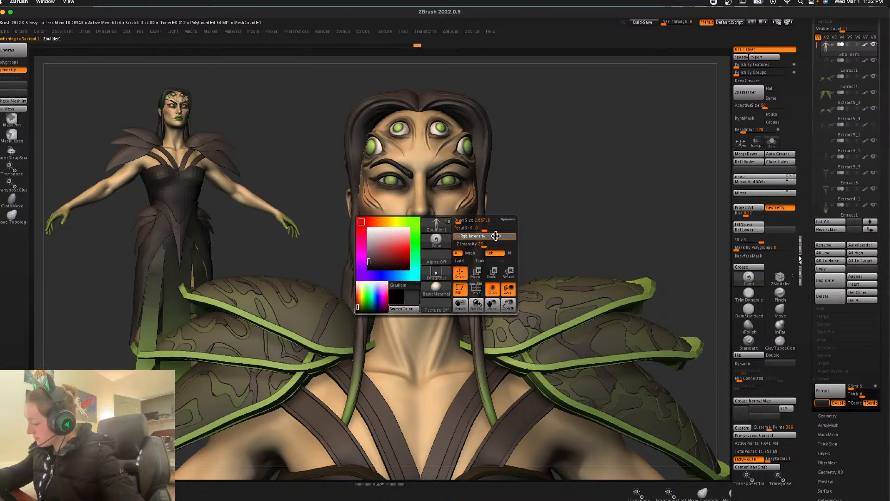
{"action": "key", "text": "ctrl+z"}
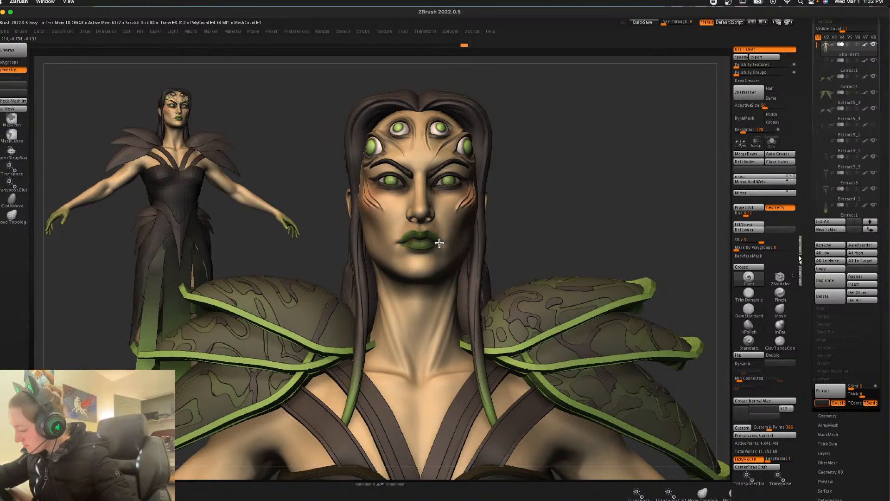
Step: Sharpen the line between the lips with the Dam Standard brush and frame the whole figure
{"action": "left_click", "coordinate": [749, 309]}
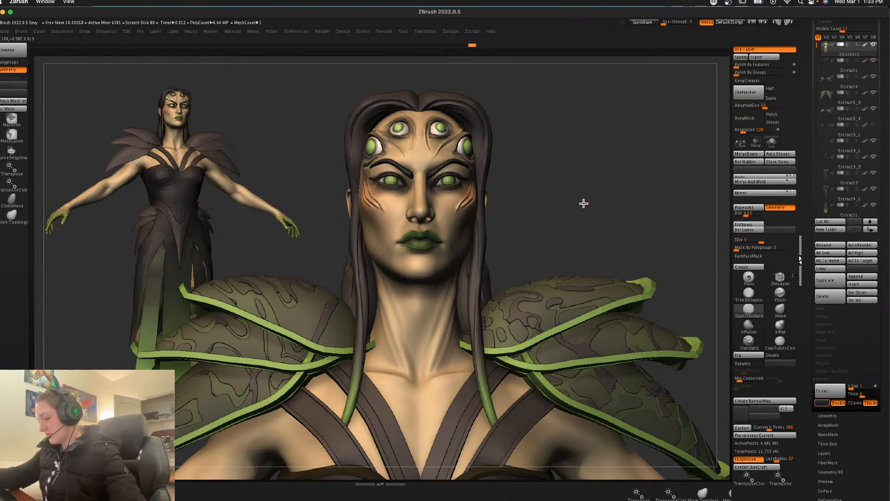
{"action": "mouse_move", "coordinate": [587, 199]}
{"action": "left_mouse_down", "text": "alt"}
{"action": "mouse_move", "coordinate": [580, 187]}
{"action": "mouse_move", "coordinate": [584, 204]}
{"action": "left_mouse_up", "text": "alt"}
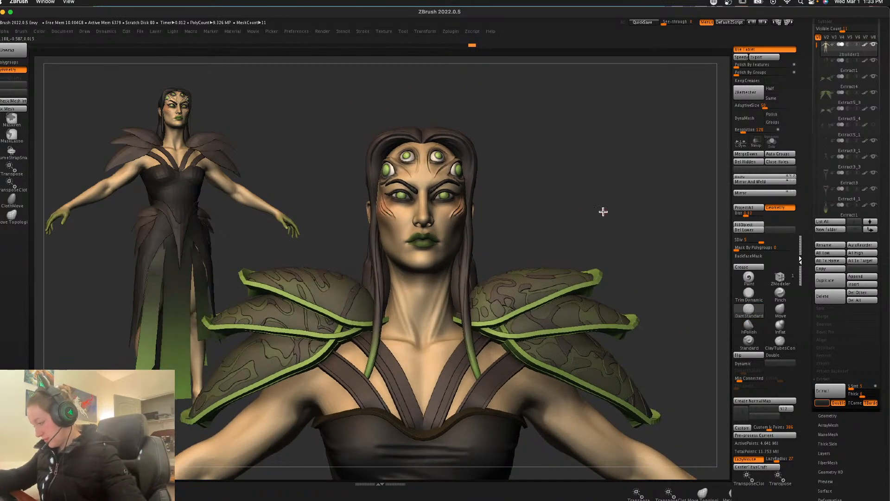
{"action": "key", "text": "f"}
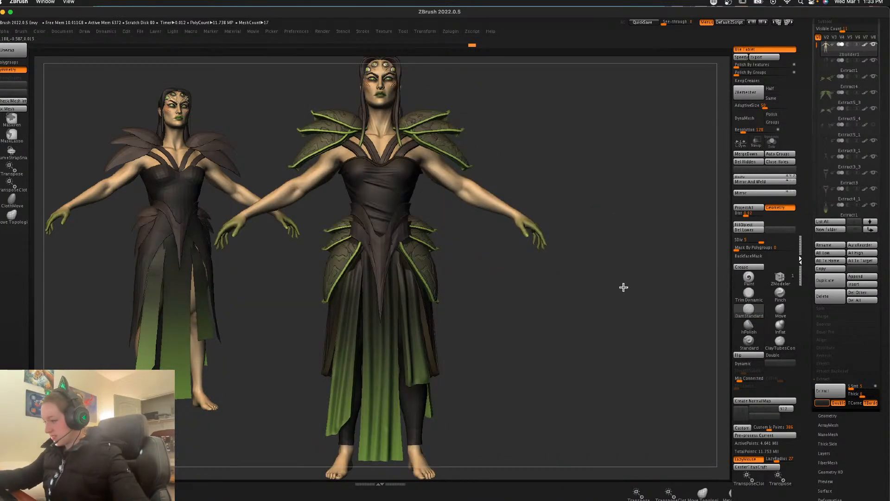
{"action": "left_click_drag", "start_coordinate": [624, 288], "coordinate": [617, 260], "text": "alt"}
{"action": "key", "text": "space"}
{"action": "key", "text": "shift+f"}
{"action": "key", "text": "shift+f"}
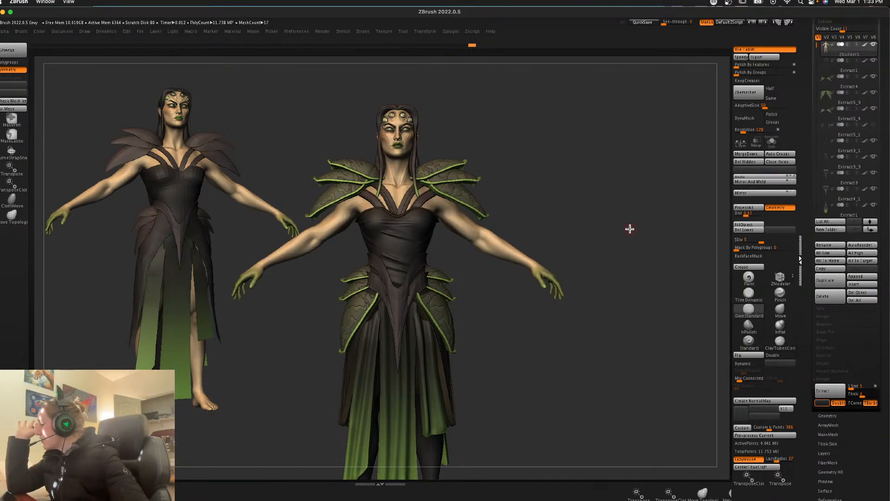
Step: Append a Cone3D as a new subtool, select it and bring up its transform gizmo
{"action": "left_click", "coordinate": [859, 277]}
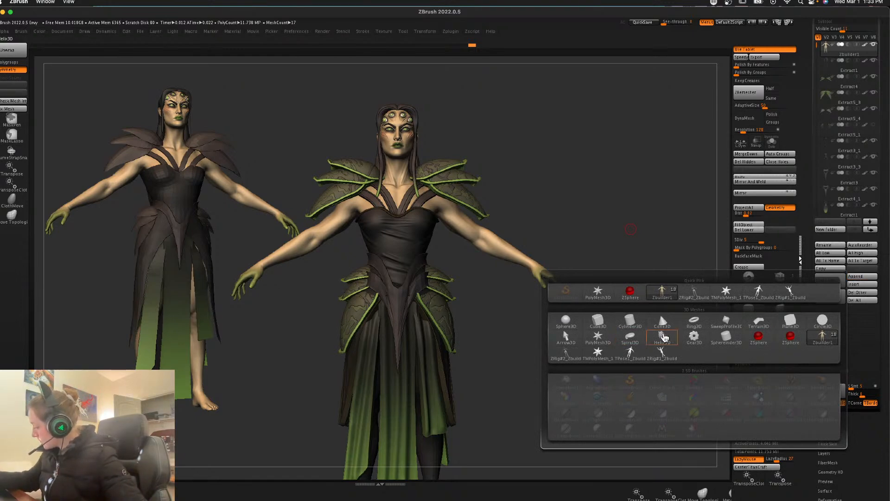
{"action": "left_click", "coordinate": [662, 321]}
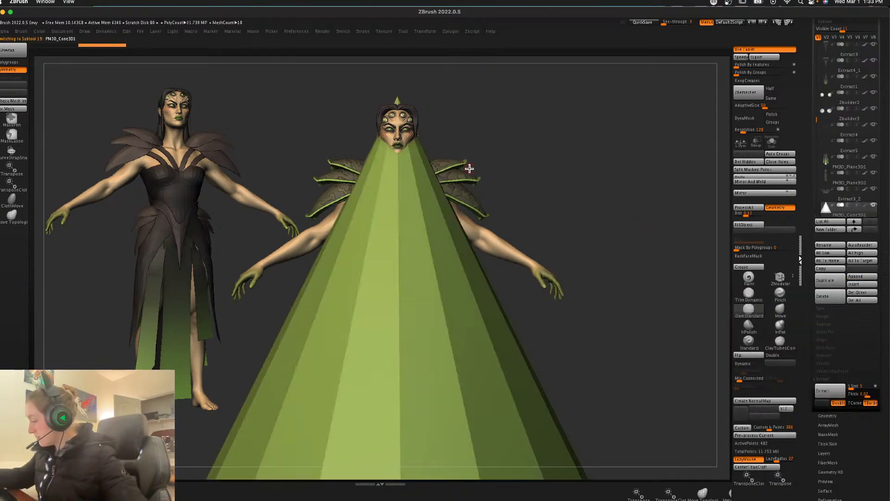
{"action": "left_click", "coordinate": [752, 229]}
{"action": "key", "text": "space"}
{"action": "key", "text": "f"}
{"action": "key", "text": "w"}
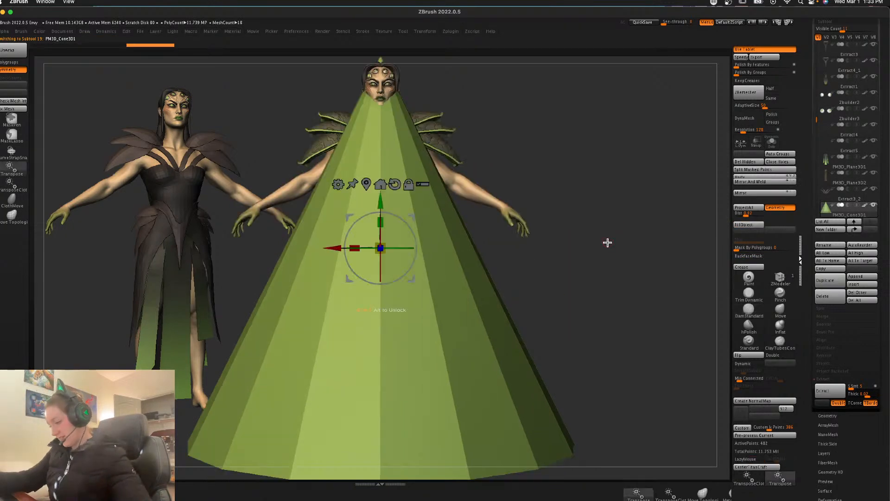
Step: Shrink the cone into a tall thin spike and stand it upright on top of the character's head
{"action": "left_click_drag", "start_coordinate": [380, 248], "coordinate": [242, 407]}
{"action": "left_click_drag", "start_coordinate": [579, 184], "coordinate": [576, 374], "text": "alt"}
{"action": "left_click_drag", "start_coordinate": [380, 392], "coordinate": [405, 176]}
{"action": "left_click_drag", "start_coordinate": [379, 395], "coordinate": [381, 172]}
{"action": "right_click_drag", "start_coordinate": [519, 218], "coordinate": [507, 306], "text": "ctrl"}
{"action": "left_click_drag", "start_coordinate": [376, 175], "coordinate": [377, 196]}
{"action": "left_click_drag", "start_coordinate": [493, 225], "coordinate": [497, 219], "text": "shift"}
{"action": "left_click_drag", "start_coordinate": [429, 246], "coordinate": [417, 265]}
{"action": "left_click_drag", "start_coordinate": [563, 218], "coordinate": [523, 231]}
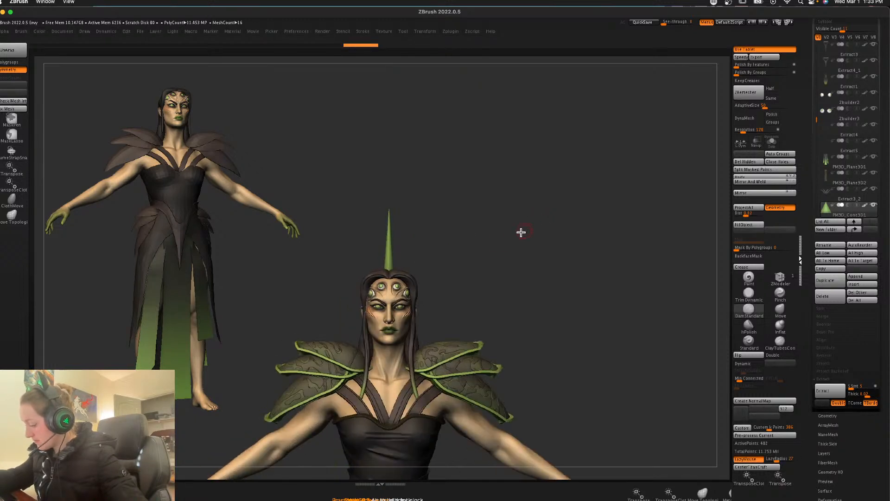
Step: Duplicate the spike twice, fan the copies outward to one side and mirror them into a five-spike crown
{"action": "left_click_drag", "start_coordinate": [339, 244], "coordinate": [366, 245], "text": "ctrl"}
{"action": "mouse_move", "coordinate": [450, 215]}
{"action": "left_mouse_down"}
{"action": "mouse_move", "coordinate": [443, 226]}
{"action": "mouse_move", "coordinate": [456, 237]}
{"action": "mouse_move", "coordinate": [453, 273]}
{"action": "left_mouse_up"}
{"action": "mouse_move", "coordinate": [455, 231]}
{"action": "left_mouse_down"}
{"action": "mouse_move", "coordinate": [452, 238]}
{"action": "mouse_move", "coordinate": [531, 258]}
{"action": "left_mouse_up"}
{"action": "key", "text": "q"}
{"action": "left_click", "coordinate": [758, 187]}
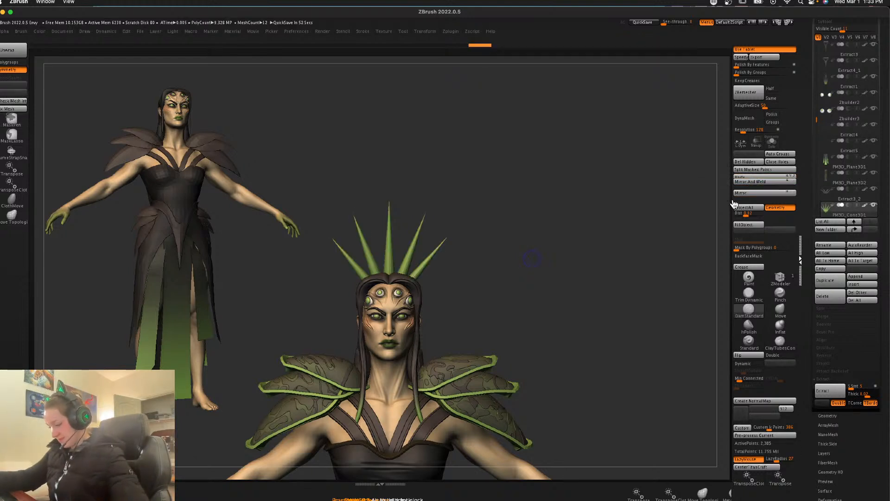
Step: Shorten the crown's spikes vertically with the transform gizmo
{"action": "key", "text": "w"}
{"action": "left_click", "coordinate": [431, 205]}
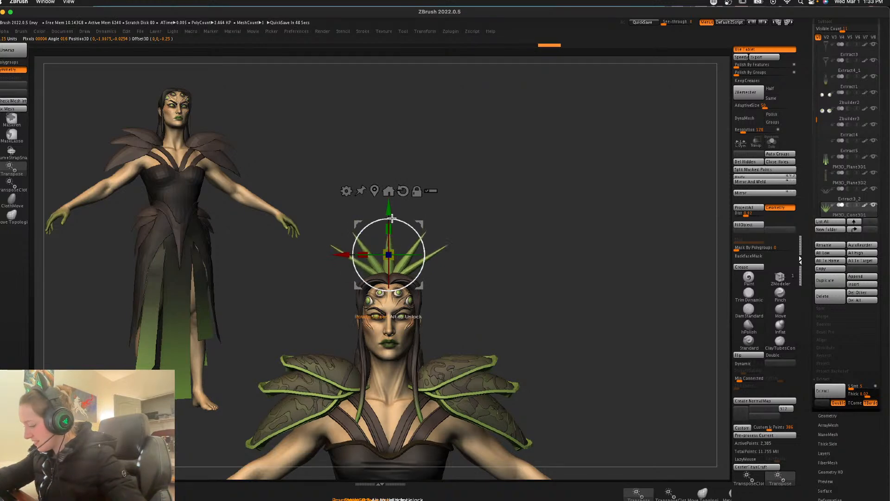
{"action": "key", "text": "q"}
{"action": "mouse_move", "coordinate": [559, 214]}
{"action": "left_mouse_down", "text": "alt"}
{"action": "mouse_move", "coordinate": [551, 247]}
{"action": "mouse_move", "coordinate": [562, 252]}
{"action": "mouse_move", "coordinate": [561, 324]}
{"action": "mouse_move", "coordinate": [550, 290]}
{"action": "left_mouse_up", "text": "alt"}
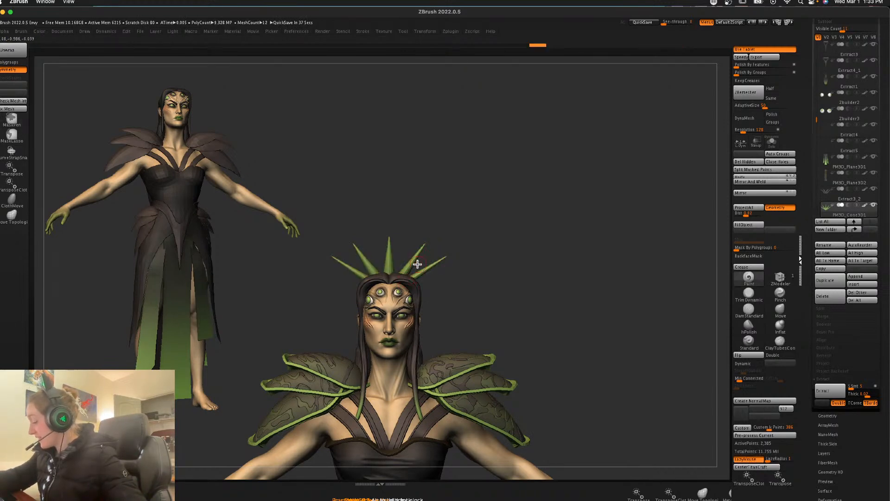
Step: Isolate the crown and darken the base of its spikes with the Paint brush
{"action": "key", "text": "space"}
{"action": "left_click", "coordinate": [771, 141]}
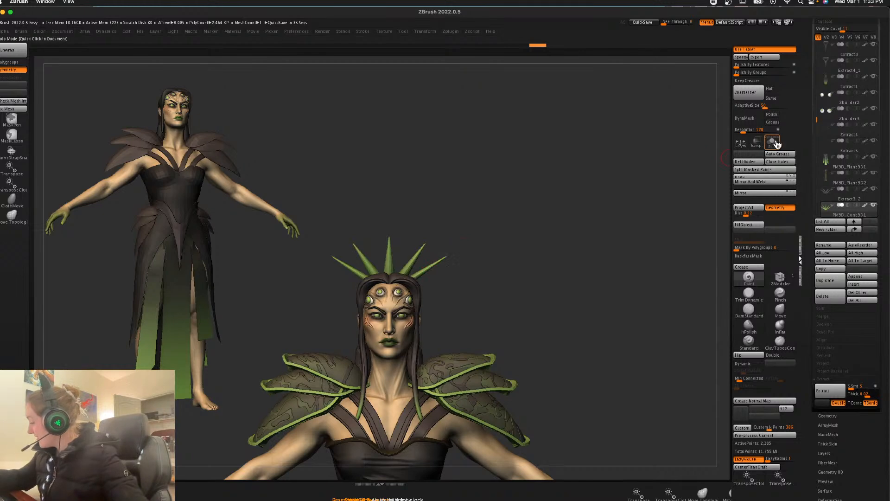
{"action": "key", "text": "space"}
{"action": "left_click_drag", "start_coordinate": [396, 289], "coordinate": [396, 337]}
{"action": "left_click", "coordinate": [771, 142]}
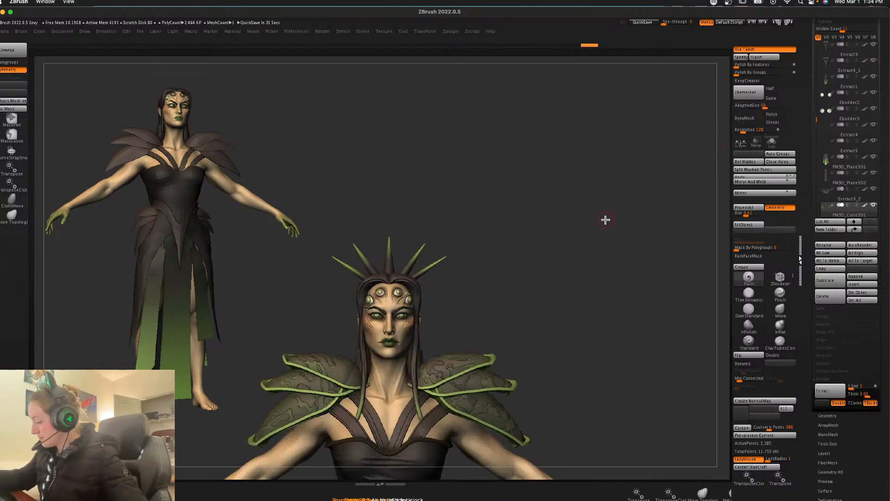
{"action": "right_click_drag", "start_coordinate": [590, 258], "coordinate": [573, 188], "text": "ctrl"}
{"action": "right_click_drag", "start_coordinate": [575, 218], "coordinate": [598, 144], "text": "alt"}
{"action": "right_click_drag", "start_coordinate": [586, 225], "coordinate": [584, 270], "text": "ctrl"}
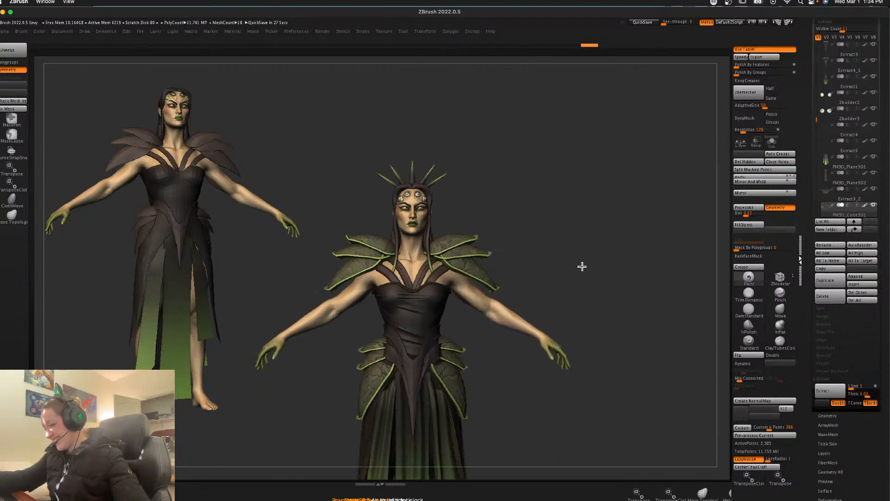
Step: Split the crown into polygroups with Auto Groups and mask everything except a side spike
{"action": "left_click", "coordinate": [786, 154]}
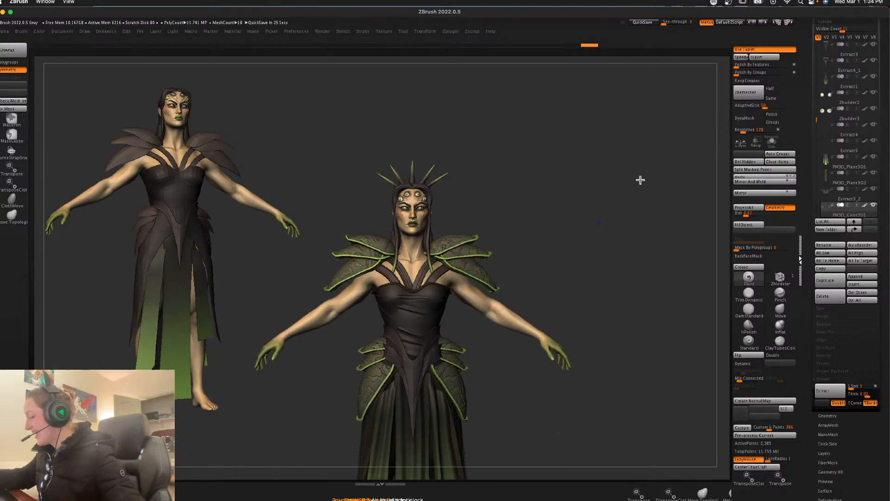
{"action": "left_click", "coordinate": [439, 179], "text": "ctrl+shift"}
{"action": "left_click", "coordinate": [487, 174], "text": "ctrl+shift"}
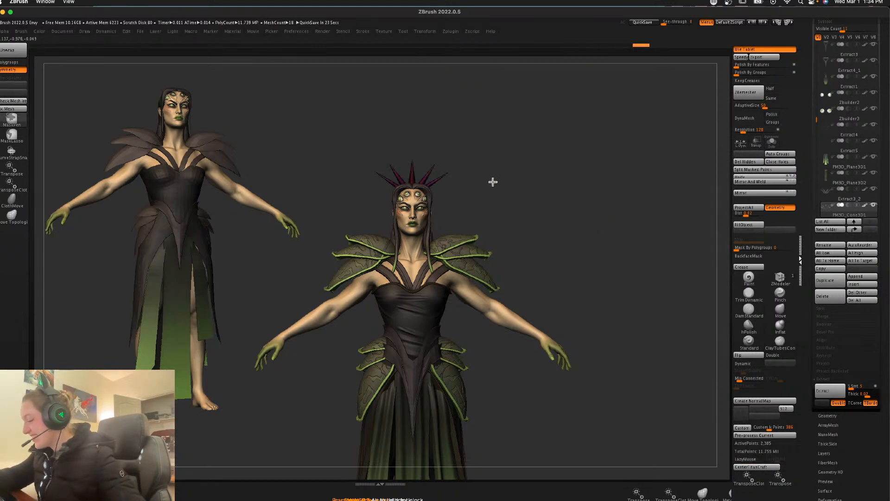
{"action": "left_click", "coordinate": [439, 179], "text": "ctrl+shift"}
{"action": "left_click", "coordinate": [473, 167], "text": "ctrl"}
{"action": "left_click", "coordinate": [474, 168], "text": "ctrl+shift"}
Step: Rotate and shift the unmasked side spikes with the gizmo to even out the fan of the crown
{"action": "key", "text": "w"}
{"action": "left_click", "coordinate": [488, 173], "text": "ctrl"}
{"action": "right_click_drag", "start_coordinate": [490, 198], "coordinate": [493, 224], "text": "ctrl"}
{"action": "key", "text": "shift+f"}
{"action": "left_click_drag", "start_coordinate": [447, 150], "coordinate": [460, 163], "text": "alt"}
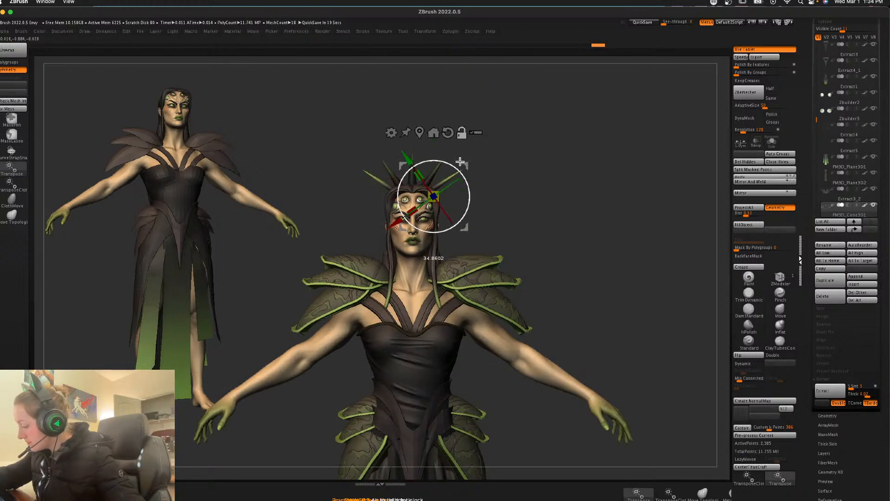
{"action": "left_click_drag", "start_coordinate": [414, 213], "coordinate": [389, 231]}
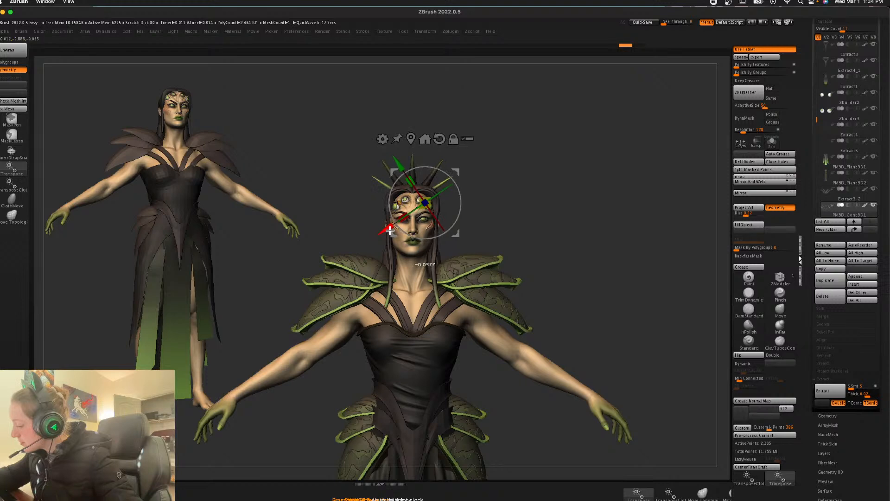
{"action": "key", "text": "q"}
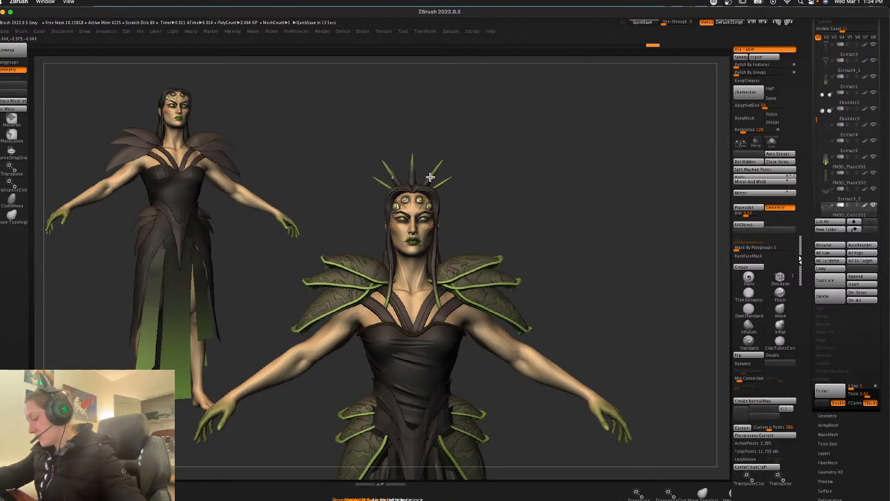
{"action": "key", "text": "w"}
{"action": "left_click_drag", "start_coordinate": [454, 165], "coordinate": [451, 160]}
{"action": "key", "text": "q"}
Step: Clear the mask and adjust the whole crown's placement on the head from an angled view
{"action": "mouse_move", "coordinate": [561, 191]}
{"action": "left_mouse_down", "text": "ctrl"}
{"action": "mouse_move", "coordinate": [566, 202]}
{"action": "mouse_move", "coordinate": [558, 193]}
{"action": "mouse_move", "coordinate": [534, 290]}
{"action": "left_mouse_up", "text": "ctrl"}
{"action": "key", "text": "shift+f"}
{"action": "key", "text": "shift+f"}
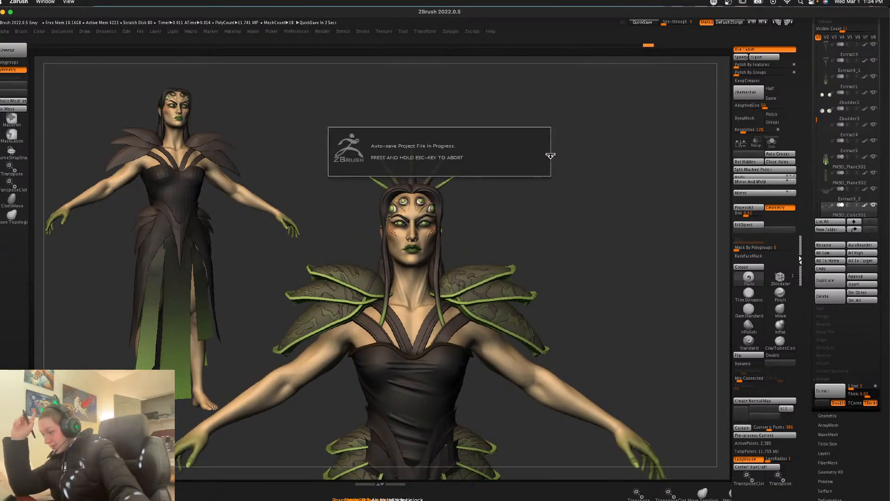
{"action": "mouse_move", "coordinate": [535, 206]}
{"action": "left_mouse_down"}
{"action": "mouse_move", "coordinate": [550, 209]}
{"action": "mouse_move", "coordinate": [523, 197]}
{"action": "left_mouse_up"}
{"action": "key", "text": "w"}
{"action": "left_click", "coordinate": [420, 127], "text": "alt"}
{"action": "left_click_drag", "start_coordinate": [449, 175], "coordinate": [439, 176]}
{"action": "key", "text": "q"}
{"action": "left_click_drag", "start_coordinate": [558, 177], "coordinate": [556, 189], "text": "shift"}
Step: Load the JRO ornament insert brush from the Decorations folder in Brushes and Alphas
{"action": "key", "text": "b"}
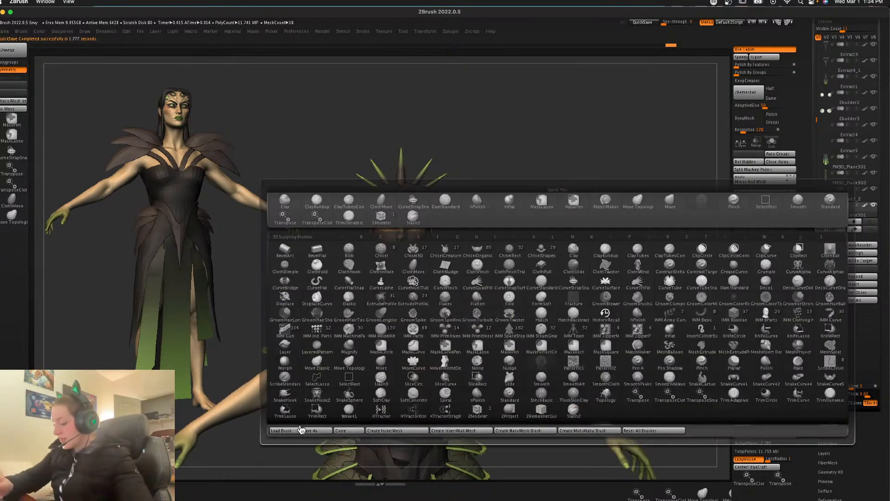
{"action": "left_click", "coordinate": [284, 430]}
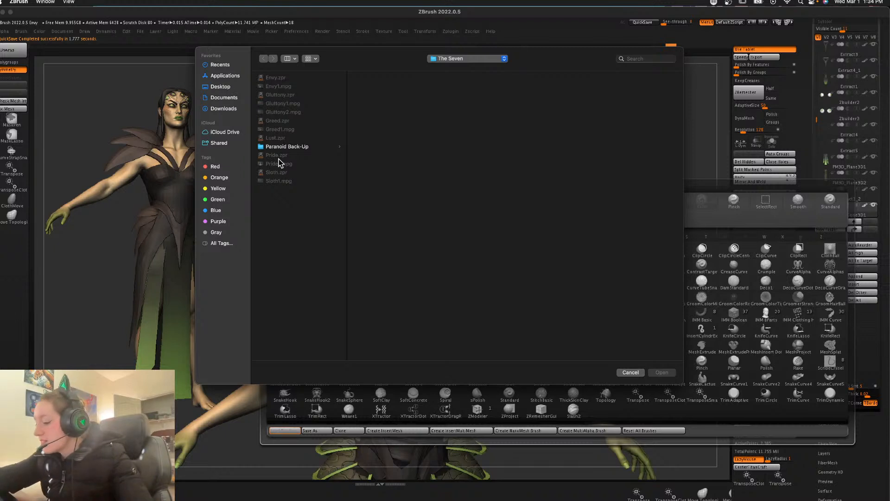
{"action": "left_click", "coordinate": [230, 87]}
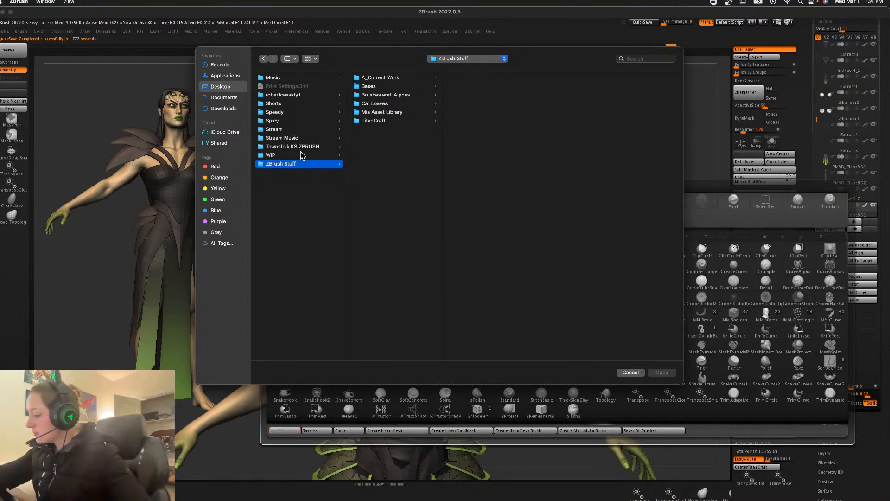
{"action": "left_click", "coordinate": [407, 96]}
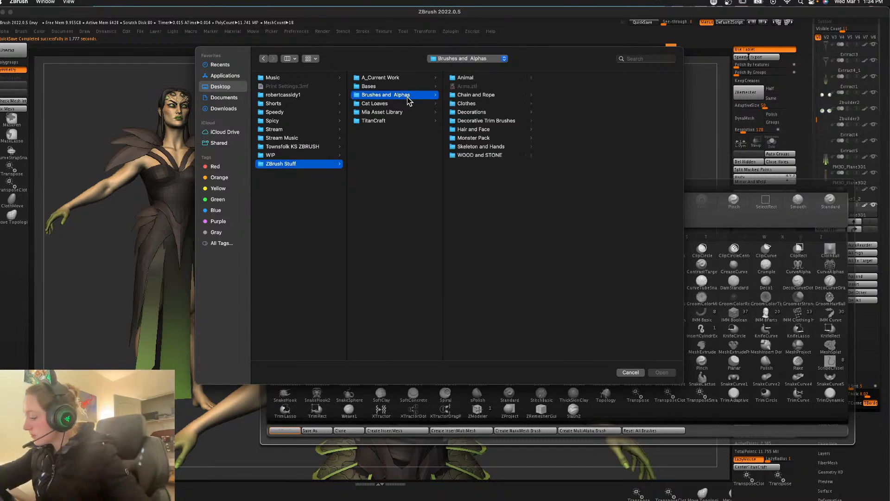
{"action": "left_click", "coordinate": [498, 112]}
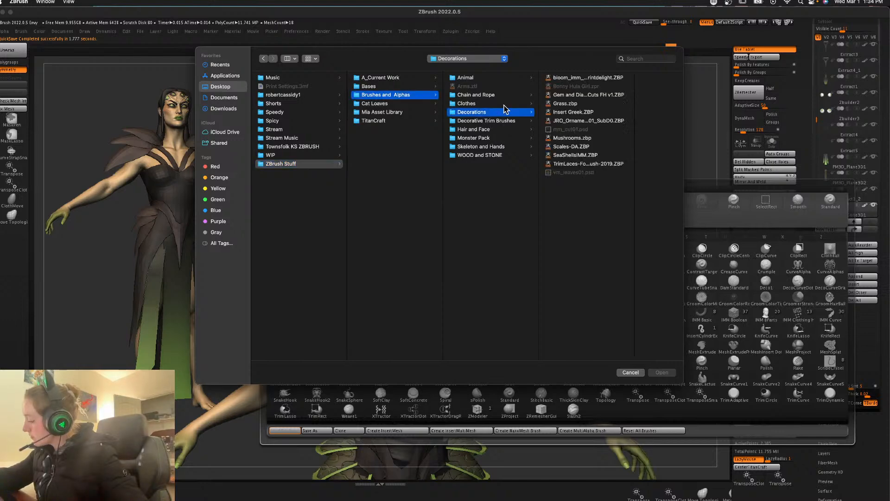
{"action": "double_click", "coordinate": [598, 121]}
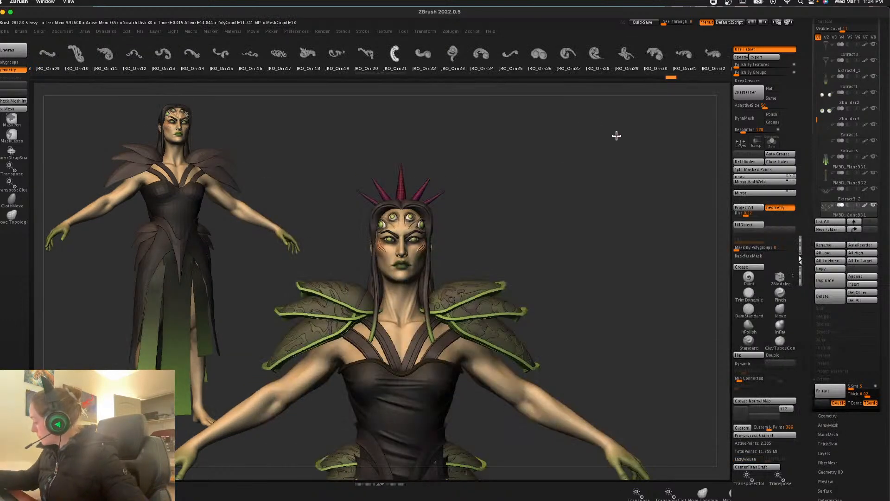
Step: Choose a crown-like scroll ornament from the loaded set and insert it at the base of the centre spike
{"action": "left_click_drag", "start_coordinate": [604, 233], "coordinate": [613, 232], "text": "alt"}
{"action": "left_click_drag", "start_coordinate": [681, 65], "coordinate": [558, 66]}
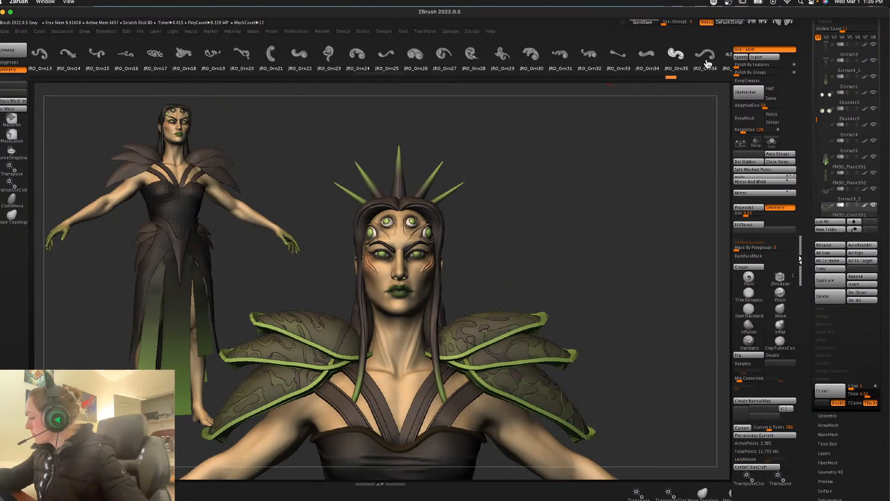
{"action": "left_click_drag", "start_coordinate": [707, 62], "coordinate": [526, 73]}
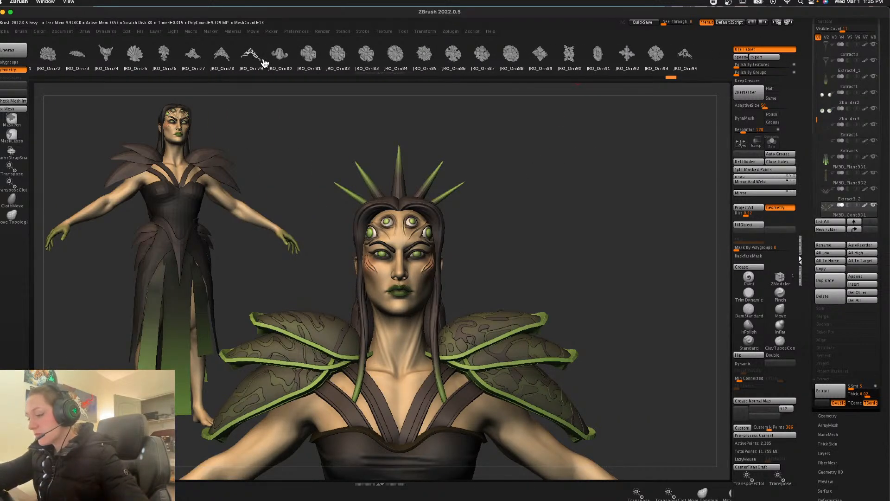
{"action": "key", "text": "shift+f"}
{"action": "key", "text": "shift+f"}
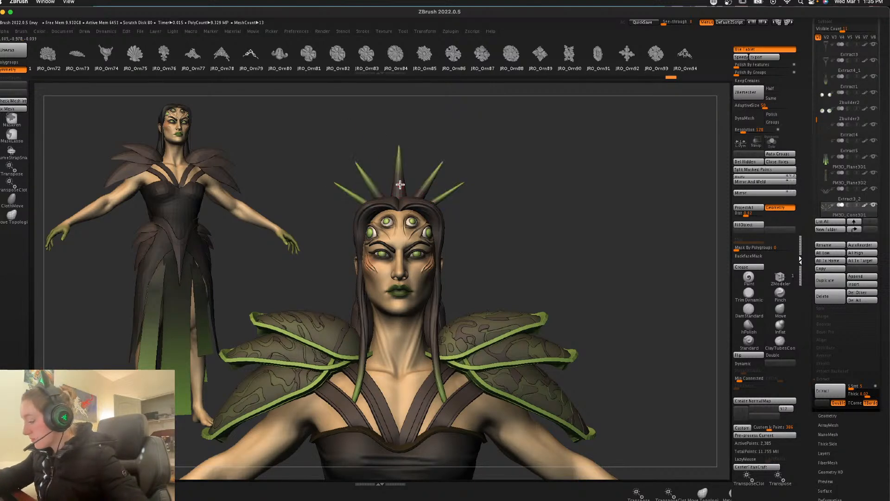
{"action": "left_click_drag", "start_coordinate": [398, 211], "coordinate": [396, 238]}
{"action": "key", "text": "shift+f"}
{"action": "key", "text": "shift+f"}
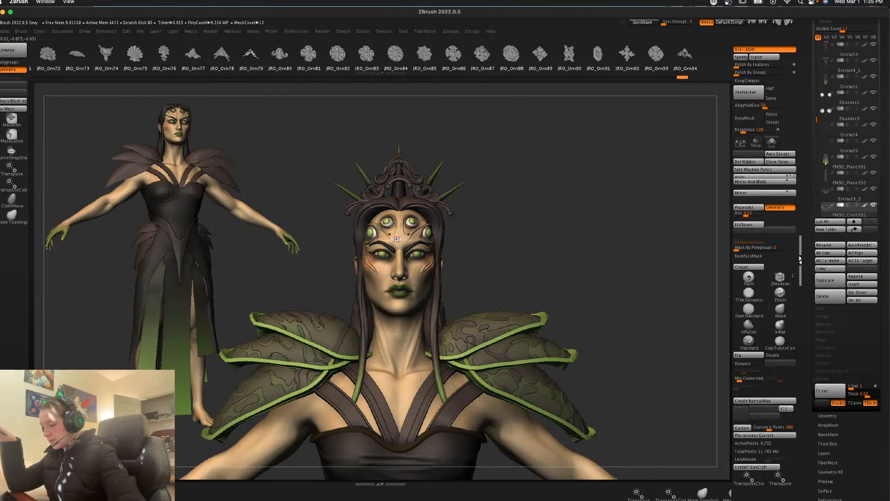
Step: Clear the mask, switch to the Move brush and isolate the crown's centre spike
{"action": "mouse_move", "coordinate": [558, 227]}
{"action": "left_mouse_down"}
{"action": "mouse_move", "coordinate": [568, 228]}
{"action": "mouse_move", "coordinate": [558, 227]}
{"action": "left_mouse_up"}
{"action": "left_click", "coordinate": [647, 298], "text": "ctrl"}
{"action": "left_click_drag", "start_coordinate": [716, 286], "coordinate": [552, 389], "text": "ctrl"}
{"action": "key", "text": "shift+f"}
{"action": "key", "text": "shift+f"}
{"action": "left_click", "coordinate": [781, 311]}
{"action": "key", "text": "shift+f"}
{"action": "key", "text": "shift+f"}
{"action": "left_click_drag", "start_coordinate": [539, 230], "coordinate": [496, 269], "text": "alt"}
{"action": "key", "text": "shift+f"}
{"action": "key", "text": "shift+f"}
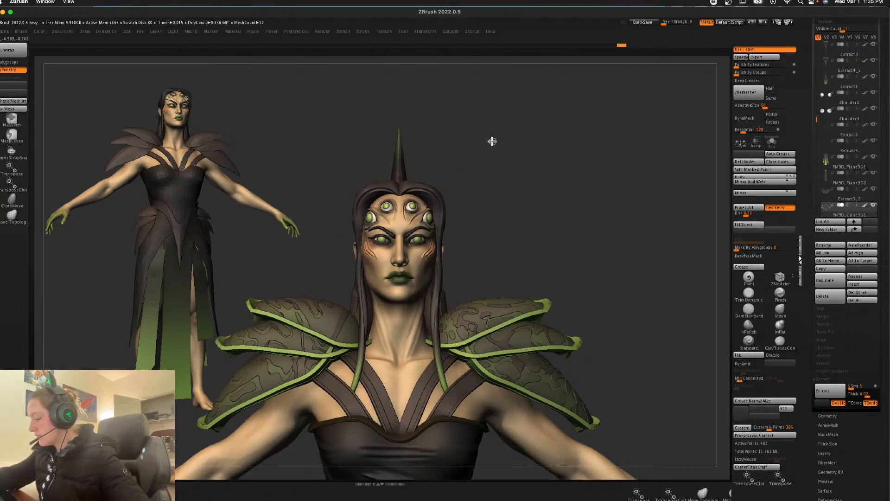
Step: Adjust the crown's centre piece with the transform gizmo and clear the mask
{"action": "key", "text": "w"}
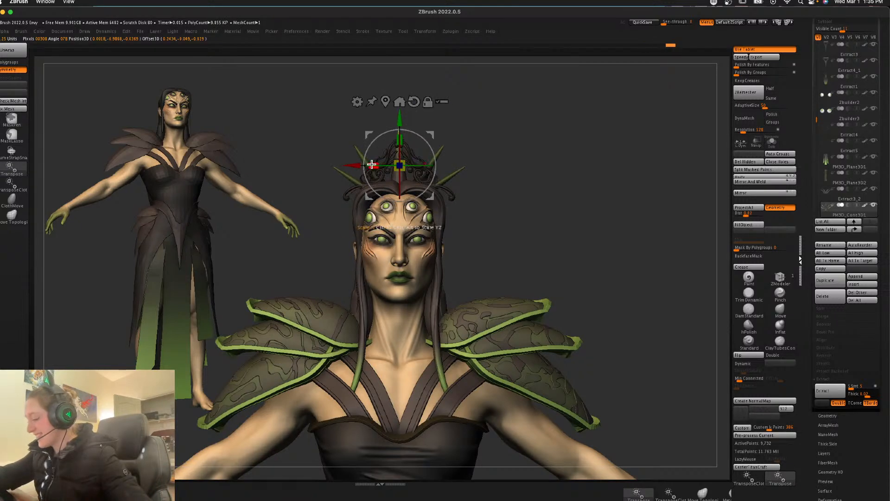
{"action": "key", "text": "q"}
{"action": "left_click_drag", "start_coordinate": [557, 202], "coordinate": [562, 203], "text": "ctrl"}
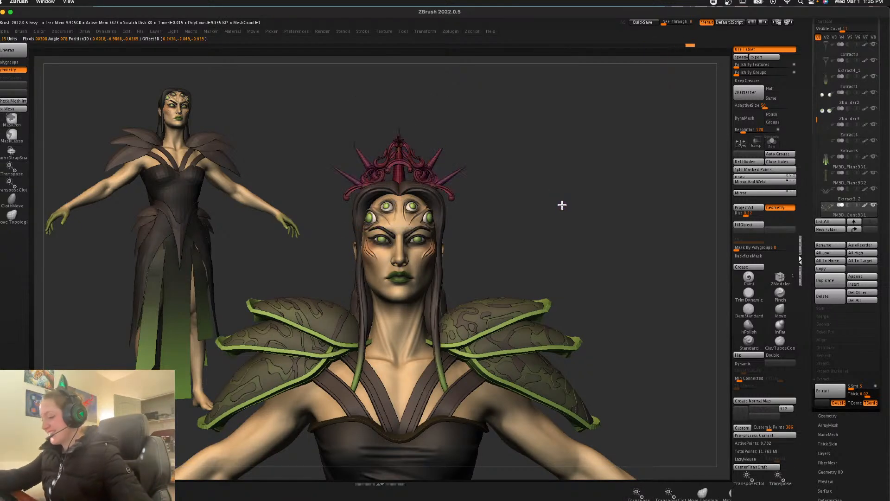
Step: Examine the new crown against the full figure and then closer on the upper body
{"action": "key", "text": "shift+f"}
{"action": "key", "text": "shift+f"}
{"action": "key", "text": "f"}
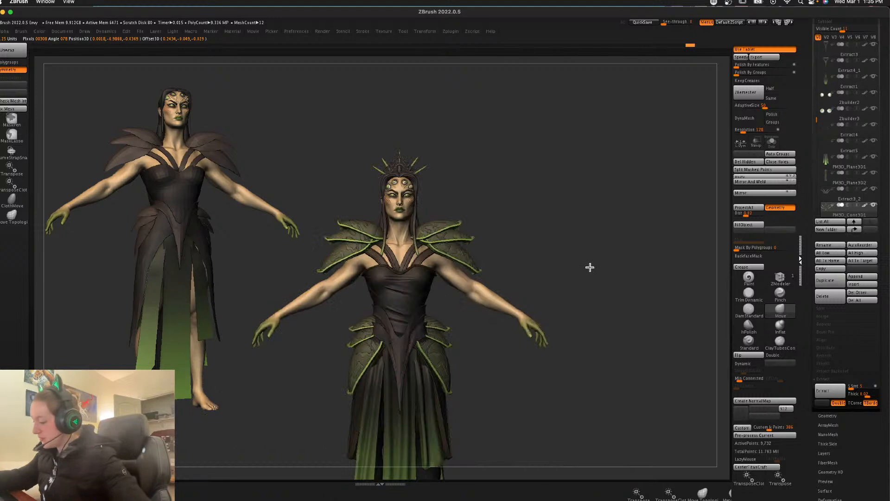
{"action": "left_click_drag", "start_coordinate": [581, 261], "coordinate": [574, 221], "text": "alt"}
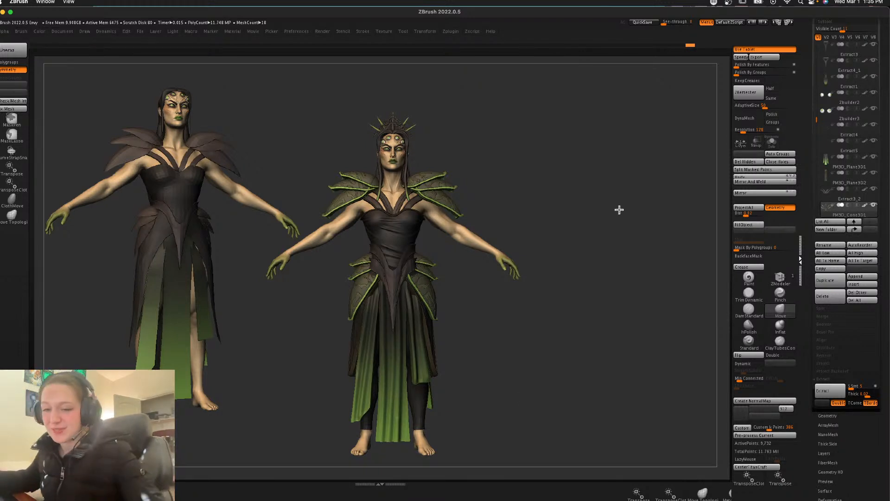
{"action": "right_click", "coordinate": [538, 206]}
{"action": "left_click_drag", "start_coordinate": [555, 214], "coordinate": [564, 221], "text": "shift"}
{"action": "right_click", "coordinate": [569, 219]}
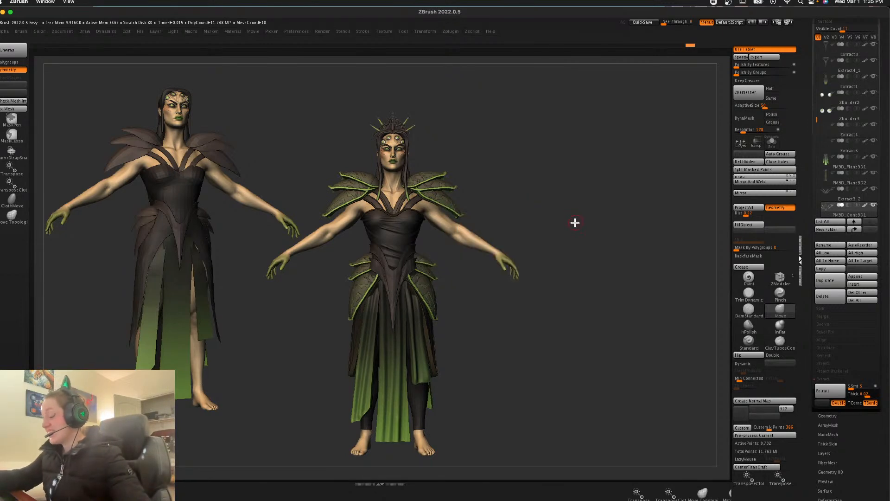
{"action": "right_click_drag", "start_coordinate": [576, 222], "coordinate": [580, 258], "text": "ctrl"}
{"action": "key", "text": "shift"}
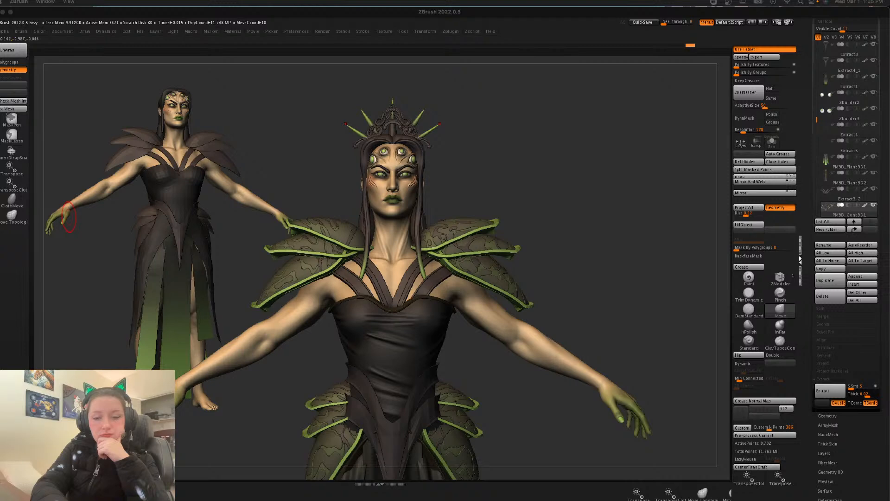
{"action": "left_click", "coordinate": [563, 244]}
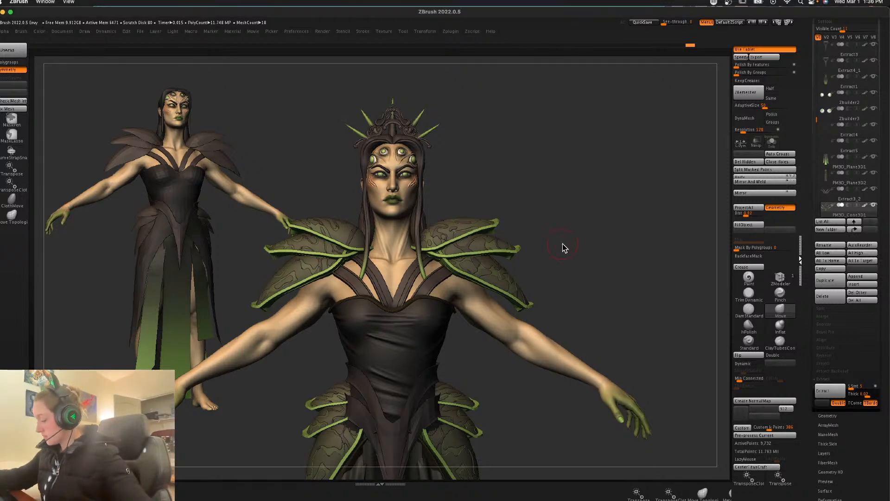
Step: Isolate the upper V-shaped waist belt piece, cut off its long front point and remesh it
{"action": "left_click", "coordinate": [425, 342], "text": "alt"}
{"action": "key", "text": "space"}
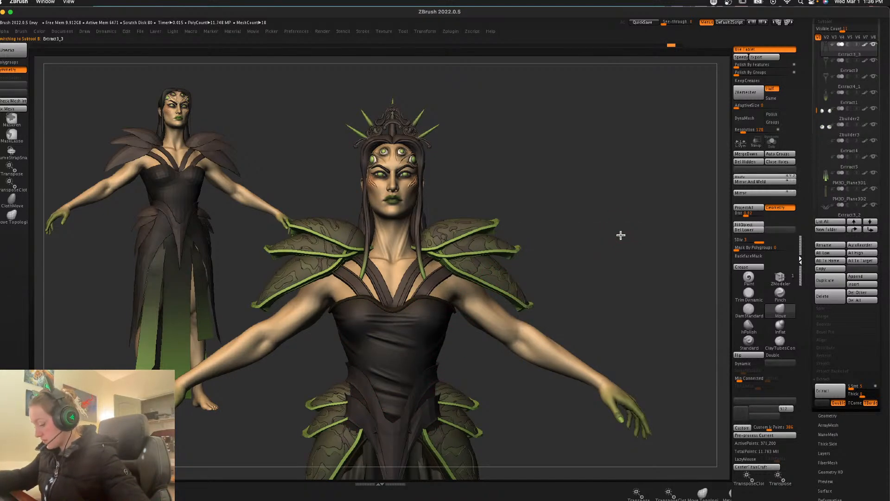
{"action": "left_click_drag", "start_coordinate": [614, 200], "coordinate": [621, 89], "text": "alt"}
{"action": "left_click", "coordinate": [396, 298], "text": "alt"}
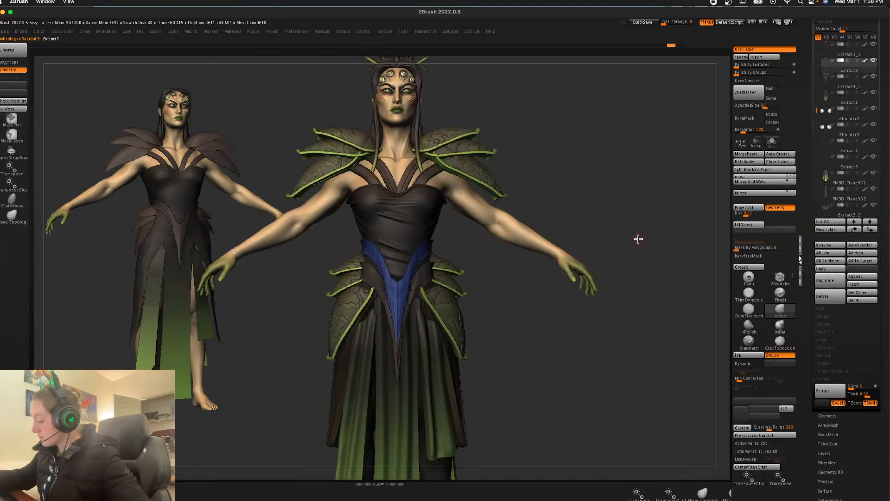
{"action": "left_click", "coordinate": [772, 142]}
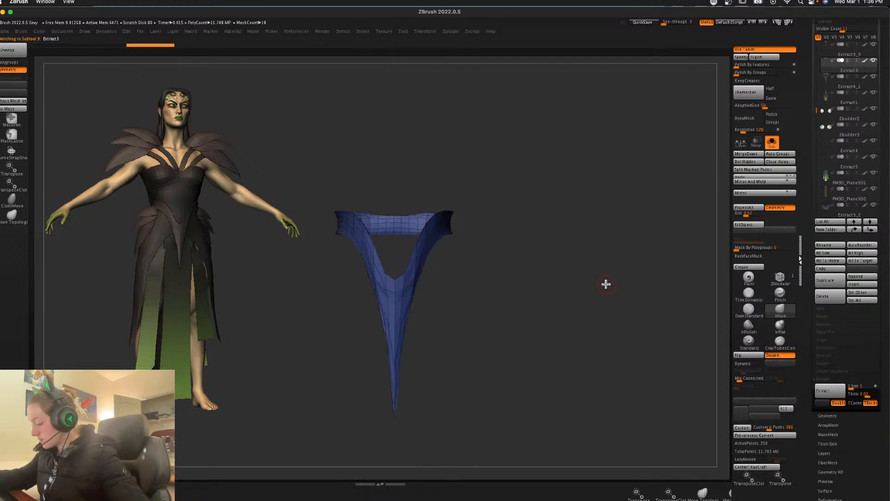
{"action": "left_click_drag", "start_coordinate": [491, 329], "coordinate": [461, 340]}
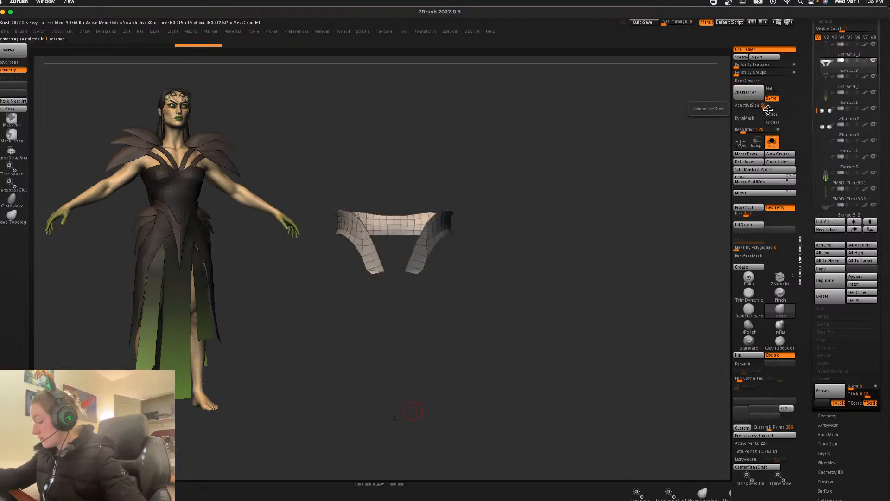
{"action": "left_click", "coordinate": [772, 142]}
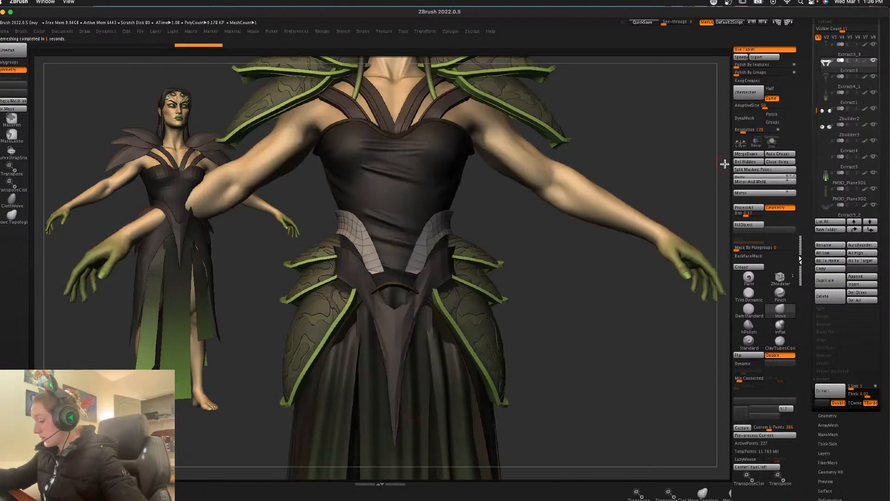
Step: Delete the lower V-shaped belt piece and bring back the full figure around the trimmed upper one
{"action": "left_click", "coordinate": [421, 314], "text": "alt"}
{"action": "left_click", "coordinate": [771, 142]}
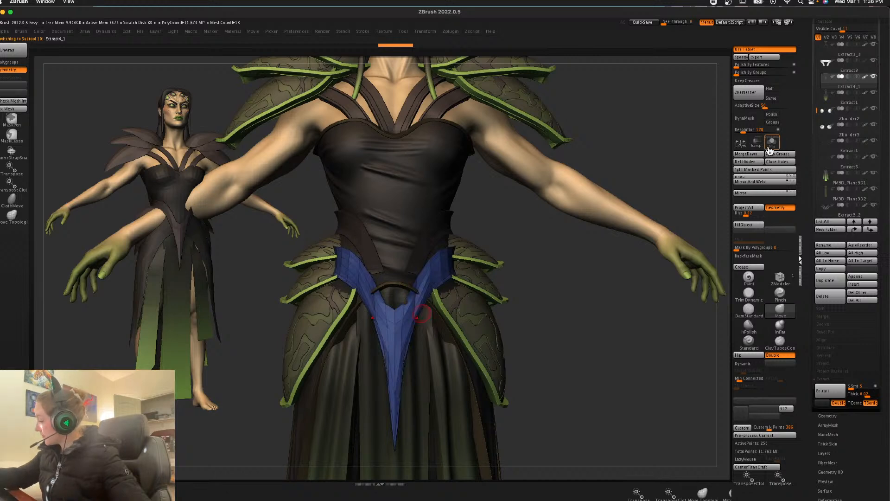
{"action": "left_click", "coordinate": [820, 299]}
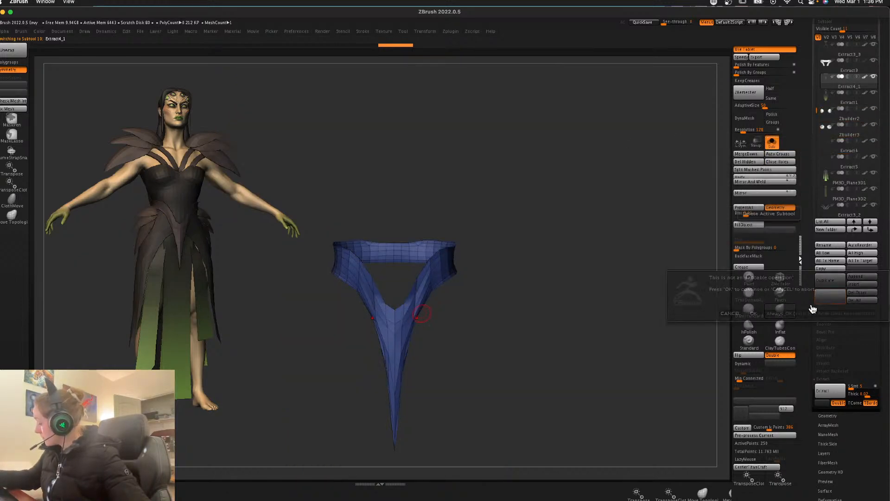
{"action": "left_click", "coordinate": [754, 314]}
{"action": "left_click", "coordinate": [857, 70]}
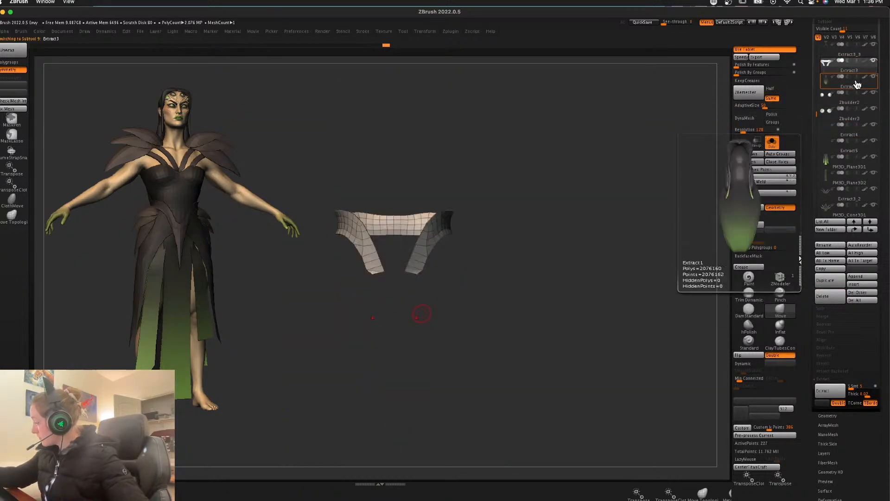
{"action": "left_click", "coordinate": [771, 142]}
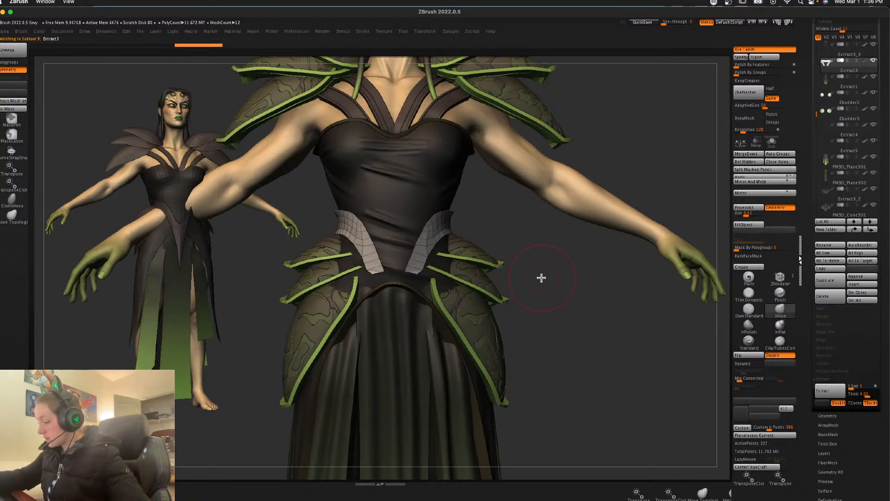
Step: Enlarge the remaining belt piece slightly with the transform gizmo, and mirror and smooth its cut front ends
{"action": "key", "text": "w"}
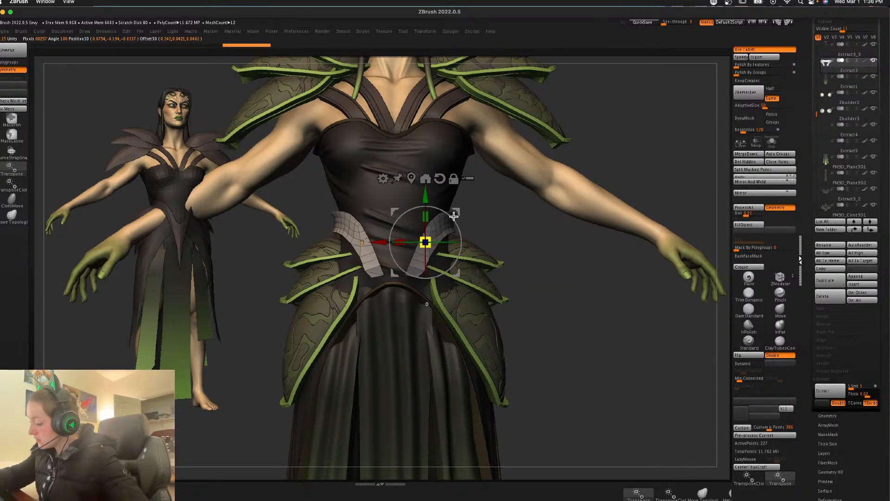
{"action": "key", "text": "q"}
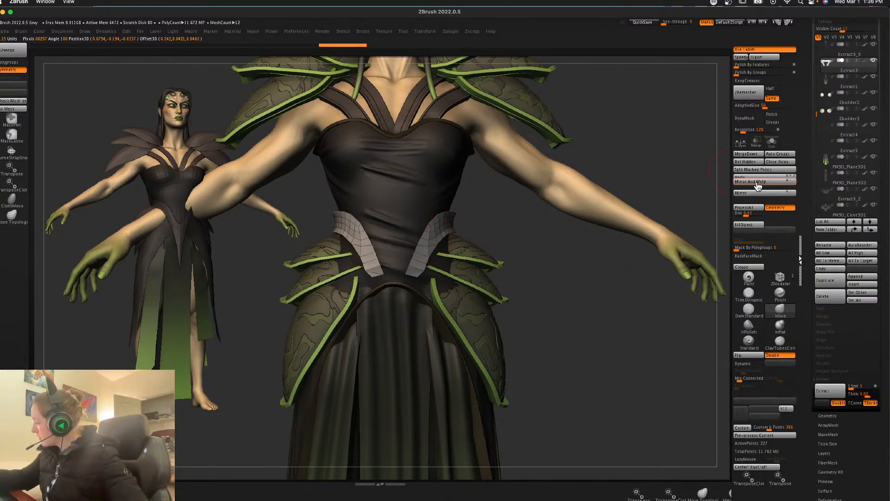
{"action": "left_click", "coordinate": [748, 195]}
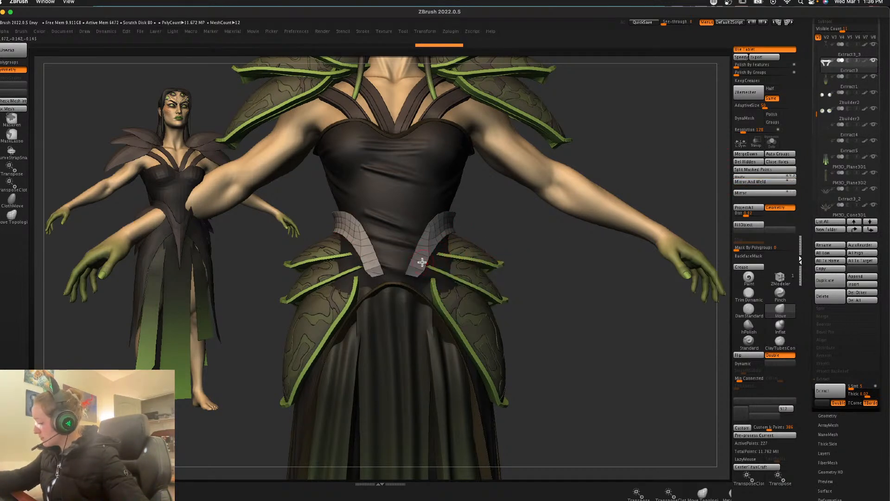
{"action": "left_click_drag", "start_coordinate": [413, 268], "coordinate": [420, 273], "text": "shift"}
{"action": "left_click_drag", "start_coordinate": [535, 244], "coordinate": [531, 255]}
Step: Remesh the belt piece with ZRemesher at an Adaptive Size of 3
{"action": "left_click", "coordinate": [749, 95]}
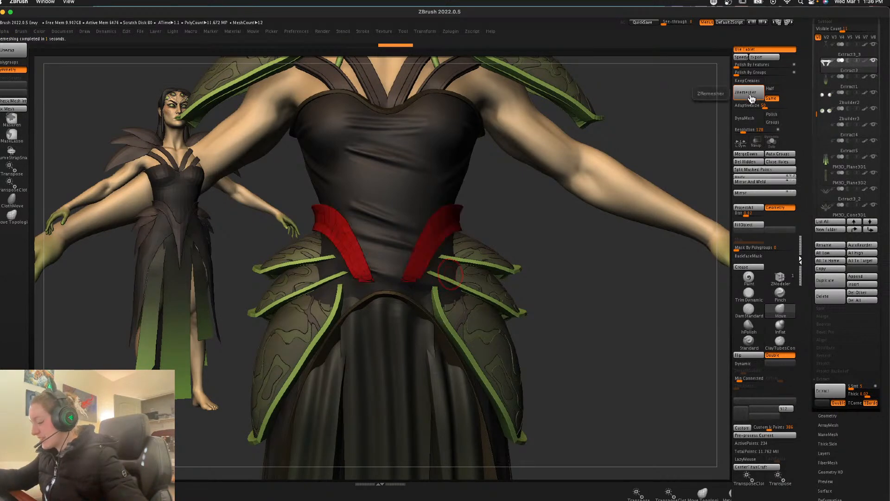
{"action": "key", "text": "super+z"}
{"action": "left_click_drag", "start_coordinate": [764, 106], "coordinate": [738, 107]}
{"action": "left_click", "coordinate": [749, 96]}
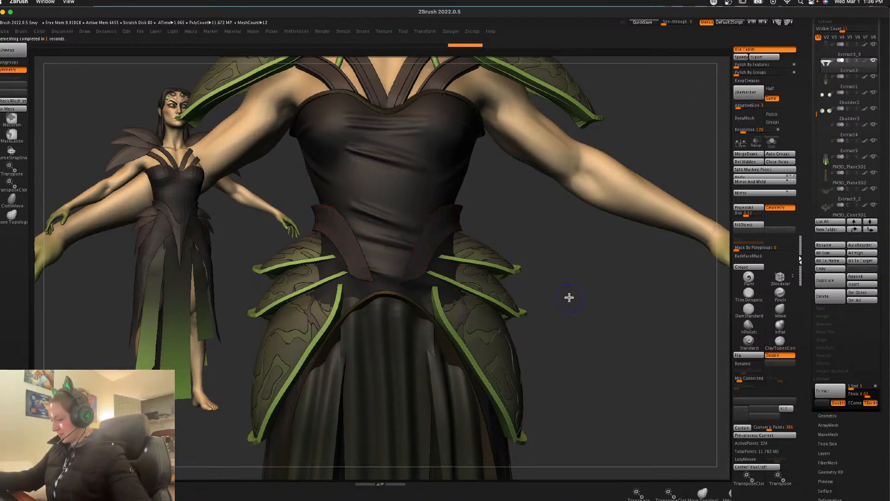
Step: Fill the belt piece with the green colour sampled from the shoulder armour trim
{"action": "left_click_drag", "start_coordinate": [555, 264], "coordinate": [519, 237], "text": "alt"}
{"action": "key", "text": "c"}
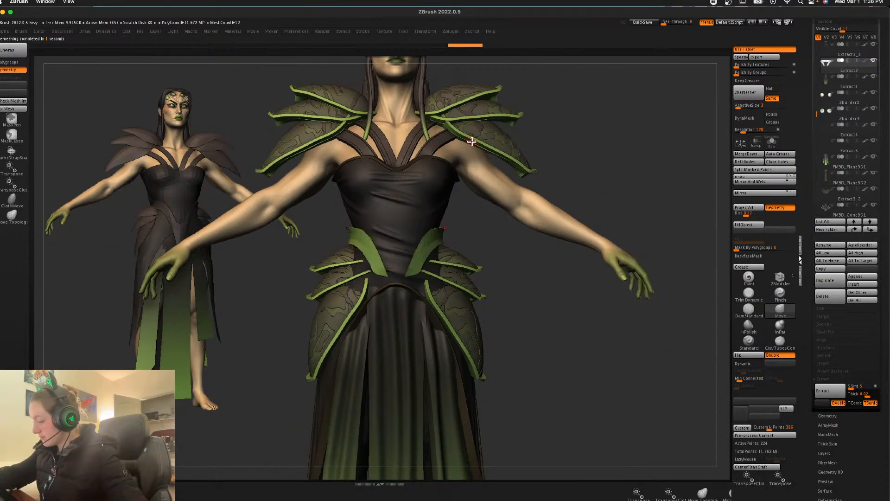
{"action": "left_click", "coordinate": [745, 225]}
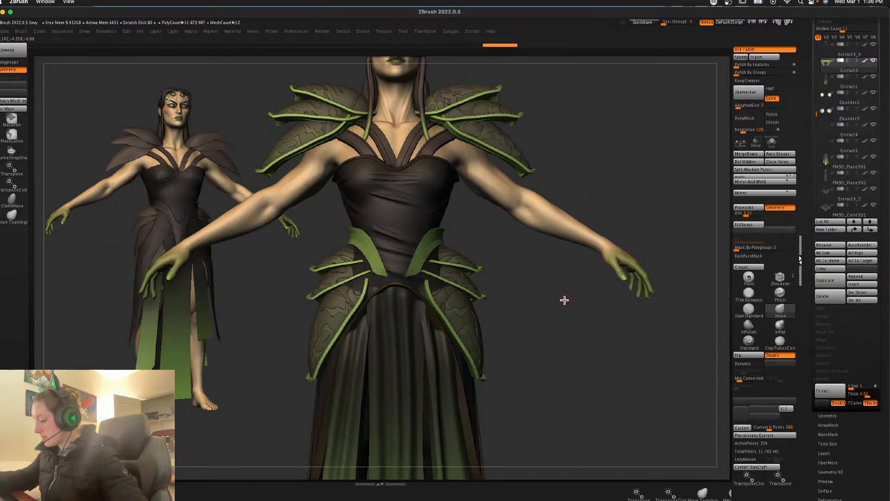
{"action": "left_click_drag", "start_coordinate": [565, 302], "coordinate": [571, 298], "text": "alt"}
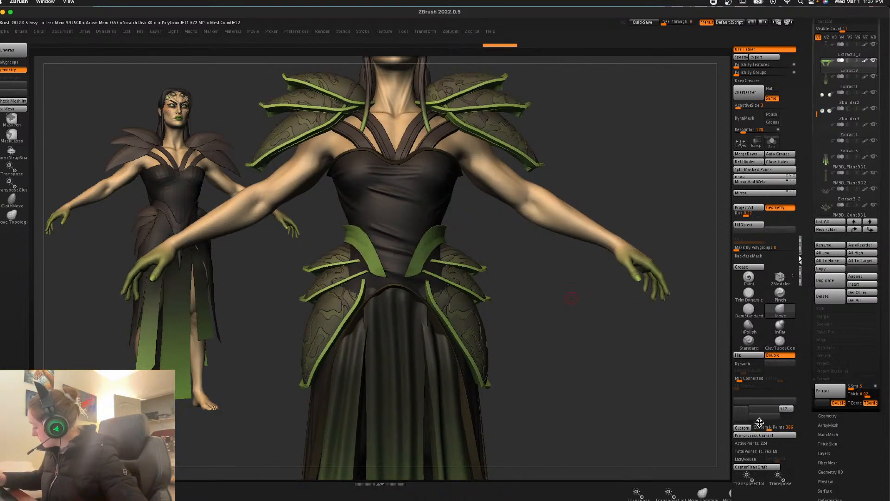
Step: Try dynamic subdivision on the belt piece and isolate the piece for modelling
{"action": "left_click", "coordinate": [751, 364]}
{"action": "left_click", "coordinate": [771, 142]}
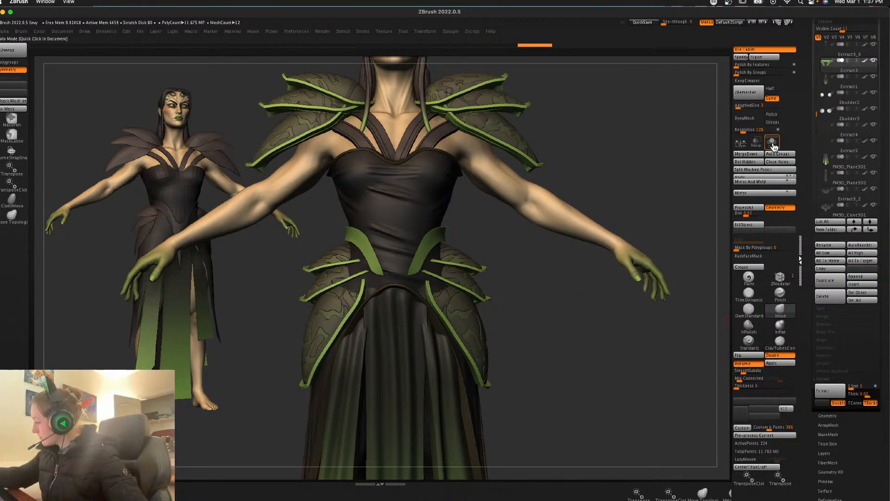
{"action": "key", "text": "f"}
{"action": "key", "text": "shift+d"}
{"action": "key", "text": "ctrl+z"}
Step: Thicken the belt piece with ZModeler by extruding its faces with the Polygroup All target
{"action": "left_click", "coordinate": [780, 277]}
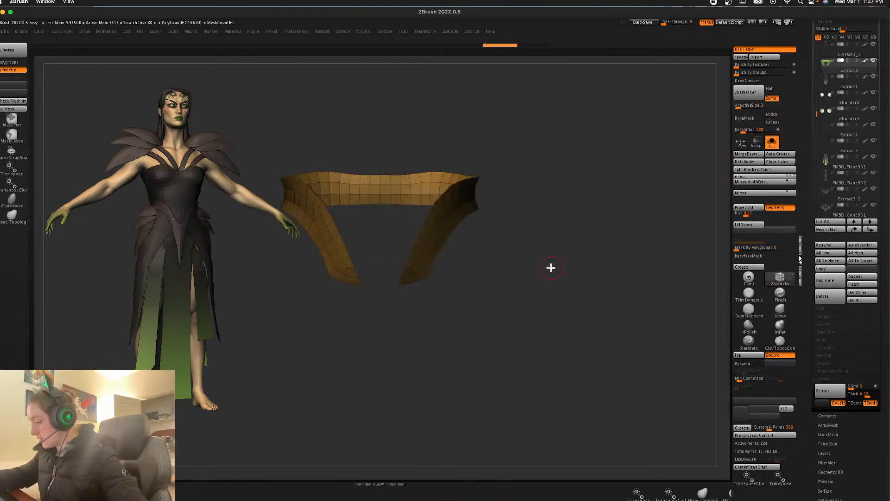
{"action": "key", "text": "f"}
{"action": "left_click_drag", "start_coordinate": [552, 263], "coordinate": [486, 224]}
{"action": "key", "text": "space"}
{"action": "left_click", "coordinate": [500, 285]}
Step: Change the ZModeler Extrude target to Polygroup Border and extrude the belt piece's edge faces
{"action": "key", "text": "space"}
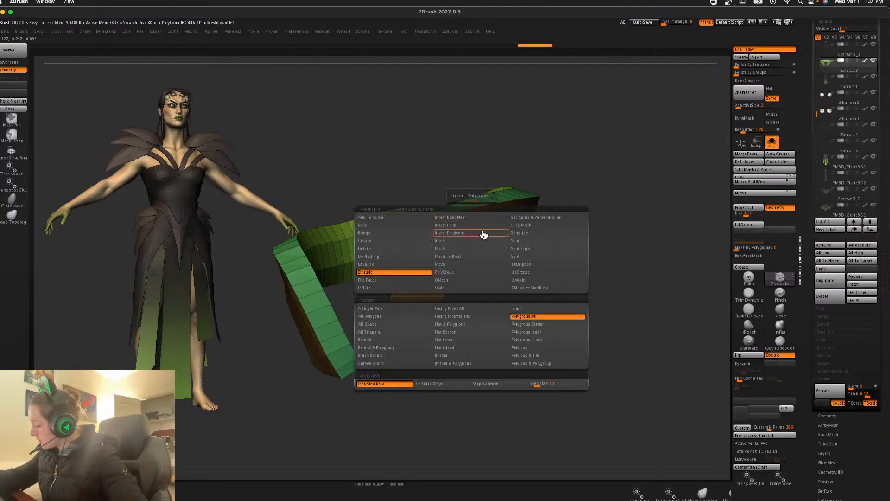
{"action": "left_click", "coordinate": [529, 326]}
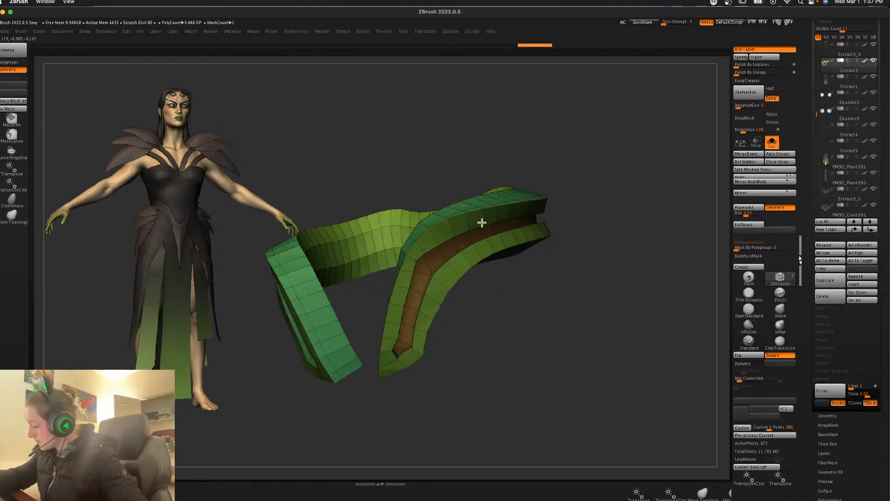
{"action": "left_click", "coordinate": [479, 221]}
{"action": "left_click_drag", "start_coordinate": [619, 223], "coordinate": [478, 218]}
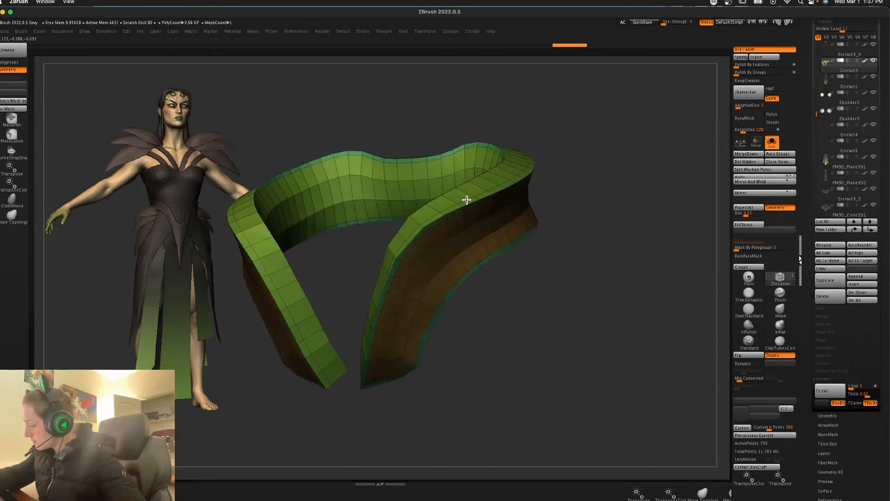
{"action": "left_click_drag", "start_coordinate": [528, 206], "coordinate": [598, 201]}
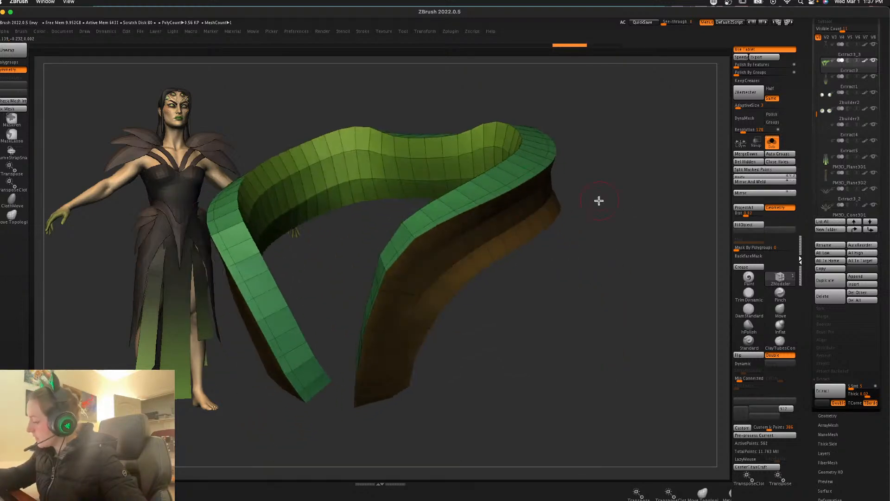
Step: Extrude the belt's narrow edge faces outward into a raised rim and bring back the full figure
{"action": "right_click", "coordinate": [487, 198]}
{"action": "left_click", "coordinate": [535, 328]}
{"action": "mouse_move", "coordinate": [485, 199]}
{"action": "left_mouse_down"}
{"action": "mouse_move", "coordinate": [483, 187]}
{"action": "mouse_move", "coordinate": [487, 197]}
{"action": "left_mouse_up"}
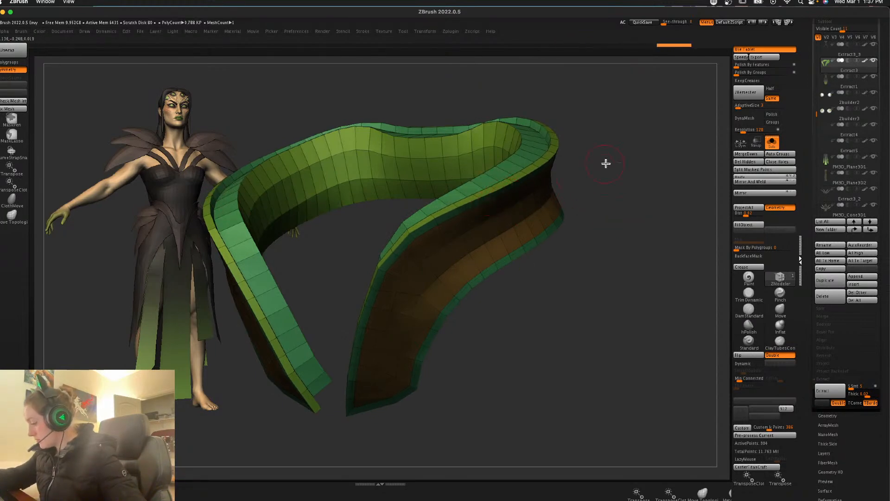
{"action": "left_click_drag", "start_coordinate": [594, 167], "coordinate": [533, 185]}
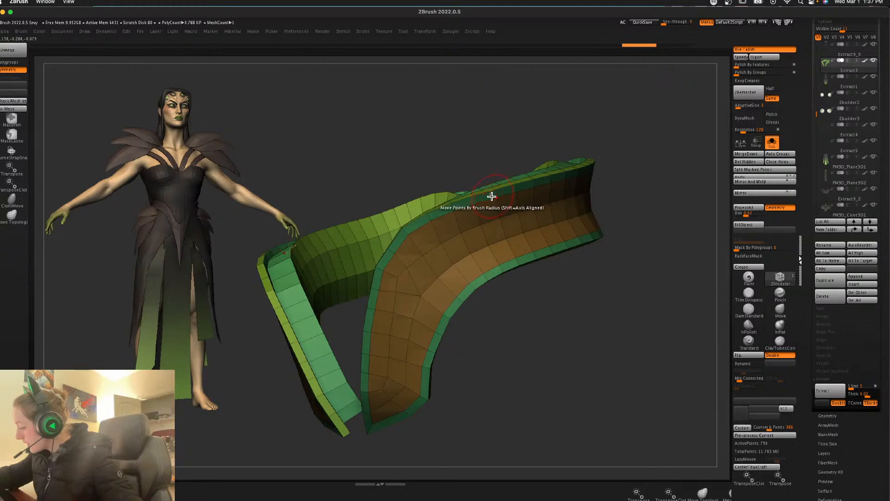
{"action": "left_click_drag", "start_coordinate": [607, 142], "coordinate": [618, 157]}
{"action": "left_click_drag", "start_coordinate": [488, 198], "coordinate": [495, 206]}
{"action": "left_click_drag", "start_coordinate": [579, 307], "coordinate": [612, 290]}
{"action": "left_click", "coordinate": [771, 143]}
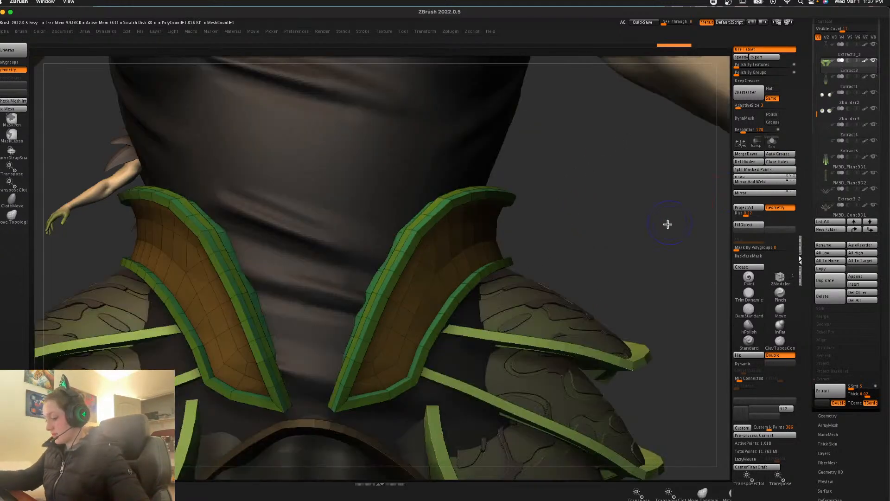
Step: Hide the wireframe, duplicate the rimmed belt piece and move the copy down slightly
{"action": "key", "text": "shift+f"}
{"action": "key", "text": "f"}
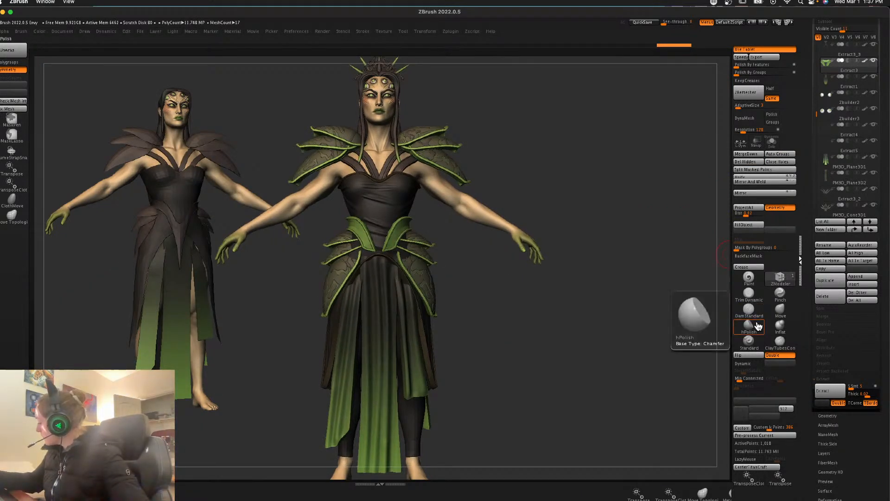
{"action": "key", "text": "w"}
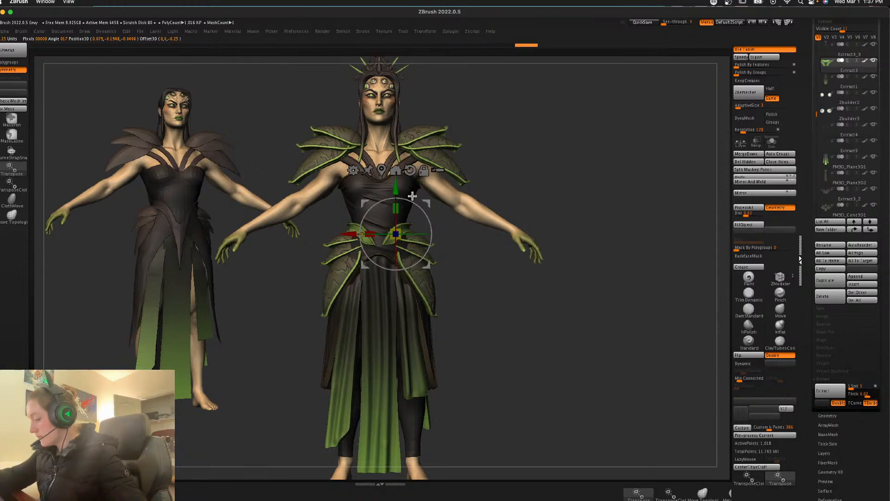
{"action": "key", "text": "ctrl+shift+d"}
{"action": "left_click_drag", "start_coordinate": [396, 189], "coordinate": [397, 200]}
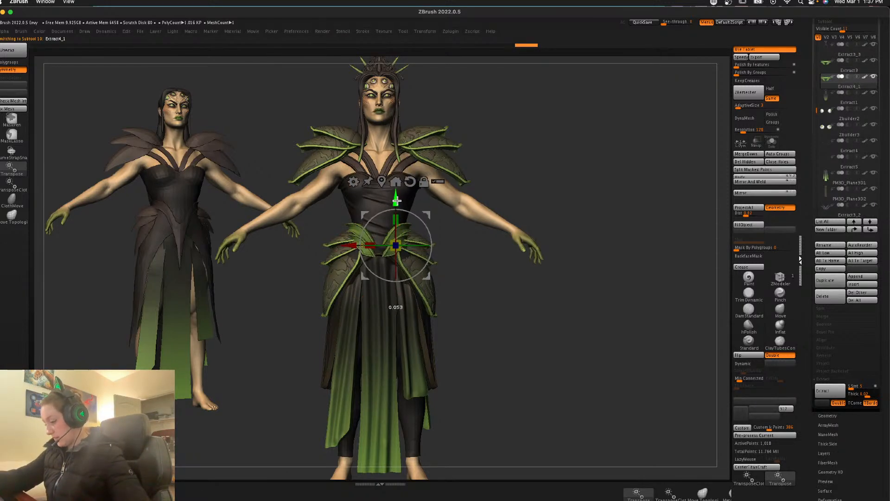
Step: Pull the duplicated belt's front ends down over the skirt into long hanging strips with the Move brush
{"action": "key", "text": "q"}
{"action": "key", "text": "space"}
{"action": "left_click", "coordinate": [781, 310]}
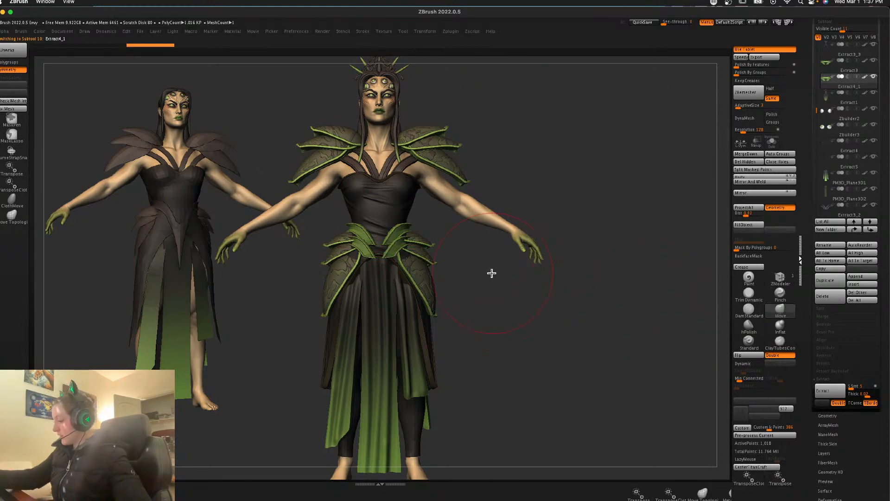
{"action": "mouse_move", "coordinate": [385, 257]}
{"action": "left_mouse_down"}
{"action": "mouse_move", "coordinate": [386, 298]}
{"action": "mouse_move", "coordinate": [407, 263]}
{"action": "mouse_move", "coordinate": [404, 214]}
{"action": "left_mouse_up"}
{"action": "mouse_move", "coordinate": [412, 259]}
{"action": "left_mouse_down"}
{"action": "mouse_move", "coordinate": [391, 282]}
{"action": "mouse_move", "coordinate": [403, 454]}
{"action": "left_mouse_up"}
{"action": "mouse_move", "coordinate": [555, 308]}
{"action": "left_mouse_down"}
{"action": "mouse_move", "coordinate": [546, 309]}
{"action": "mouse_move", "coordinate": [559, 310]}
{"action": "left_mouse_up"}
{"action": "left_click_drag", "start_coordinate": [397, 389], "coordinate": [384, 384]}
Step: Shape the two hanging strips from several angles so they follow the front of the skirt
{"action": "left_click_drag", "start_coordinate": [518, 341], "coordinate": [439, 340]}
{"action": "left_click_drag", "start_coordinate": [383, 337], "coordinate": [373, 423]}
{"action": "left_click_drag", "start_coordinate": [588, 345], "coordinate": [536, 322]}
{"action": "left_click_drag", "start_coordinate": [401, 413], "coordinate": [405, 387]}
{"action": "left_click_drag", "start_coordinate": [522, 347], "coordinate": [520, 325]}
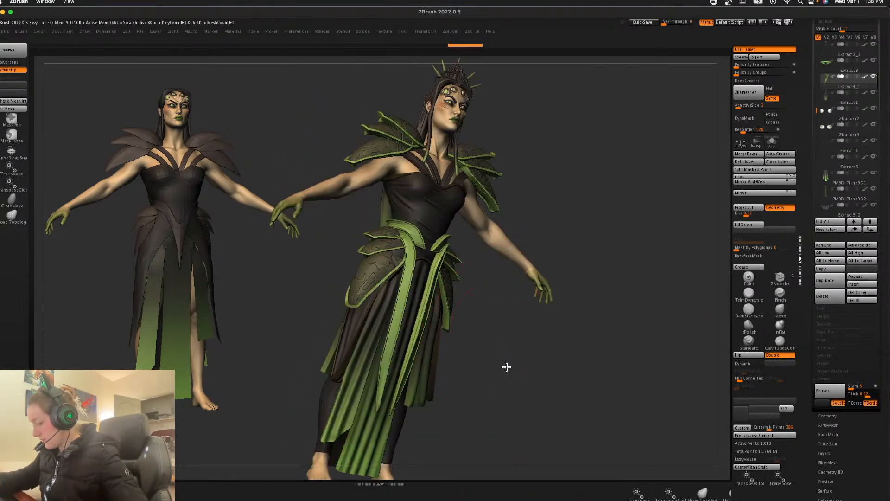
{"action": "left_click_drag", "start_coordinate": [506, 358], "coordinate": [398, 413], "text": "shift"}
Step: Adjust the hip armor plates with the gizmo so they sit closer to the waist strips, and mirror the change to the other side
{"action": "right_click", "coordinate": [400, 244]}
{"action": "left_click", "coordinate": [397, 235], "text": "alt"}
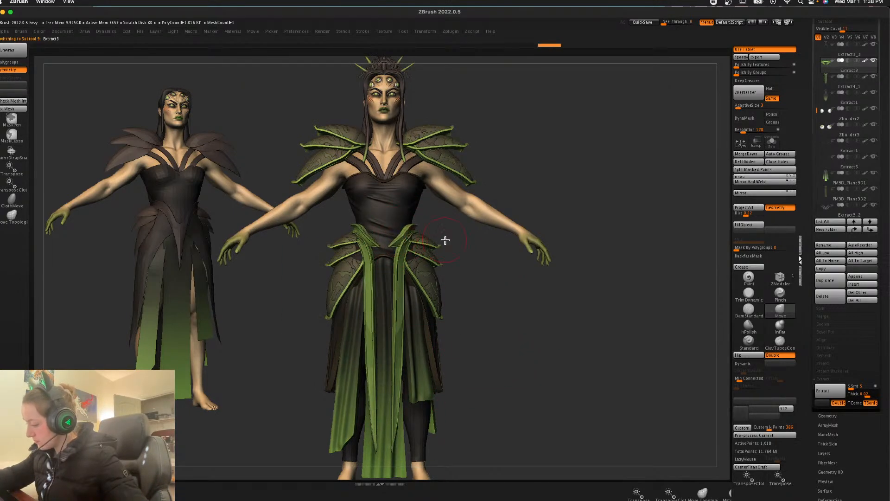
{"action": "scroll", "coordinate": [399, 232], "scroll_direction": "up", "scroll_amount": 3}
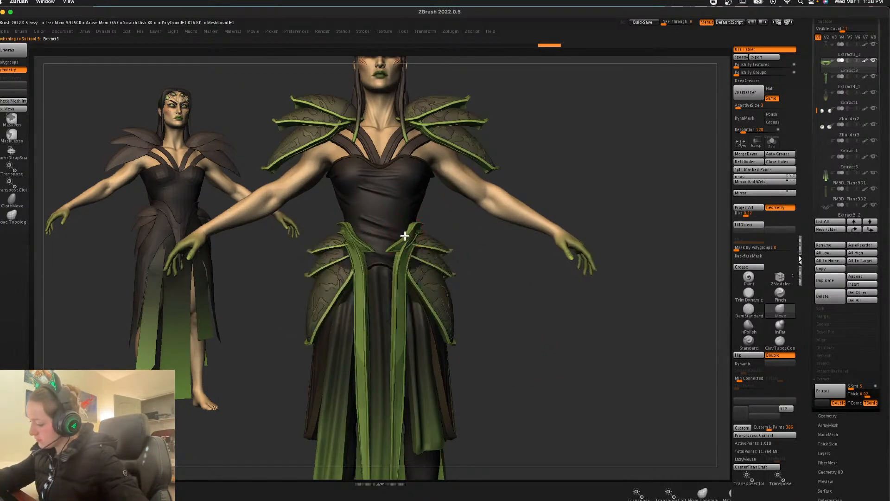
{"action": "left_click", "coordinate": [417, 258], "text": "alt"}
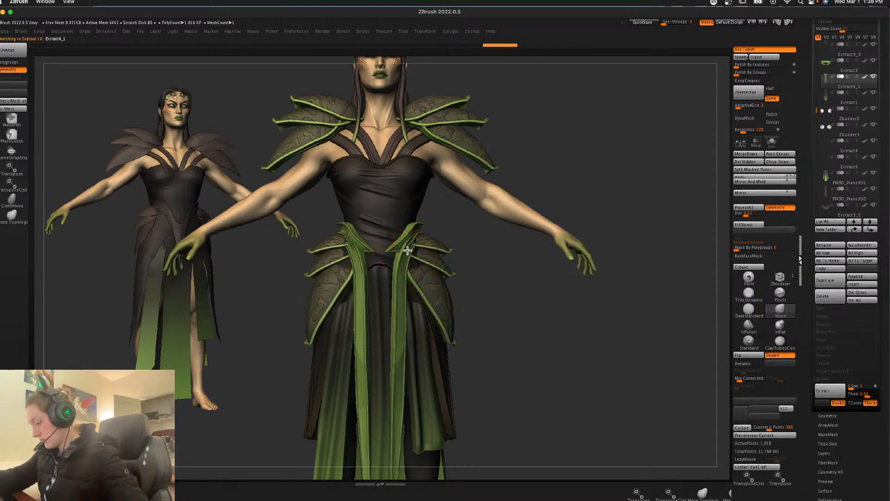
{"action": "key", "text": "shift+f"}
{"action": "right_click", "coordinate": [517, 290]}
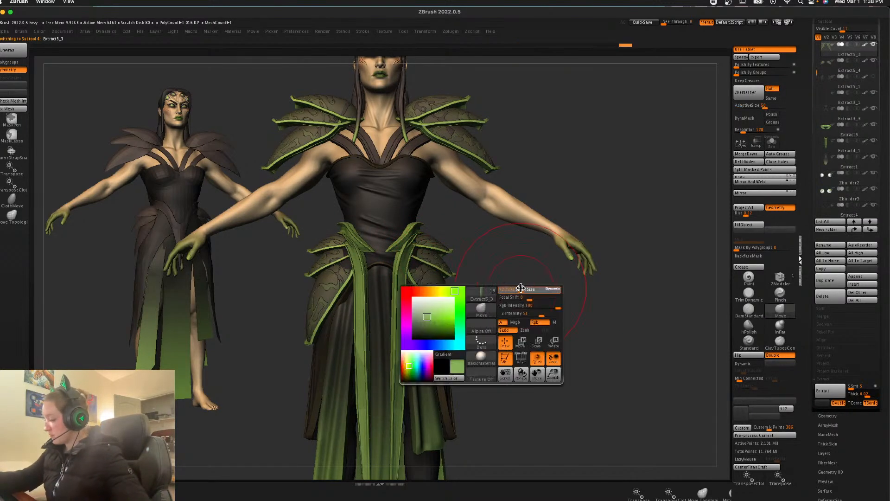
{"action": "key", "text": "w"}
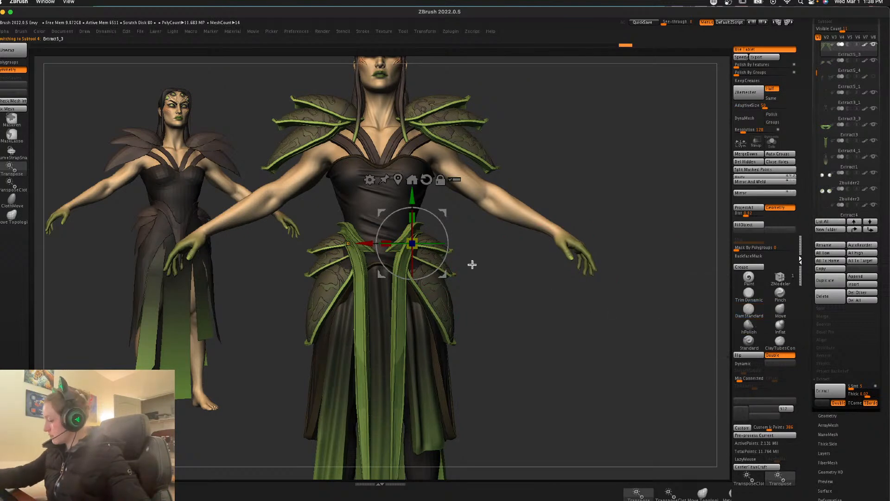
{"action": "left_click_drag", "start_coordinate": [448, 250], "coordinate": [454, 215], "text": "alt"}
{"action": "left_click_drag", "start_coordinate": [399, 258], "coordinate": [413, 252]}
{"action": "key", "text": "q"}
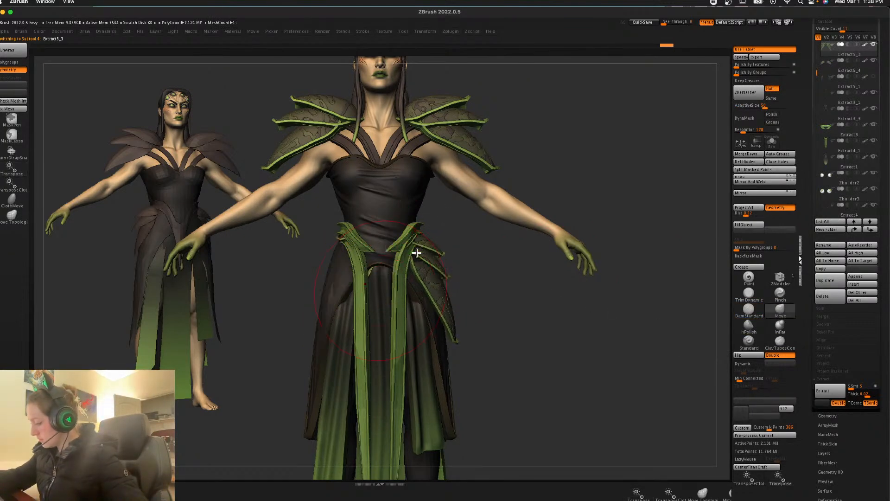
{"action": "left_click", "coordinate": [755, 186]}
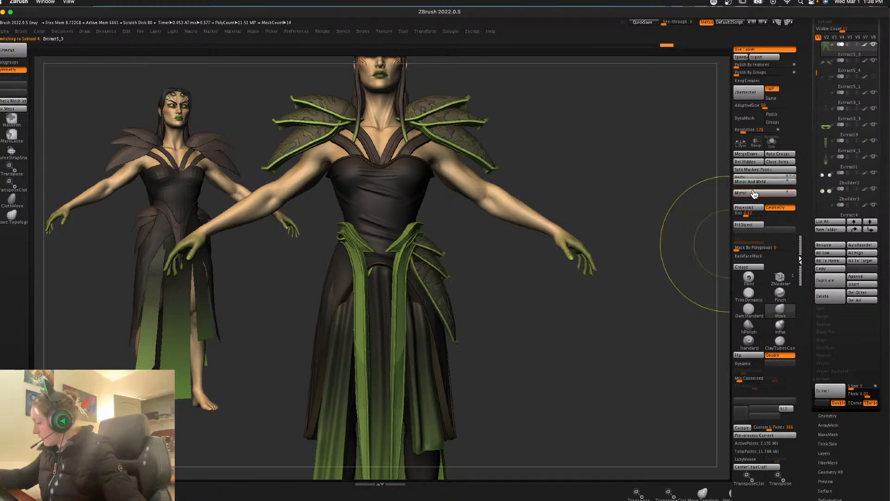
{"action": "left_click", "coordinate": [758, 185]}
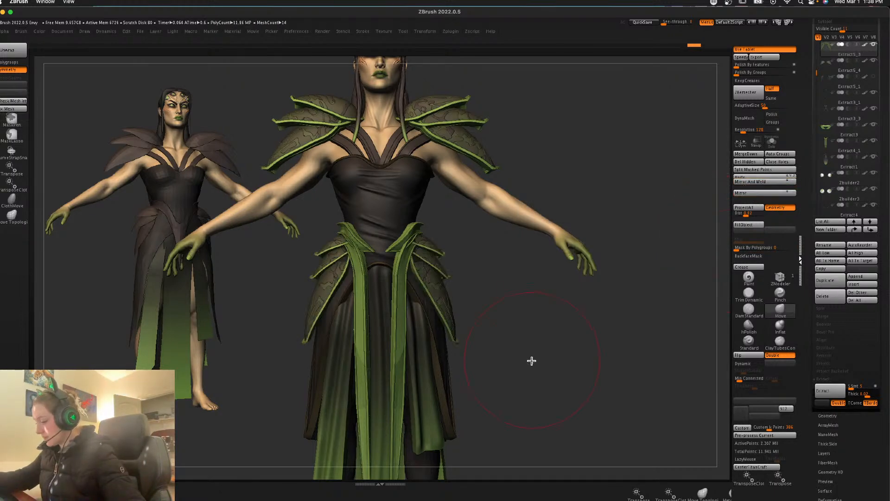
Step: Insert a shell-and-scroll ornament from the JRO ornament brush into the belt subtool, centered on the chest at the bodice neckline
{"action": "mouse_move", "coordinate": [506, 281]}
{"action": "left_mouse_down", "text": "alt"}
{"action": "mouse_move", "coordinate": [530, 318]}
{"action": "mouse_move", "coordinate": [523, 337]}
{"action": "mouse_move", "coordinate": [552, 348]}
{"action": "mouse_move", "coordinate": [586, 344]}
{"action": "mouse_move", "coordinate": [560, 331]}
{"action": "mouse_move", "coordinate": [566, 304]}
{"action": "left_mouse_up", "text": "alt"}
{"action": "key", "text": "space"}
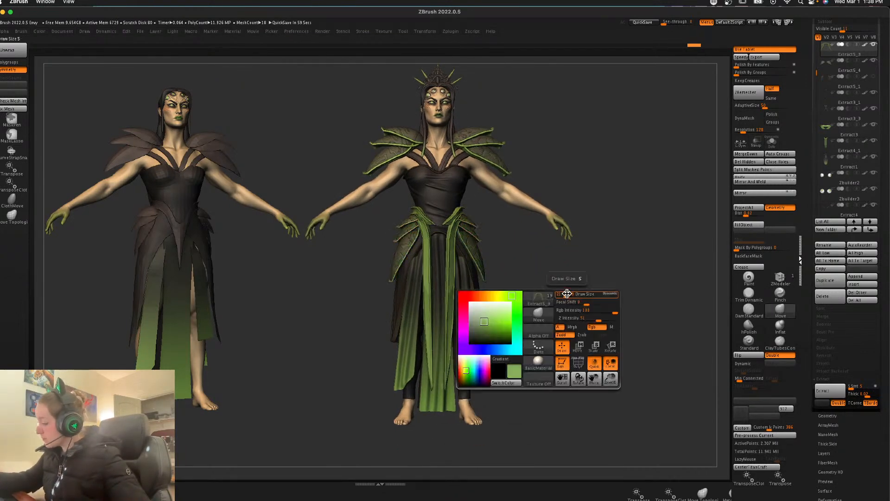
{"action": "left_click", "coordinate": [524, 200], "text": "alt"}
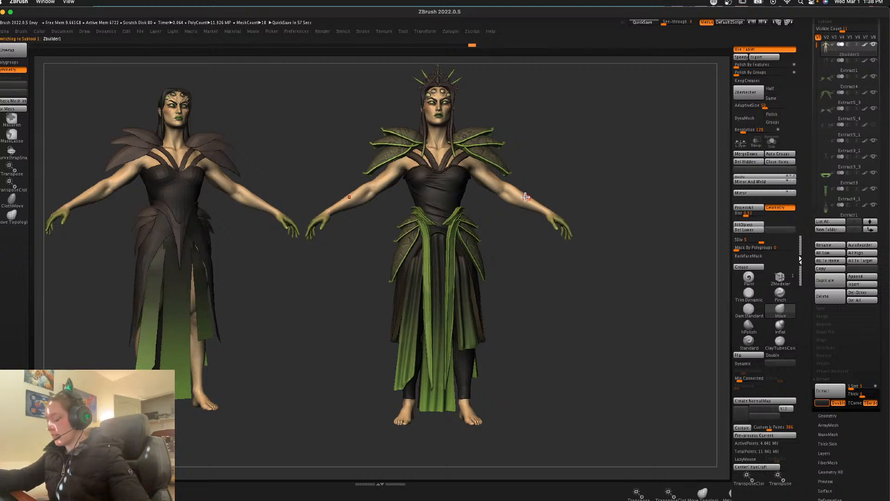
{"action": "left_click", "coordinate": [444, 193], "text": "alt"}
{"action": "right_click_drag", "start_coordinate": [622, 183], "coordinate": [631, 210], "text": "ctrl"}
{"action": "left_click_drag", "start_coordinate": [649, 134], "coordinate": [627, 245], "text": "alt"}
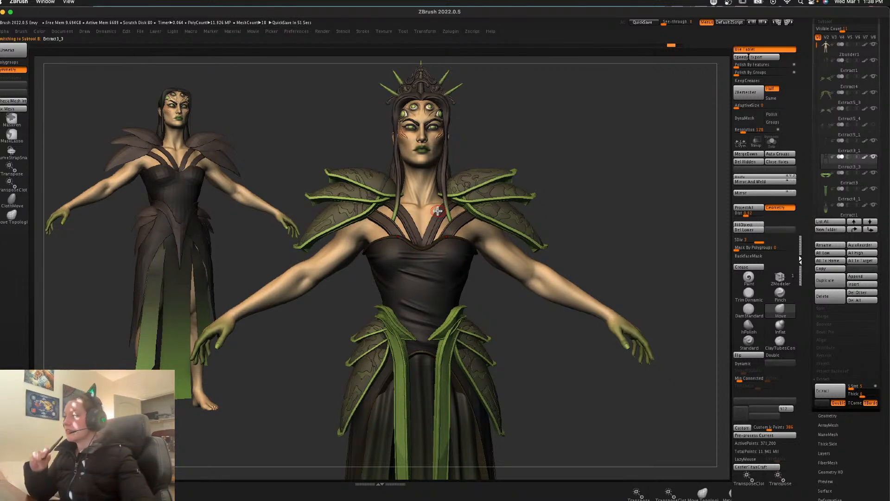
{"action": "key", "text": "b"}
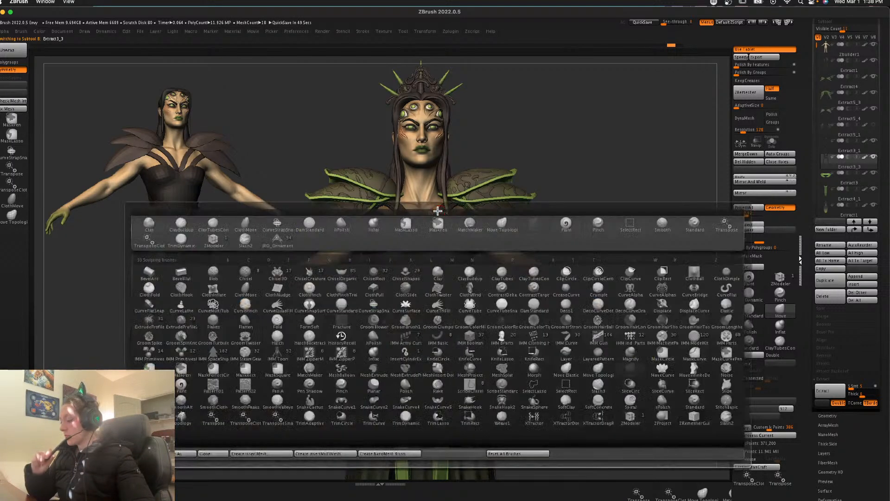
{"action": "left_click", "coordinate": [277, 240]}
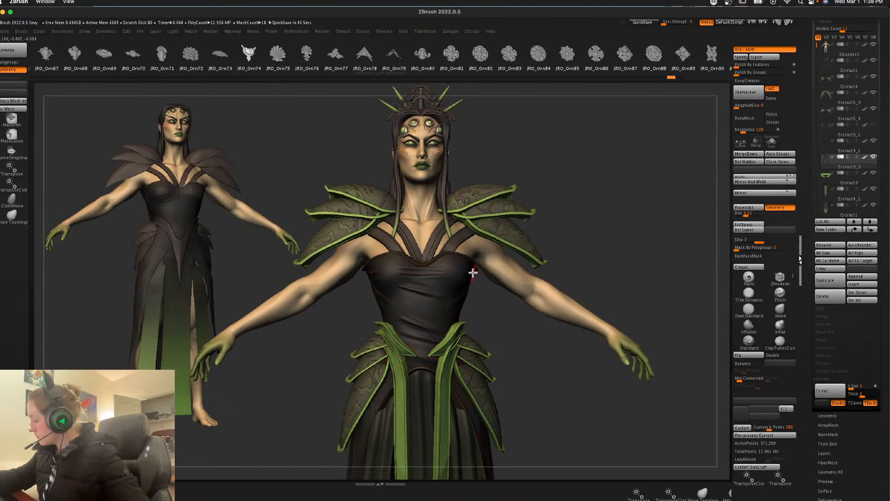
{"action": "left_click", "coordinate": [843, 184]}
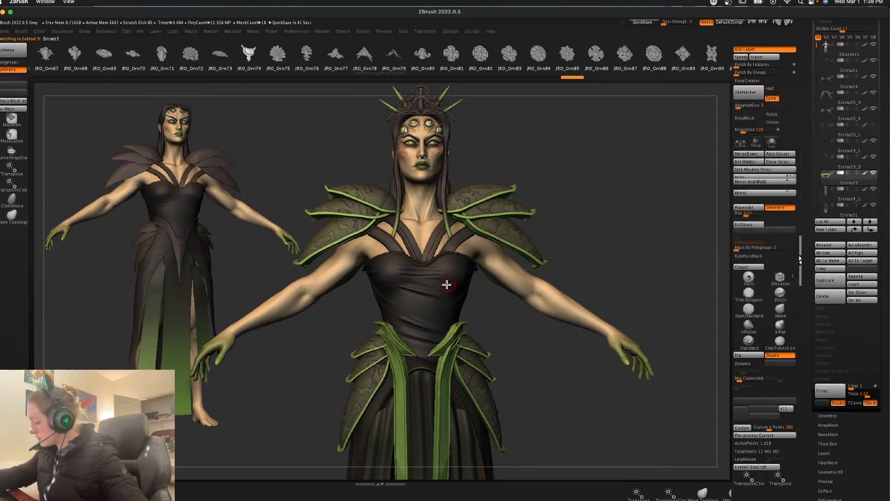
{"action": "left_click_drag", "start_coordinate": [421, 266], "coordinate": [421, 291]}
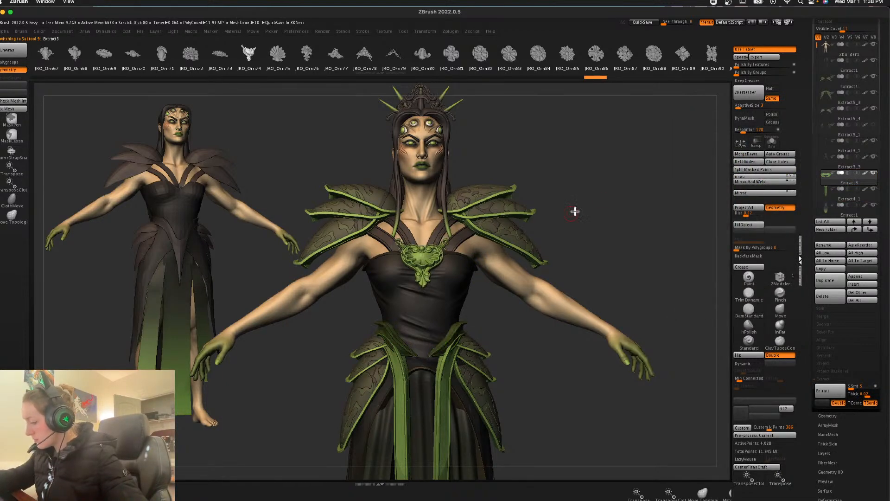
{"action": "left_click_drag", "start_coordinate": [641, 200], "coordinate": [642, 211]}
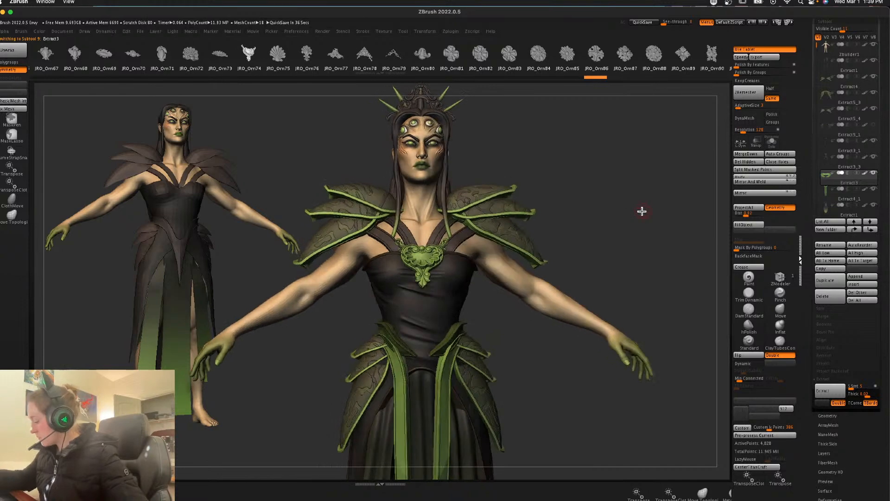
Step: Split the chest ornament into its own subtool, isolate it and bend it with a gizmo deformer to follow the chest's curve
{"action": "left_click", "coordinate": [756, 171]}
{"action": "left_click", "coordinate": [772, 145]}
{"action": "left_click_drag", "start_coordinate": [630, 219], "coordinate": [625, 270]}
{"action": "key", "text": "w"}
{"action": "left_click_drag", "start_coordinate": [571, 250], "coordinate": [576, 297], "text": "alt"}
{"action": "left_click", "coordinate": [381, 207]}
{"action": "left_click", "coordinate": [450, 230]}
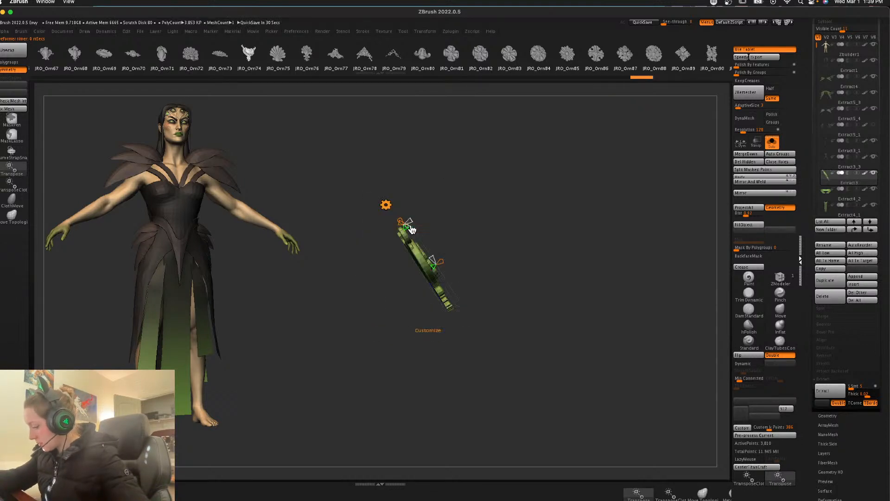
{"action": "left_click_drag", "start_coordinate": [430, 267], "coordinate": [424, 270]}
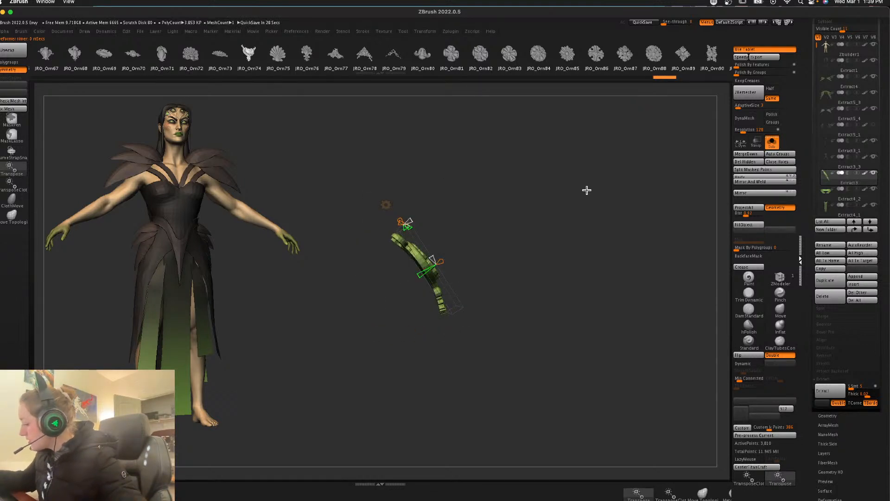
{"action": "left_click", "coordinate": [771, 142]}
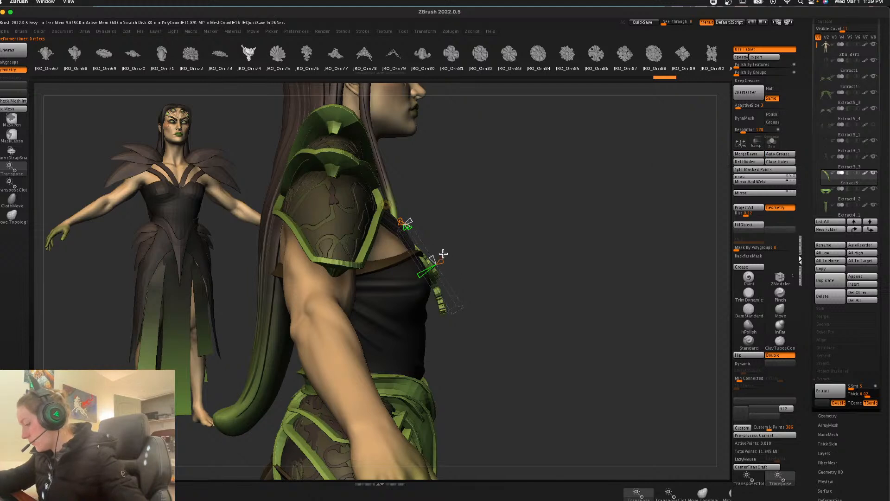
Step: Accept the bend, rotate the ornament by about 14 degrees and fit it against the front of the bodice
{"action": "left_click", "coordinate": [386, 205]}
{"action": "left_click", "coordinate": [458, 206]}
{"action": "left_click_drag", "start_coordinate": [464, 272], "coordinate": [458, 278]}
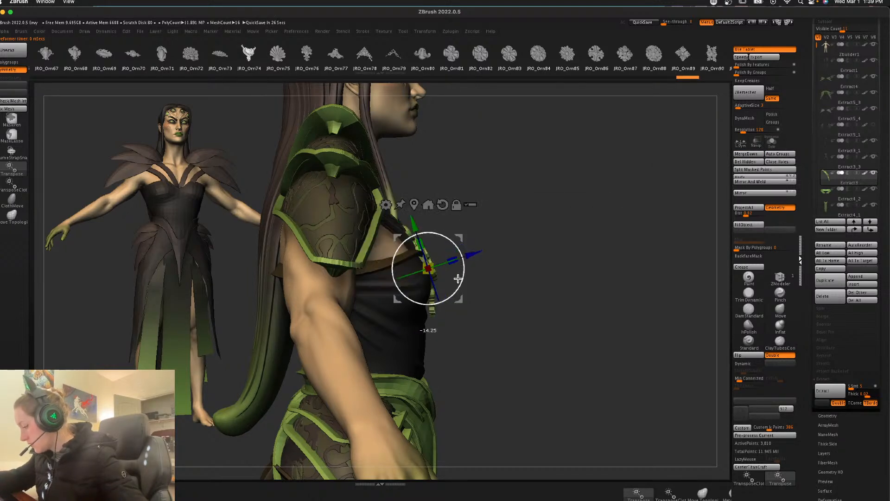
{"action": "mouse_move", "coordinate": [483, 251]}
{"action": "left_mouse_down"}
{"action": "mouse_move", "coordinate": [579, 258]}
{"action": "mouse_move", "coordinate": [672, 220]}
{"action": "mouse_move", "coordinate": [592, 277]}
{"action": "mouse_move", "coordinate": [622, 278]}
{"action": "left_mouse_up"}
{"action": "key", "text": "q"}
{"action": "left_click_drag", "start_coordinate": [668, 255], "coordinate": [672, 284], "text": "shift"}
{"action": "key", "text": "space"}
{"action": "key", "text": "w"}
{"action": "key", "text": "q"}
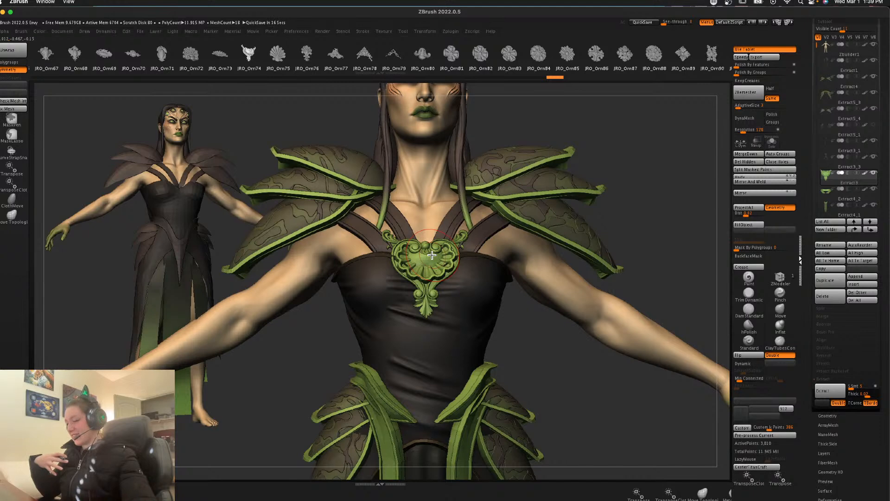
Step: Pull the chest ornament's upper side scrolls outward to meet the shoulder straps with the Move brush
{"action": "left_click", "coordinate": [780, 311]}
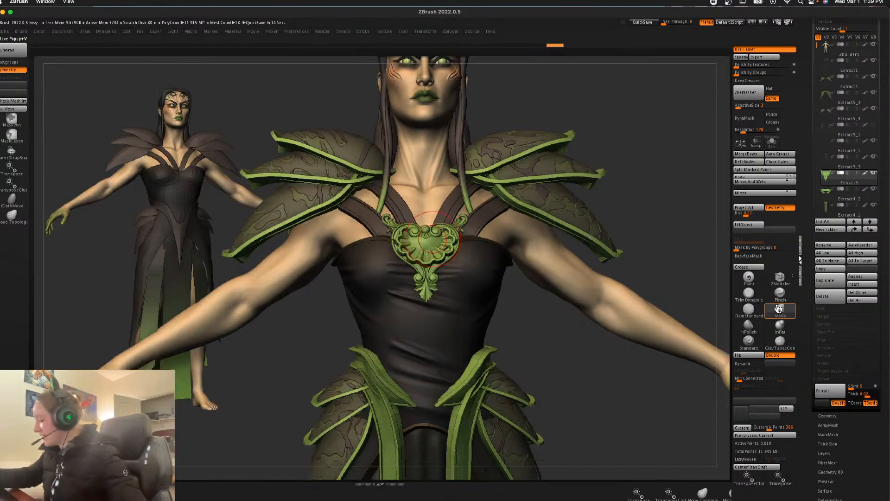
{"action": "mouse_move", "coordinate": [453, 241]}
{"action": "left_mouse_down"}
{"action": "mouse_move", "coordinate": [473, 225]}
{"action": "mouse_move", "coordinate": [479, 232]}
{"action": "mouse_move", "coordinate": [475, 225]}
{"action": "left_mouse_up"}
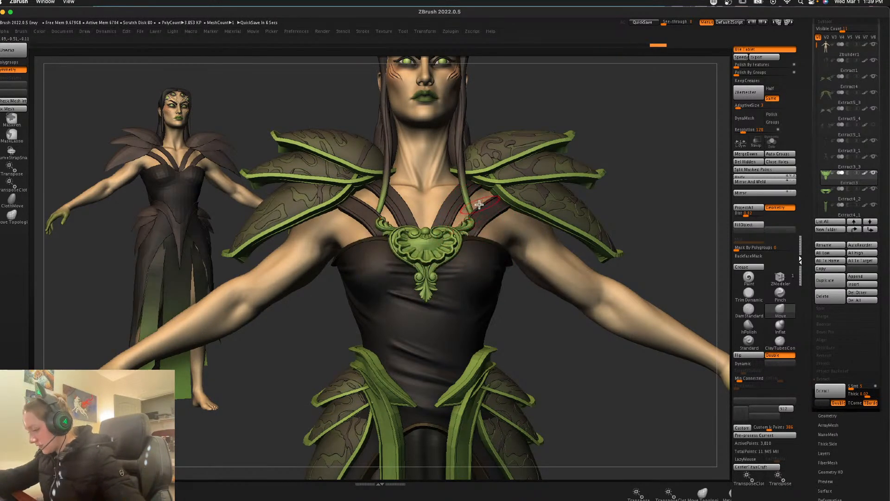
{"action": "left_click", "coordinate": [446, 291], "text": "alt"}
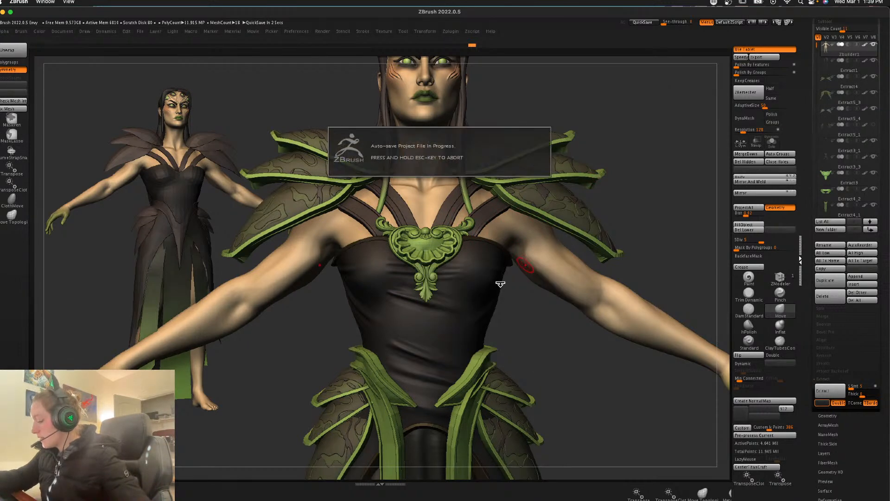
{"action": "key", "text": "shift+f"}
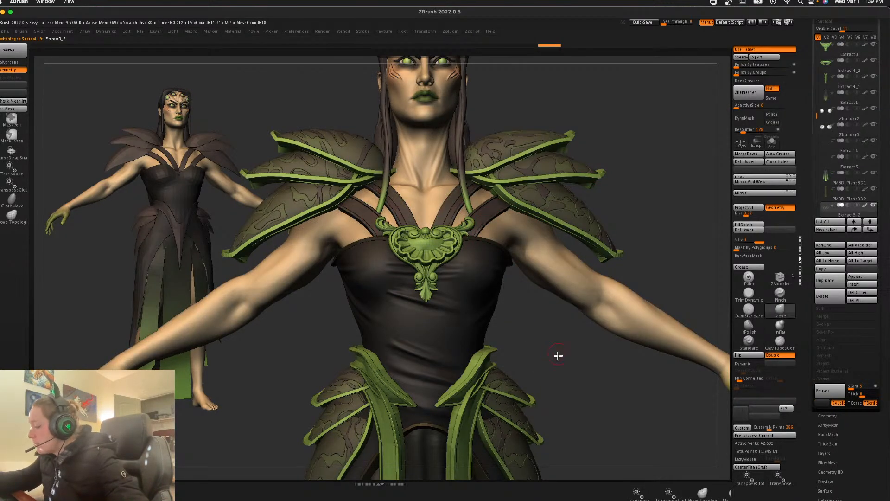
Step: Bring back a wider view of the figure and select the shoulder armor plates
{"action": "left_click_drag", "start_coordinate": [547, 325], "coordinate": [502, 308], "text": "alt"}
{"action": "left_click_drag", "start_coordinate": [528, 337], "coordinate": [526, 326], "text": "alt"}
{"action": "key", "text": "space"}
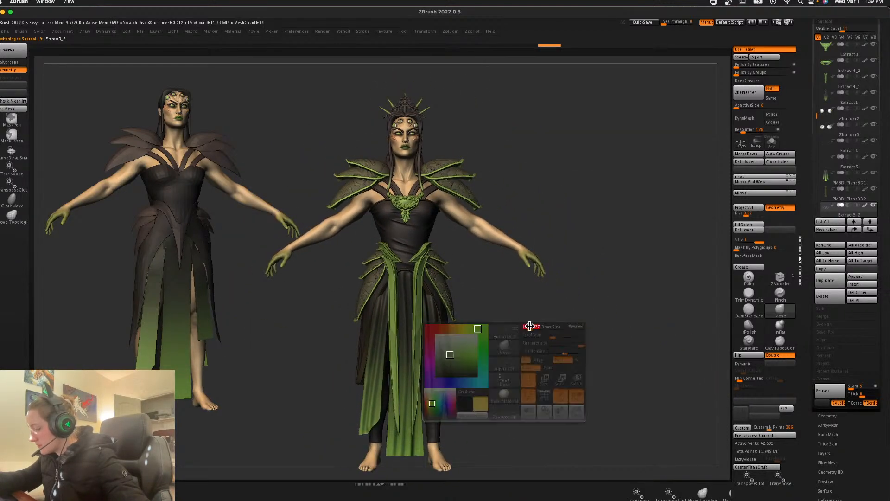
{"action": "left_click", "coordinate": [491, 232], "text": "alt"}
{"action": "left_click_drag", "start_coordinate": [628, 225], "coordinate": [535, 211], "text": "alt"}
{"action": "key", "text": "w"}
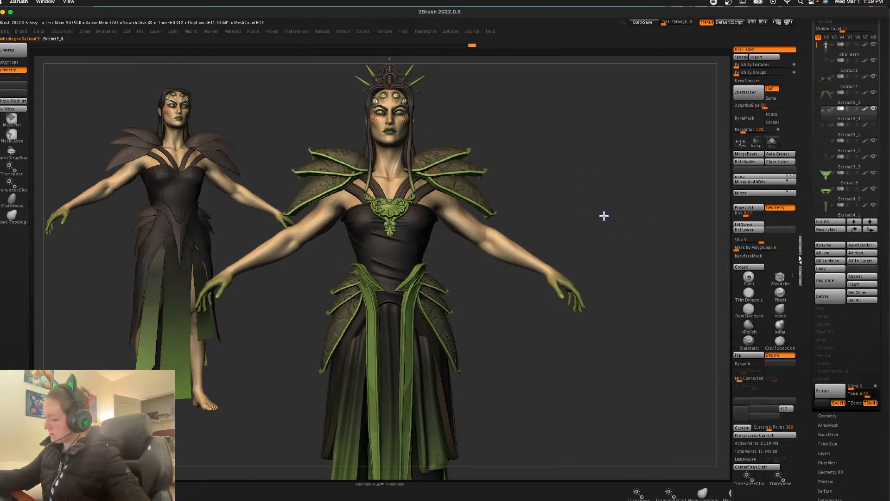
{"action": "left_click", "coordinate": [443, 110]}
{"action": "left_click_drag", "start_coordinate": [328, 149], "coordinate": [332, 165]}
{"action": "key", "text": "ctrl+z"}
Step: Bring the shoulder plates and their green trim together at the start of the subtool list and merge them into one subtool
{"action": "left_click", "coordinate": [849, 232], "text": "shift"}
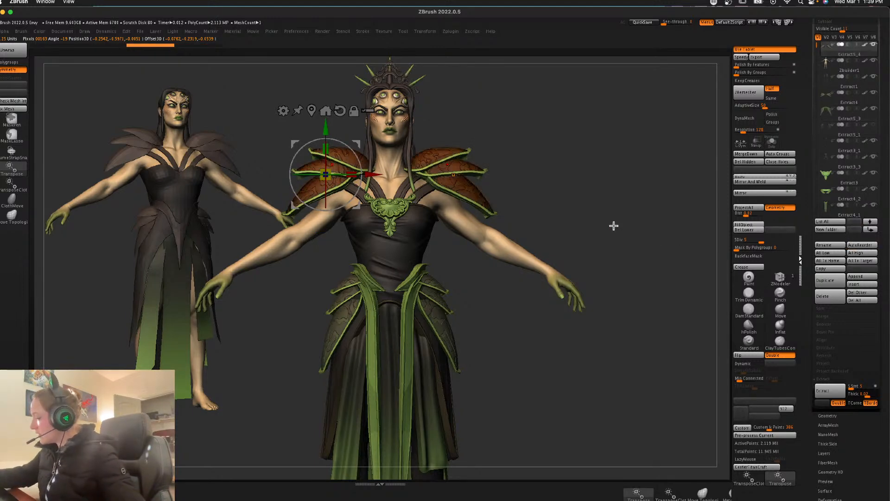
{"action": "key", "text": "q"}
{"action": "left_click", "coordinate": [461, 200], "text": "alt"}
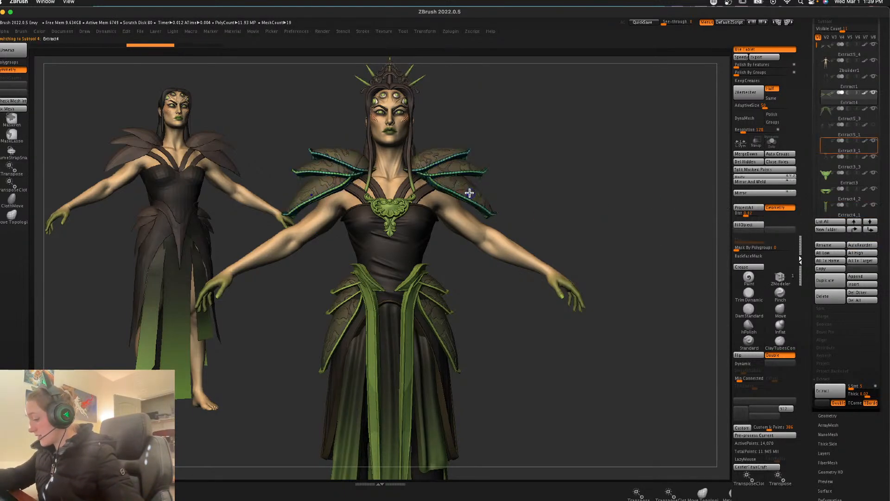
{"action": "left_click", "coordinate": [854, 230], "text": "shift"}
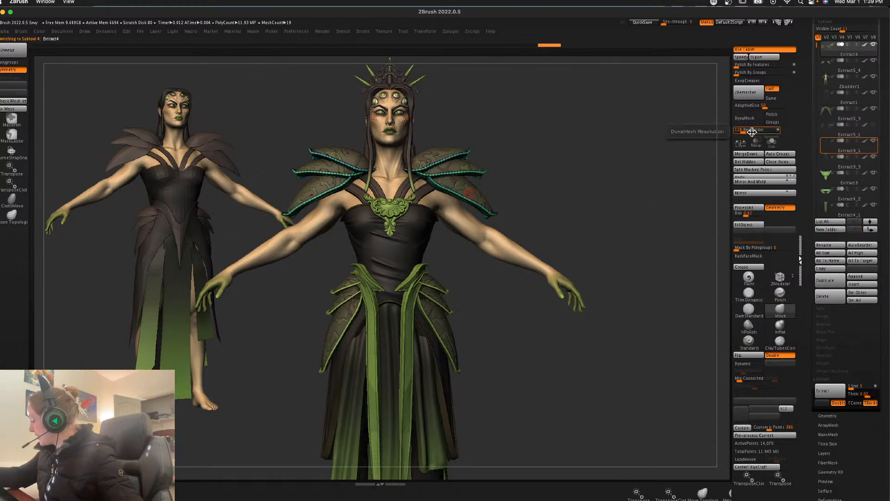
{"action": "left_click", "coordinate": [748, 153]}
{"action": "left_click", "coordinate": [719, 179]}
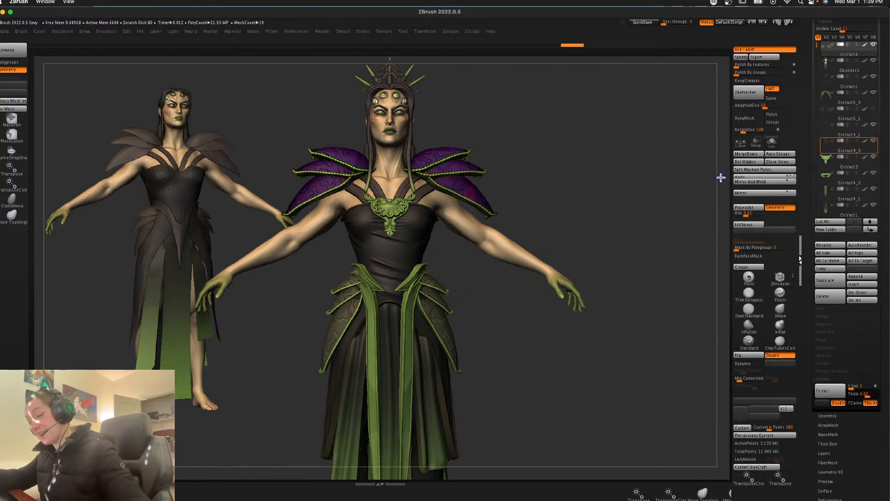
Step: Flatten the merged shoulder armor vertically with the gizmo so the plates on both sides have a lower, shallower profile
{"action": "key", "text": "w"}
{"action": "left_click", "coordinate": [441, 111]}
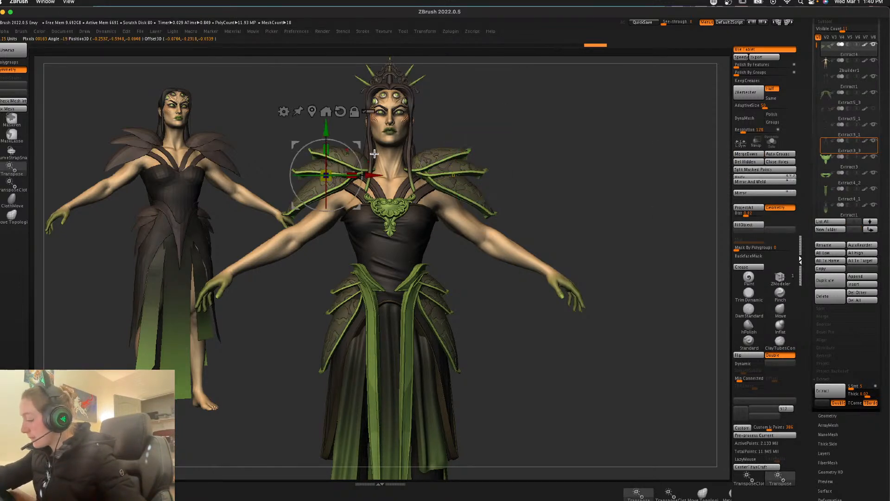
{"action": "left_click_drag", "start_coordinate": [330, 140], "coordinate": [336, 154]}
{"action": "key", "text": "super+z"}
{"action": "key", "text": "q"}
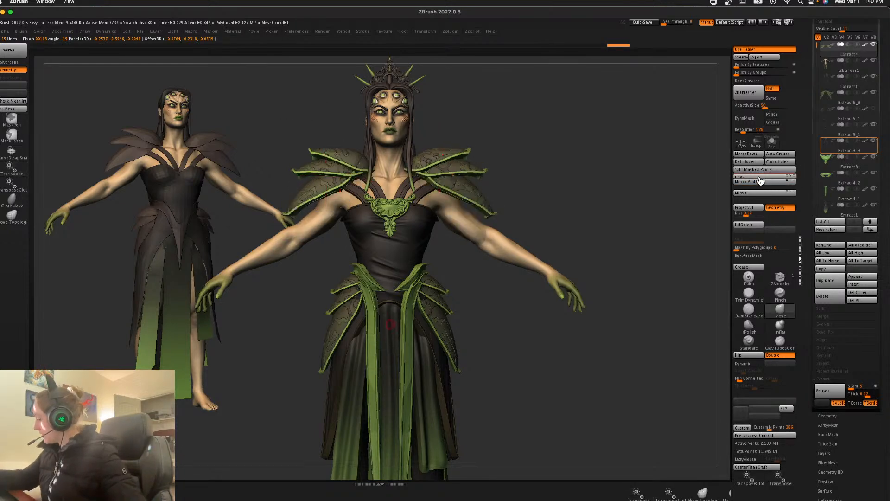
{"action": "key", "text": "w"}
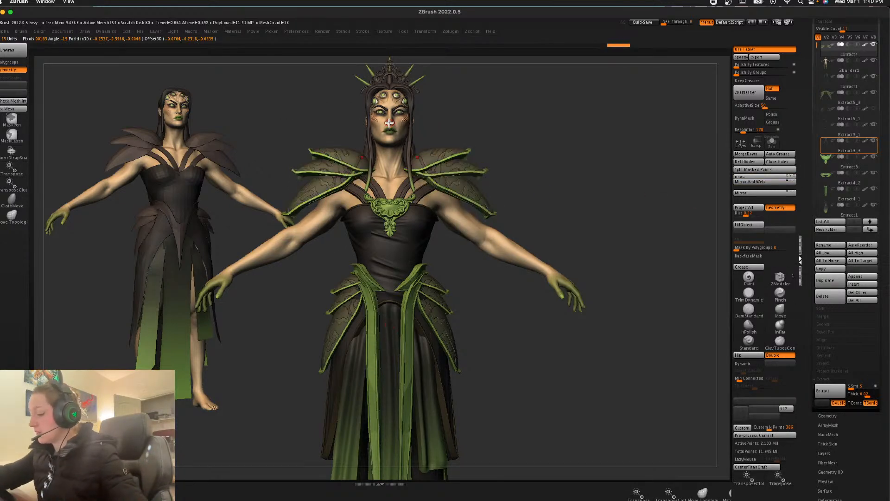
{"action": "key", "text": "q"}
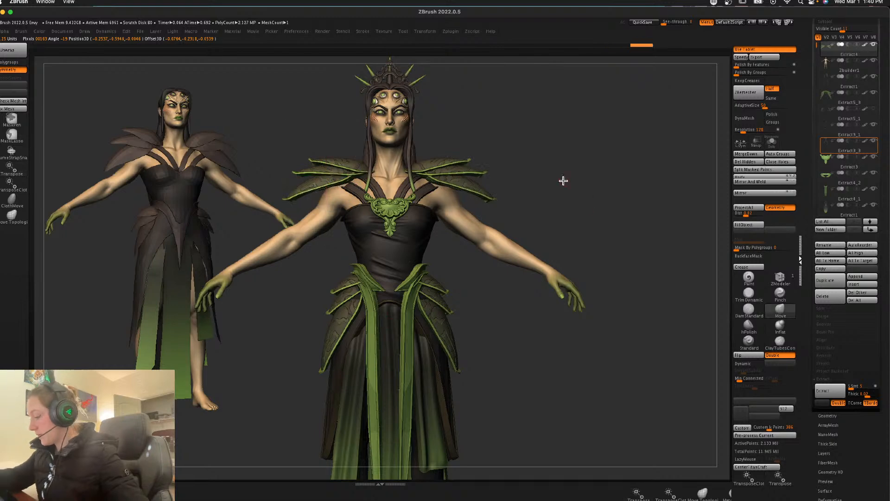
Step: Adjust the height and scale of the merged shoulder armor with the gizmo so the plates sit lower on the shoulders
{"action": "left_click_drag", "start_coordinate": [597, 218], "coordinate": [596, 210], "text": "alt"}
{"action": "key", "text": "w"}
{"action": "left_click_drag", "start_coordinate": [360, 164], "coordinate": [357, 155]}
{"action": "left_click_drag", "start_coordinate": [357, 145], "coordinate": [360, 153]}
{"action": "left_click_drag", "start_coordinate": [572, 182], "coordinate": [626, 198]}
{"action": "key", "text": "q"}
{"action": "key", "text": "w"}
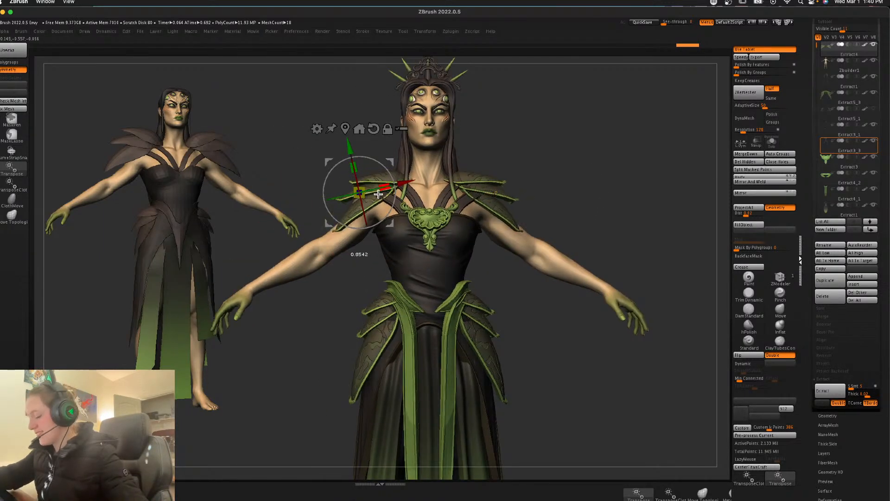
Step: Reshape the shoulder plates with the Move brush, using a large brush for the outline and a smaller one near the shoulder straps
{"action": "key", "text": "q"}
{"action": "key", "text": "space"}
{"action": "left_click", "coordinate": [781, 309]}
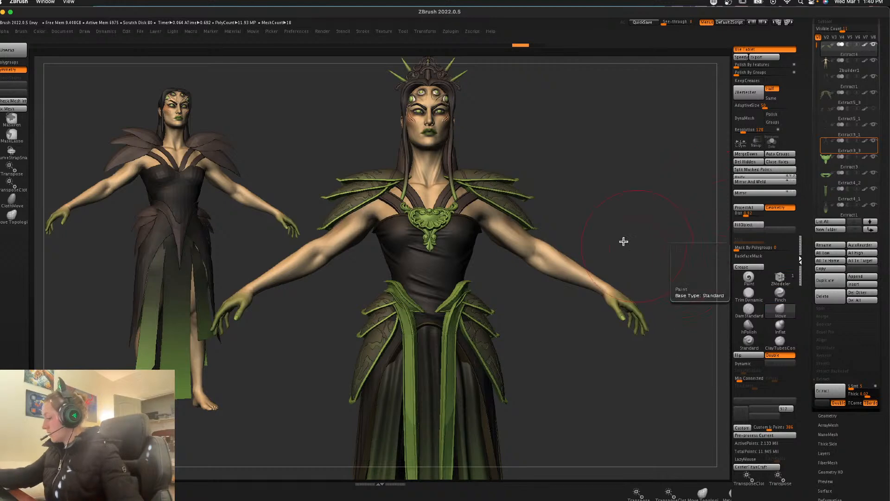
{"action": "left_click_drag", "start_coordinate": [528, 217], "coordinate": [468, 200]}
{"action": "left_click_drag", "start_coordinate": [600, 182], "coordinate": [599, 175], "text": "shift"}
{"action": "key", "text": "space"}
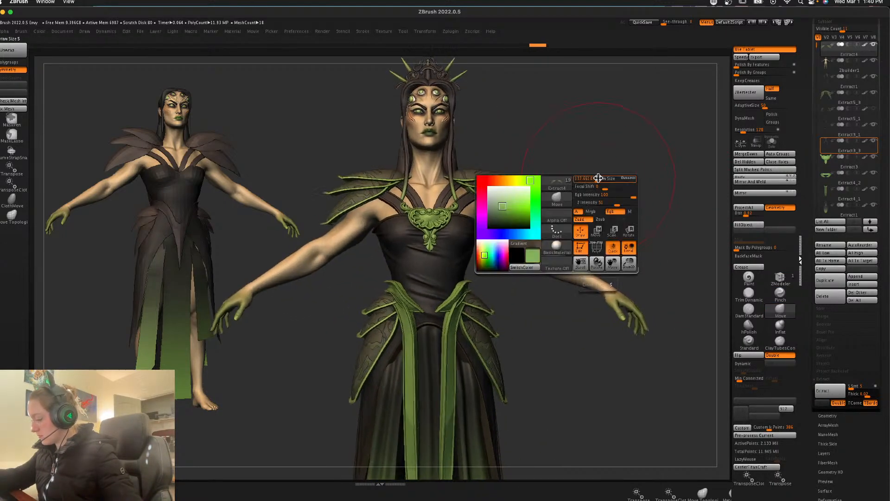
{"action": "left_click_drag", "start_coordinate": [451, 182], "coordinate": [452, 180]}
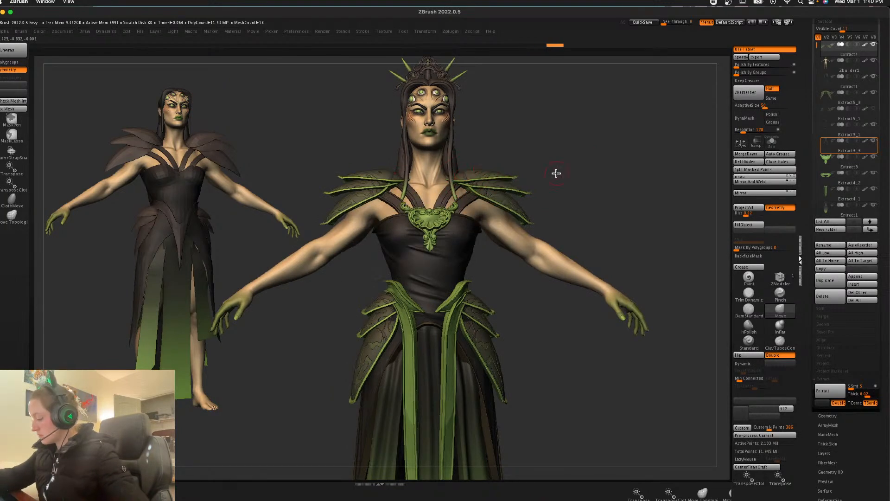
Step: Select the dress bodice and bring the whole figure into view beside the reference
{"action": "key", "text": "space"}
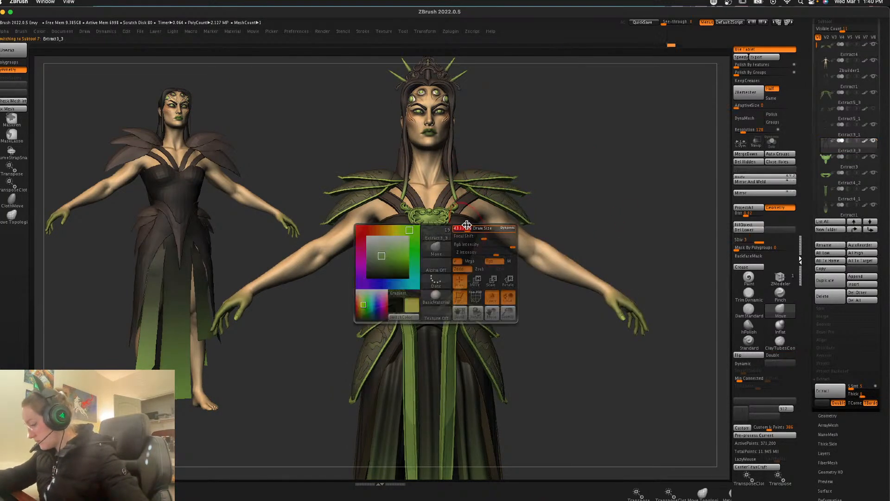
{"action": "left_click", "coordinate": [459, 228], "text": "alt"}
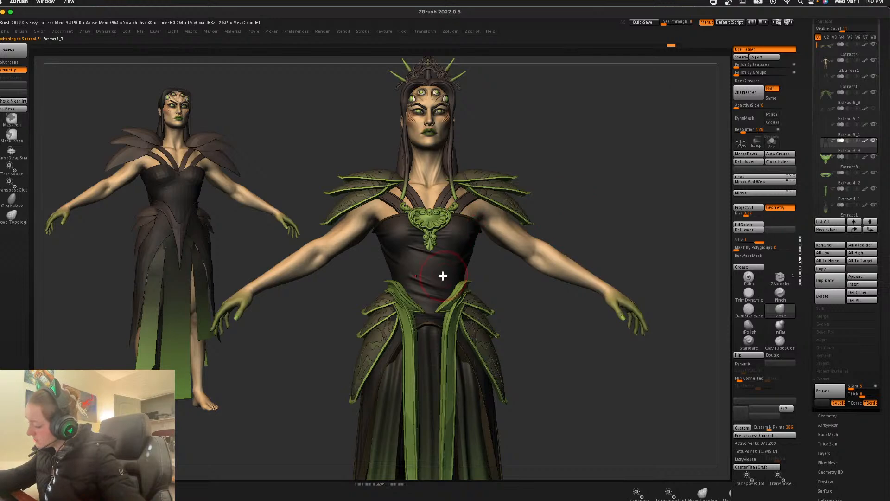
{"action": "left_click_drag", "start_coordinate": [622, 201], "coordinate": [613, 176], "text": "alt"}
{"action": "key", "text": "space"}
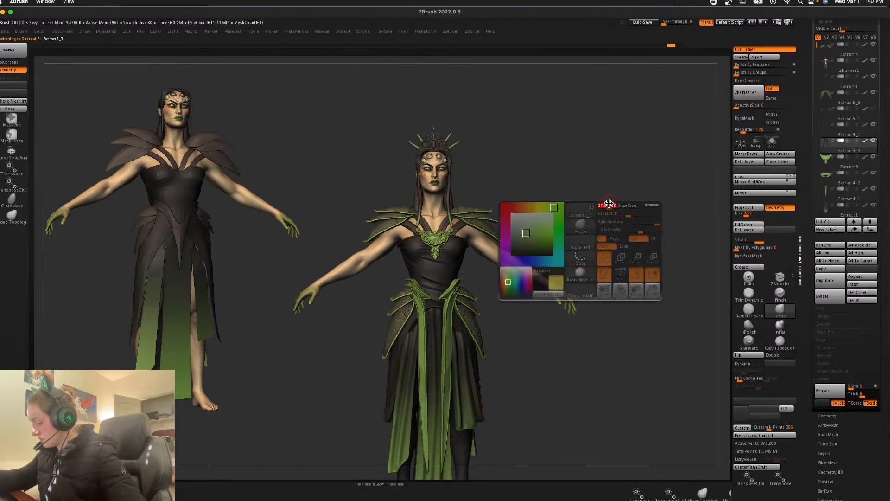
{"action": "mouse_move", "coordinate": [617, 219]}
{"action": "left_mouse_down", "text": "alt"}
{"action": "mouse_move", "coordinate": [607, 212]}
{"action": "mouse_move", "coordinate": [600, 235]}
{"action": "mouse_move", "coordinate": [604, 242]}
{"action": "mouse_move", "coordinate": [614, 236]}
{"action": "left_mouse_up", "text": "alt"}
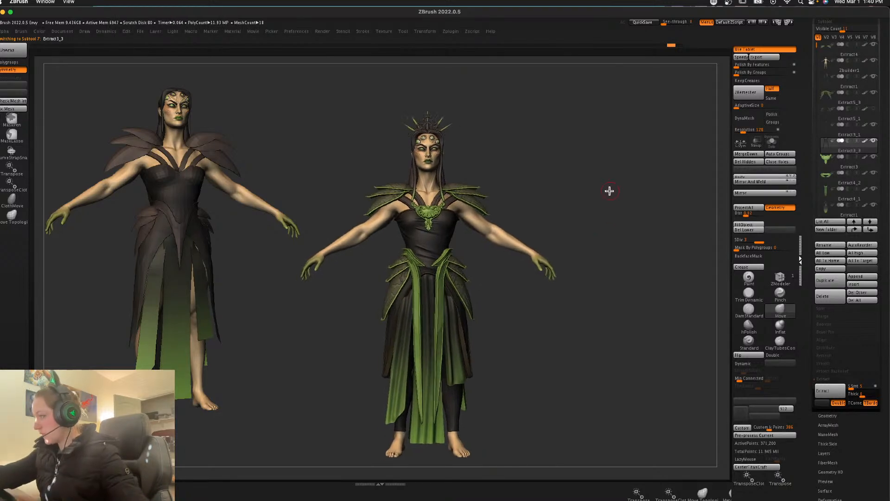
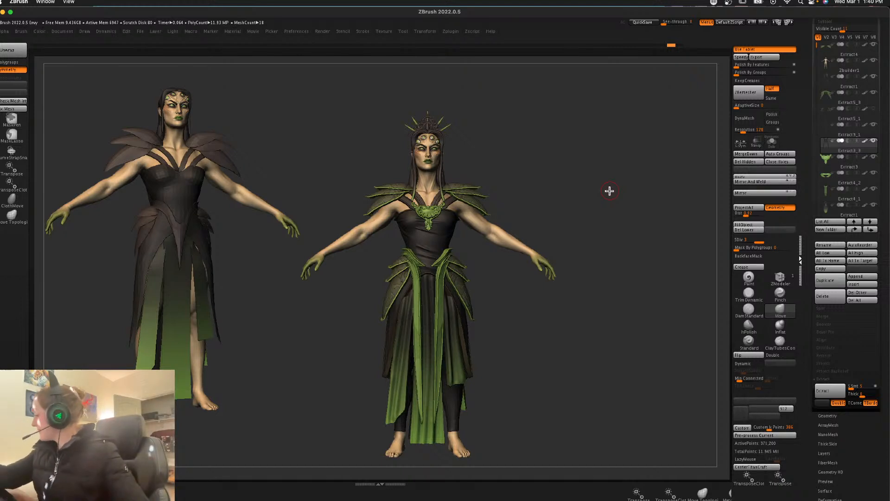
Step: Show more subtools in the list and merge Zbuilder2 with Zbuilder3 into one subtool
{"action": "left_click", "coordinate": [851, 28]}
{"action": "left_click", "coordinate": [848, 221]}
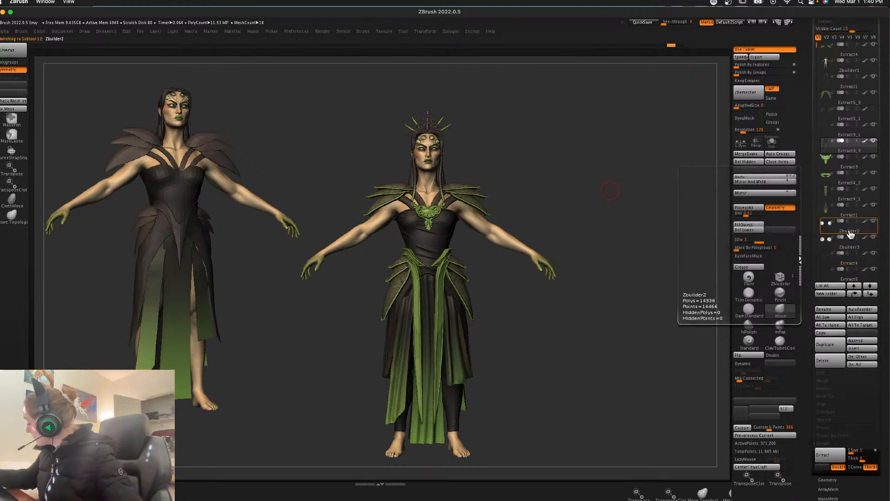
{"action": "left_click", "coordinate": [747, 154]}
{"action": "left_click", "coordinate": [793, 173]}
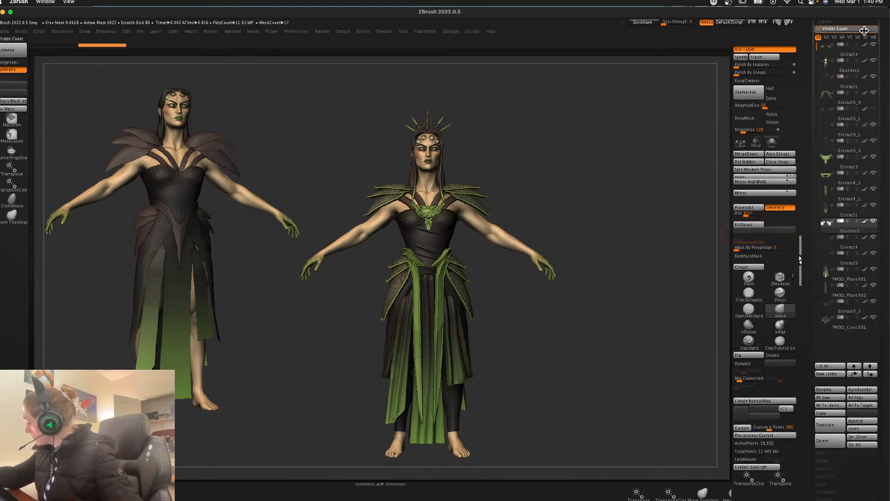
Step: Duplicate the PM3D_Cone3D1 crown subtool and start importing a model into the copy
{"action": "left_click", "coordinate": [849, 330]}
{"action": "left_click", "coordinate": [830, 424]}
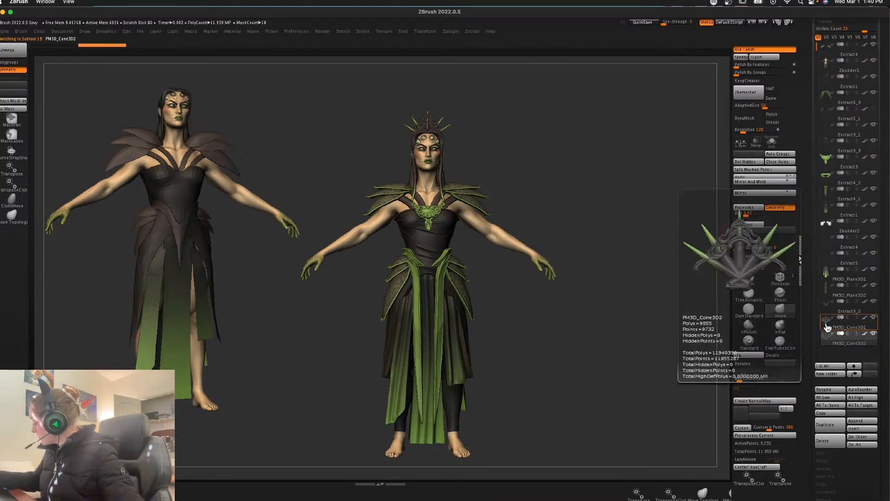
{"action": "left_click", "coordinate": [402, 31]}
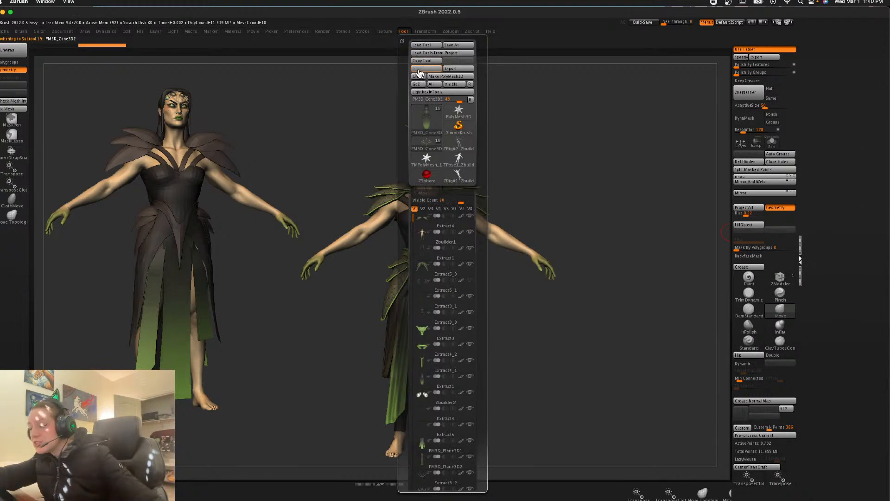
{"action": "left_click", "coordinate": [425, 44]}
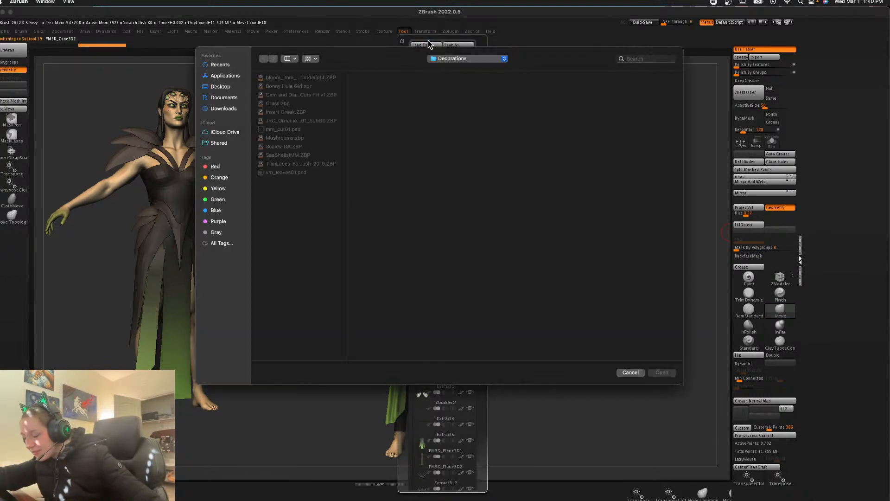
Step: Browse the ZBrush Stuff folder on the Desktop to the asset library's Shoes folder
{"action": "left_click", "coordinate": [221, 87]}
{"action": "left_click", "coordinate": [287, 163]}
{"action": "left_click", "coordinate": [383, 77]}
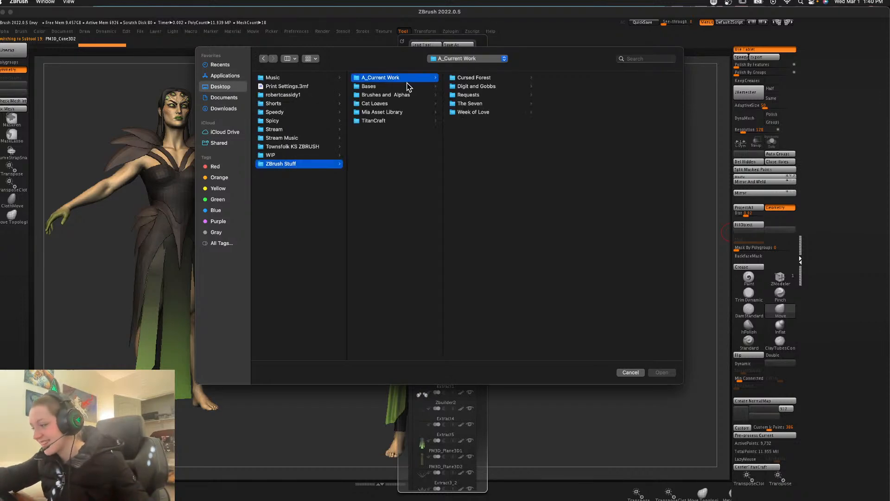
{"action": "left_click", "coordinate": [497, 111]}
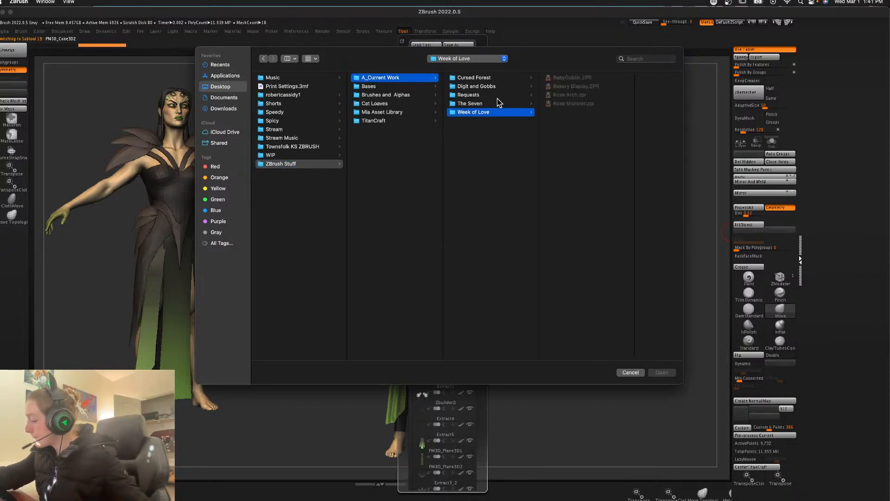
{"action": "left_click", "coordinate": [419, 95]}
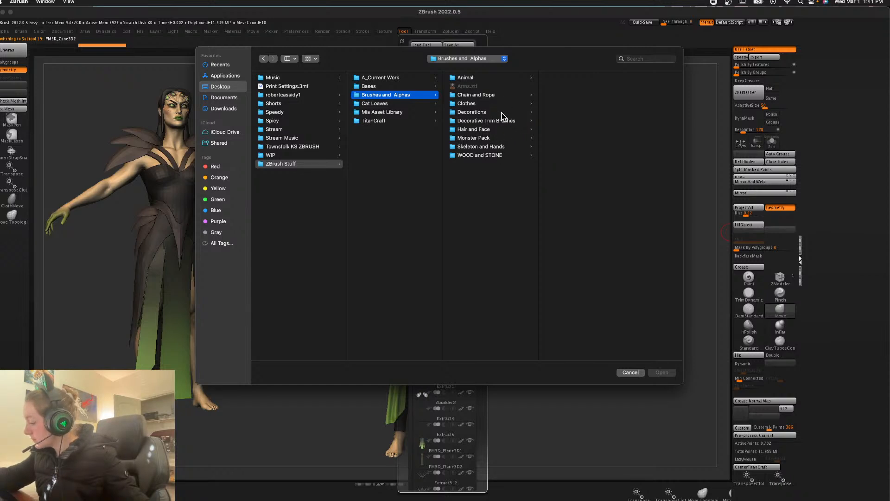
{"action": "left_click", "coordinate": [407, 110]}
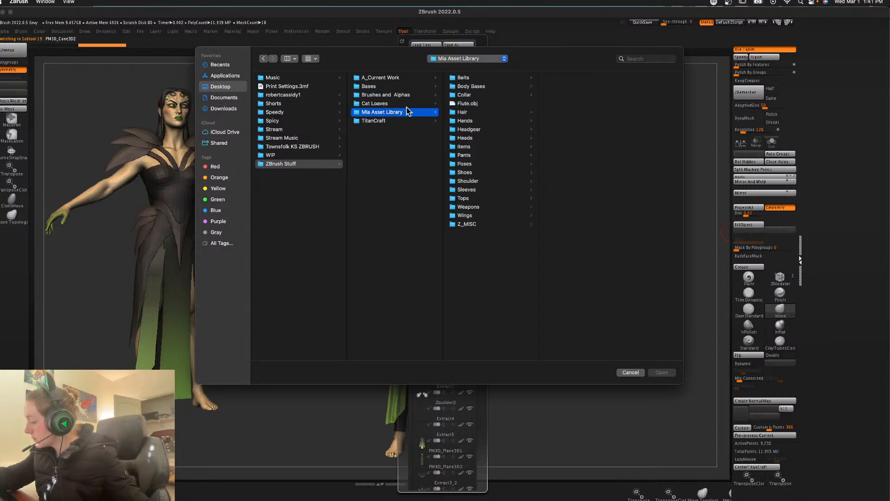
{"action": "left_click", "coordinate": [475, 172]}
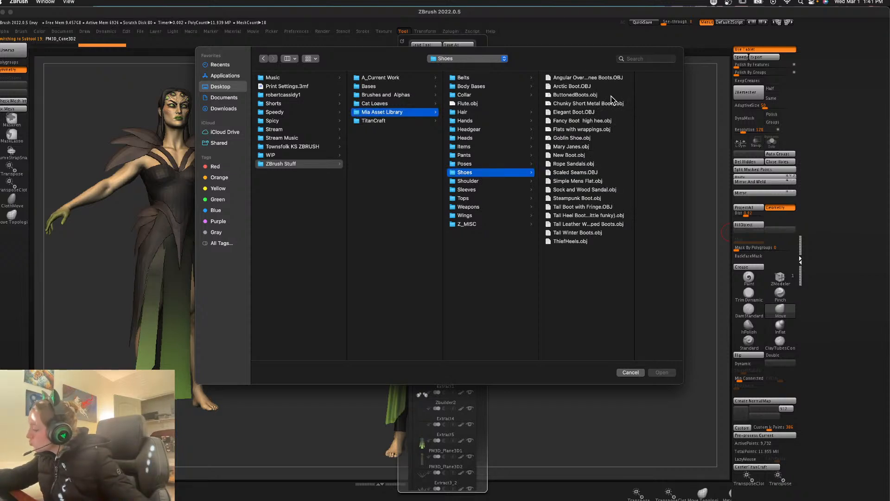
Step: Preview the winter, leather-wrapped and flat shoe models, and import Elegant Boot.OBJ
{"action": "left_click", "coordinate": [594, 234]}
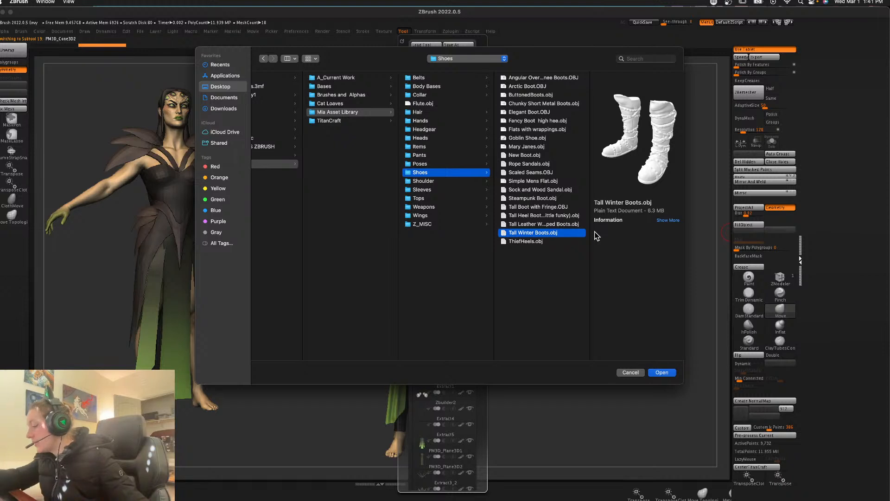
{"action": "left_click", "coordinate": [563, 216]}
{"action": "left_click", "coordinate": [541, 226]}
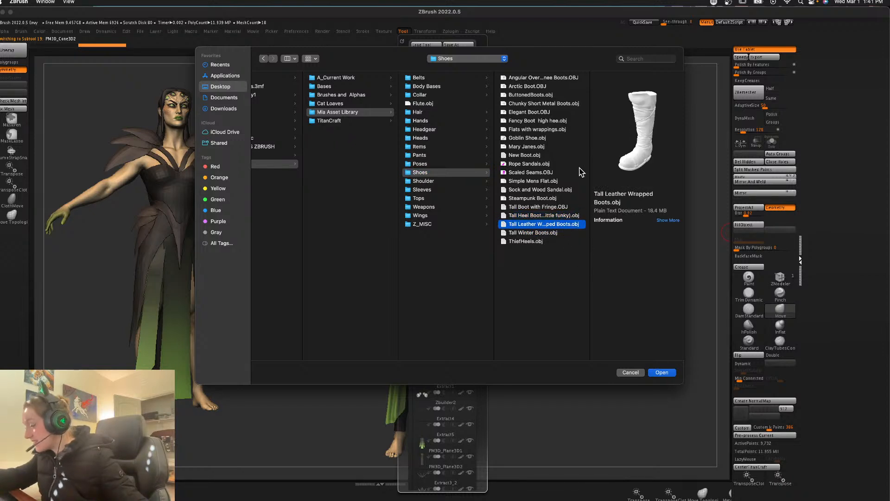
{"action": "left_click", "coordinate": [554, 128]}
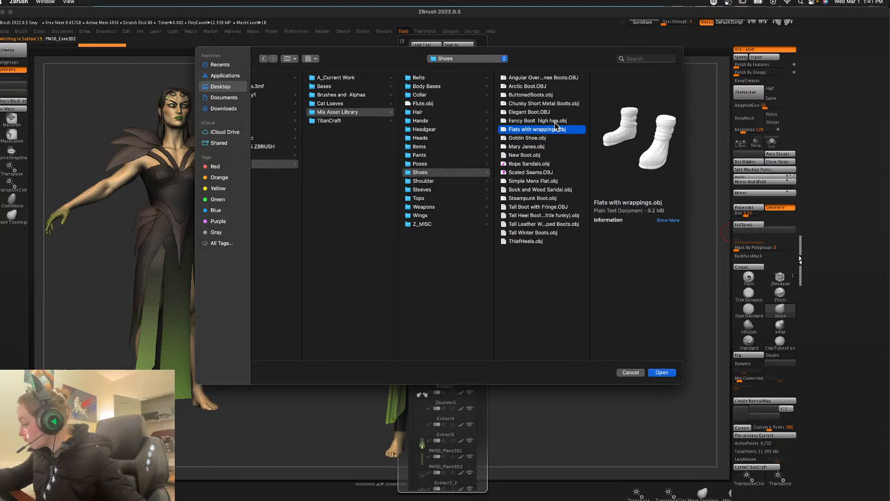
{"action": "left_click", "coordinate": [544, 114]}
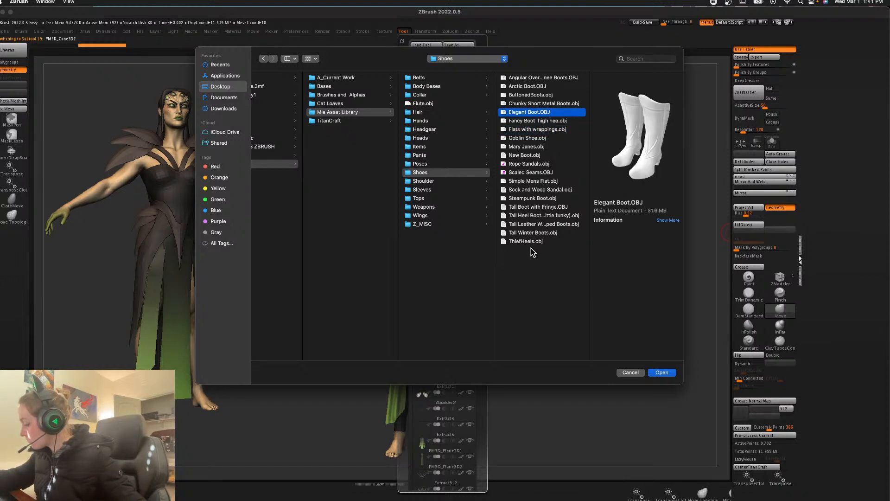
{"action": "left_click", "coordinate": [662, 372]}
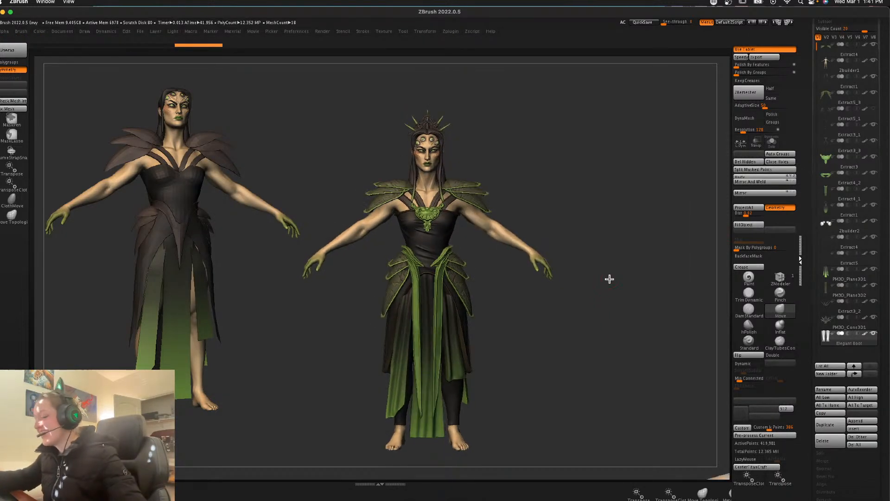
Step: Bring the imported boots to the figure symmetrically and fill them with the dark clothing color
{"action": "left_click_drag", "start_coordinate": [609, 278], "coordinate": [609, 284]}
{"action": "key", "text": "shift+f"}
{"action": "left_click", "coordinate": [762, 181]}
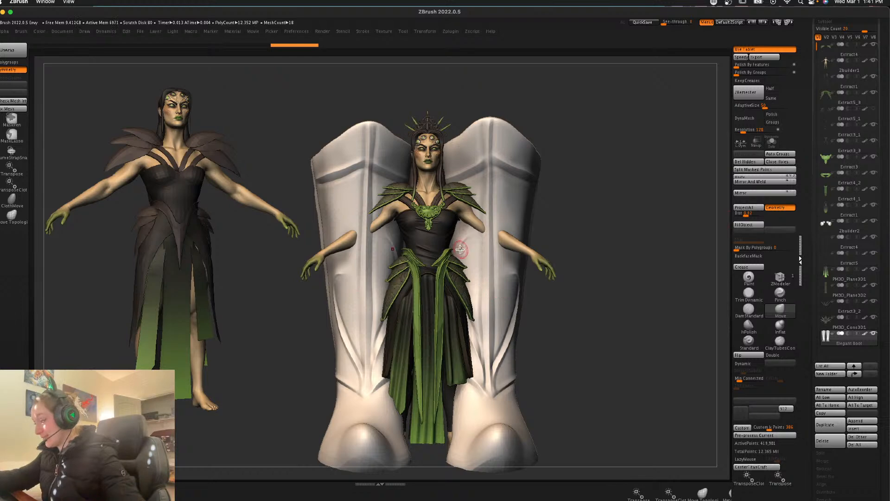
{"action": "left_click", "coordinate": [749, 225]}
{"action": "key", "text": "w"}
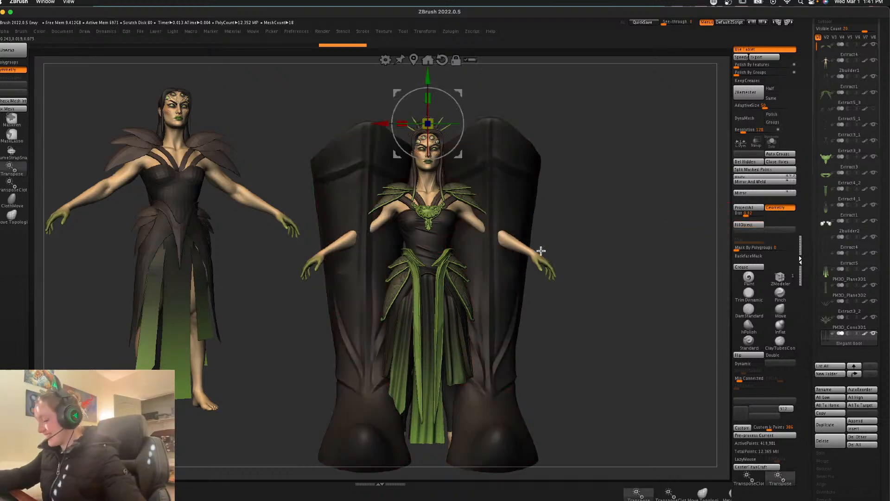
Step: Isolate the single boot on the character's right side and center the gizmo on it
{"action": "left_click", "coordinate": [413, 62]}
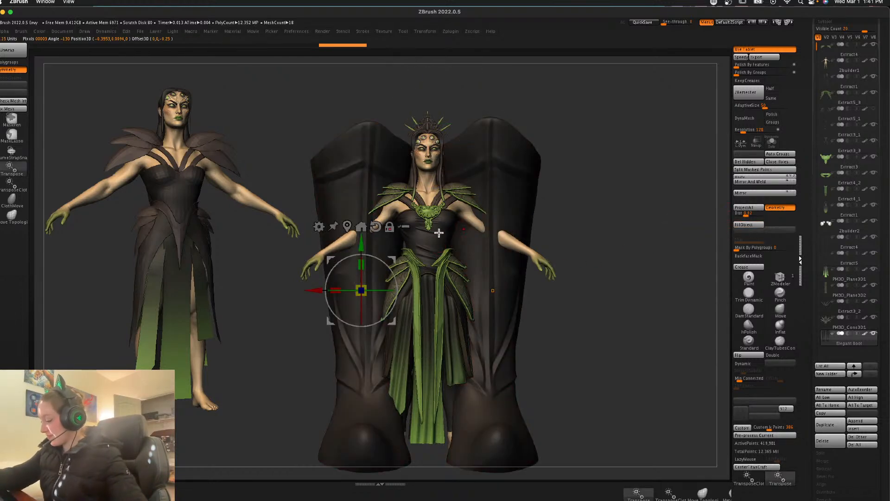
{"action": "left_click", "coordinate": [783, 162]}
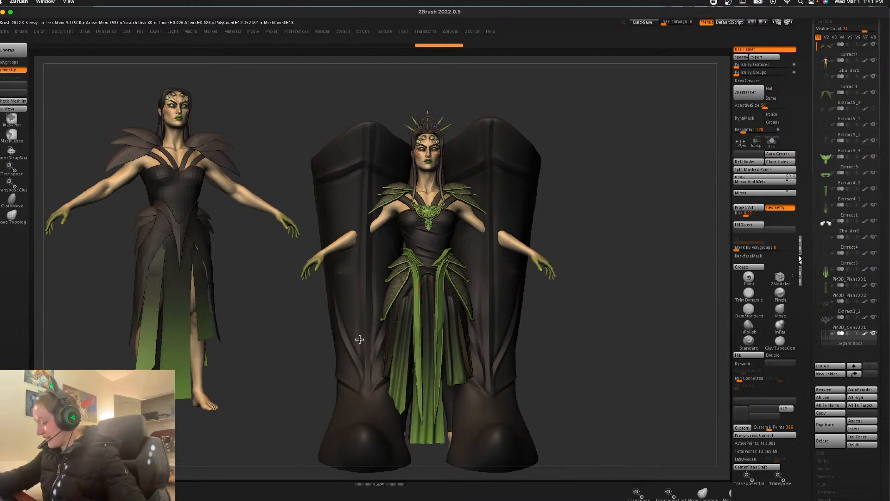
{"action": "key", "text": "w"}
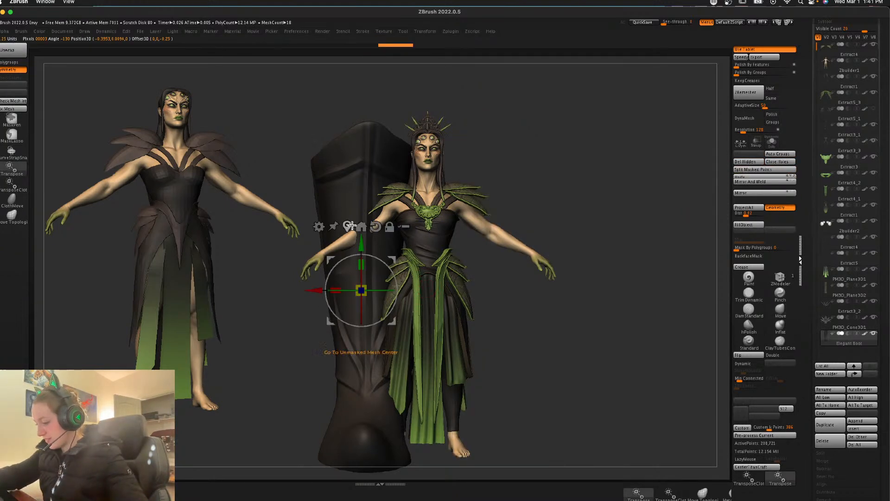
Step: Scale the boot down, move it onto the character's right foot and turn it to follow the leg
{"action": "left_click_drag", "start_coordinate": [361, 297], "coordinate": [321, 365]}
{"action": "left_click_drag", "start_coordinate": [564, 324], "coordinate": [538, 115]}
{"action": "left_click_drag", "start_coordinate": [403, 154], "coordinate": [403, 343]}
{"action": "left_click_drag", "start_coordinate": [594, 292], "coordinate": [617, 277]}
{"action": "left_click_drag", "start_coordinate": [326, 366], "coordinate": [380, 365]}
{"action": "left_click_drag", "start_coordinate": [446, 366], "coordinate": [427, 366]}
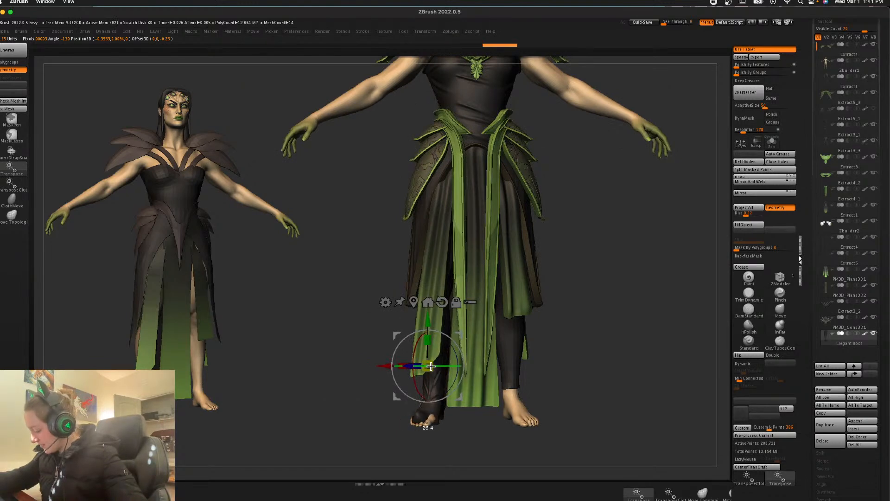
Step: Fine-tune the boot's position, size and rotation with the gizmo so it wraps the character's right lower leg
{"action": "key", "text": "q"}
{"action": "left_click_drag", "start_coordinate": [647, 315], "coordinate": [649, 329]}
{"action": "key", "text": "w"}
{"action": "left_click_drag", "start_coordinate": [428, 366], "coordinate": [434, 357]}
{"action": "left_click_drag", "start_coordinate": [469, 364], "coordinate": [464, 363]}
{"action": "key", "text": "q"}
{"action": "left_click_drag", "start_coordinate": [635, 318], "coordinate": [646, 317]}
{"action": "key", "text": "w"}
{"action": "left_click_drag", "start_coordinate": [463, 363], "coordinate": [462, 363]}
{"action": "left_click_drag", "start_coordinate": [426, 332], "coordinate": [428, 332]}
Step: Select the Zbuilder1 body, show it alone and lower it to subdivision level 1
{"action": "key", "text": "q"}
{"action": "key", "text": "space"}
{"action": "key", "text": "shift+f"}
{"action": "key", "text": "shift+f"}
{"action": "left_click", "coordinate": [436, 397], "text": "alt"}
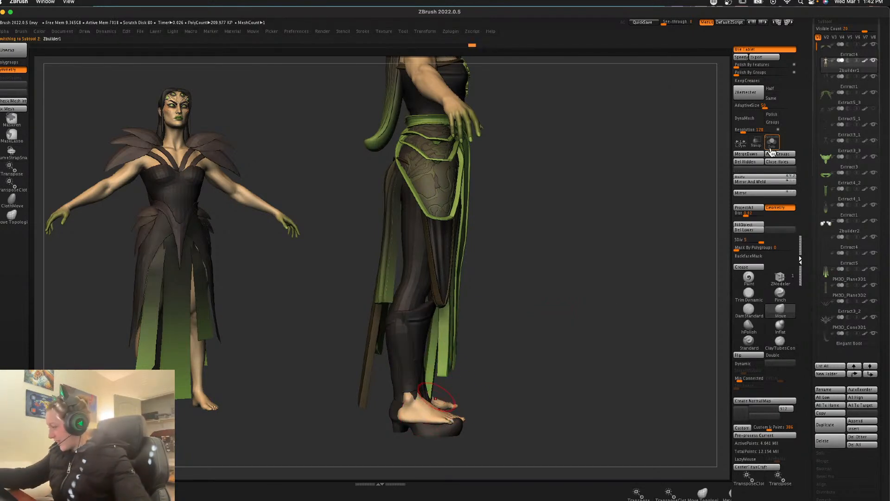
{"action": "left_click", "coordinate": [771, 144]}
{"action": "key", "text": "shift+d"}
{"action": "key", "text": "shift+d"}
{"action": "key", "text": "shift+d"}
{"action": "key", "text": "shift+d"}
Step: Reshape the body's feet with the Move brush to suit the high-heeled boots and show all parts again
{"action": "key", "text": "space"}
{"action": "left_click_drag", "start_coordinate": [526, 328], "coordinate": [530, 327]}
{"action": "left_click_drag", "start_coordinate": [611, 349], "coordinate": [608, 279], "text": "alt"}
{"action": "left_click_drag", "start_coordinate": [458, 350], "coordinate": [449, 377]}
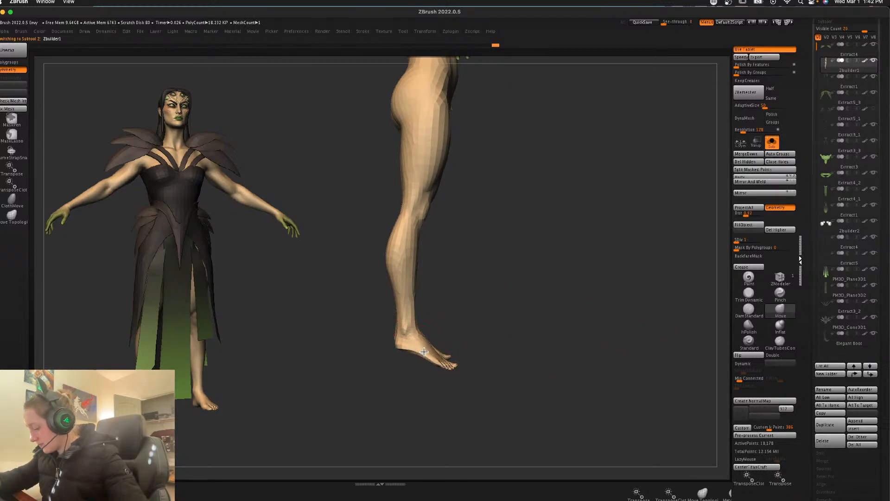
{"action": "left_click_drag", "start_coordinate": [420, 356], "coordinate": [420, 360]}
{"action": "key", "text": "space"}
{"action": "left_click_drag", "start_coordinate": [550, 308], "coordinate": [522, 309]}
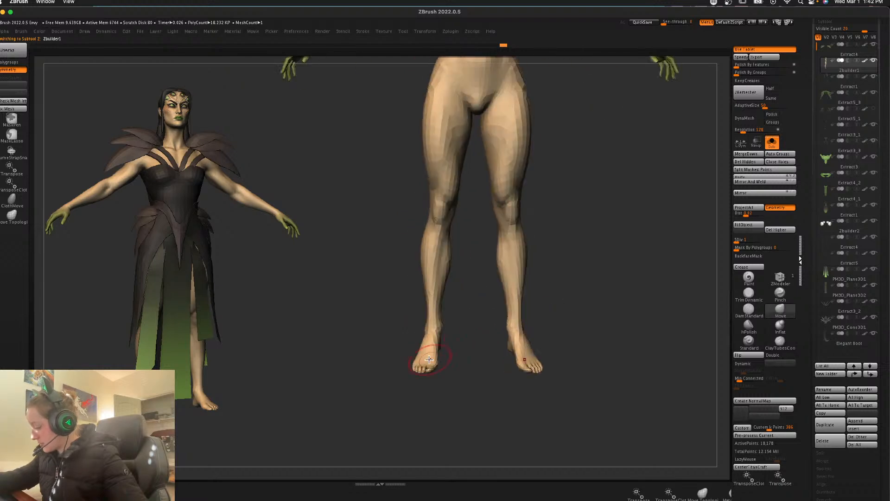
{"action": "left_click_drag", "start_coordinate": [610, 315], "coordinate": [510, 346]}
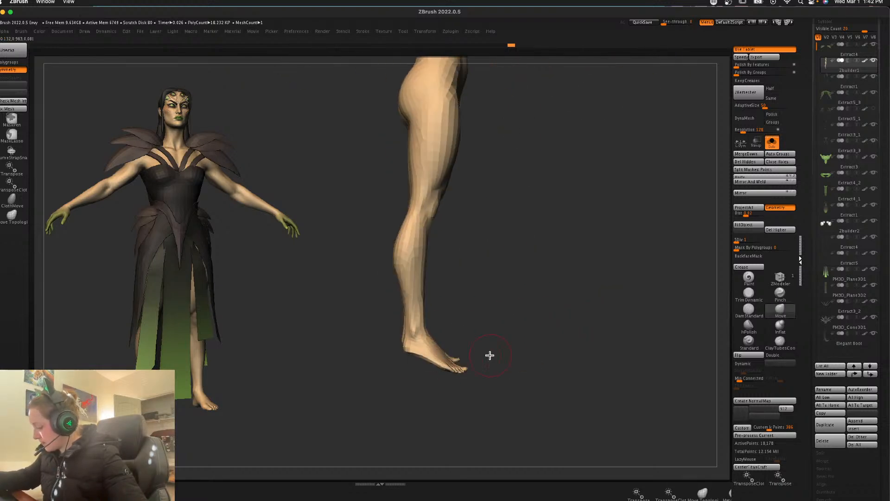
{"action": "key", "text": "space"}
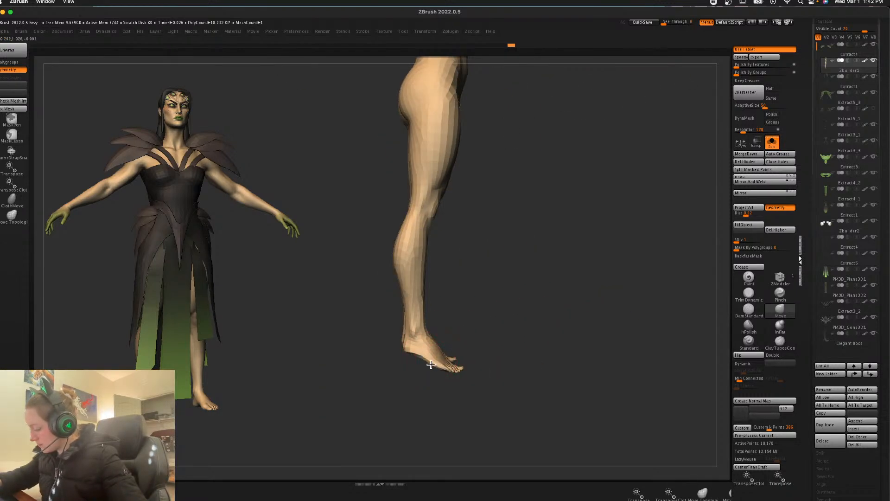
{"action": "left_click", "coordinate": [772, 143]}
Step: Select the boot on the character's right leg and adjust its vertical and sideways fit with the gizmo
{"action": "key", "text": "space"}
{"action": "left_click", "coordinate": [460, 356], "text": "alt"}
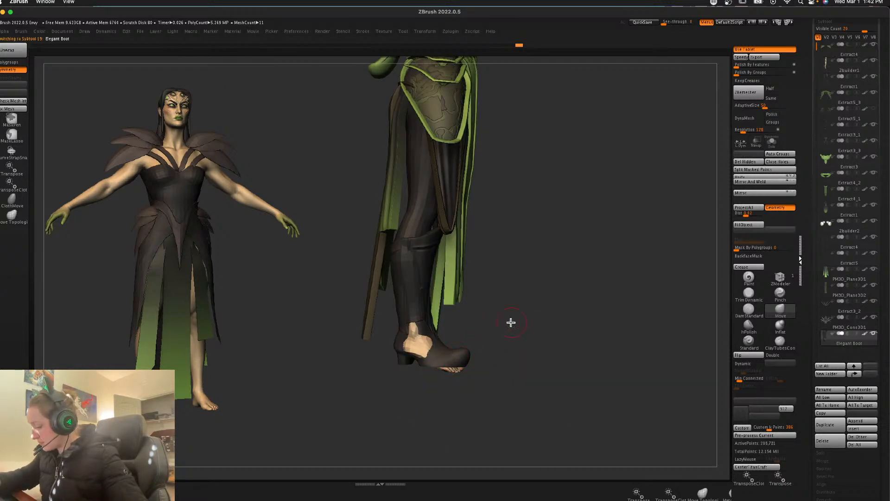
{"action": "key", "text": "w"}
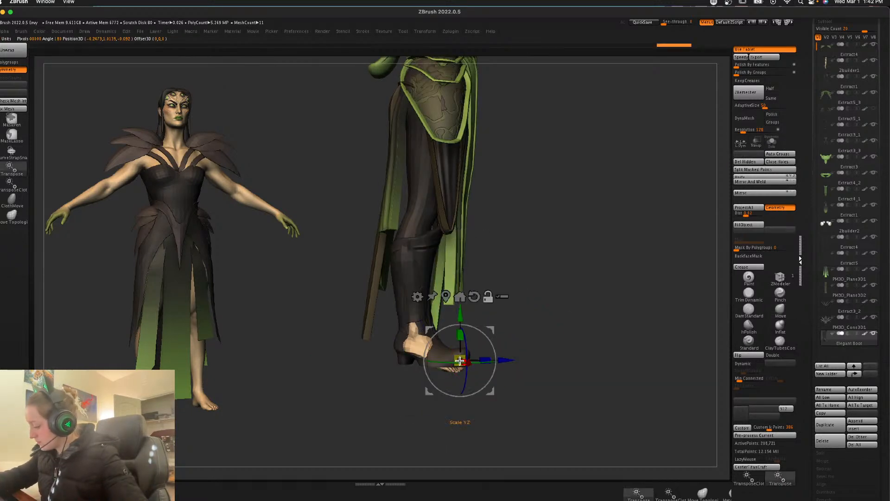
{"action": "left_click", "coordinate": [463, 250], "text": "alt"}
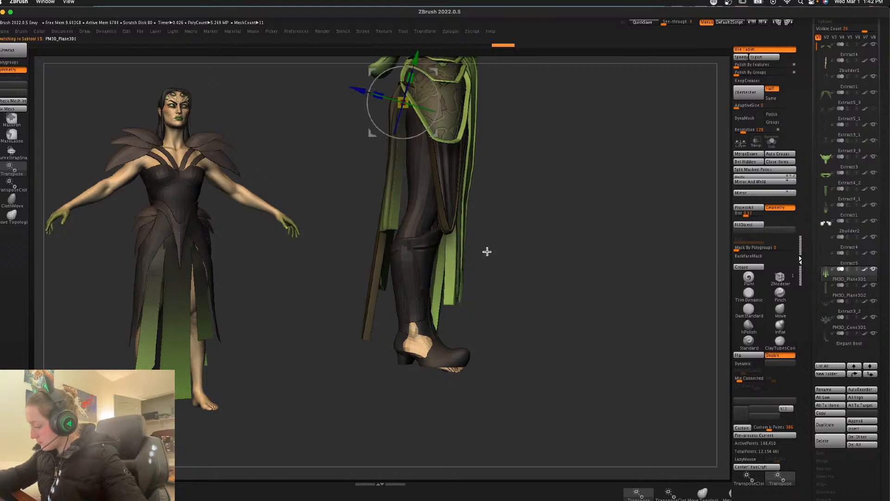
{"action": "left_click", "coordinate": [427, 335], "text": "alt"}
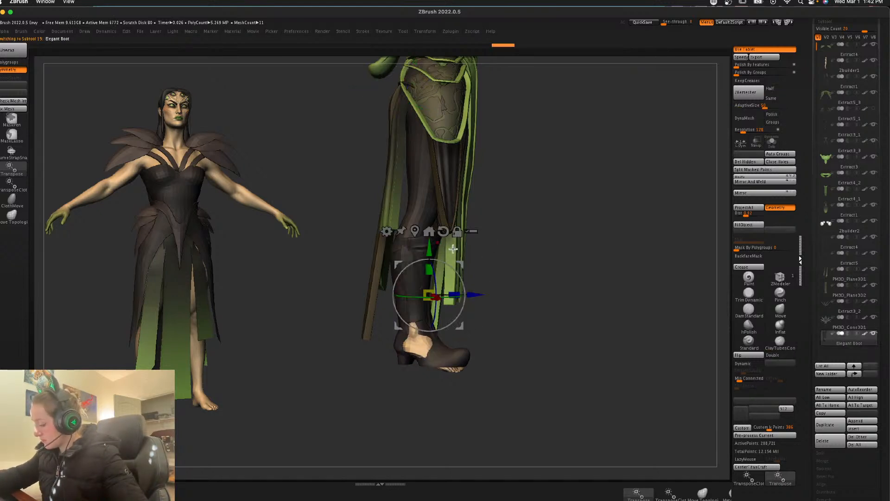
{"action": "left_click_drag", "start_coordinate": [429, 270], "coordinate": [431, 253]}
{"action": "key", "text": "q"}
{"action": "left_click_drag", "start_coordinate": [609, 292], "coordinate": [611, 294]}
{"action": "key", "text": "w"}
{"action": "left_click_drag", "start_coordinate": [402, 295], "coordinate": [383, 295]}
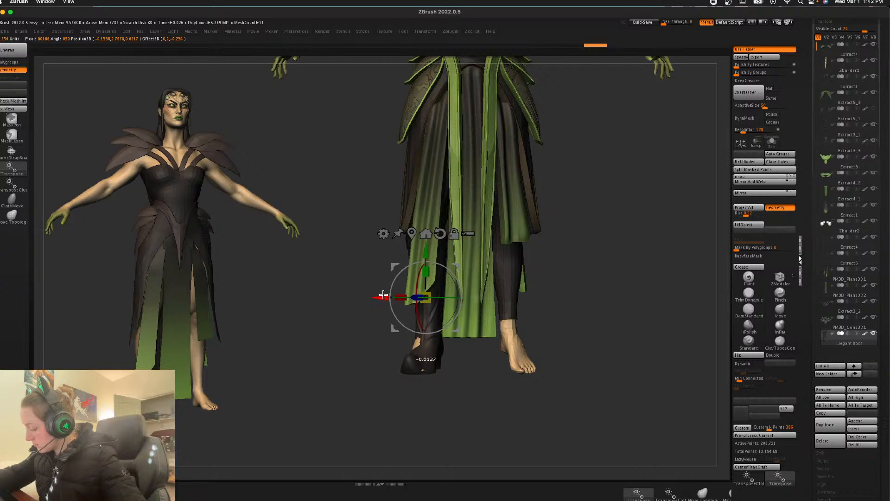
Step: Select the body and push the exposed parts of the character's right foot inside the boot with the Move brush
{"action": "key", "text": "q"}
{"action": "mouse_move", "coordinate": [618, 292]}
{"action": "left_mouse_down"}
{"action": "mouse_move", "coordinate": [634, 300]}
{"action": "mouse_move", "coordinate": [614, 283]}
{"action": "mouse_move", "coordinate": [481, 322]}
{"action": "left_mouse_up"}
{"action": "left_click", "coordinate": [426, 345], "text": "alt"}
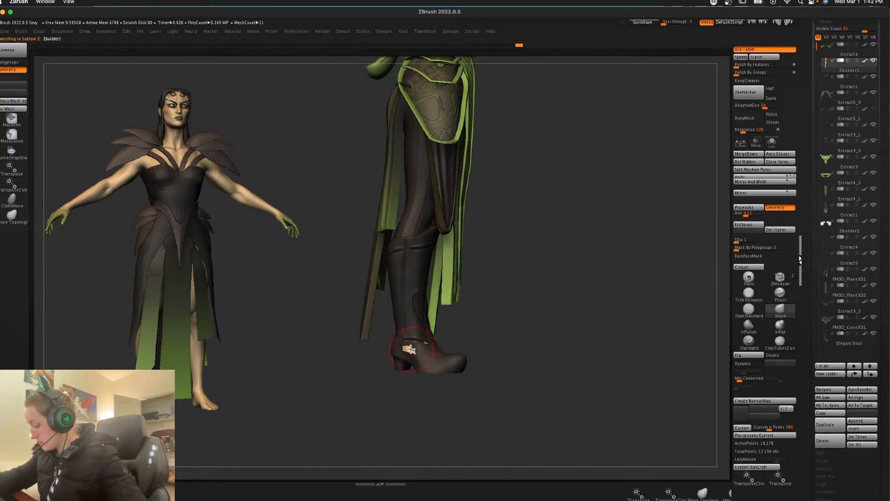
{"action": "left_click_drag", "start_coordinate": [592, 284], "coordinate": [524, 302]}
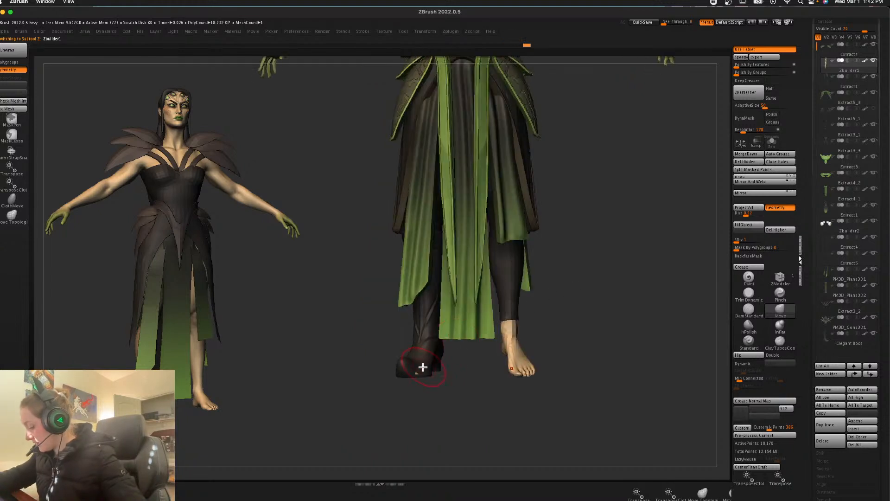
Step: Select the boot and use Mirror And Weld to create a matching boot on the other leg
{"action": "left_click", "coordinate": [442, 348], "text": "alt"}
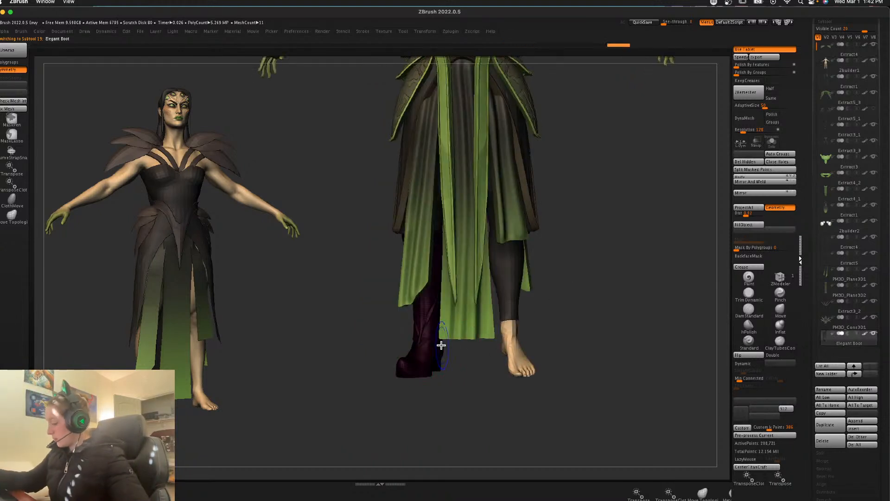
{"action": "left_click", "coordinate": [768, 183]}
{"action": "left_click_drag", "start_coordinate": [628, 255], "coordinate": [615, 275]}
{"action": "right_click_drag", "start_coordinate": [605, 296], "coordinate": [561, 386], "text": "alt"}
{"action": "left_click", "coordinate": [566, 309], "text": "ctrl"}
{"action": "left_click_drag", "start_coordinate": [567, 309], "coordinate": [560, 338], "text": "ctrl"}
{"action": "right_click_drag", "start_coordinate": [552, 374], "coordinate": [567, 171], "text": "ctrl"}
Step: Center the gizmo on the boot on the character's left leg and rotate the pair symmetrically by about 4.2 degrees
{"action": "key", "text": "w"}
{"action": "left_click", "coordinate": [463, 280], "text": "alt"}
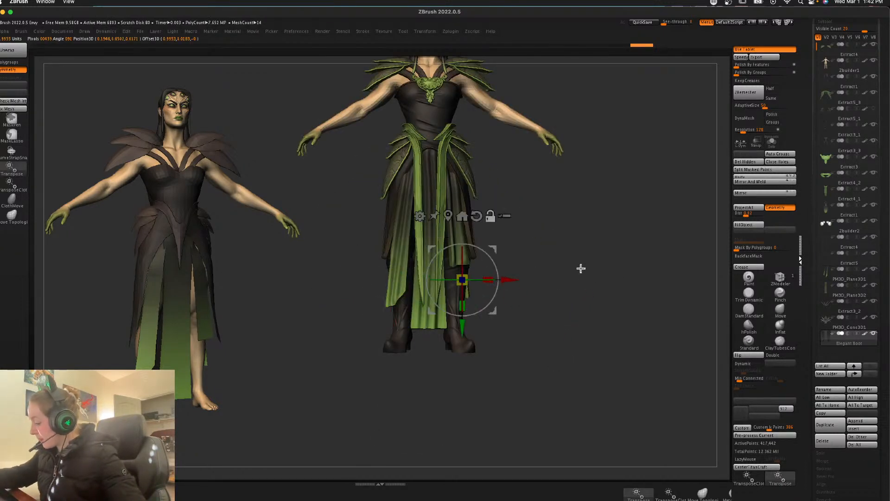
{"action": "left_click", "coordinate": [448, 216]}
{"action": "left_click_drag", "start_coordinate": [473, 302], "coordinate": [469, 302]}
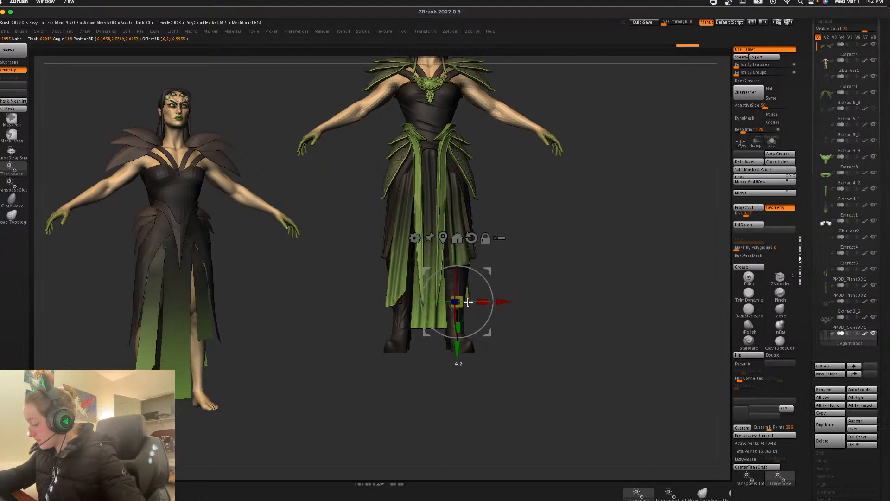
{"action": "key", "text": "q"}
{"action": "right_click_drag", "start_coordinate": [539, 281], "coordinate": [522, 353], "text": "alt"}
{"action": "key", "text": "space"}
{"action": "left_click", "coordinate": [530, 284]}
{"action": "key", "text": "shift+f"}
{"action": "key", "text": "shift+f"}
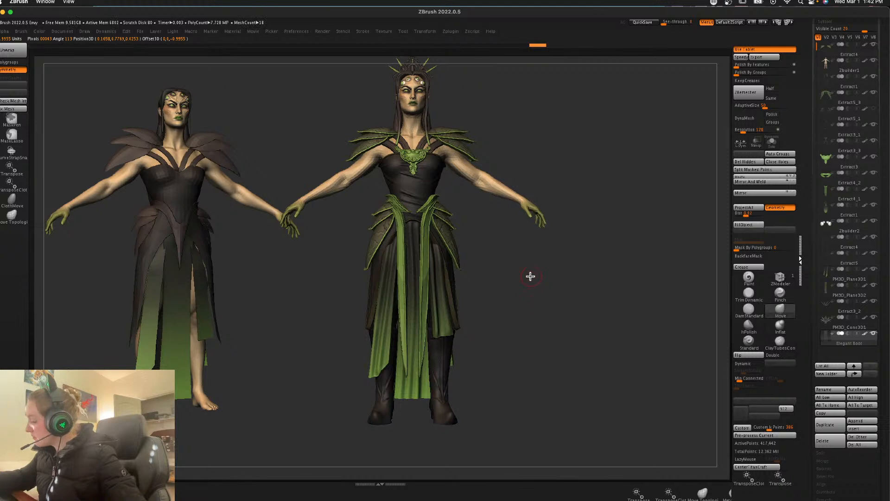
Step: Select the Zbuilder1 body and raise it back to subdivision level 5
{"action": "left_click", "coordinate": [507, 192], "text": "alt"}
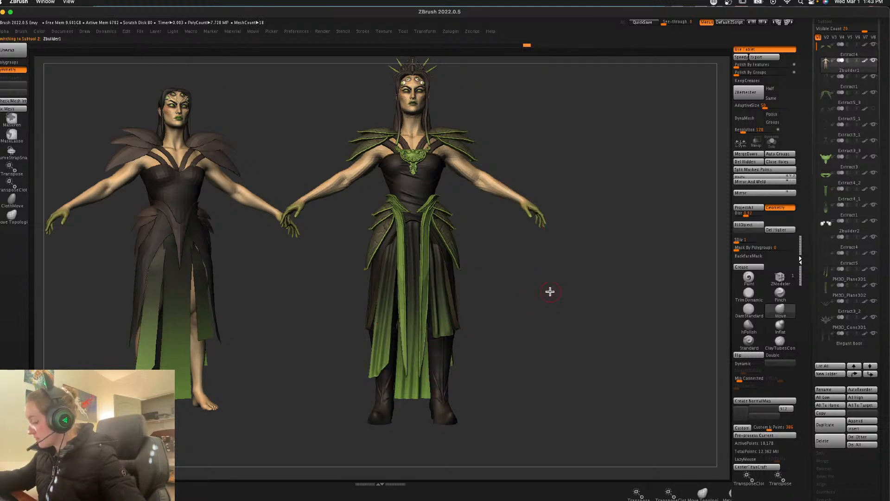
{"action": "key", "text": "d"}
{"action": "key", "text": "d"}
{"action": "key", "text": "d"}
{"action": "key", "text": "d"}
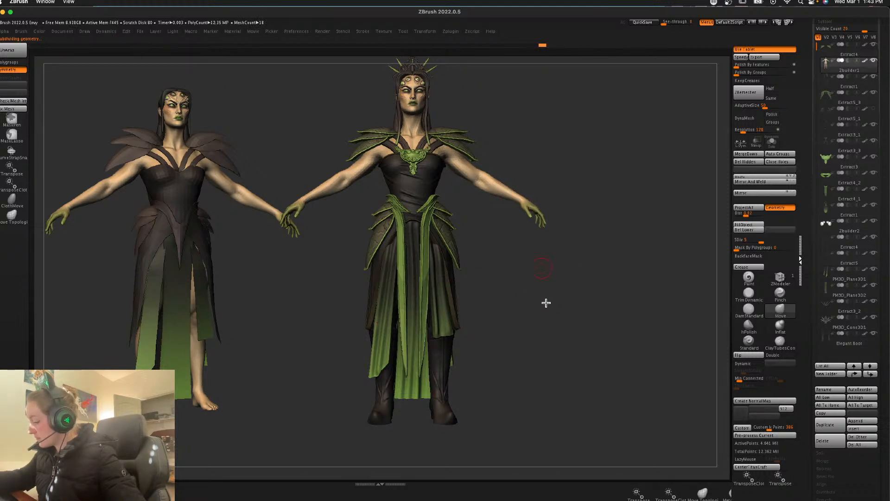
Step: Duplicate the body, show the copy alone and delete its lower subdivision levels
{"action": "left_click_drag", "start_coordinate": [544, 292], "coordinate": [547, 316], "text": "alt"}
{"action": "right_click", "coordinate": [577, 267]}
{"action": "left_click", "coordinate": [612, 216], "text": "ctrl"}
{"action": "left_click", "coordinate": [597, 231], "text": "ctrl"}
{"action": "left_click_drag", "start_coordinate": [600, 258], "coordinate": [489, 174], "text": "alt"}
{"action": "left_click_drag", "start_coordinate": [649, 186], "coordinate": [667, 261], "text": "alt"}
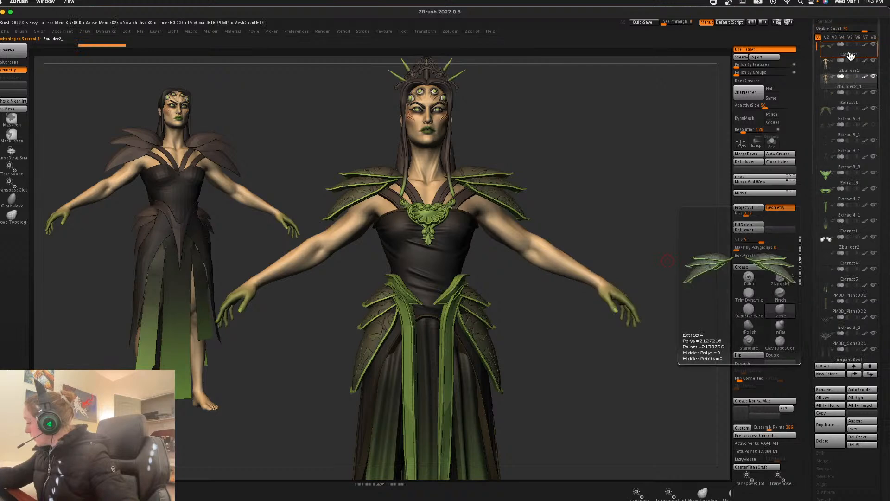
{"action": "left_click", "coordinate": [773, 144]}
{"action": "left_click", "coordinate": [746, 230]}
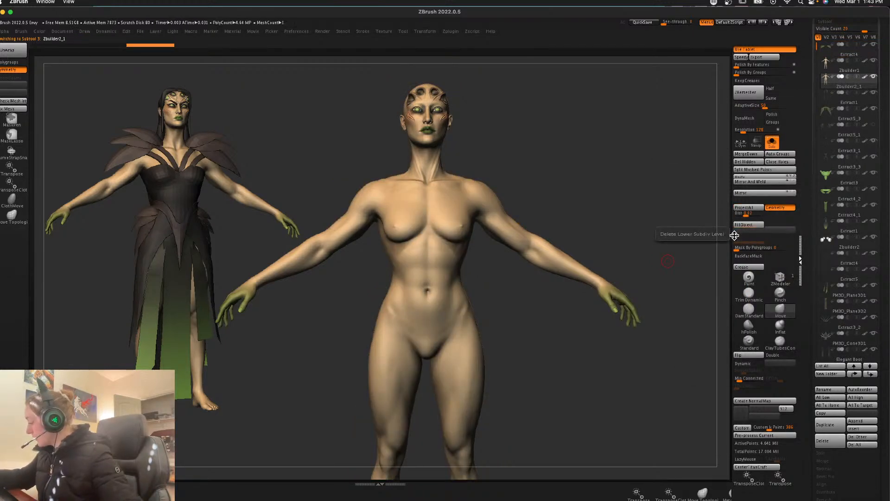
Step: Wrap a strap around each forearm just below the elbow with the CurveStrapSnap brush, undoing the first placement
{"action": "left_click", "coordinate": [12, 151]}
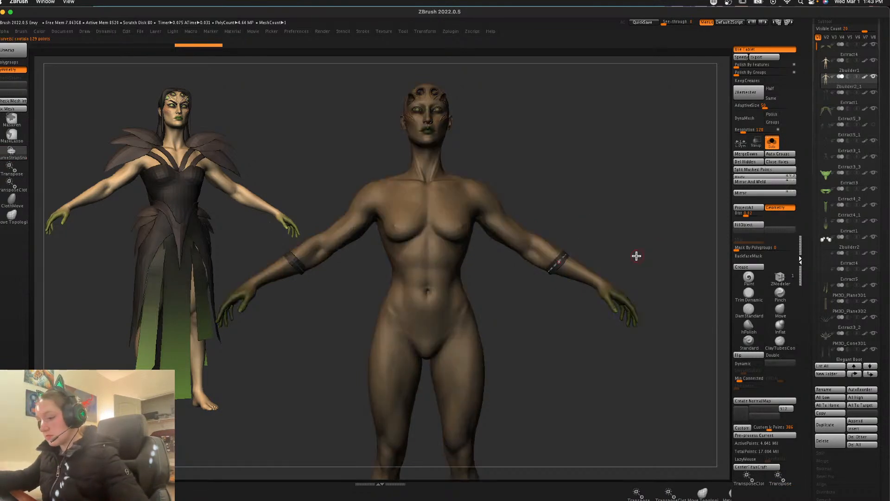
{"action": "left_click_drag", "start_coordinate": [647, 254], "coordinate": [634, 311], "text": "alt"}
{"action": "key", "text": "ctrl+z"}
{"action": "left_click", "coordinate": [770, 144]}
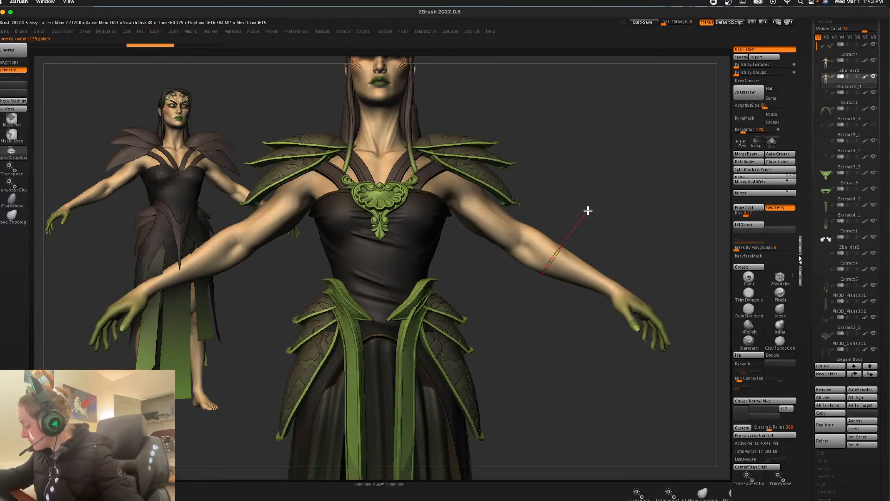
{"action": "left_click", "coordinate": [680, 265]}
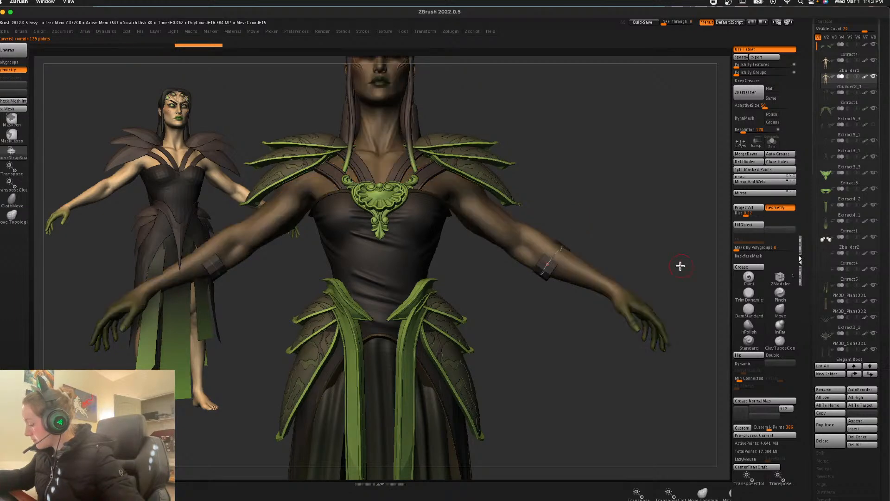
Step: Show the duplicated body alone, adjust the Draw Size and update the forearm strap's curve
{"action": "left_click", "coordinate": [771, 143]}
{"action": "mouse_move", "coordinate": [622, 230]}
{"action": "left_mouse_down"}
{"action": "mouse_move", "coordinate": [614, 222]}
{"action": "mouse_move", "coordinate": [642, 220]}
{"action": "left_mouse_up"}
{"action": "key", "text": "space"}
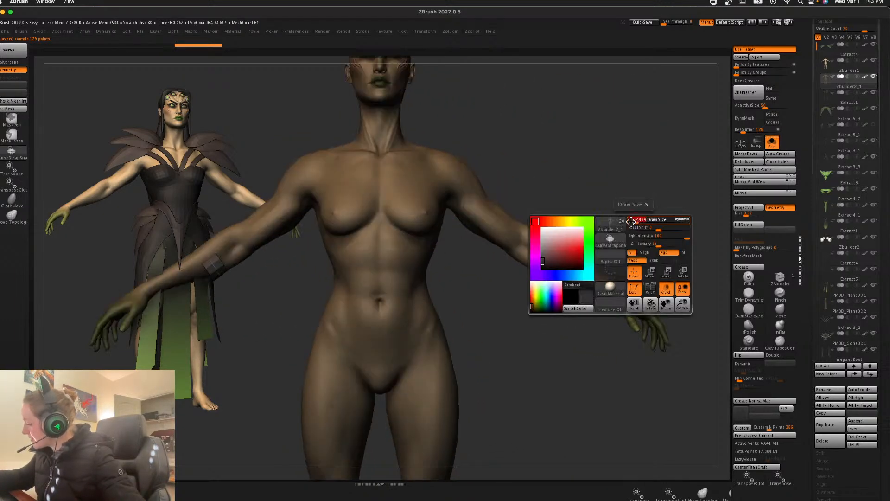
{"action": "left_click", "coordinate": [575, 243]}
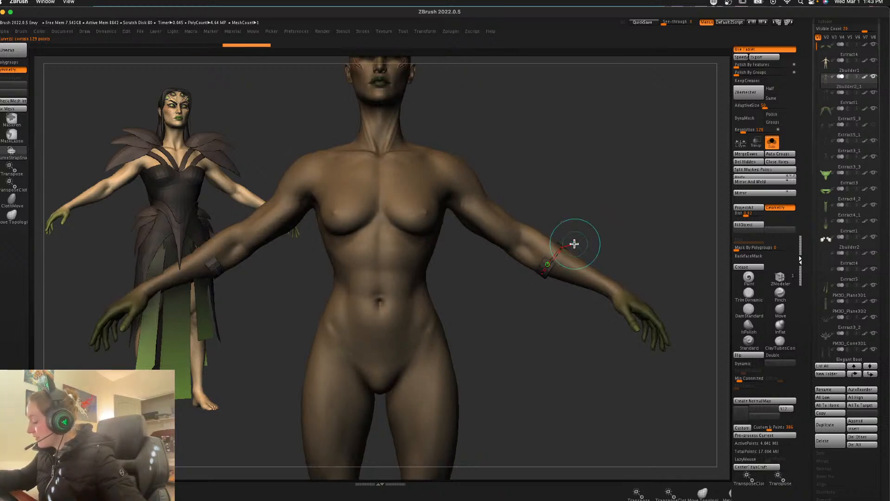
Step: Separate the straps from the duplicated body with Split Masked Points and show all parts again
{"action": "left_click_drag", "start_coordinate": [669, 209], "coordinate": [596, 197]}
{"action": "key", "text": "w"}
{"action": "left_click", "coordinate": [781, 298]}
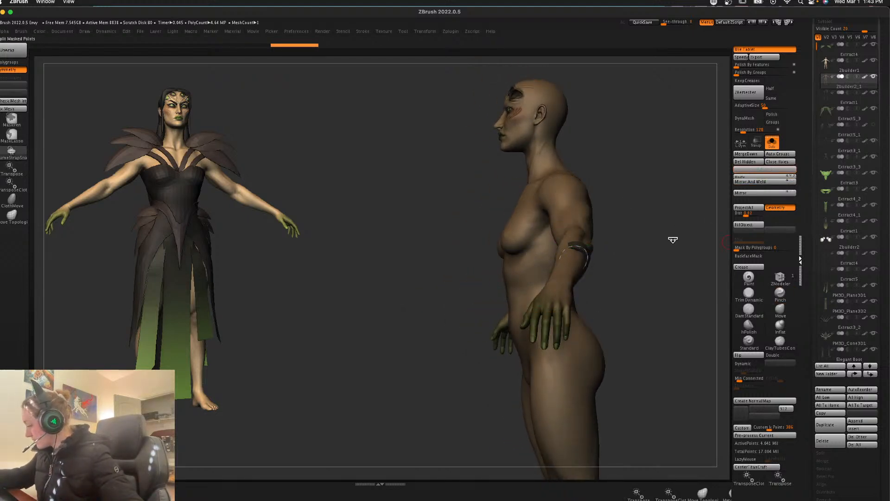
{"action": "left_click_drag", "start_coordinate": [672, 239], "coordinate": [674, 249]}
{"action": "left_click", "coordinate": [773, 146]}
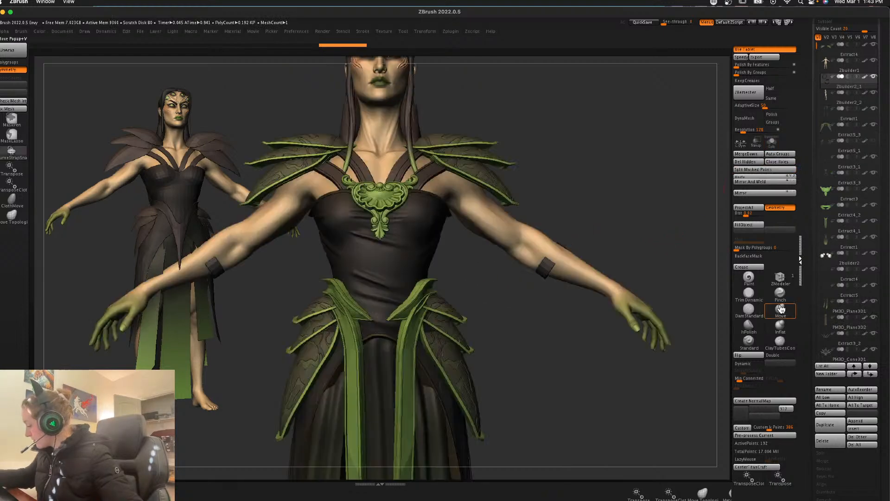
Step: Shape the forearm straps with the Move brush so they follow the arms
{"action": "left_click", "coordinate": [780, 309]}
{"action": "left_click_drag", "start_coordinate": [566, 251], "coordinate": [561, 248]}
{"action": "left_click_drag", "start_coordinate": [645, 218], "coordinate": [607, 225]}
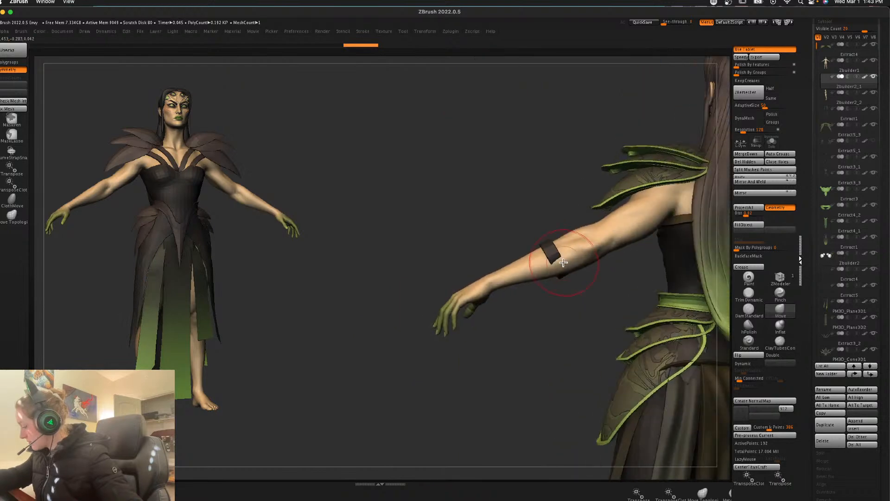
{"action": "mouse_move", "coordinate": [592, 294]}
{"action": "left_mouse_down"}
{"action": "mouse_move", "coordinate": [616, 253]}
{"action": "mouse_move", "coordinate": [666, 206]}
{"action": "mouse_move", "coordinate": [660, 234]}
{"action": "mouse_move", "coordinate": [644, 224]}
{"action": "left_mouse_up"}
{"action": "left_click_drag", "start_coordinate": [700, 212], "coordinate": [535, 317], "text": "ctrl"}
{"action": "key", "text": "ctrl+w"}
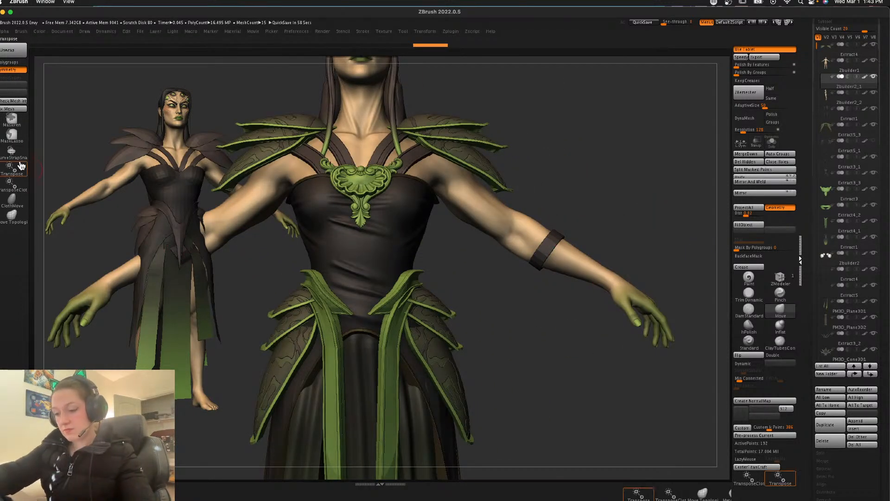
Step: Try to draw a second strap on the forearm below the existing one with the CurveStrapSnap brush
{"action": "left_click", "coordinate": [11, 151]}
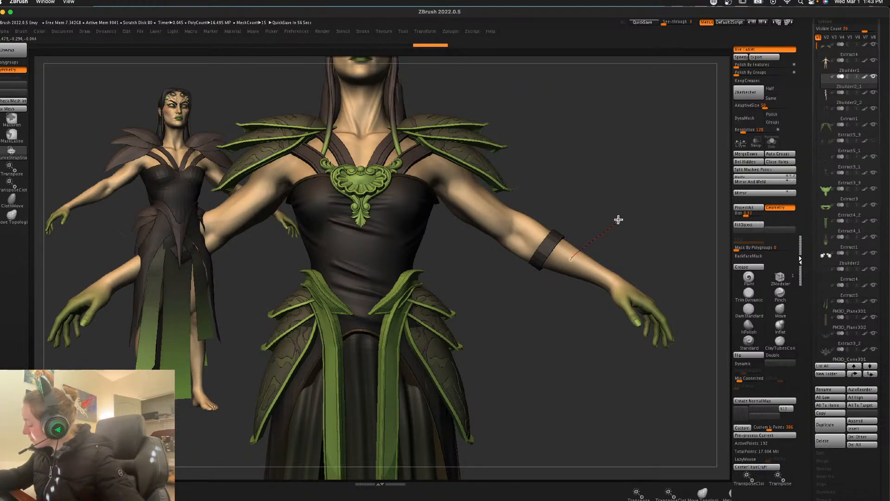
{"action": "left_click_drag", "start_coordinate": [620, 218], "coordinate": [619, 222]}
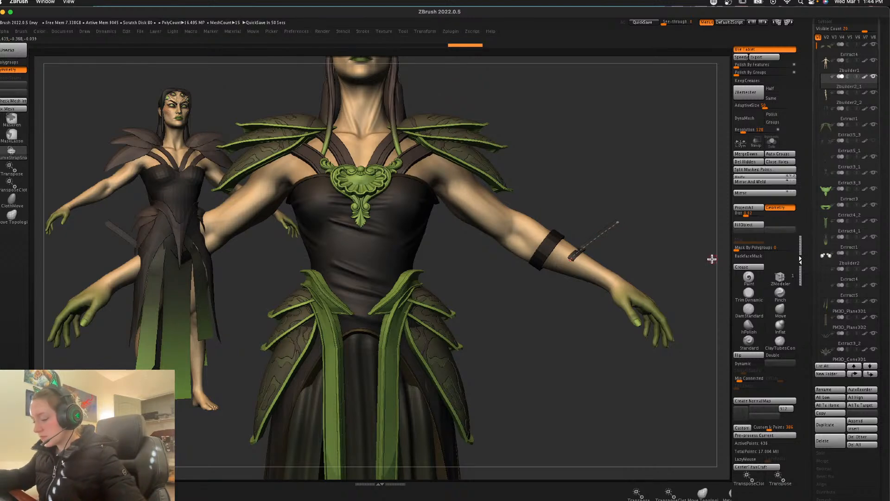
Step: Delete the leftover split-off body copy, Zbuilder2_2
{"action": "left_click", "coordinate": [832, 99]}
{"action": "left_click", "coordinate": [772, 142]}
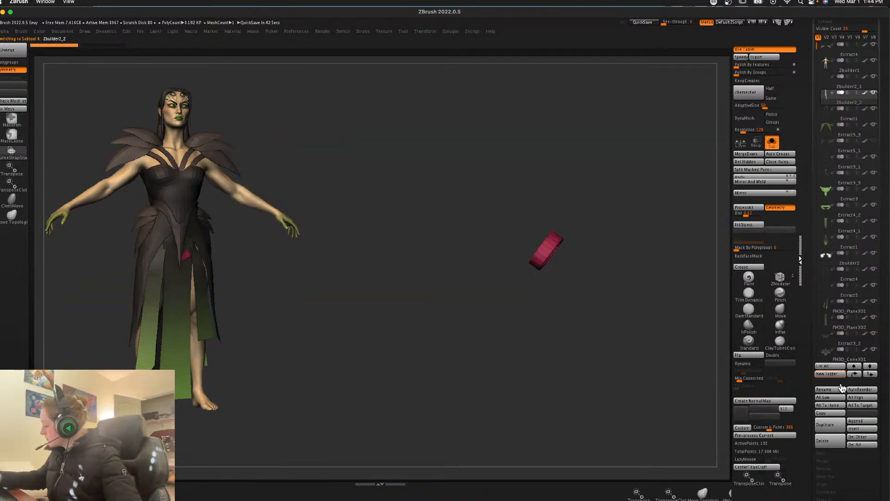
{"action": "left_click", "coordinate": [823, 443]}
{"action": "left_click", "coordinate": [753, 456]}
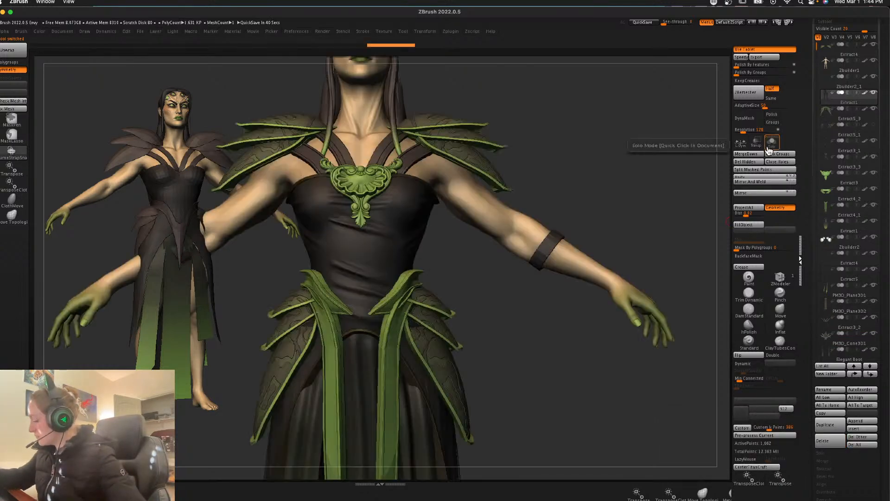
Step: Select the forearm straps, duplicate them with the gizmo and angle the copies across the originals
{"action": "left_click", "coordinate": [548, 246], "text": "alt"}
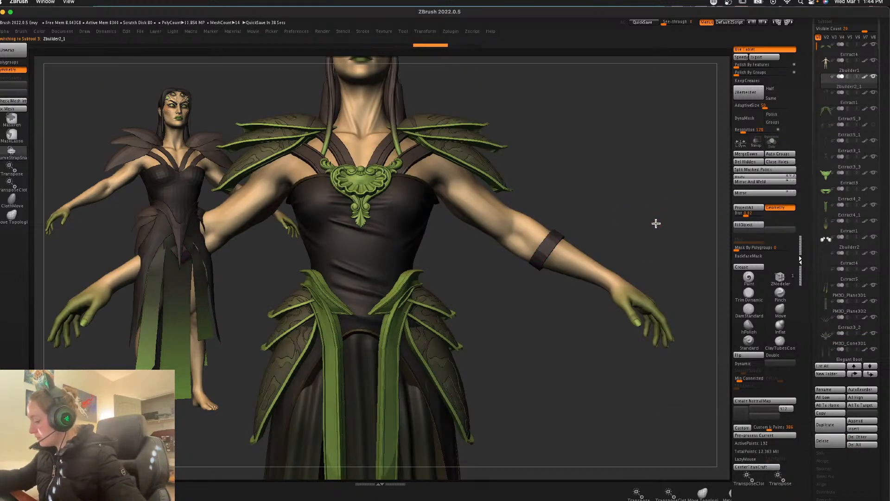
{"action": "key", "text": "f"}
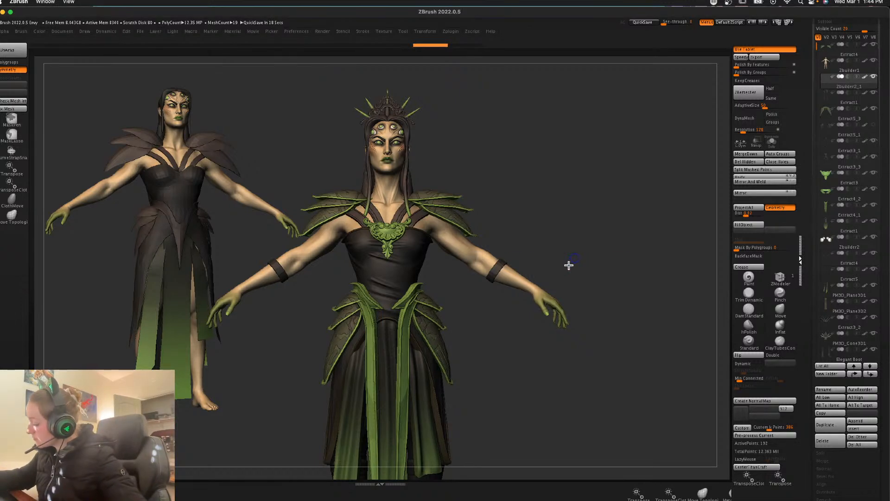
{"action": "key", "text": "w"}
{"action": "left_click", "coordinate": [488, 199]}
{"action": "left_click_drag", "start_coordinate": [527, 240], "coordinate": [544, 267], "text": "ctrl"}
{"action": "mouse_move", "coordinate": [543, 244]}
{"action": "left_mouse_down"}
{"action": "mouse_move", "coordinate": [536, 266]}
{"action": "mouse_move", "coordinate": [531, 241]}
{"action": "mouse_move", "coordinate": [532, 272]}
{"action": "mouse_move", "coordinate": [529, 251]}
{"action": "left_mouse_up"}
{"action": "left_click_drag", "start_coordinate": [478, 275], "coordinate": [476, 276]}
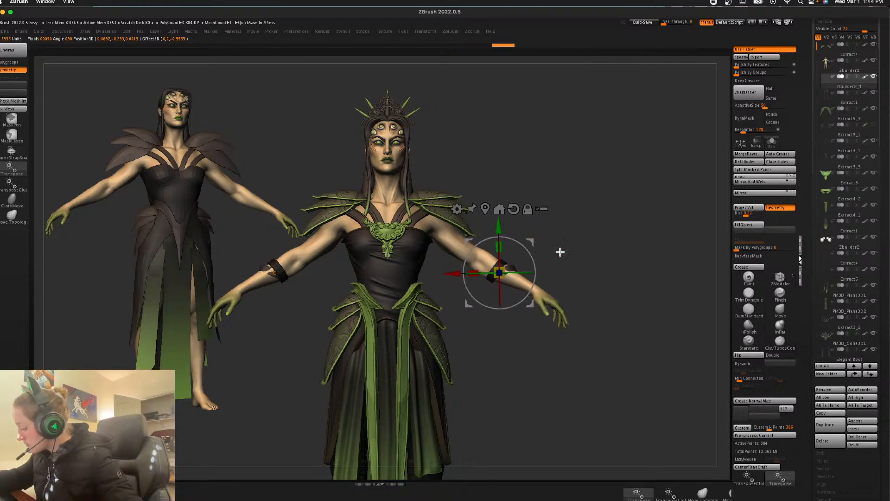
Step: Try to fit the crossed straps to the forearms with the Move brush
{"action": "key", "text": "q"}
{"action": "left_click", "coordinate": [780, 310]}
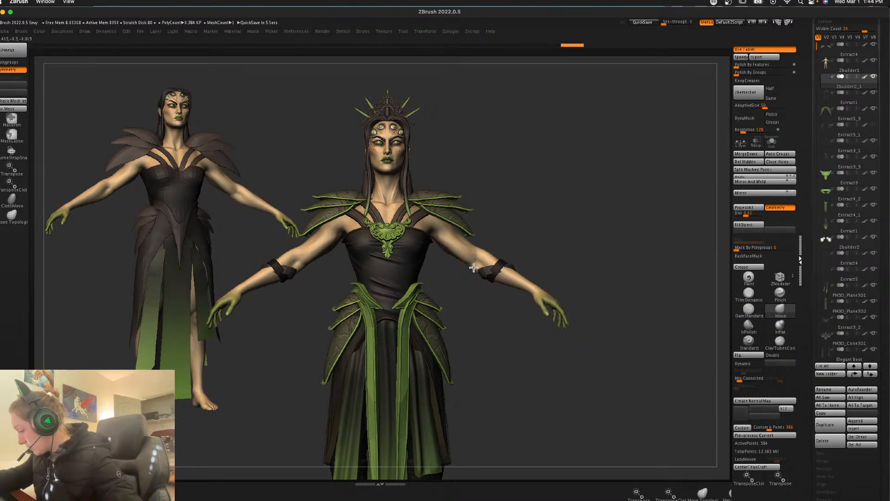
{"action": "mouse_move", "coordinate": [577, 234]}
{"action": "left_mouse_down"}
{"action": "mouse_move", "coordinate": [563, 238]}
{"action": "mouse_move", "coordinate": [588, 247]}
{"action": "left_mouse_up"}
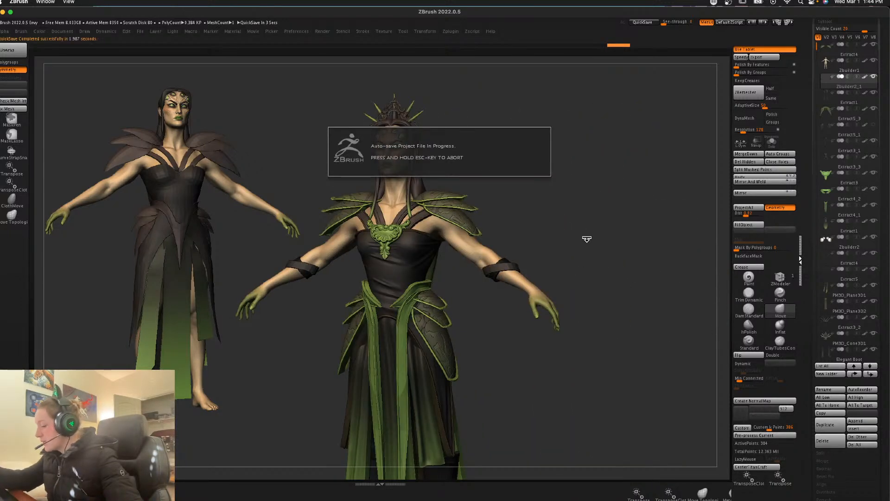
{"action": "left_click_drag", "start_coordinate": [585, 264], "coordinate": [586, 270], "text": "shift"}
{"action": "left_click_drag", "start_coordinate": [520, 264], "coordinate": [531, 268]}
{"action": "left_click_drag", "start_coordinate": [562, 242], "coordinate": [565, 266], "text": "alt"}
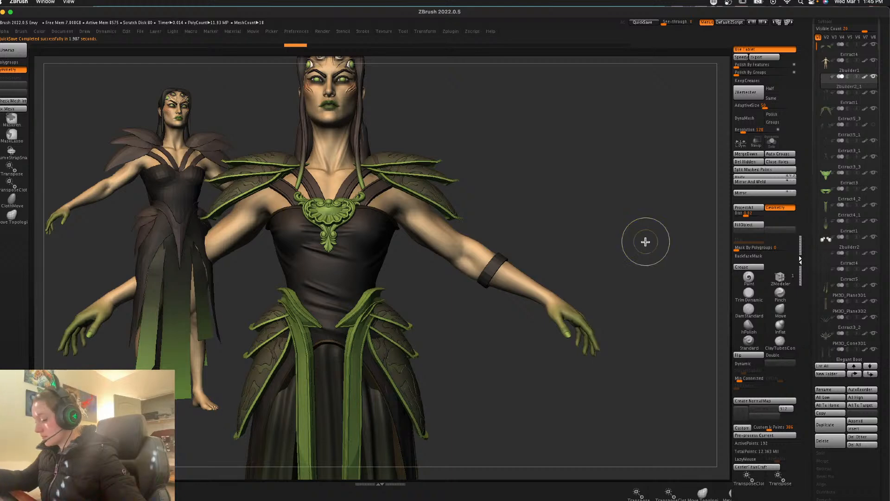
Step: Duplicate the forearm strap subtool, split the copy into polygroups with Auto Groups, and keep only one arm's strap by deleting the rest
{"action": "key", "text": "ctrl+shift+d"}
{"action": "left_click", "coordinate": [772, 143]}
{"action": "left_click_drag", "start_coordinate": [635, 251], "coordinate": [686, 290]}
{"action": "left_click", "coordinate": [778, 155]}
{"action": "left_click", "coordinate": [612, 270], "text": "ctrl+shift"}
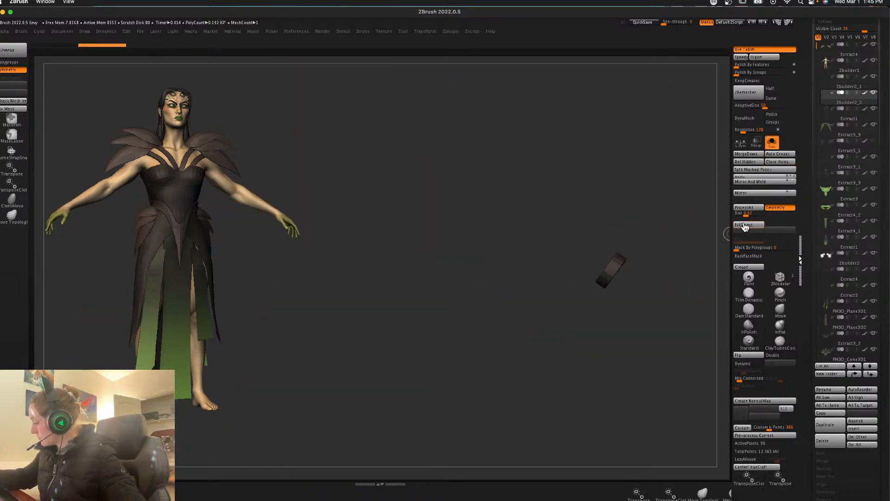
{"action": "left_click", "coordinate": [750, 162]}
{"action": "left_click", "coordinate": [771, 143]}
Step: Duplicate the isolated strap twice with the gizmo and rotate the copies so they cross at different angles around the forearm
{"action": "left_click_drag", "start_coordinate": [537, 210], "coordinate": [659, 264]}
{"action": "key", "text": "space"}
{"action": "key", "text": "w"}
{"action": "left_click", "coordinate": [527, 220]}
{"action": "left_click_drag", "start_coordinate": [562, 266], "coordinate": [580, 275], "text": "ctrl"}
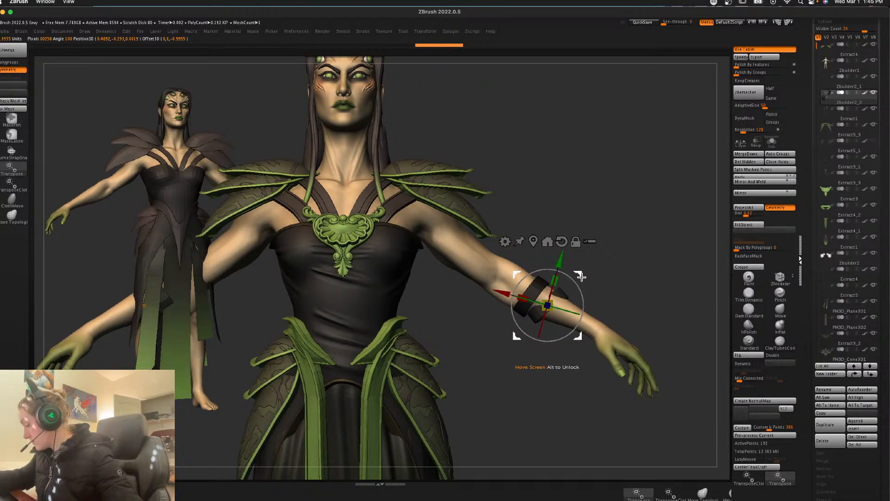
{"action": "left_click_drag", "start_coordinate": [580, 274], "coordinate": [585, 292], "text": "ctrl"}
{"action": "left_click_drag", "start_coordinate": [585, 279], "coordinate": [567, 263]}
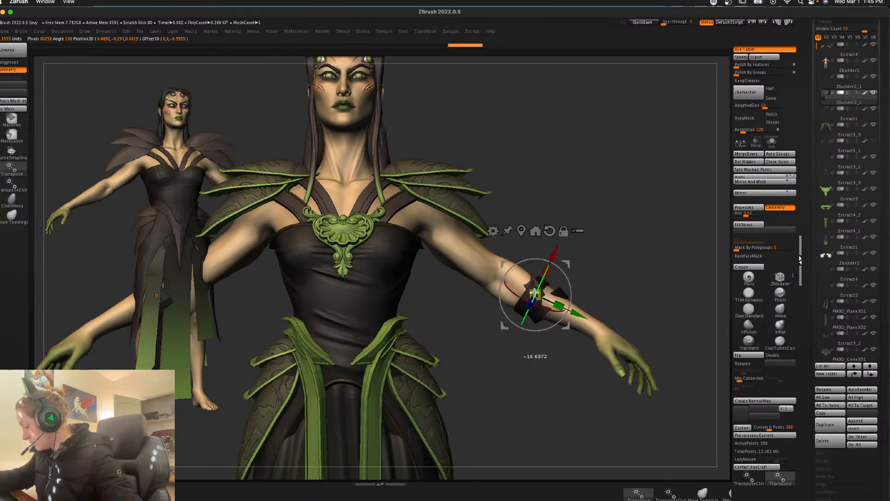
{"action": "left_click_drag", "start_coordinate": [546, 296], "coordinate": [560, 308]}
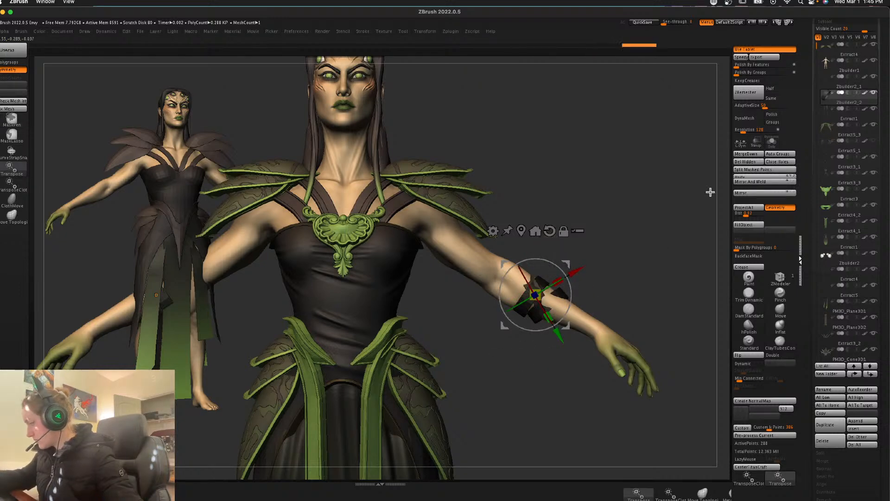
Step: Rotate the strap just below the elbow by about 14 degrees so it crosses the other forearm straps
{"action": "left_click", "coordinate": [771, 141]}
{"action": "left_click", "coordinate": [771, 141]}
{"action": "key", "text": "q"}
{"action": "key", "text": "w"}
{"action": "left_click_drag", "start_coordinate": [553, 325], "coordinate": [567, 303]}
{"action": "key", "text": "q"}
{"action": "key", "text": "space"}
{"action": "key", "text": "w"}
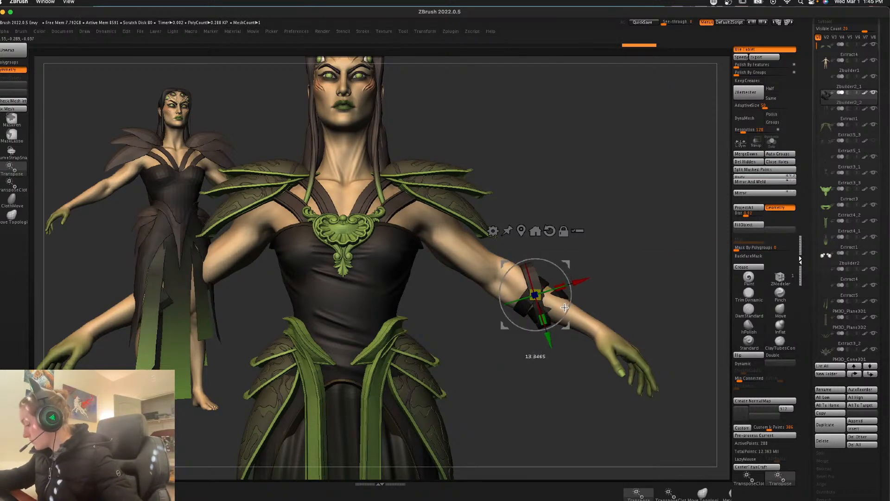
{"action": "key", "text": "q"}
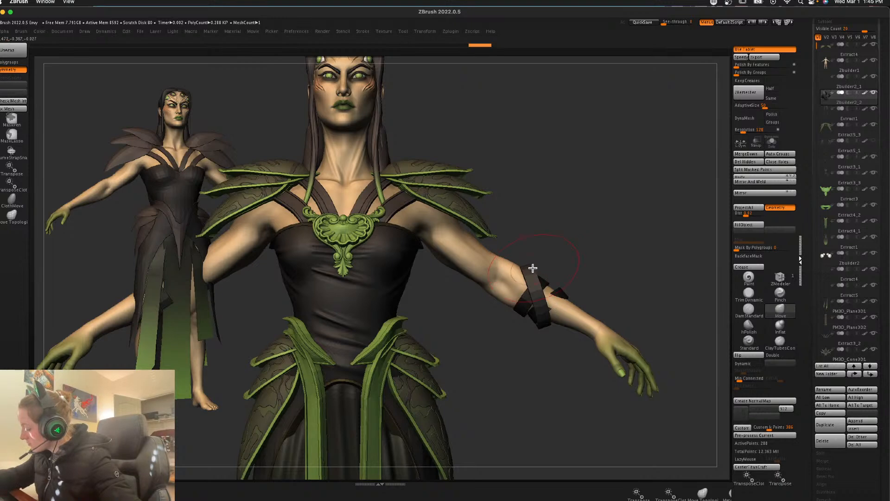
Step: Clear the mask, give each strap its own polygroup with Auto Groups, and isolate one forearm strap
{"action": "left_click_drag", "start_coordinate": [602, 282], "coordinate": [626, 276], "text": "ctrl"}
{"action": "left_click", "coordinate": [779, 154]}
{"action": "left_click_drag", "start_coordinate": [556, 304], "coordinate": [556, 302]}
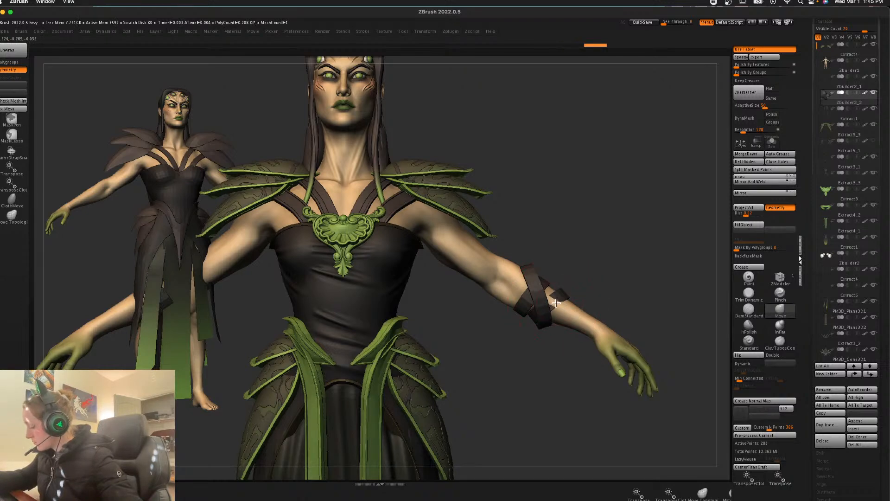
{"action": "mouse_move", "coordinate": [637, 263]}
{"action": "left_mouse_down"}
{"action": "mouse_move", "coordinate": [477, 265]}
{"action": "mouse_move", "coordinate": [667, 260]}
{"action": "left_mouse_up"}
{"action": "key", "text": "space"}
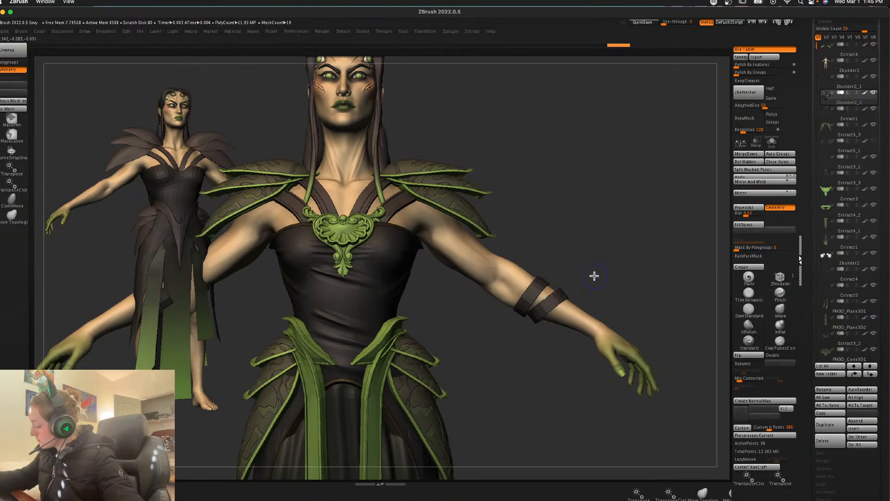
Step: Duplicate the strap and fit the copy around the arm just above the wrist
{"action": "key", "text": "w"}
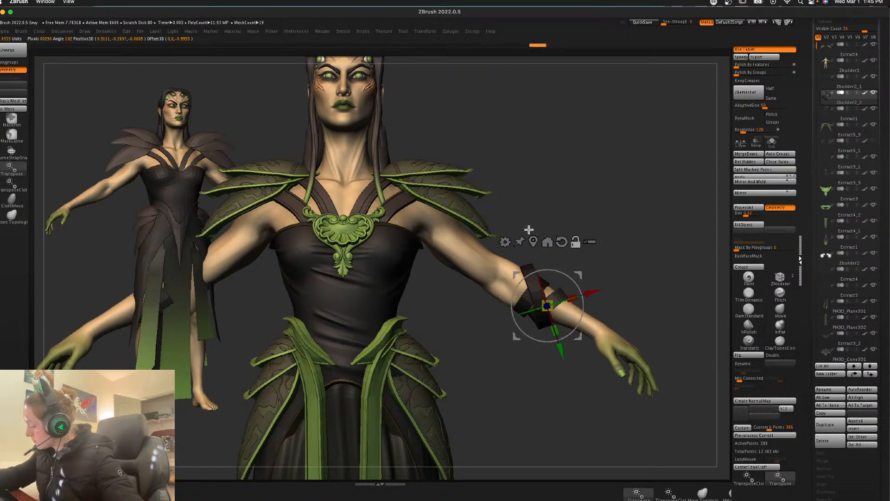
{"action": "left_click_drag", "start_coordinate": [578, 275], "coordinate": [618, 292]}
{"action": "left_click_drag", "start_coordinate": [671, 298], "coordinate": [603, 301]}
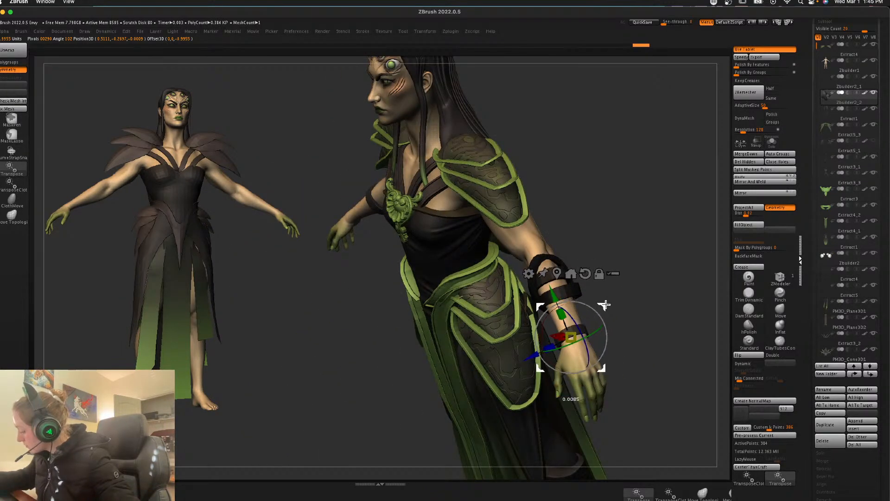
{"action": "left_click_drag", "start_coordinate": [666, 285], "coordinate": [636, 313]}
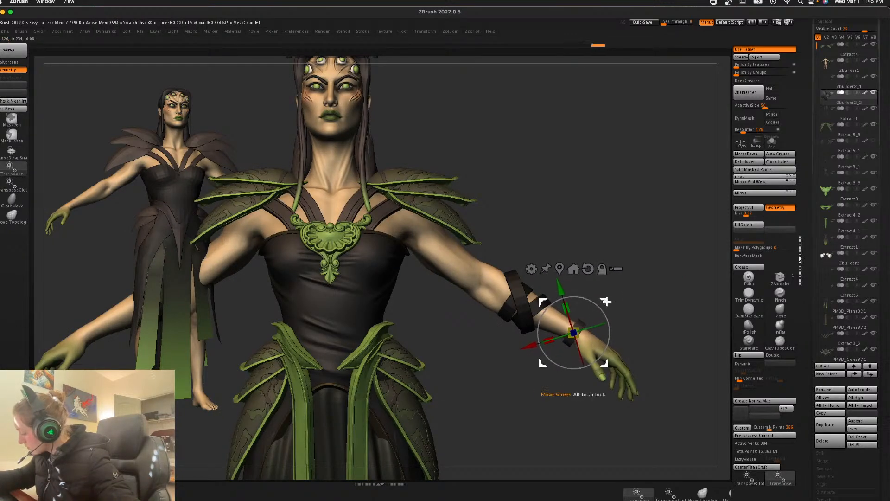
Step: Add another strap copy at the lower forearm, rotated about 10 degrees to cross the wrist strap
{"action": "key", "text": "q"}
{"action": "left_click_drag", "start_coordinate": [656, 296], "coordinate": [632, 313]}
{"action": "key", "text": "w"}
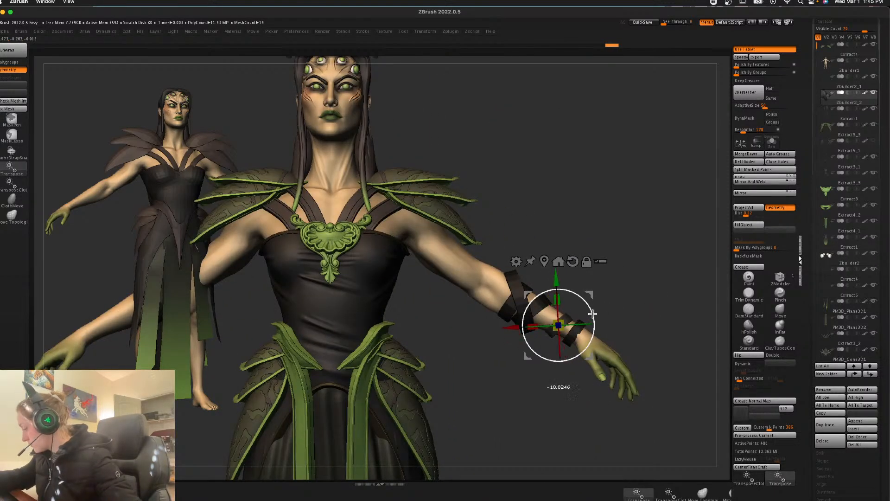
{"action": "key", "text": "q"}
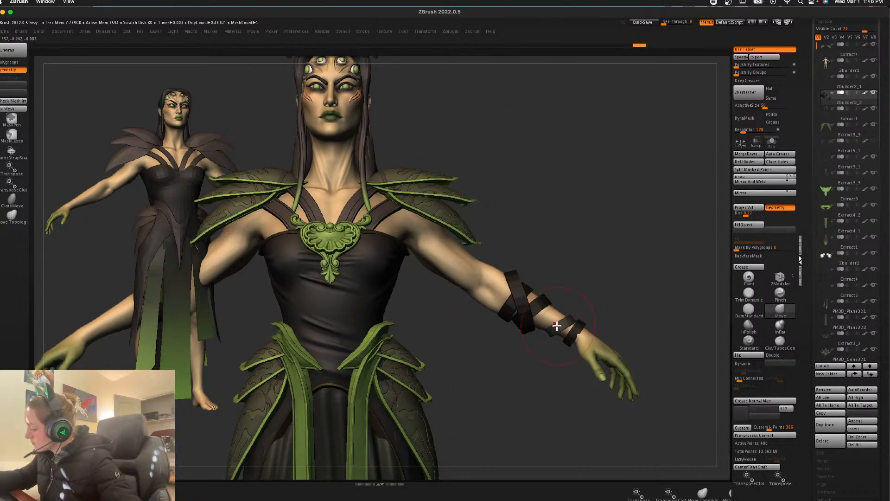
Step: Add a further strap at mid-forearm, rotated about 6 degrees, and inspect the wraps from the side
{"action": "key", "text": "w"}
{"action": "left_click_drag", "start_coordinate": [587, 313], "coordinate": [578, 339]}
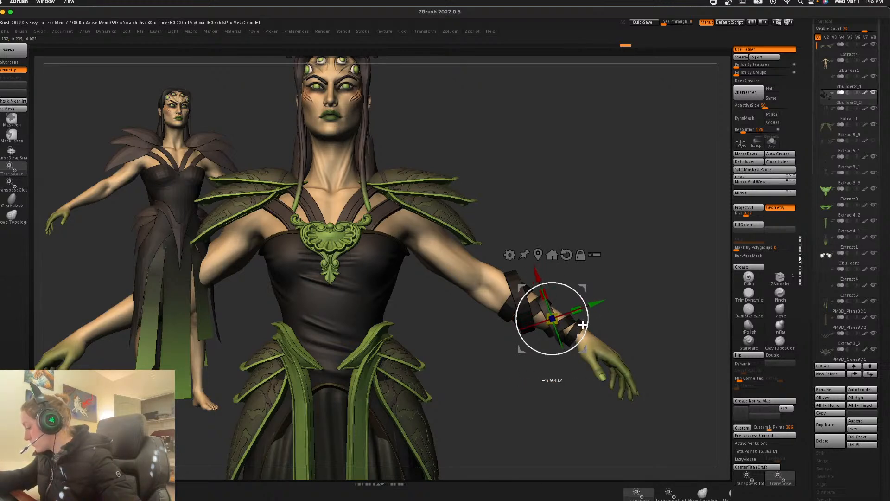
{"action": "key", "text": "q"}
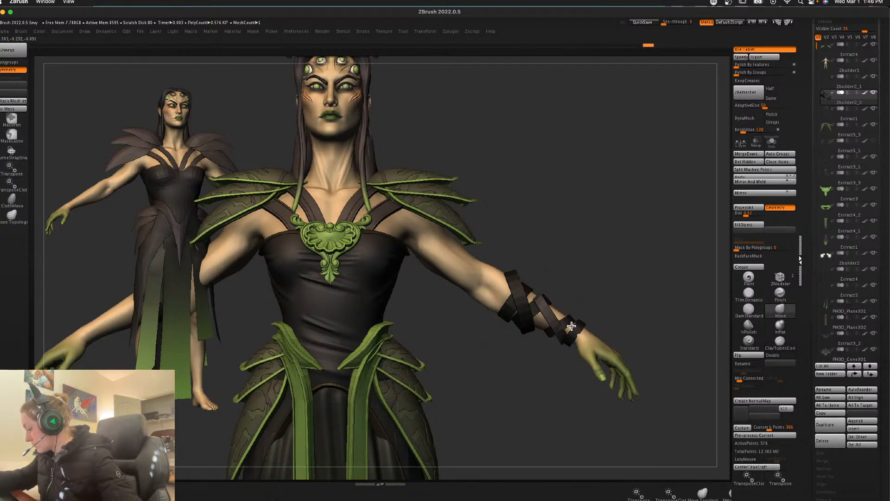
{"action": "mouse_move", "coordinate": [618, 295]}
{"action": "left_mouse_down"}
{"action": "mouse_move", "coordinate": [562, 298]}
{"action": "mouse_move", "coordinate": [578, 289]}
{"action": "left_mouse_up"}
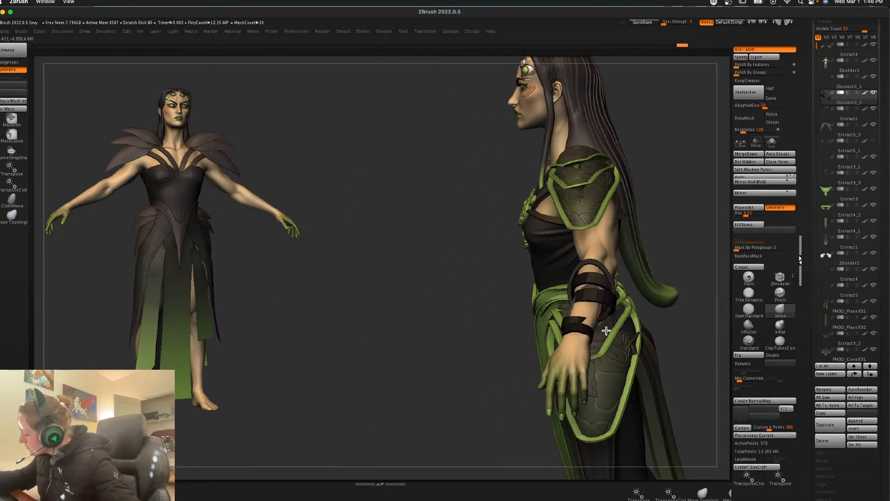
{"action": "mouse_move", "coordinate": [672, 231]}
{"action": "left_mouse_down"}
{"action": "mouse_move", "coordinate": [683, 224]}
{"action": "mouse_move", "coordinate": [624, 301]}
{"action": "mouse_move", "coordinate": [584, 309]}
{"action": "left_mouse_up"}
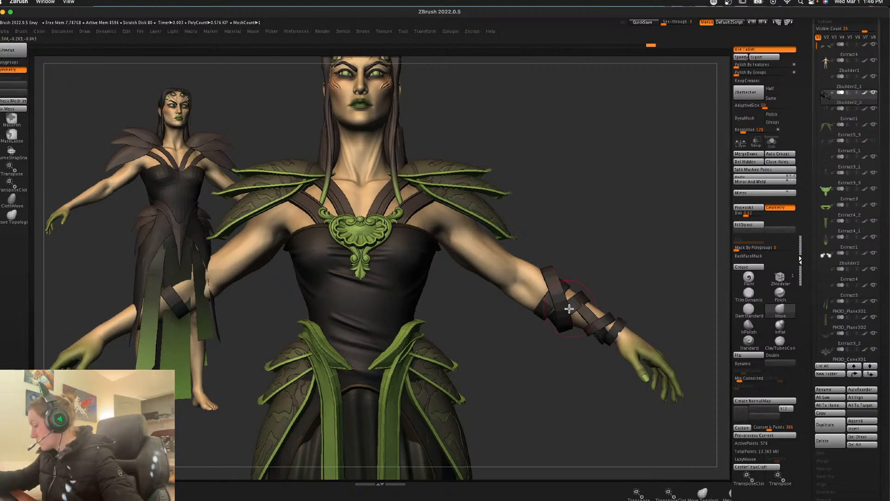
Step: Regenerate polygroups for the individual straps with Auto Groups and check them by isolating an upper-forearm strap
{"action": "key", "text": "shift+f"}
{"action": "key", "text": "shift+f"}
{"action": "left_click", "coordinate": [561, 304], "text": "ctrl+shift"}
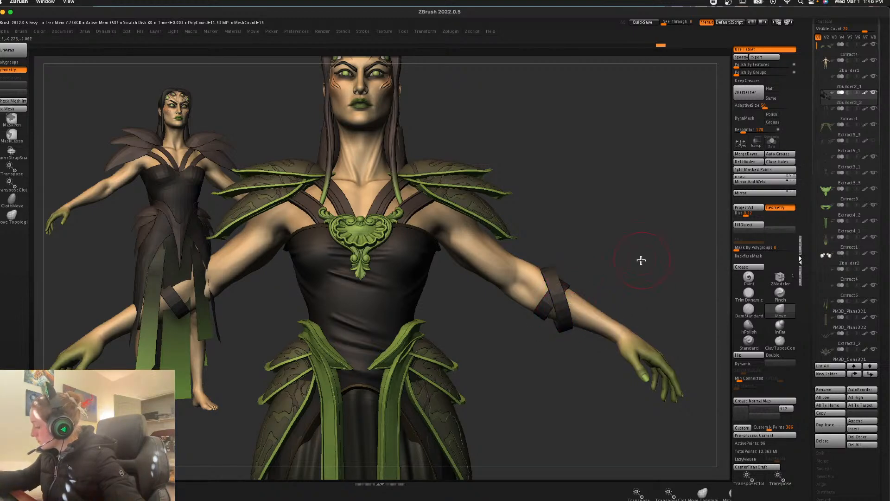
{"action": "left_click", "coordinate": [639, 262], "text": "ctrl+shift"}
{"action": "left_click", "coordinate": [781, 155]}
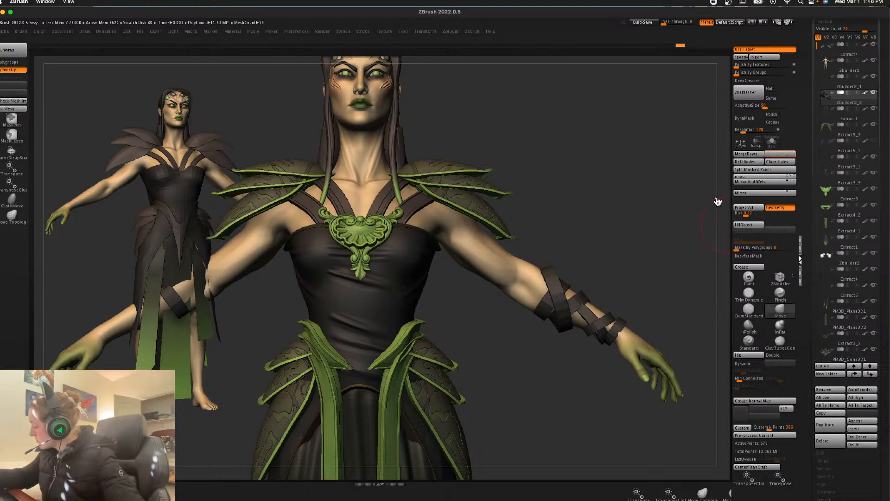
{"action": "left_click", "coordinate": [564, 314], "text": "ctrl+shift"}
{"action": "left_click", "coordinate": [637, 261], "text": "ctrl+shift"}
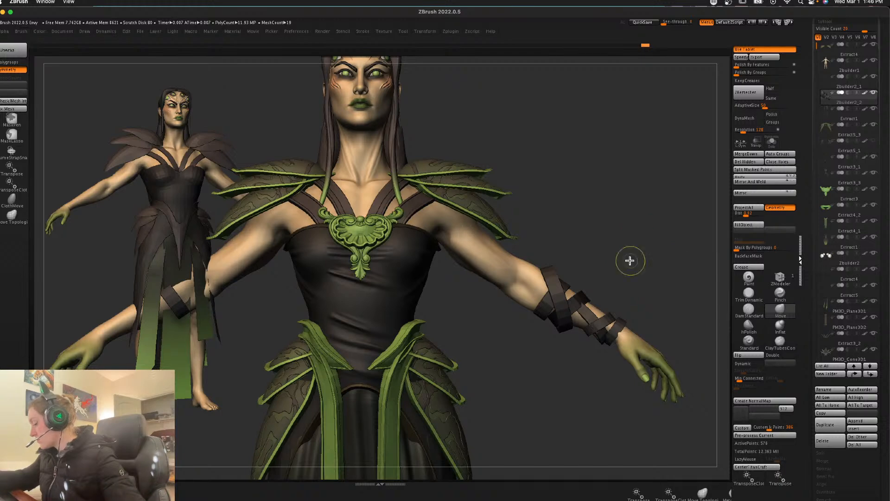
Step: Single out one strap on the upper forearm as the source for the next copy
{"action": "key", "text": "shift+f"}
{"action": "left_click", "coordinate": [583, 306], "text": "ctrl+shift"}
{"action": "left_click", "coordinate": [628, 263], "text": "ctrl"}
{"action": "key", "text": "shift+f"}
{"action": "left_click", "coordinate": [616, 273], "text": "ctrl+shift"}
{"action": "left_click", "coordinate": [583, 296], "text": "ctrl+shift"}
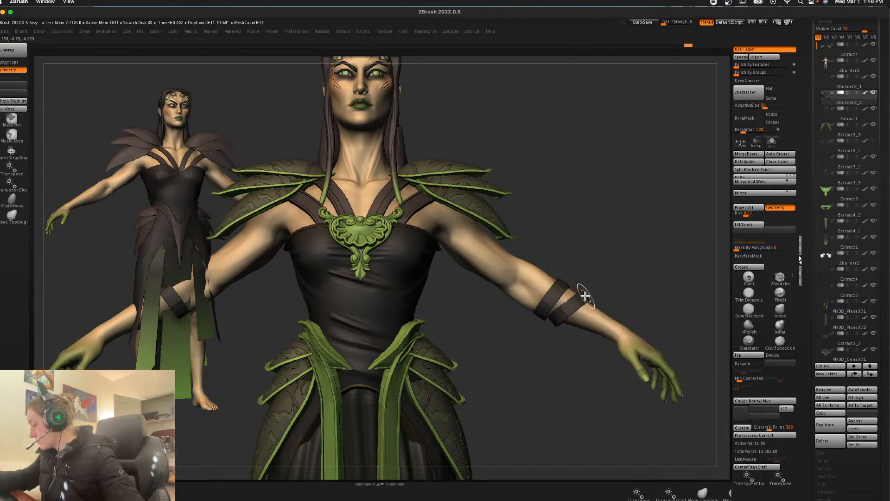
{"action": "left_click", "coordinate": [626, 266], "text": "ctrl+shift"}
Step: Duplicate the upper-forearm strap, move and rotate the copy toward the elbow, and check its fit around the arm
{"action": "key", "text": "w"}
{"action": "left_click", "coordinate": [605, 253], "text": "alt"}
{"action": "left_click_drag", "start_coordinate": [623, 285], "coordinate": [573, 250], "text": "ctrl"}
{"action": "key", "text": "q"}
{"action": "key", "text": "w"}
{"action": "mouse_move", "coordinate": [575, 262]}
{"action": "left_mouse_down"}
{"action": "mouse_move", "coordinate": [570, 255]}
{"action": "mouse_move", "coordinate": [607, 250]}
{"action": "mouse_move", "coordinate": [564, 271]}
{"action": "left_mouse_up"}
{"action": "key", "text": "q"}
{"action": "mouse_move", "coordinate": [629, 252]}
{"action": "left_mouse_down"}
{"action": "mouse_move", "coordinate": [635, 248]}
{"action": "mouse_move", "coordinate": [597, 280]}
{"action": "left_mouse_up"}
{"action": "key", "text": "shift+f"}
{"action": "key", "text": "shift+f"}
{"action": "right_click", "coordinate": [596, 280]}
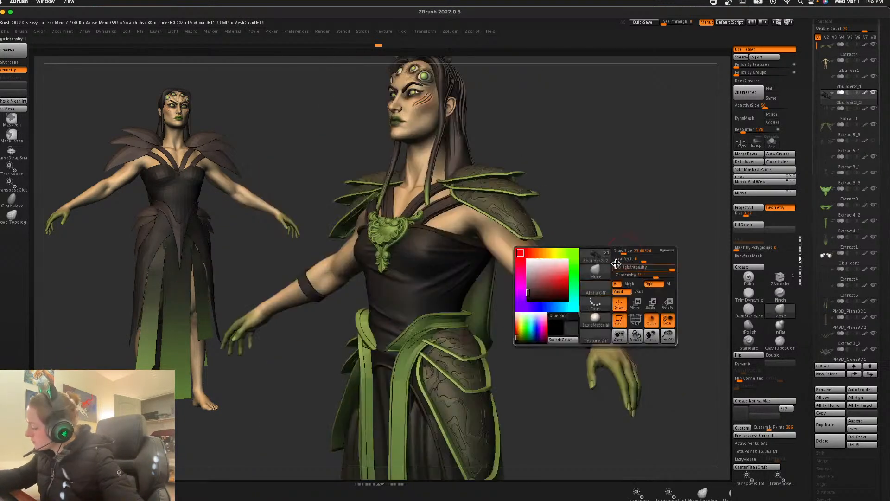
{"action": "left_click_drag", "start_coordinate": [641, 219], "coordinate": [614, 274]}
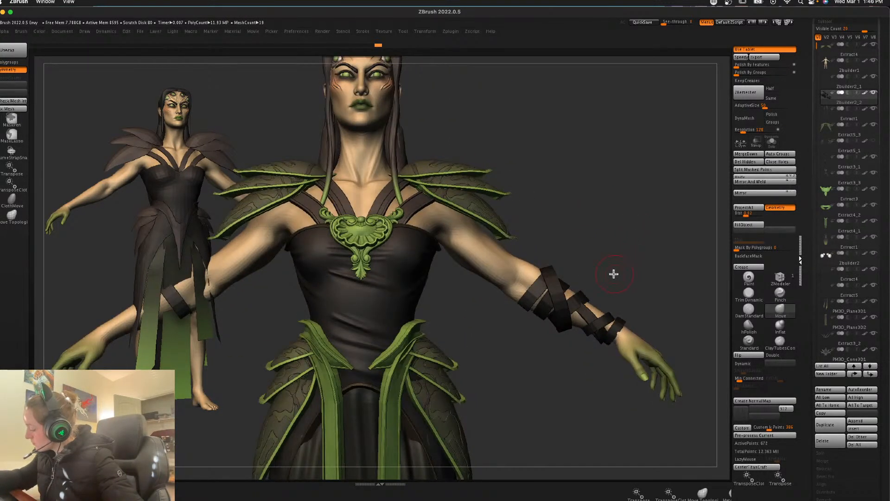
Step: Mask every strap except the one crossing the upper forearm
{"action": "left_click", "coordinate": [586, 294], "text": "ctrl+shift"}
{"action": "left_click", "coordinate": [618, 257], "text": "ctrl"}
{"action": "left_click", "coordinate": [618, 256], "text": "ctrl+shift"}
{"action": "left_click", "coordinate": [564, 299], "text": "ctrl+shift"}
{"action": "left_click", "coordinate": [618, 254], "text": "ctrl"}
{"action": "left_click", "coordinate": [616, 255], "text": "ctrl+shift"}
{"action": "left_click", "coordinate": [616, 258], "text": "ctrl"}
Step: Duplicate the unmasked strap and place the copy diagonally over the upper-forearm wraps
{"action": "key", "text": "w"}
{"action": "left_click", "coordinate": [556, 215]}
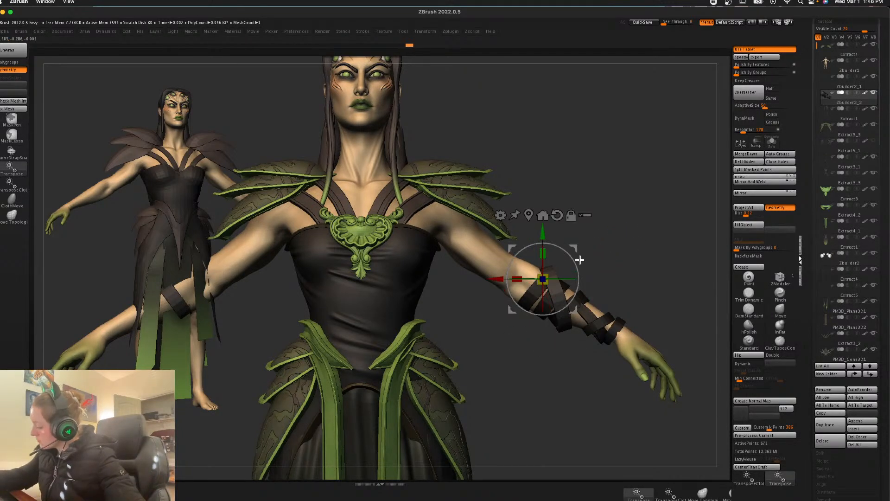
{"action": "left_click_drag", "start_coordinate": [575, 245], "coordinate": [566, 244], "text": "ctrl"}
{"action": "left_click_drag", "start_coordinate": [545, 300], "coordinate": [549, 299]}
{"action": "left_click_drag", "start_coordinate": [565, 247], "coordinate": [606, 254]}
{"action": "key", "text": "q"}
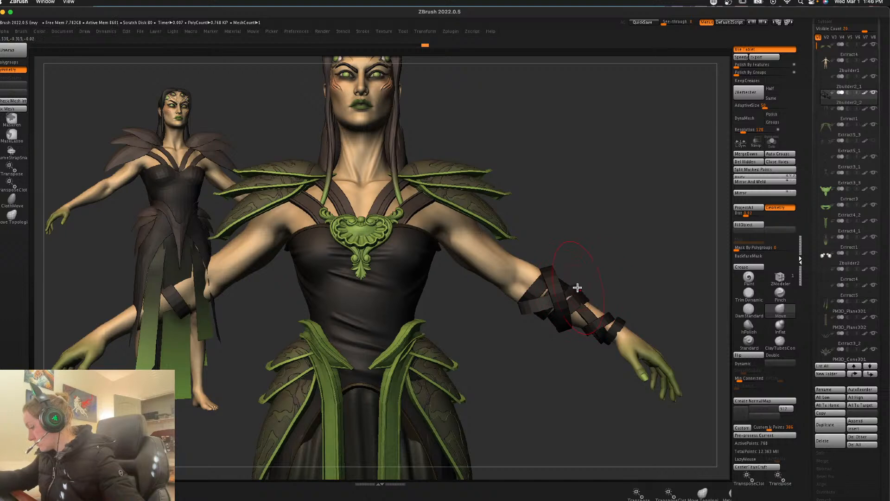
Step: Reshape the overlapping straps with the Move brush so they sit closely around the forearm
{"action": "right_click", "coordinate": [569, 300]}
{"action": "left_click_drag", "start_coordinate": [582, 283], "coordinate": [577, 287]}
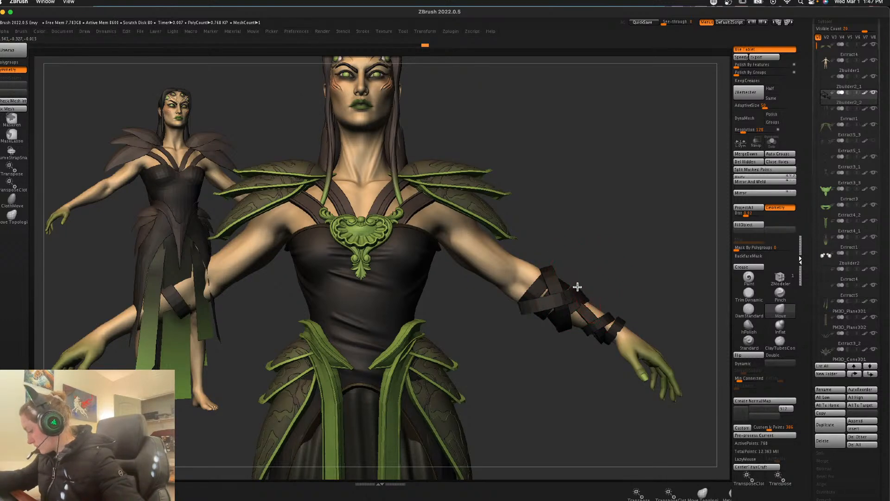
{"action": "right_click", "coordinate": [641, 260]}
{"action": "right_click_drag", "start_coordinate": [627, 192], "coordinate": [649, 255], "text": "ctrl"}
{"action": "left_click_drag", "start_coordinate": [647, 261], "coordinate": [561, 285]}
{"action": "right_click", "coordinate": [577, 295]}
Step: Mirror the finished forearm straps onto the opposite arm
{"action": "key", "text": "shift+f"}
{"action": "right_click_drag", "start_coordinate": [621, 269], "coordinate": [625, 246], "text": "ctrl"}
{"action": "left_click", "coordinate": [743, 193]}
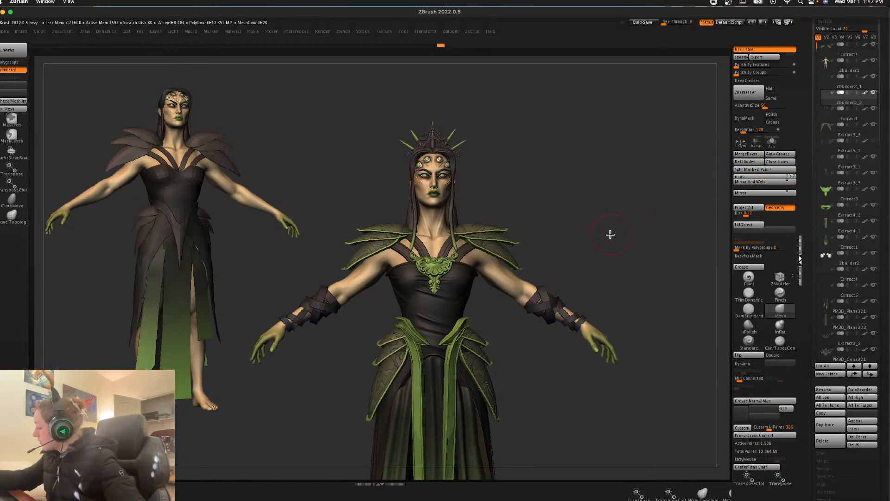
Step: Try hiding different straps on the mirrored forearm to vary its wrap pattern
{"action": "left_click", "coordinate": [323, 294], "text": "ctrl+shift"}
{"action": "left_click", "coordinate": [322, 295], "text": "ctrl+shift"}
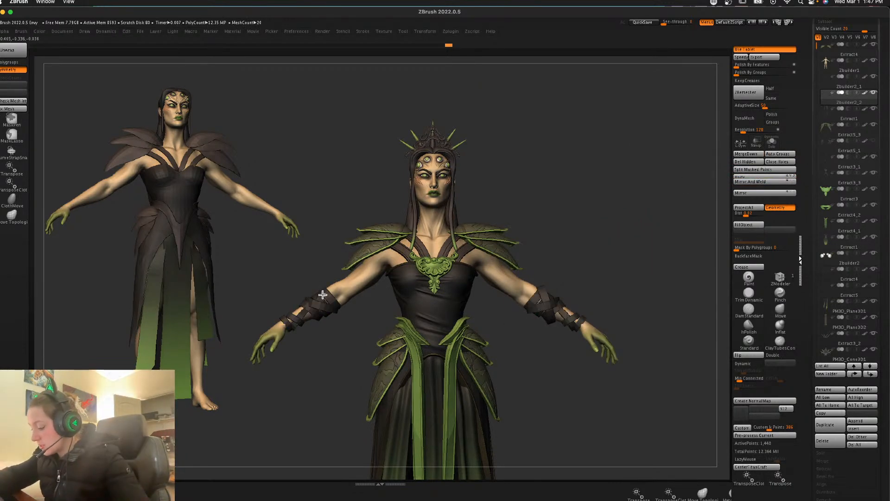
{"action": "left_click", "coordinate": [583, 229], "text": "ctrl+shift"}
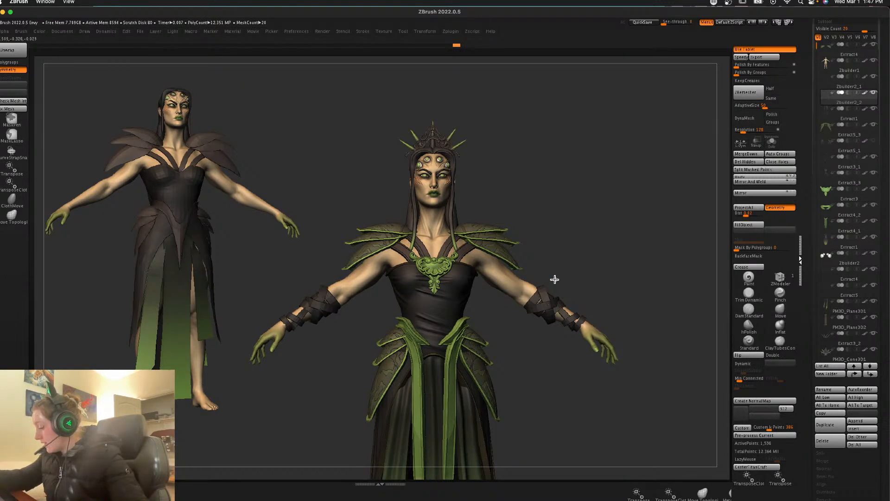
{"action": "left_click", "coordinate": [324, 312], "text": "ctrl+shift"}
{"action": "left_click", "coordinate": [324, 312], "text": "ctrl+shift"}
{"action": "left_click", "coordinate": [295, 320], "text": "ctrl+shift"}
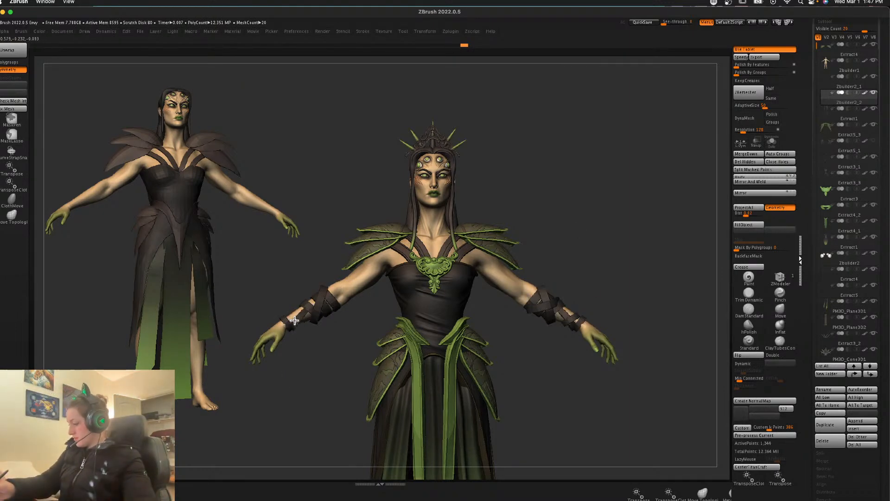
{"action": "left_click", "coordinate": [302, 318], "text": "ctrl+shift"}
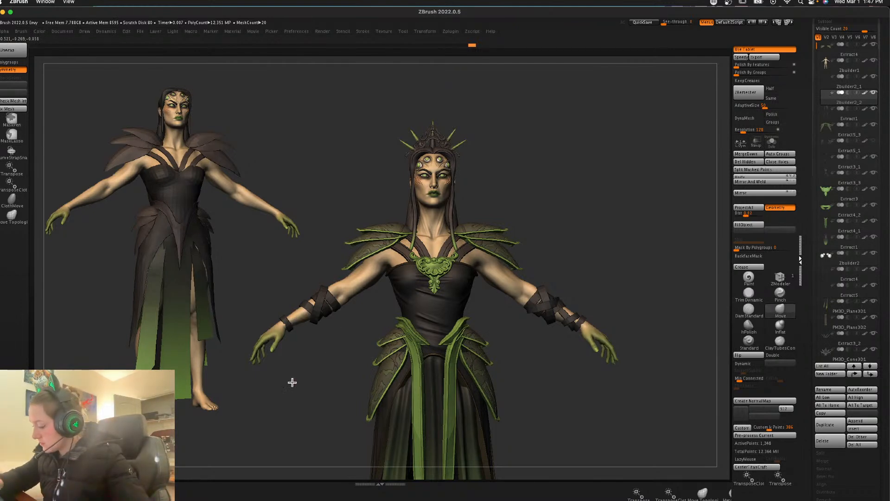
{"action": "key", "text": "ctrl+z"}
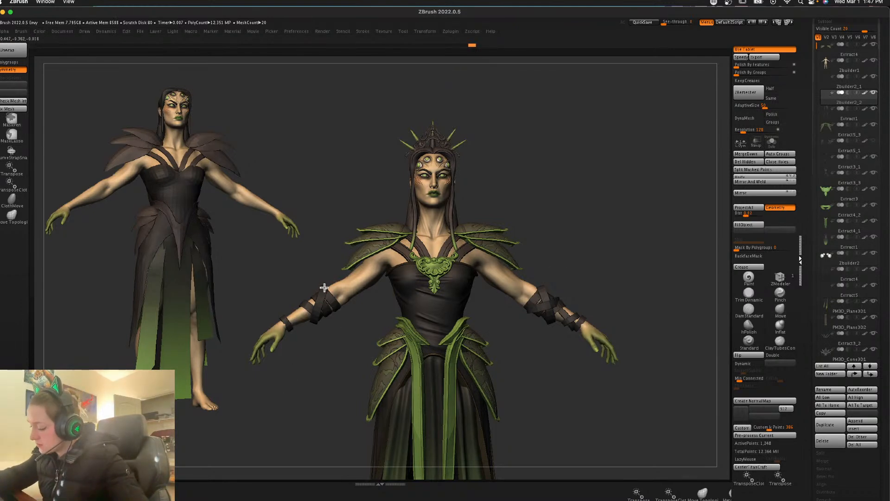
{"action": "left_click", "coordinate": [330, 287], "text": "ctrl+shift"}
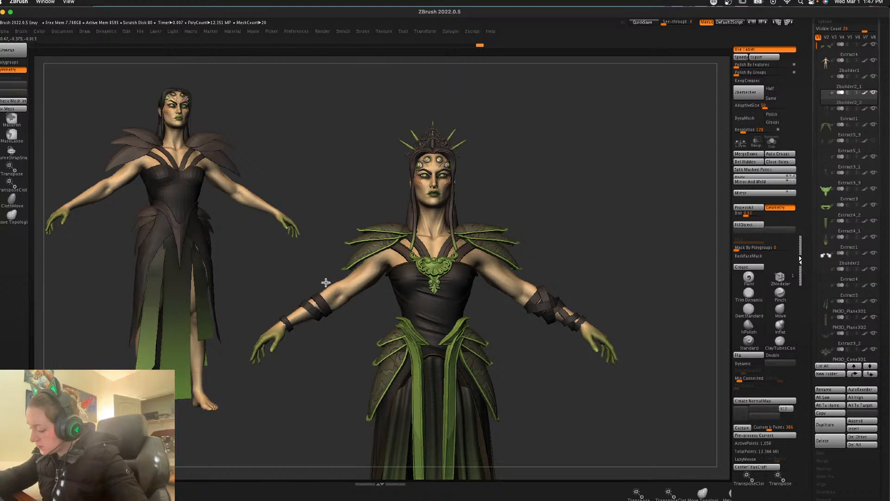
{"action": "left_click", "coordinate": [617, 262], "text": "ctrl+shift"}
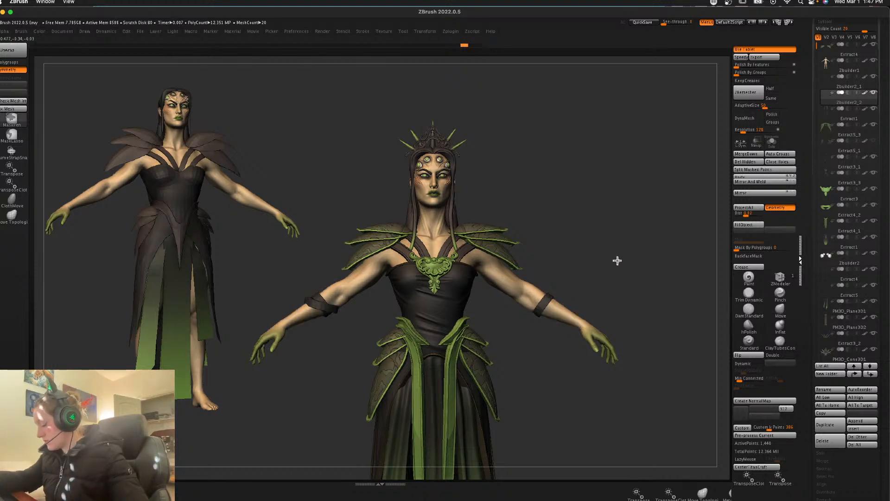
{"action": "left_click_drag", "start_coordinate": [617, 260], "coordinate": [613, 256], "text": "ctrl+shift"}
{"action": "left_click", "coordinate": [562, 232], "text": "ctrl+shift"}
Step: Hide two of the overlapping straps on the mirrored forearm
{"action": "left_click", "coordinate": [301, 316], "text": "ctrl+shift"}
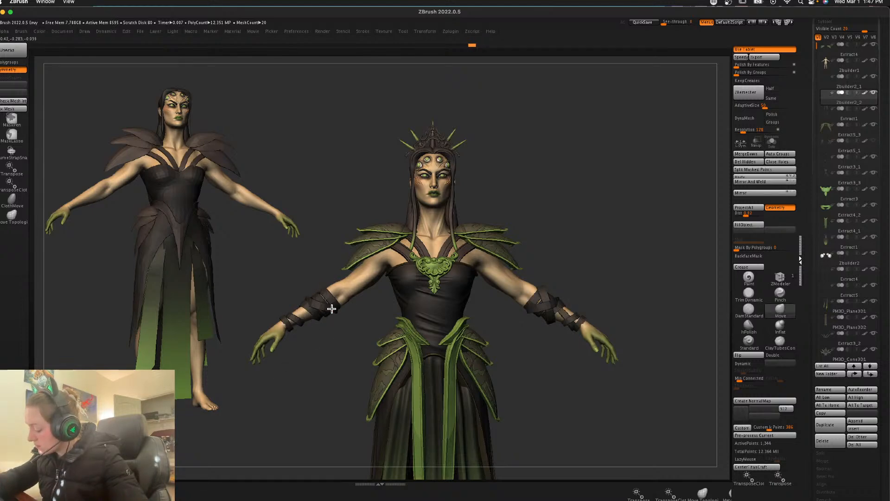
{"action": "key", "text": "ctrl+z"}
{"action": "left_click", "coordinate": [335, 312], "text": "ctrl+shift"}
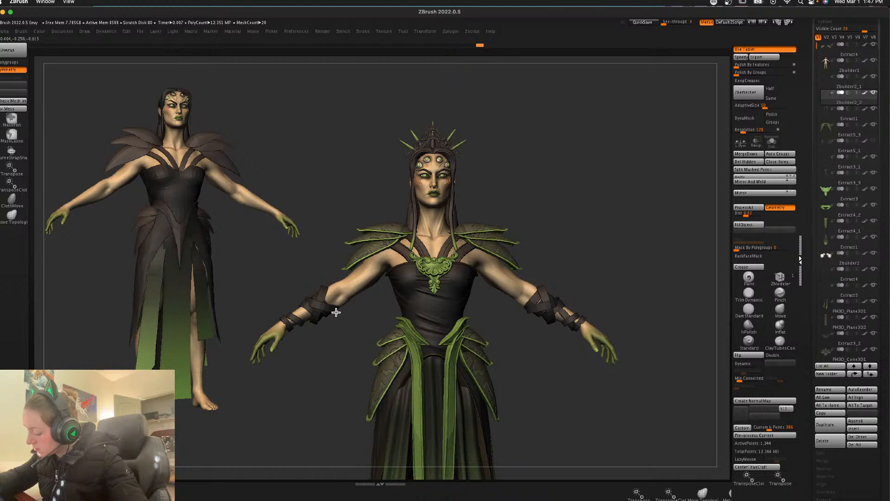
{"action": "key", "text": "ctrl+z"}
{"action": "mouse_move", "coordinate": [356, 337]}
{"action": "left_mouse_down", "text": "alt"}
{"action": "mouse_move", "coordinate": [360, 360]}
{"action": "mouse_move", "coordinate": [357, 352]}
{"action": "left_mouse_up", "text": "alt"}
{"action": "left_click", "coordinate": [321, 306], "text": "ctrl+shift"}
{"action": "left_click_drag", "start_coordinate": [387, 319], "coordinate": [383, 329]}
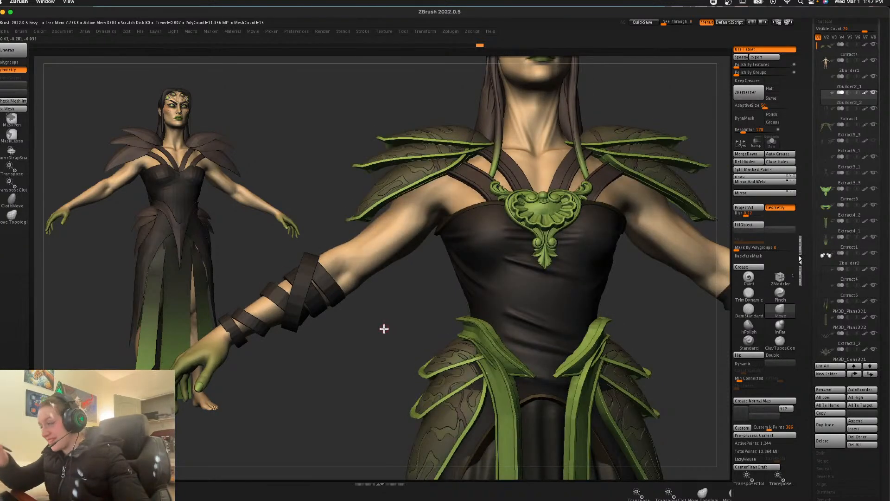
{"action": "left_click_drag", "start_coordinate": [368, 348], "coordinate": [341, 317], "text": "alt"}
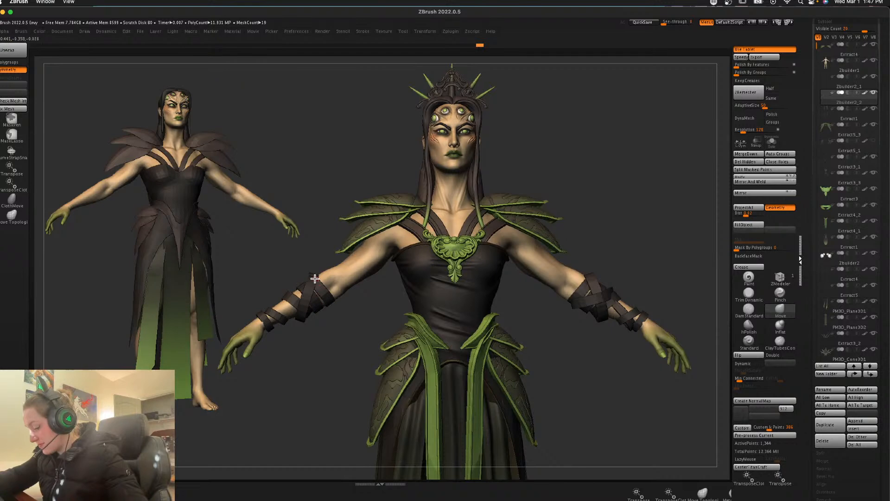
Step: Hide one more strap on the mirrored forearm close to the elbow
{"action": "left_click", "coordinate": [313, 277], "text": "ctrl+shift"}
{"action": "key", "text": "ctrl+z"}
{"action": "left_click", "coordinate": [327, 293], "text": "ctrl+shift"}
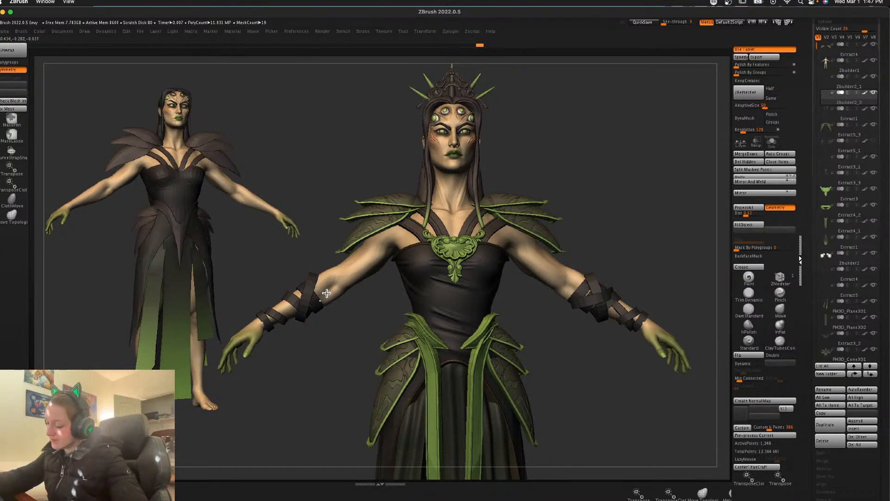
Step: Delete the hidden straps from the mirrored forearm wrap
{"action": "left_click", "coordinate": [750, 165]}
{"action": "key", "text": "f"}
{"action": "left_click_drag", "start_coordinate": [639, 275], "coordinate": [641, 315], "text": "alt"}
{"action": "left_click_drag", "start_coordinate": [570, 327], "coordinate": [579, 283], "text": "alt"}
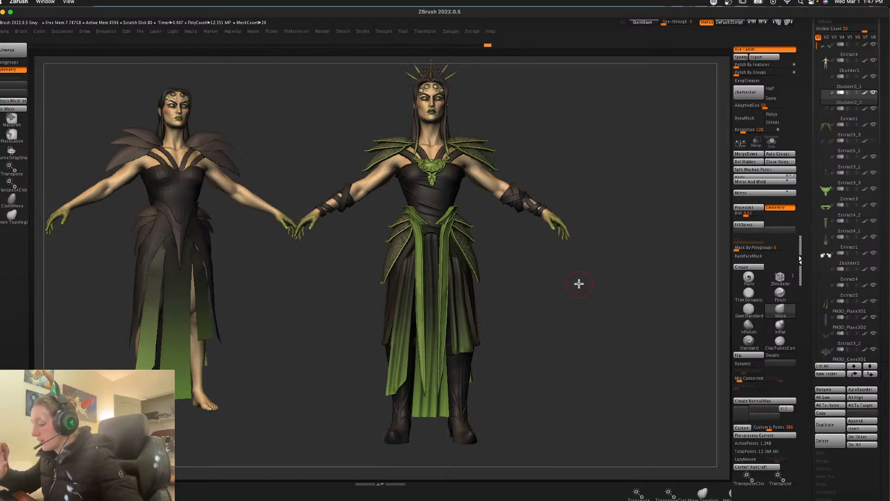
Step: Select the green skirt panels and set up the Dam Standard brush with the wavy brush-stroke alpha
{"action": "key", "text": "space"}
{"action": "left_click", "coordinate": [472, 411], "text": "alt"}
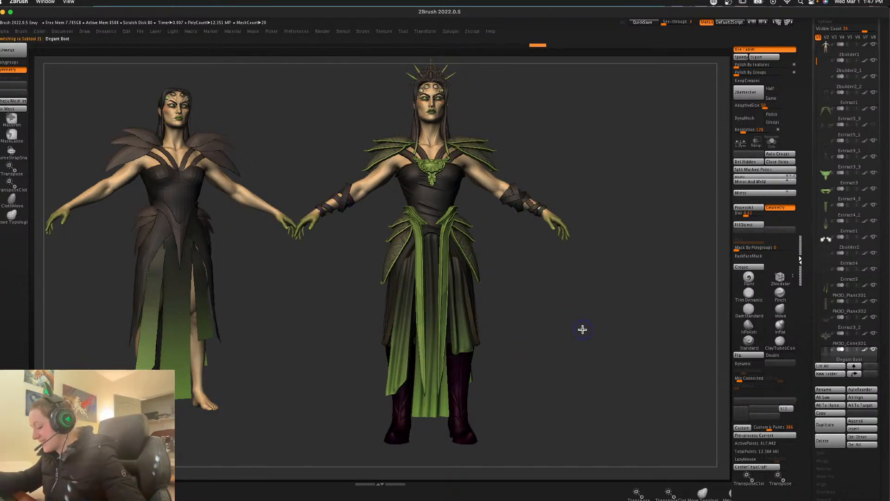
{"action": "left_click", "coordinate": [427, 402], "text": "alt"}
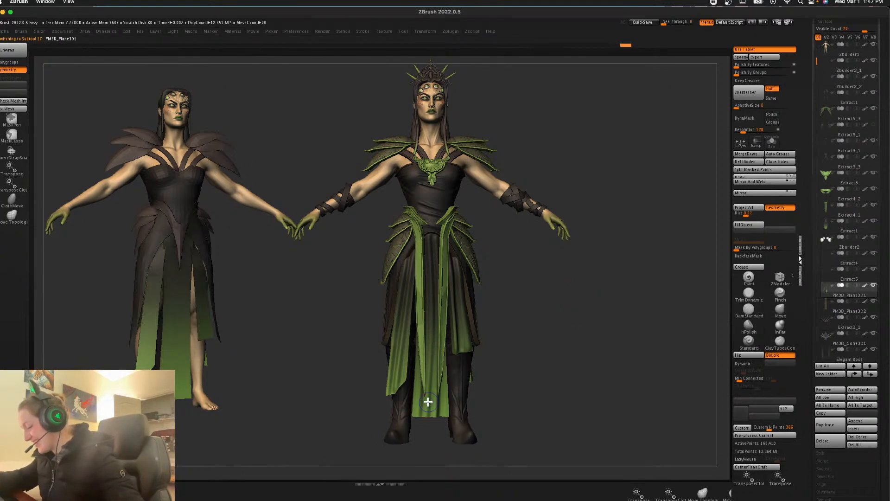
{"action": "key", "text": "space"}
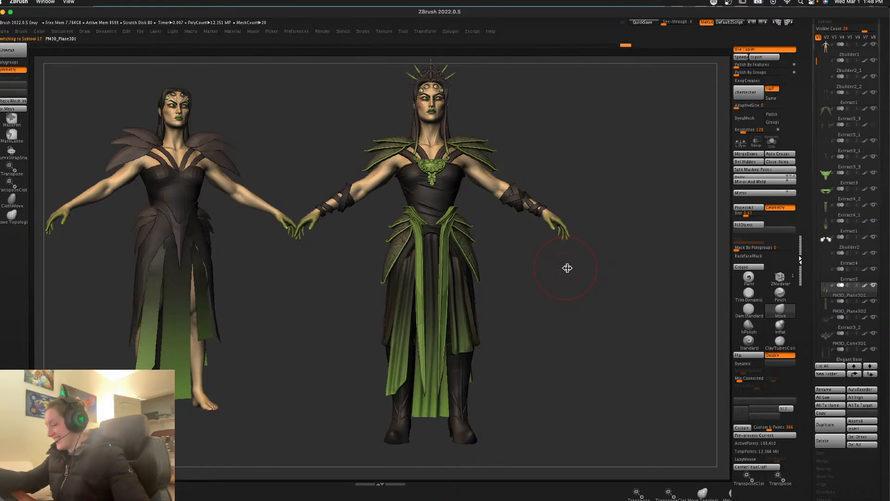
{"action": "left_click", "coordinate": [748, 311]}
{"action": "key", "text": "space"}
{"action": "left_click", "coordinate": [519, 314]}
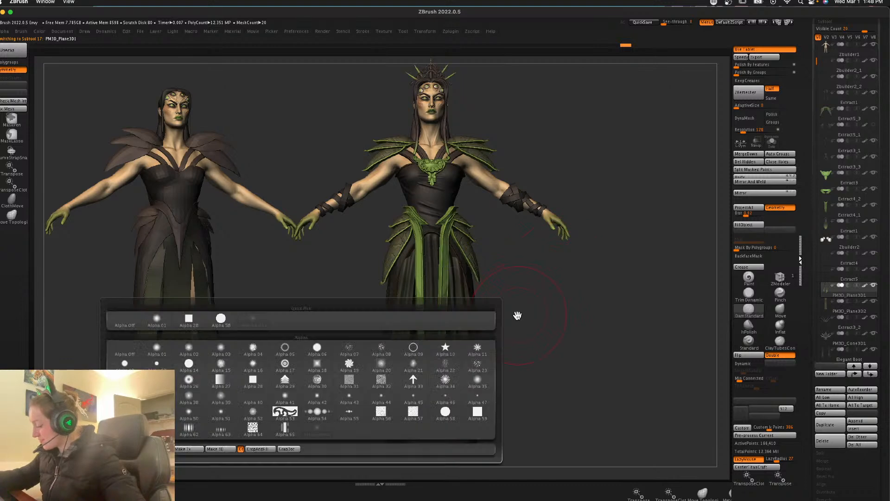
{"action": "left_click", "coordinate": [284, 410]}
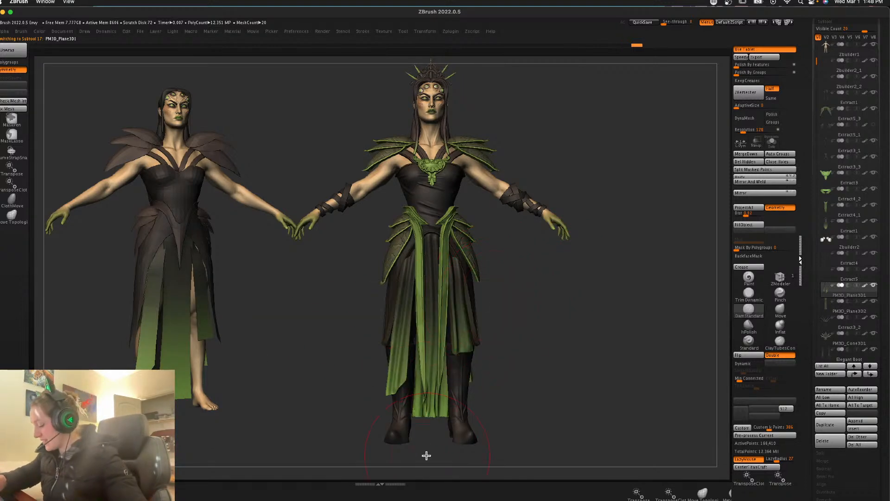
Step: Isolate the skirt panels and carve vertical folds into the fabric with backface masking turned on
{"action": "left_click", "coordinate": [772, 141]}
{"action": "key", "text": "space"}
{"action": "left_click", "coordinate": [749, 256]}
{"action": "mouse_move", "coordinate": [408, 315]}
{"action": "left_mouse_down"}
{"action": "mouse_move", "coordinate": [404, 397]}
{"action": "mouse_move", "coordinate": [413, 375]}
{"action": "left_mouse_up"}
{"action": "left_click_drag", "start_coordinate": [403, 298], "coordinate": [396, 371]}
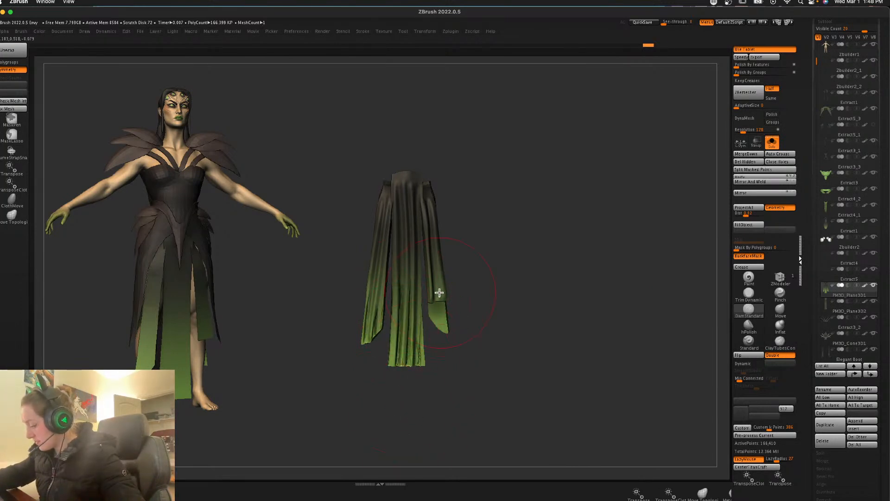
{"action": "left_click_drag", "start_coordinate": [540, 268], "coordinate": [580, 282]}
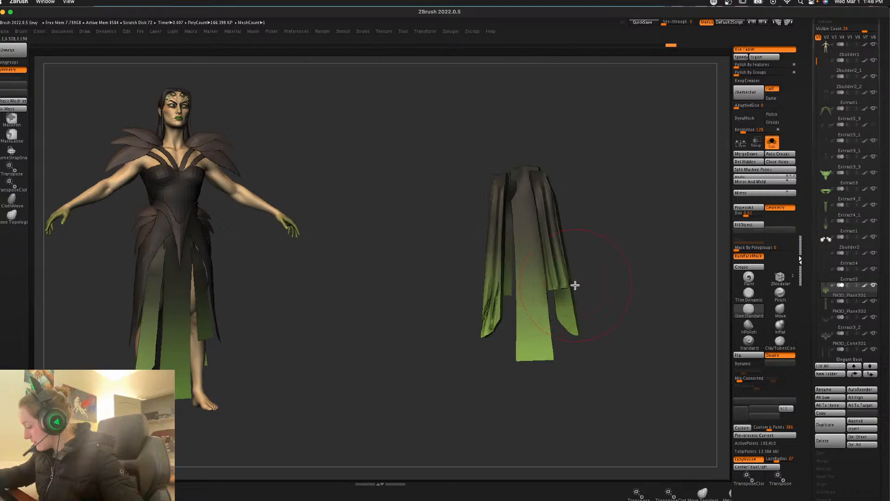
{"action": "left_click_drag", "start_coordinate": [585, 326], "coordinate": [569, 250]}
Step: Switch to the SnakeHook brush for reshaping the skirt hems
{"action": "key", "text": "b"}
{"action": "key", "text": "s"}
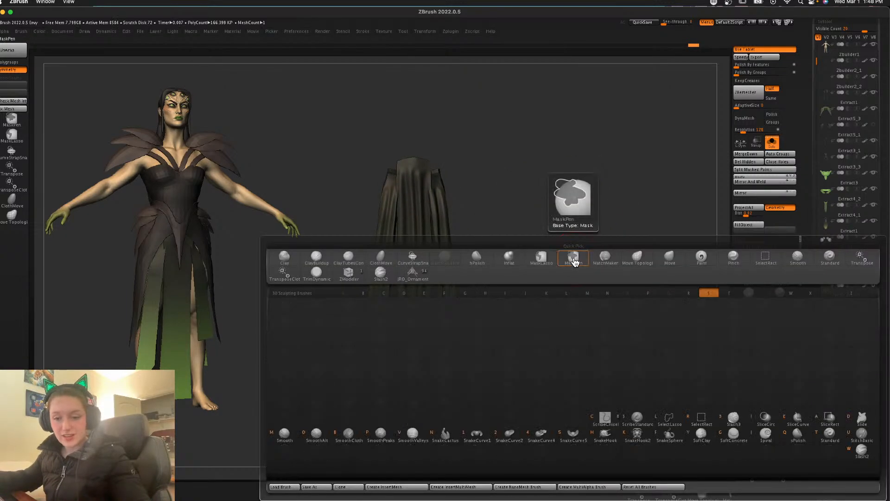
{"action": "key", "text": "t"}
{"action": "key", "text": "s"}
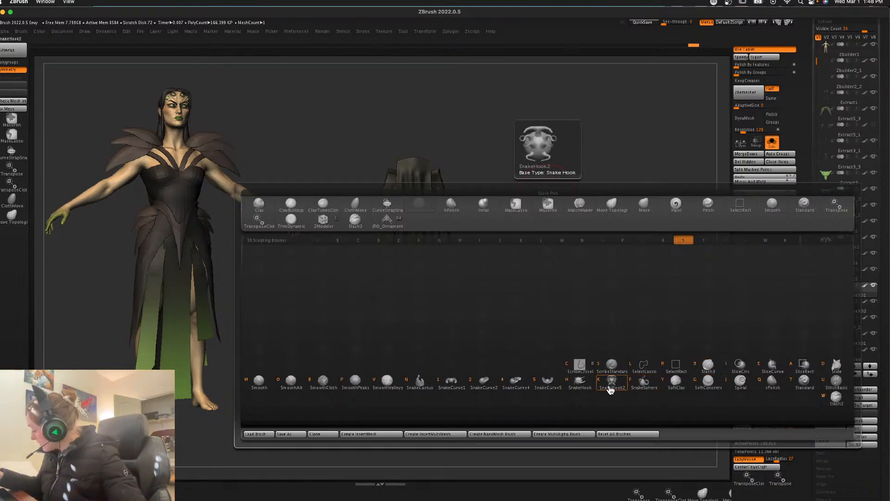
{"action": "left_click", "coordinate": [580, 382]}
{"action": "left_click", "coordinate": [613, 403]}
Step: Turn on backface masking and pull the lower edge of the long centre front panel downward
{"action": "mouse_move", "coordinate": [560, 266]}
{"action": "left_mouse_down", "text": "alt"}
{"action": "mouse_move", "coordinate": [572, 287]}
{"action": "mouse_move", "coordinate": [580, 192]}
{"action": "left_mouse_up", "text": "alt"}
{"action": "left_click_drag", "start_coordinate": [439, 328], "coordinate": [437, 348]}
{"action": "key", "text": "space"}
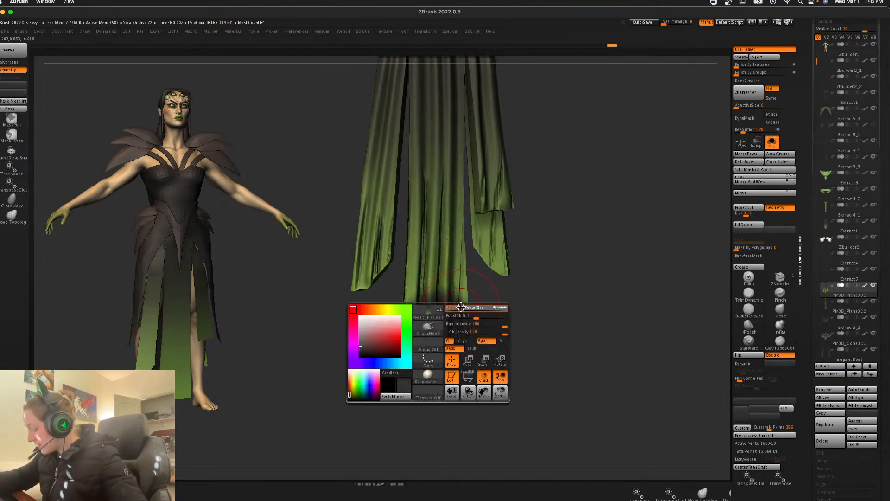
{"action": "key", "text": "super+z"}
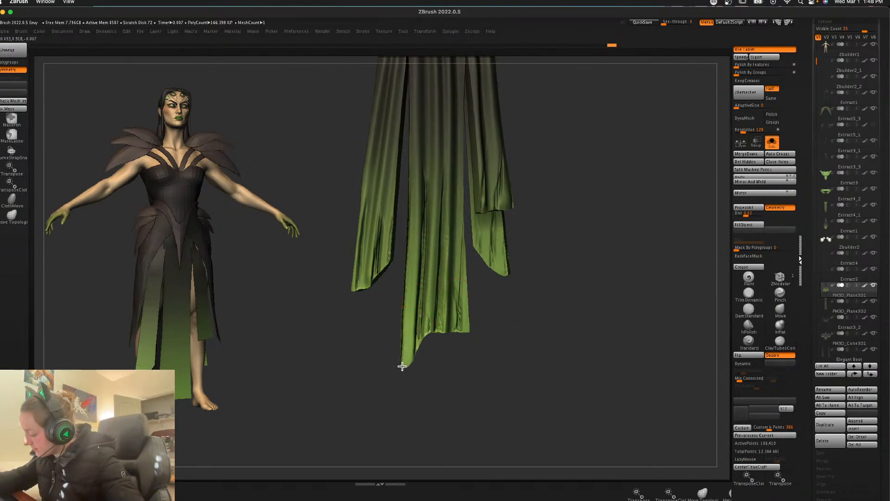
{"action": "left_click", "coordinate": [748, 256]}
{"action": "left_click_drag", "start_coordinate": [415, 341], "coordinate": [419, 339]}
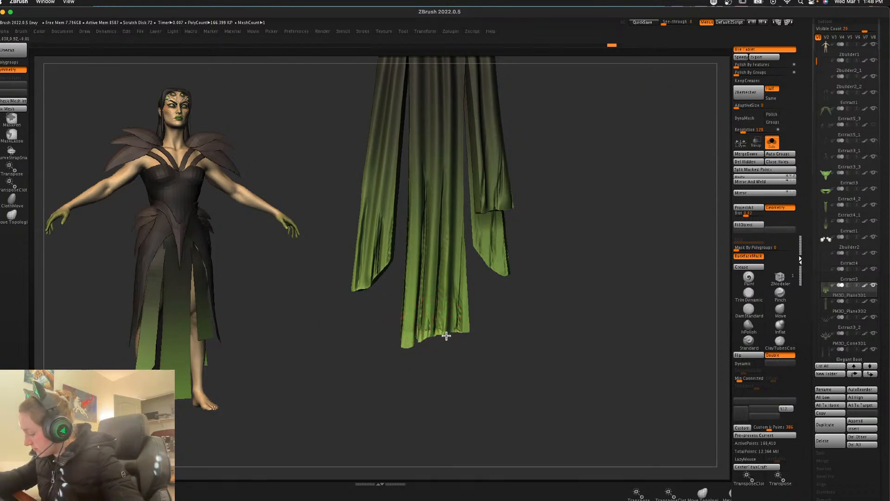
Step: Rework the centre front panel's hem into an uneven, ragged edge with a sharp point at the corner
{"action": "mouse_move", "coordinate": [505, 343]}
{"action": "left_mouse_down"}
{"action": "mouse_move", "coordinate": [504, 321]}
{"action": "mouse_move", "coordinate": [518, 354]}
{"action": "mouse_move", "coordinate": [508, 341]}
{"action": "mouse_move", "coordinate": [556, 331]}
{"action": "left_mouse_up"}
{"action": "key", "text": "space"}
{"action": "left_click", "coordinate": [23, 32]}
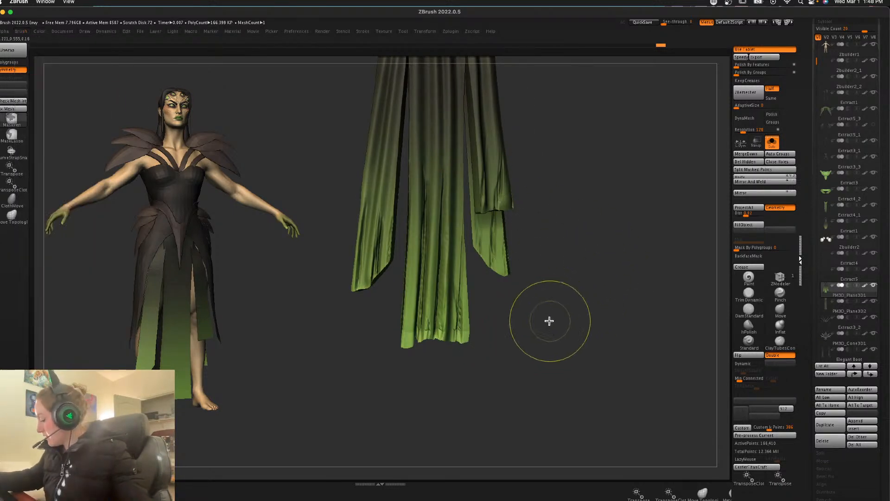
{"action": "key", "text": "ctrl+z"}
{"action": "left_click_drag", "start_coordinate": [408, 327], "coordinate": [407, 358]}
{"action": "key", "text": "ctrl+z"}
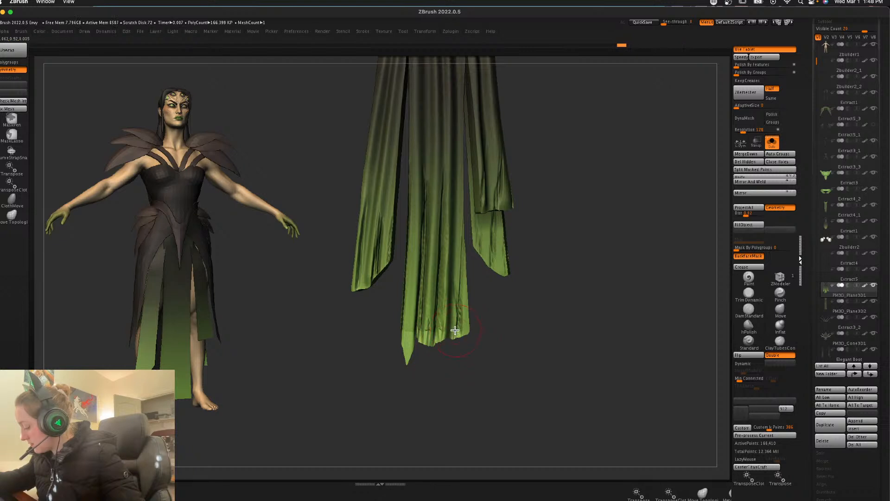
Step: Pull the hems of the neighbouring side panels into ragged points
{"action": "mouse_move", "coordinate": [466, 365]}
{"action": "left_mouse_down"}
{"action": "mouse_move", "coordinate": [582, 327]}
{"action": "mouse_move", "coordinate": [570, 330]}
{"action": "left_mouse_up"}
{"action": "left_click_drag", "start_coordinate": [488, 333], "coordinate": [507, 326]}
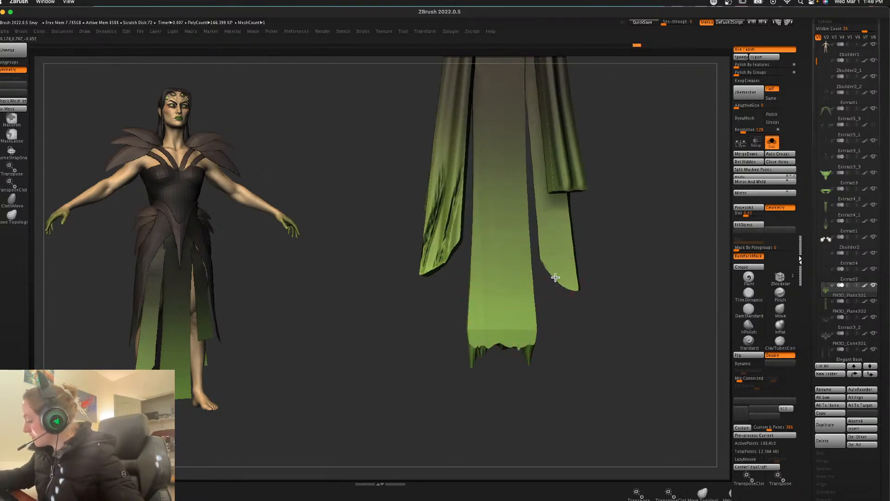
{"action": "mouse_move", "coordinate": [637, 204]}
{"action": "left_mouse_down"}
{"action": "mouse_move", "coordinate": [646, 215]}
{"action": "mouse_move", "coordinate": [556, 356]}
{"action": "mouse_move", "coordinate": [437, 453]}
{"action": "left_mouse_up"}
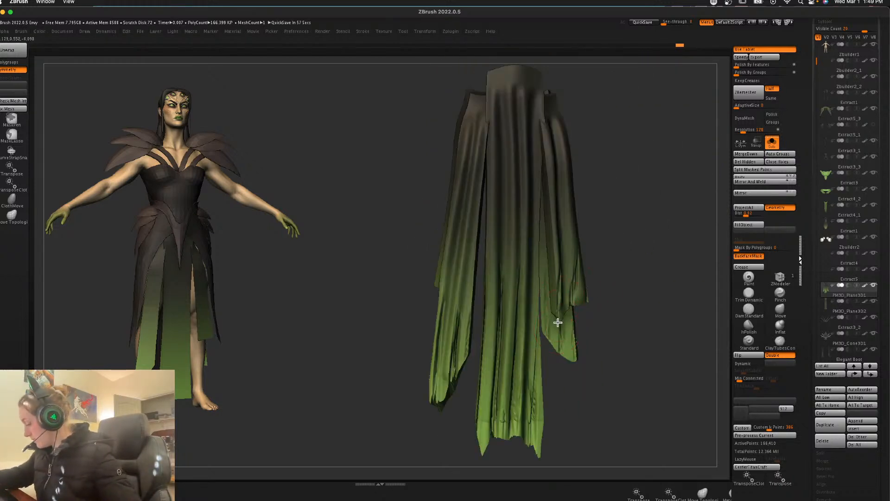
{"action": "left_click_drag", "start_coordinate": [640, 278], "coordinate": [562, 302]}
{"action": "mouse_move", "coordinate": [674, 257]}
{"action": "left_mouse_down"}
{"action": "mouse_move", "coordinate": [654, 259]}
{"action": "mouse_move", "coordinate": [577, 310]}
{"action": "left_mouse_up"}
{"action": "left_click_drag", "start_coordinate": [551, 367], "coordinate": [598, 314]}
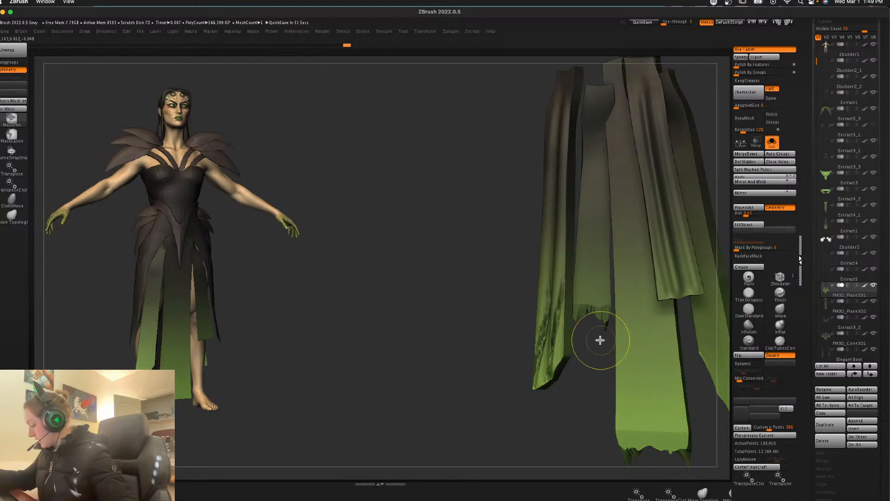
Step: With backface masking on, stretch the lower tips of the outer skirt panels into tattered points
{"action": "left_click", "coordinate": [748, 256]}
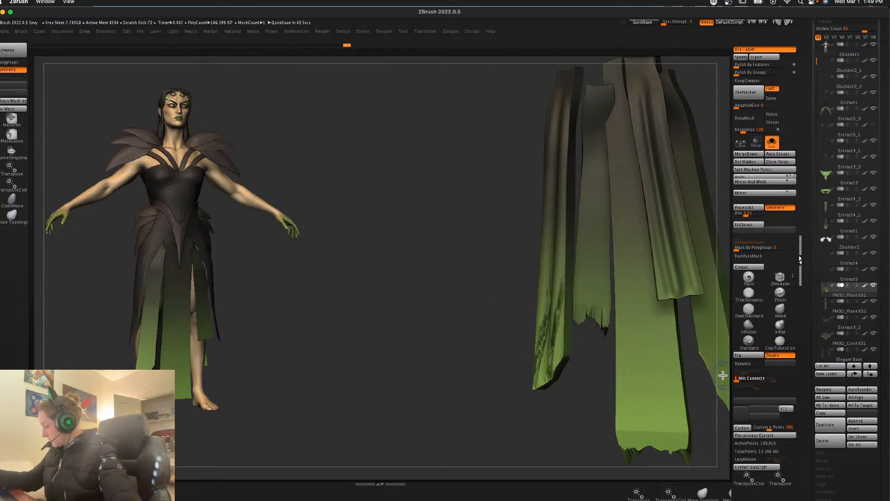
{"action": "left_click_drag", "start_coordinate": [565, 394], "coordinate": [603, 377]}
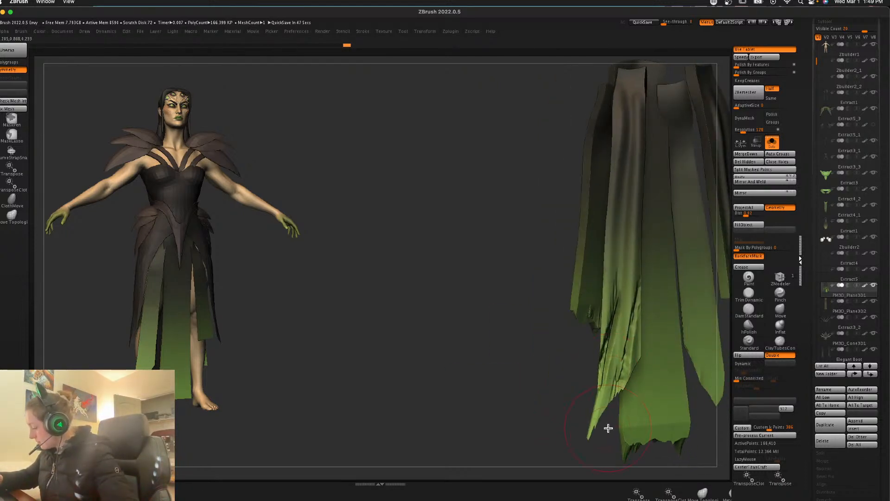
{"action": "mouse_move", "coordinate": [598, 439]}
{"action": "left_mouse_down"}
{"action": "mouse_move", "coordinate": [588, 437]}
{"action": "mouse_move", "coordinate": [593, 420]}
{"action": "mouse_move", "coordinate": [562, 436]}
{"action": "left_mouse_up"}
{"action": "left_click_drag", "start_coordinate": [609, 409], "coordinate": [649, 419]}
{"action": "key", "text": "f"}
{"action": "left_click_drag", "start_coordinate": [588, 351], "coordinate": [524, 326]}
{"action": "key", "text": "shift+f"}
{"action": "key", "text": "shift+f"}
Step: Carve creases into the short rear skirt panel with Dam Standard and pull its hem into ragged strips with SnakeHook
{"action": "left_click", "coordinate": [750, 307]}
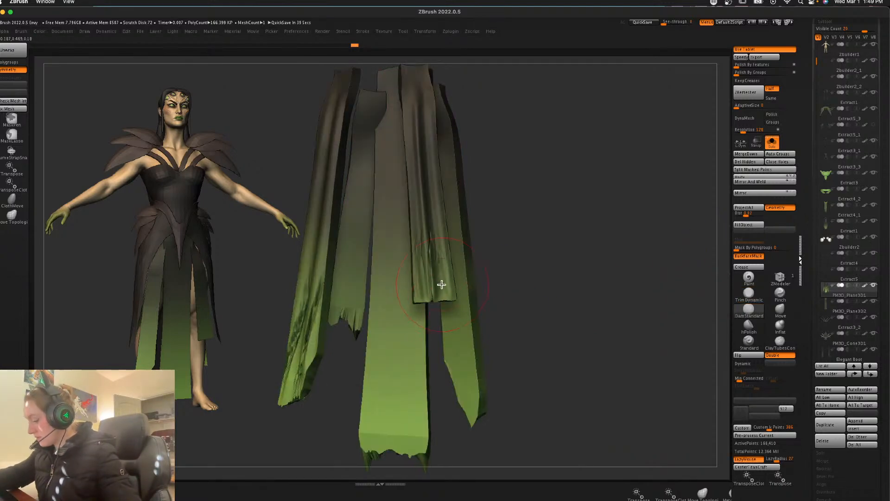
{"action": "left_click_drag", "start_coordinate": [431, 260], "coordinate": [435, 370]}
{"action": "key", "text": "b"}
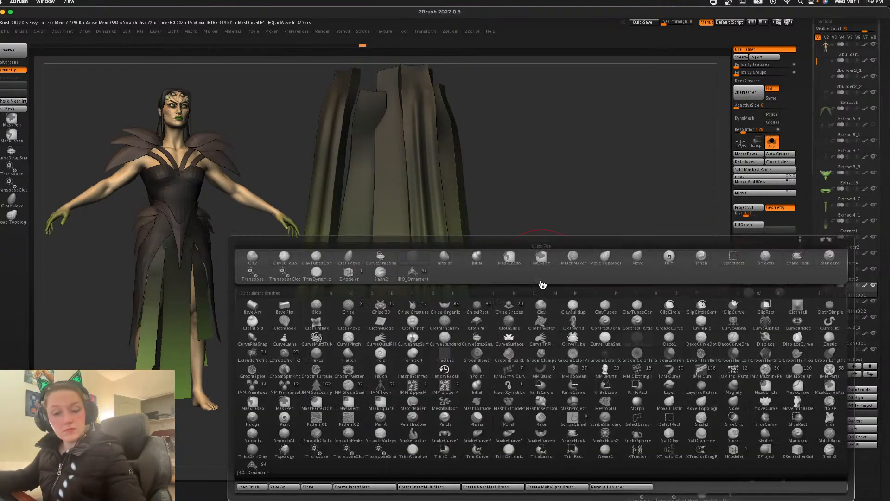
{"action": "key", "text": "s"}
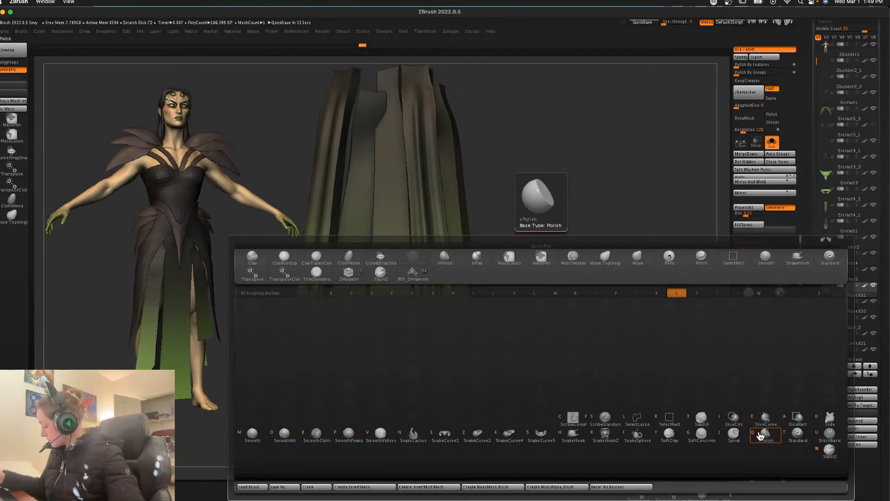
{"action": "left_click", "coordinate": [574, 437]}
{"action": "right_click", "coordinate": [465, 284]}
{"action": "left_click_drag", "start_coordinate": [443, 298], "coordinate": [446, 317]}
{"action": "left_click_drag", "start_coordinate": [421, 298], "coordinate": [425, 340]}
{"action": "left_click_drag", "start_coordinate": [560, 258], "coordinate": [598, 259]}
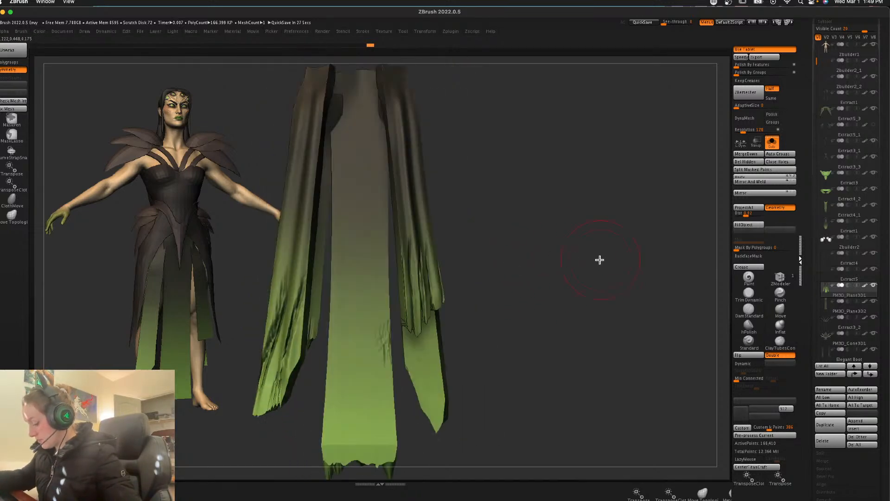
Step: Isolate the brown back panel of the skirt and deepen its lower folds with the Dam Standard brush
{"action": "key", "text": "f"}
{"action": "left_click", "coordinate": [771, 147]}
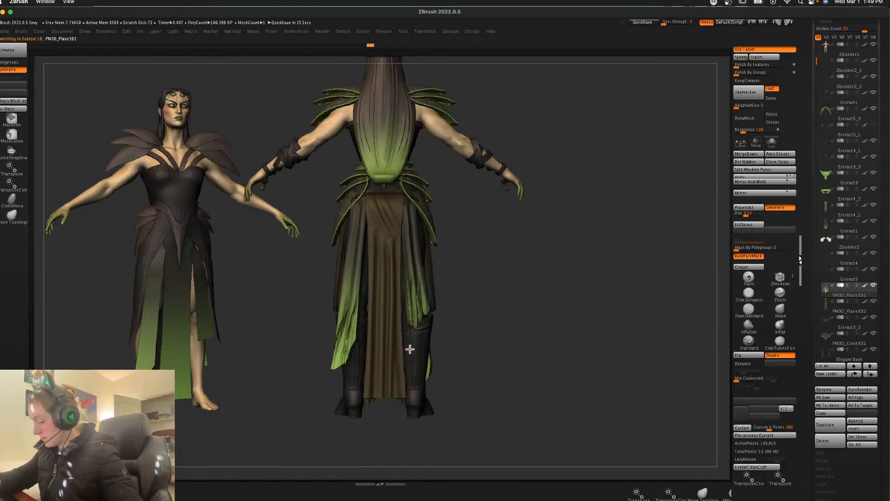
{"action": "left_click", "coordinate": [395, 360], "text": "alt"}
{"action": "left_click", "coordinate": [771, 145]}
{"action": "left_click", "coordinate": [749, 310]}
{"action": "key", "text": "space"}
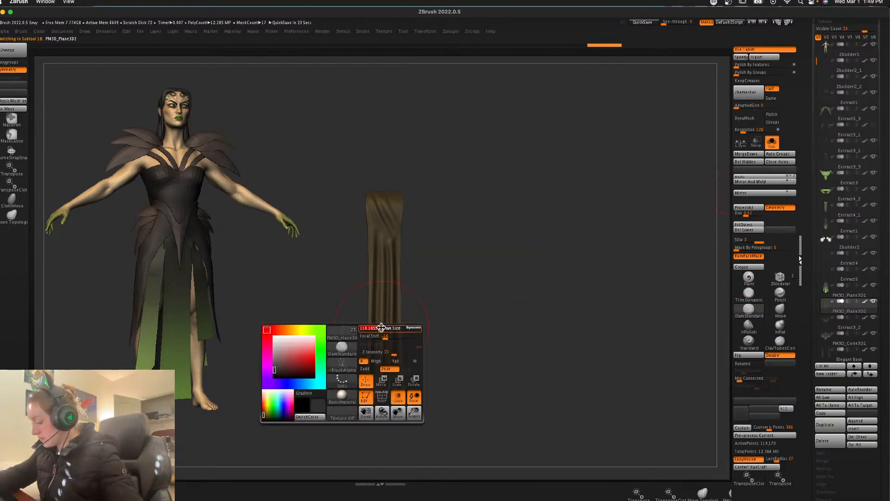
Step: Pull the brown back panel's hem into uneven points with the SnakeHook brush
{"action": "key", "text": "b"}
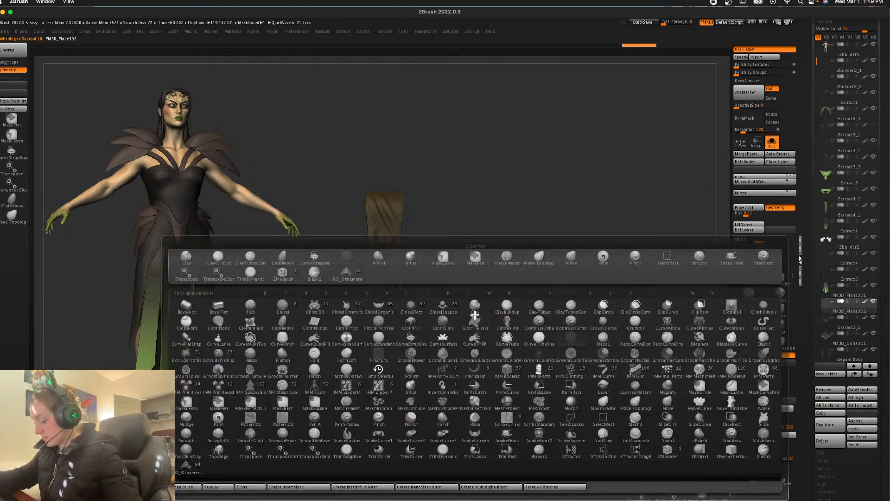
{"action": "key", "text": "s"}
{"action": "left_click", "coordinate": [508, 436]}
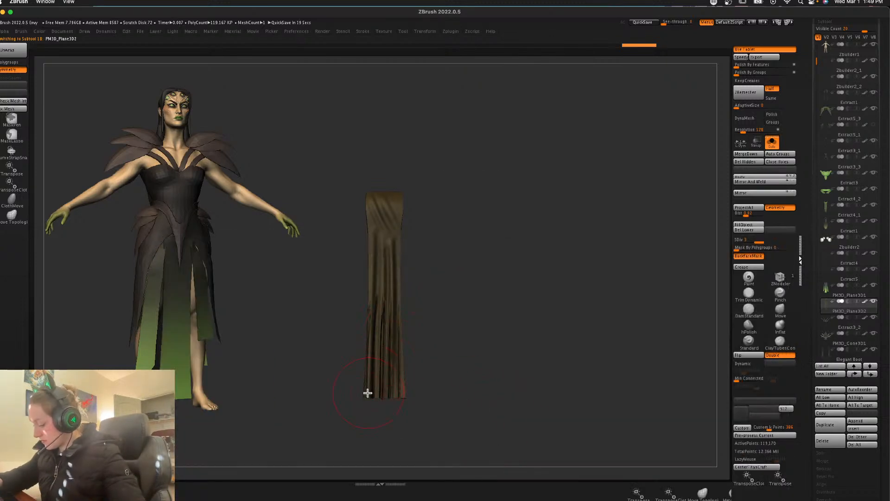
{"action": "left_click_drag", "start_coordinate": [453, 362], "coordinate": [483, 361]}
{"action": "mouse_move", "coordinate": [388, 377]}
{"action": "left_mouse_down"}
{"action": "mouse_move", "coordinate": [425, 354]}
{"action": "mouse_move", "coordinate": [390, 391]}
{"action": "left_mouse_up"}
{"action": "key", "text": "ctrl+z"}
{"action": "left_click_drag", "start_coordinate": [499, 316], "coordinate": [555, 287], "text": "alt"}
{"action": "key", "text": "space"}
{"action": "left_click_drag", "start_coordinate": [407, 351], "coordinate": [399, 379]}
{"action": "mouse_move", "coordinate": [457, 339]}
{"action": "left_mouse_down", "text": "shift"}
{"action": "mouse_move", "coordinate": [450, 372]}
{"action": "mouse_move", "coordinate": [512, 332]}
{"action": "mouse_move", "coordinate": [574, 319]}
{"action": "left_mouse_up", "text": "shift"}
{"action": "key", "text": "space"}
{"action": "key", "text": "ctrl+z"}
Step: Carve vertical creases into the inner face of the brown back panel near its hem with Dam Standard
{"action": "left_click", "coordinate": [749, 308]}
{"action": "left_click_drag", "start_coordinate": [465, 302], "coordinate": [467, 441]}
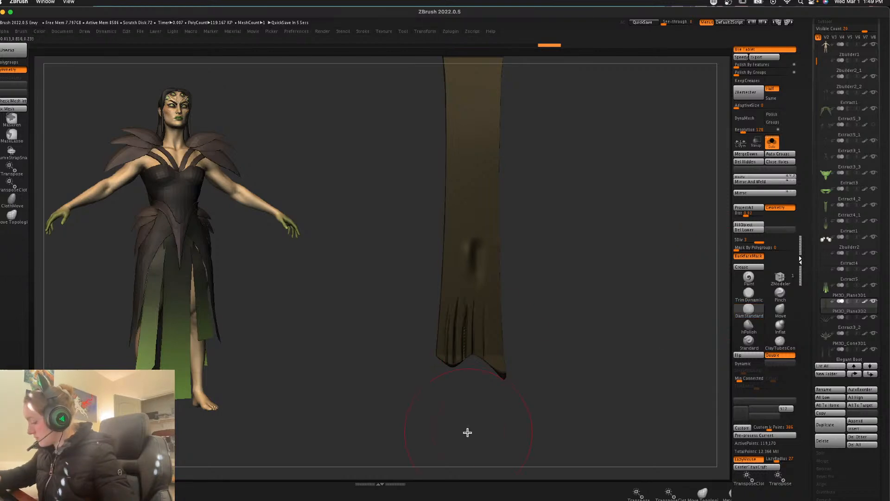
{"action": "left_click_drag", "start_coordinate": [455, 260], "coordinate": [450, 417]}
{"action": "left_click_drag", "start_coordinate": [492, 256], "coordinate": [497, 426]}
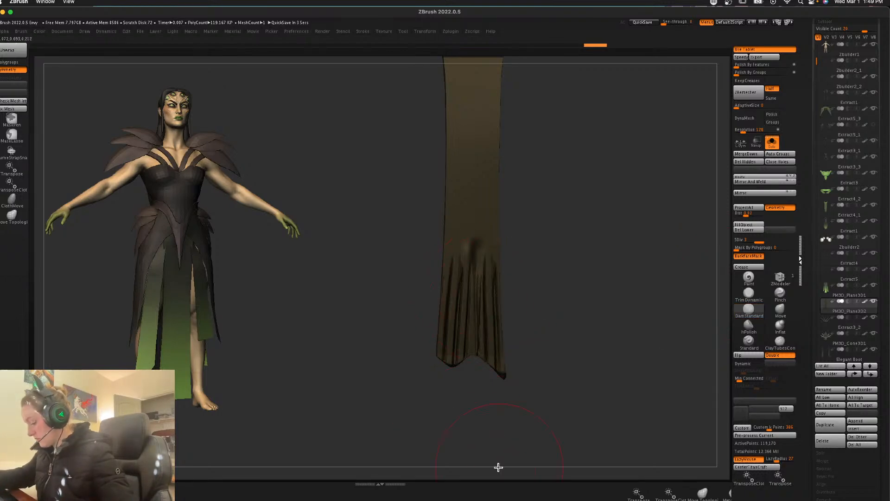
Step: Pull further ragged points along the brown back panel's hem with SnakeHook and show the whole character again
{"action": "key", "text": "b"}
{"action": "key", "text": "s"}
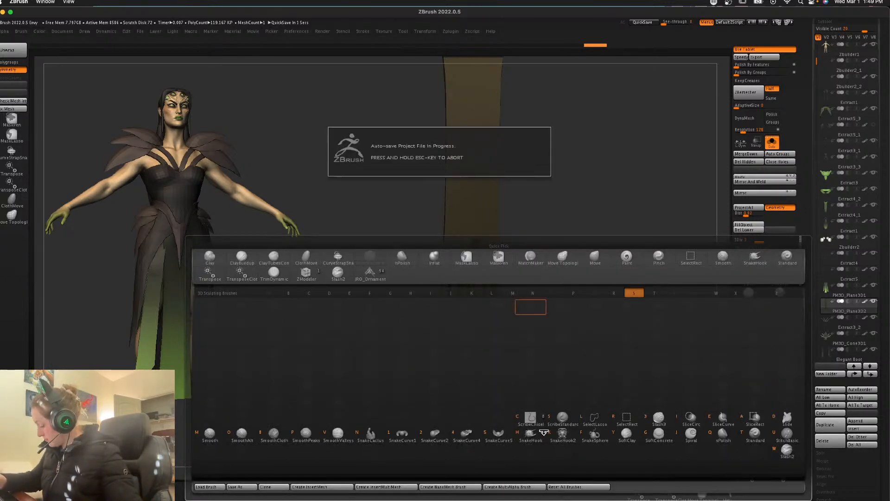
{"action": "left_click", "coordinate": [531, 435]}
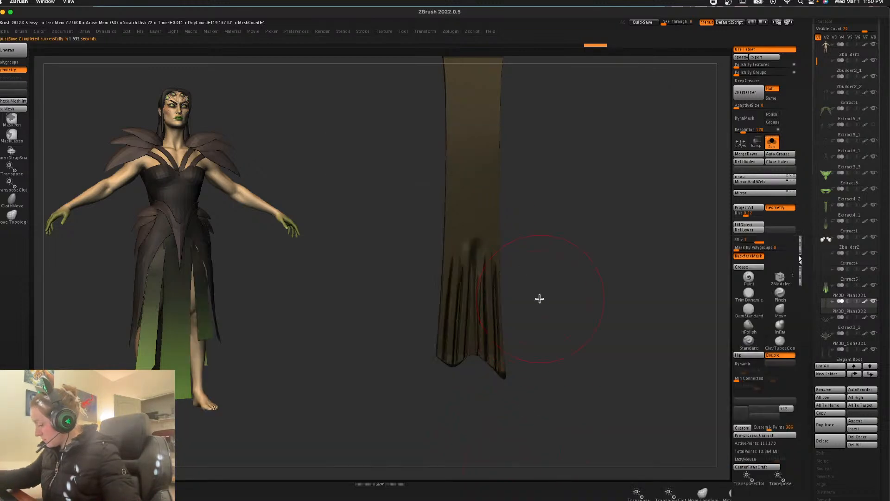
{"action": "left_click_drag", "start_coordinate": [448, 379], "coordinate": [495, 386]}
{"action": "left_click_drag", "start_coordinate": [483, 371], "coordinate": [485, 383]}
{"action": "left_click", "coordinate": [772, 142]}
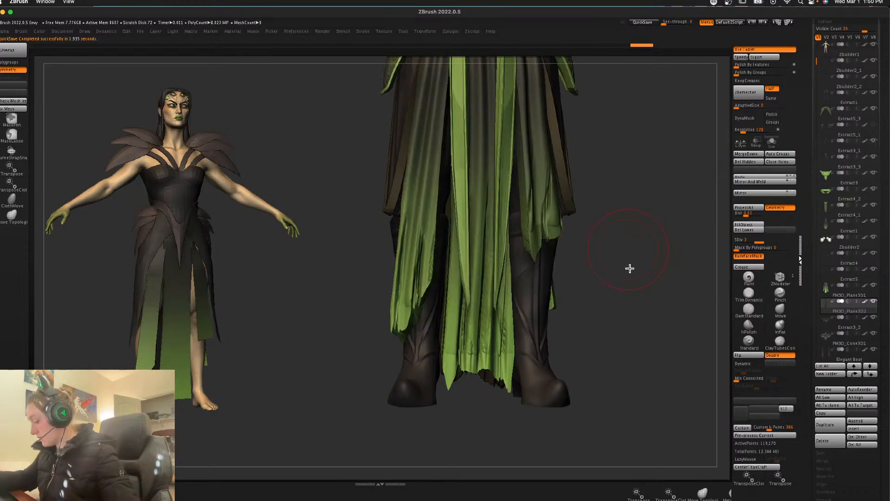
{"action": "key", "text": "f"}
{"action": "key", "text": "shift"}
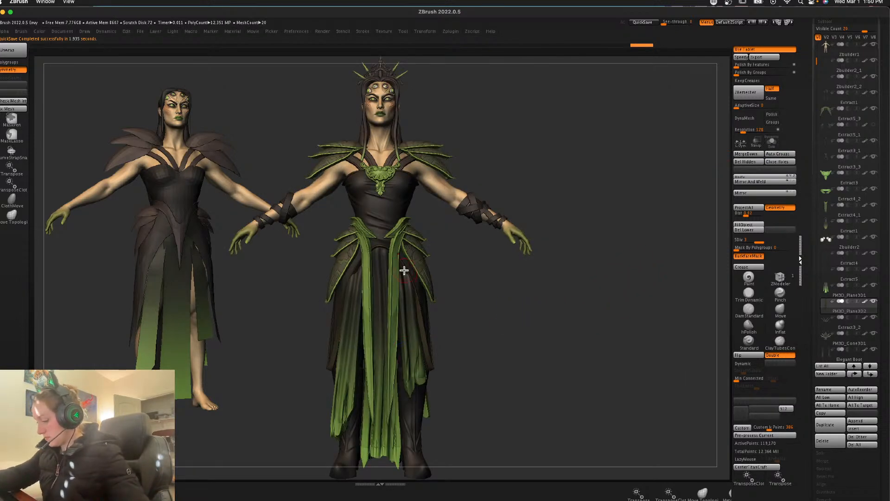
Step: Duplicate the green waist trim and move the copy up onto the bodice
{"action": "left_click", "coordinate": [391, 236], "text": "alt"}
{"action": "left_click_drag", "start_coordinate": [589, 254], "coordinate": [584, 313], "text": "ctrl"}
{"action": "key", "text": "ctrl+shift+d"}
{"action": "key", "text": "w"}
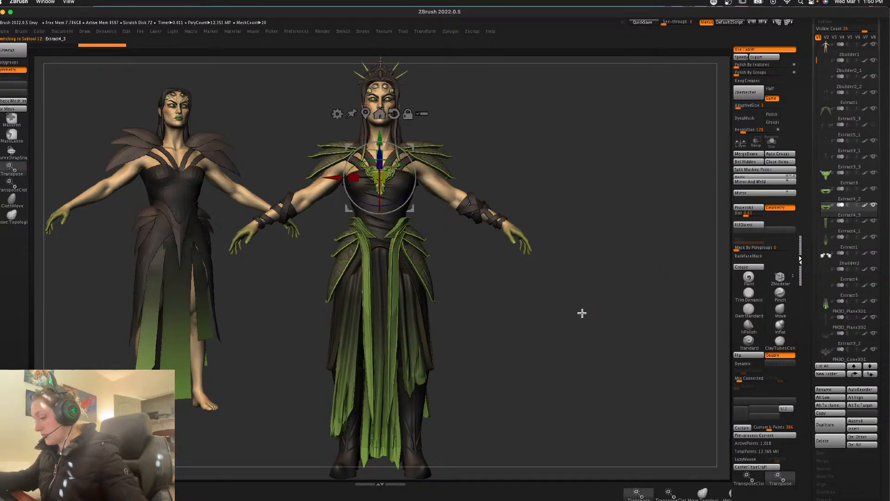
{"action": "left_click_drag", "start_coordinate": [574, 353], "coordinate": [578, 399], "text": "alt"}
{"action": "left_click_drag", "start_coordinate": [383, 182], "coordinate": [381, 126]}
{"action": "left_click_drag", "start_coordinate": [593, 186], "coordinate": [587, 212], "text": "alt"}
{"action": "left_click_drag", "start_coordinate": [384, 121], "coordinate": [384, 167]}
{"action": "key", "text": "q"}
{"action": "left_click", "coordinate": [780, 309]}
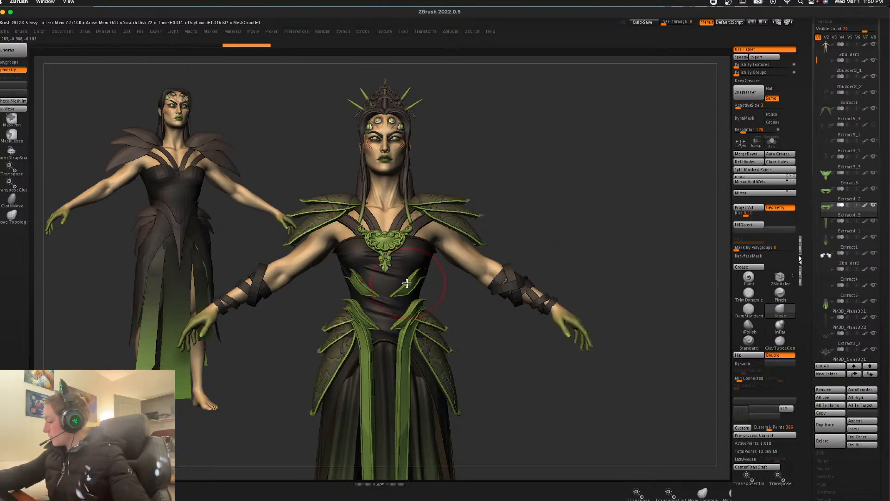
Step: Raise the trim copy until it sits beneath the chest ornament
{"action": "key", "text": "w"}
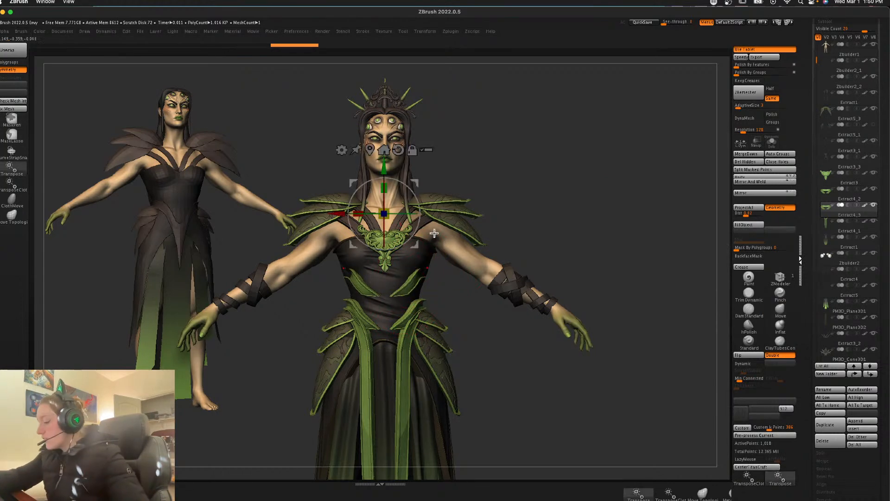
{"action": "left_click", "coordinate": [348, 217]}
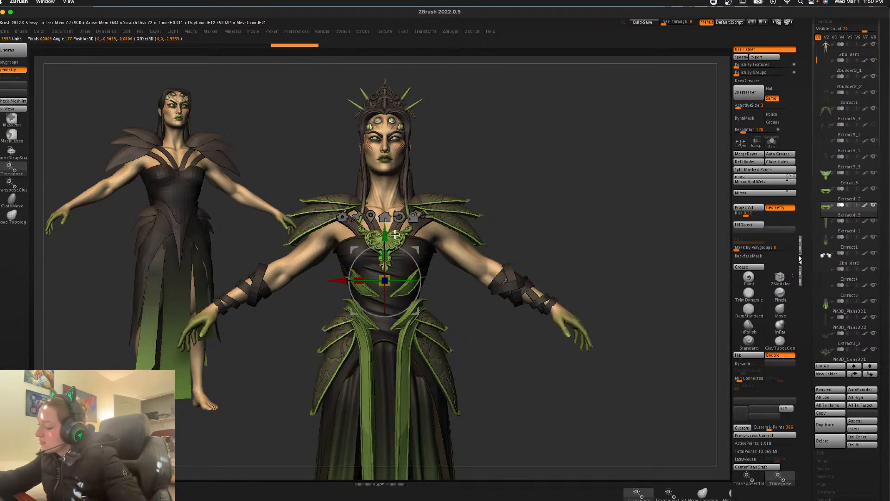
{"action": "key", "text": "super+z"}
{"action": "mouse_move", "coordinate": [383, 325]}
{"action": "left_mouse_down"}
{"action": "mouse_move", "coordinate": [383, 310]}
{"action": "mouse_move", "coordinate": [383, 318]}
{"action": "left_mouse_up"}
{"action": "key", "text": "q"}
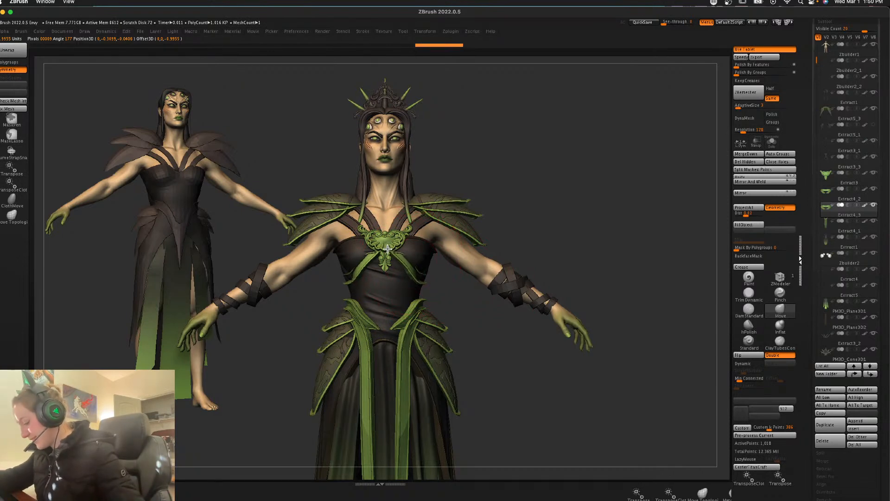
Step: Undo and redo the trim copy's recent placements to compare them
{"action": "key", "text": "super+z"}
{"action": "key", "text": "super+z"}
{"action": "key", "text": "super+shift+z"}
{"action": "key", "text": "super+shift+z"}
{"action": "key", "text": "super+shift+z"}
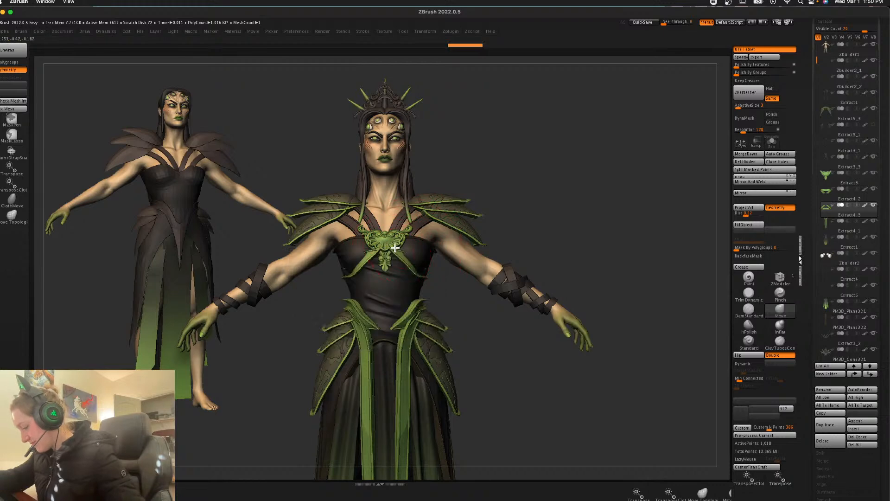
{"action": "key", "text": "super+shift+z"}
{"action": "key", "text": "super+z"}
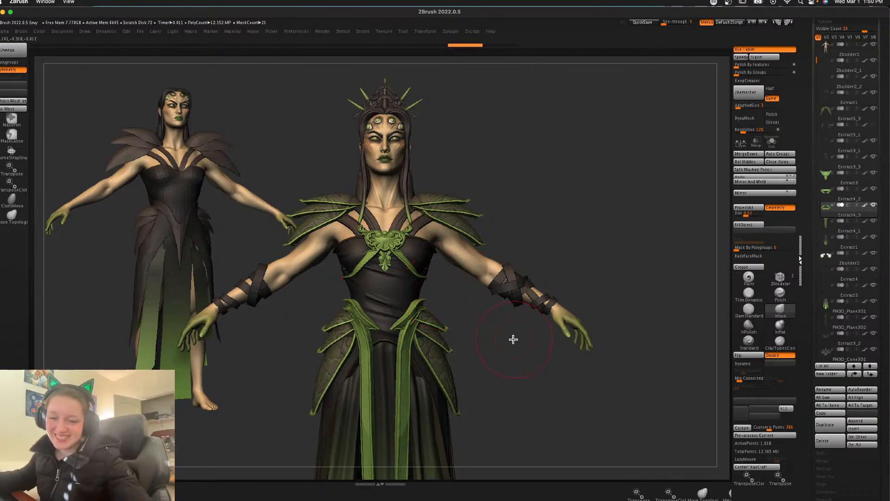
Step: Try reshaping the trim copy under the bust with the Move brush at an adjusted draw size
{"action": "key", "text": "space"}
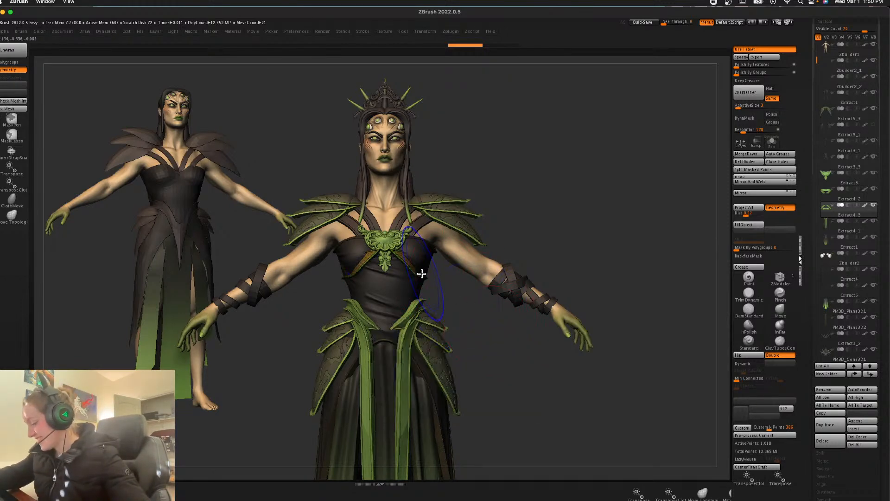
{"action": "left_click_drag", "start_coordinate": [418, 267], "coordinate": [416, 269]}
{"action": "left_click_drag", "start_coordinate": [590, 216], "coordinate": [582, 215]}
{"action": "key", "text": "space"}
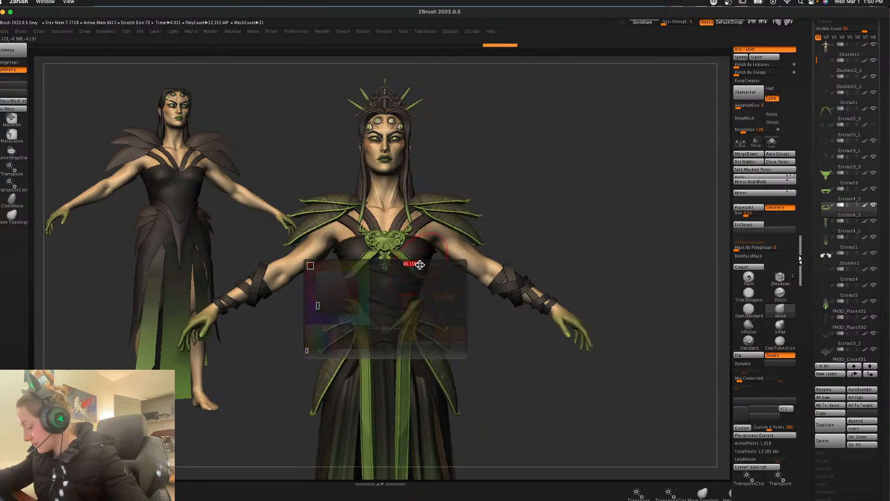
{"action": "mouse_move", "coordinate": [386, 242]}
{"action": "left_mouse_down"}
{"action": "mouse_move", "coordinate": [402, 270]}
{"action": "mouse_move", "coordinate": [387, 250]}
{"action": "left_mouse_up"}
{"action": "key", "text": "space"}
{"action": "left_click_drag", "start_coordinate": [564, 211], "coordinate": [566, 219], "text": "alt"}
{"action": "left_click_drag", "start_coordinate": [563, 256], "coordinate": [578, 233], "text": "alt"}
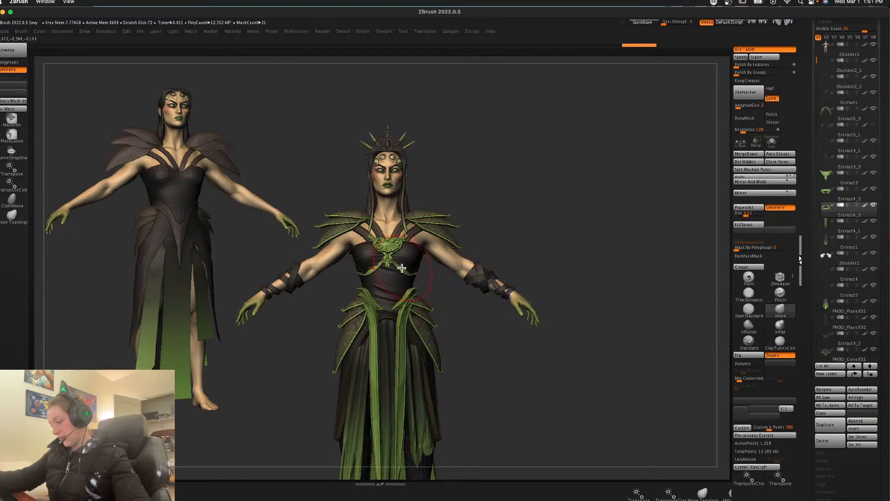
Step: Undo the Move brush reshaping of the trim copy
{"action": "key", "text": "ctrl+z"}
{"action": "key", "text": "ctrl+z"}
{"action": "key", "text": "ctrl+z"}
{"action": "key", "text": "ctrl+z"}
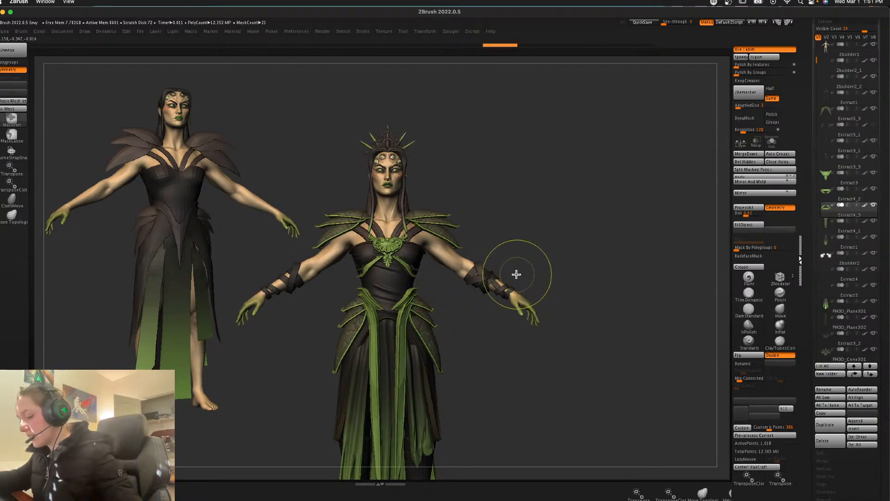
{"action": "key", "text": "ctrl+z"}
Step: Raise the trim copy to the bodice neckline with the gizmo
{"action": "key", "text": "w"}
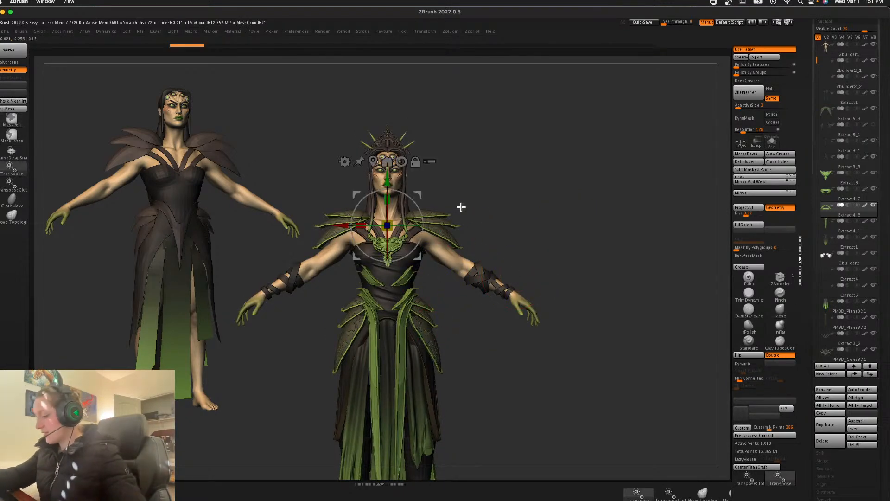
{"action": "mouse_move", "coordinate": [369, 223]}
{"action": "left_mouse_down"}
{"action": "mouse_move", "coordinate": [369, 173]}
{"action": "mouse_move", "coordinate": [370, 196]}
{"action": "left_mouse_up"}
{"action": "key", "text": "q"}
{"action": "key", "text": "w"}
{"action": "key", "text": "q"}
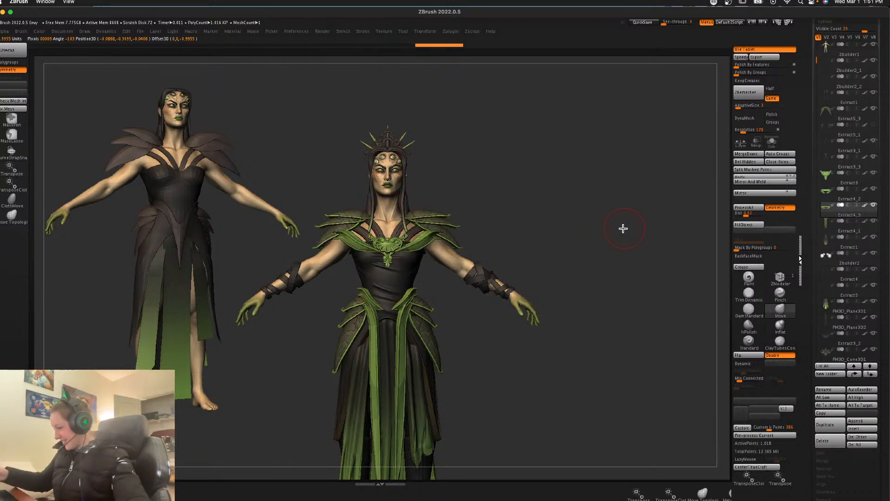
Step: Try fitting the trim copy along the neckline with the Move brush
{"action": "left_click_drag", "start_coordinate": [546, 208], "coordinate": [545, 207]}
{"action": "mouse_move", "coordinate": [489, 214]}
{"action": "left_mouse_down"}
{"action": "mouse_move", "coordinate": [521, 250]}
{"action": "mouse_move", "coordinate": [615, 262]}
{"action": "left_mouse_up"}
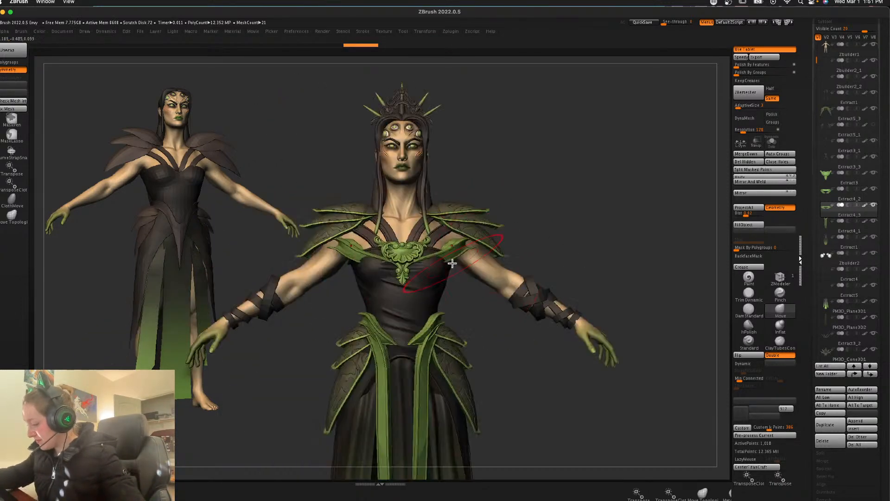
{"action": "key", "text": "space"}
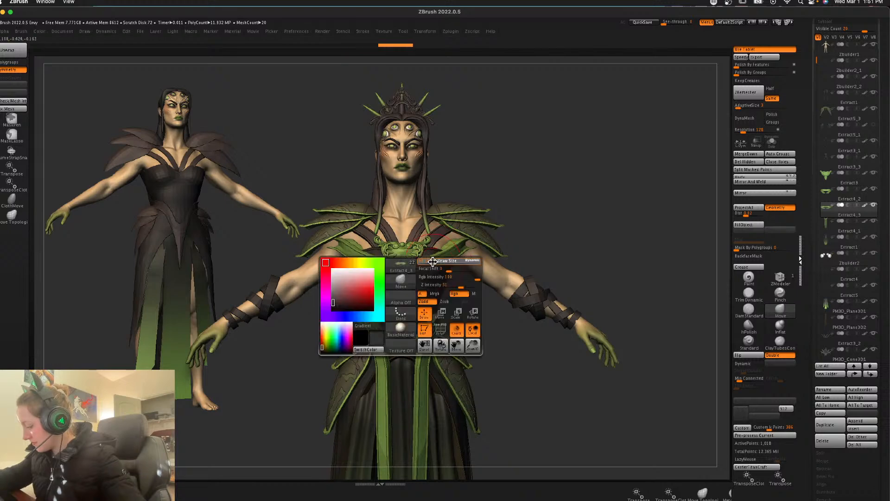
{"action": "mouse_move", "coordinate": [452, 248]}
{"action": "left_mouse_down"}
{"action": "mouse_move", "coordinate": [439, 226]}
{"action": "mouse_move", "coordinate": [454, 244]}
{"action": "mouse_move", "coordinate": [442, 248]}
{"action": "left_mouse_up"}
{"action": "key", "text": "space"}
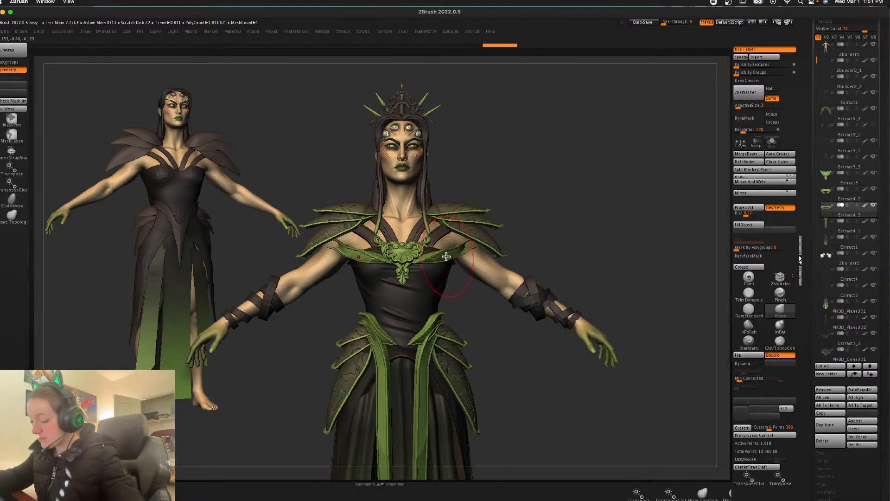
Step: Undo the last neckline reshaping and delete the duplicated trim
{"action": "key", "text": "ctrl+z"}
{"action": "key", "text": "shift+f"}
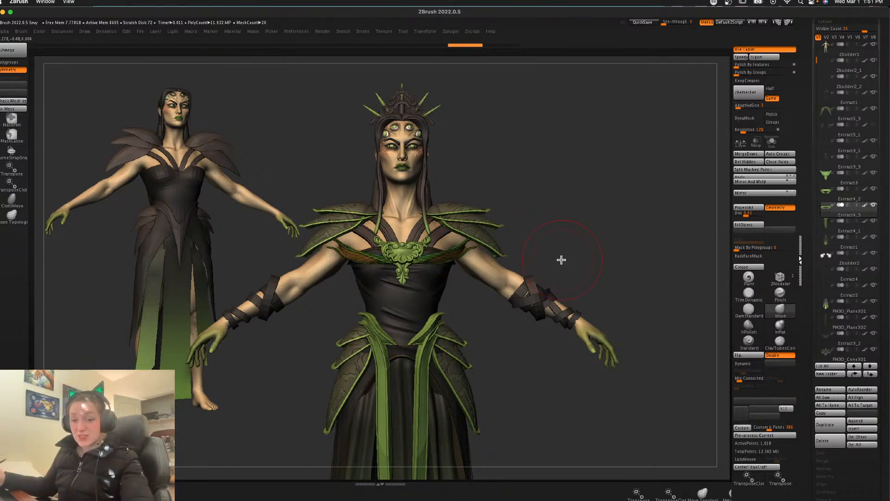
{"action": "left_click", "coordinate": [829, 444]}
{"action": "left_click", "coordinate": [754, 460]}
Step: Fill the crossed chest straps with green and shade them with the Paint brush
{"action": "left_click", "coordinate": [486, 232], "text": "alt"}
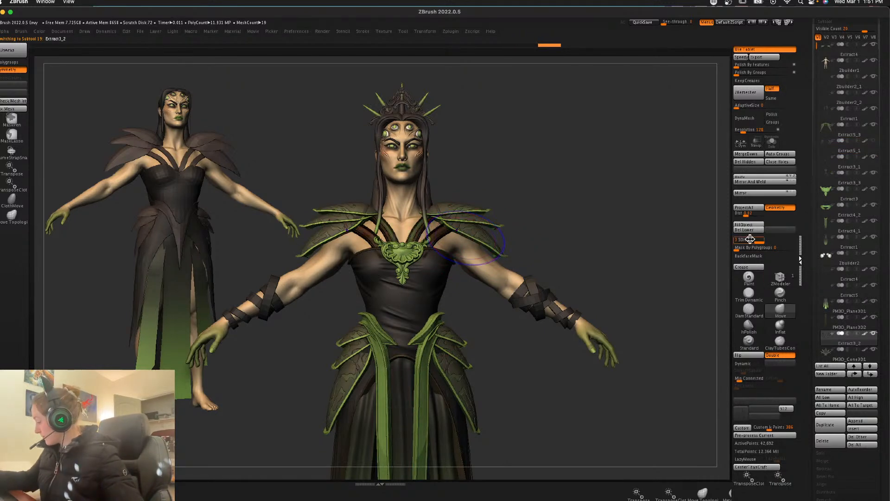
{"action": "left_click", "coordinate": [751, 225]}
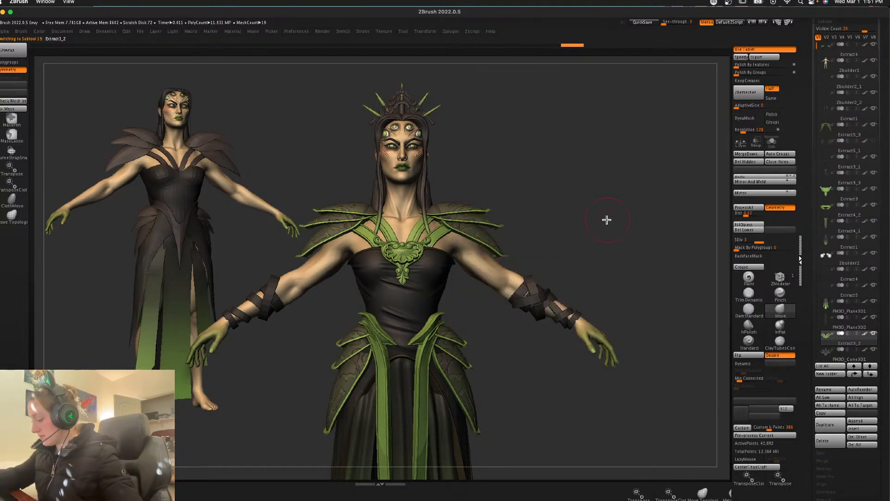
{"action": "left_click", "coordinate": [750, 285]}
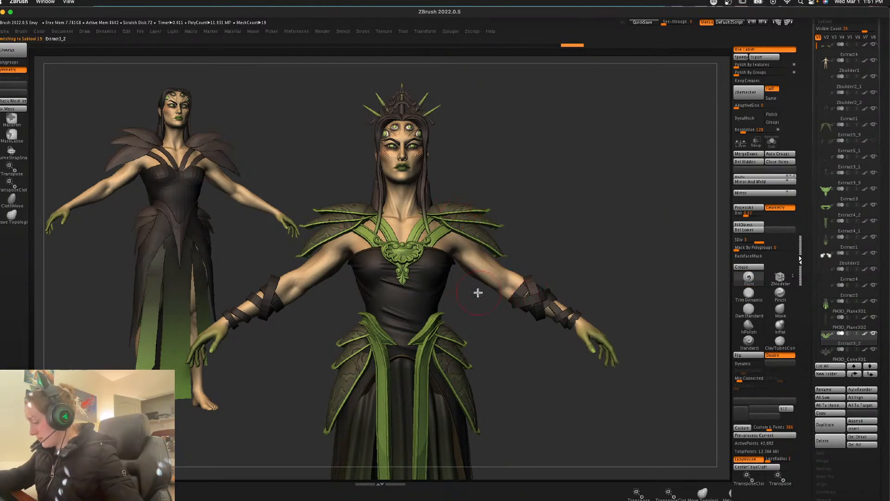
{"action": "key", "text": "space"}
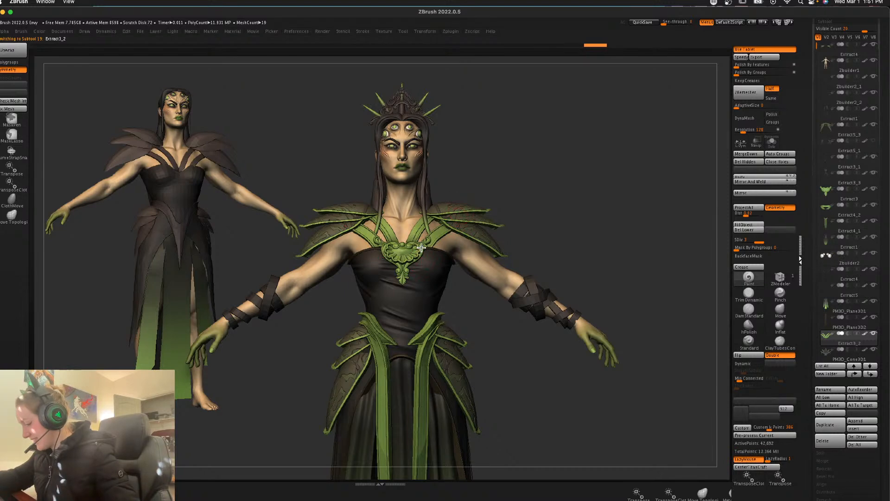
{"action": "left_click_drag", "start_coordinate": [421, 221], "coordinate": [455, 233]}
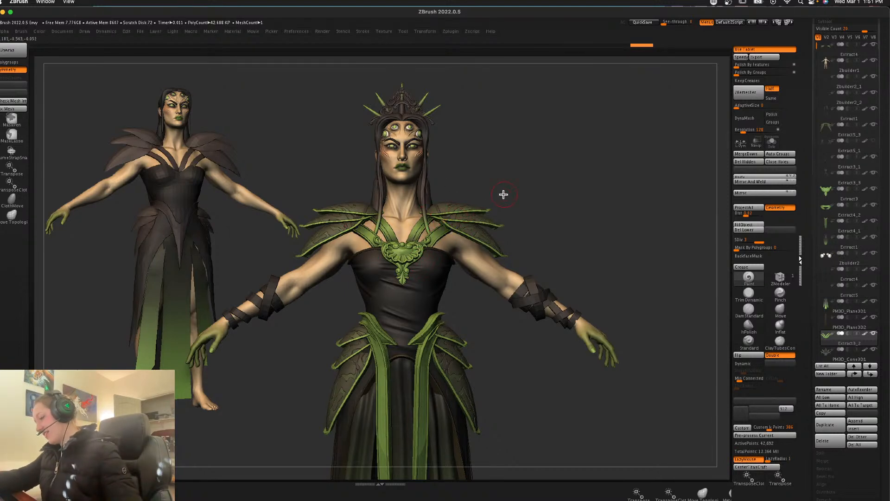
Step: Color the chest ornament with dark scrollwork around a green center
{"action": "left_click", "coordinate": [414, 260], "text": "alt"}
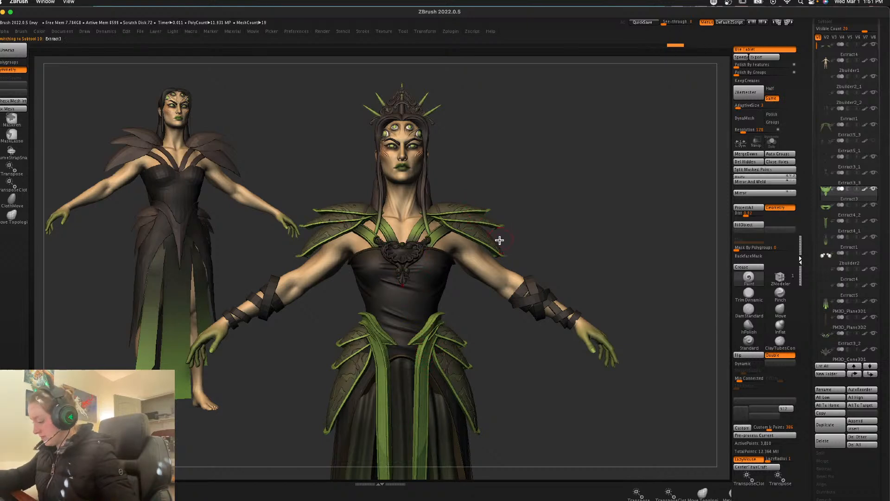
{"action": "key", "text": "ctrl+z"}
{"action": "mouse_move", "coordinate": [407, 270]}
{"action": "left_mouse_down"}
{"action": "mouse_move", "coordinate": [427, 242]}
{"action": "mouse_move", "coordinate": [403, 254]}
{"action": "left_mouse_up"}
{"action": "key", "text": "c"}
{"action": "key", "text": "space"}
{"action": "key", "text": "ctrl+z"}
{"action": "left_click_drag", "start_coordinate": [606, 175], "coordinate": [439, 282], "text": "ctrl"}
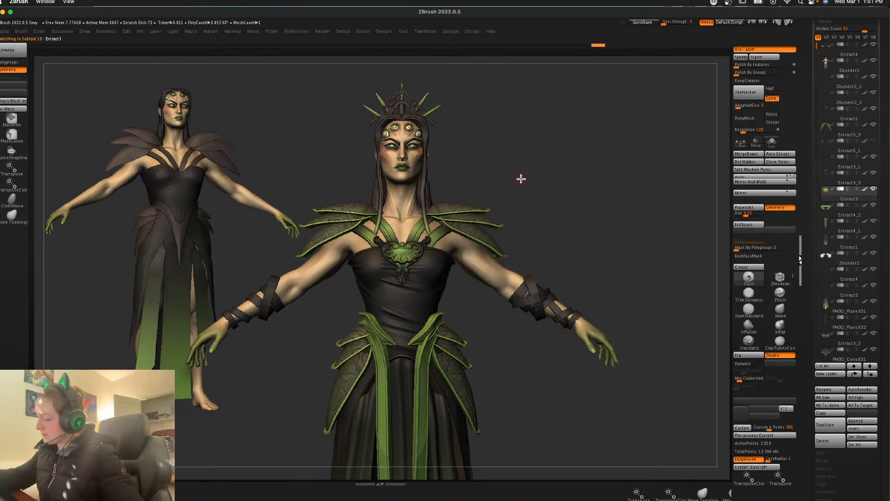
{"action": "key", "text": "shift+f"}
Step: Select the crown's central ornament and recolor it green
{"action": "left_click", "coordinate": [413, 103], "text": "alt"}
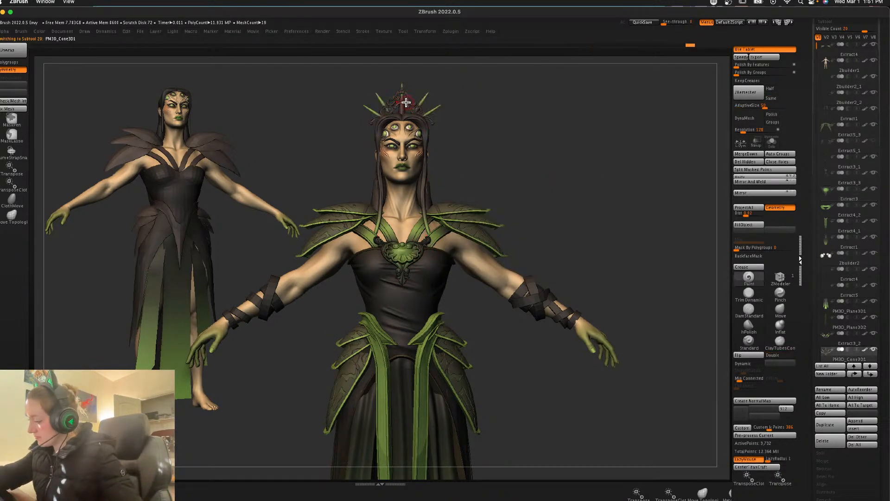
{"action": "left_click_drag", "start_coordinate": [541, 157], "coordinate": [530, 193], "text": "alt"}
{"action": "left_click", "coordinate": [413, 156], "text": "alt"}
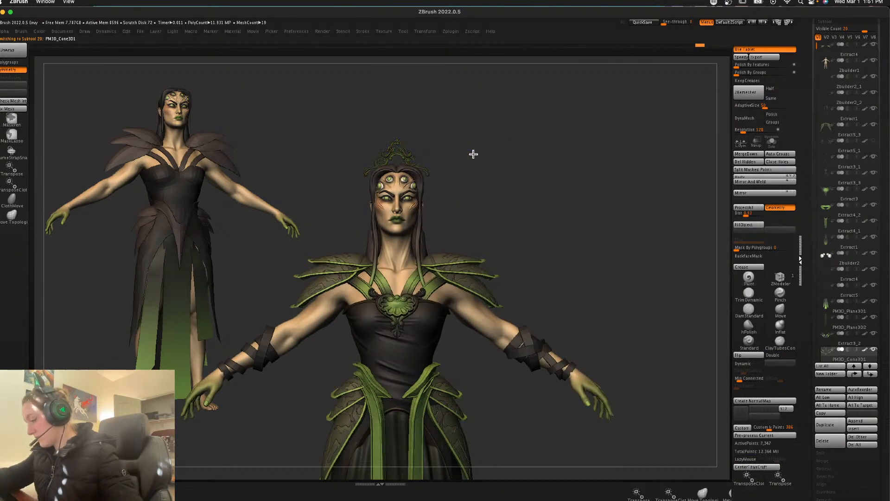
{"action": "left_click_drag", "start_coordinate": [514, 159], "coordinate": [519, 165], "text": "shift"}
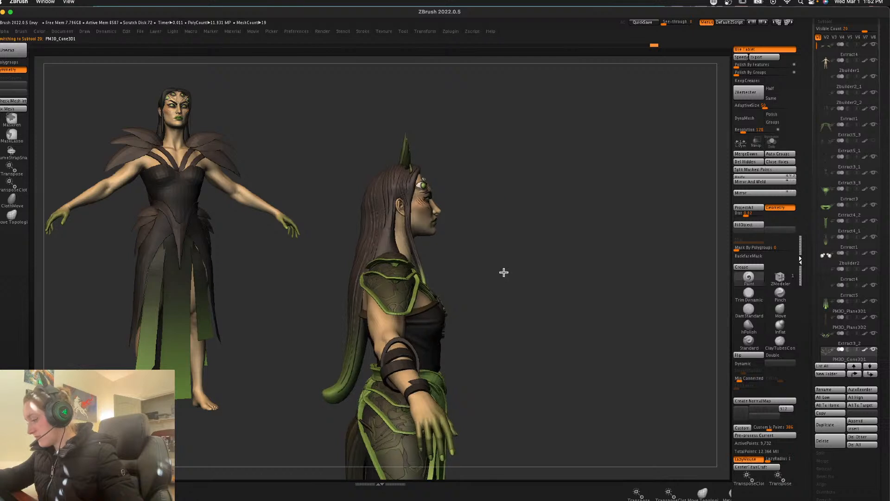
Step: Duplicate the crown geometry with the gizmo and position the copy from the side view
{"action": "left_click_drag", "start_coordinate": [504, 272], "coordinate": [477, 193], "text": "alt"}
{"action": "key", "text": "w"}
{"action": "left_click", "coordinate": [391, 84]}
{"action": "mouse_move", "coordinate": [457, 148]}
{"action": "left_mouse_down", "text": "ctrl"}
{"action": "mouse_move", "coordinate": [474, 148]}
{"action": "mouse_move", "coordinate": [428, 150]}
{"action": "left_mouse_up", "text": "ctrl"}
{"action": "left_click_drag", "start_coordinate": [458, 180], "coordinate": [450, 191]}
{"action": "key", "text": "q"}
Step: Review the crown and the whole costume on the full figure from the front
{"action": "left_click_drag", "start_coordinate": [552, 134], "coordinate": [466, 144]}
{"action": "left_click_drag", "start_coordinate": [615, 182], "coordinate": [619, 210], "text": "shift"}
{"action": "left_click_drag", "start_coordinate": [581, 117], "coordinate": [611, 198], "text": "alt"}
{"action": "left_click", "coordinate": [583, 136], "text": "ctrl"}
{"action": "left_click", "coordinate": [574, 174], "text": "ctrl"}
{"action": "key", "text": "space"}
{"action": "left_click", "coordinate": [578, 264], "text": "ctrl"}
{"action": "left_click_drag", "start_coordinate": [577, 264], "coordinate": [578, 290], "text": "ctrl"}
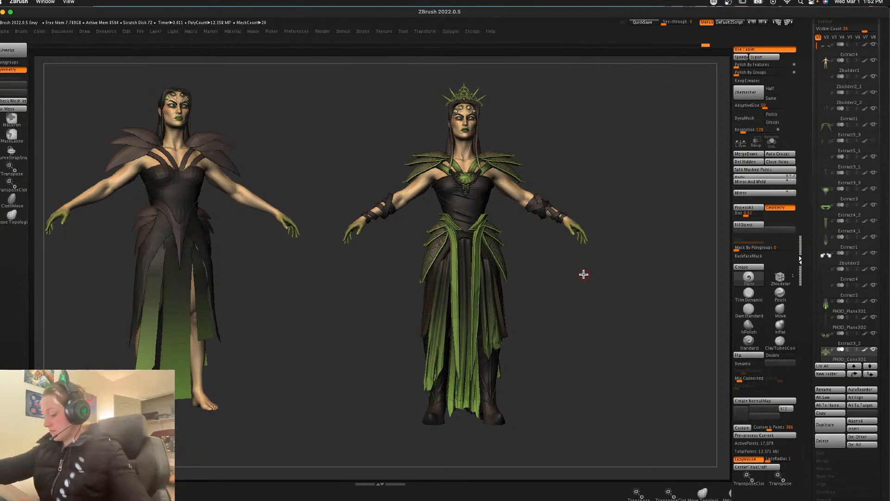
{"action": "left_click_drag", "start_coordinate": [584, 304], "coordinate": [595, 331]}
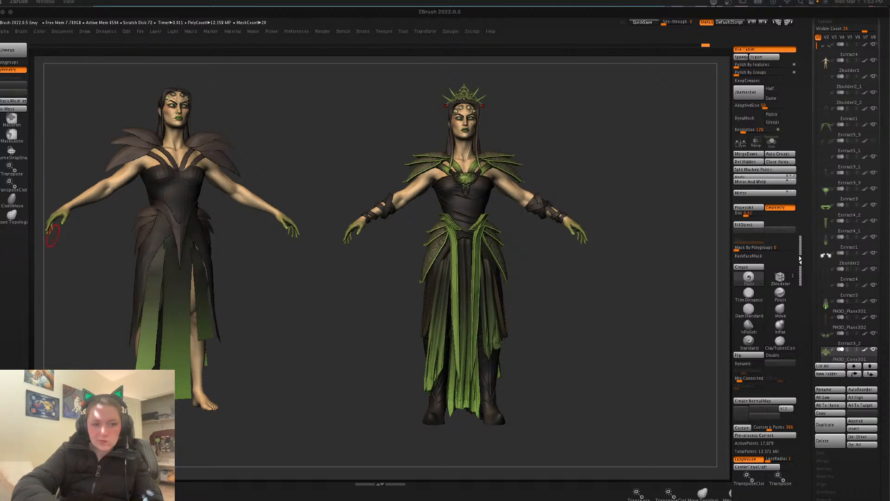
Step: Examine the face, crown and chest ornament up close, toggling the polygroup wireframe display
{"action": "left_click", "coordinate": [602, 173]}
{"action": "right_click", "coordinate": [602, 172]}
{"action": "left_click", "coordinate": [607, 154], "text": "ctrl"}
{"action": "left_click", "coordinate": [612, 155], "text": "ctrl"}
{"action": "right_click_drag", "start_coordinate": [605, 241], "coordinate": [631, 161], "text": "ctrl"}
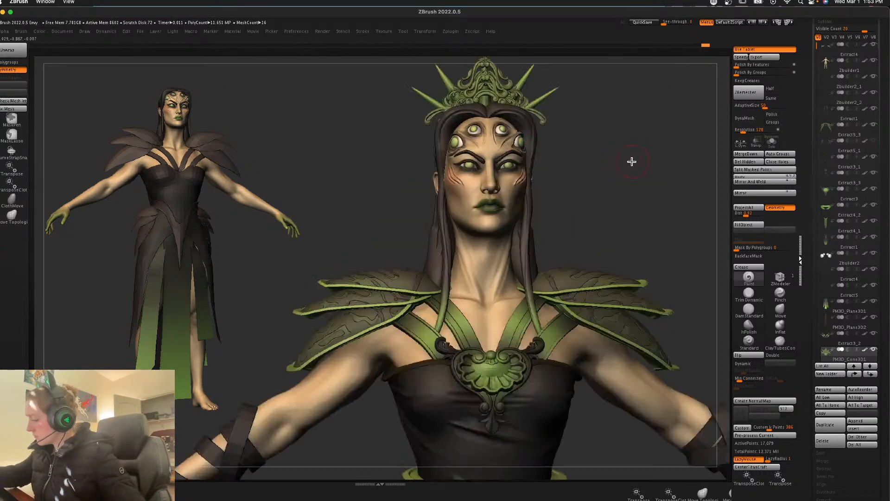
{"action": "left_click_drag", "start_coordinate": [560, 262], "coordinate": [579, 249], "text": "alt"}
{"action": "key", "text": "shift+f"}
{"action": "key", "text": "shift+f"}
Step: Select the body mesh and set up the DamStandard brush with backface masking and a new alpha for facial detailing
{"action": "left_click", "coordinate": [749, 310]}
{"action": "mouse_move", "coordinate": [575, 286]}
{"action": "left_mouse_down", "text": "alt"}
{"action": "mouse_move", "coordinate": [562, 240]}
{"action": "mouse_move", "coordinate": [567, 253]}
{"action": "mouse_move", "coordinate": [546, 260]}
{"action": "left_mouse_up", "text": "alt"}
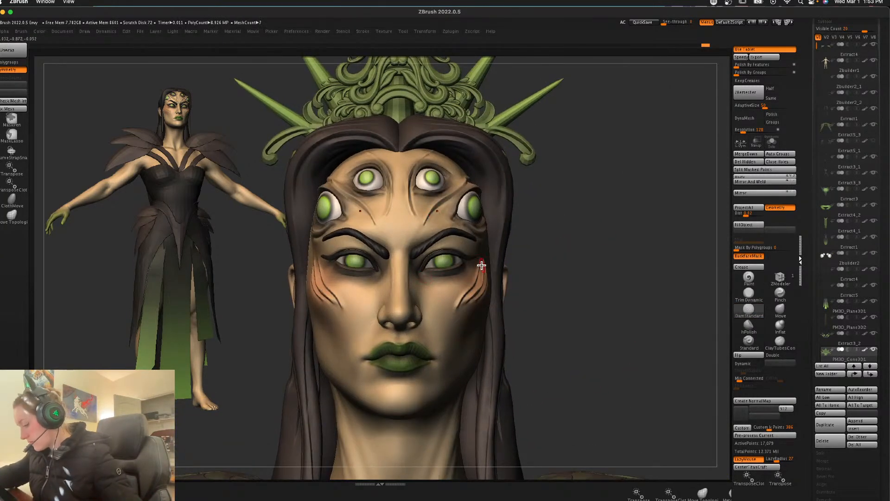
{"action": "left_click", "coordinate": [448, 290], "text": "alt"}
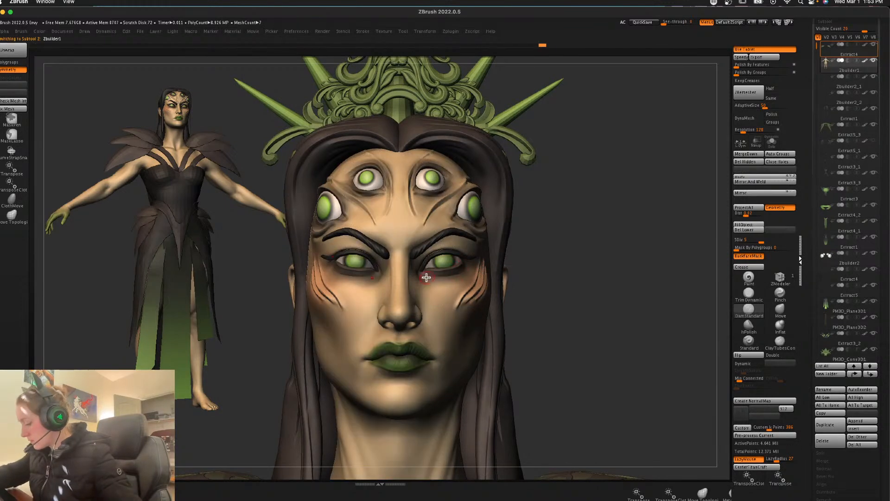
{"action": "left_click_drag", "start_coordinate": [487, 253], "coordinate": [489, 252]}
{"action": "key", "text": "space"}
{"action": "left_click", "coordinate": [486, 307]}
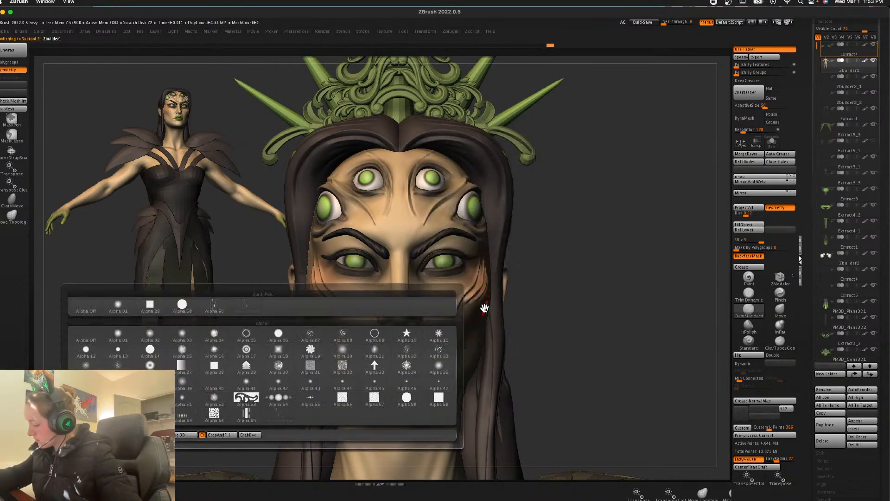
{"action": "left_click", "coordinate": [128, 331]}
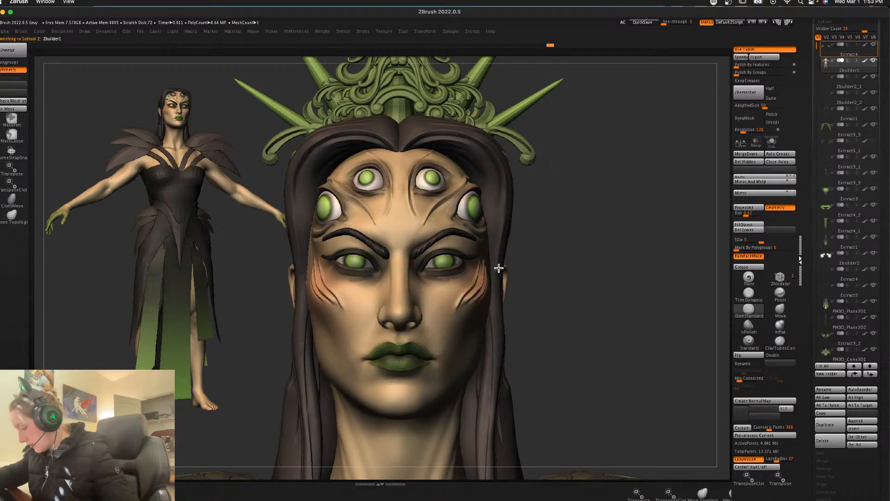
Step: Carve finer creases under the eyes and across the upper cheeks with the DamStandard brush
{"action": "left_click_drag", "start_coordinate": [590, 233], "coordinate": [503, 270]}
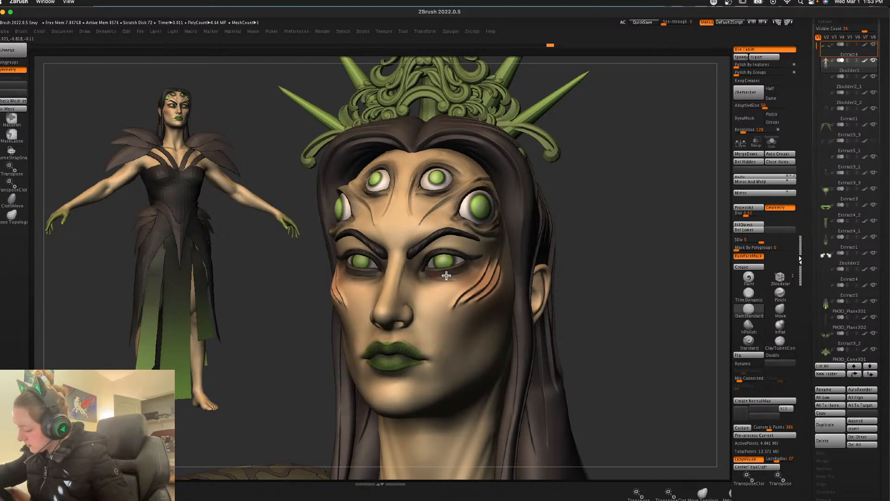
{"action": "left_click_drag", "start_coordinate": [619, 222], "coordinate": [575, 240], "text": "shift"}
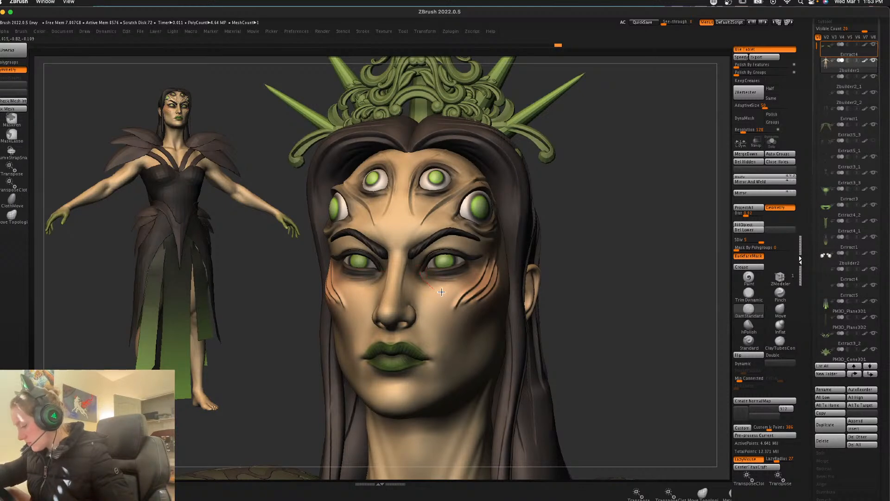
{"action": "left_click_drag", "start_coordinate": [438, 292], "coordinate": [453, 299]}
{"action": "left_click_drag", "start_coordinate": [614, 251], "coordinate": [616, 253]}
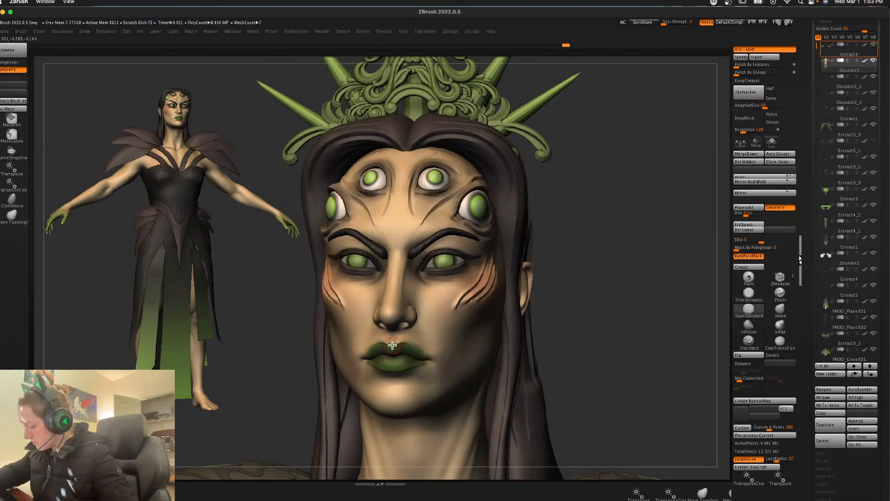
Step: Adjust the brush settings and sharpen the contours of the lips and the area just below them
{"action": "key", "text": "space"}
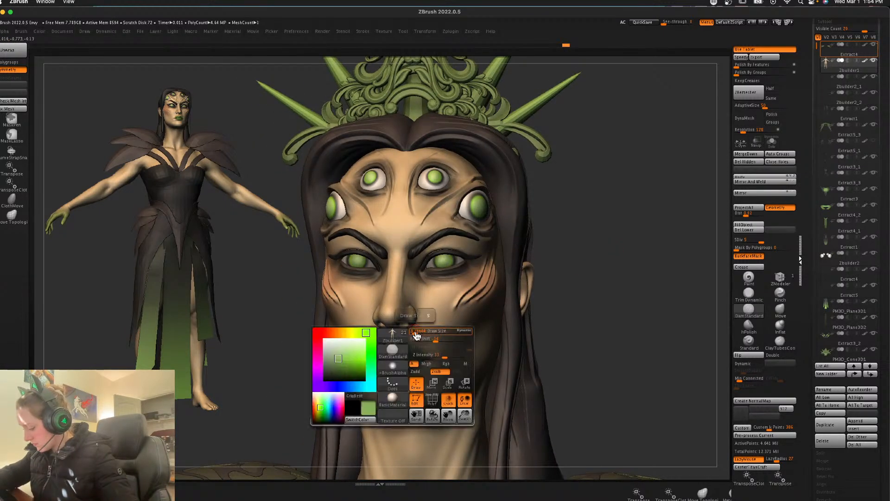
{"action": "key", "text": "space"}
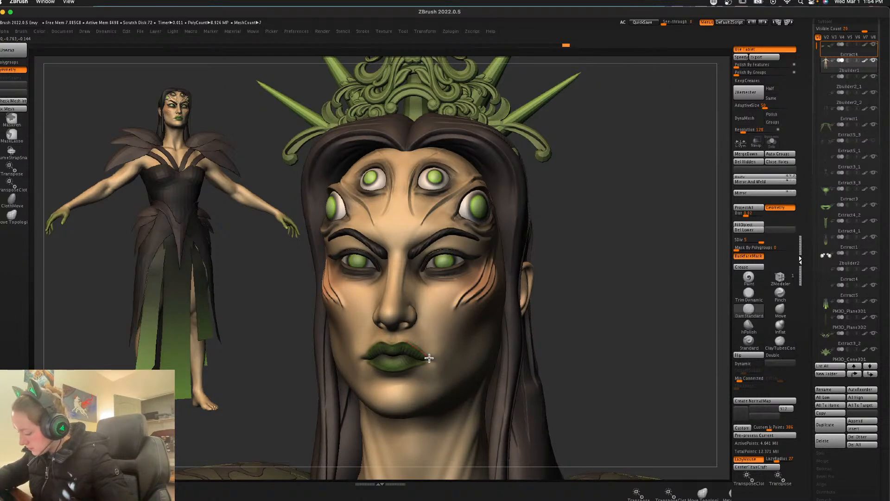
{"action": "mouse_move", "coordinate": [542, 314]}
{"action": "left_mouse_down"}
{"action": "mouse_move", "coordinate": [621, 294]}
{"action": "mouse_move", "coordinate": [441, 339]}
{"action": "left_mouse_up"}
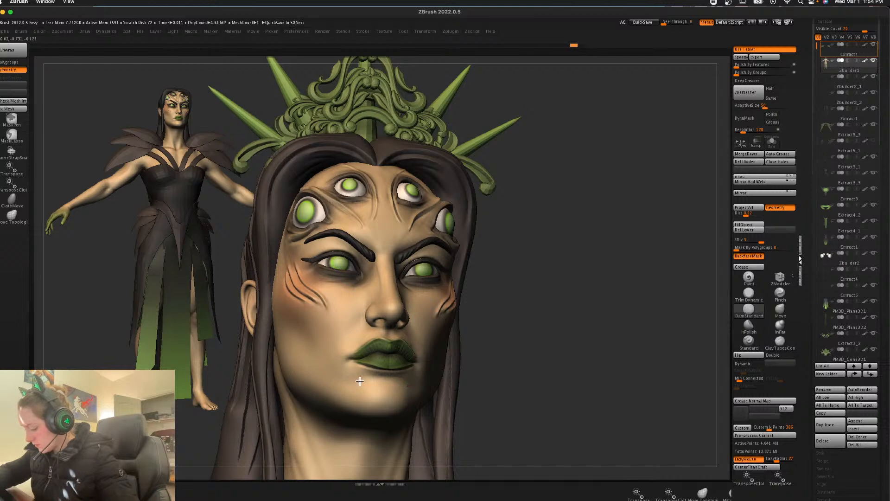
{"action": "mouse_move", "coordinate": [394, 376]}
{"action": "left_mouse_down"}
{"action": "mouse_move", "coordinate": [384, 376]}
{"action": "mouse_move", "coordinate": [433, 379]}
{"action": "mouse_move", "coordinate": [407, 382]}
{"action": "left_mouse_up"}
{"action": "mouse_move", "coordinate": [591, 288]}
{"action": "left_mouse_down"}
{"action": "mouse_move", "coordinate": [649, 272]}
{"action": "mouse_move", "coordinate": [616, 301]}
{"action": "left_mouse_up"}
{"action": "mouse_move", "coordinate": [559, 276]}
{"action": "left_mouse_down", "text": "alt"}
{"action": "mouse_move", "coordinate": [582, 266]}
{"action": "mouse_move", "coordinate": [578, 312]}
{"action": "left_mouse_up", "text": "alt"}
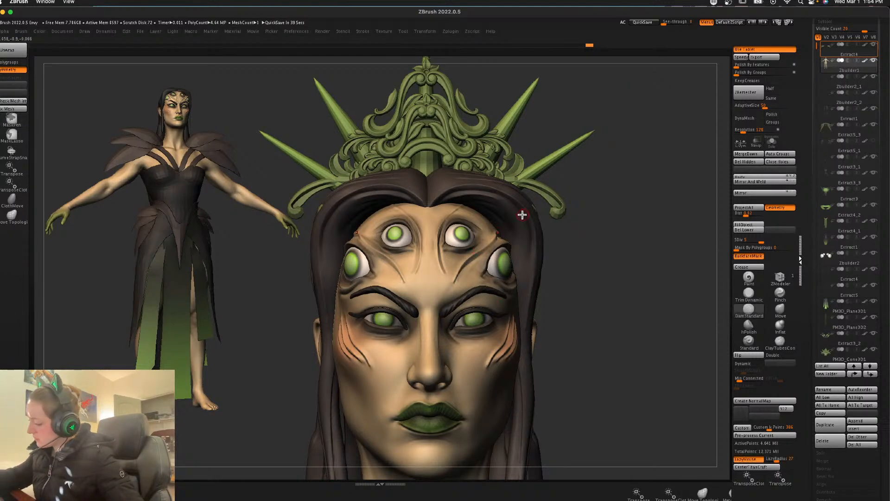
Step: Examine the full figure and costume beside the earlier version, switching to the Move brush during the check
{"action": "left_click", "coordinate": [431, 269], "text": "alt"}
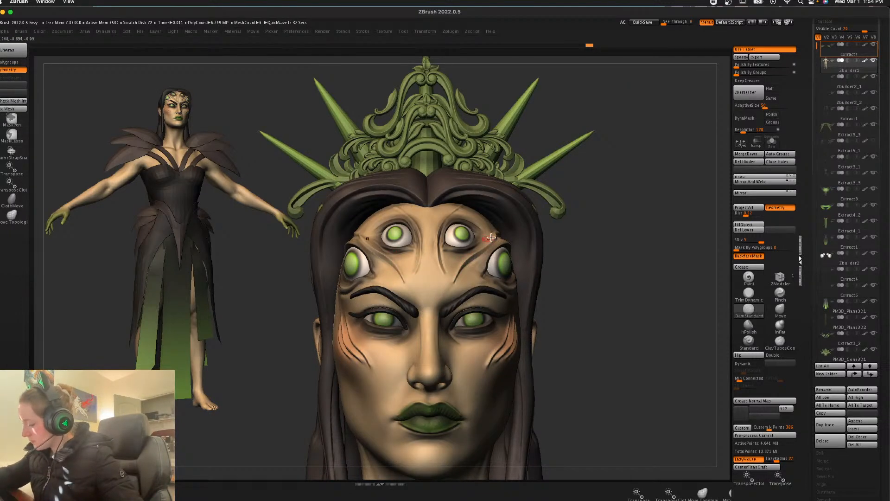
{"action": "key", "text": "f"}
{"action": "mouse_move", "coordinate": [622, 173]}
{"action": "left_mouse_down", "text": "alt"}
{"action": "mouse_move", "coordinate": [659, 224]}
{"action": "mouse_move", "coordinate": [654, 215]}
{"action": "mouse_move", "coordinate": [616, 246]}
{"action": "mouse_move", "coordinate": [650, 218]}
{"action": "left_mouse_up", "text": "alt"}
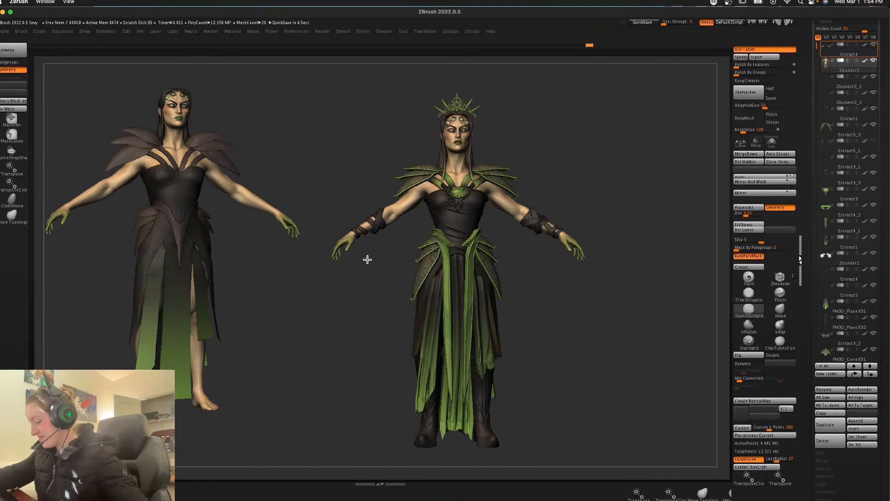
{"action": "left_click_drag", "start_coordinate": [379, 260], "coordinate": [370, 255]}
{"action": "left_click", "coordinate": [632, 234], "text": "ctrl"}
{"action": "left_click", "coordinate": [632, 232], "text": "ctrl"}
{"action": "left_click_drag", "start_coordinate": [632, 232], "coordinate": [646, 233]}
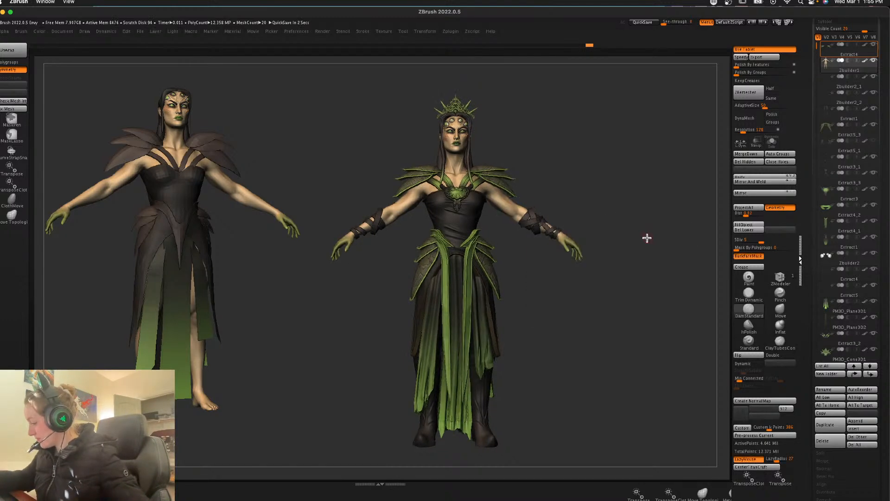
{"action": "left_click_drag", "start_coordinate": [645, 289], "coordinate": [611, 361], "text": "alt"}
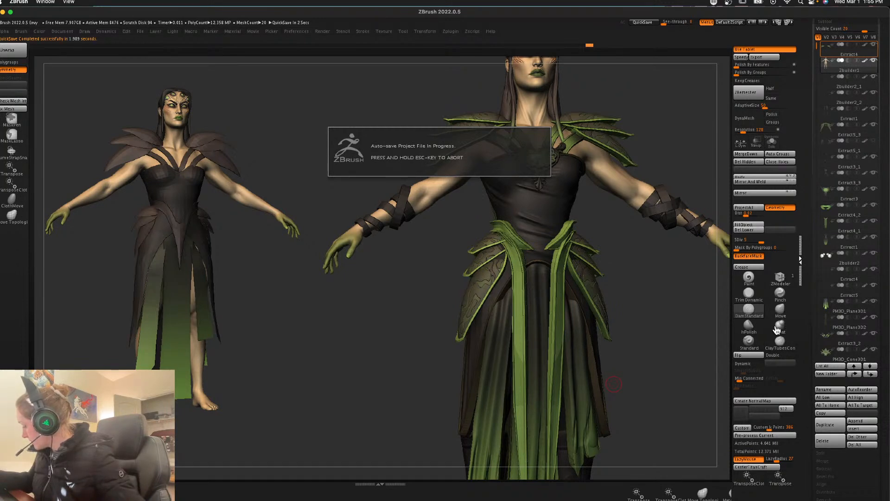
{"action": "left_click", "coordinate": [777, 313]}
{"action": "left_click", "coordinate": [777, 308]}
{"action": "mouse_move", "coordinate": [639, 263]}
{"action": "left_mouse_down"}
{"action": "mouse_move", "coordinate": [636, 252]}
{"action": "mouse_move", "coordinate": [669, 278]}
{"action": "left_mouse_up"}
{"action": "left_click_drag", "start_coordinate": [584, 297], "coordinate": [357, 361], "text": "alt"}
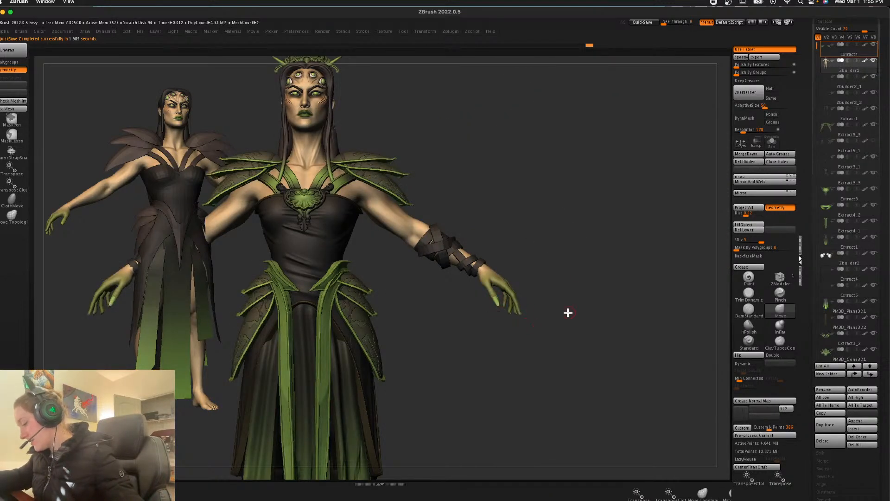
{"action": "left_click_drag", "start_coordinate": [623, 293], "coordinate": [588, 321]}
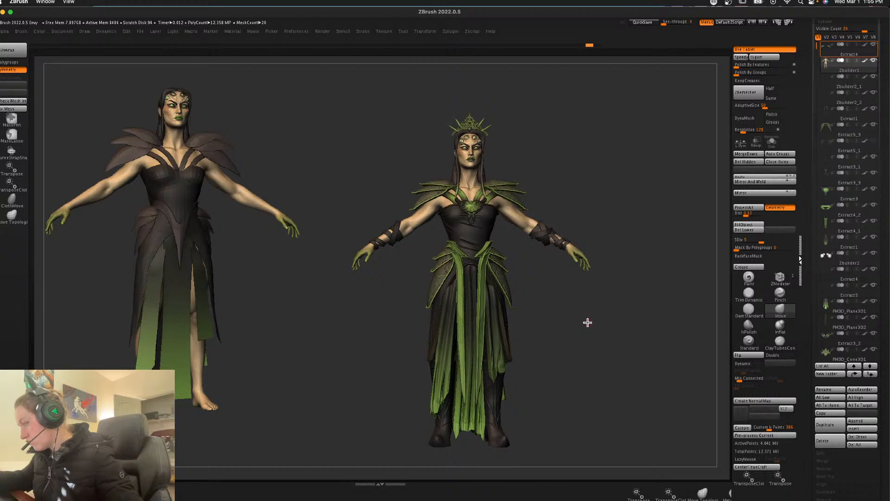
Step: Clear the old character snapshot from the canvas and reposition the full figure
{"action": "left_click", "coordinate": [254, 32]}
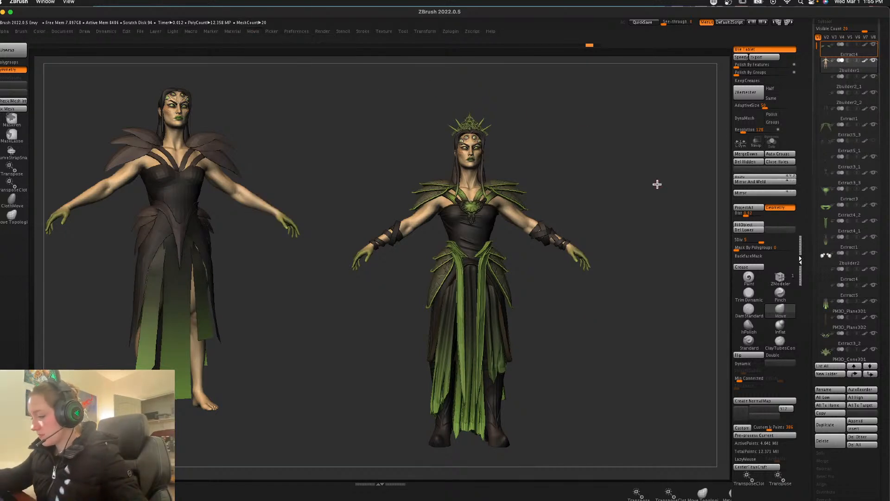
{"action": "left_click_drag", "start_coordinate": [664, 226], "coordinate": [646, 217], "text": "alt"}
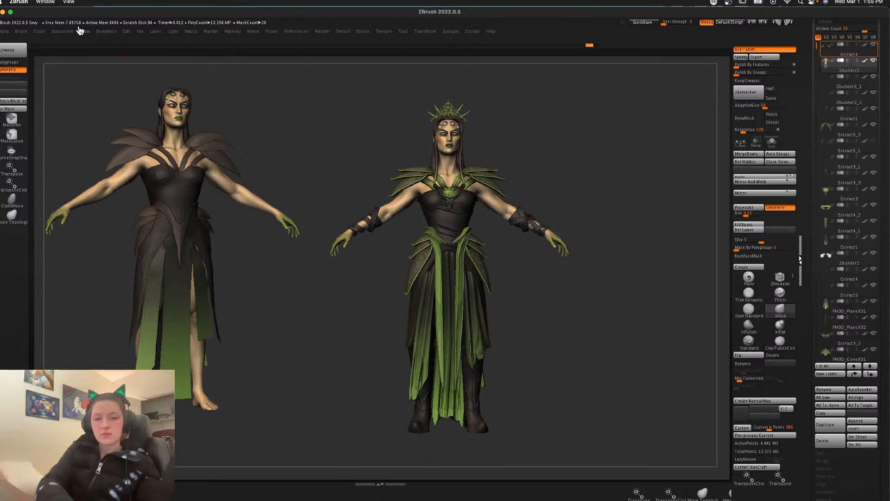
{"action": "left_click_drag", "start_coordinate": [304, 310], "coordinate": [307, 314]}
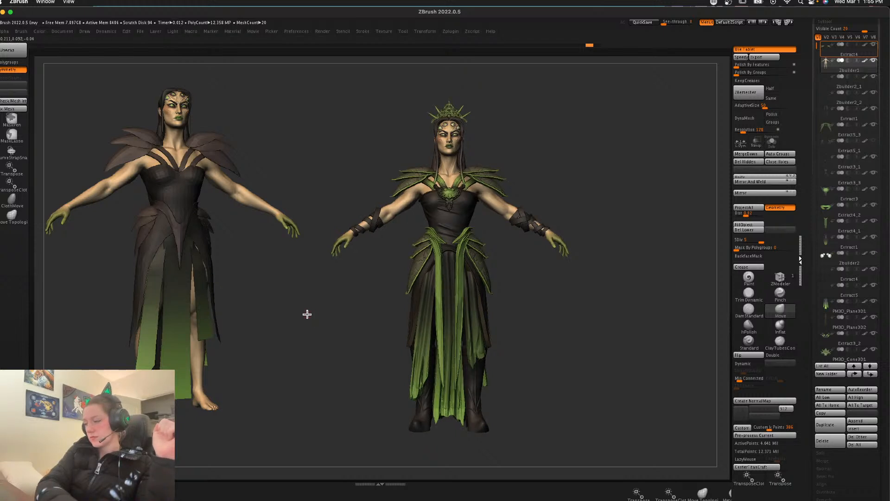
{"action": "key", "text": "ctrl"}
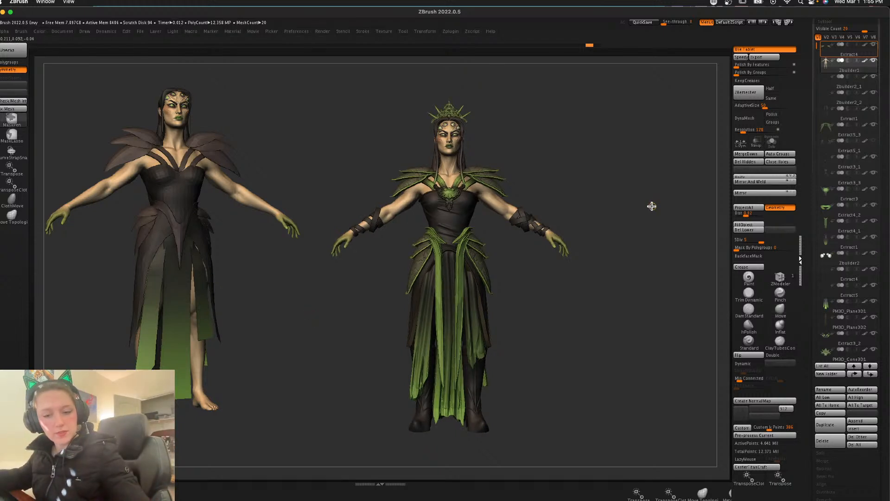
{"action": "key", "text": "ctrl+n"}
{"action": "left_click_drag", "start_coordinate": [663, 223], "coordinate": [544, 235], "text": "alt"}
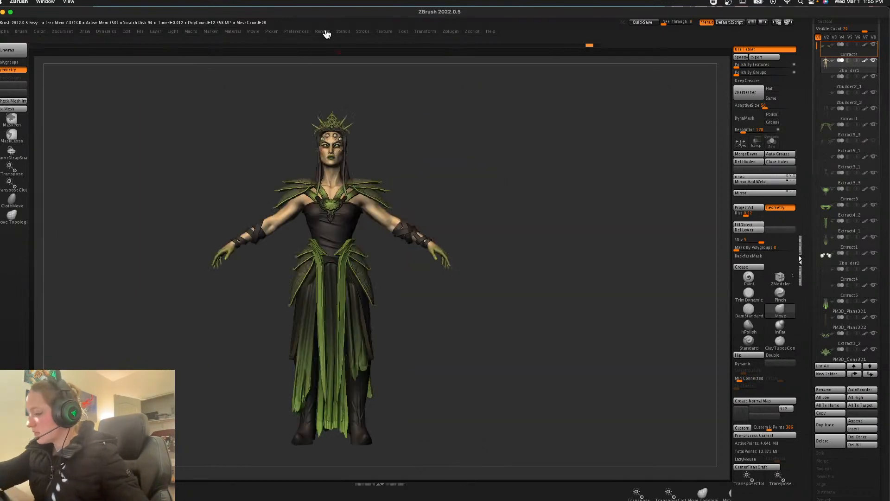
Step: Load a preset from the render set library and render the full figure
{"action": "left_click", "coordinate": [326, 34]}
{"action": "key", "text": "comma"}
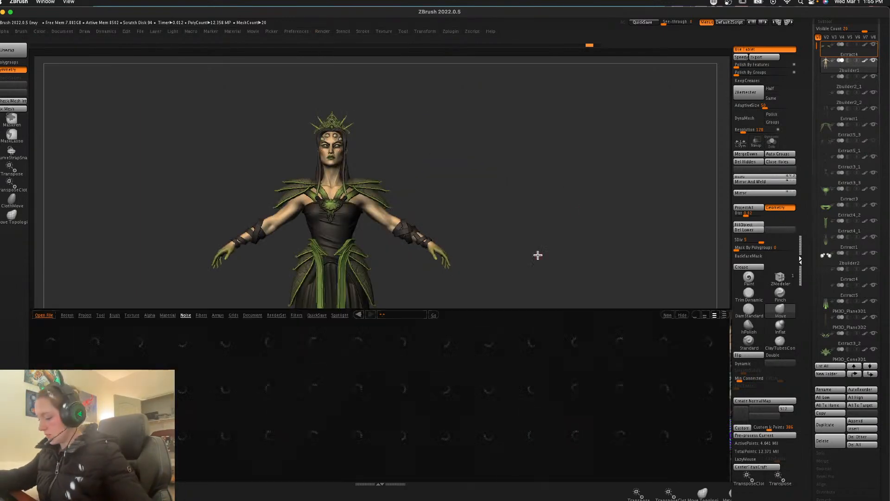
{"action": "left_click", "coordinate": [280, 316]}
{"action": "left_click_drag", "start_coordinate": [614, 398], "coordinate": [444, 413]}
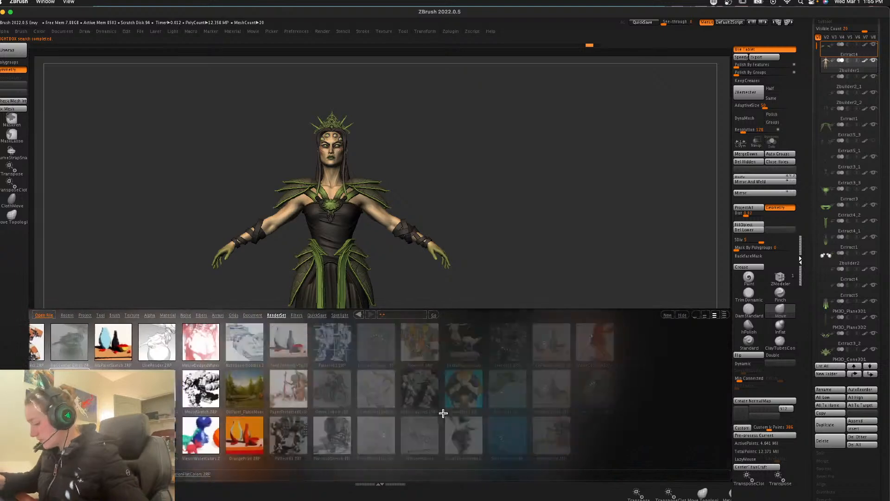
{"action": "double_click", "coordinate": [452, 334]}
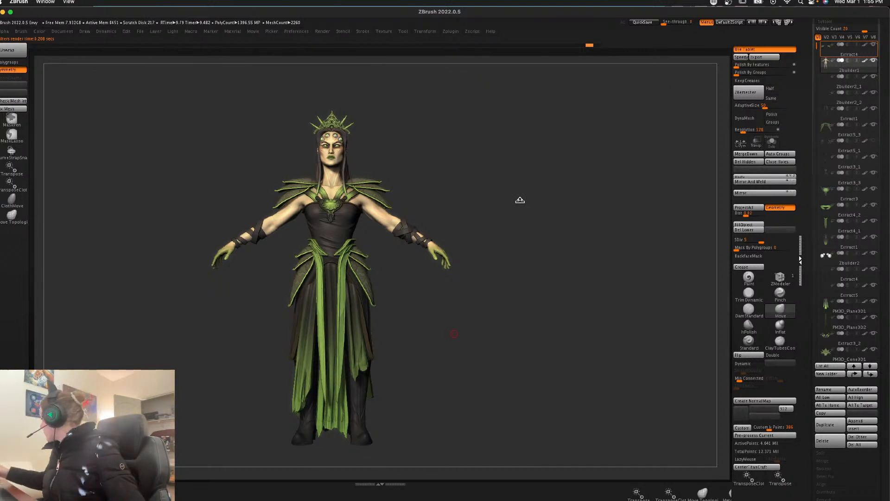
Step: Show the character in side profile next to a front snapshot and capture both figures in a screenshot
{"action": "left_click_drag", "start_coordinate": [546, 284], "coordinate": [481, 294]}
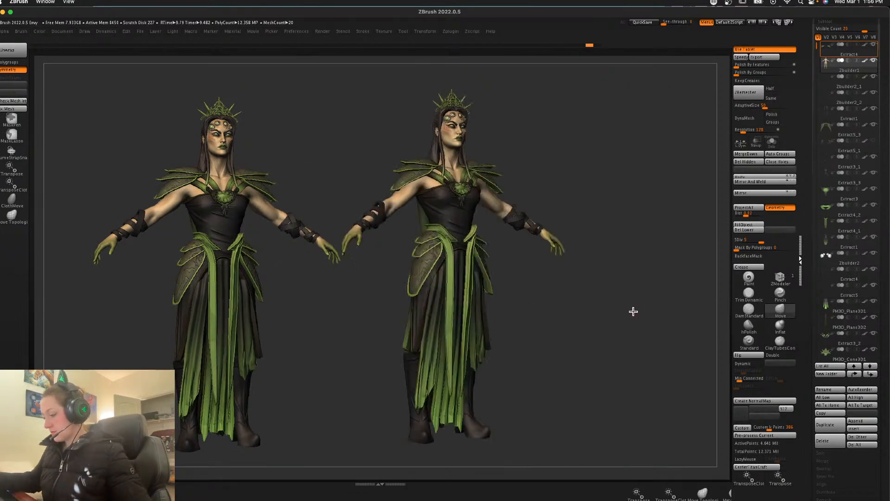
{"action": "left_click_drag", "start_coordinate": [638, 328], "coordinate": [575, 277]}
{"action": "left_click", "coordinate": [560, 273], "text": "alt"}
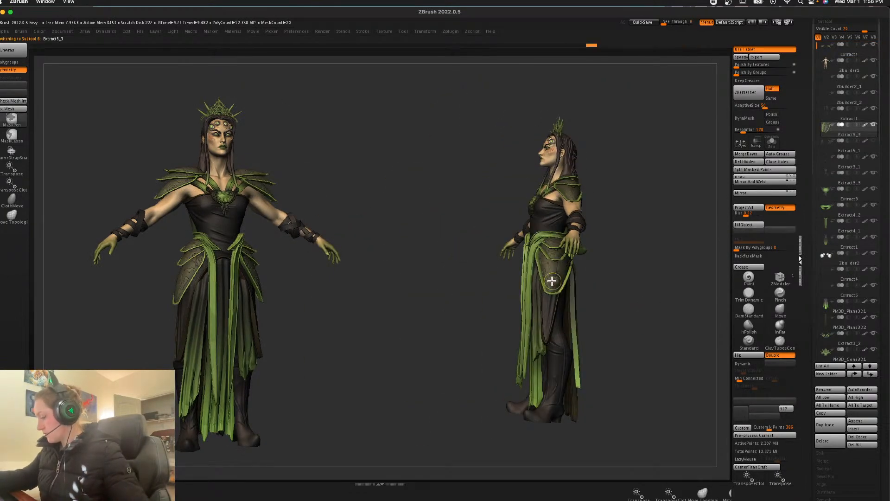
{"action": "mouse_move", "coordinate": [658, 308]}
{"action": "left_mouse_down", "text": "shift"}
{"action": "mouse_move", "coordinate": [681, 312]}
{"action": "mouse_move", "coordinate": [615, 313]}
{"action": "mouse_move", "coordinate": [624, 314]}
{"action": "mouse_move", "coordinate": [596, 321]}
{"action": "mouse_move", "coordinate": [604, 327]}
{"action": "left_mouse_up", "text": "shift"}
{"action": "key", "text": "super+shift+4"}
{"action": "left_click_drag", "start_coordinate": [60, 82], "coordinate": [533, 465]}
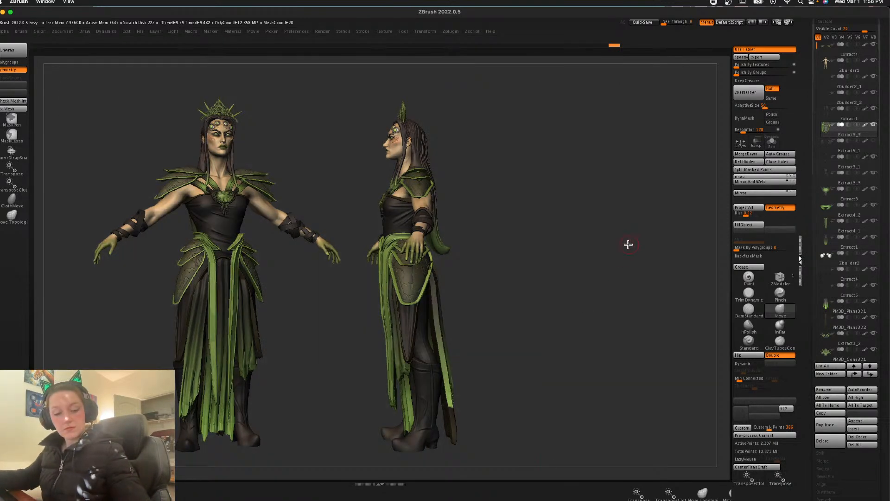
Step: Return the figure to the front view and clear the snapshot from the canvas
{"action": "left_click_drag", "start_coordinate": [618, 276], "coordinate": [622, 296]}
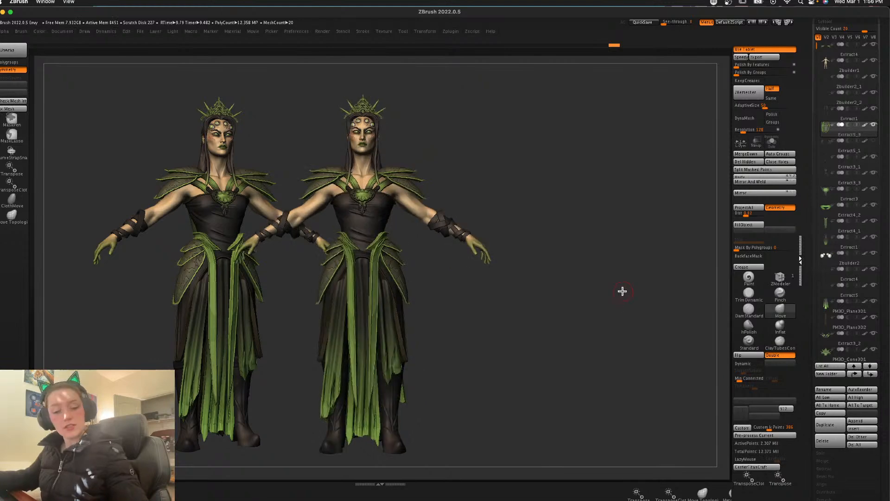
{"action": "key", "text": "ctrl+n"}
{"action": "key", "text": "space"}
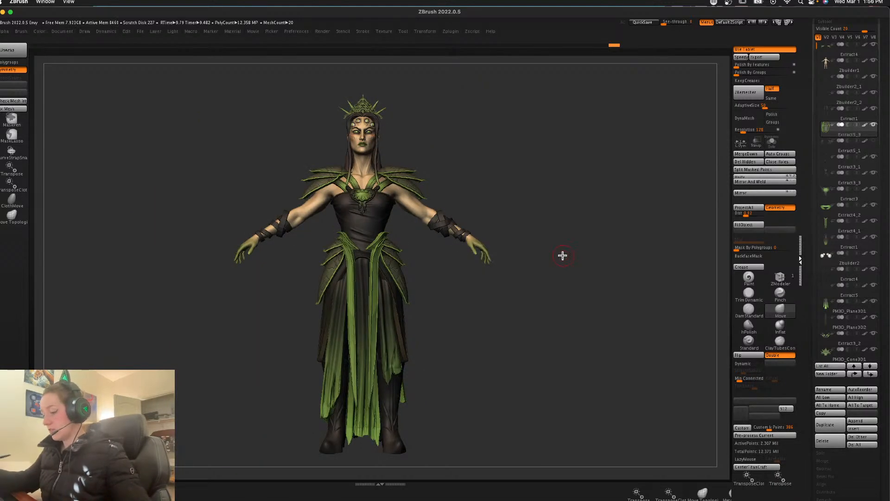
Step: Save the project as Envy.zpr in ZBrush Stuff > A_Current Work > The Seven, replacing the existing file
{"action": "key", "text": "ctrl+s"}
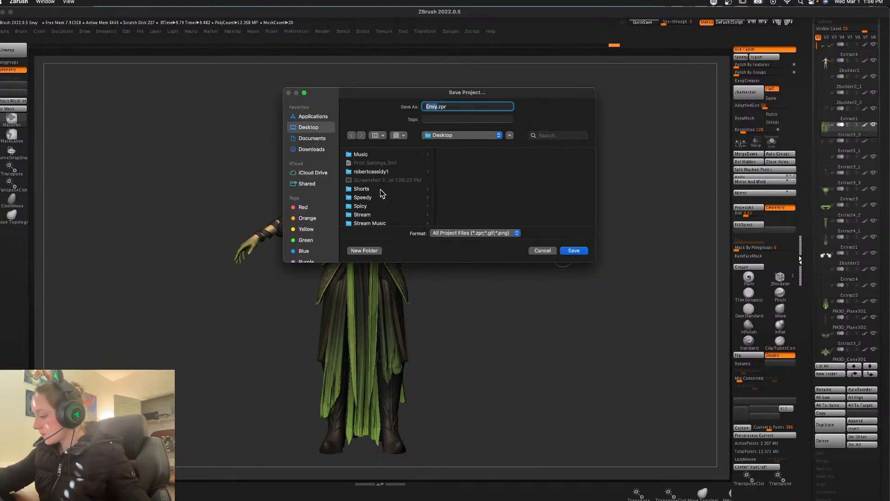
{"action": "scroll", "coordinate": [386, 215], "scroll_direction": "down", "scroll_amount": 3}
{"action": "left_click", "coordinate": [386, 218]}
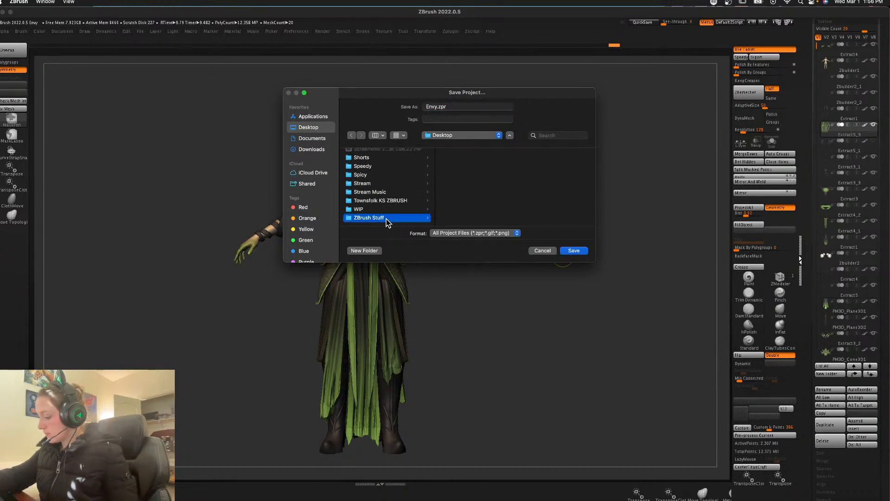
{"action": "left_click", "coordinate": [485, 155]}
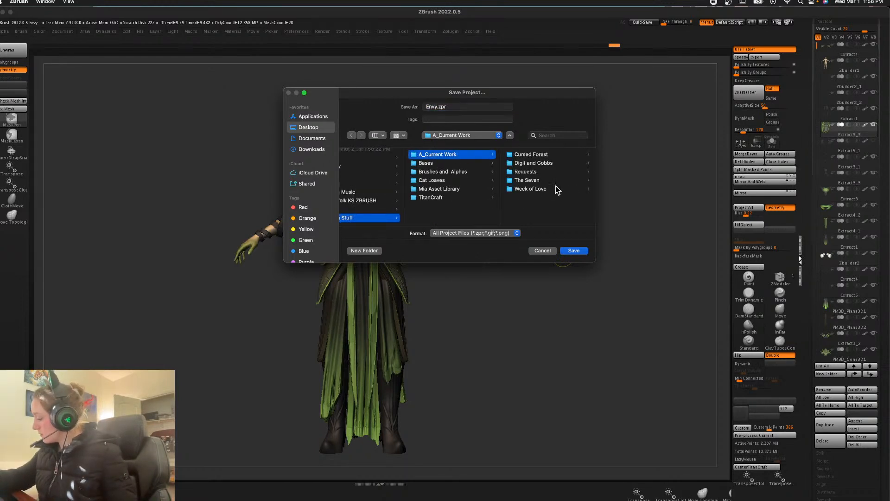
{"action": "left_click", "coordinate": [551, 181]}
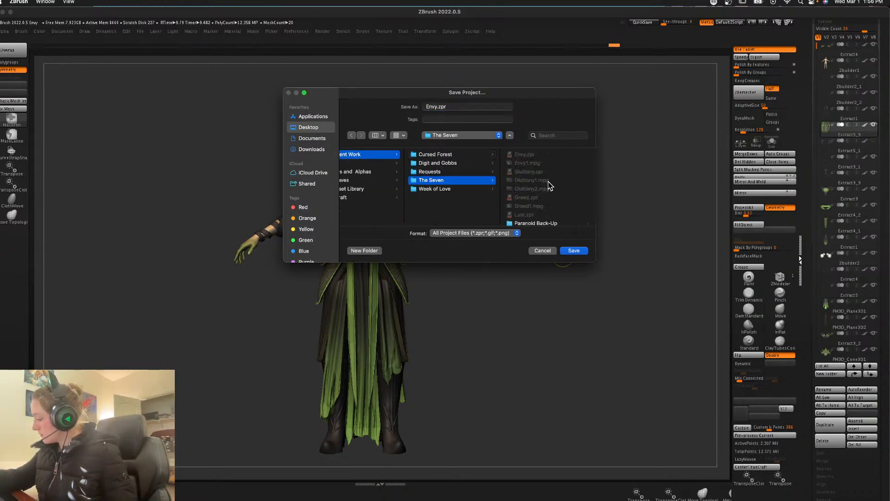
{"action": "left_click", "coordinate": [574, 250]}
{"action": "left_click", "coordinate": [470, 214]}
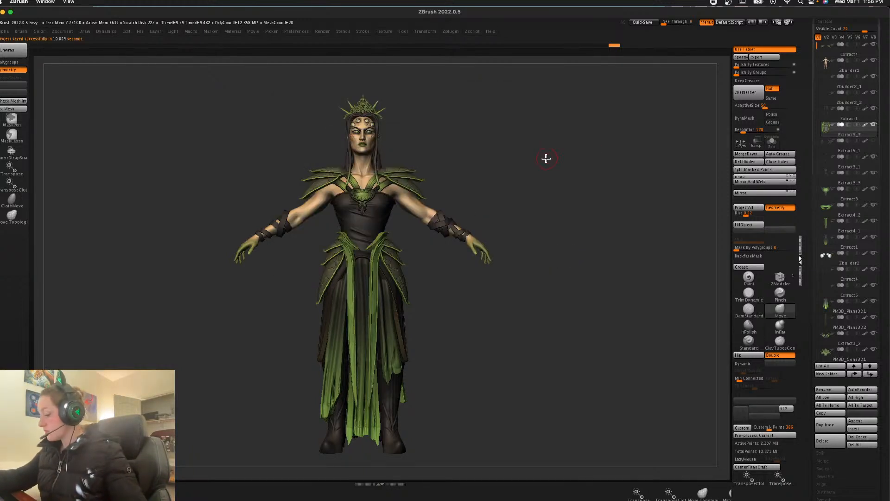
Step: Save a backup copy of the project as EnvyBU.zpr in the Paranoid Back-Up folder inside The Seven
{"action": "key", "text": "super+shift+s"}
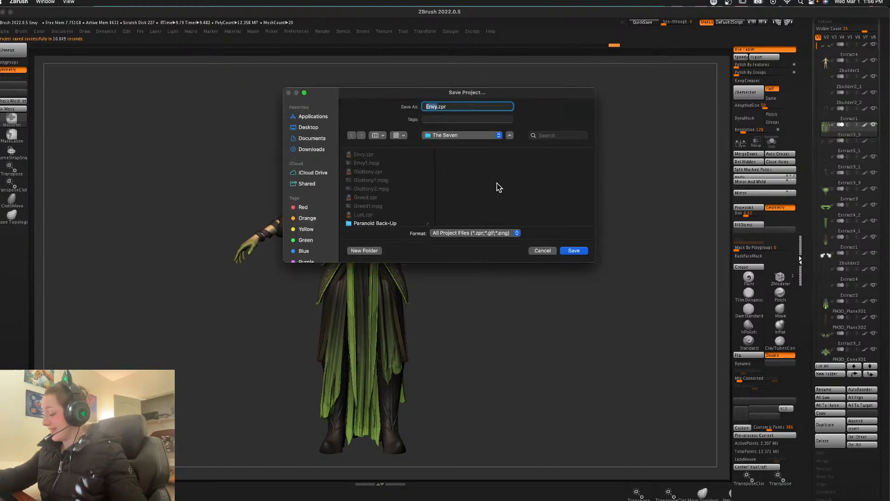
{"action": "left_click", "coordinate": [392, 221]}
{"action": "left_click", "coordinate": [431, 106]}
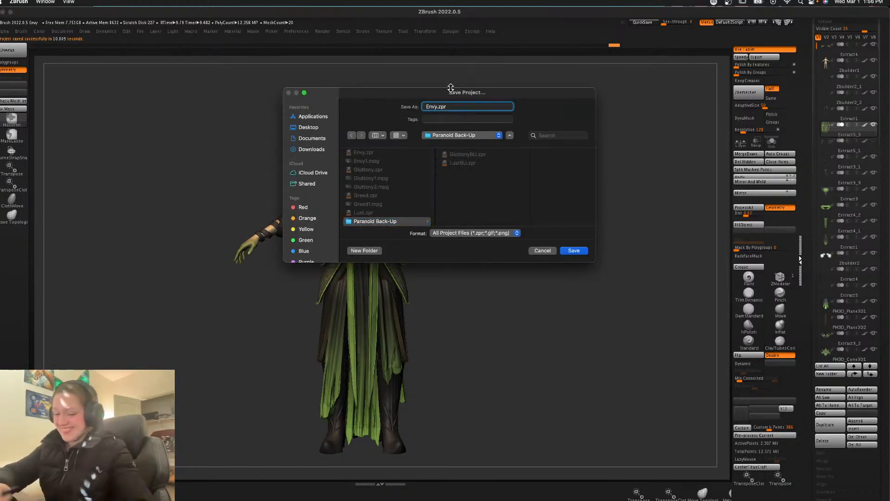
{"action": "type", "text": "BU"}
{"action": "key", "text": "Return"}
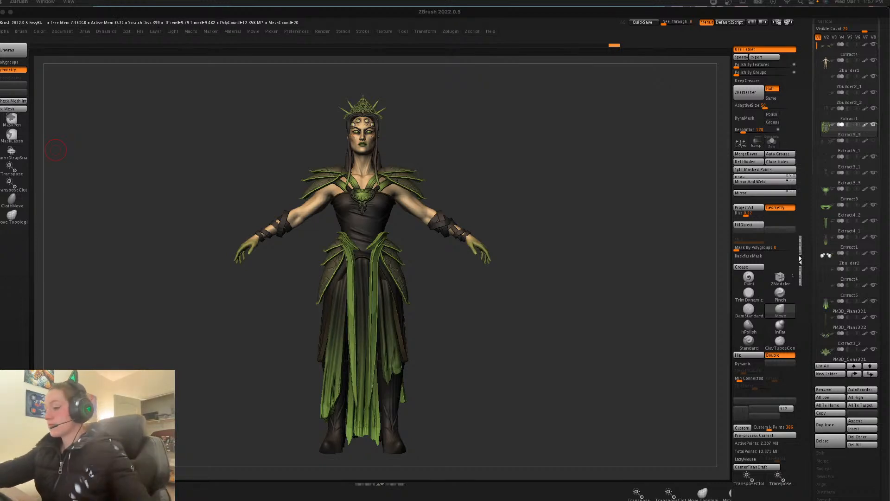
Step: Open Pride.zpr from Desktop > ZBrush Stuff > A_Current Work > The Seven
{"action": "left_click", "coordinate": [168, 37]}
{"action": "left_click", "coordinate": [140, 31]}
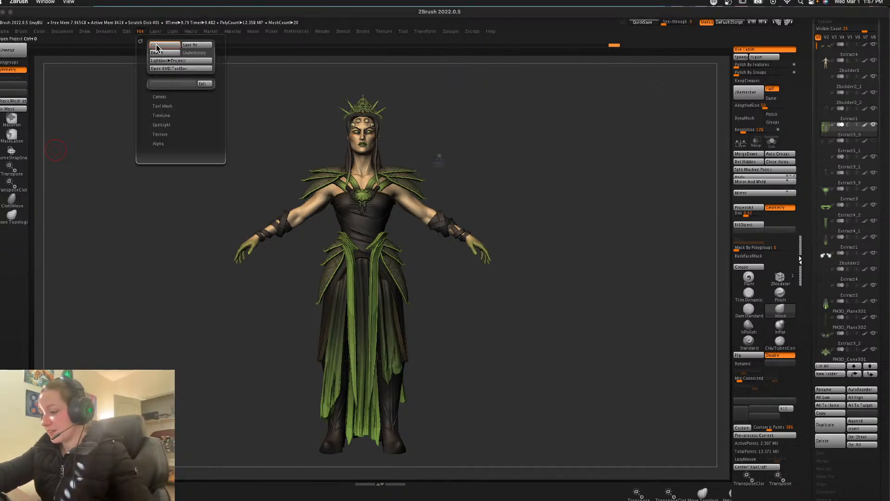
{"action": "left_click", "coordinate": [164, 44]}
{"action": "left_click", "coordinate": [480, 190]}
{"action": "left_click", "coordinate": [221, 87]}
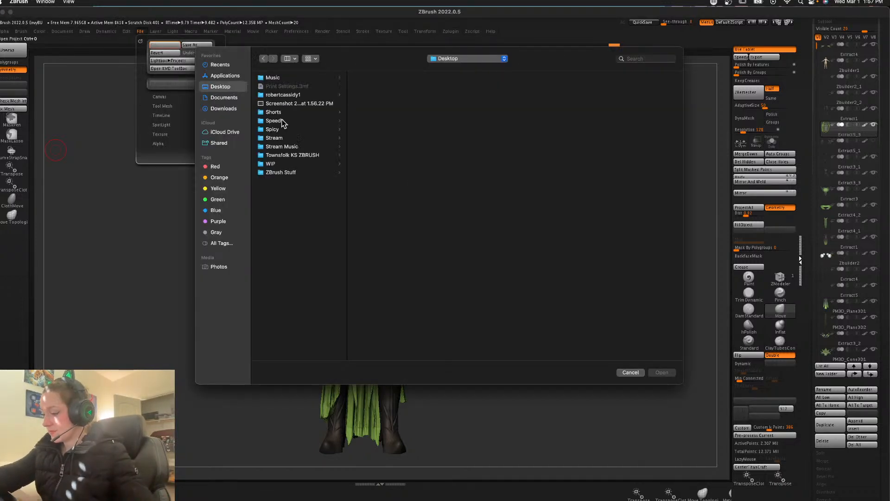
{"action": "left_click", "coordinate": [297, 172]}
{"action": "left_click", "coordinate": [410, 79]}
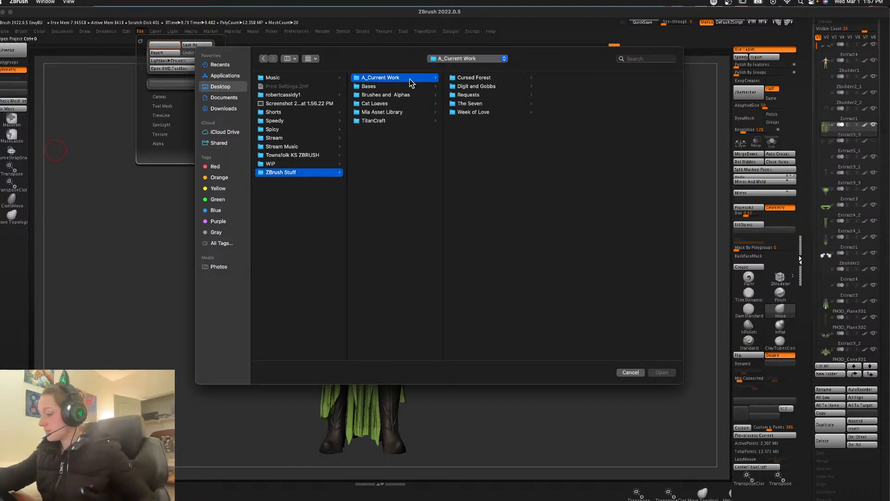
{"action": "left_click", "coordinate": [483, 104]}
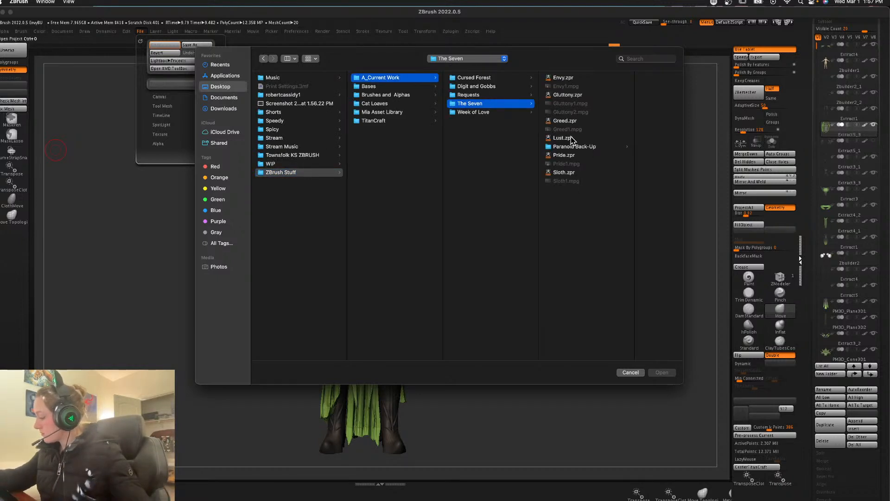
{"action": "double_click", "coordinate": [568, 155]}
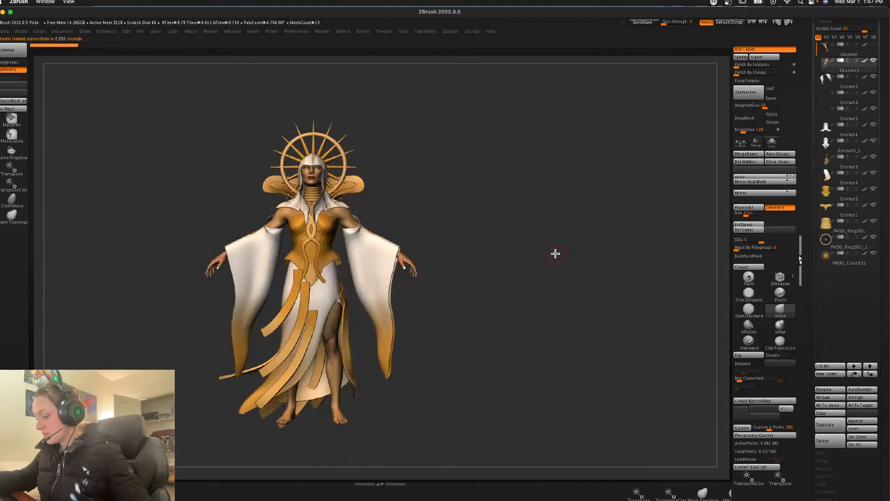
Step: Leave an enlarged front-view snapshot of the original figure on the canvas and place the working model beside it
{"action": "left_click_drag", "start_coordinate": [555, 254], "coordinate": [501, 296], "text": "alt"}
{"action": "key", "text": "shift+s"}
{"action": "left_click_drag", "start_coordinate": [458, 314], "coordinate": [641, 304], "text": "alt"}
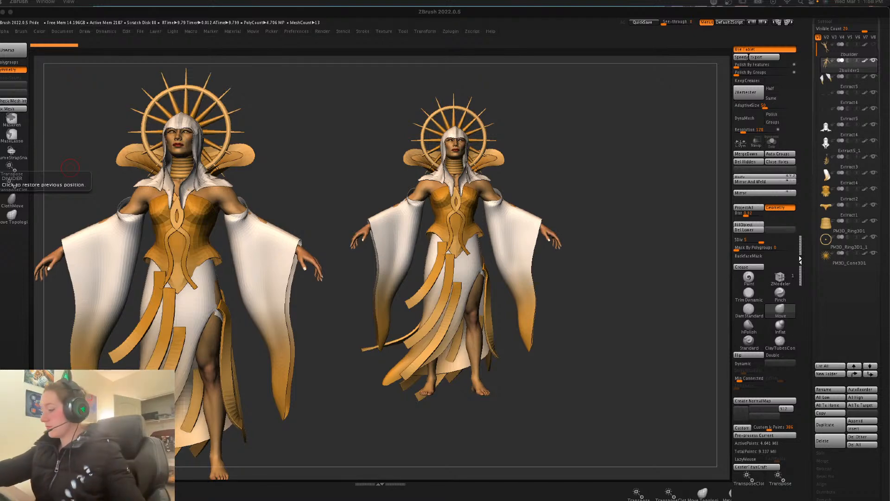
{"action": "left_click", "coordinate": [614, 206]}
{"action": "right_click_drag", "start_coordinate": [606, 213], "coordinate": [608, 206], "text": "ctrl"}
{"action": "key", "text": "shift+f"}
{"action": "left_click_drag", "start_coordinate": [633, 197], "coordinate": [627, 231], "text": "alt"}
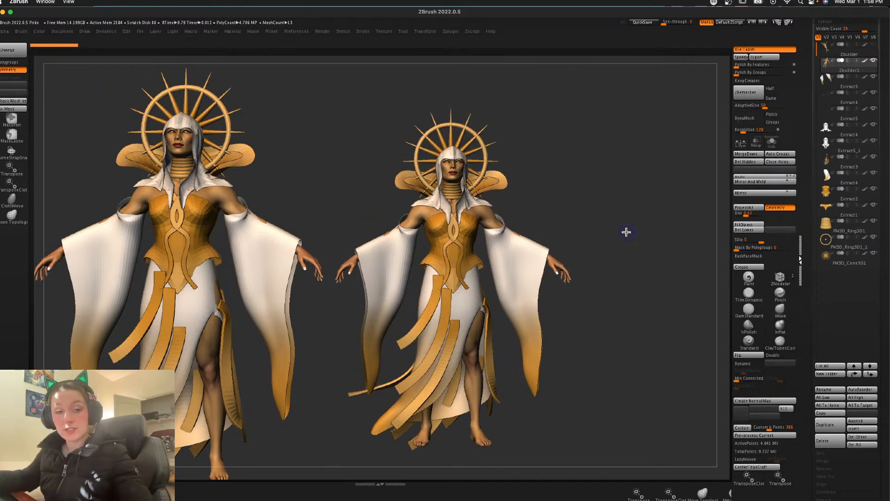
{"action": "key", "text": "shift+f"}
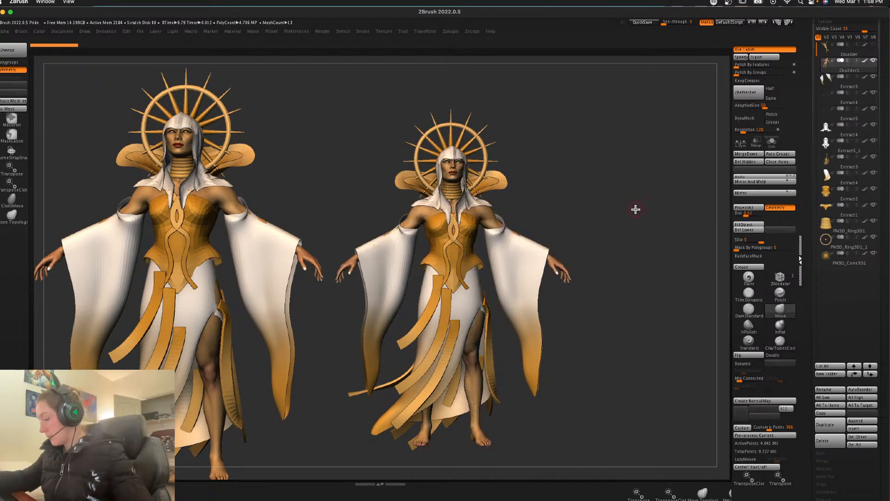
Step: Darken the upper bodice and the hood with the Paint brush in dark brown
{"action": "left_click", "coordinate": [750, 280]}
{"action": "key", "text": "space"}
{"action": "left_click", "coordinate": [487, 274]}
{"action": "left_click", "coordinate": [461, 213], "text": "alt"}
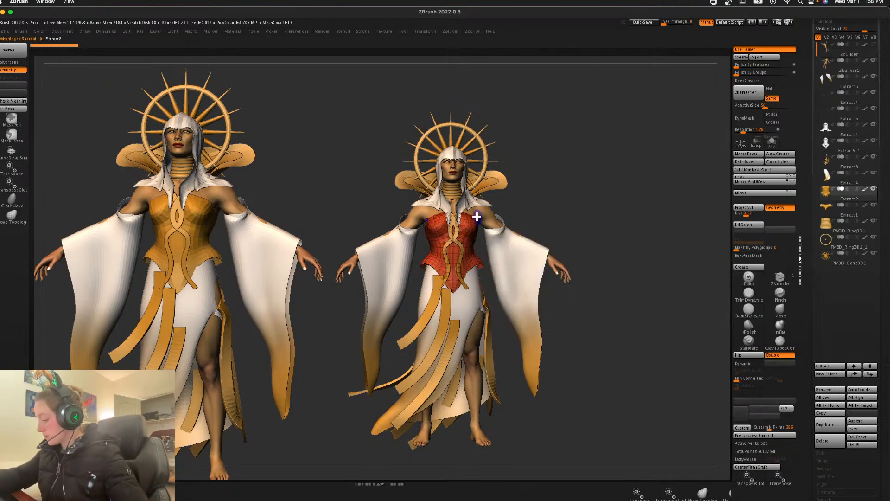
{"action": "left_click", "coordinate": [471, 202], "text": "alt"}
{"action": "left_click", "coordinate": [471, 202], "text": "alt"}
{"action": "key", "text": "space"}
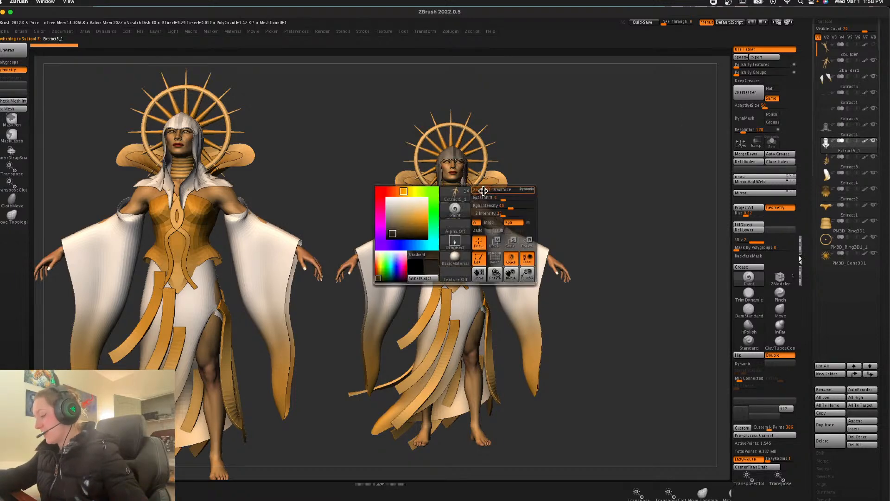
{"action": "left_click_drag", "start_coordinate": [526, 208], "coordinate": [543, 205]}
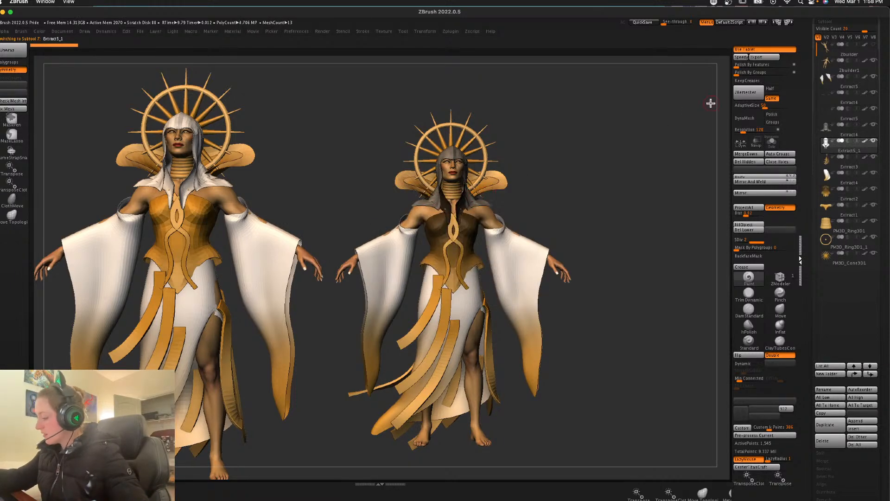
{"action": "key", "text": "Up"}
Step: Paint dark brown over the upper sleeves, the skirt and the hanging ribbons, fading out toward the sleeve and skirt ends
{"action": "left_click", "coordinate": [520, 282], "text": "alt"}
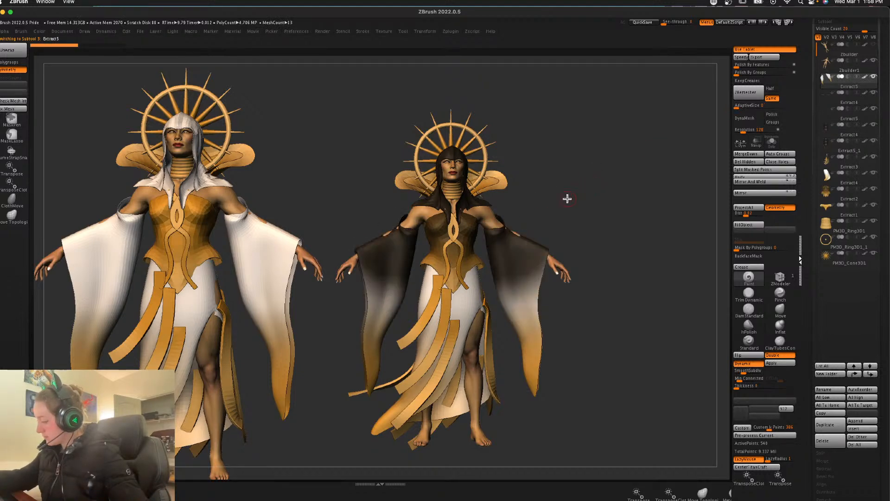
{"action": "left_click", "coordinate": [461, 301], "text": "alt"}
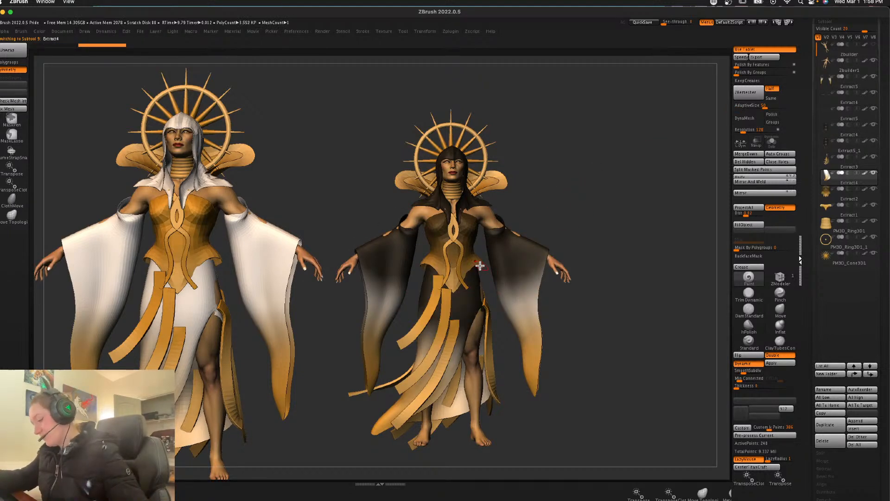
{"action": "left_click", "coordinate": [457, 298], "text": "alt"}
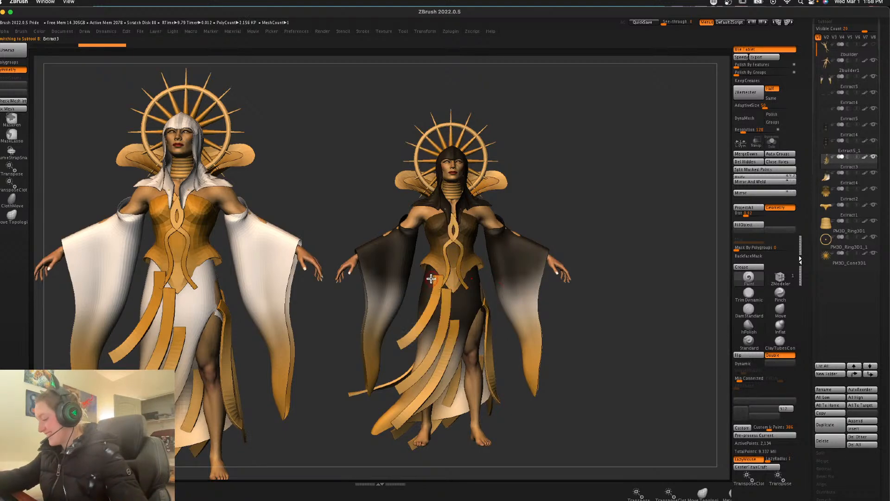
Step: Isolate the body, recolor its skin to a pale tone, and show the whole costume again
{"action": "left_click", "coordinate": [460, 170], "text": "alt"}
{"action": "left_click", "coordinate": [772, 142]}
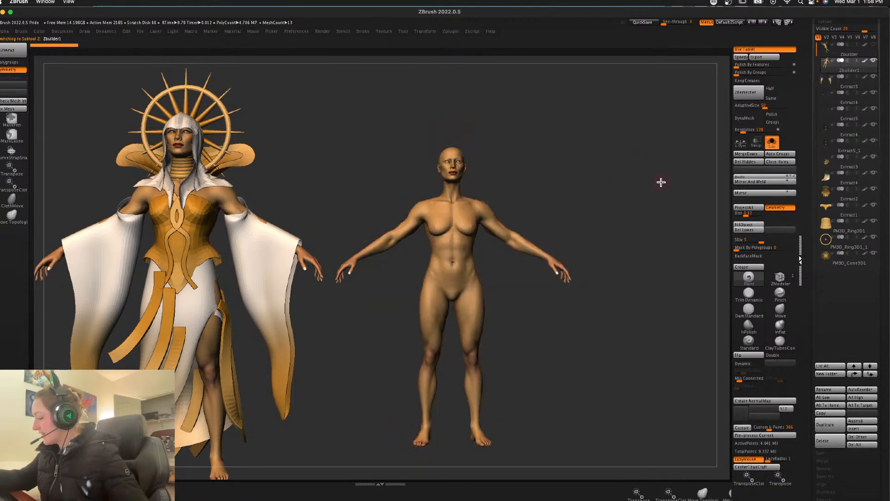
{"action": "key", "text": "space"}
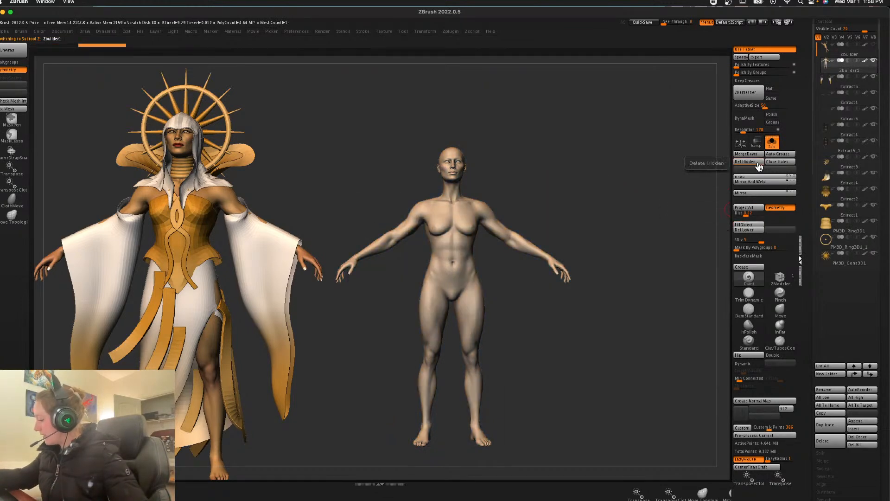
{"action": "left_click", "coordinate": [771, 142]}
Step: Color the halo ring dark brown and shade the halo spikes and the collar behind the head
{"action": "left_click_drag", "start_coordinate": [647, 179], "coordinate": [646, 209], "text": "alt"}
{"action": "left_click", "coordinate": [488, 165], "text": "alt"}
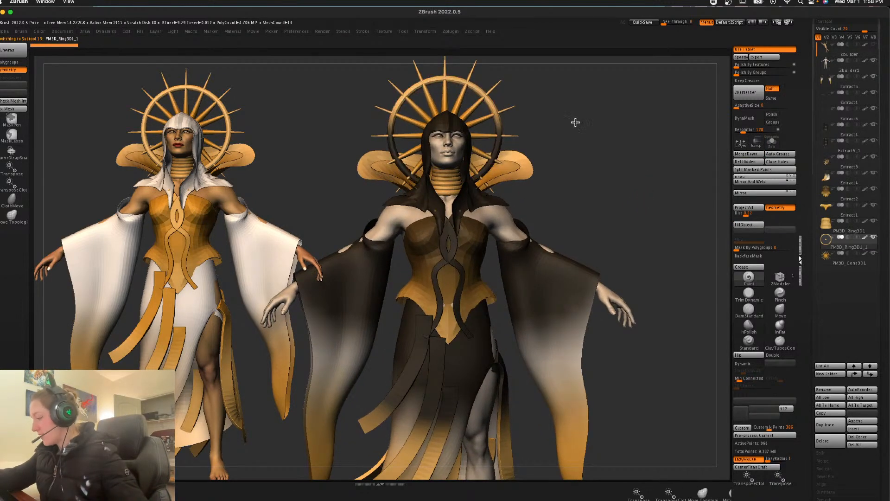
{"action": "left_click_drag", "start_coordinate": [608, 165], "coordinate": [592, 228], "text": "alt"}
{"action": "left_click", "coordinate": [528, 168], "text": "alt"}
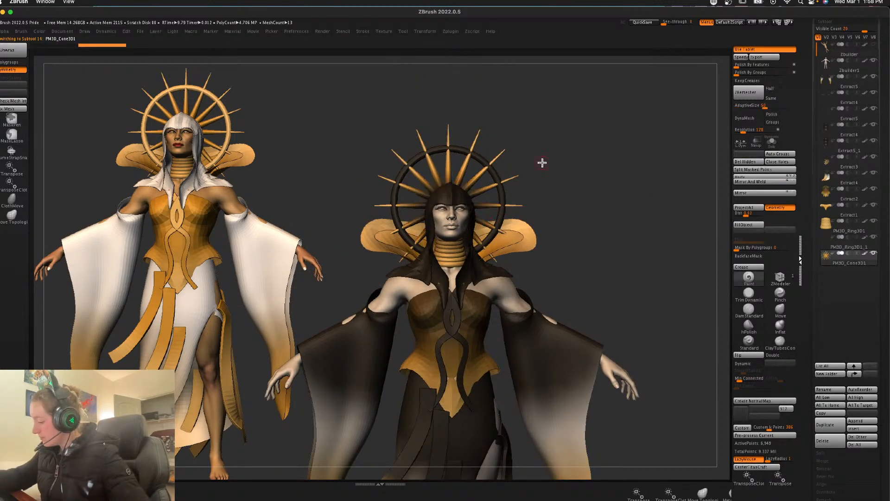
{"action": "left_click", "coordinate": [506, 238], "text": "alt"}
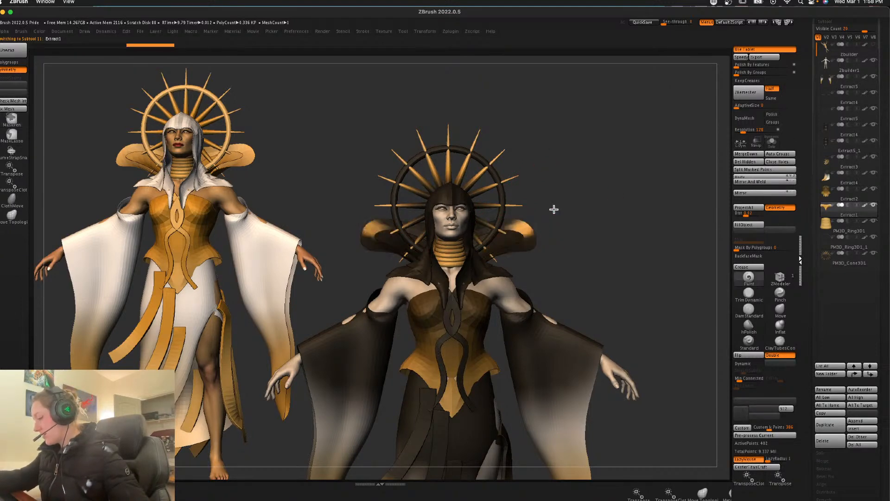
{"action": "left_click_drag", "start_coordinate": [635, 203], "coordinate": [669, 216], "text": "alt"}
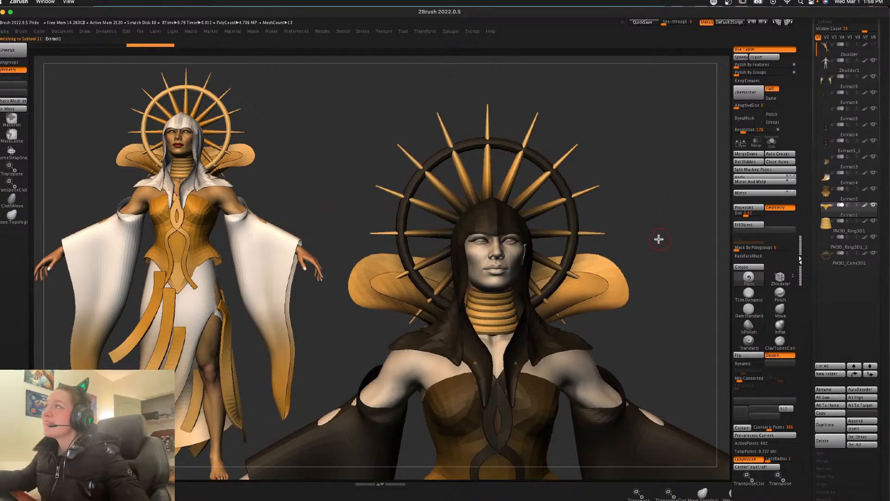
Step: Reshape the body's face with the Move brush at a lower subdivision level and return the mesh to level 5
{"action": "left_click_drag", "start_coordinate": [654, 199], "coordinate": [632, 225]}
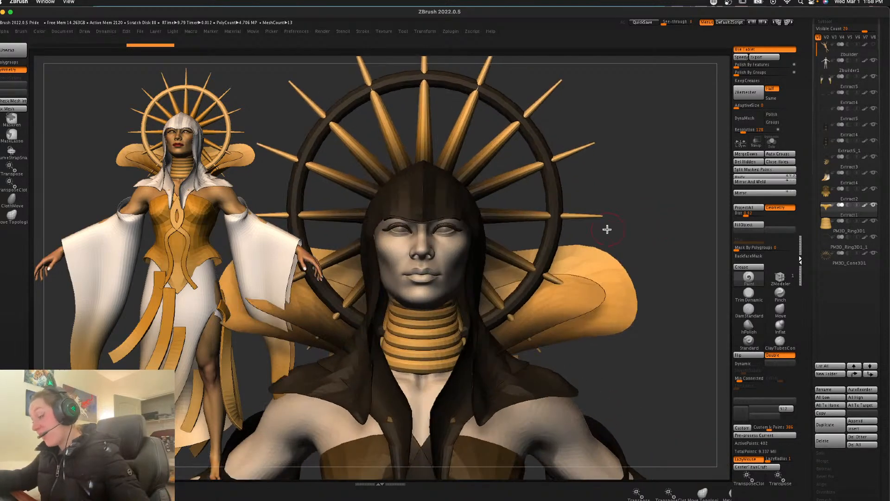
{"action": "left_click", "coordinate": [453, 255], "text": "alt"}
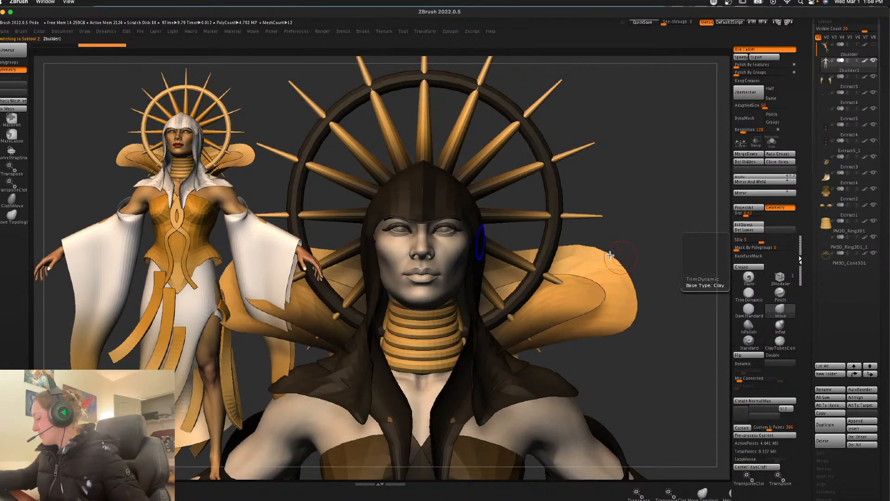
{"action": "key", "text": "space"}
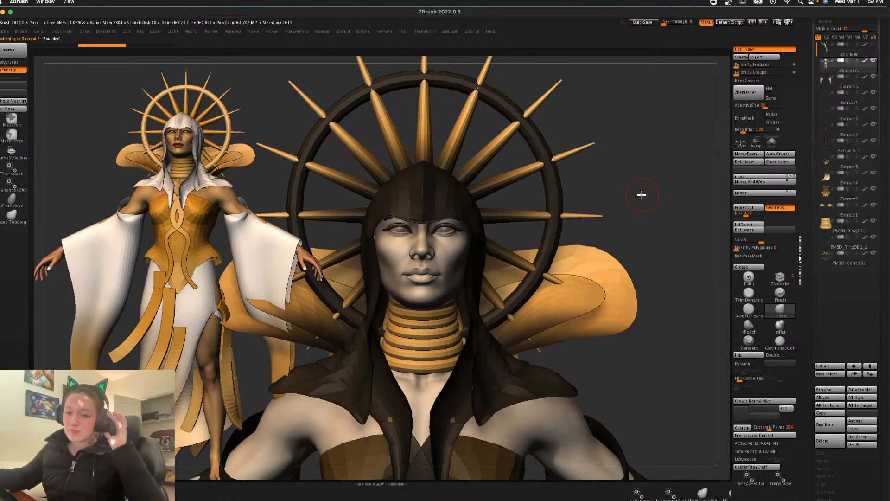
{"action": "left_click_drag", "start_coordinate": [650, 181], "coordinate": [654, 195]}
{"action": "key", "text": "shift+f"}
{"action": "key", "text": "shift+f"}
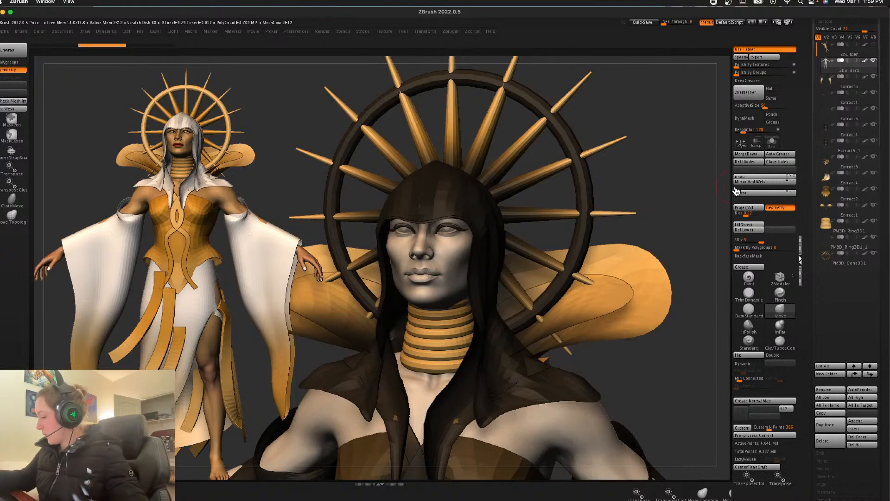
{"action": "left_click_drag", "start_coordinate": [760, 241], "coordinate": [619, 246]}
{"action": "key", "text": "d"}
{"action": "key", "text": "d"}
{"action": "key", "text": "d"}
{"action": "key", "text": "d"}
{"action": "left_click", "coordinate": [435, 264]}
{"action": "left_click_drag", "start_coordinate": [670, 216], "coordinate": [703, 219]}
{"action": "key", "text": "space"}
{"action": "key", "text": "shift+f"}
{"action": "key", "text": "shift+f"}
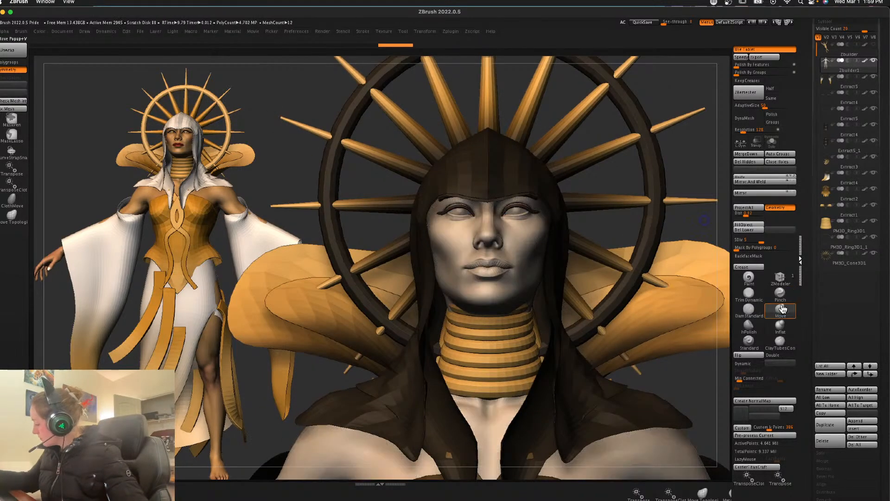
{"action": "left_click", "coordinate": [747, 281]}
{"action": "left_click_drag", "start_coordinate": [519, 209], "coordinate": [527, 208]}
{"action": "key", "text": "space"}
{"action": "key", "text": "super+z"}
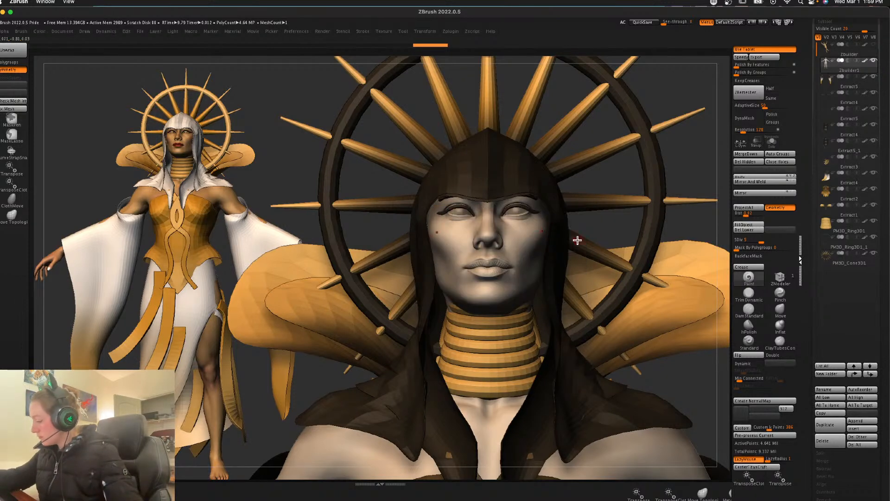
Step: Pull the corners of the mouth inward with the Move brush to reshape the lips
{"action": "left_click", "coordinate": [779, 310]}
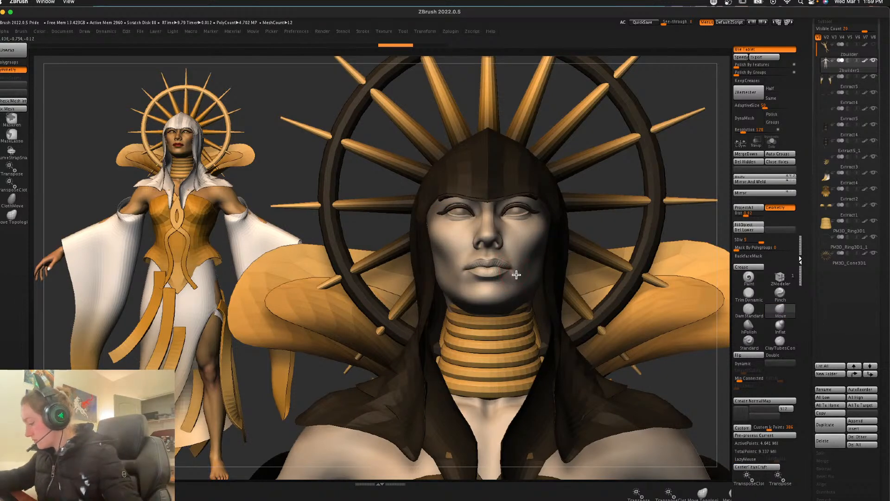
{"action": "left_click_drag", "start_coordinate": [517, 274], "coordinate": [509, 268]}
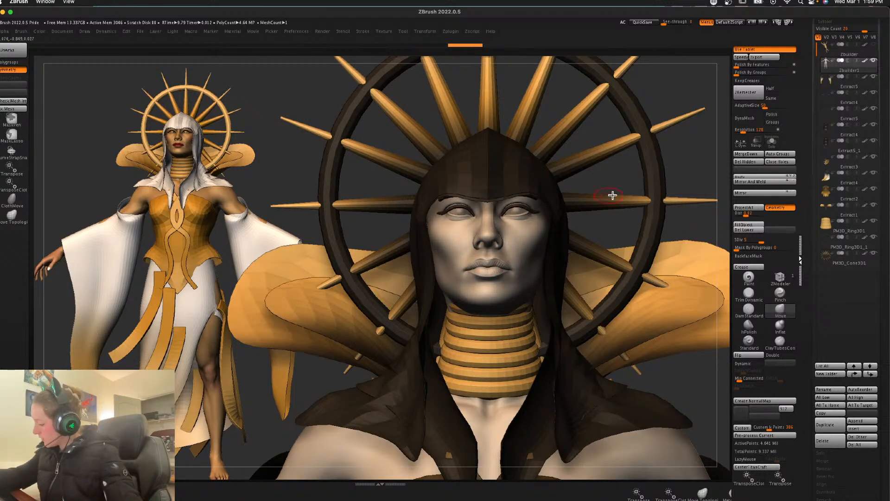
{"action": "left_click_drag", "start_coordinate": [696, 220], "coordinate": [687, 222]}
{"action": "left_click_drag", "start_coordinate": [634, 223], "coordinate": [636, 231], "text": "alt"}
{"action": "key", "text": "shift+f"}
{"action": "key", "text": "shift+f"}
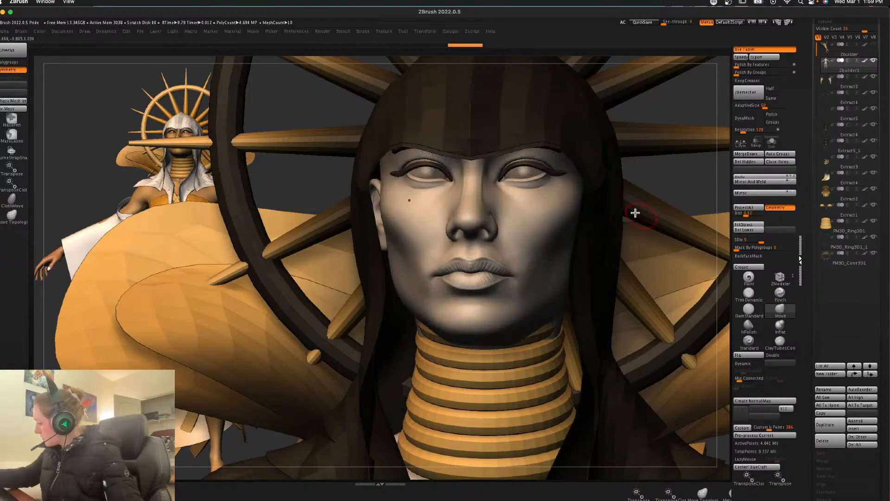
Step: Recolor the isolated eyeballs gold and hide them so the rest of the face can be painted
{"action": "left_click", "coordinate": [529, 175], "text": "ctrl+shift"}
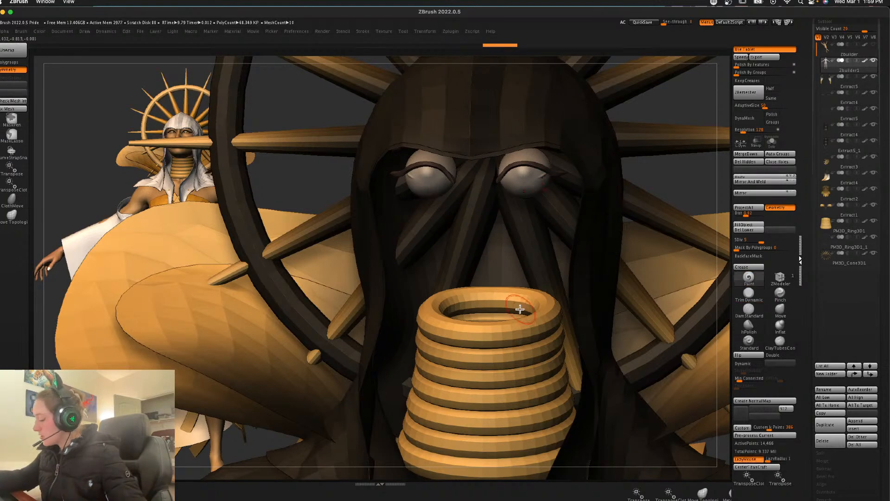
{"action": "left_click", "coordinate": [658, 173], "text": "ctrl+shift"}
{"action": "left_click", "coordinate": [523, 172], "text": "ctrl+alt+shift"}
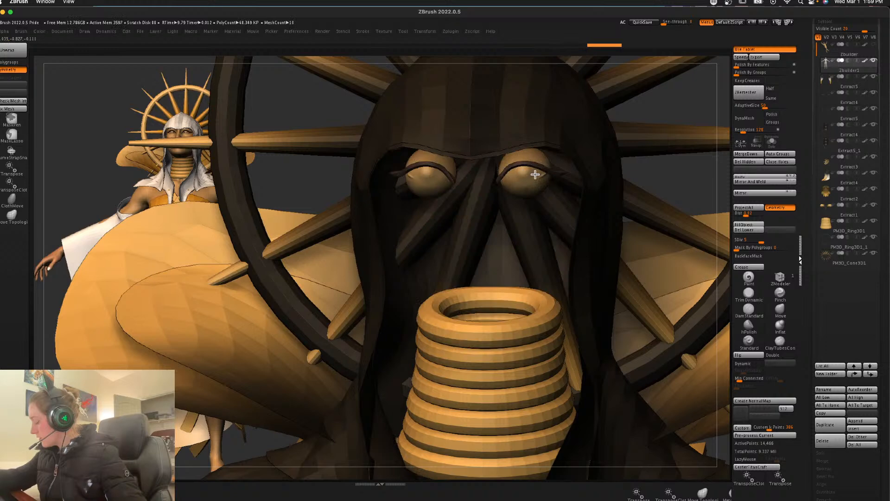
{"action": "left_click", "coordinate": [754, 283]}
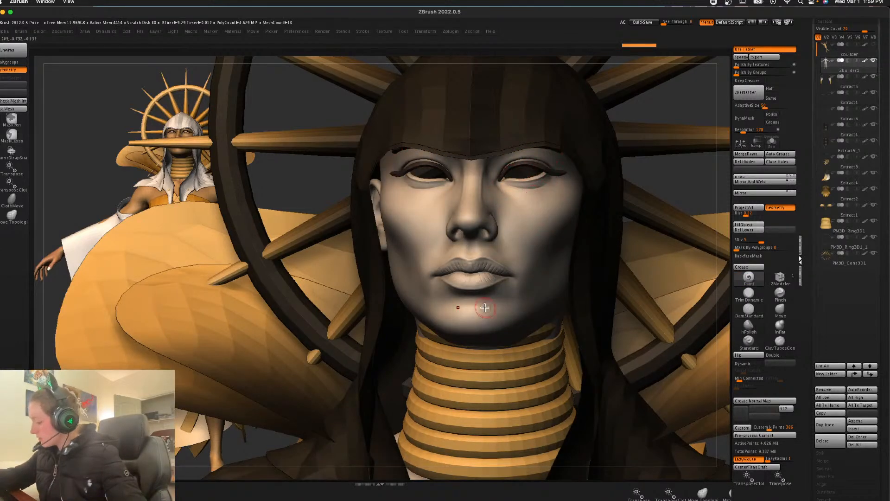
Step: Paint dark shading around the eyes and across the lips, and unhide the rest of the body with the gold eyeballs
{"action": "mouse_move", "coordinate": [503, 180]}
{"action": "left_mouse_down"}
{"action": "mouse_move", "coordinate": [550, 175]}
{"action": "mouse_move", "coordinate": [535, 180]}
{"action": "mouse_move", "coordinate": [563, 164]}
{"action": "left_mouse_up"}
{"action": "key", "text": "space"}
{"action": "left_click", "coordinate": [592, 187]}
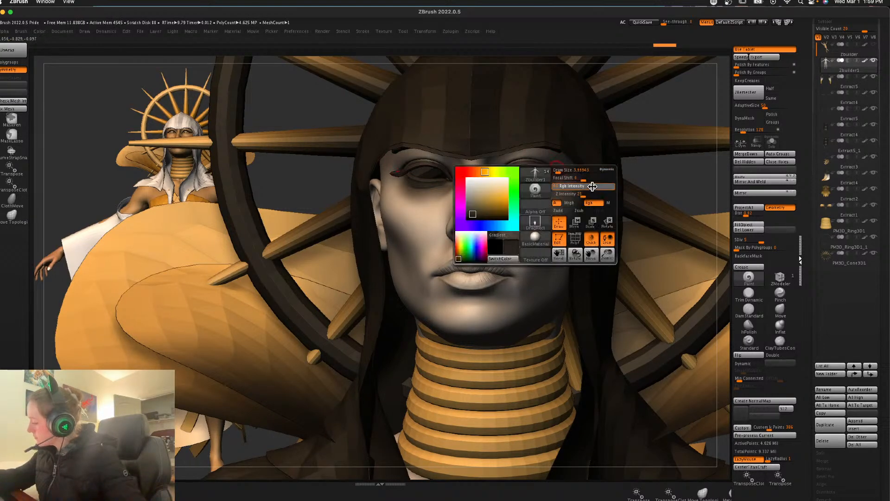
{"action": "mouse_move", "coordinate": [472, 274]}
{"action": "left_mouse_down"}
{"action": "mouse_move", "coordinate": [499, 263]}
{"action": "mouse_move", "coordinate": [464, 278]}
{"action": "mouse_move", "coordinate": [498, 274]}
{"action": "left_mouse_up"}
{"action": "left_click_drag", "start_coordinate": [594, 198], "coordinate": [615, 173]}
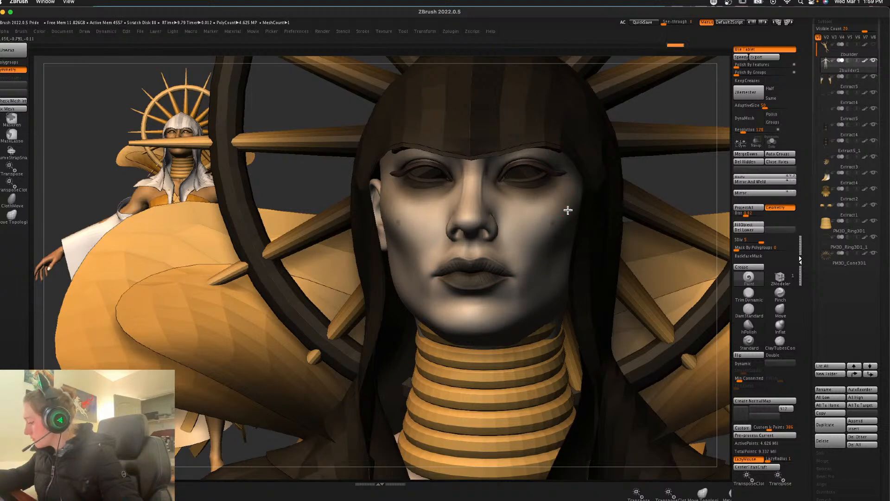
{"action": "left_click_drag", "start_coordinate": [554, 221], "coordinate": [559, 207]}
{"action": "left_click", "coordinate": [671, 180], "text": "ctrl+shift"}
{"action": "mouse_move", "coordinate": [669, 169]}
{"action": "left_mouse_down", "text": "shift"}
{"action": "mouse_move", "coordinate": [669, 233]}
{"action": "mouse_move", "coordinate": [700, 235]}
{"action": "mouse_move", "coordinate": [671, 199]}
{"action": "left_mouse_up", "text": "shift"}
{"action": "key", "text": "f"}
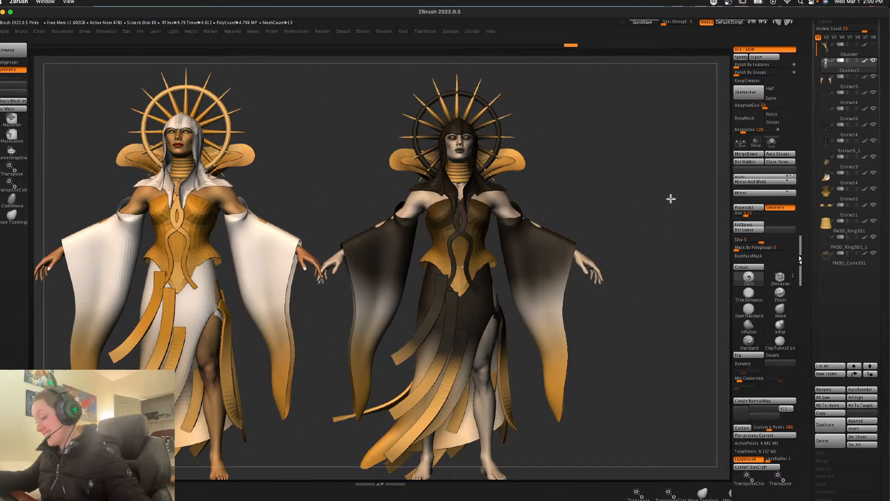
Step: Check the polygroup wireframe of the sleeves and switch to the Move brush
{"action": "left_click", "coordinate": [538, 296], "text": "alt"}
{"action": "right_click", "coordinate": [612, 274]}
{"action": "key", "text": "shift+f"}
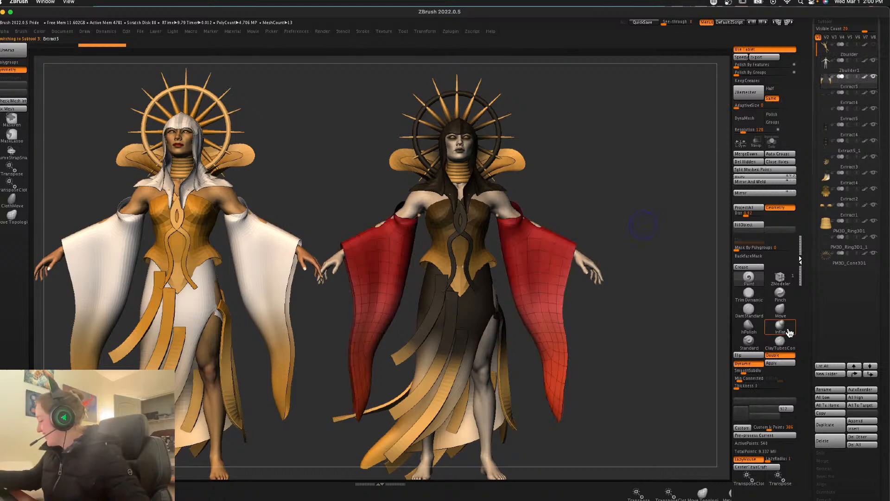
{"action": "key", "text": "shift+f"}
{"action": "left_click", "coordinate": [780, 312]}
Step: Isolate the curved trim on the corset and split it from the skirt strips into its own subtool
{"action": "left_click", "coordinate": [445, 281], "text": "alt"}
{"action": "key", "text": "shift+f"}
{"action": "key", "text": "shift+f"}
{"action": "right_click", "coordinate": [413, 320]}
{"action": "key", "text": "shift+f"}
{"action": "key", "text": "shift+f"}
{"action": "left_click", "coordinate": [467, 245], "text": "ctrl+shift"}
{"action": "left_click", "coordinate": [471, 241], "text": "ctrl+shift"}
{"action": "left_click", "coordinate": [598, 196], "text": "ctrl+shift"}
{"action": "left_click", "coordinate": [469, 245], "text": "ctrl+shift"}
{"action": "left_click", "coordinate": [469, 245], "text": "ctrl+shift"}
{"action": "left_click_drag", "start_coordinate": [568, 191], "coordinate": [584, 190], "text": "ctrl+shift"}
{"action": "left_click", "coordinate": [599, 185], "text": "ctrl+shift"}
{"action": "left_click", "coordinate": [754, 171]}
{"action": "key", "text": "shift+f"}
{"action": "key", "text": "shift+f"}
Step: Duplicate the corset and reshape the copy with the Move brush into a second layer flaring over the hips
{"action": "left_click", "coordinate": [489, 257], "text": "alt"}
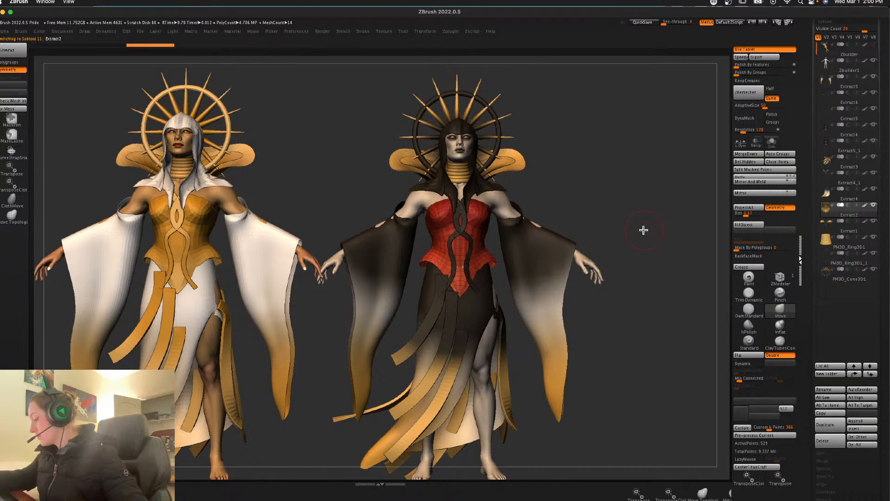
{"action": "key", "text": "alt+Down"}
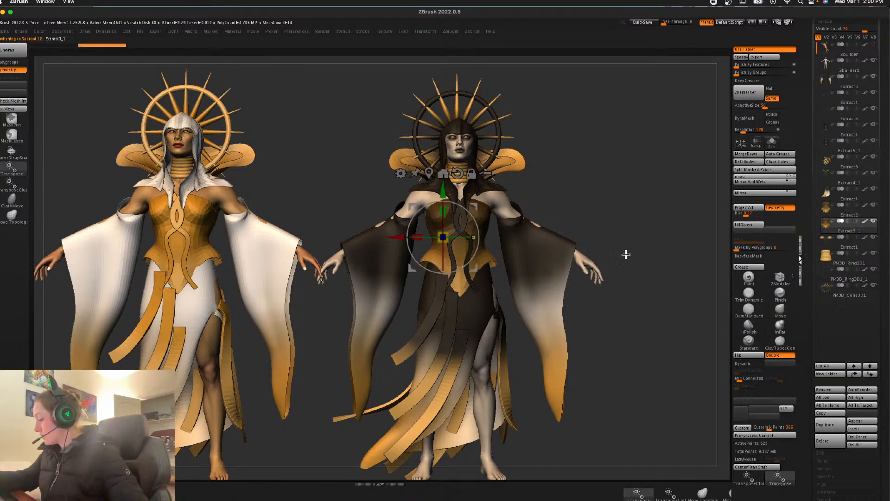
{"action": "left_click_drag", "start_coordinate": [493, 262], "coordinate": [491, 243]}
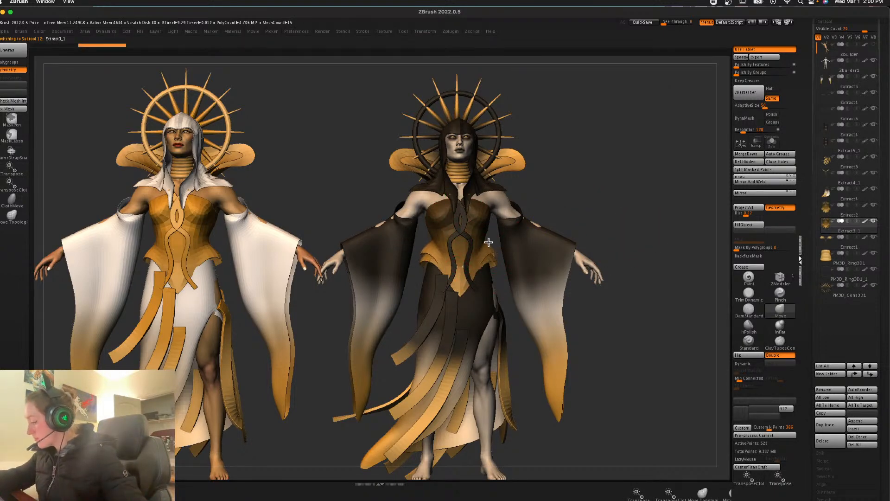
{"action": "key", "text": "space"}
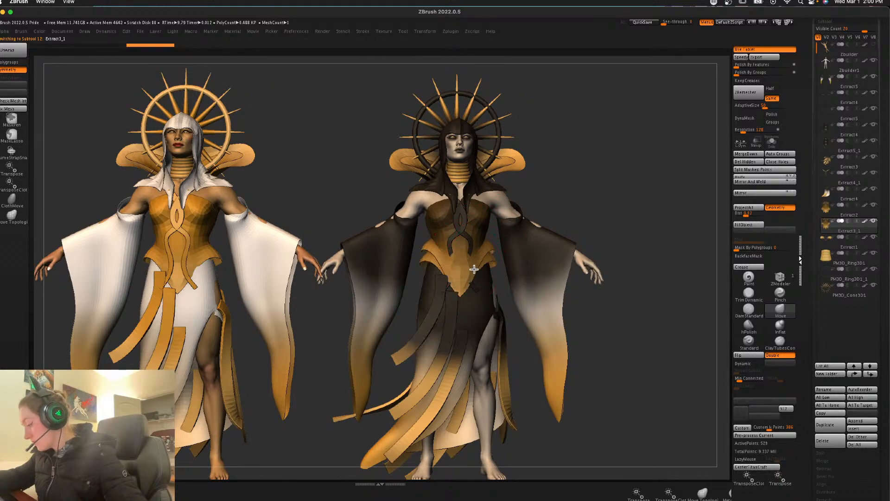
{"action": "key", "text": "space"}
{"action": "left_click_drag", "start_coordinate": [618, 206], "coordinate": [593, 206]}
{"action": "key", "text": "space"}
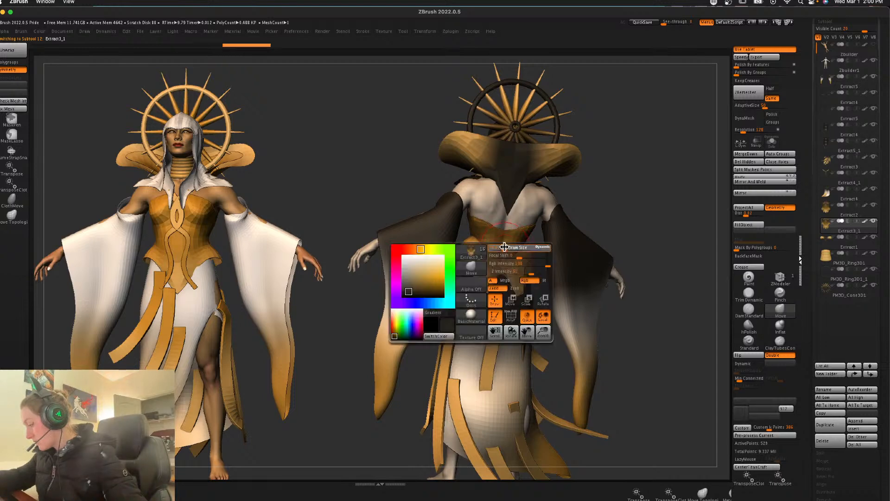
{"action": "left_click_drag", "start_coordinate": [653, 210], "coordinate": [632, 272]}
Step: Select the dark hair piece and adjust its shape with the Move brush, comparing it before and after the change
{"action": "left_click", "coordinate": [517, 300], "text": "alt"}
{"action": "key", "text": "space"}
{"action": "left_click", "coordinate": [477, 249], "text": "alt"}
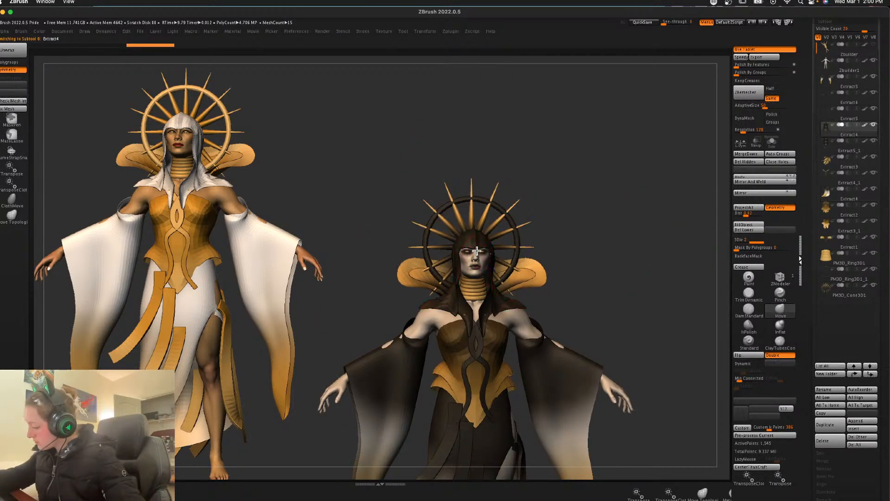
{"action": "right_click_drag", "start_coordinate": [595, 214], "coordinate": [598, 208], "text": "ctrl"}
{"action": "right_click", "coordinate": [598, 207]}
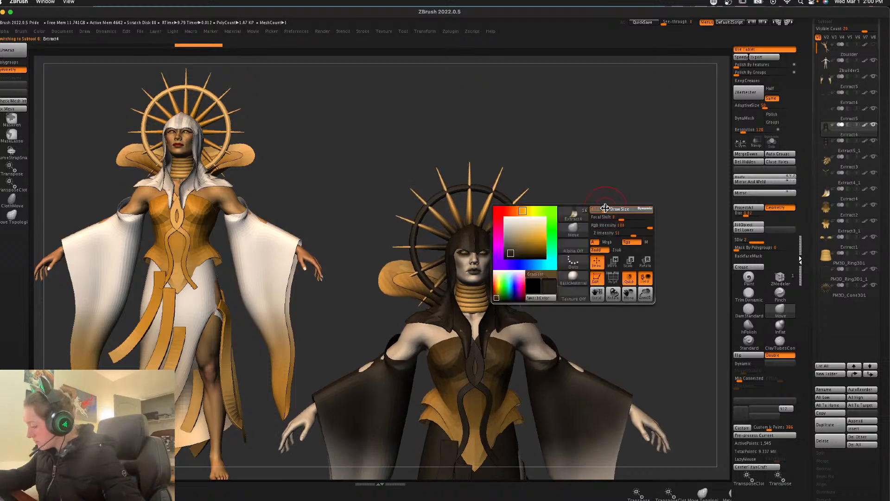
{"action": "right_click_drag", "start_coordinate": [605, 240], "coordinate": [602, 193], "text": "alt"}
{"action": "right_click", "coordinate": [607, 195]}
{"action": "key", "text": "ctrl+z"}
{"action": "key", "text": "ctrl+shift+z"}
{"action": "right_click_drag", "start_coordinate": [626, 224], "coordinate": [617, 194], "text": "ctrl"}
{"action": "right_click_drag", "start_coordinate": [610, 216], "coordinate": [611, 180], "text": "alt"}
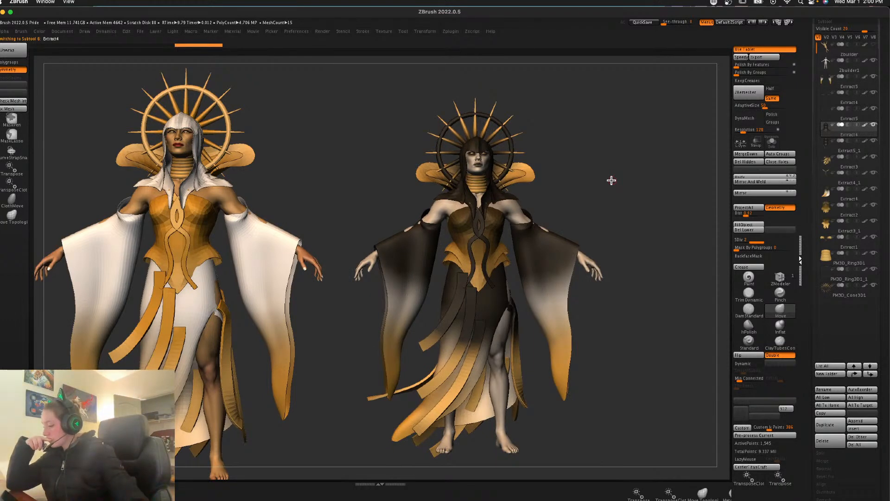
Step: Adjust the tops of the skirt strips below the corset point with the Move brush
{"action": "left_click", "coordinate": [462, 288], "text": "alt"}
{"action": "right_click", "coordinate": [481, 267]}
{"action": "key", "text": "space"}
{"action": "mouse_move", "coordinate": [467, 254]}
{"action": "left_mouse_down"}
{"action": "mouse_move", "coordinate": [478, 251]}
{"action": "mouse_move", "coordinate": [472, 271]}
{"action": "left_mouse_up"}
{"action": "left_click", "coordinate": [470, 273], "text": "alt"}
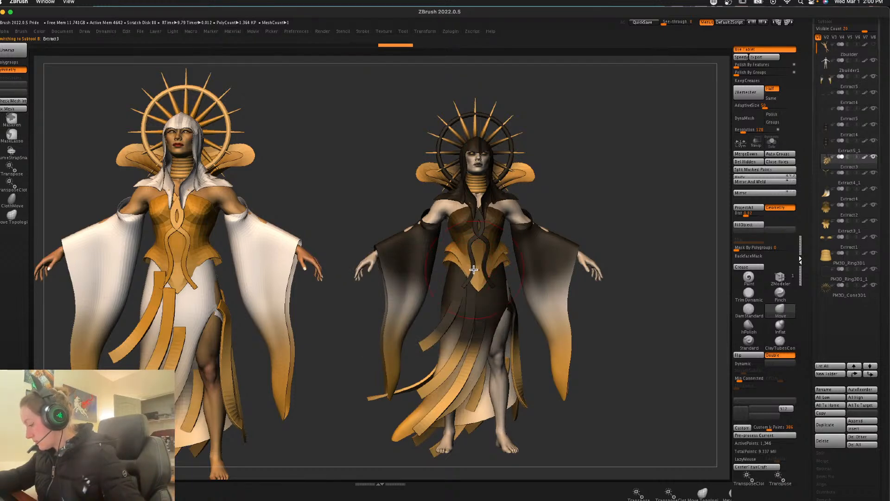
Step: Auto-group the skirt strips into separate polygroups and set Mask By Polygroups to 100
{"action": "left_click", "coordinate": [459, 297], "text": "alt"}
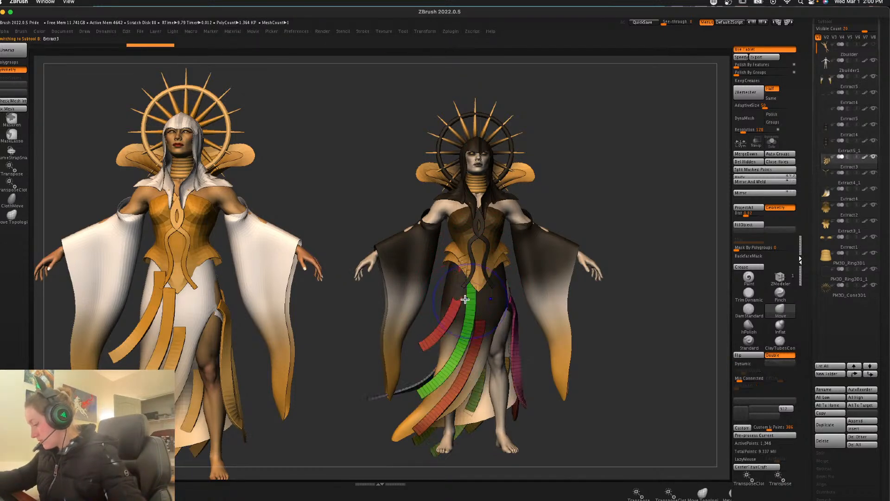
{"action": "key", "text": "shift+f"}
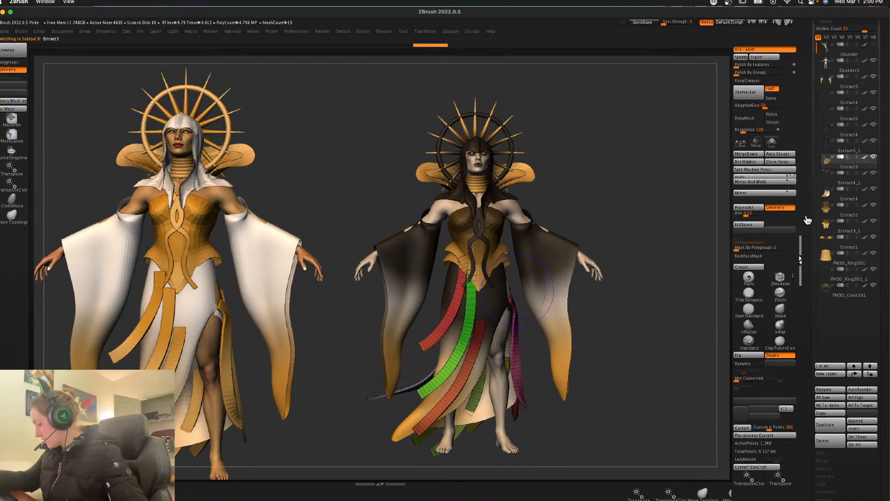
{"action": "left_click", "coordinate": [782, 155]}
{"action": "left_click_drag", "start_coordinate": [776, 250], "coordinate": [794, 249]}
{"action": "key", "text": "shift+f"}
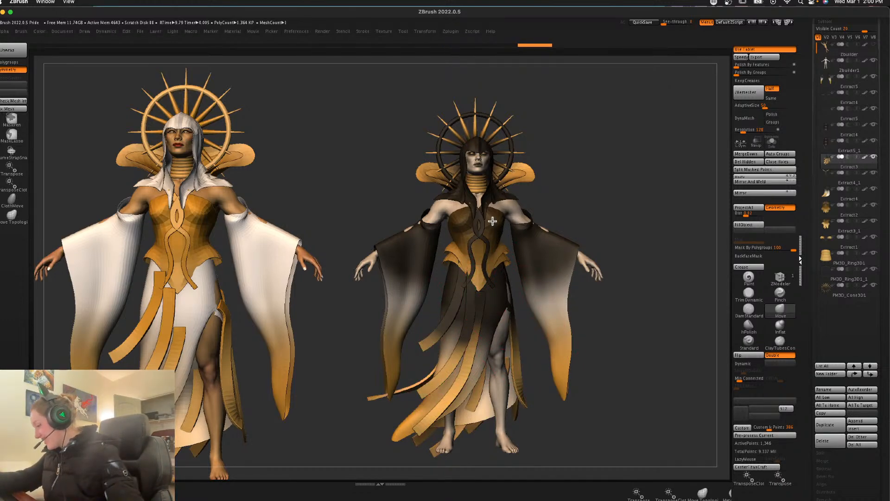
Step: Check the skirt from another angle and adjust the shape of the sleeves with the Move brush
{"action": "left_click", "coordinate": [511, 299], "text": "alt"}
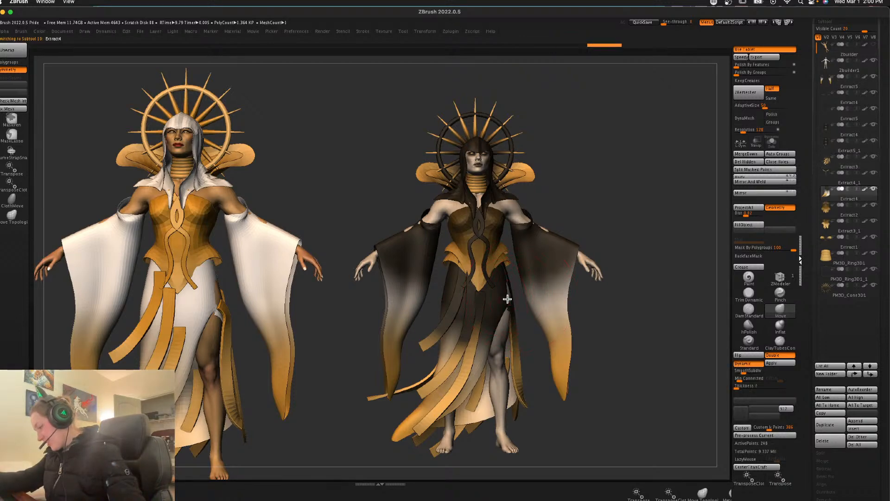
{"action": "left_click_drag", "start_coordinate": [625, 234], "coordinate": [546, 283]}
{"action": "left_click_drag", "start_coordinate": [639, 240], "coordinate": [607, 235]}
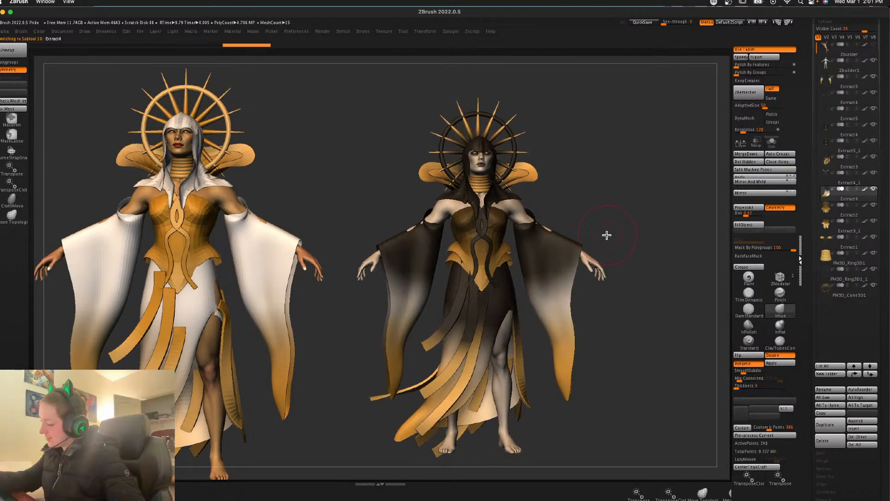
{"action": "left_click", "coordinate": [552, 247], "text": "alt"}
{"action": "right_click", "coordinate": [552, 246]}
{"action": "right_click", "coordinate": [553, 226]}
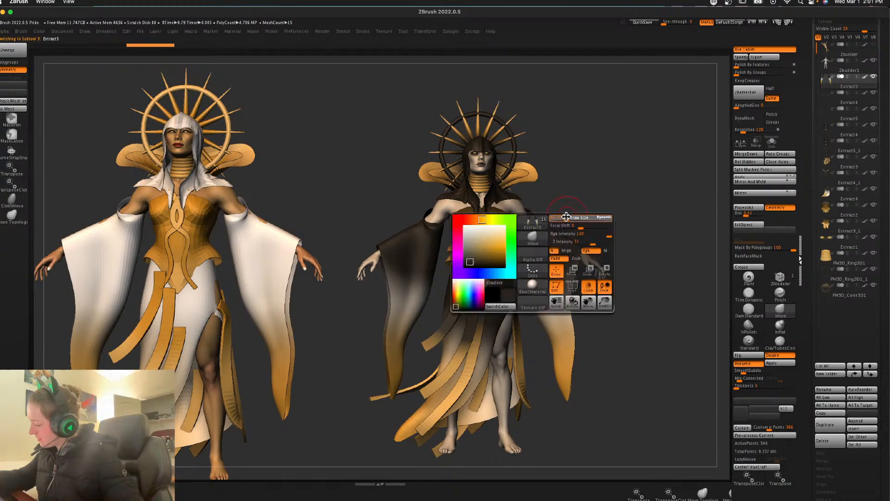
{"action": "left_click_drag", "start_coordinate": [629, 199], "coordinate": [609, 208]}
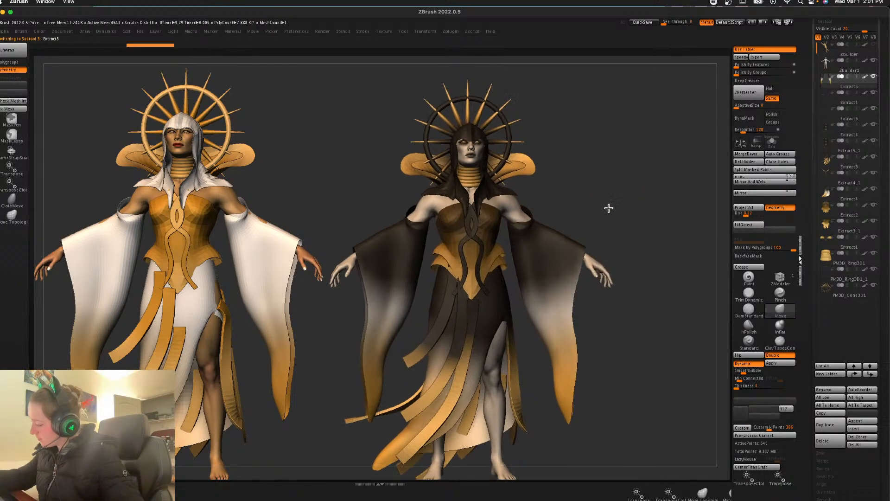
{"action": "left_click", "coordinate": [477, 204], "text": "alt"}
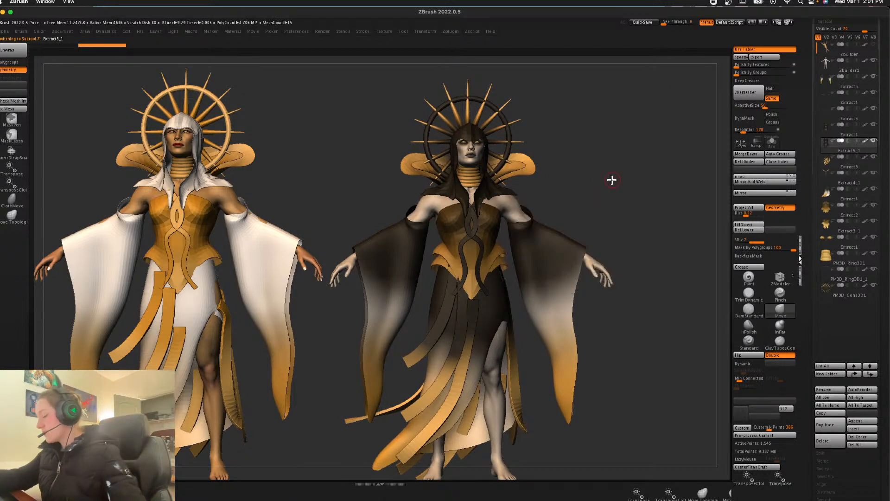
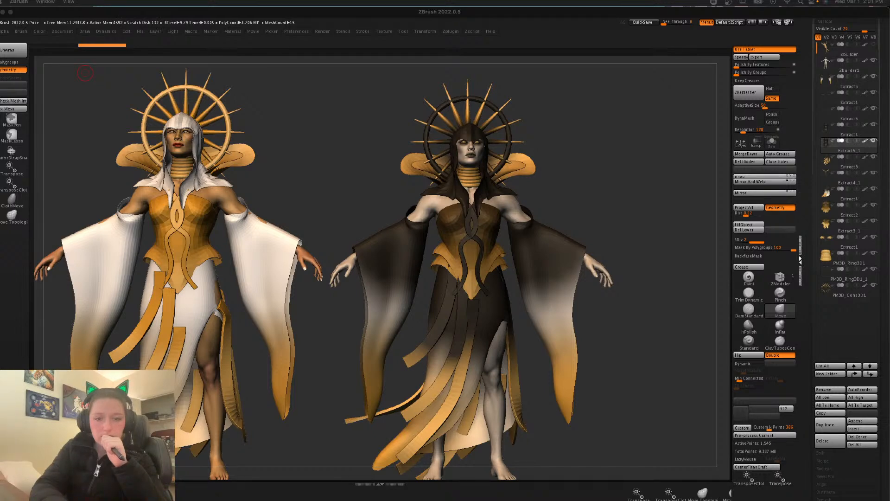
Step: Merge the halo ring with its spikes into one subtool, duplicate it and hide the copy
{"action": "left_click", "coordinate": [505, 156], "text": "alt"}
{"action": "right_click", "coordinate": [605, 164]}
{"action": "right_click_drag", "start_coordinate": [607, 164], "coordinate": [633, 193], "text": "ctrl"}
{"action": "left_click", "coordinate": [748, 153]}
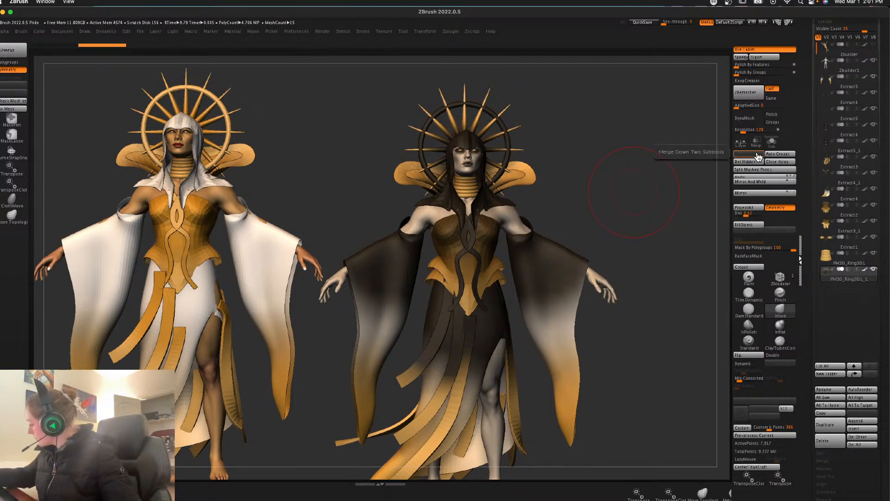
{"action": "left_click", "coordinate": [866, 279]}
Step: Apply a gizmo deformer to the merged halo and pull it so that the spikes curve
{"action": "right_click_drag", "start_coordinate": [604, 175], "coordinate": [587, 211], "text": "alt"}
{"action": "right_click", "coordinate": [587, 212]}
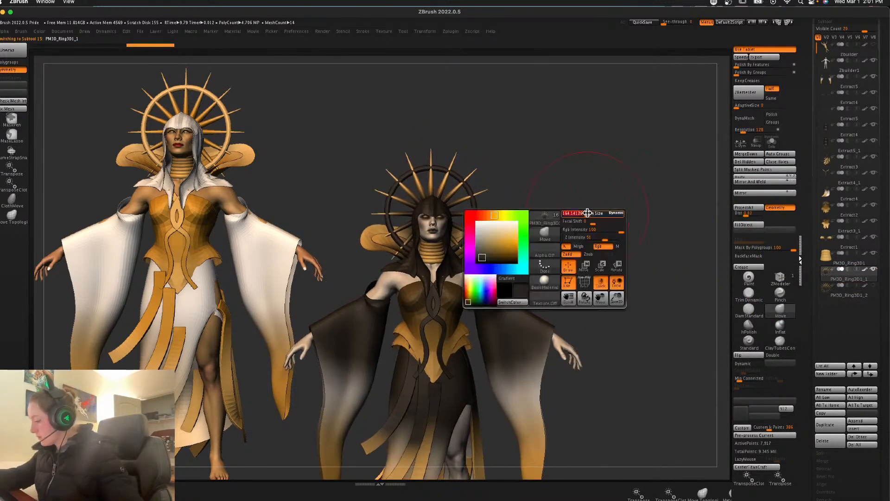
{"action": "key", "text": "w"}
{"action": "left_click", "coordinate": [389, 147]}
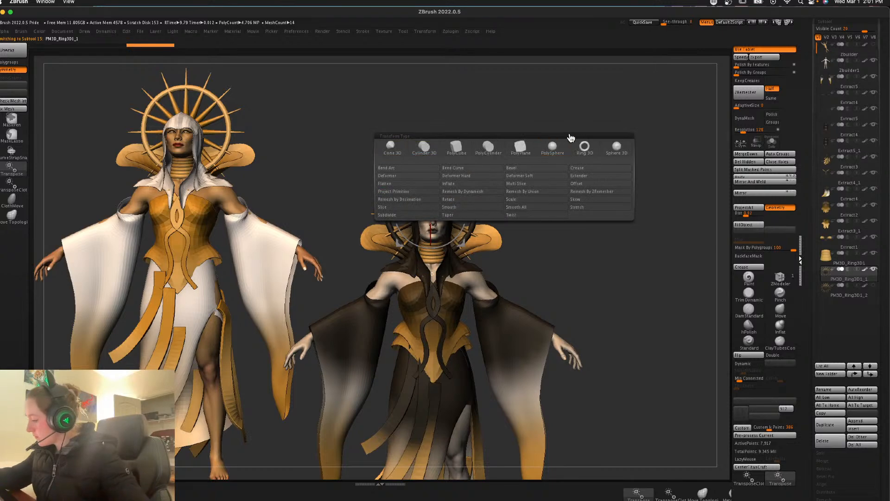
{"action": "left_click", "coordinate": [408, 167]}
{"action": "mouse_move", "coordinate": [432, 142]}
{"action": "left_mouse_down"}
{"action": "mouse_move", "coordinate": [431, 109]}
{"action": "mouse_move", "coordinate": [431, 117]}
{"action": "left_mouse_up"}
{"action": "key", "text": "q"}
Step: Widen the halo ring on both sides with a large Move brush
{"action": "left_click", "coordinate": [771, 143]}
{"action": "left_click", "coordinate": [777, 145]}
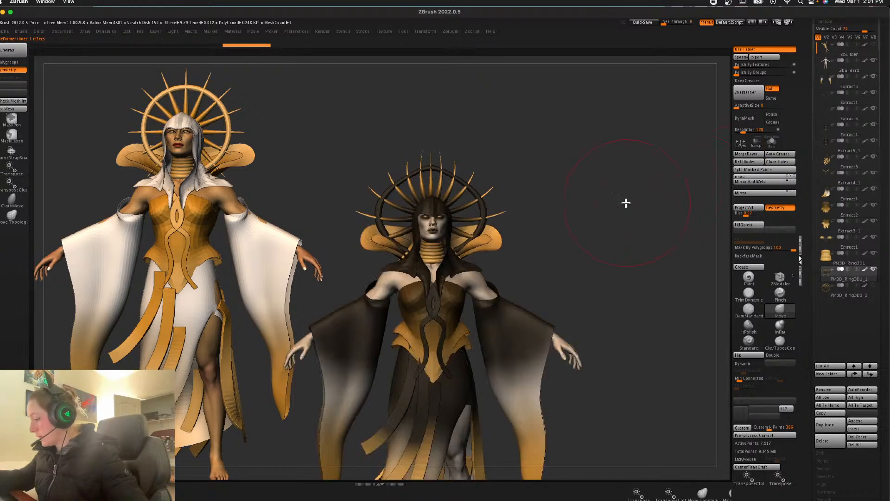
{"action": "key", "text": "space"}
{"action": "key", "text": "space"}
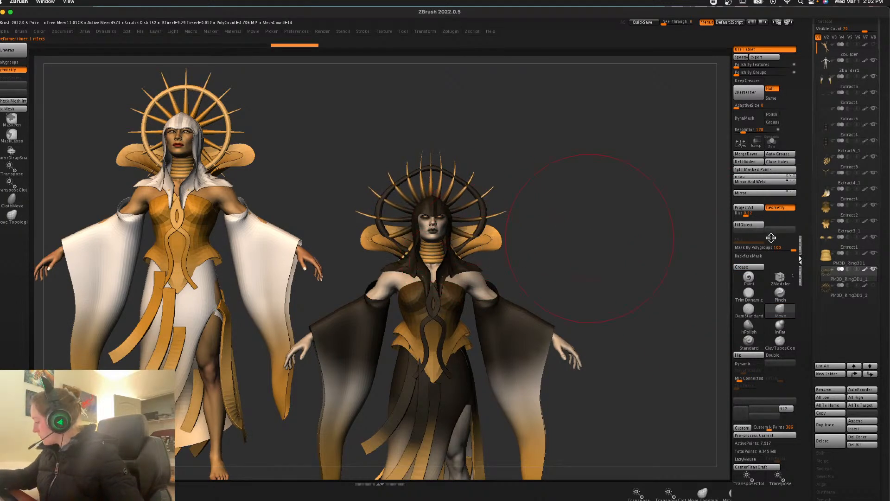
{"action": "key", "text": "space"}
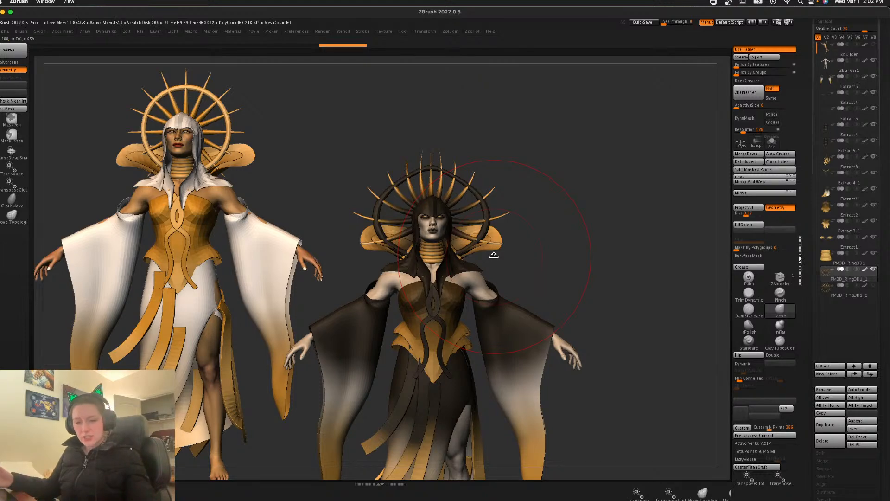
{"action": "left_click_drag", "start_coordinate": [483, 244], "coordinate": [495, 245]}
Step: Check the halo's wireframe and fine-tune the side of the halo with the resized Move brush
{"action": "key", "text": "shift+f"}
{"action": "key", "text": "shift+f"}
{"action": "key", "text": "space"}
{"action": "left_click_drag", "start_coordinate": [527, 207], "coordinate": [521, 211]}
{"action": "left_click_drag", "start_coordinate": [582, 239], "coordinate": [585, 200], "text": "alt"}
{"action": "key", "text": "shift+f"}
{"action": "key", "text": "space"}
{"action": "key", "text": "shift+f"}
{"action": "key", "text": "space"}
Step: Select the body and pull the sides of the lower face slightly inward with the Move brush
{"action": "left_click", "coordinate": [565, 216], "text": "alt"}
{"action": "left_click", "coordinate": [461, 179], "text": "alt"}
{"action": "left_click_drag", "start_coordinate": [626, 173], "coordinate": [672, 325], "text": "alt"}
{"action": "left_click_drag", "start_coordinate": [466, 280], "coordinate": [461, 281]}
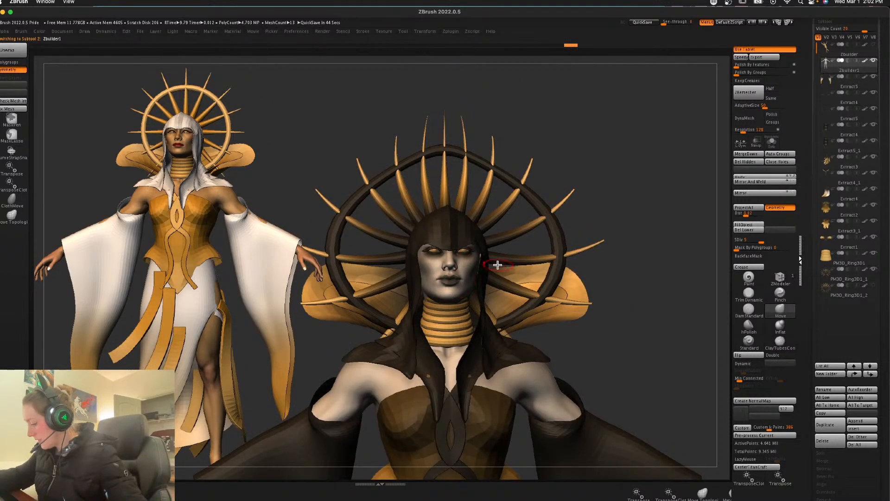
Step: Refine the corners of the mouth and the lower cheeks with a smaller Move brush
{"action": "left_click_drag", "start_coordinate": [636, 291], "coordinate": [643, 357], "text": "alt"}
{"action": "key", "text": "space"}
{"action": "left_click_drag", "start_coordinate": [472, 276], "coordinate": [463, 276]}
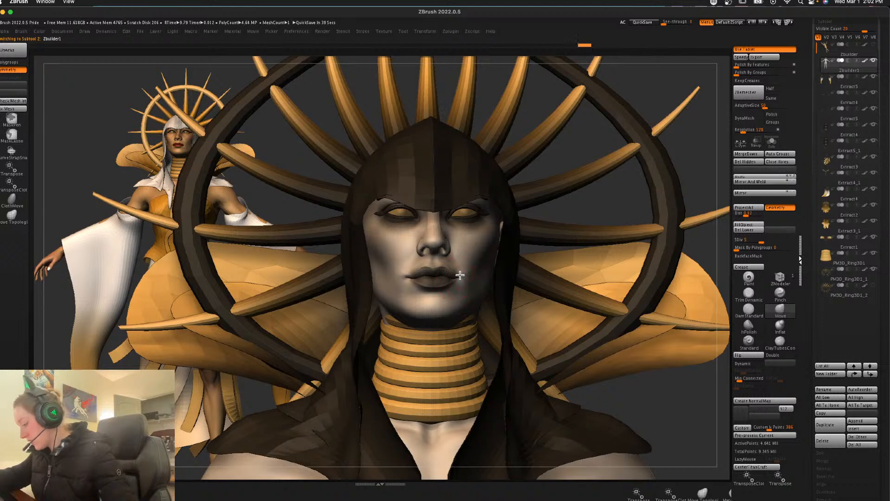
{"action": "key", "text": "space"}
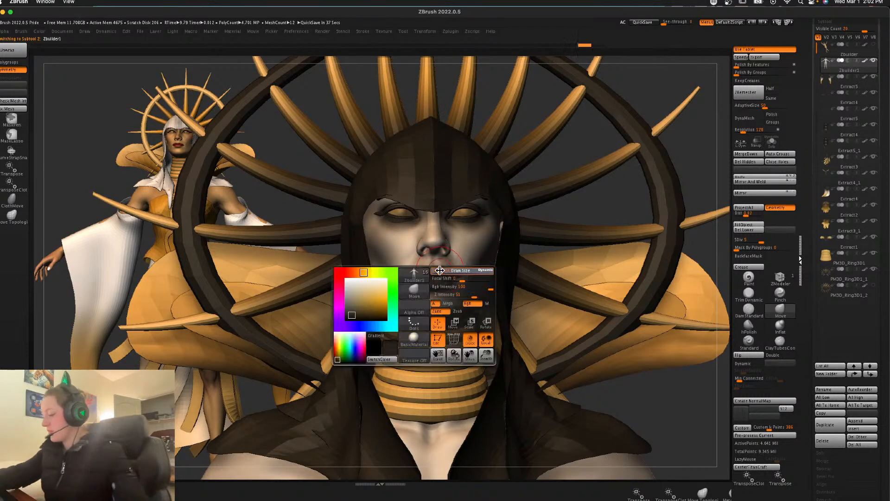
{"action": "left_click_drag", "start_coordinate": [459, 275], "coordinate": [462, 278]}
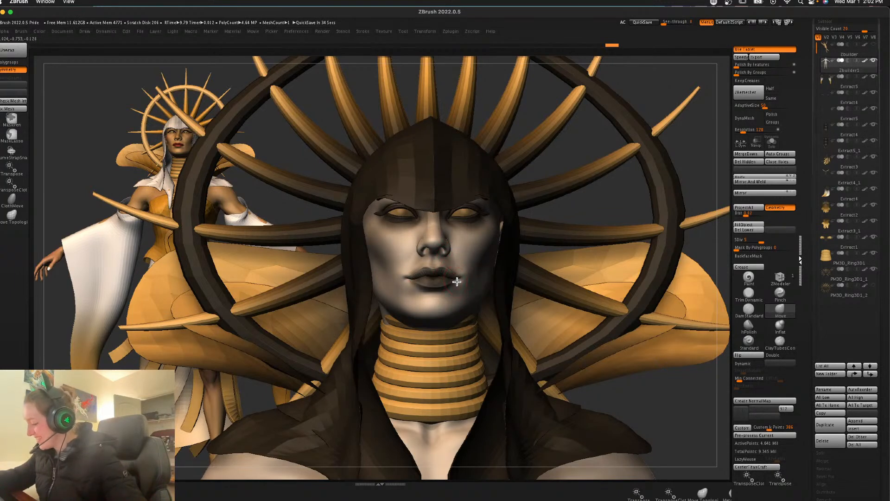
{"action": "key", "text": "space"}
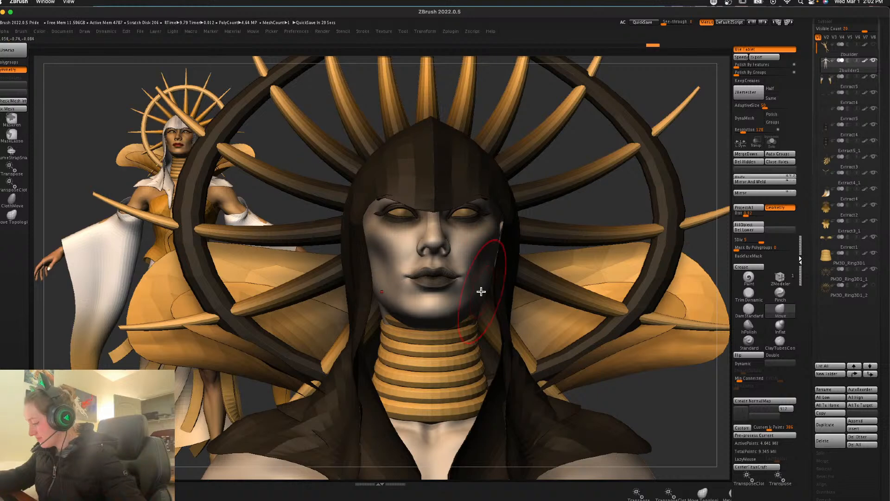
{"action": "left_click", "coordinate": [463, 338], "text": "alt"}
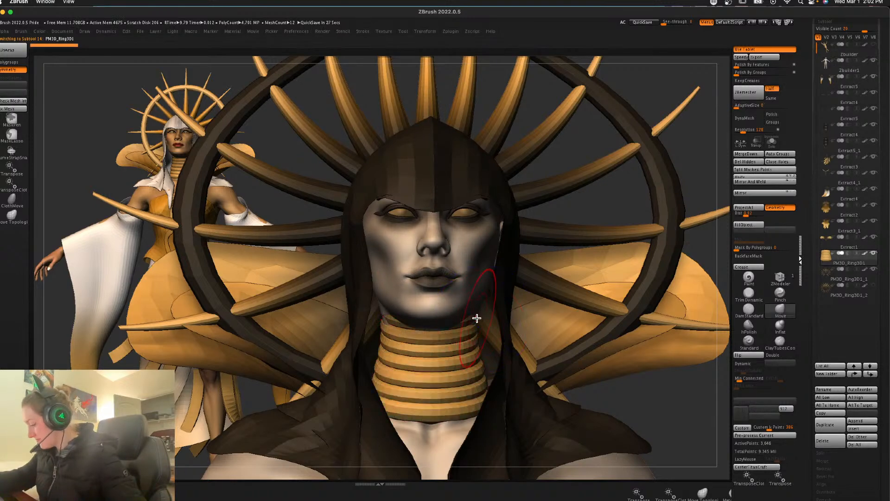
{"action": "left_click", "coordinate": [480, 309], "text": "alt"}
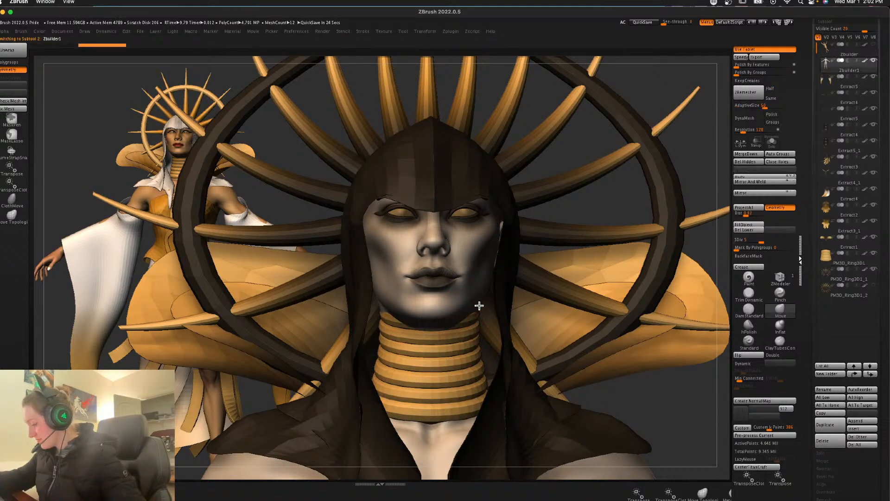
Step: Isolate the body, lower it to the first subdivision level and adjust the underside of the jaw with the Move brush
{"action": "left_click", "coordinate": [772, 142]}
{"action": "left_click_drag", "start_coordinate": [651, 203], "coordinate": [650, 207]}
{"action": "key", "text": "shift+f"}
{"action": "key", "text": "shift+f"}
{"action": "key", "text": "shift+d"}
{"action": "key", "text": "shift+d"}
{"action": "key", "text": "shift+d"}
{"action": "key", "text": "shift+d"}
{"action": "left_click_drag", "start_coordinate": [457, 329], "coordinate": [444, 323]}
{"action": "left_click", "coordinate": [771, 142]}
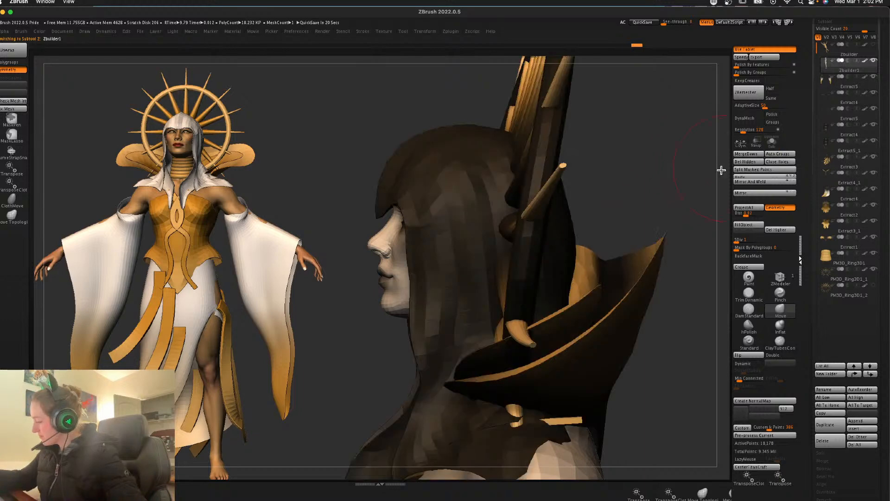
Step: Refine the jaw on the low-resolution body with the Move brush and restore its highest subdivision level
{"action": "left_click_drag", "start_coordinate": [667, 211], "coordinate": [635, 226]}
{"action": "key", "text": "shift+f"}
{"action": "left_click_drag", "start_coordinate": [392, 307], "coordinate": [395, 306]}
{"action": "key", "text": "shift+f"}
{"action": "key", "text": "space"}
{"action": "key", "text": "space"}
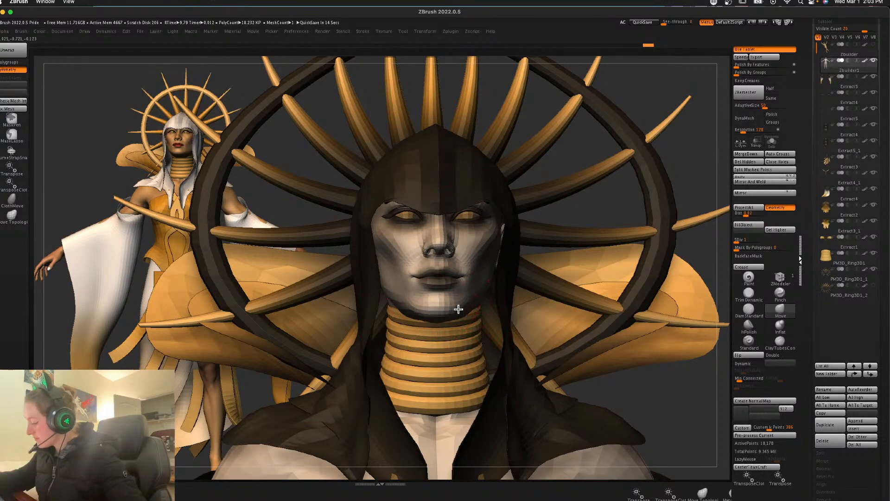
{"action": "key", "text": "d"}
{"action": "key", "text": "d"}
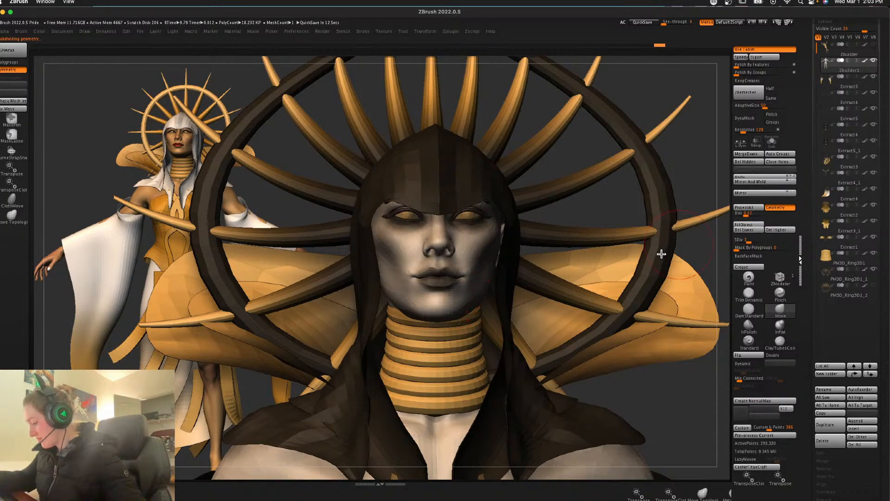
{"action": "key", "text": "d"}
{"action": "key", "text": "d"}
Step: Select the sleeves, choose the Standard brush, and subdivide and apply their dynamic subdivision
{"action": "key", "text": "f"}
{"action": "left_click_drag", "start_coordinate": [630, 245], "coordinate": [667, 307], "text": "alt"}
{"action": "left_click_drag", "start_coordinate": [632, 244], "coordinate": [643, 219], "text": "alt"}
{"action": "key", "text": "space"}
{"action": "key", "text": "shift+f"}
{"action": "key", "text": "shift+f"}
{"action": "left_click", "coordinate": [540, 304], "text": "alt"}
{"action": "left_click_drag", "start_coordinate": [655, 277], "coordinate": [658, 258], "text": "alt"}
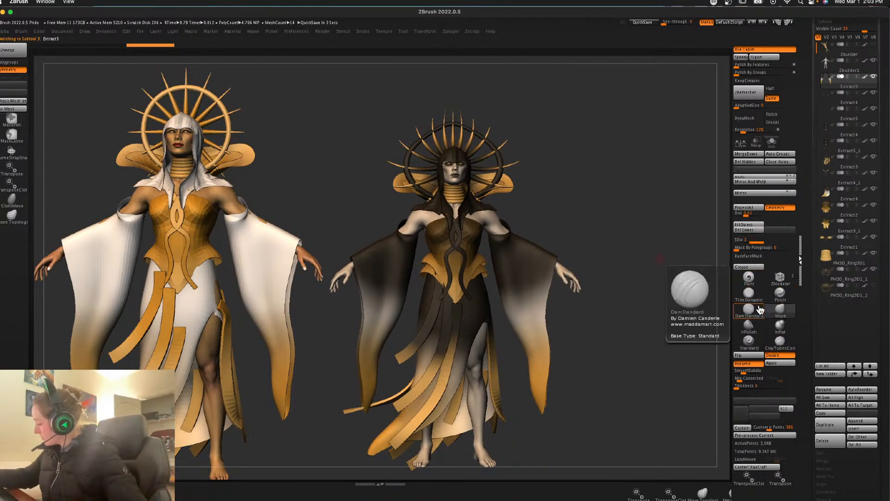
{"action": "left_click", "coordinate": [748, 343]}
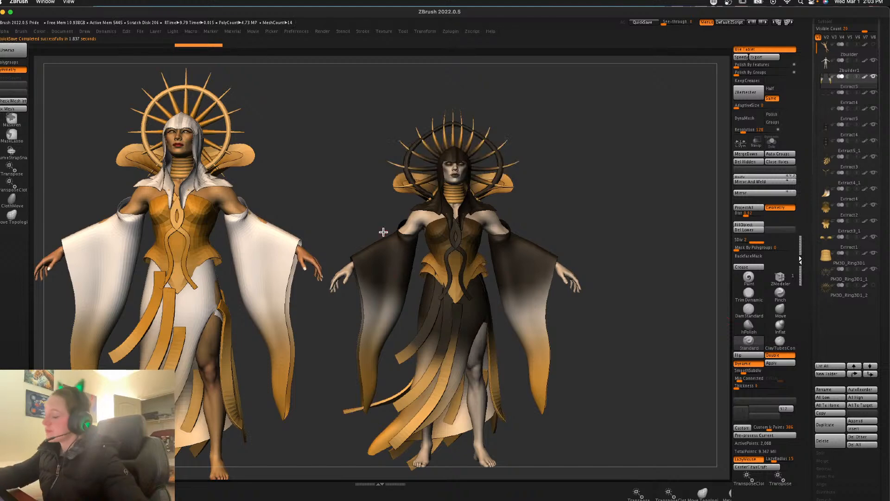
{"action": "key", "text": "ctrl+d"}
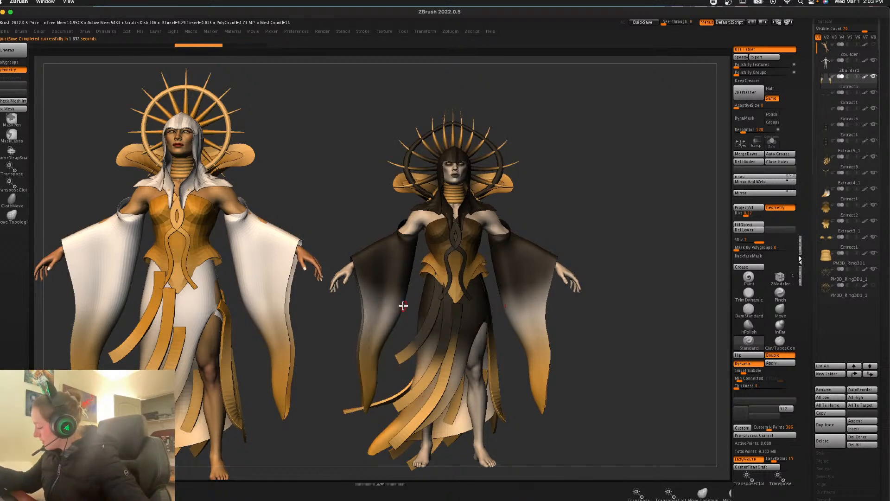
{"action": "left_click", "coordinate": [760, 365]}
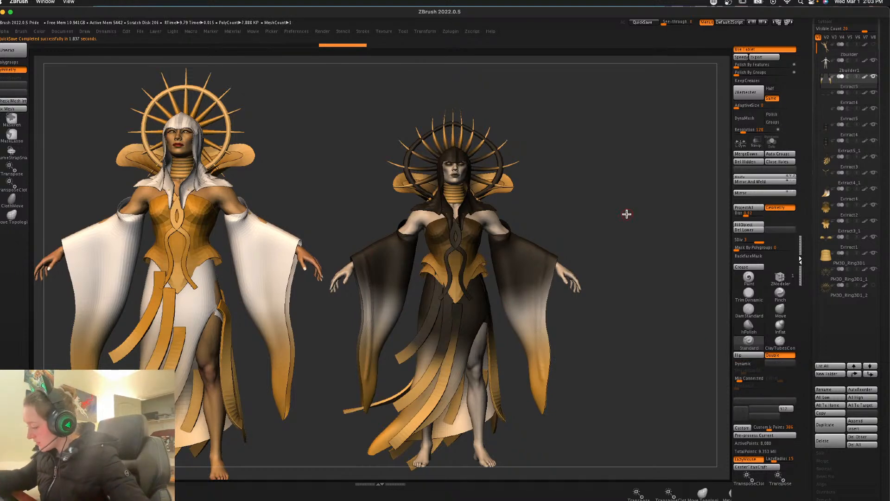
Step: Subdivide the sleeves to level 5 for sculpting fabric folds
{"action": "key", "text": "ctrl+d"}
{"action": "key", "text": "l"}
{"action": "key", "text": "ctrl+d"}
{"action": "key", "text": "l"}
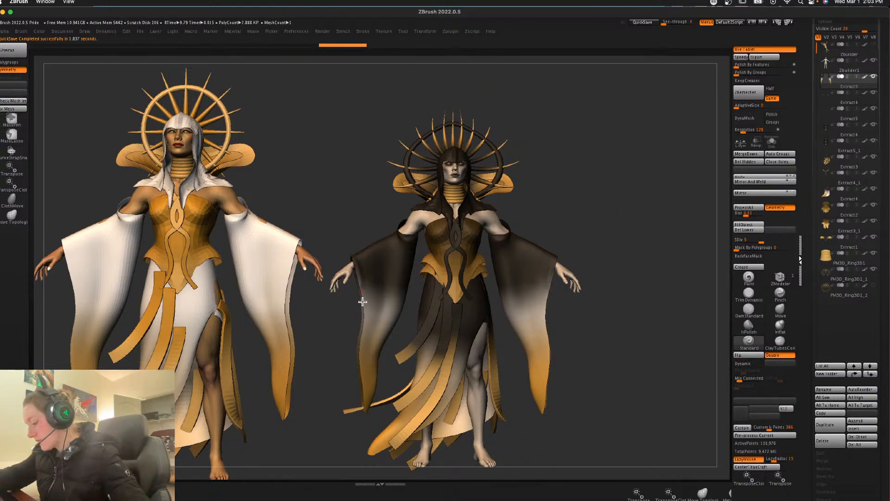
{"action": "left_click_drag", "start_coordinate": [651, 218], "coordinate": [661, 150], "text": "alt"}
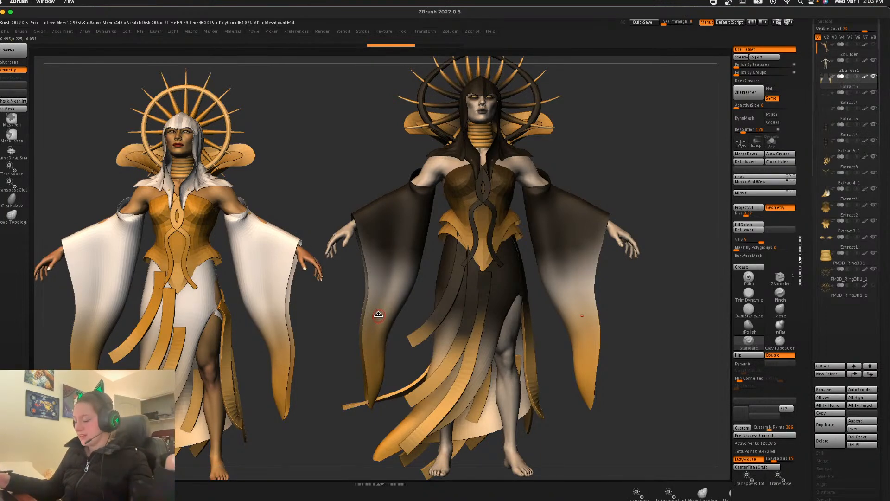
Step: Sculpt long vertical folds down the outer front of the sleeves with the Standard brush, undoing unwanted strokes
{"action": "mouse_move", "coordinate": [357, 218]}
{"action": "left_mouse_down"}
{"action": "mouse_move", "coordinate": [373, 276]}
{"action": "mouse_move", "coordinate": [369, 366]}
{"action": "left_mouse_up"}
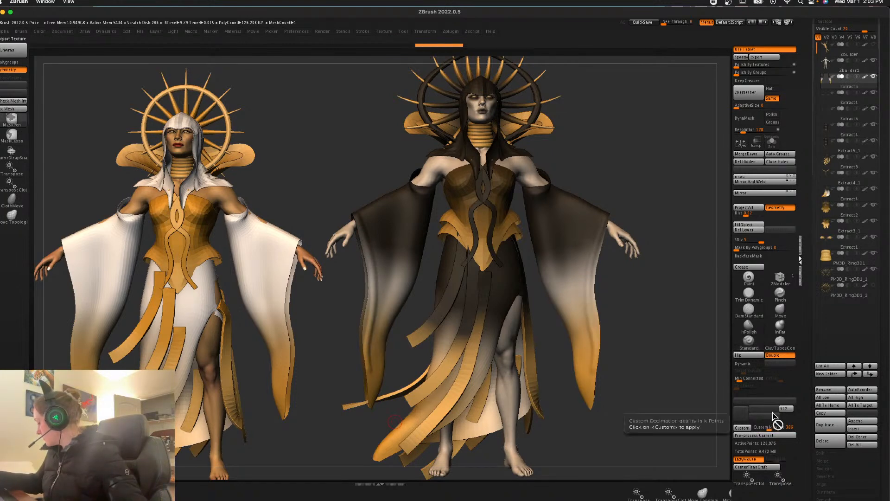
{"action": "key", "text": "ctrl+z"}
{"action": "left_click_drag", "start_coordinate": [370, 264], "coordinate": [371, 391]}
{"action": "mouse_move", "coordinate": [362, 217]}
{"action": "left_mouse_down", "text": "shift"}
{"action": "mouse_move", "coordinate": [379, 302]}
{"action": "mouse_move", "coordinate": [376, 356]}
{"action": "left_mouse_up", "text": "shift"}
{"action": "key", "text": "ctrl+z"}
{"action": "mouse_move", "coordinate": [377, 264]}
{"action": "left_mouse_down"}
{"action": "mouse_move", "coordinate": [369, 372]}
{"action": "mouse_move", "coordinate": [384, 256]}
{"action": "left_mouse_up"}
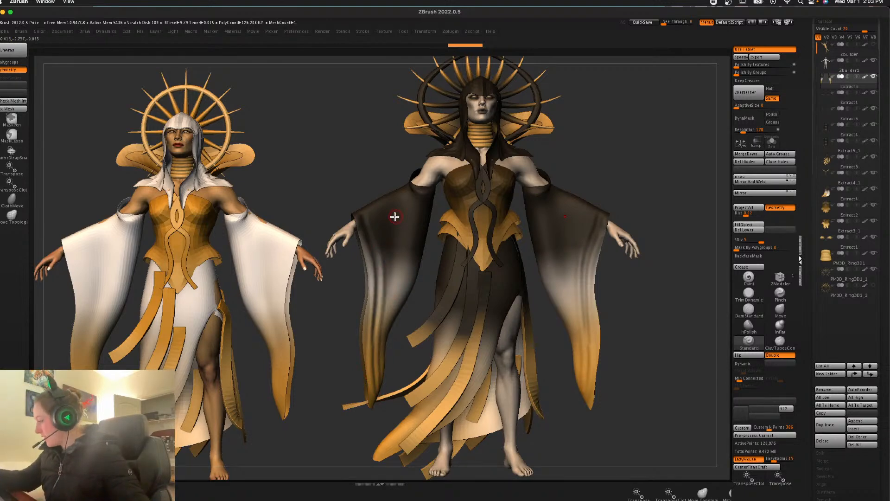
Step: Isolate the sleeves and sculpt folds across the upper arm and around the shoulder opening
{"action": "left_click", "coordinate": [773, 142]}
{"action": "mouse_move", "coordinate": [390, 216]}
{"action": "right_mouse_down"}
{"action": "mouse_move", "coordinate": [496, 201]}
{"action": "mouse_move", "coordinate": [383, 216]}
{"action": "mouse_move", "coordinate": [476, 169]}
{"action": "mouse_move", "coordinate": [377, 201]}
{"action": "right_mouse_up"}
{"action": "right_click", "coordinate": [389, 213]}
{"action": "left_click_drag", "start_coordinate": [376, 212], "coordinate": [389, 236]}
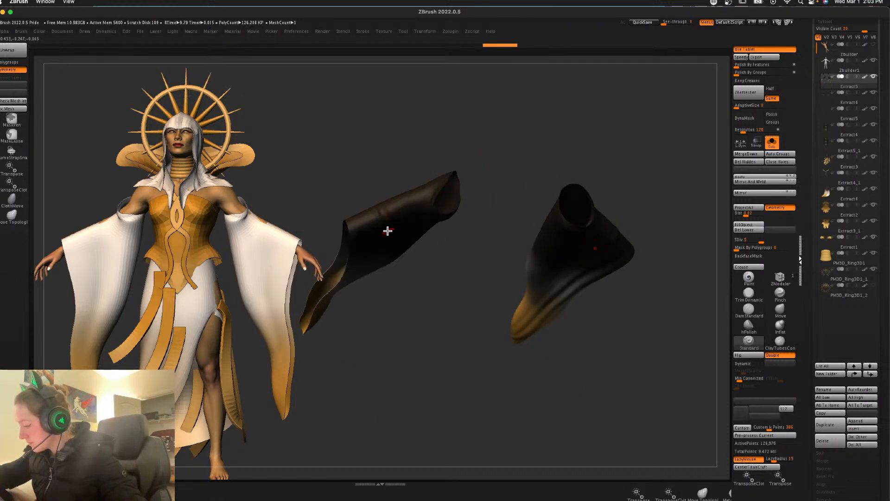
{"action": "right_click_drag", "start_coordinate": [408, 215], "coordinate": [459, 201]}
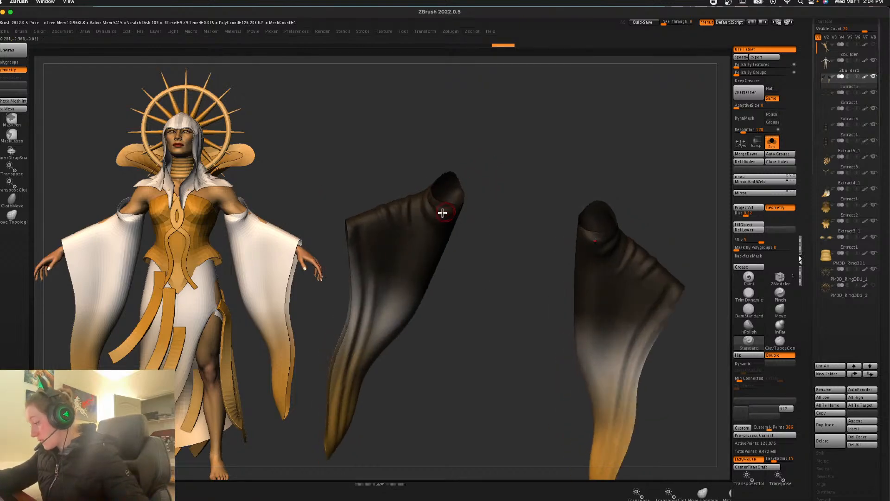
Step: Sculpt long folds up the back of the sleeves from the tips and blend them with smoothing
{"action": "mouse_move", "coordinate": [487, 189]}
{"action": "left_mouse_down"}
{"action": "mouse_move", "coordinate": [505, 187]}
{"action": "mouse_move", "coordinate": [542, 213]}
{"action": "mouse_move", "coordinate": [456, 241]}
{"action": "left_mouse_up"}
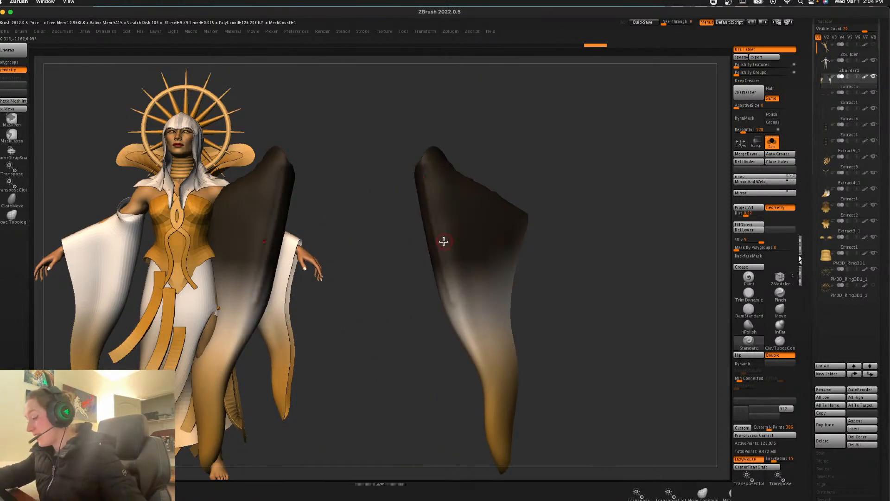
{"action": "left_click_drag", "start_coordinate": [588, 257], "coordinate": [575, 279]}
{"action": "left_click_drag", "start_coordinate": [505, 437], "coordinate": [503, 294]}
{"action": "left_click_drag", "start_coordinate": [510, 437], "coordinate": [513, 304]}
{"action": "left_click_drag", "start_coordinate": [504, 274], "coordinate": [507, 413]}
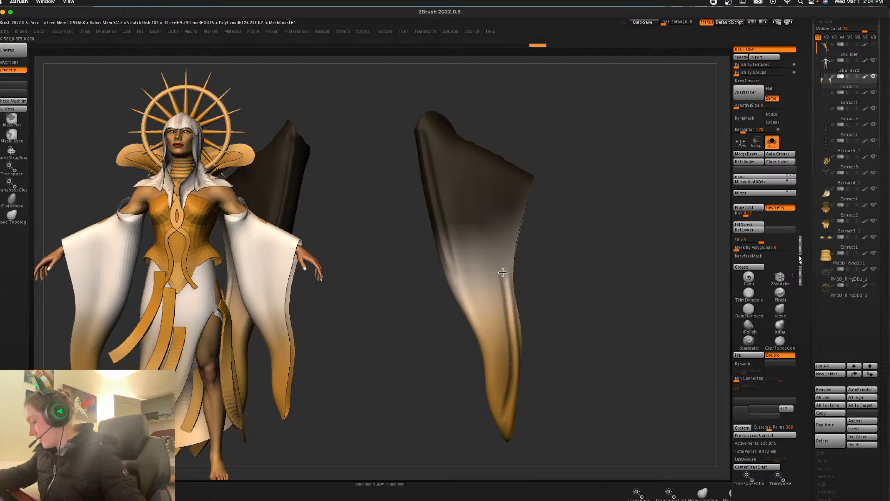
{"action": "mouse_move", "coordinate": [503, 319]}
{"action": "left_mouse_down", "text": "shift"}
{"action": "mouse_move", "coordinate": [502, 328]}
{"action": "mouse_move", "coordinate": [481, 280]}
{"action": "left_mouse_up", "text": "shift"}
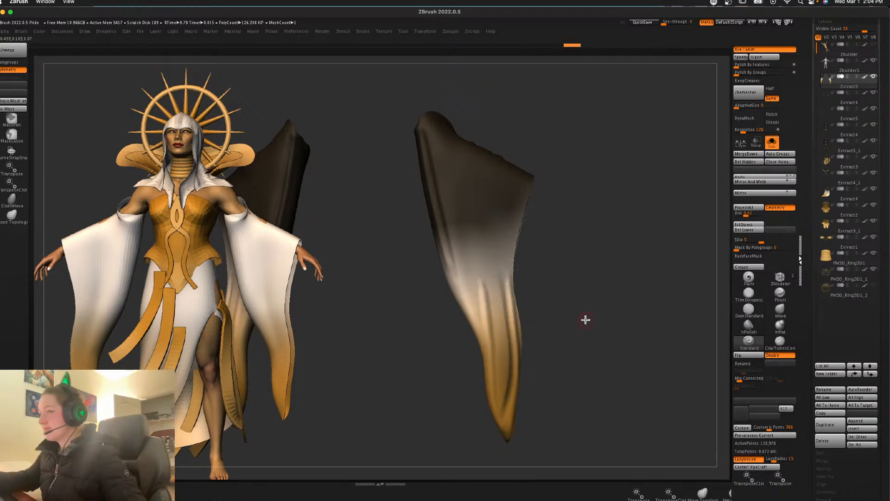
Step: Undo the extra strokes on the back of the sleeves and sculpt a cleaner fold running down to the tip
{"action": "key", "text": "ctrl+z"}
{"action": "left_click_drag", "start_coordinate": [494, 411], "coordinate": [482, 289]}
{"action": "key", "text": "ctrl+z"}
{"action": "left_click_drag", "start_coordinate": [551, 324], "coordinate": [591, 345]}
{"action": "left_click_drag", "start_coordinate": [465, 303], "coordinate": [504, 445]}
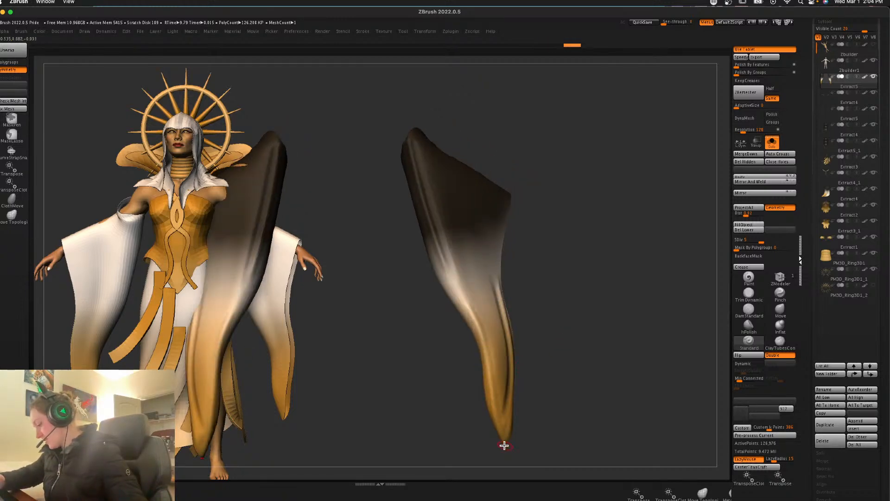
{"action": "mouse_move", "coordinate": [472, 311]}
{"action": "left_mouse_down"}
{"action": "mouse_move", "coordinate": [496, 420]}
{"action": "mouse_move", "coordinate": [466, 304]}
{"action": "left_mouse_up"}
{"action": "left_click_drag", "start_coordinate": [570, 302], "coordinate": [530, 340]}
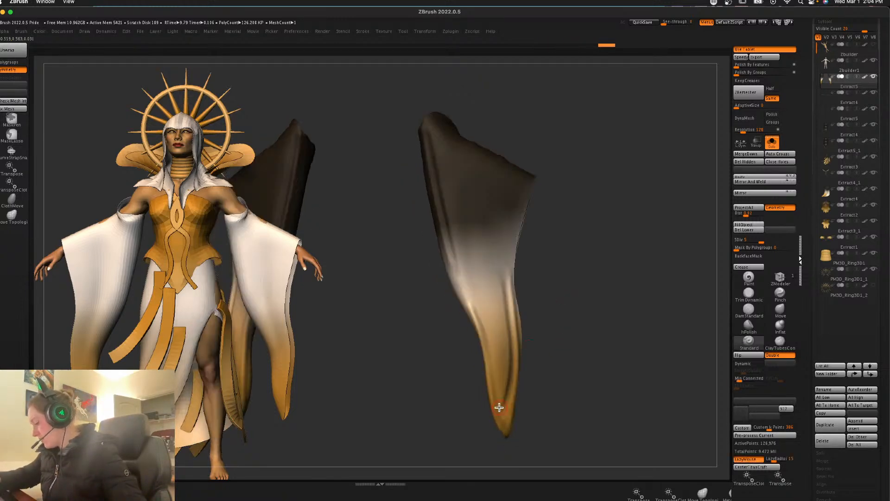
{"action": "mouse_move", "coordinate": [502, 383]}
{"action": "left_mouse_down"}
{"action": "mouse_move", "coordinate": [495, 253]}
{"action": "mouse_move", "coordinate": [493, 362]}
{"action": "left_mouse_up"}
{"action": "key", "text": "ctrl+z"}
{"action": "key", "text": "ctrl+z"}
Step: Subdivide the sleeves to level 6, sculpt long central folds down the back and smooth them
{"action": "left_click_drag", "start_coordinate": [471, 188], "coordinate": [492, 344]}
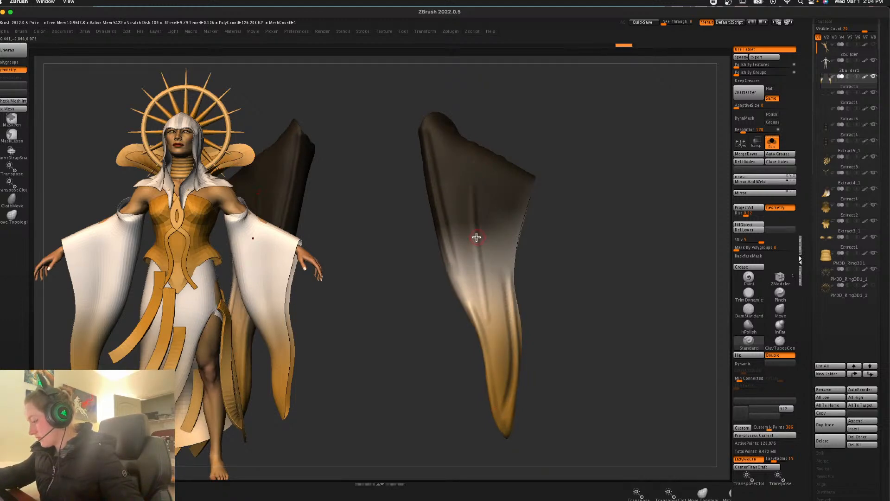
{"action": "key", "text": "ctrl+d"}
{"action": "left_click_drag", "start_coordinate": [475, 211], "coordinate": [493, 369]}
{"action": "left_click_drag", "start_coordinate": [473, 189], "coordinate": [503, 402]}
{"action": "key", "text": "ctrl+z"}
{"action": "key", "text": "ctrl+z"}
{"action": "mouse_move", "coordinate": [472, 186]}
{"action": "left_mouse_down"}
{"action": "mouse_move", "coordinate": [481, 290]}
{"action": "mouse_move", "coordinate": [509, 384]}
{"action": "left_mouse_up"}
{"action": "left_click_drag", "start_coordinate": [485, 216], "coordinate": [505, 399]}
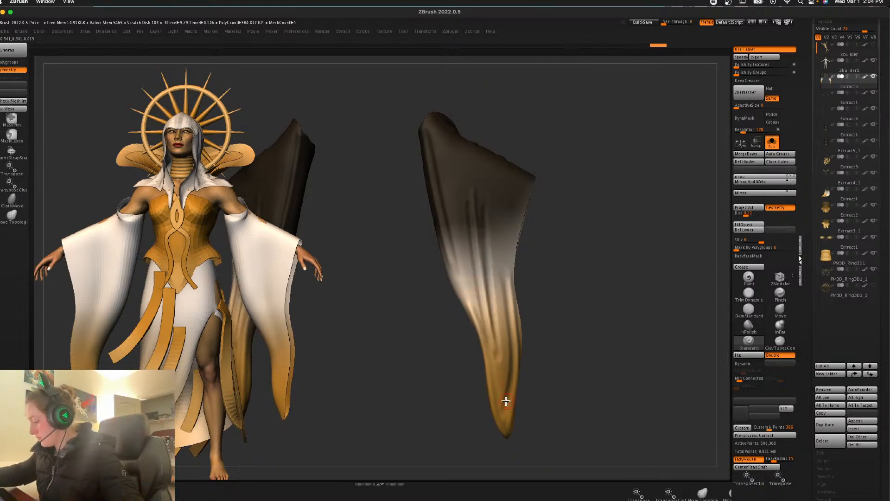
{"action": "left_click_drag", "start_coordinate": [498, 344], "coordinate": [498, 366], "text": "shift"}
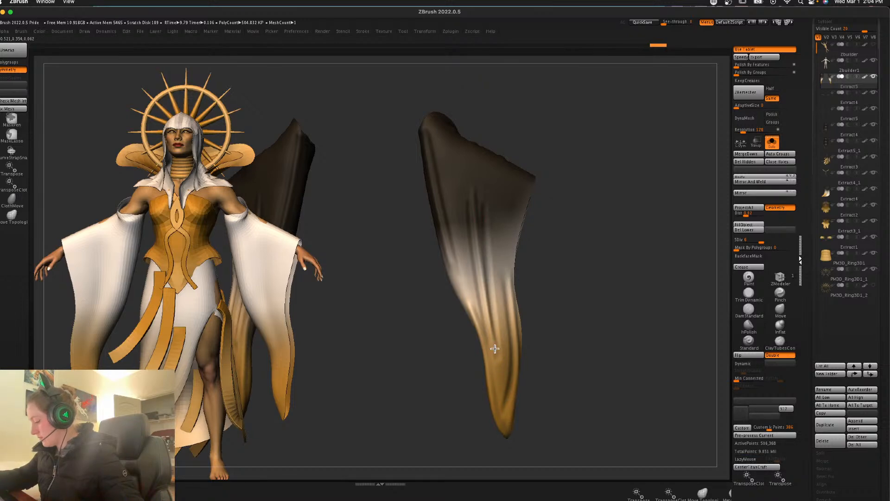
{"action": "left_click_drag", "start_coordinate": [488, 215], "coordinate": [484, 203], "text": "shift"}
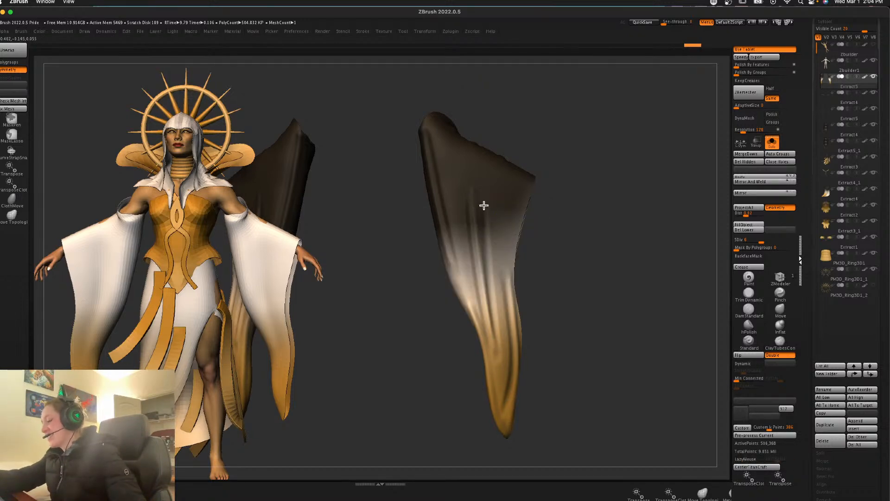
Step: Try to sculpt a long diagonal fold down the inner front of the sleeves
{"action": "mouse_move", "coordinate": [677, 239]}
{"action": "left_mouse_down"}
{"action": "mouse_move", "coordinate": [634, 251]}
{"action": "mouse_move", "coordinate": [582, 286]}
{"action": "mouse_move", "coordinate": [532, 304]}
{"action": "left_mouse_up"}
{"action": "right_click", "coordinate": [457, 301]}
{"action": "left_click_drag", "start_coordinate": [482, 211], "coordinate": [451, 333]}
{"action": "right_click", "coordinate": [452, 331]}
{"action": "key", "text": "super+z"}
{"action": "left_click_drag", "start_coordinate": [483, 209], "coordinate": [452, 345]}
{"action": "key", "text": "super+z"}
{"action": "left_click_drag", "start_coordinate": [525, 280], "coordinate": [507, 277], "text": "alt"}
{"action": "mouse_move", "coordinate": [488, 220]}
{"action": "left_mouse_down"}
{"action": "mouse_move", "coordinate": [453, 363]}
{"action": "mouse_move", "coordinate": [465, 310]}
{"action": "mouse_move", "coordinate": [453, 356]}
{"action": "left_mouse_up"}
{"action": "key", "text": "super+z"}
{"action": "right_click", "coordinate": [449, 337]}
{"action": "key", "text": "super+z"}
Step: Sculpt a long fold from the inner upper front of the sleeves toward the tips and smooth it
{"action": "left_click_drag", "start_coordinate": [485, 213], "coordinate": [451, 336]}
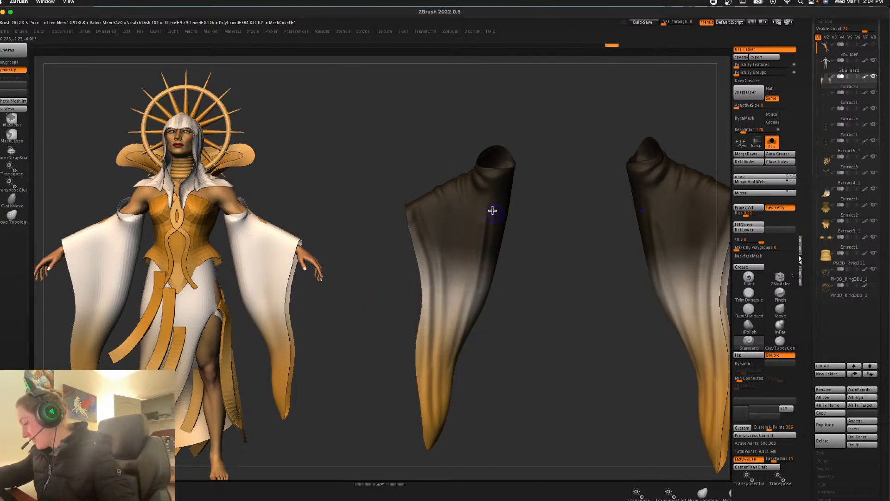
{"action": "left_click_drag", "start_coordinate": [483, 241], "coordinate": [478, 218], "text": "shift"}
{"action": "left_click_drag", "start_coordinate": [449, 355], "coordinate": [451, 352], "text": "shift"}
{"action": "left_click_drag", "start_coordinate": [508, 334], "coordinate": [520, 341], "text": "shift"}
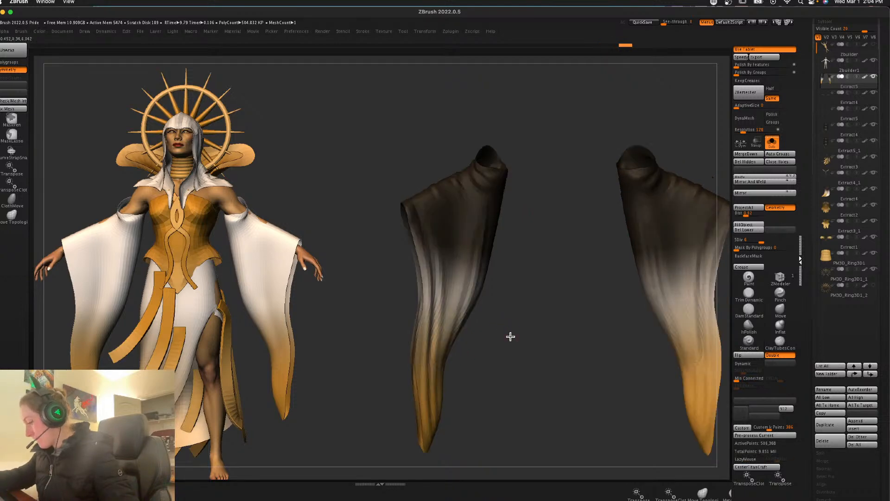
Step: Sculpt short wrinkles along the upper arm of the sleeves and show the rest of the figure again
{"action": "left_click_drag", "start_coordinate": [532, 292], "coordinate": [519, 301]}
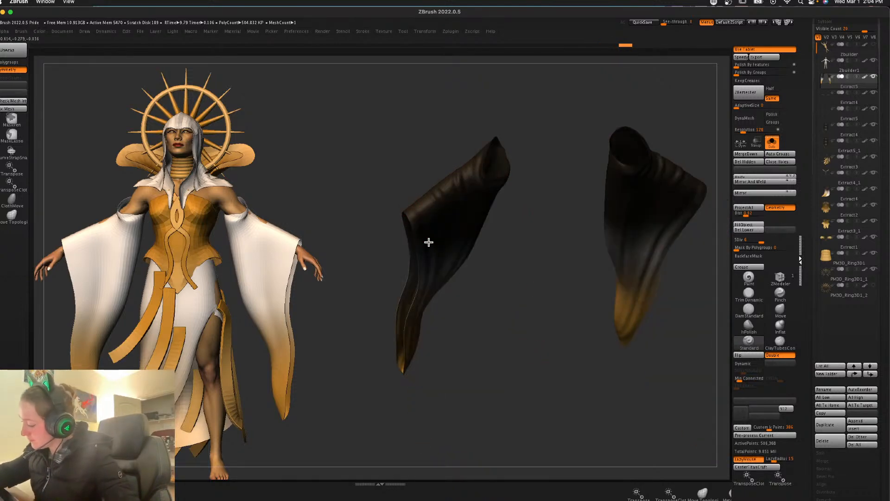
{"action": "mouse_move", "coordinate": [520, 222]}
{"action": "left_mouse_down"}
{"action": "mouse_move", "coordinate": [487, 216]}
{"action": "mouse_move", "coordinate": [505, 273]}
{"action": "left_mouse_up"}
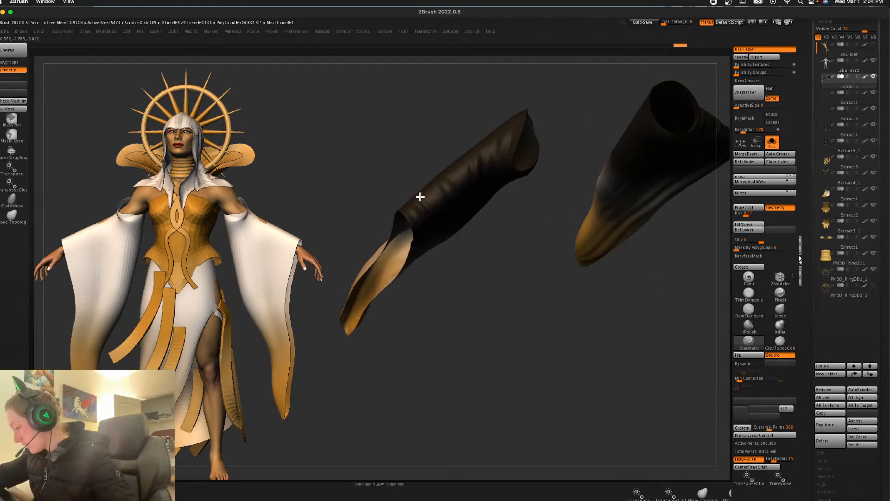
{"action": "left_click_drag", "start_coordinate": [537, 262], "coordinate": [622, 224]}
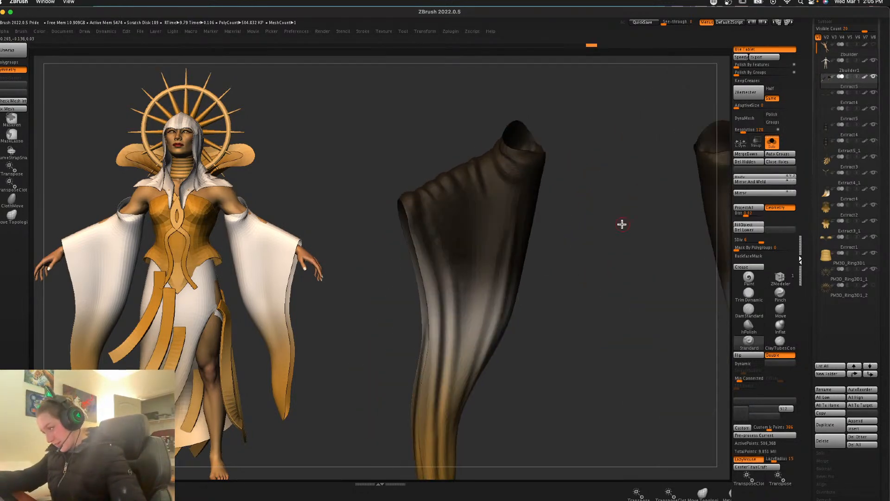
{"action": "left_click", "coordinate": [771, 143]}
Step: Undo the latest sleeve strokes, soften the folds at lower subdivision levels and return to level 6
{"action": "key", "text": "ctrl+z"}
{"action": "key", "text": "ctrl+z"}
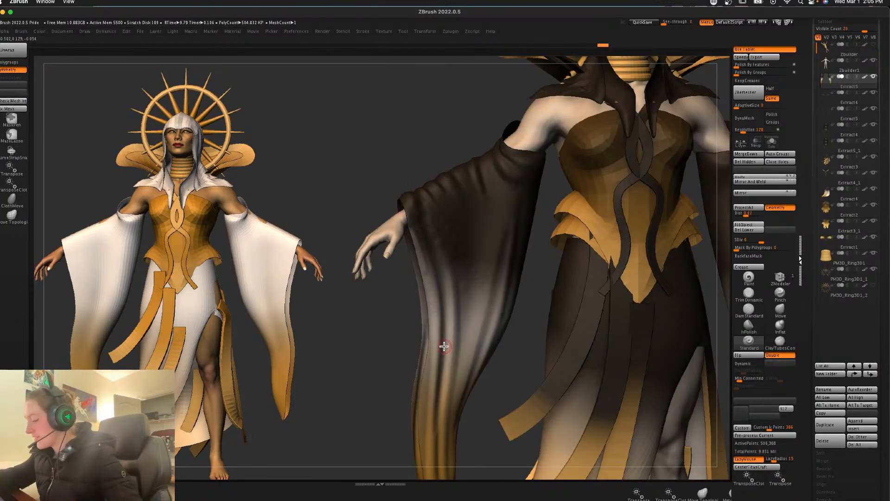
{"action": "key", "text": "ctrl+z"}
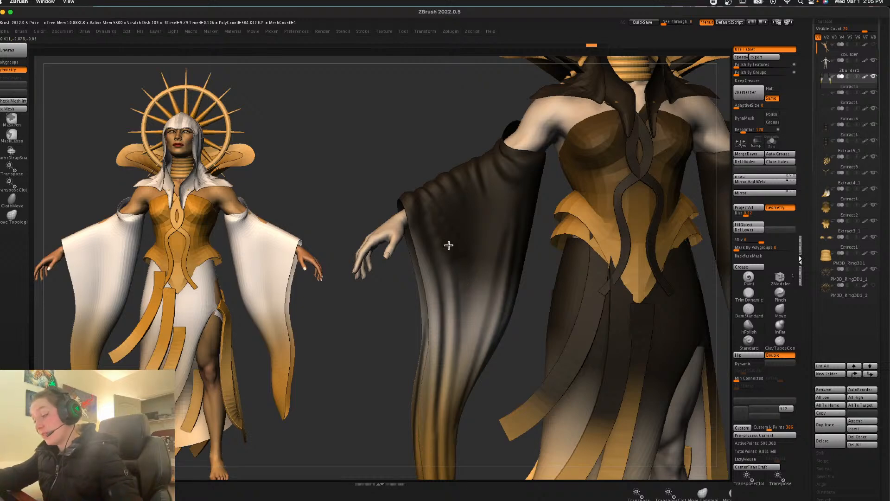
{"action": "key", "text": "shift+d"}
{"action": "key", "text": "shift+d"}
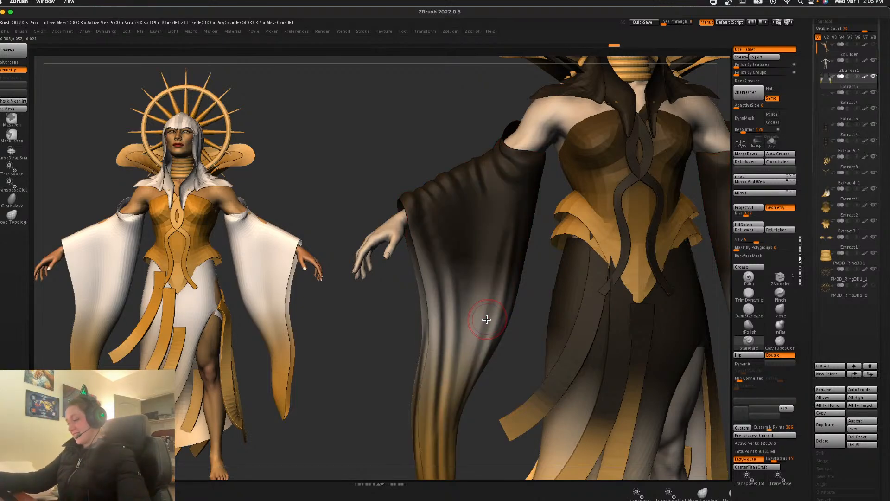
{"action": "key", "text": "d"}
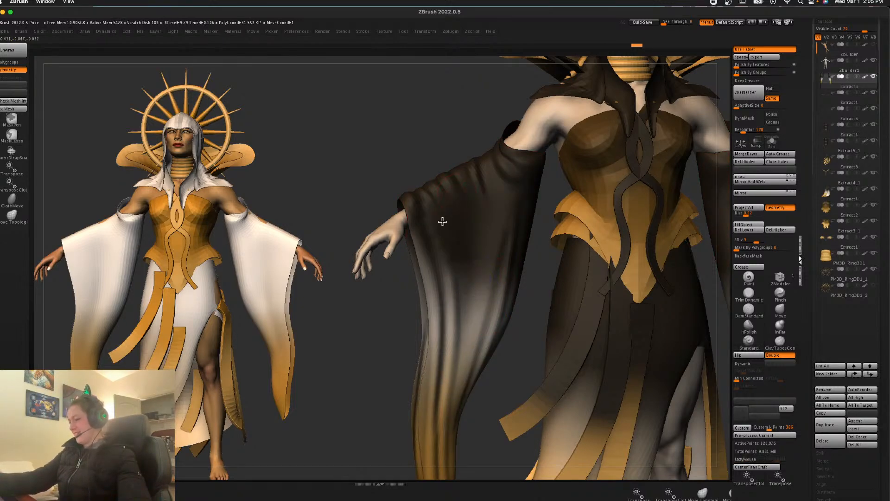
{"action": "key", "text": "d"}
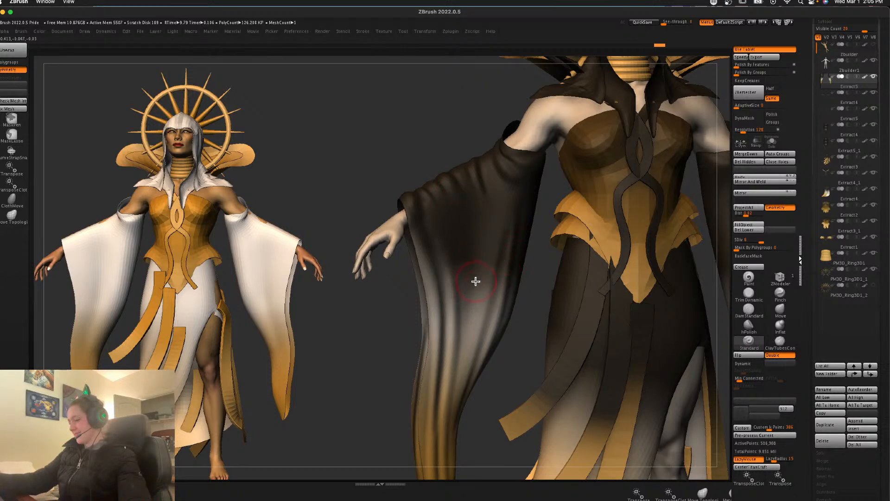
{"action": "key", "text": "l"}
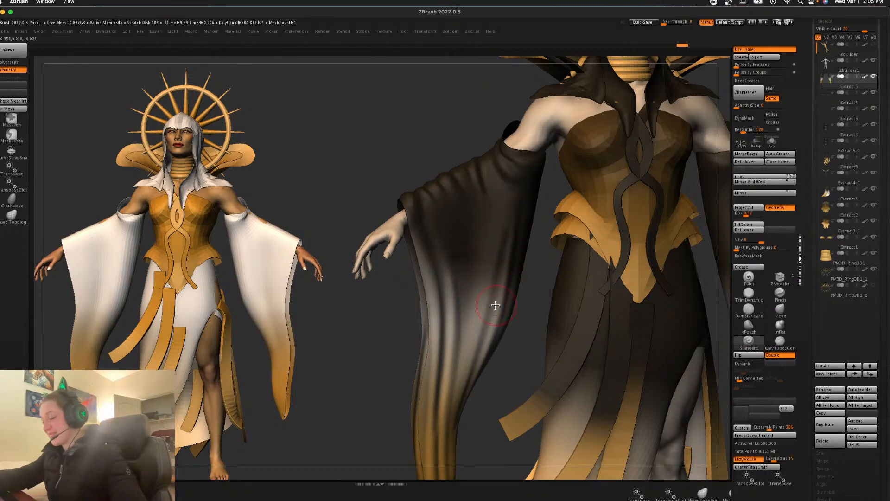
Step: Frame the full figure and compare the sleeves before and after the last edit
{"action": "key", "text": "f"}
{"action": "key", "text": "l"}
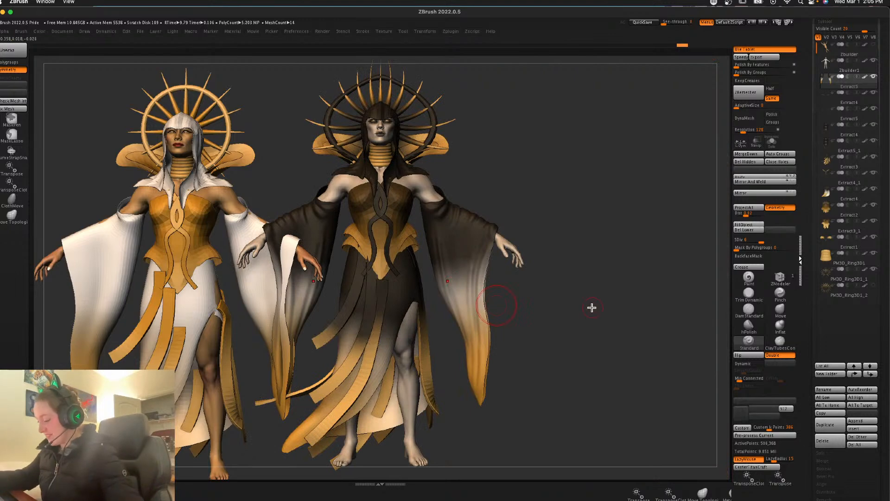
{"action": "left_click_drag", "start_coordinate": [644, 324], "coordinate": [718, 326], "text": "alt"}
{"action": "key", "text": "space"}
{"action": "key", "text": "super+z"}
{"action": "key", "text": "super+shift+z"}
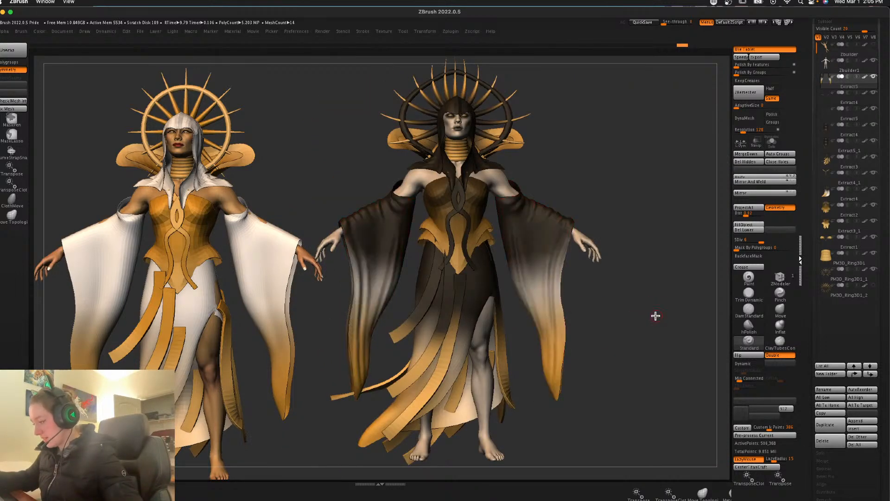
Step: Turn on dynamic subdivision for the fan-shaped collar behind the neck and give it dynamic thickness
{"action": "left_click_drag", "start_coordinate": [654, 314], "coordinate": [656, 315], "text": "alt"}
{"action": "left_click", "coordinate": [495, 151], "text": "alt"}
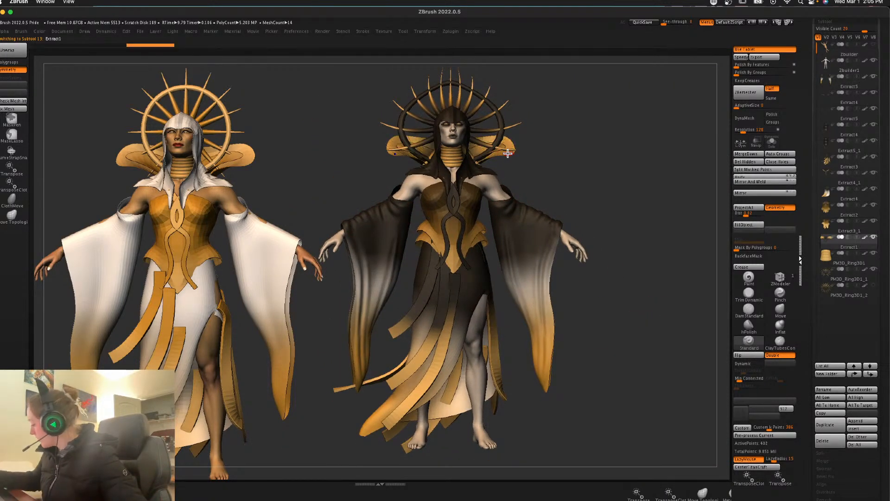
{"action": "left_click", "coordinate": [751, 363]}
{"action": "left_click", "coordinate": [751, 386]}
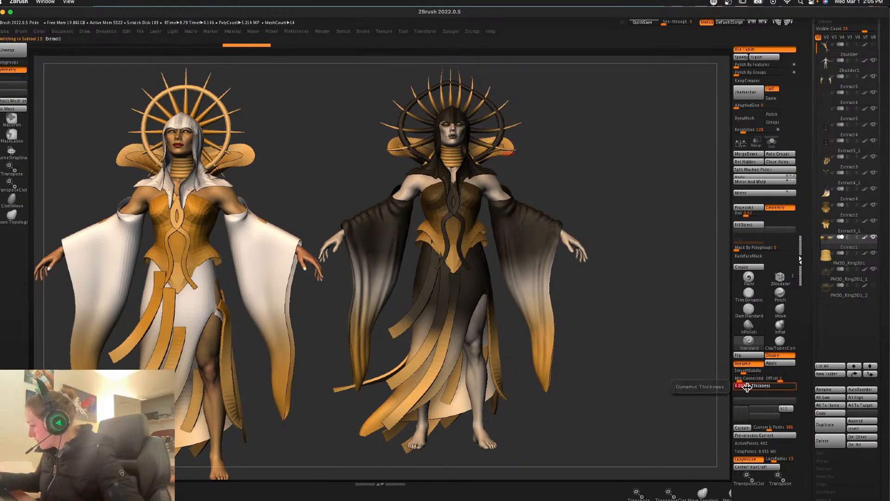
{"action": "left_click", "coordinate": [776, 381]}
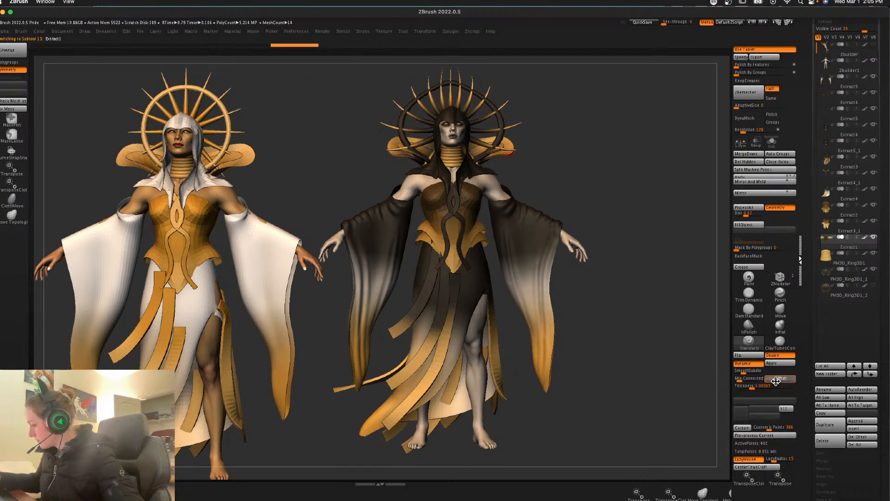
{"action": "key", "text": "Return"}
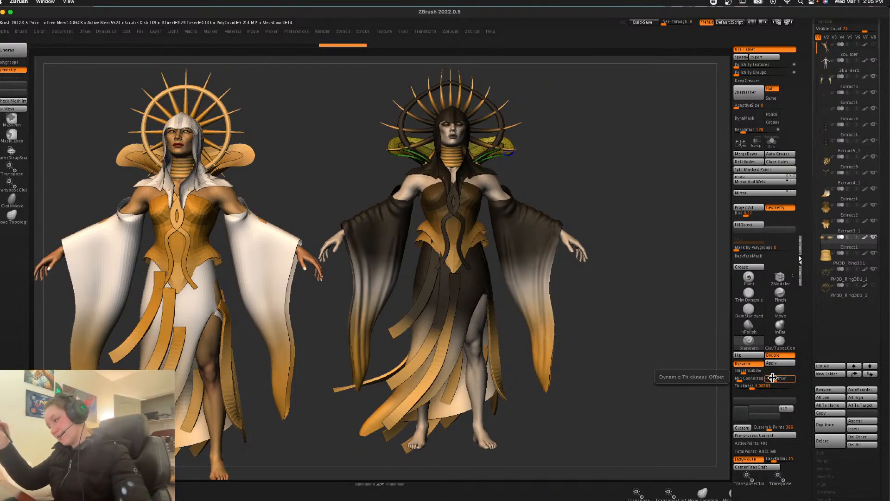
Step: Select the corset layer with the lower peplum, check it in isolation and subdivide it to level 4
{"action": "left_click", "coordinate": [478, 289], "text": "alt"}
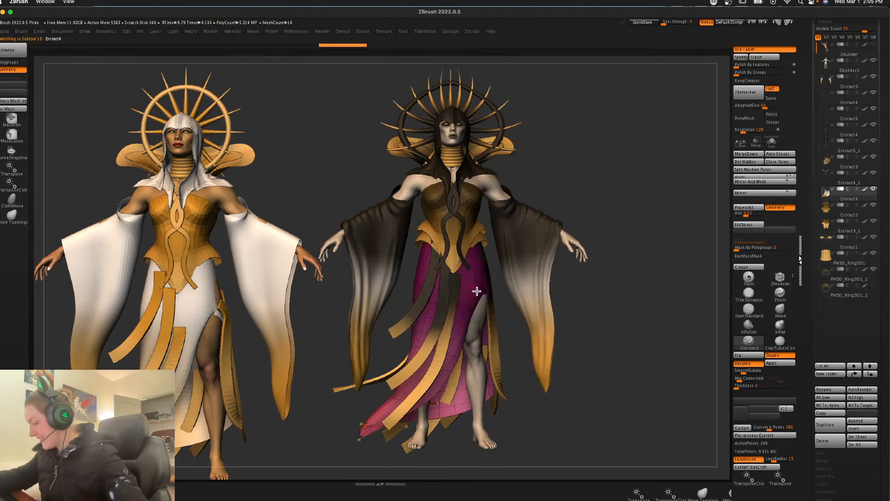
{"action": "left_click", "coordinate": [469, 212], "text": "alt"}
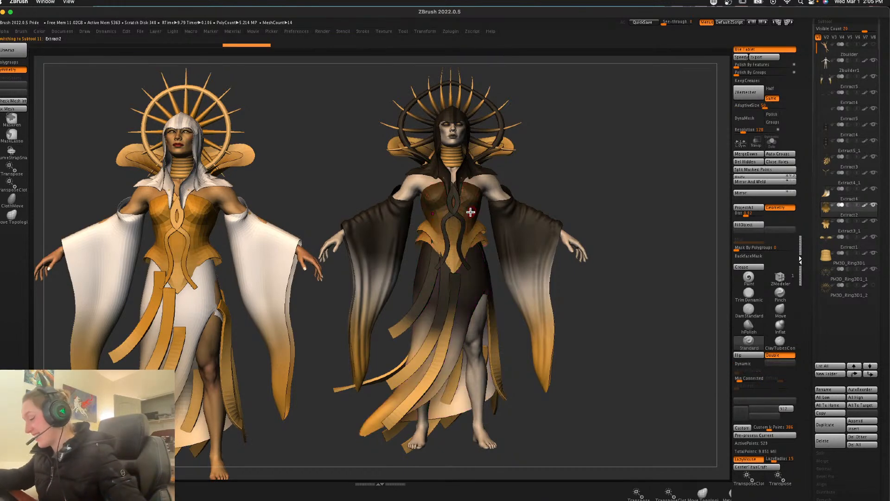
{"action": "left_click", "coordinate": [771, 142]}
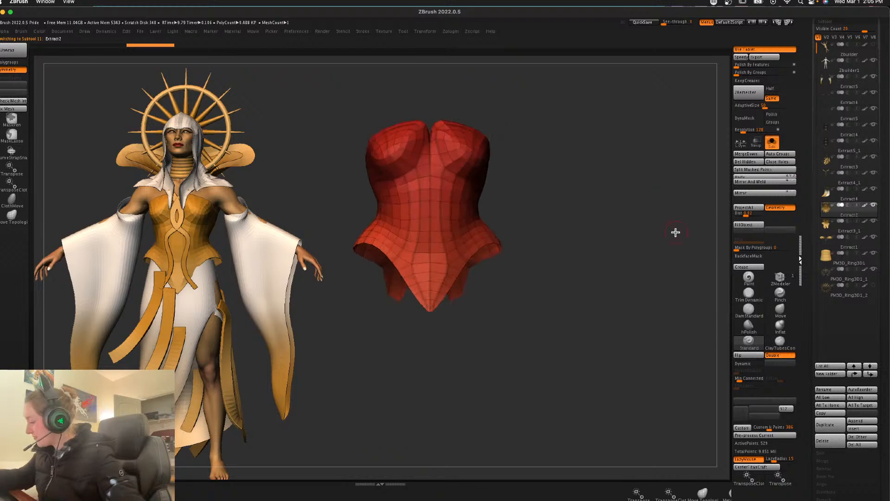
{"action": "left_click", "coordinate": [771, 142]}
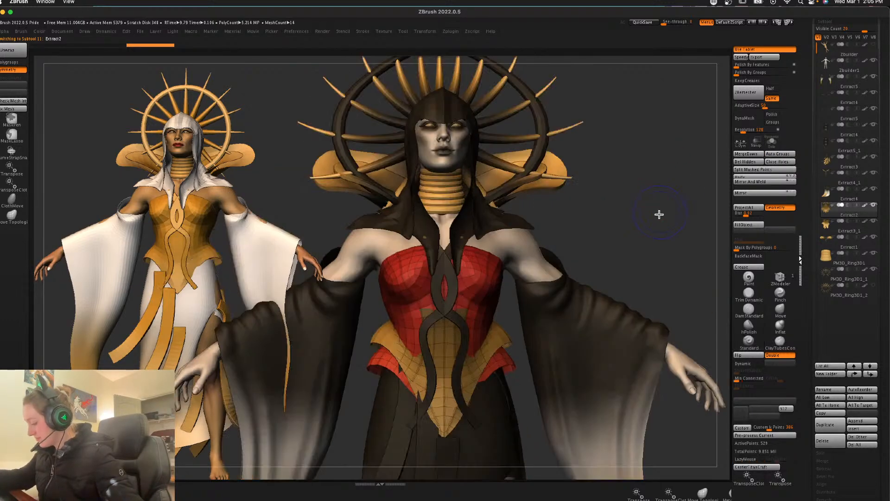
{"action": "key", "text": "ctrl+d"}
{"action": "key", "text": "ctrl+d"}
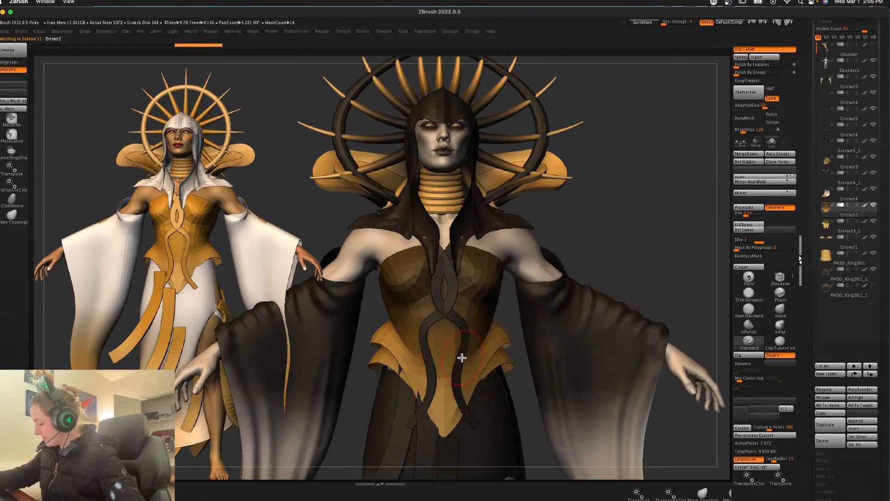
{"action": "key", "text": "ctrl+d"}
{"action": "left_click", "coordinate": [771, 142]}
{"action": "left_click", "coordinate": [771, 142]}
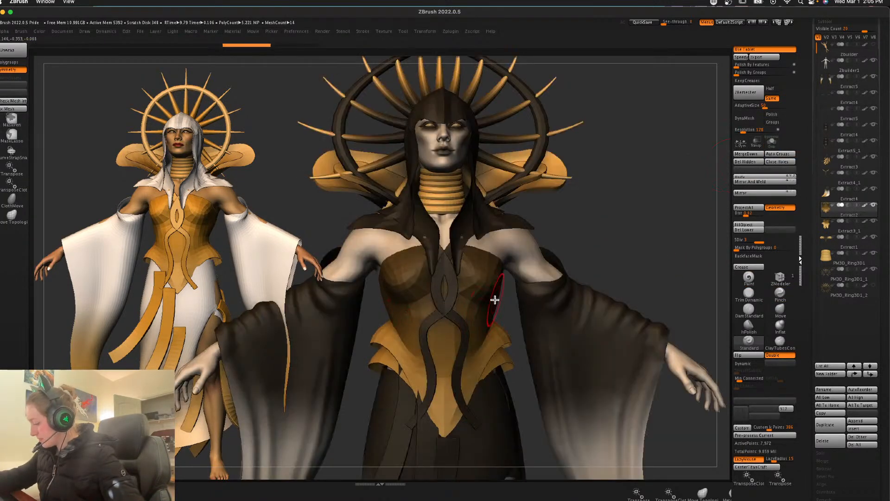
Step: Ready the Move brush and subdivide the corset layer with the upper peplum and pointed front to level 4
{"action": "key", "text": "shift+f"}
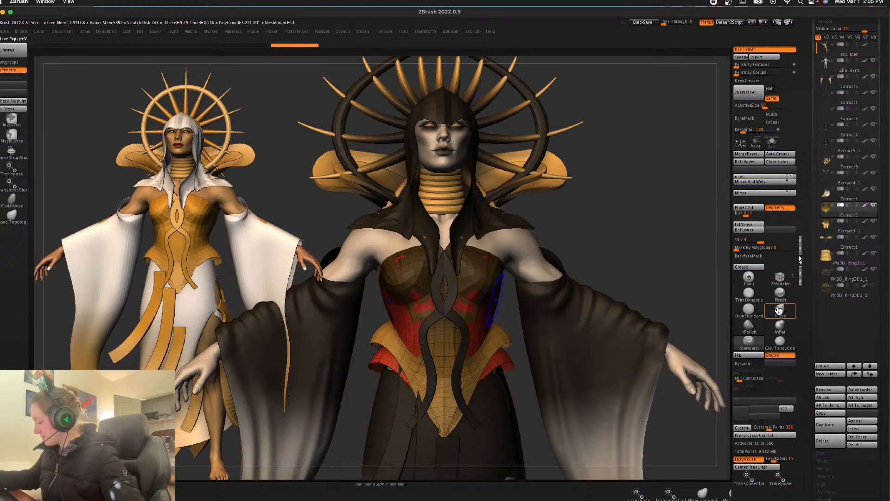
{"action": "key", "text": "shift+f"}
{"action": "left_click", "coordinate": [786, 314]}
{"action": "key", "text": "shift+f"}
{"action": "key", "text": "shift+f"}
{"action": "key", "text": "space"}
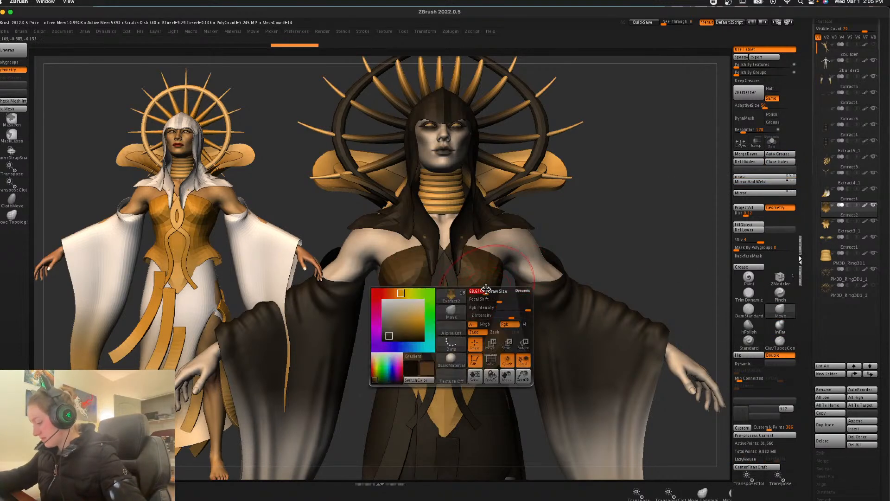
{"action": "left_click", "coordinate": [474, 284], "text": "alt"}
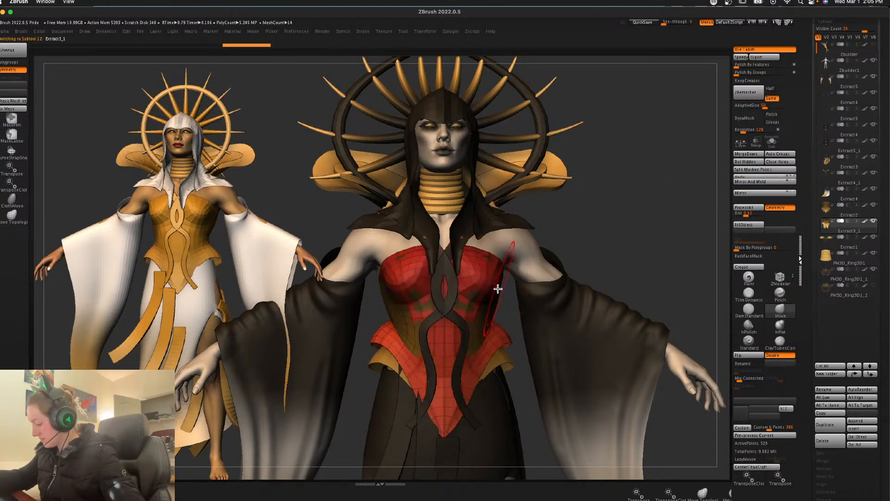
{"action": "left_click", "coordinate": [771, 141]}
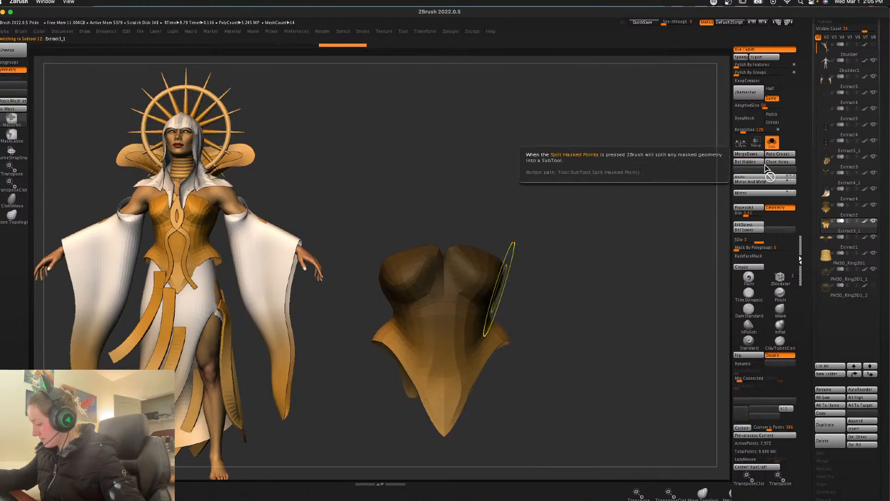
{"action": "left_click", "coordinate": [771, 142]}
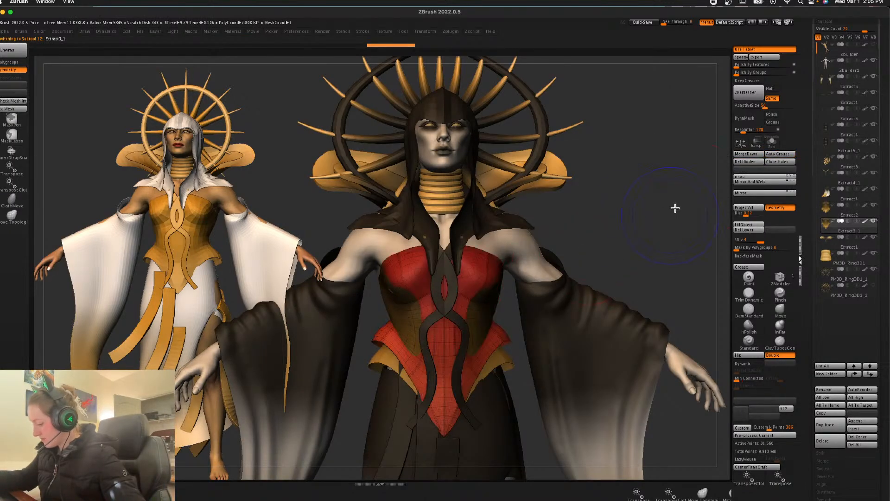
Step: Delete the interlaced curved trim running down the front of the corset
{"action": "right_click_drag", "start_coordinate": [616, 203], "coordinate": [598, 88], "text": "ctrl"}
{"action": "right_click", "coordinate": [608, 213]}
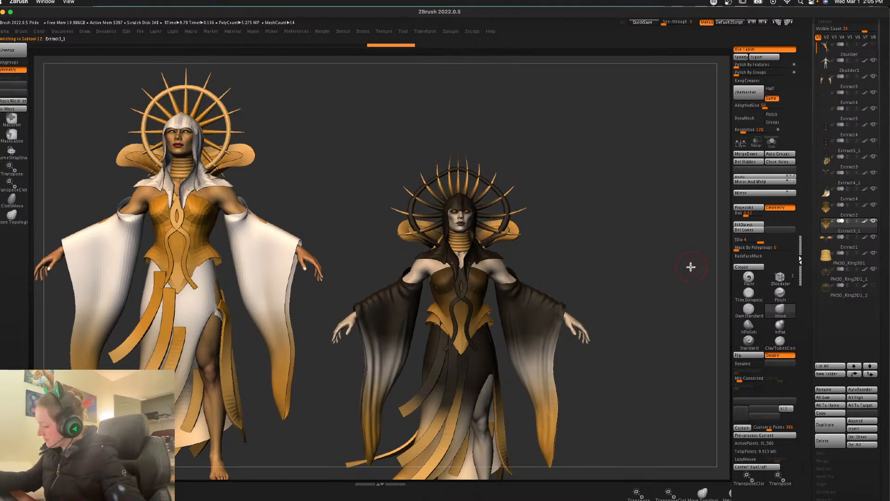
{"action": "right_click_drag", "start_coordinate": [666, 289], "coordinate": [665, 331], "text": "ctrl"}
{"action": "right_click", "coordinate": [672, 262]}
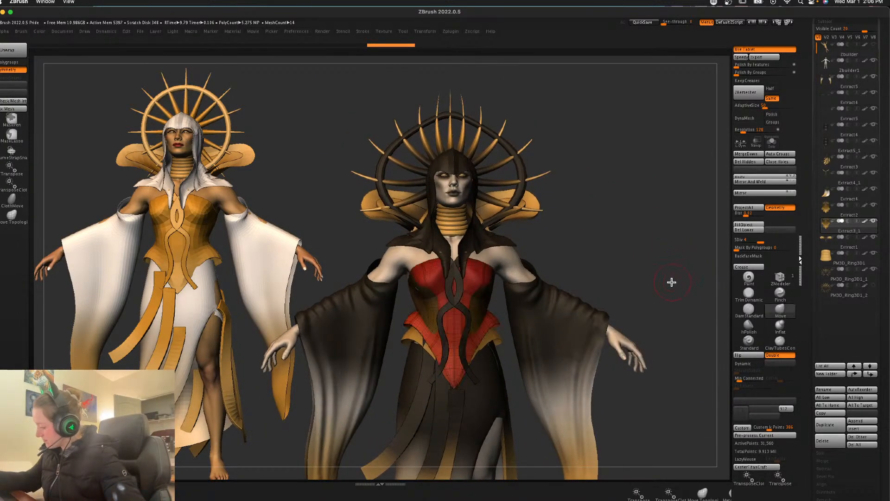
{"action": "left_click", "coordinate": [484, 396], "text": "alt"}
{"action": "right_click_drag", "start_coordinate": [660, 251], "coordinate": [658, 107], "text": "alt"}
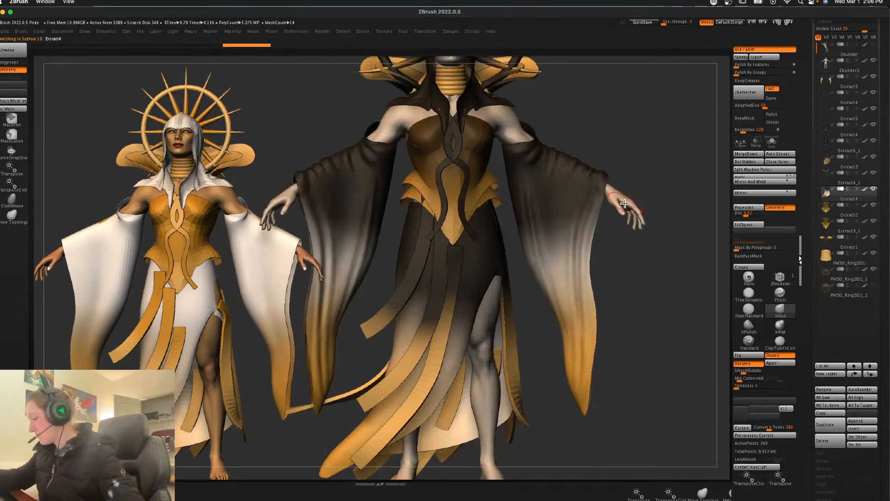
{"action": "left_click", "coordinate": [483, 233], "text": "alt"}
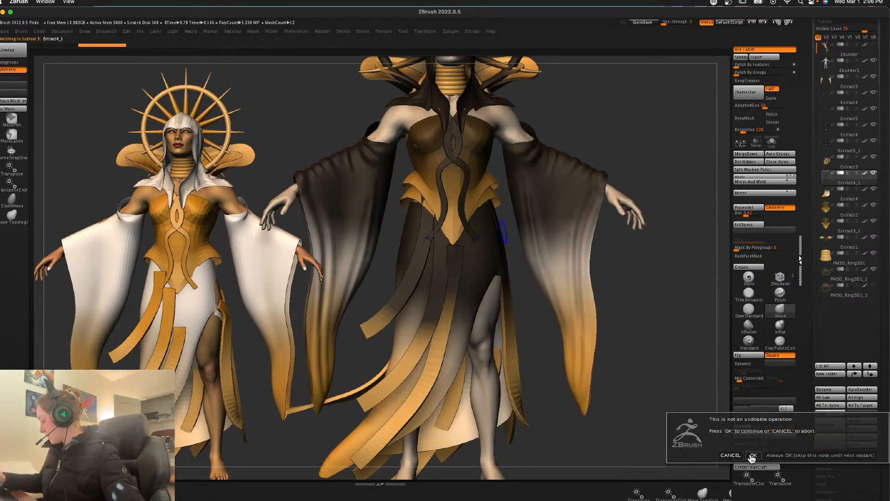
Step: Frame the full figure and examine the costume and its wireframe
{"action": "right_click_drag", "start_coordinate": [641, 195], "coordinate": [613, 335], "text": "alt"}
{"action": "right_click", "coordinate": [610, 262]}
{"action": "right_click", "coordinate": [480, 297]}
{"action": "key", "text": "shift+f"}
{"action": "key", "text": "shift+f"}
{"action": "right_click", "coordinate": [591, 222]}
{"action": "right_click_drag", "start_coordinate": [598, 255], "coordinate": [604, 203], "text": "ctrl"}
{"action": "right_click_drag", "start_coordinate": [601, 249], "coordinate": [596, 183], "text": "alt"}
{"action": "right_click", "coordinate": [598, 195]}
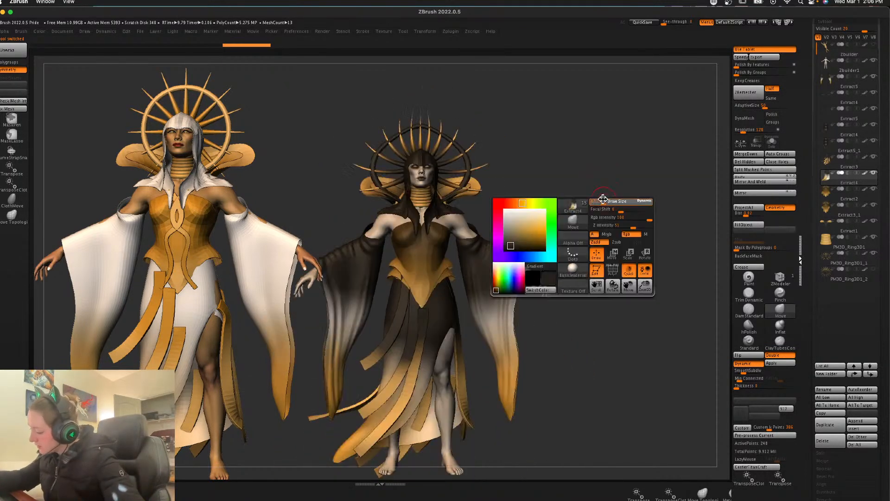
Step: Select the hanging strips over the skirt and subdivide them further
{"action": "left_click", "coordinate": [426, 319], "text": "alt"}
{"action": "key", "text": "shift+f"}
{"action": "key", "text": "shift+f"}
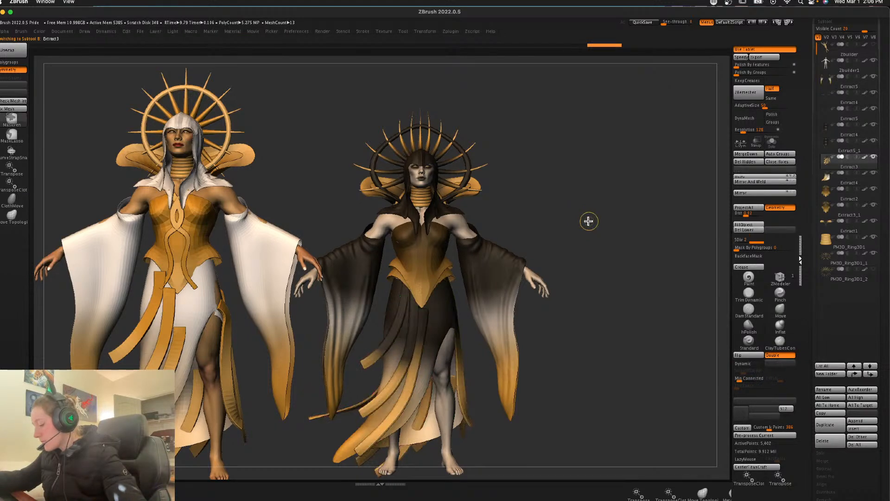
{"action": "key", "text": "ctrl+d"}
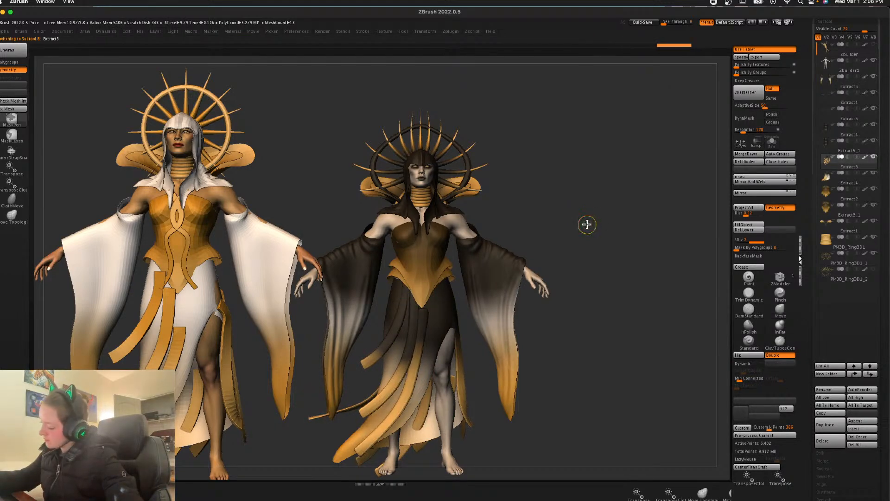
{"action": "key", "text": "shift+d"}
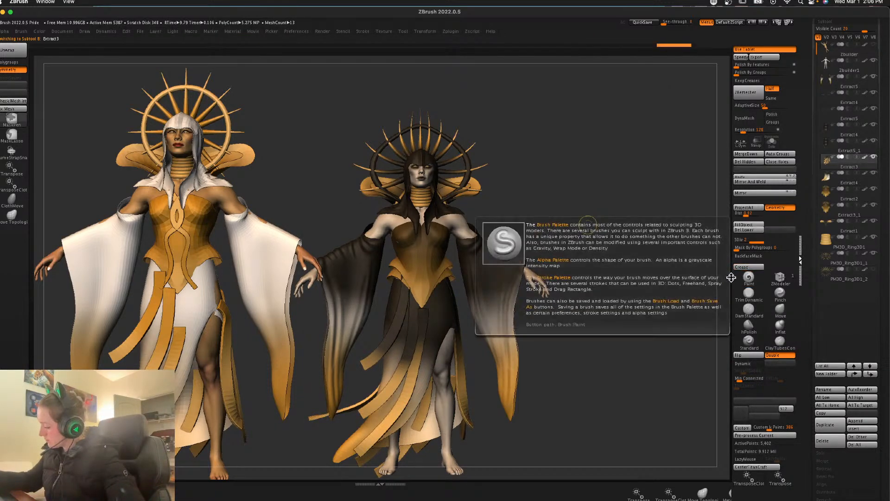
Step: Isolate the skirt and apply its dynamic subdivision as real subdivision levels
{"action": "left_click", "coordinate": [444, 313], "text": "alt"}
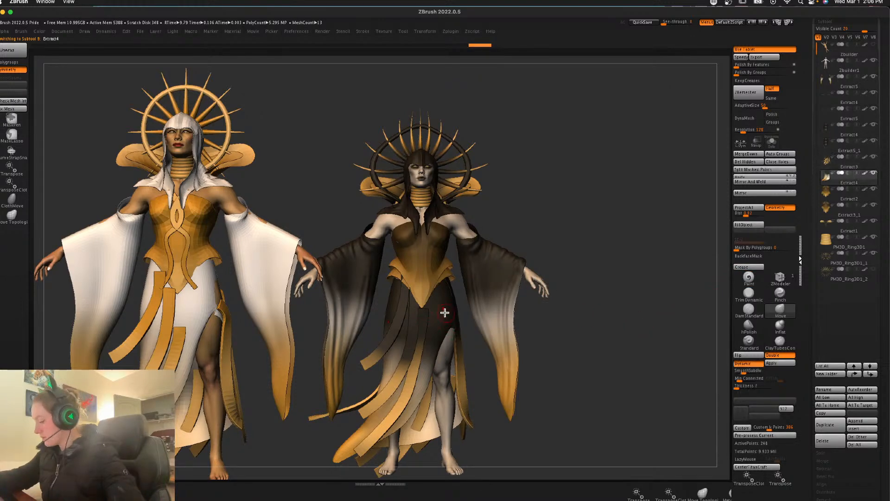
{"action": "left_click", "coordinate": [771, 141]}
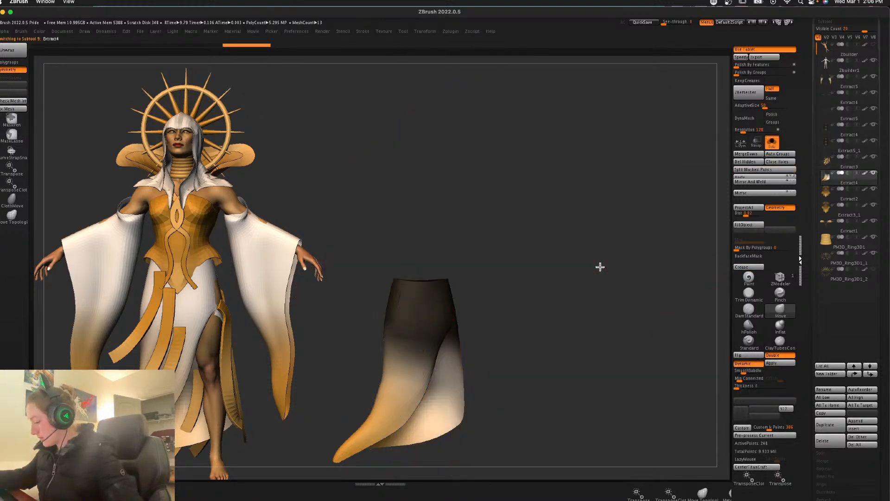
{"action": "left_click", "coordinate": [772, 362]}
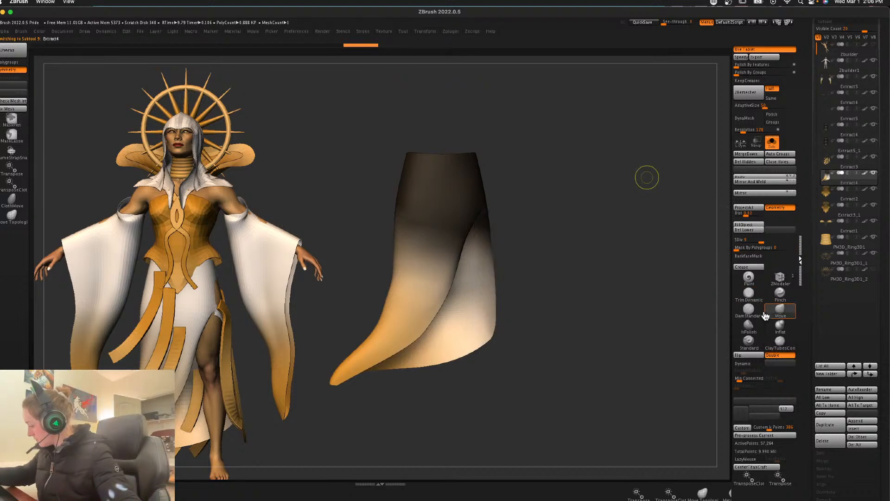
Step: Test a Standard brush fold on the skirt, undo it, adjust the brush and subdivide to level 6
{"action": "left_click", "coordinate": [750, 343]}
{"action": "left_click_drag", "start_coordinate": [455, 171], "coordinate": [361, 364]}
{"action": "key", "text": "ctrl+z"}
{"action": "key", "text": "space"}
{"action": "key", "text": "ctrl+d"}
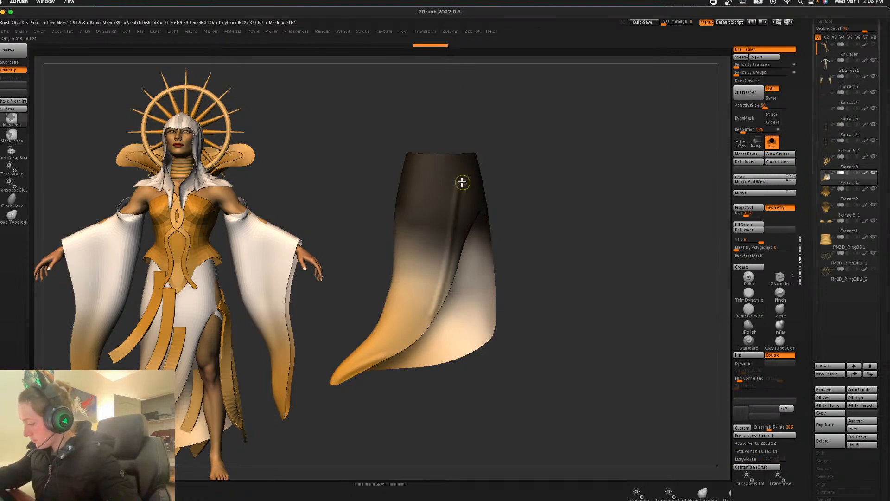
Step: Sculpt long folds along the skirt's front opening edge, from the waist down to the trailing tip
{"action": "mouse_move", "coordinate": [457, 159]}
{"action": "left_mouse_down"}
{"action": "mouse_move", "coordinate": [443, 258]}
{"action": "mouse_move", "coordinate": [330, 405]}
{"action": "left_mouse_up"}
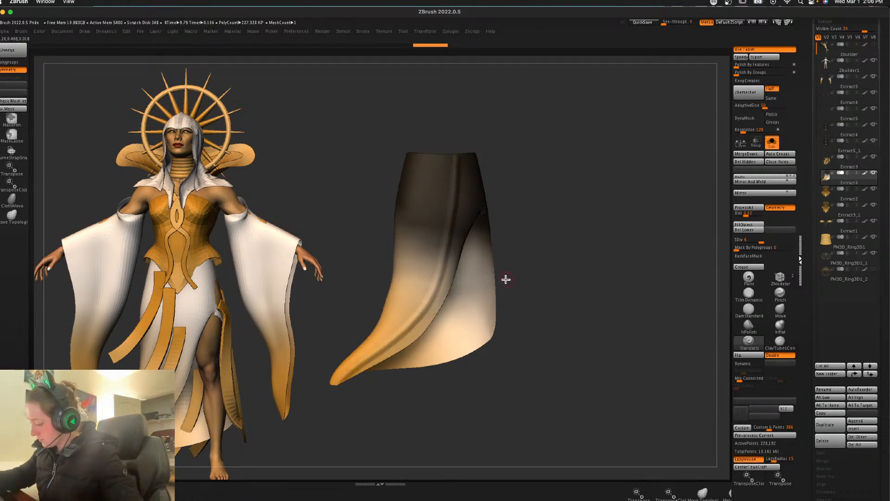
{"action": "left_click_drag", "start_coordinate": [521, 207], "coordinate": [492, 202]}
{"action": "mouse_move", "coordinate": [471, 160]}
{"action": "left_mouse_down"}
{"action": "mouse_move", "coordinate": [457, 236]}
{"action": "mouse_move", "coordinate": [396, 344]}
{"action": "mouse_move", "coordinate": [353, 374]}
{"action": "left_mouse_up"}
{"action": "left_click_drag", "start_coordinate": [583, 225], "coordinate": [532, 236]}
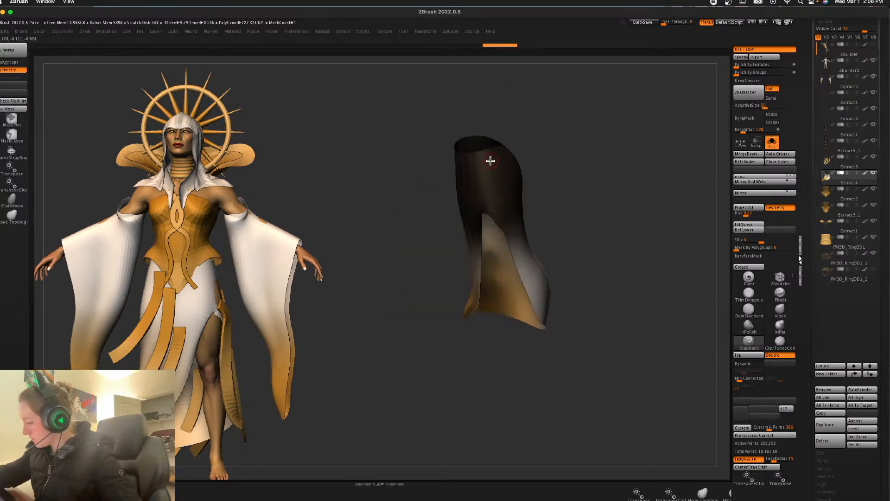
Step: Sculpt folds on the upper skirt around the leg slit, starting from the waistband
{"action": "left_click_drag", "start_coordinate": [416, 232], "coordinate": [495, 193]}
{"action": "left_click_drag", "start_coordinate": [547, 181], "coordinate": [477, 170]}
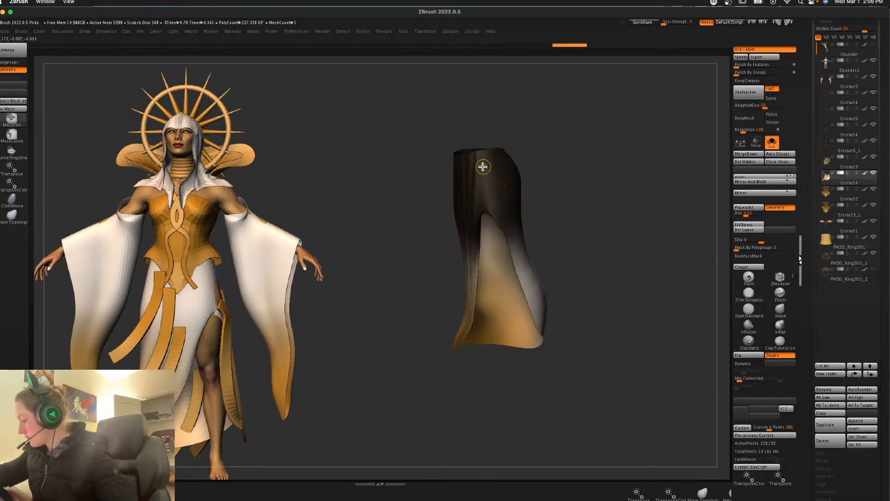
{"action": "left_click_drag", "start_coordinate": [475, 232], "coordinate": [494, 175]}
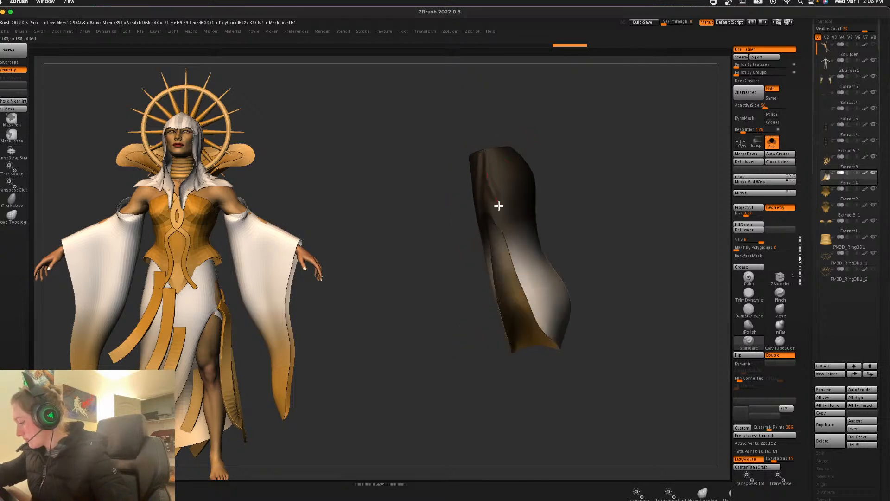
{"action": "left_click_drag", "start_coordinate": [555, 338], "coordinate": [562, 216]}
Step: Sculpt long folds between the skirt's trailing tip and its upper side
{"action": "right_click_drag", "start_coordinate": [662, 203], "coordinate": [624, 243]}
{"action": "mouse_move", "coordinate": [459, 183]}
{"action": "right_mouse_down"}
{"action": "mouse_move", "coordinate": [528, 329]}
{"action": "mouse_move", "coordinate": [454, 355]}
{"action": "right_mouse_up"}
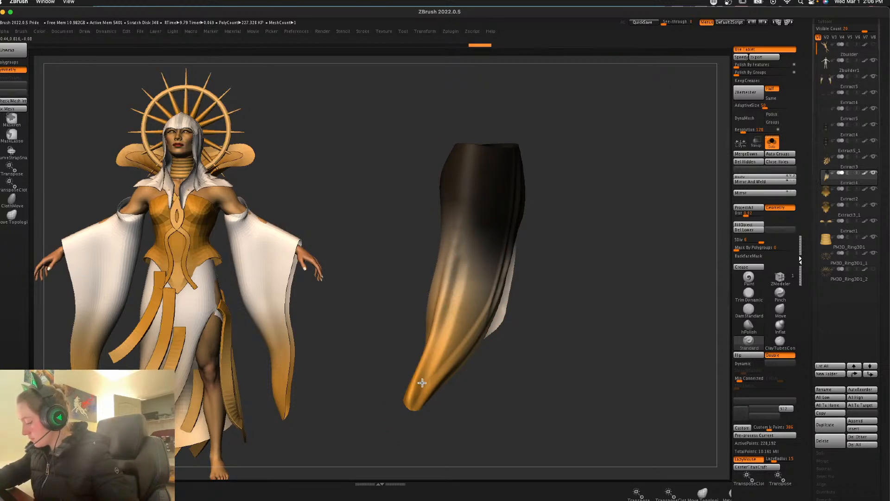
{"action": "right_click_drag", "start_coordinate": [512, 258], "coordinate": [486, 221]}
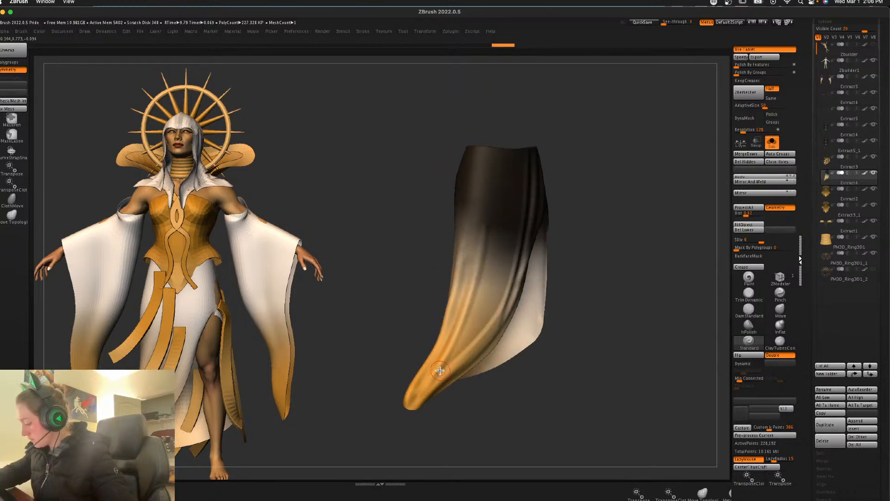
{"action": "left_click_drag", "start_coordinate": [440, 369], "coordinate": [488, 239]}
{"action": "mouse_move", "coordinate": [444, 362]}
{"action": "left_mouse_down"}
{"action": "mouse_move", "coordinate": [492, 216]}
{"action": "mouse_move", "coordinate": [488, 232]}
{"action": "mouse_move", "coordinate": [468, 229]}
{"action": "left_mouse_up"}
{"action": "left_click_drag", "start_coordinate": [621, 225], "coordinate": [691, 207]}
Step: Check the skirt folds on the complete figure and isolate the skirt again
{"action": "left_click", "coordinate": [772, 143]}
{"action": "right_click", "coordinate": [636, 352]}
{"action": "left_click_drag", "start_coordinate": [648, 363], "coordinate": [691, 340]}
{"action": "left_click", "coordinate": [772, 143]}
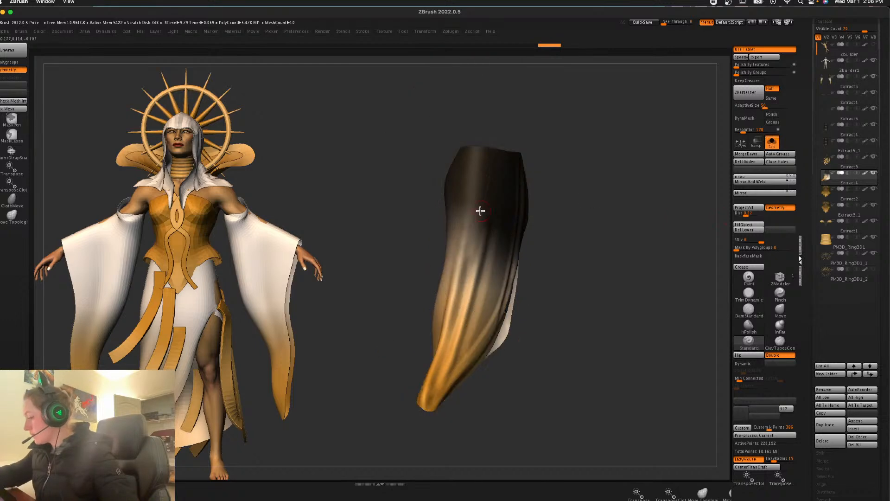
Step: Sculpt diagonal folds running down from the waistband across the skirt's hip and show the complete figure again
{"action": "right_click_drag", "start_coordinate": [503, 129], "coordinate": [504, 132]}
{"action": "key", "text": "ctrl+z"}
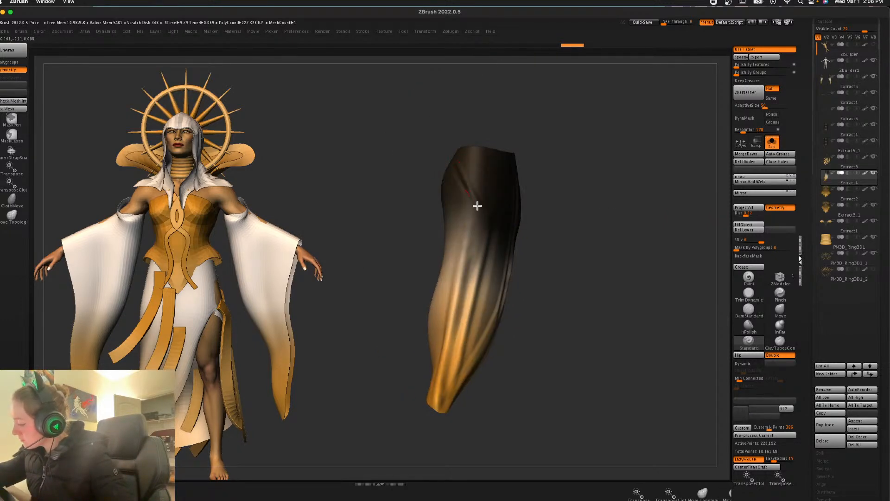
{"action": "left_click_drag", "start_coordinate": [466, 149], "coordinate": [484, 195]}
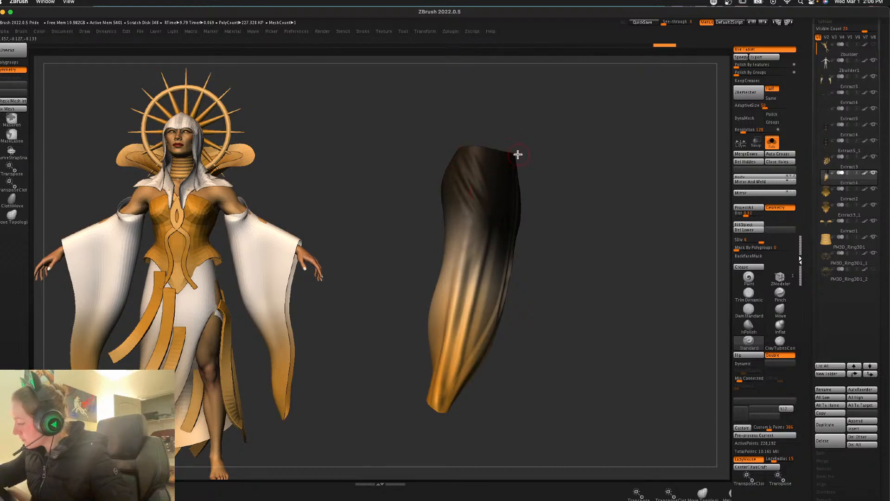
{"action": "right_click_drag", "start_coordinate": [494, 179], "coordinate": [453, 191]}
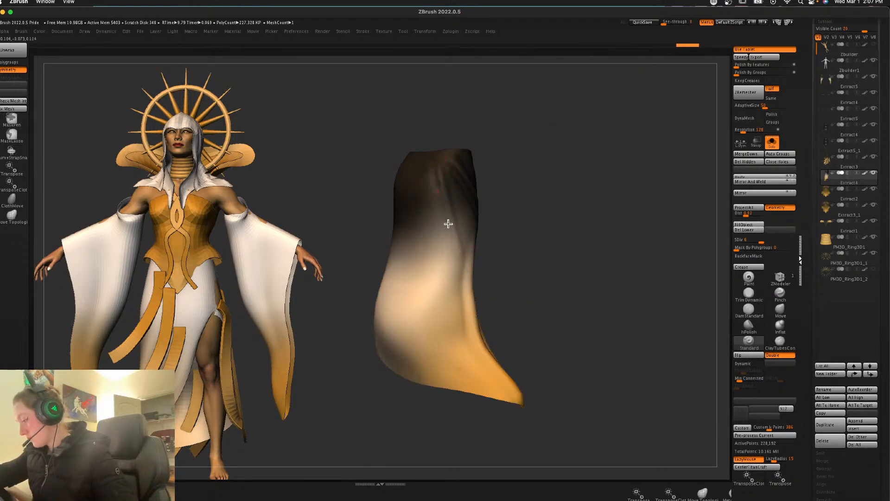
{"action": "right_click", "coordinate": [498, 227]}
{"action": "right_click_drag", "start_coordinate": [533, 204], "coordinate": [626, 170]}
{"action": "left_click", "coordinate": [772, 143]}
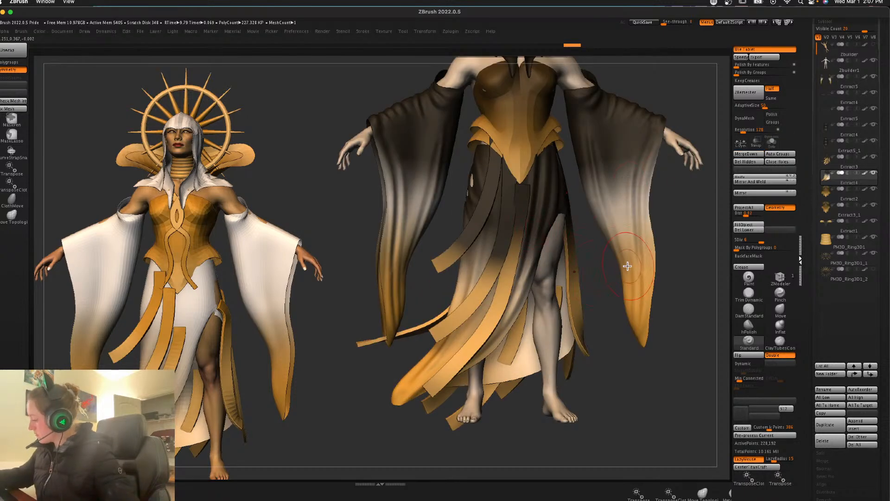
Step: Push the skirt outward at the hip with the Move brush to cover the body poking through, and frame the full figure
{"action": "left_click", "coordinate": [780, 309]}
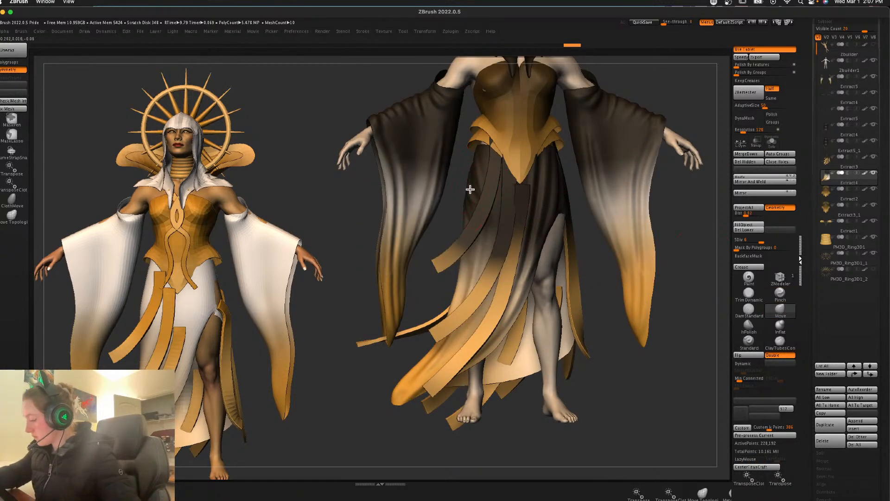
{"action": "right_click", "coordinate": [547, 149]}
{"action": "key", "text": "f"}
{"action": "key", "text": "f"}
{"action": "left_click_drag", "start_coordinate": [650, 317], "coordinate": [648, 382], "text": "alt"}
{"action": "key", "text": "shift+f"}
{"action": "key", "text": "shift+f"}
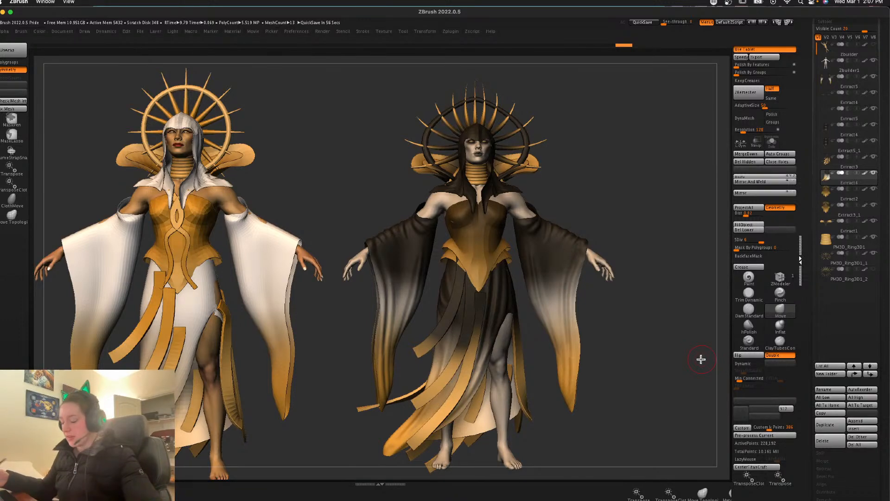
Step: Examine the complete figure from front and three-quarter angles, checking the neck rings, hair and halo
{"action": "key", "text": "space"}
{"action": "key", "text": "shift+f"}
{"action": "key", "text": "shift+f"}
{"action": "left_click", "coordinate": [477, 175], "text": "alt"}
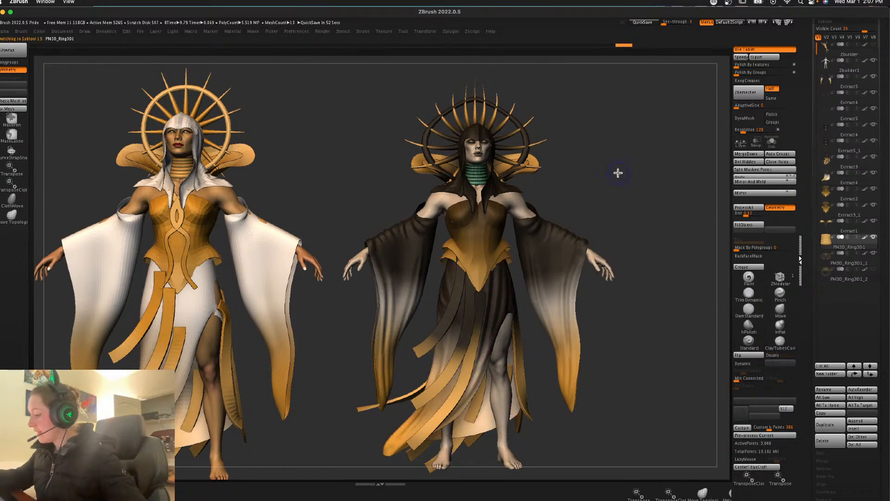
{"action": "key", "text": "space"}
{"action": "left_click_drag", "start_coordinate": [548, 182], "coordinate": [635, 195]}
{"action": "key", "text": "space"}
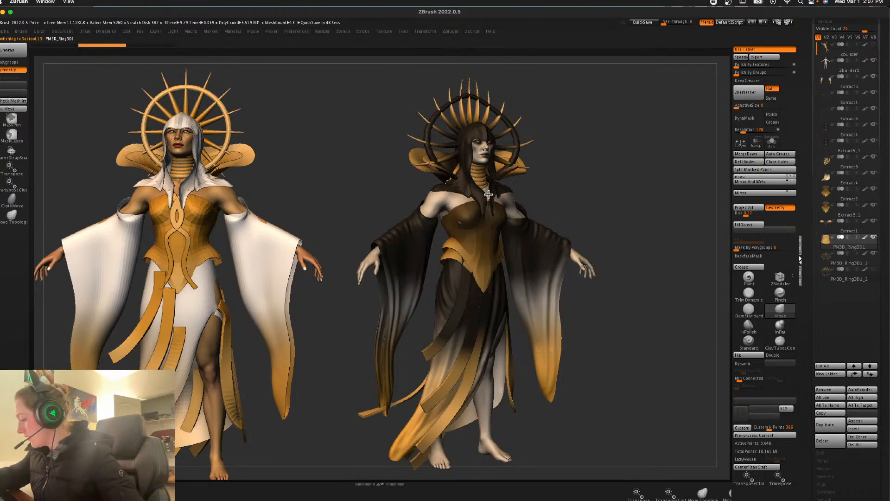
{"action": "left_click_drag", "start_coordinate": [593, 173], "coordinate": [589, 173]}
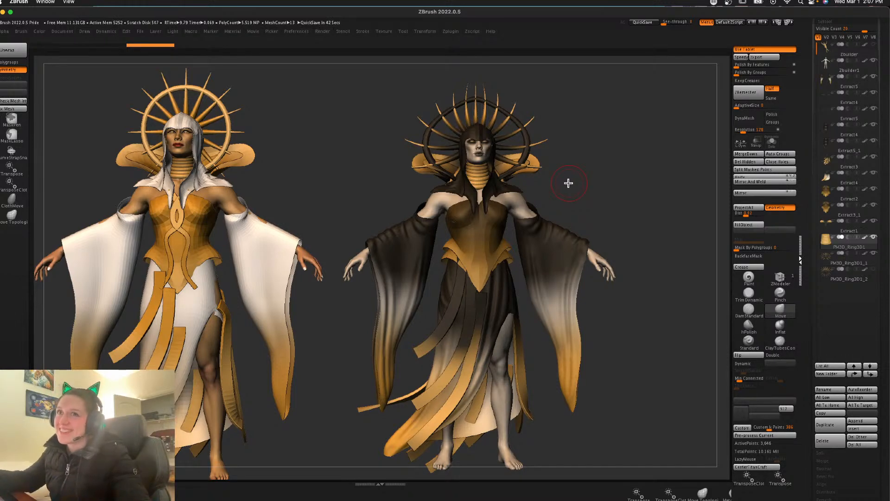
{"action": "key", "text": "space"}
{"action": "left_click", "coordinate": [486, 135], "text": "alt"}
{"action": "key", "text": "space"}
{"action": "left_click_drag", "start_coordinate": [619, 171], "coordinate": [473, 140]}
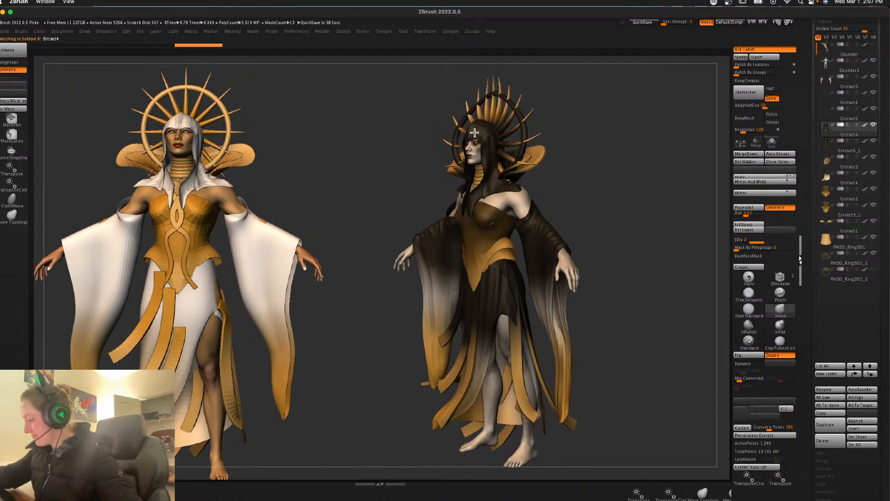
{"action": "mouse_move", "coordinate": [579, 136]}
{"action": "left_mouse_down"}
{"action": "mouse_move", "coordinate": [624, 145]}
{"action": "mouse_move", "coordinate": [610, 163]}
{"action": "left_mouse_up"}
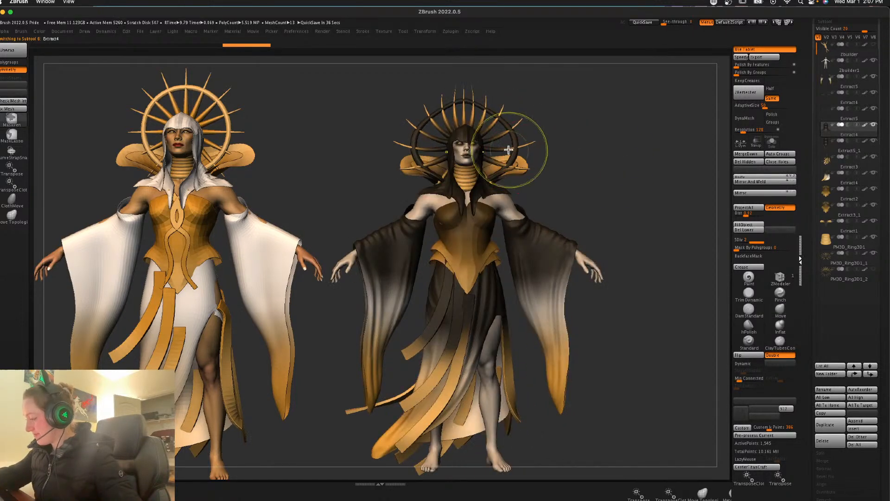
{"action": "key", "text": "space"}
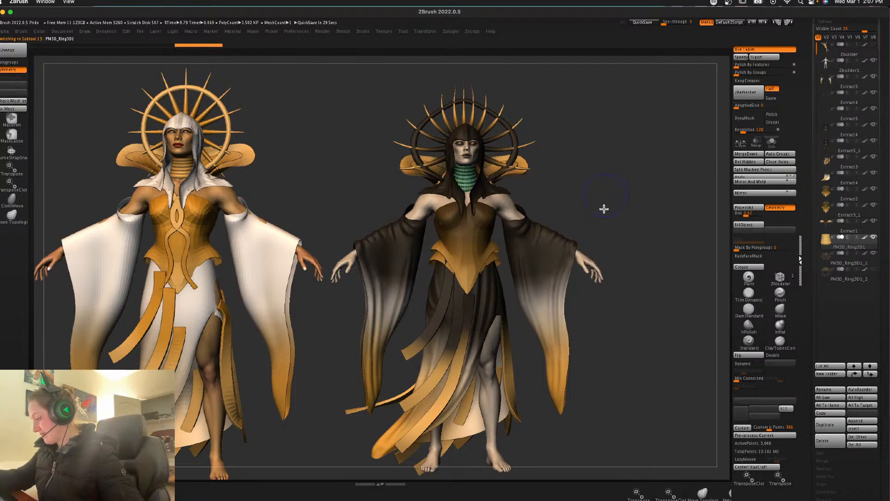
Step: Isolate the body, reduce it to its eye, lip and nail parts, and restore the complete figure
{"action": "left_click", "coordinate": [597, 265], "text": "alt"}
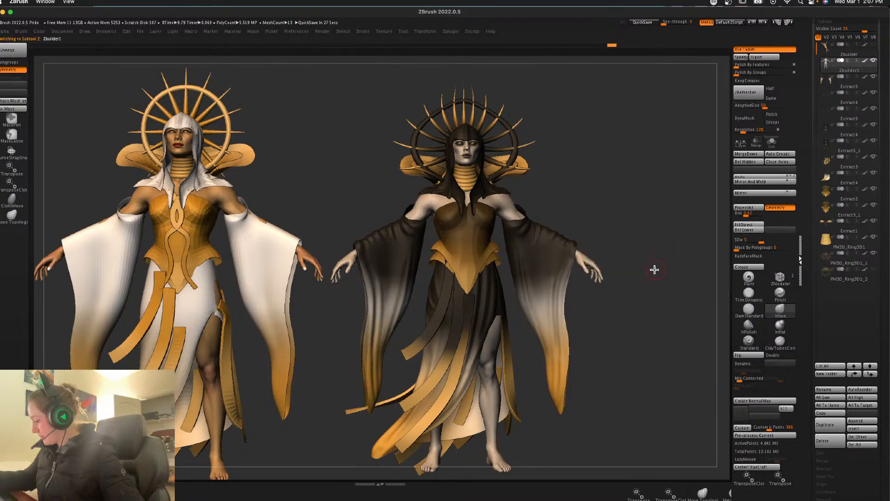
{"action": "left_click_drag", "start_coordinate": [657, 269], "coordinate": [649, 290], "text": "alt"}
{"action": "left_click", "coordinate": [771, 143]}
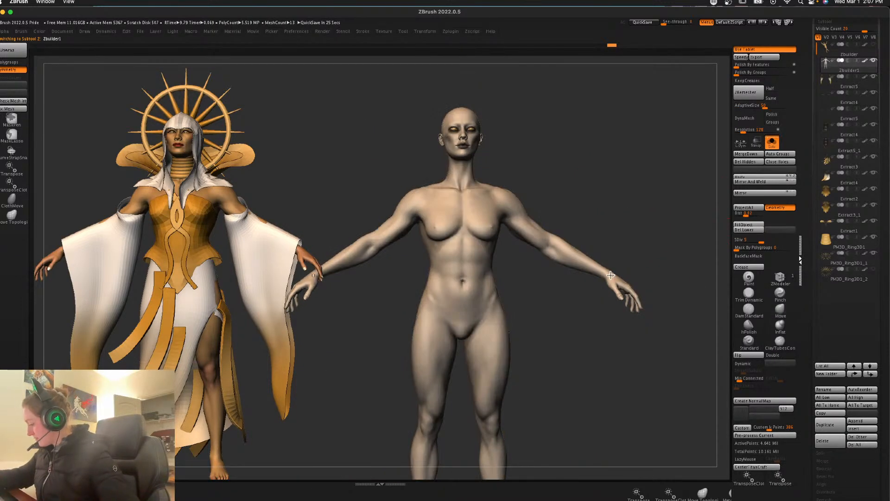
{"action": "left_click", "coordinate": [473, 130], "text": "alt"}
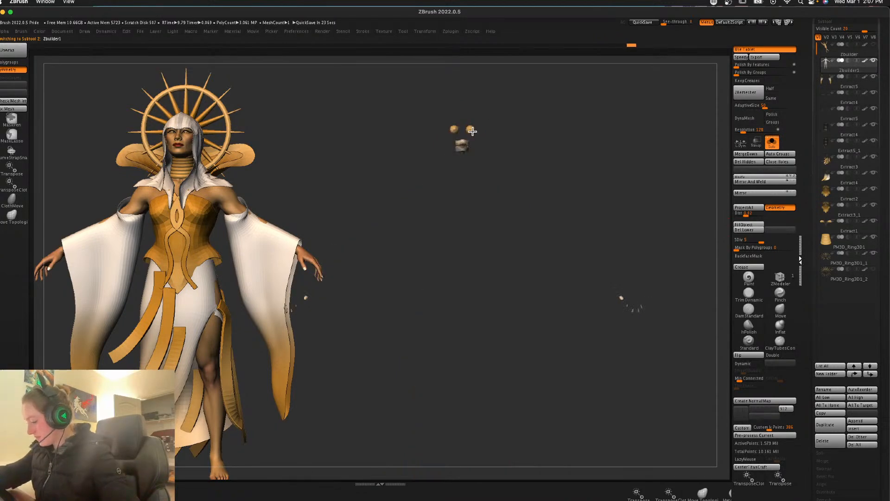
{"action": "left_click", "coordinate": [772, 143]}
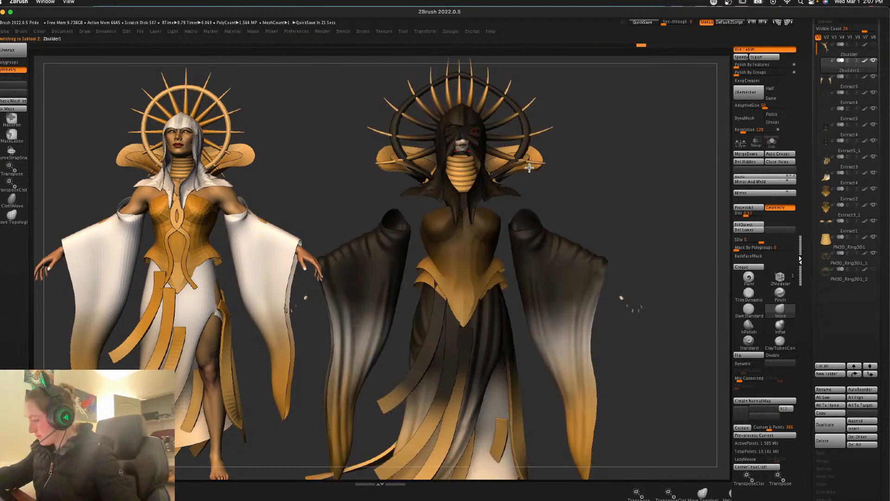
{"action": "left_click", "coordinate": [657, 232], "text": "ctrl+shift"}
{"action": "left_click", "coordinate": [771, 146]}
{"action": "left_click", "coordinate": [677, 221], "text": "ctrl+shift"}
{"action": "left_click", "coordinate": [772, 144]}
{"action": "key", "text": "f"}
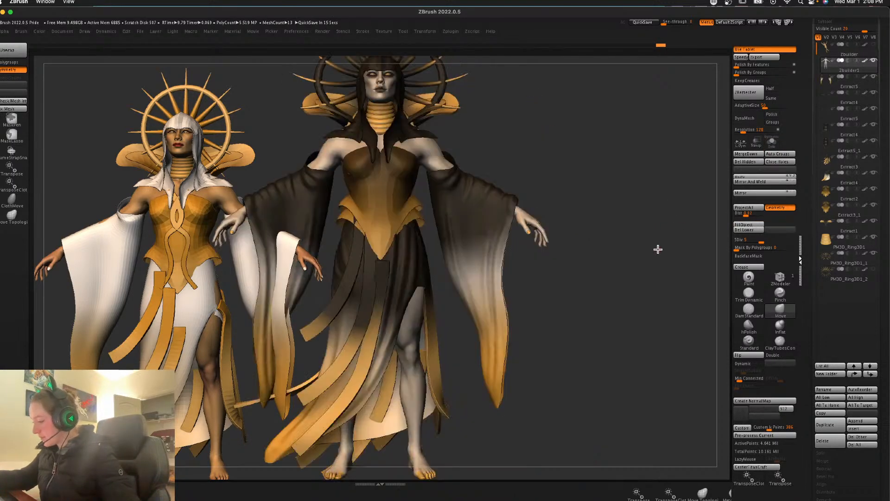
Step: Select the skirt strips, set Mask By Polygroups to 100 and adjust the front strip below the corset with the Move brush
{"action": "left_click_drag", "start_coordinate": [658, 249], "coordinate": [648, 218], "text": "alt"}
{"action": "left_click_drag", "start_coordinate": [612, 283], "coordinate": [648, 278], "text": "alt"}
{"action": "key", "text": "space"}
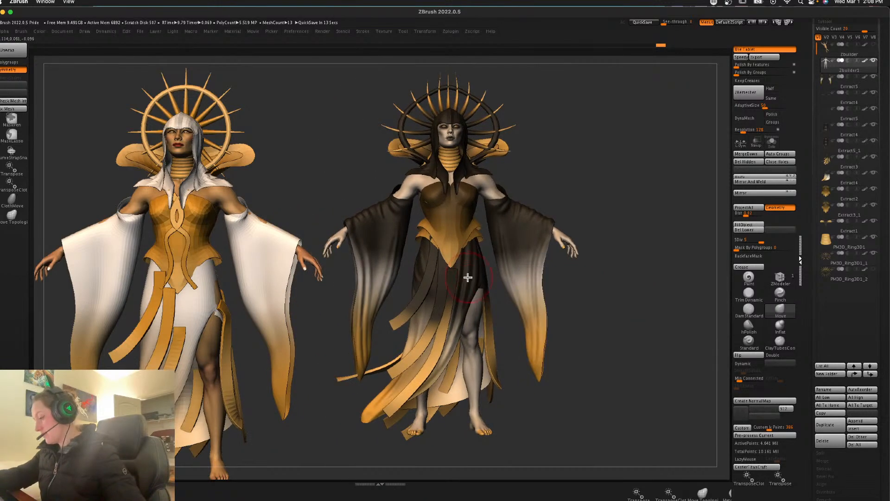
{"action": "left_click", "coordinate": [456, 271], "text": "alt"}
{"action": "key", "text": "super+z"}
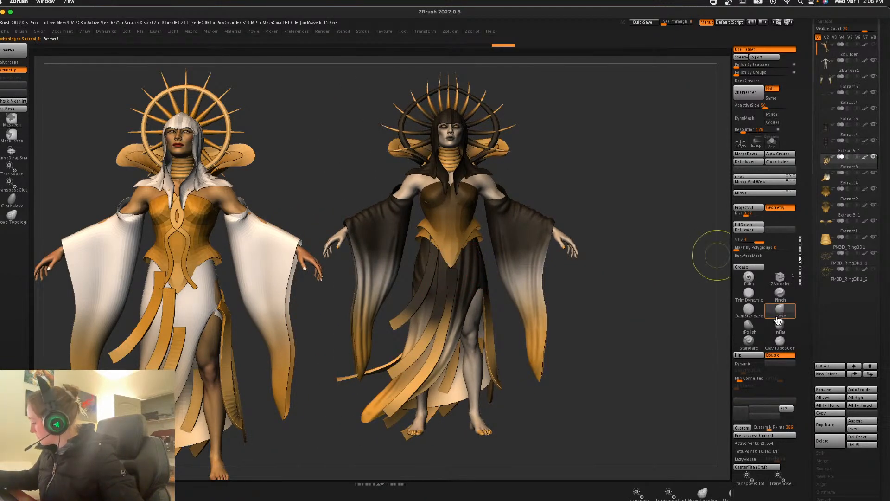
{"action": "left_click", "coordinate": [785, 247]}
{"action": "left_click_drag", "start_coordinate": [456, 249], "coordinate": [462, 293]}
{"action": "right_click", "coordinate": [449, 286]}
{"action": "right_click", "coordinate": [588, 316]}
{"action": "left_click", "coordinate": [593, 330], "text": "ctrl"}
{"action": "left_click", "coordinate": [591, 327], "text": "ctrl"}
{"action": "right_click", "coordinate": [591, 326]}
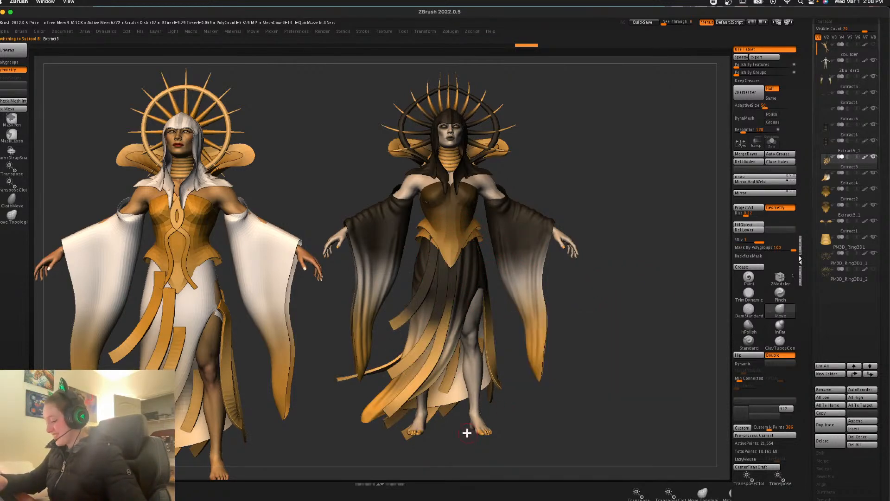
Step: Select the body, set Mask By Polygroups to 0, try the Paint brush on the foot and undo the paint strokes
{"action": "left_click", "coordinate": [749, 279]}
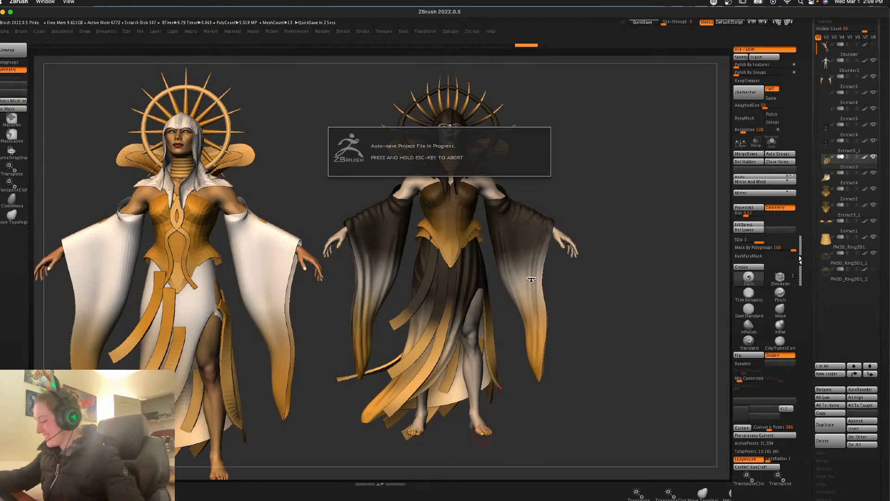
{"action": "left_click_drag", "start_coordinate": [516, 411], "coordinate": [525, 401], "text": "ctrl"}
{"action": "key", "text": "shift+f"}
{"action": "key", "text": "shift+f"}
{"action": "left_click", "coordinate": [477, 418], "text": "alt"}
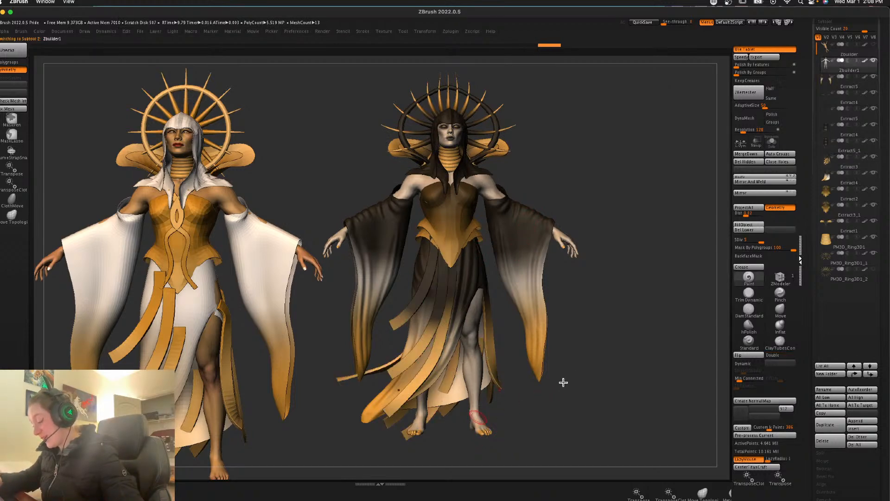
{"action": "left_click", "coordinate": [508, 421], "text": "alt"}
{"action": "left_click_drag", "start_coordinate": [792, 248], "coordinate": [711, 247]}
{"action": "mouse_move", "coordinate": [487, 418]}
{"action": "left_mouse_down"}
{"action": "mouse_move", "coordinate": [474, 403]}
{"action": "mouse_move", "coordinate": [478, 428]}
{"action": "mouse_move", "coordinate": [495, 430]}
{"action": "left_mouse_up"}
{"action": "key", "text": "super+z"}
{"action": "key", "text": "super+z"}
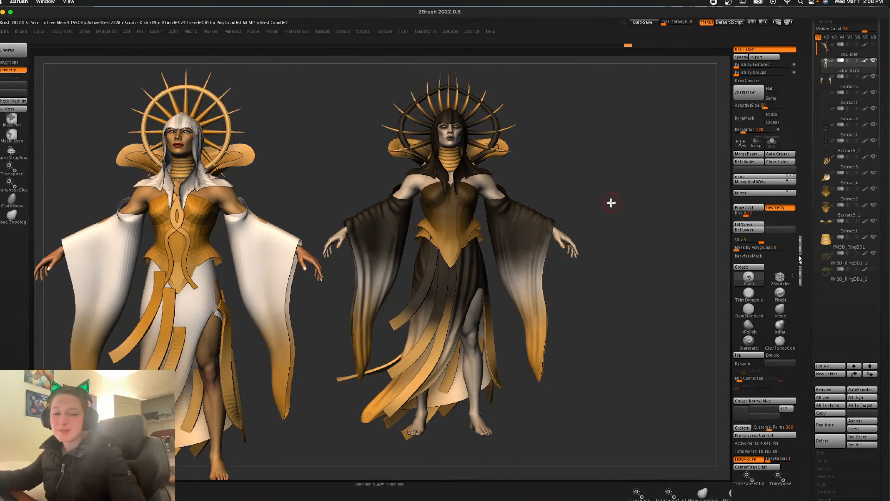
Step: Capture a screenshot of the original and reworked figures side by side
{"action": "key", "text": "space"}
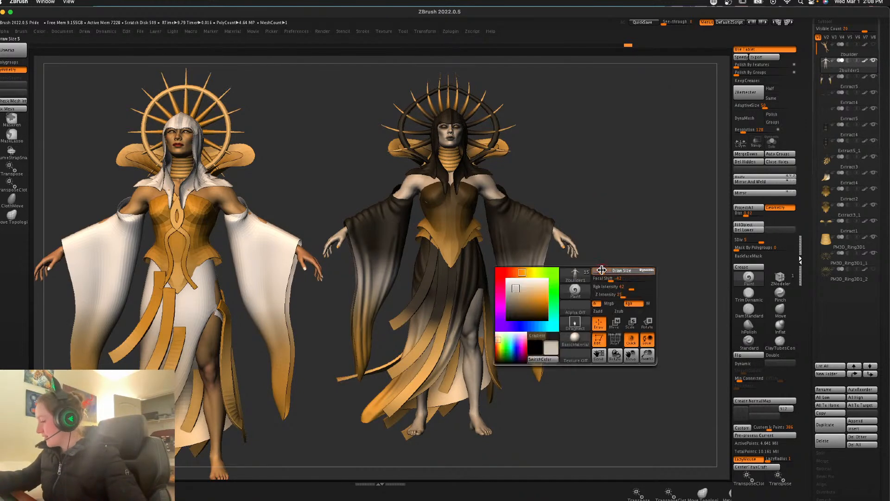
{"action": "left_click_drag", "start_coordinate": [606, 304], "coordinate": [644, 307]}
{"action": "key", "text": "super+shift+4"}
{"action": "left_click_drag", "start_coordinate": [47, 68], "coordinate": [647, 468]}
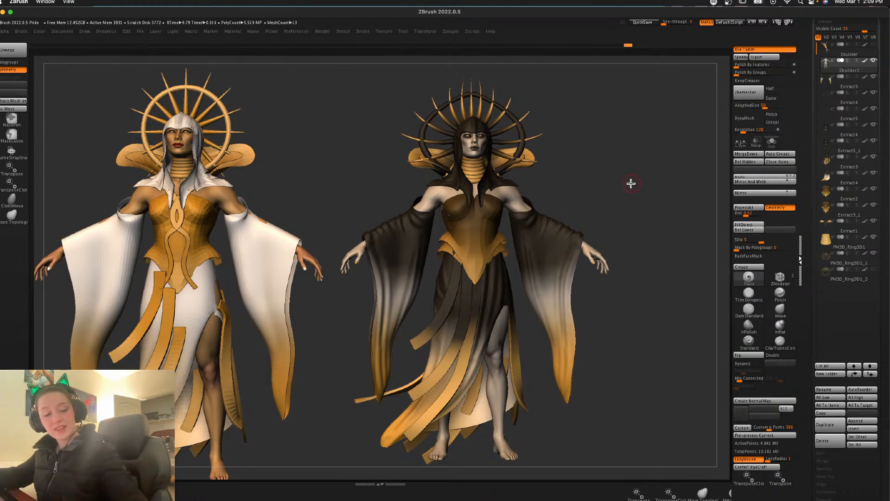
Step: Clear the original figure's image from the canvas and reposition the reworked figure near the middle
{"action": "key", "text": "ctrl+n"}
{"action": "left_click_drag", "start_coordinate": [621, 189], "coordinate": [495, 183], "text": "alt"}
{"action": "left_click_drag", "start_coordinate": [572, 188], "coordinate": [560, 169], "text": "alt"}
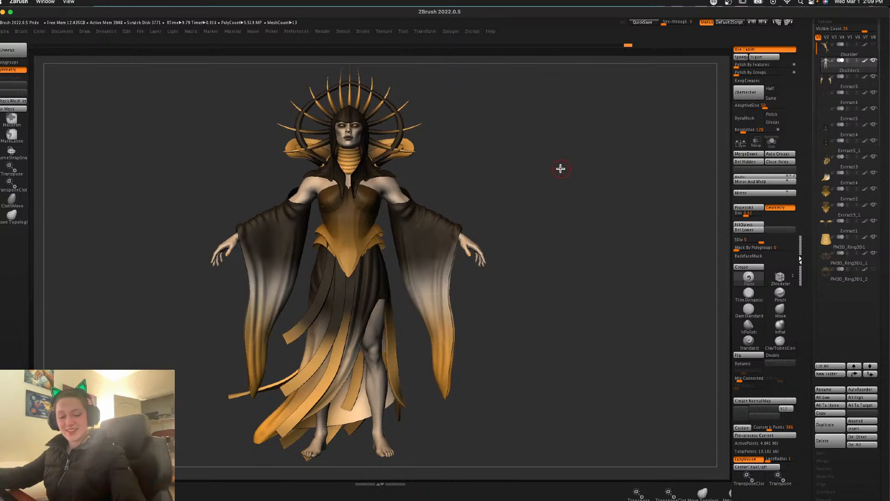
Step: Save the project as Pride.zpr in The Seven folder, replacing the existing file, and switch to OBS Studio
{"action": "key", "text": "super+s"}
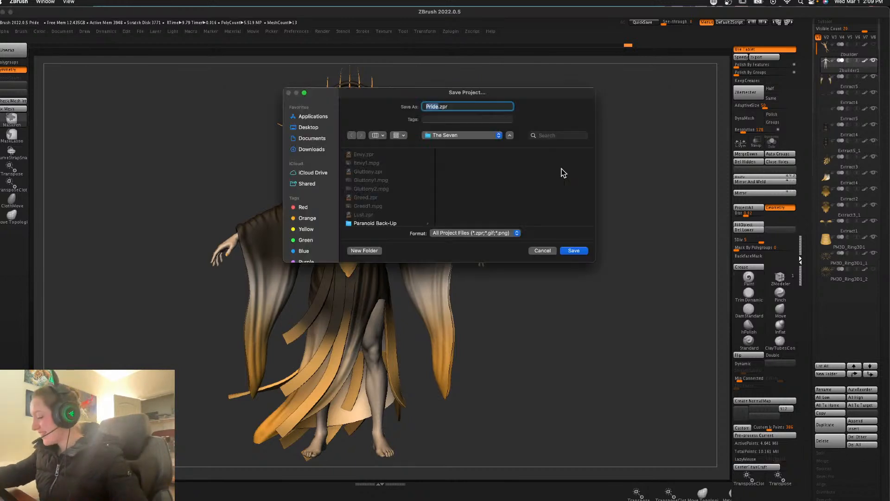
{"action": "scroll", "coordinate": [385, 200], "scroll_direction": "down", "scroll_amount": 3}
{"action": "right_click", "coordinate": [385, 201]}
{"action": "key", "text": "Escape"}
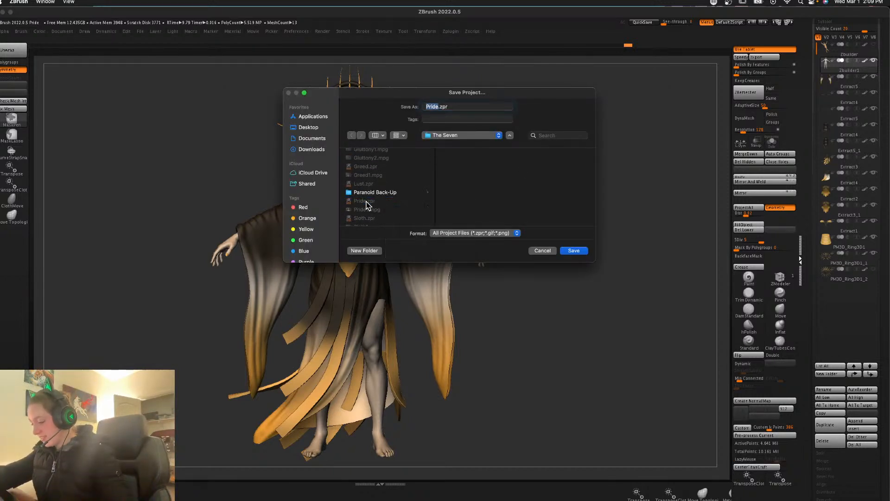
{"action": "left_click", "coordinate": [574, 251]}
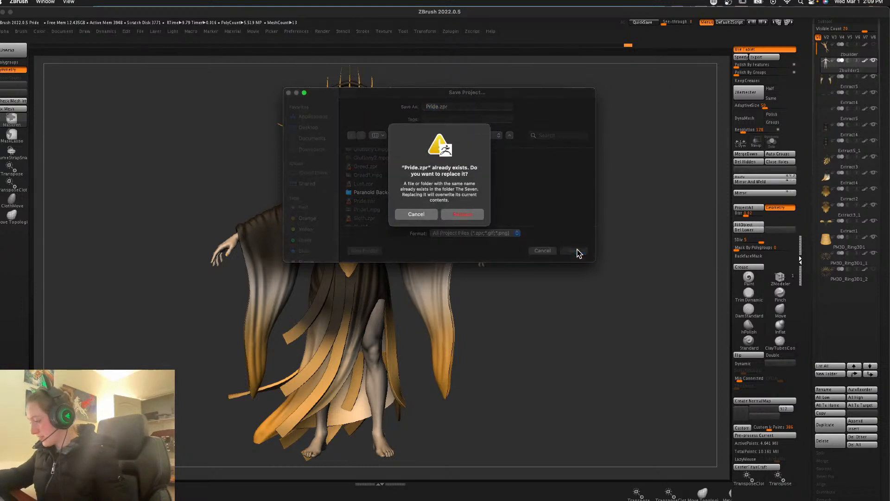
{"action": "left_click", "coordinate": [471, 216]}
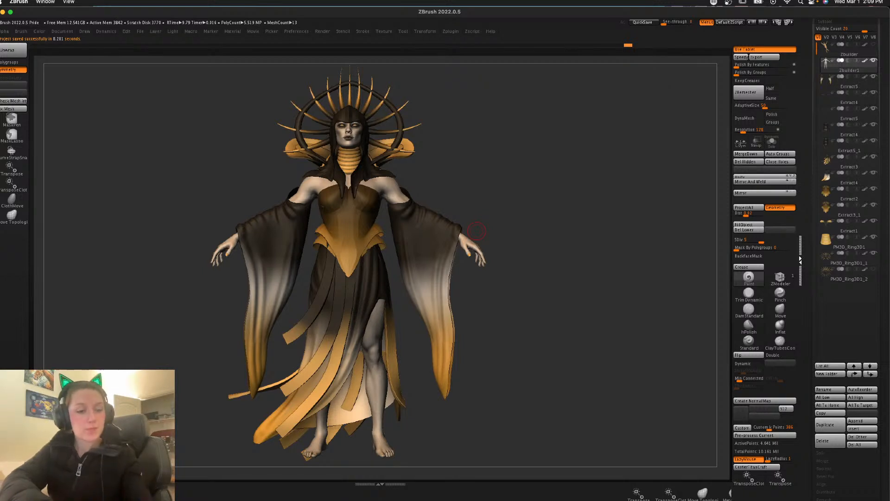
{"action": "key", "text": "super+Tab"}
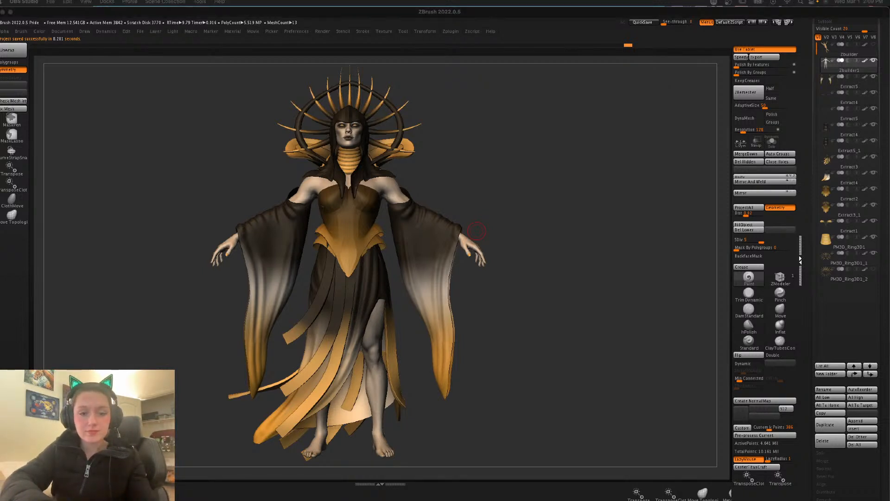